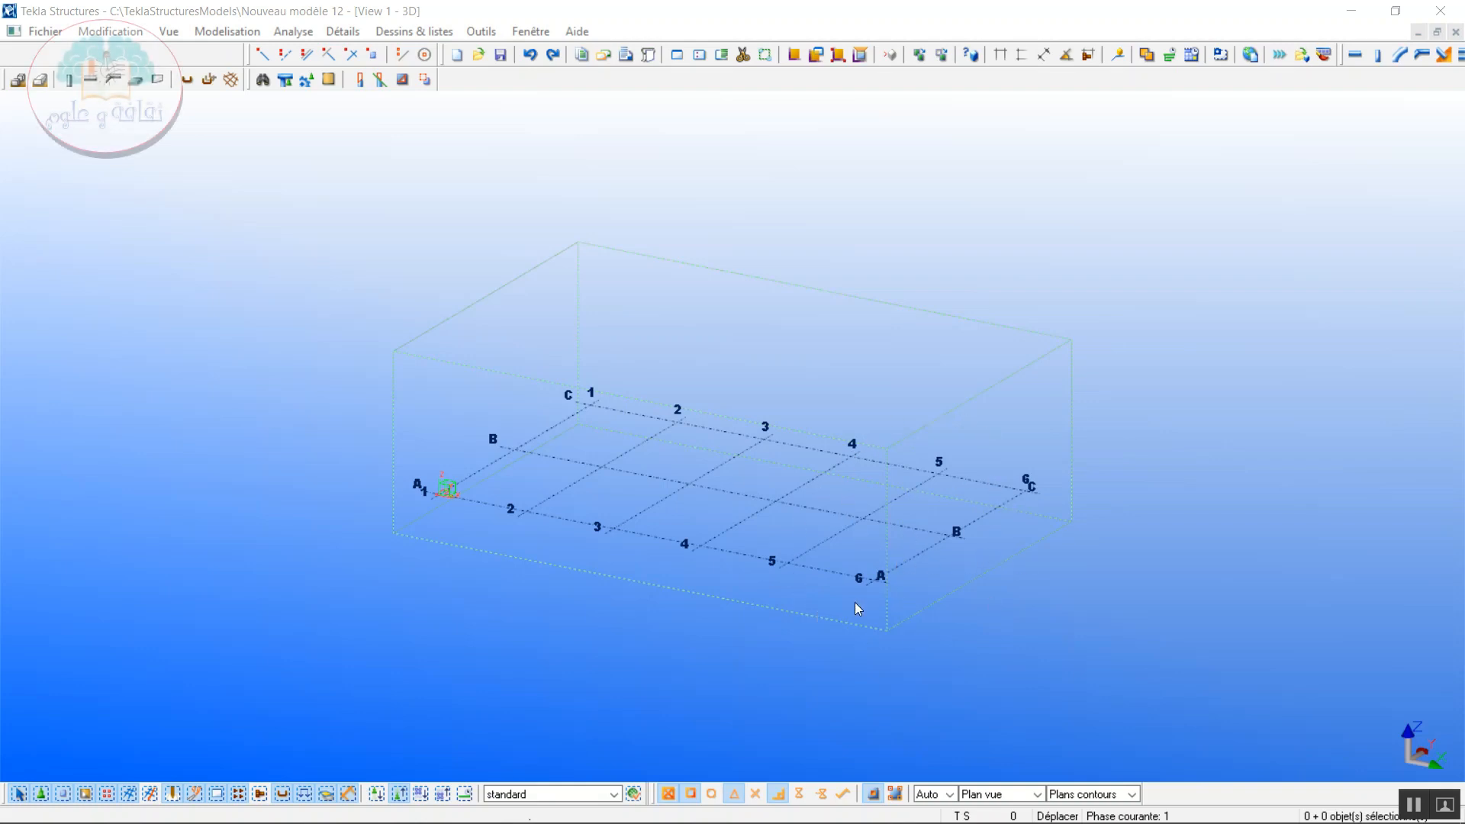
- Set the grid coordinates to 0.00 755.00 in X, 0.00 250.00 in Y and 0.00 300.00 in Z
{"action": "double_click", "coordinate": [803, 565]}
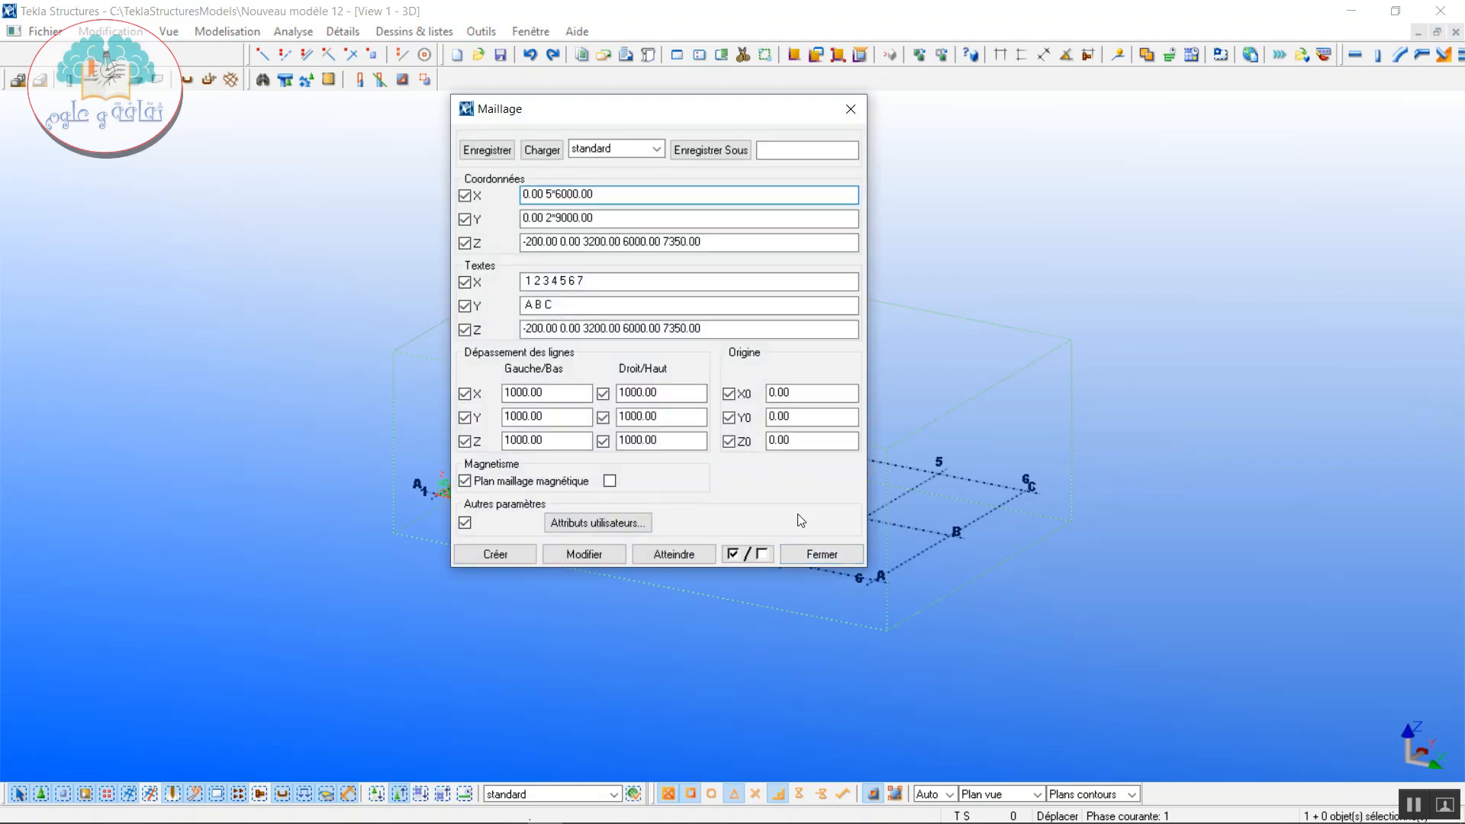
{"action": "left_click_drag", "start_coordinate": [594, 194], "coordinate": [549, 195]}
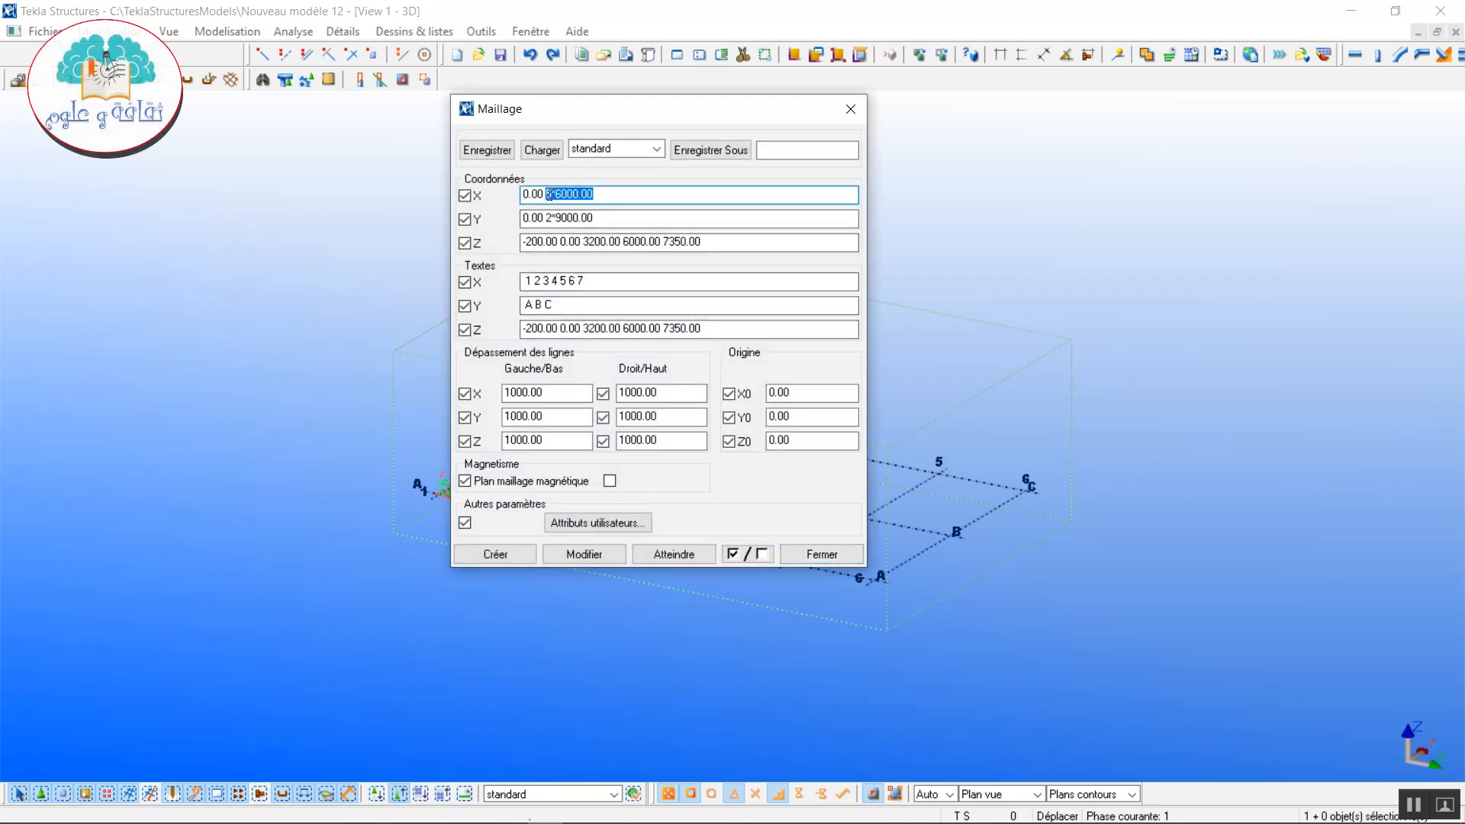
{"action": "type", "text": "755.00"}
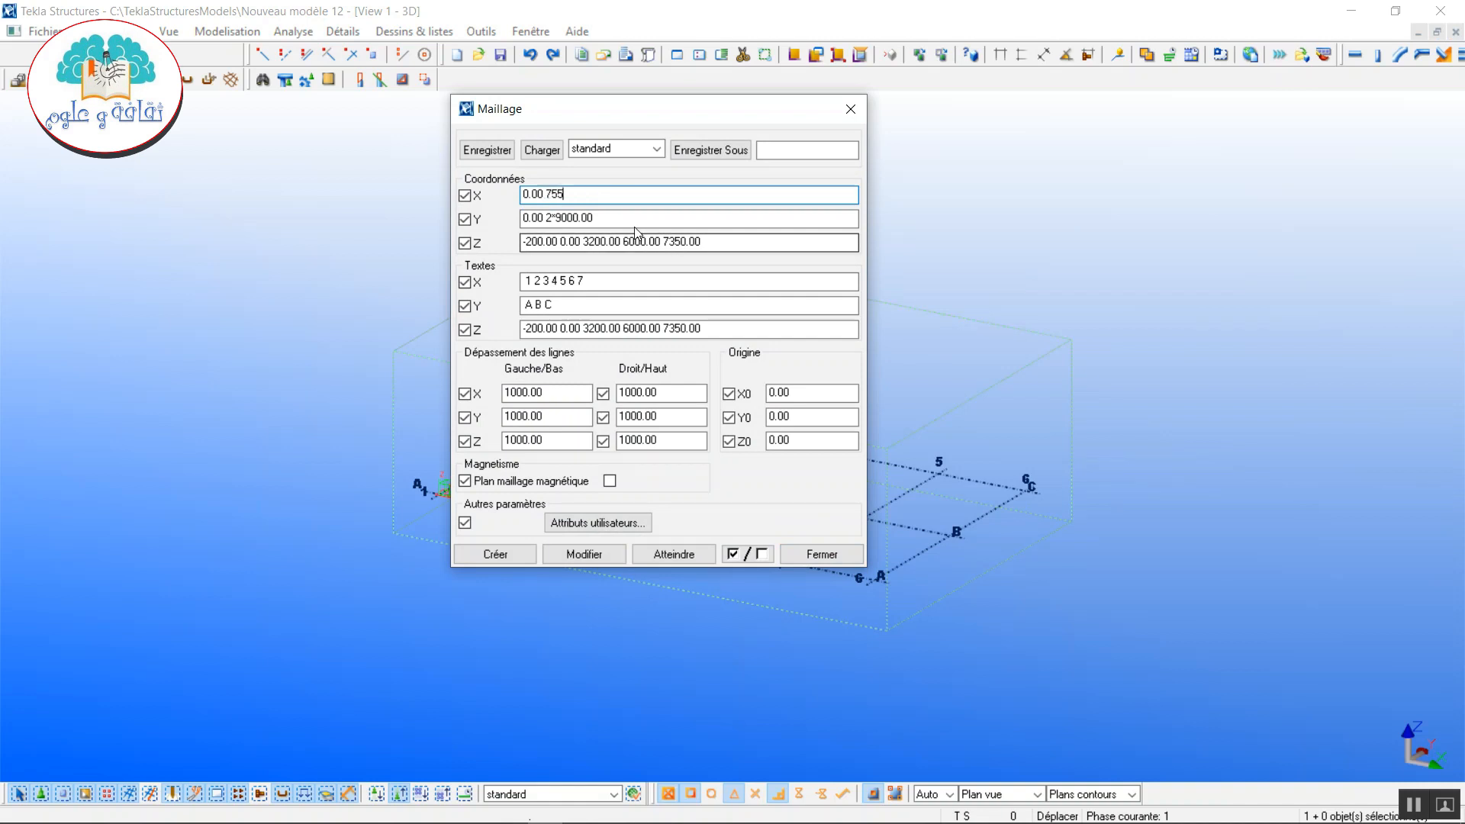
{"action": "left_click_drag", "start_coordinate": [595, 218], "coordinate": [546, 219]}
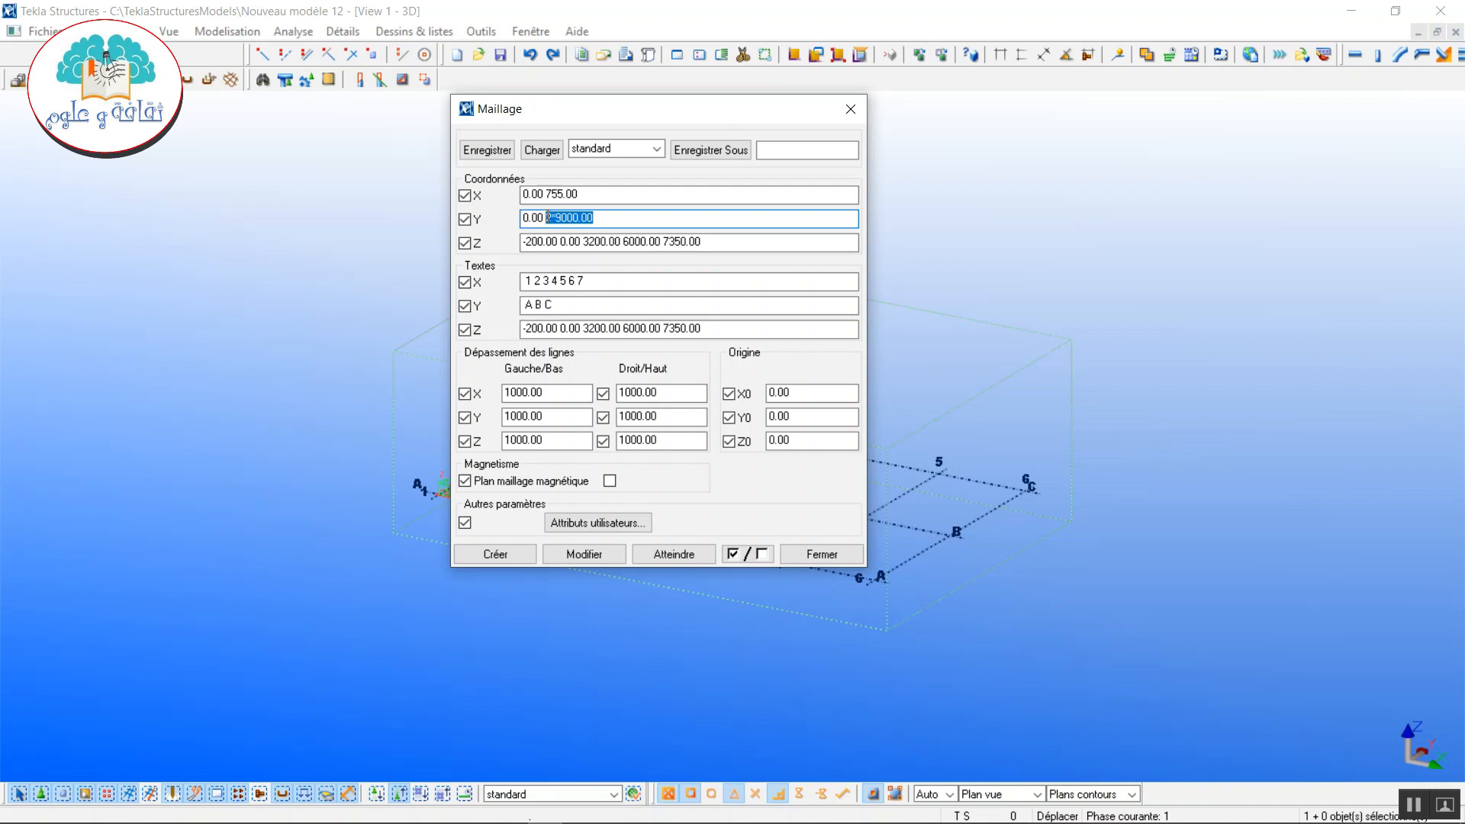
{"action": "type", "text": "25"}
{"action": "type", "text": "0.00"}
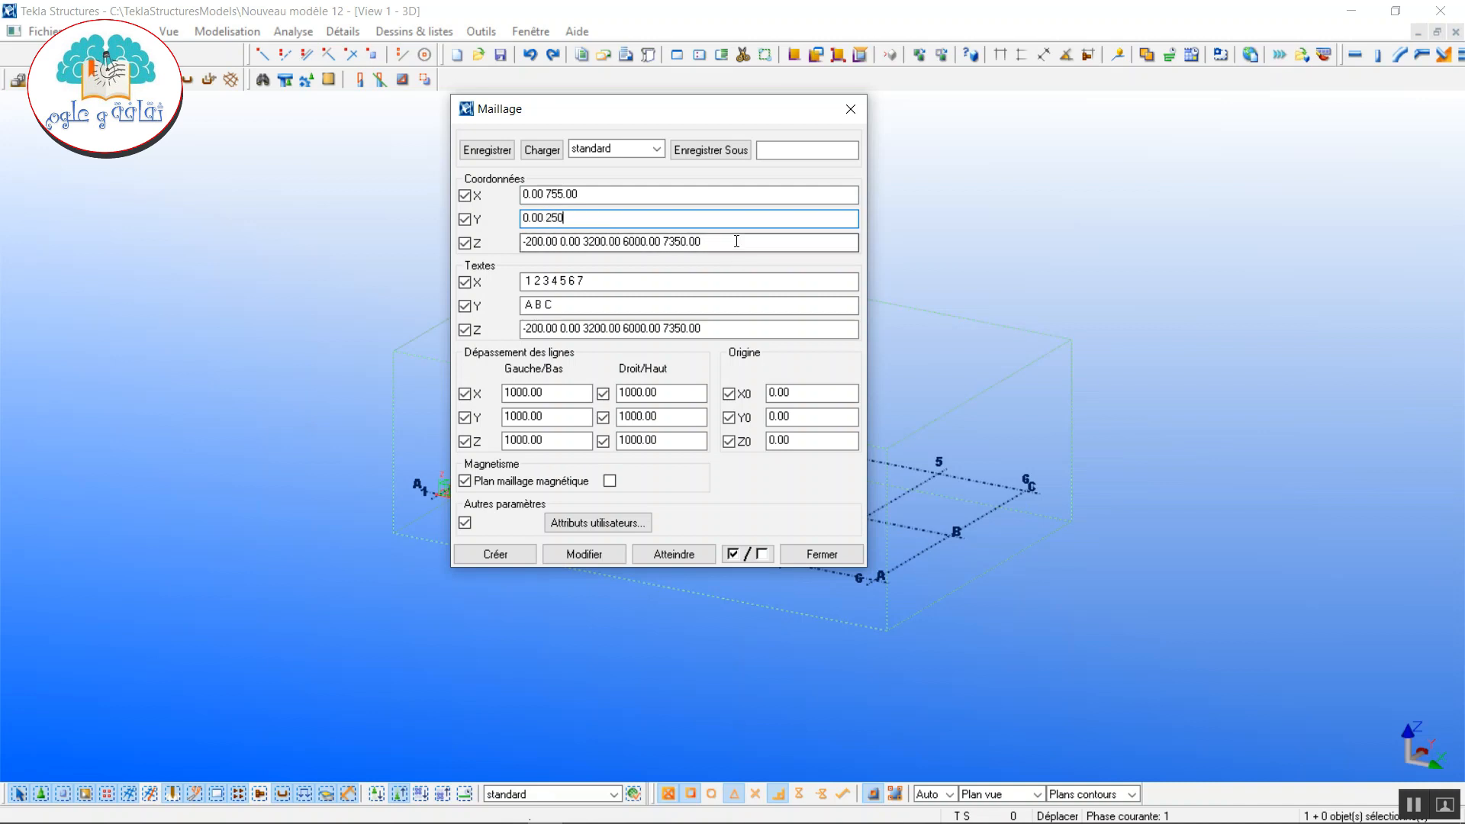
{"action": "key", "text": "Tab"}
{"action": "type", "text": "0"}
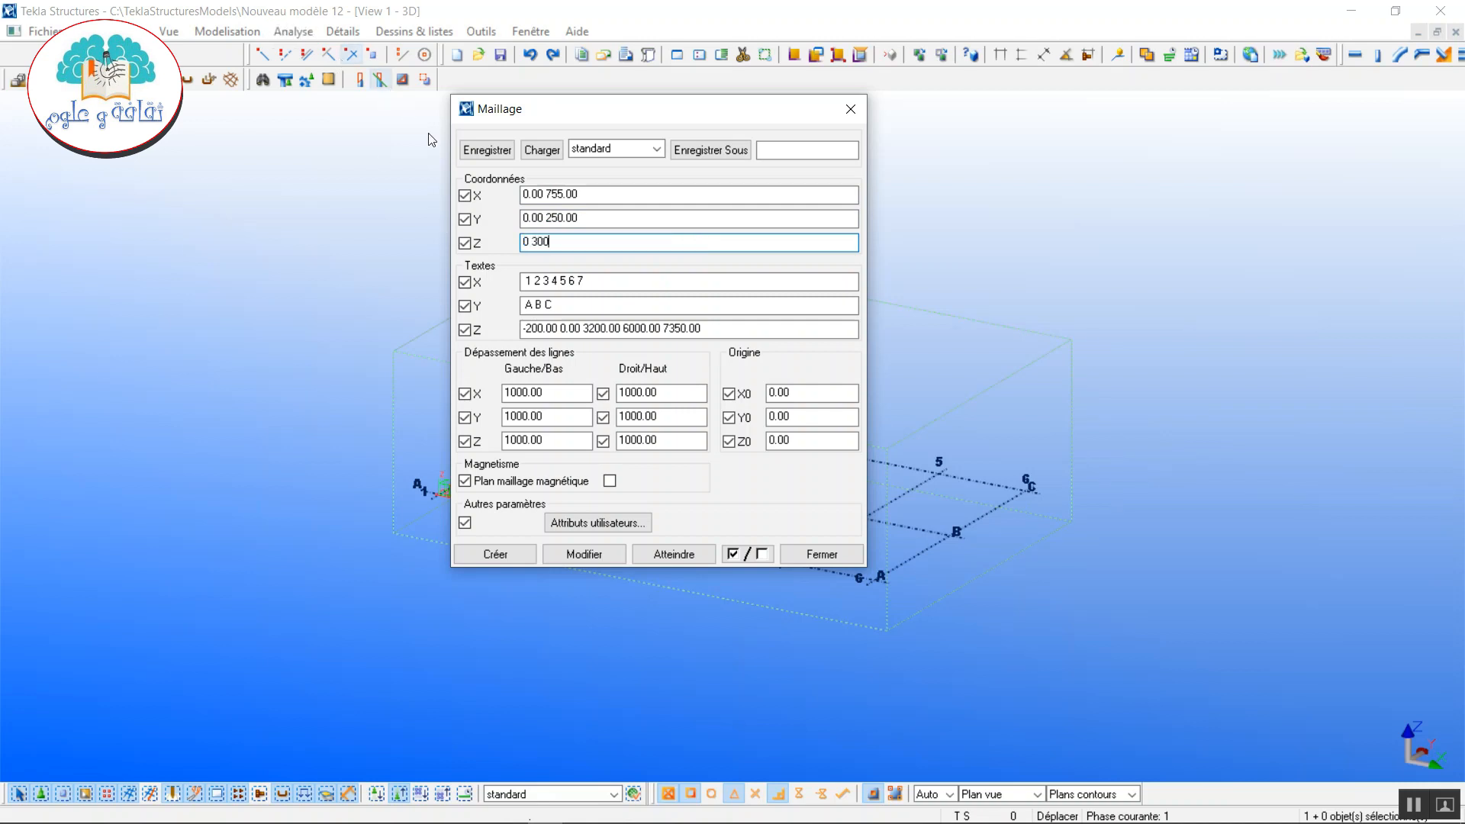
{"action": "left_click", "coordinate": [526, 218]}
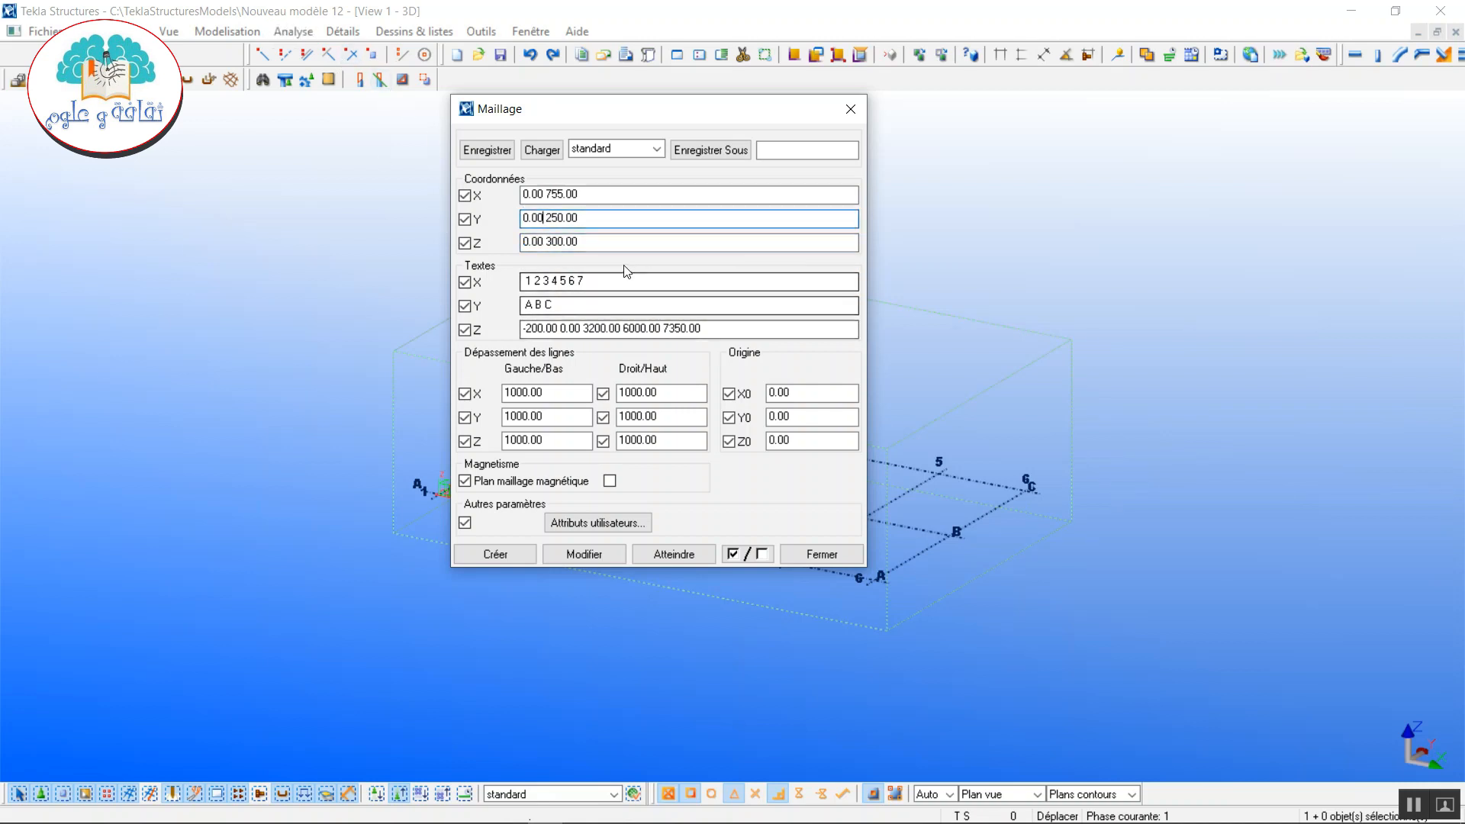
- Replace the grid's Z label text with a copy of the Z coordinates, 0.00 300.00
{"action": "left_click_drag", "start_coordinate": [582, 242], "coordinate": [514, 244]}
{"action": "right_click", "coordinate": [554, 254]}
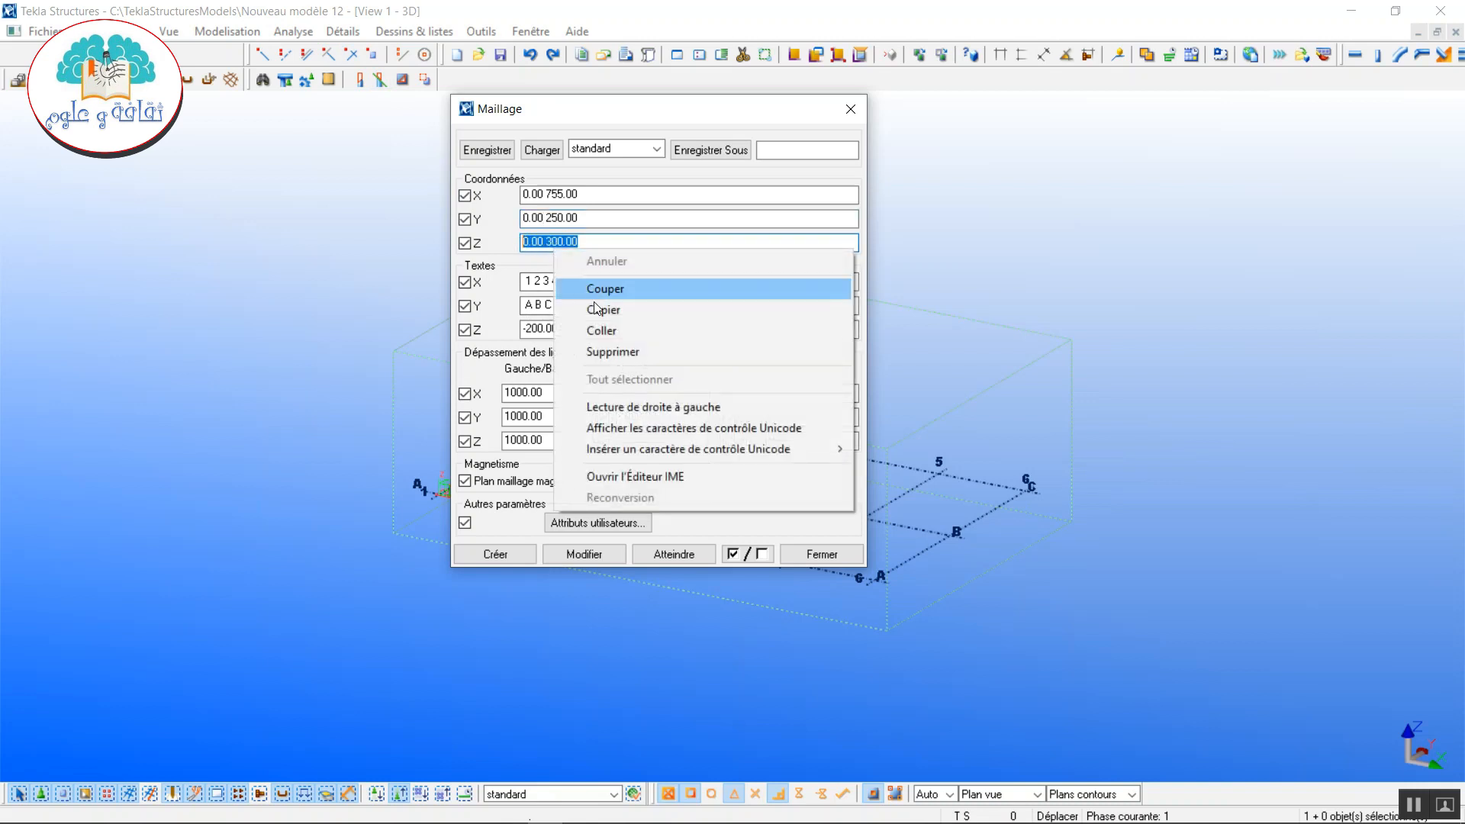
{"action": "left_click", "coordinate": [568, 302]}
{"action": "left_click_drag", "start_coordinate": [721, 330], "coordinate": [514, 330]}
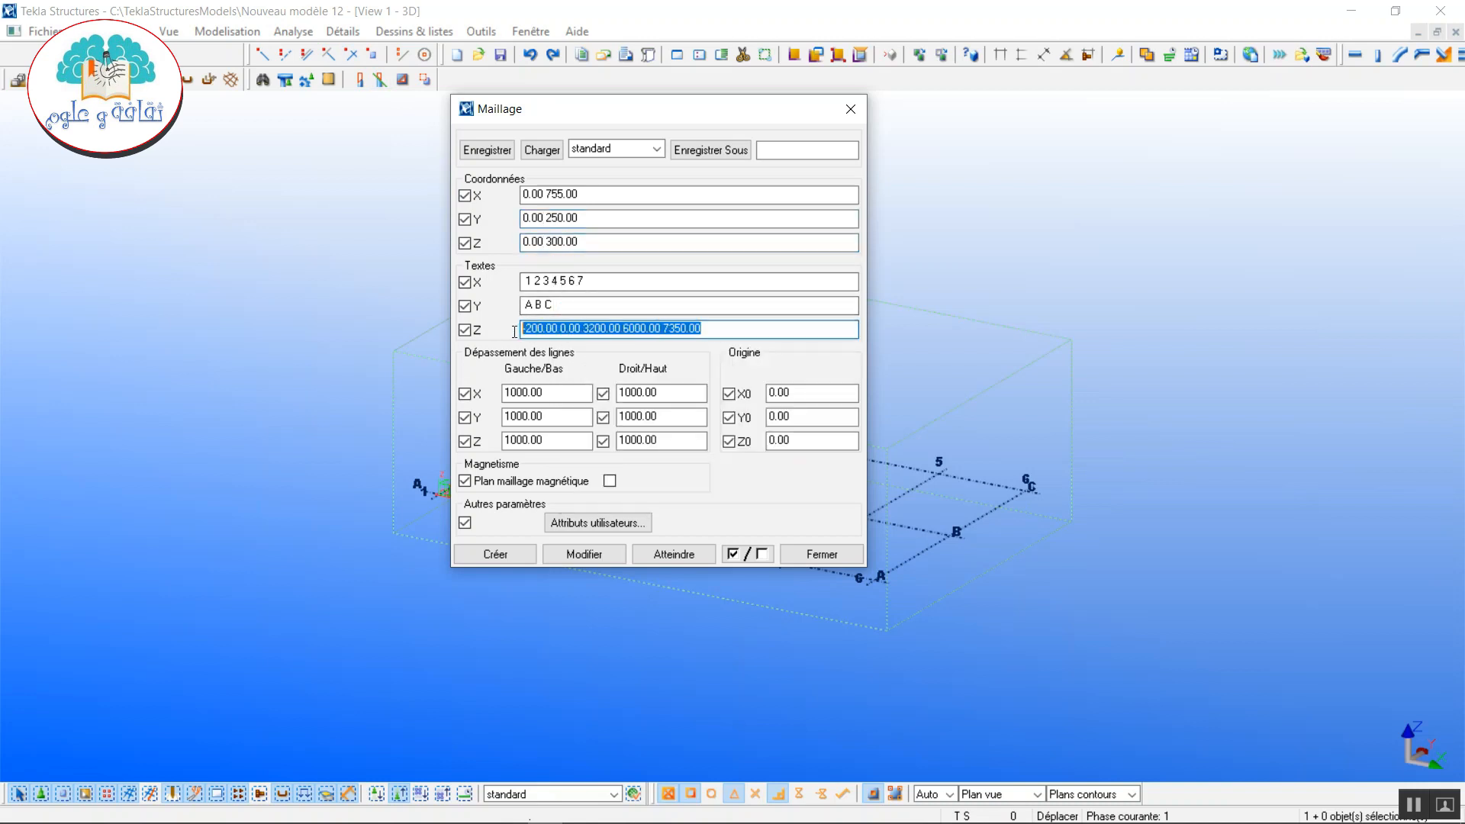
{"action": "right_click", "coordinate": [573, 326]}
{"action": "left_click", "coordinate": [621, 403]}
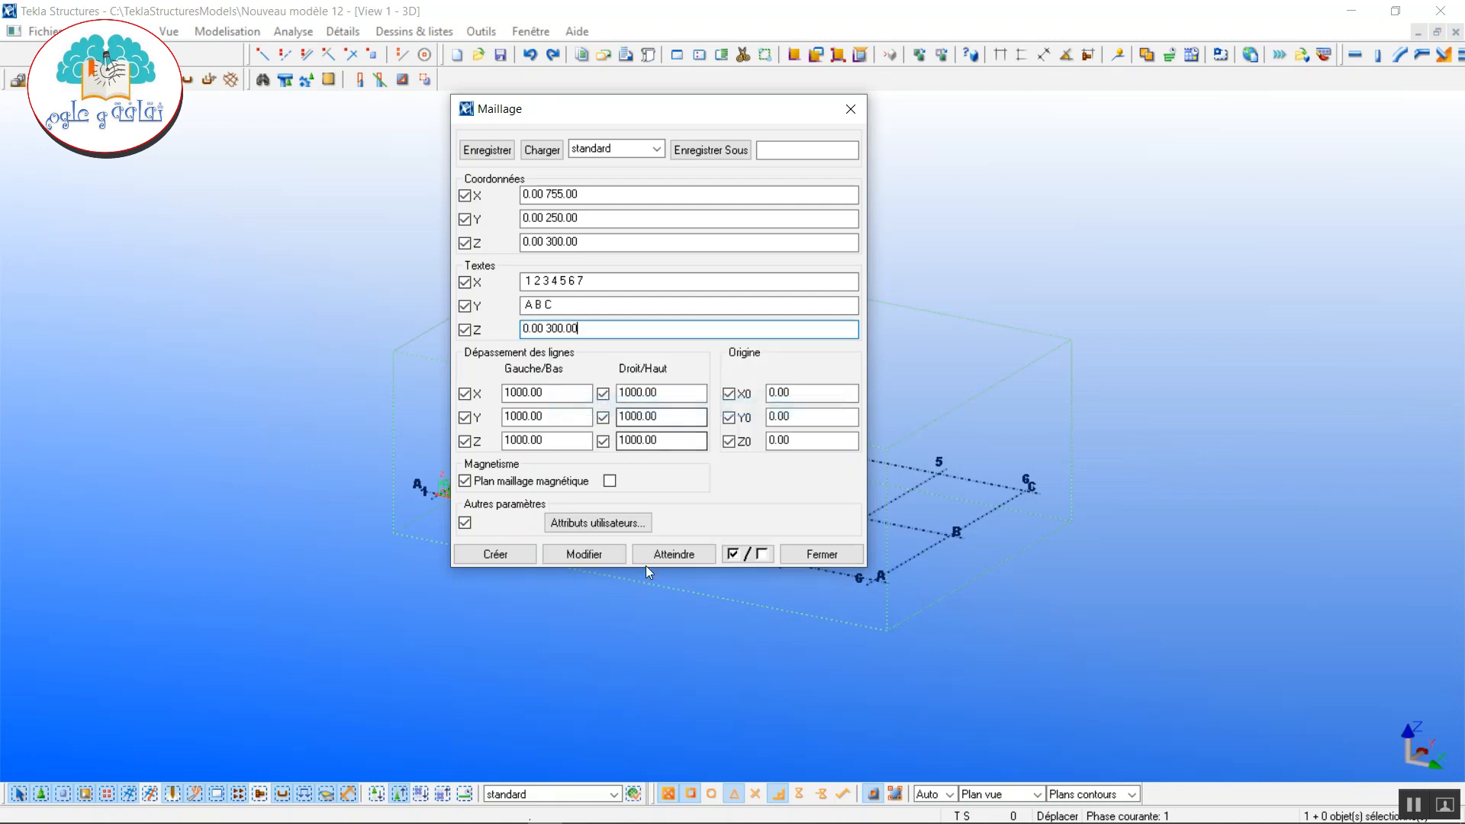
- Apply the grid modification and fit the work area to the complete model
{"action": "left_click", "coordinate": [584, 554]}
{"action": "left_click", "coordinate": [654, 439]}
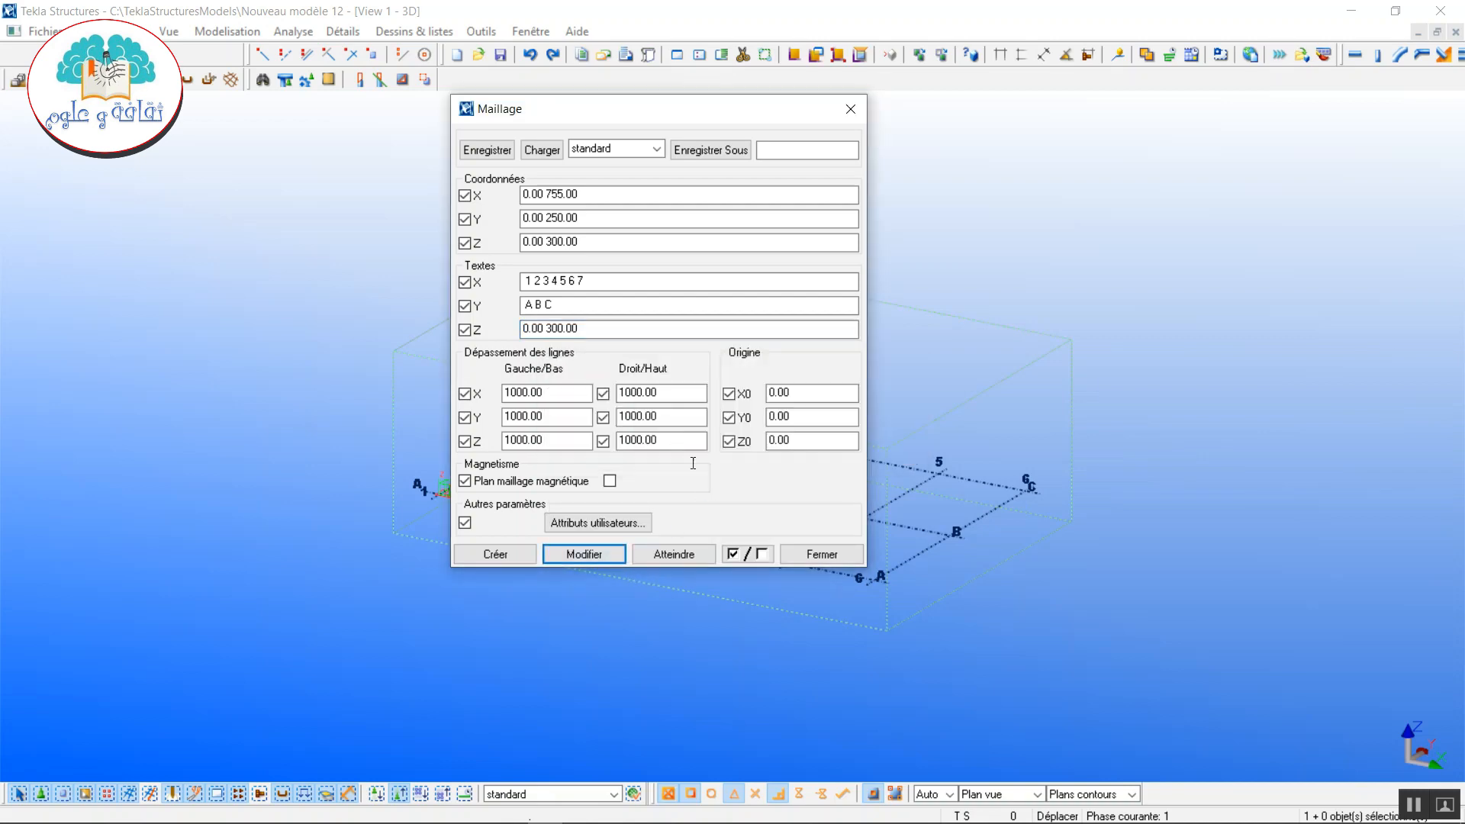
{"action": "left_click", "coordinate": [820, 557]}
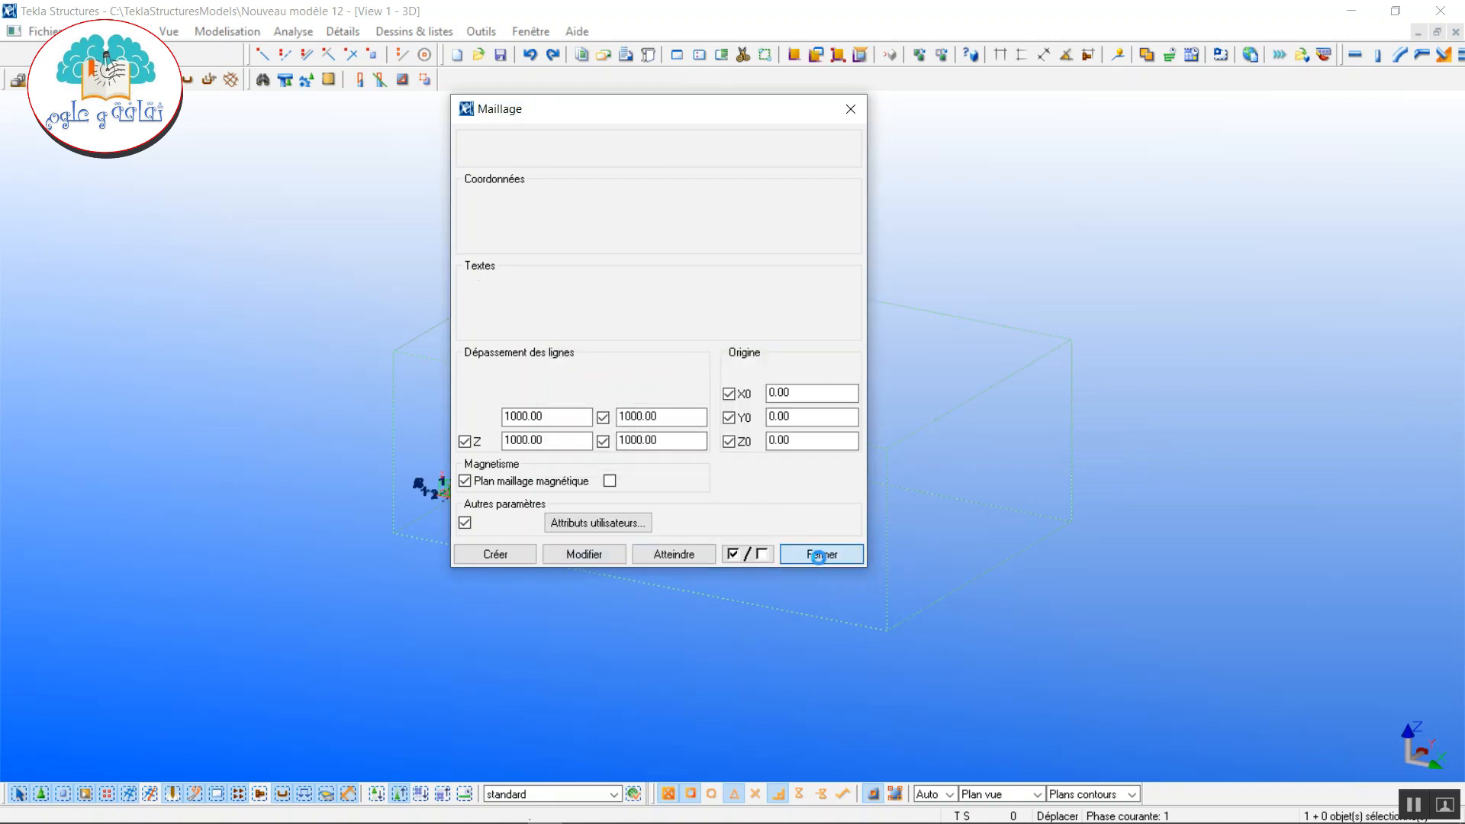
{"action": "right_click", "coordinate": [894, 186]}
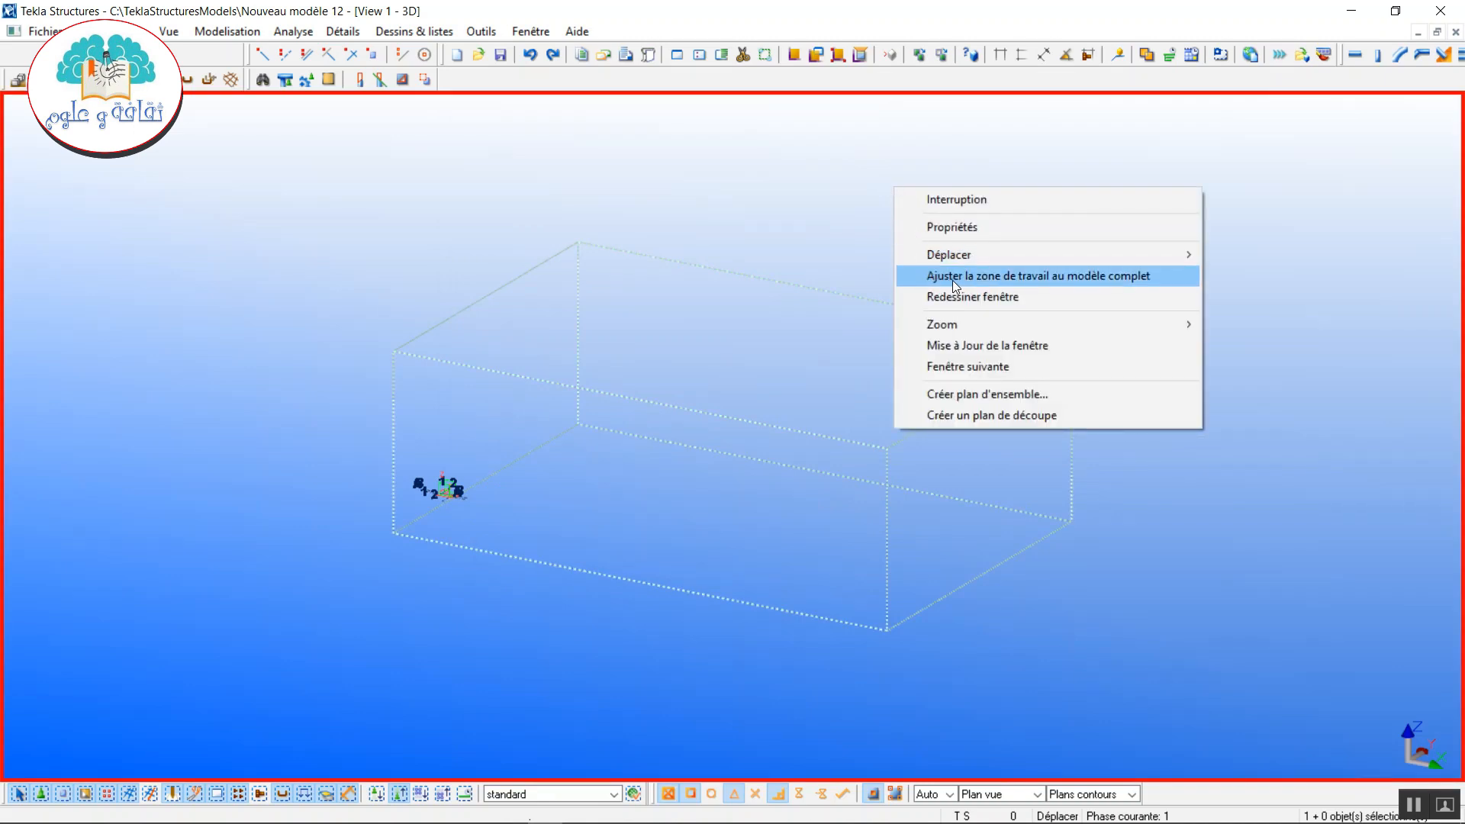
{"action": "left_click", "coordinate": [996, 276]}
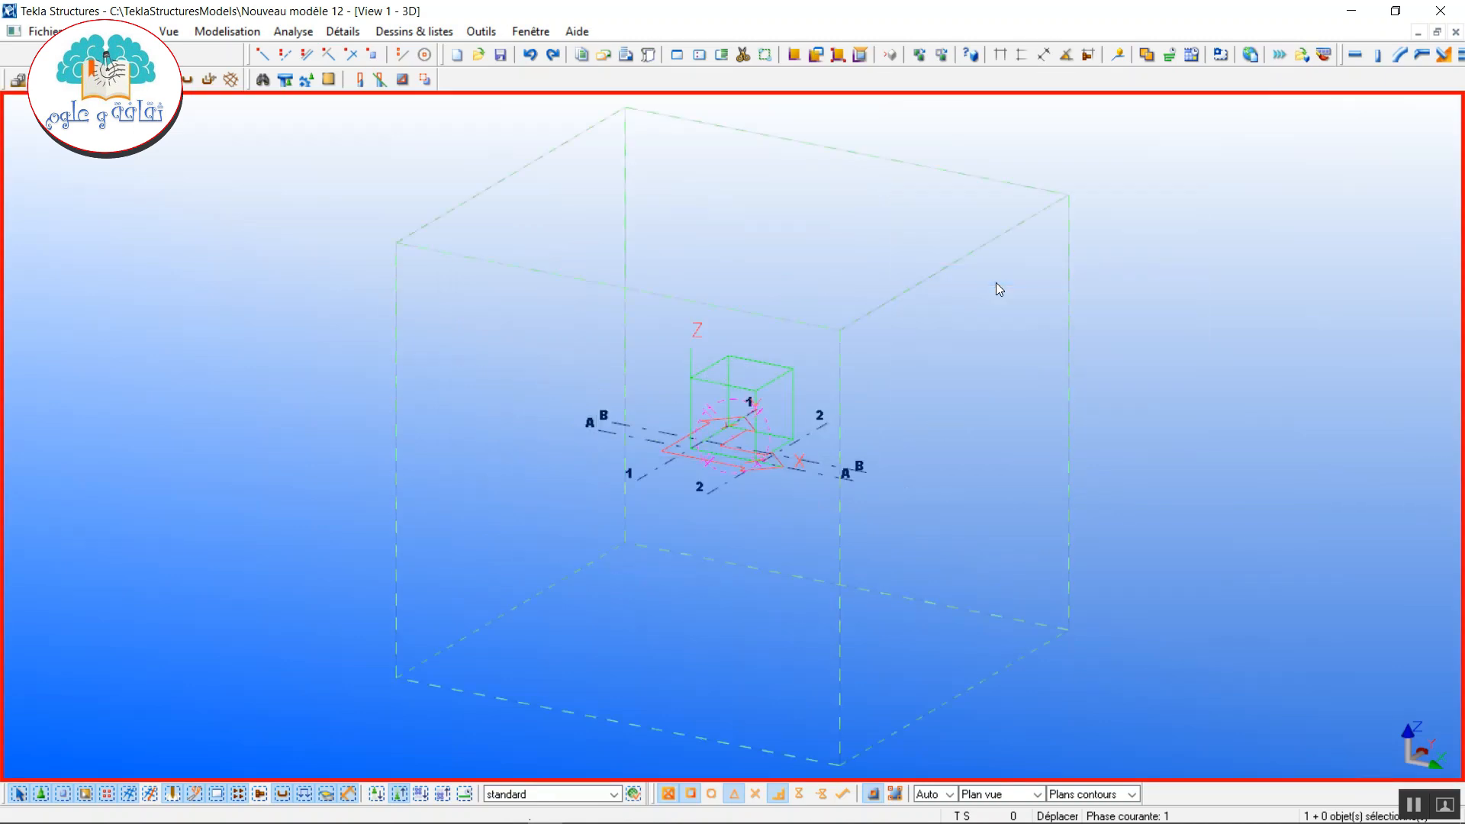
- Limit the 3D view's visible object types to points, parts, bolts, grid and construction lines, with only parts and bolts shown in components
{"action": "double_click", "coordinate": [769, 195]}
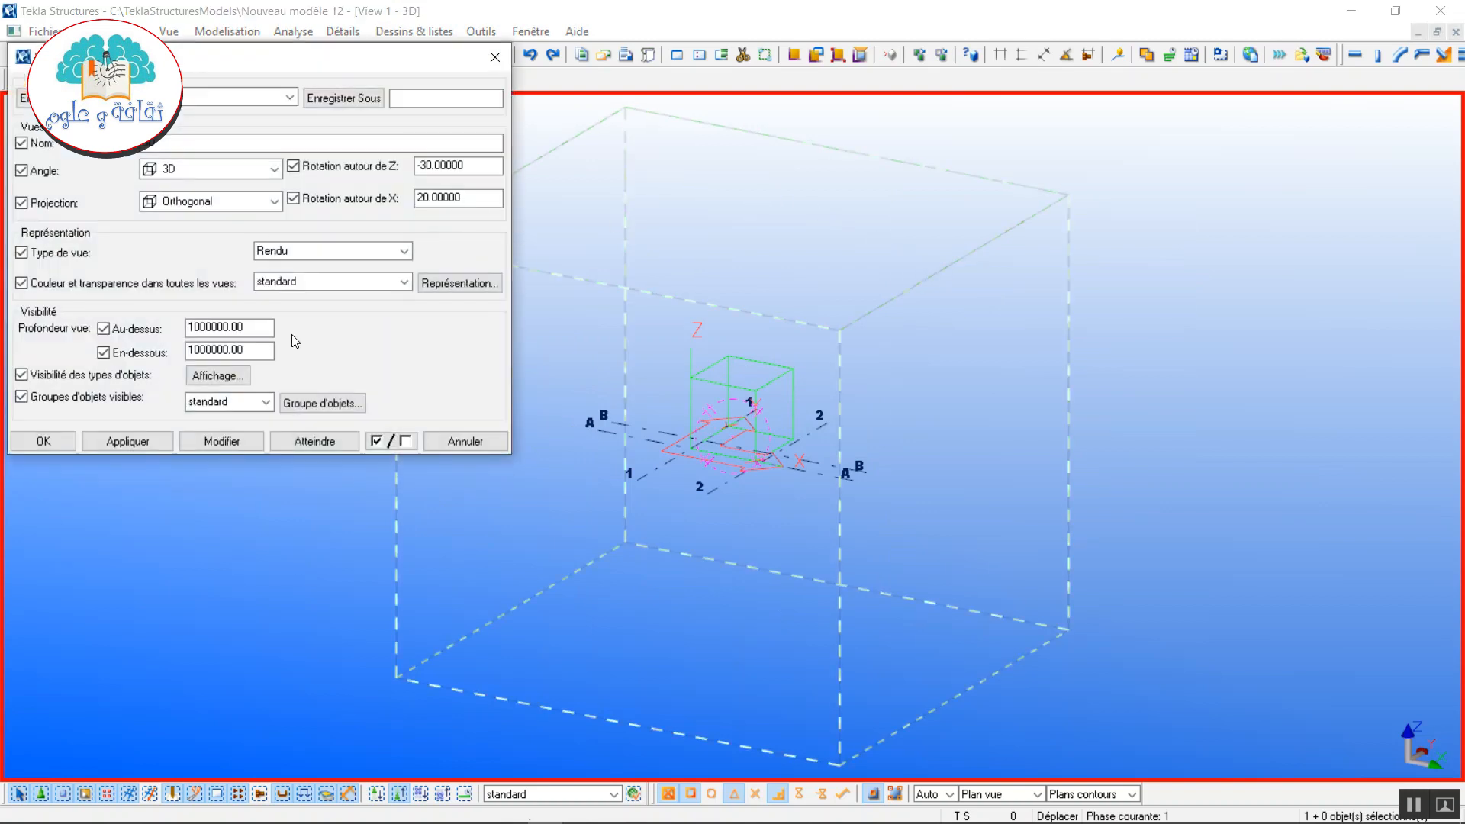
{"action": "left_click", "coordinate": [219, 375]}
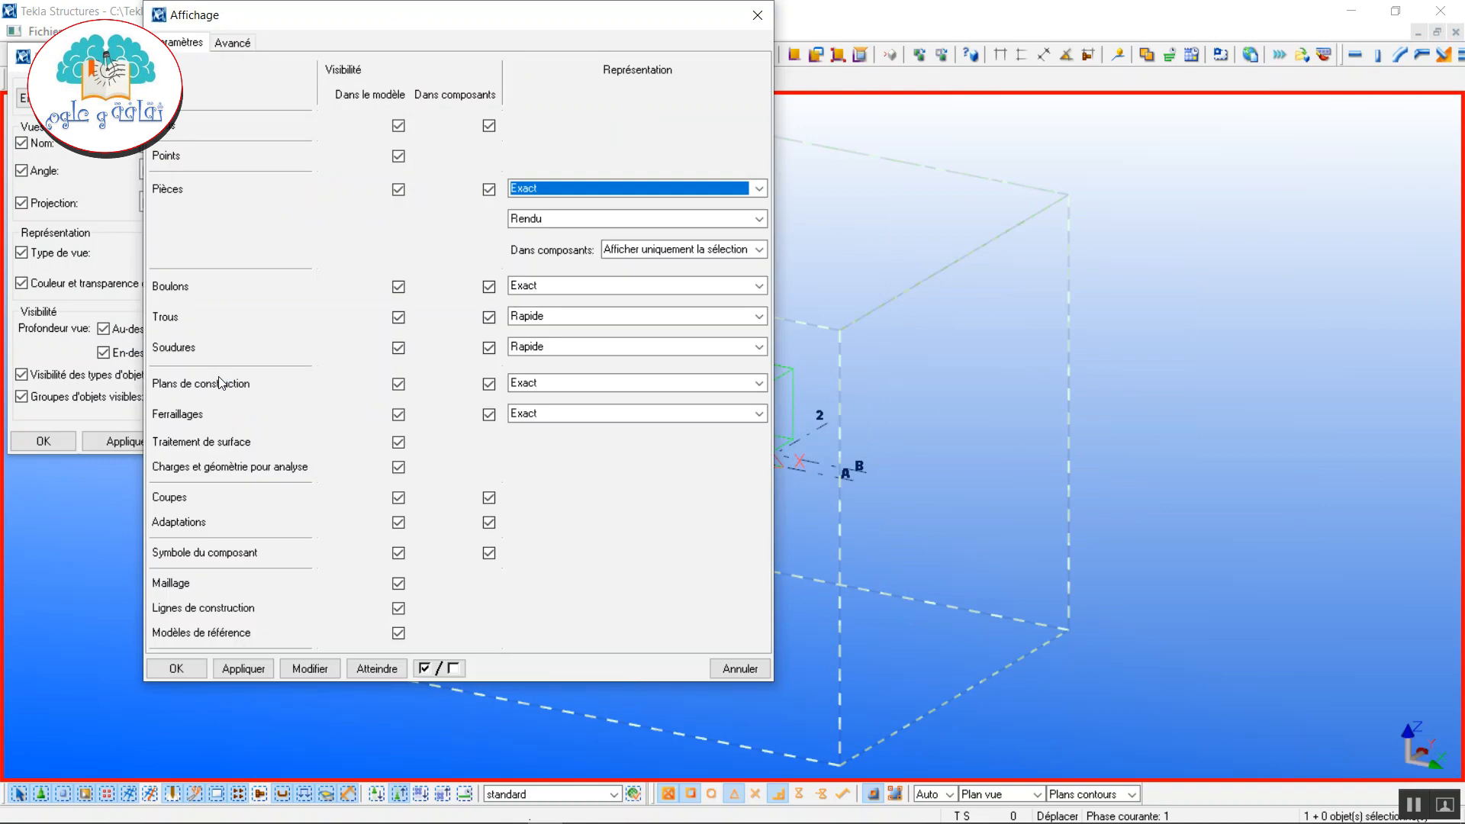
{"action": "left_click", "coordinate": [398, 126]}
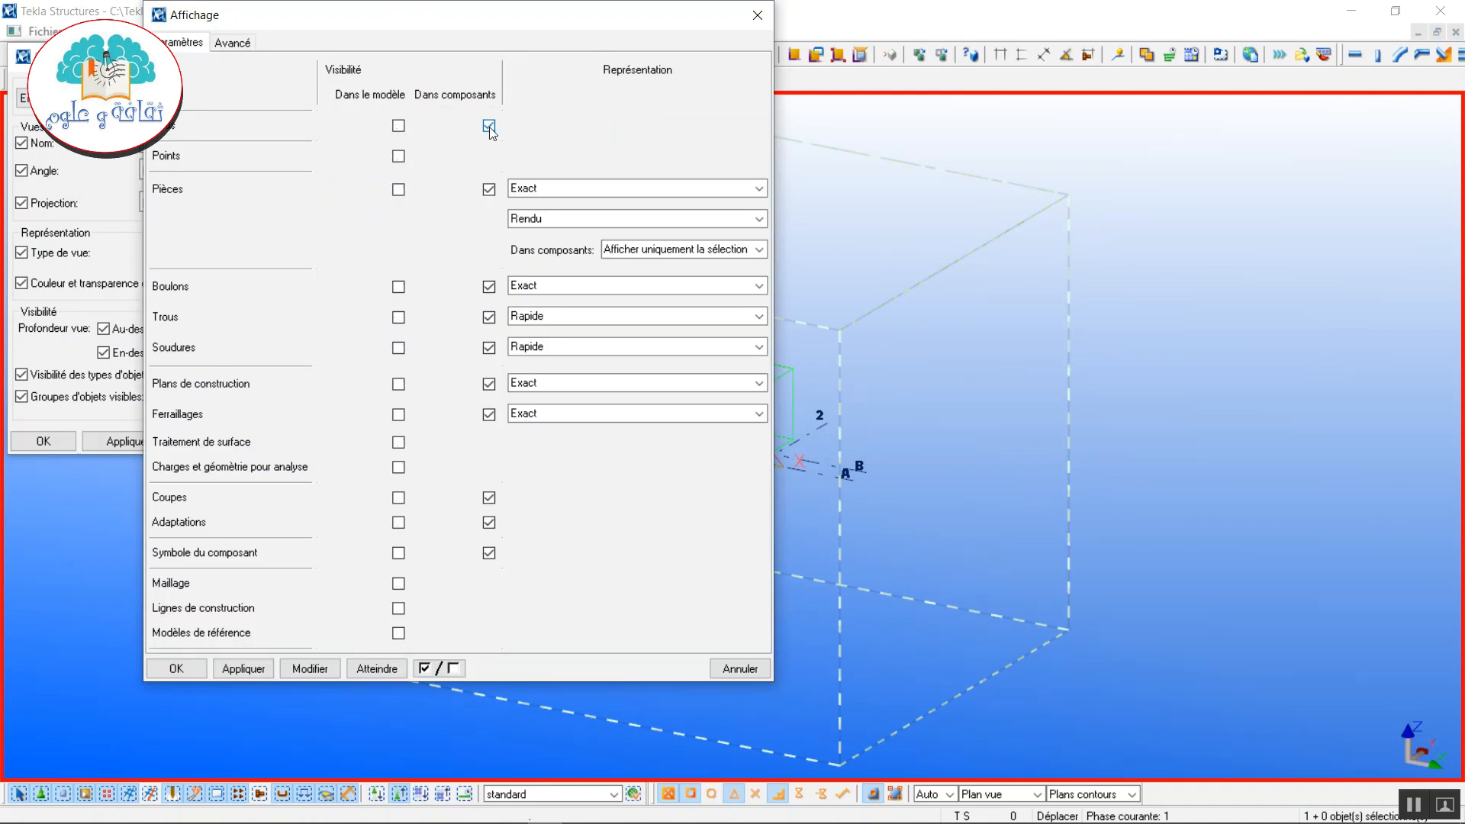
{"action": "left_click", "coordinate": [489, 126]}
{"action": "left_click", "coordinate": [399, 157]}
{"action": "left_click", "coordinate": [398, 190]}
{"action": "left_click", "coordinate": [399, 286]}
{"action": "left_click", "coordinate": [489, 286]}
{"action": "left_click", "coordinate": [398, 585]}
{"action": "left_click", "coordinate": [242, 669]}
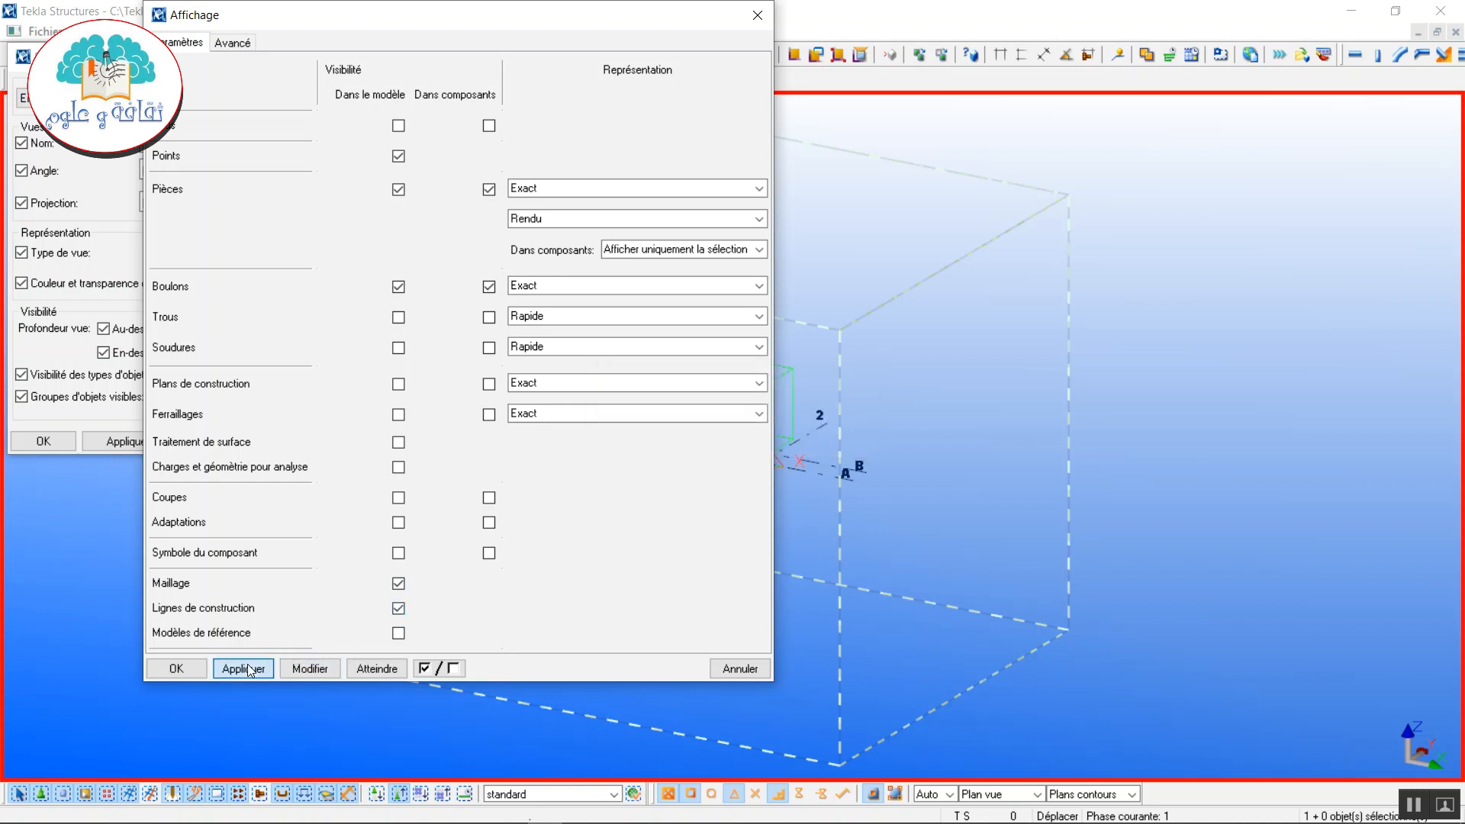
{"action": "left_click", "coordinate": [191, 670]}
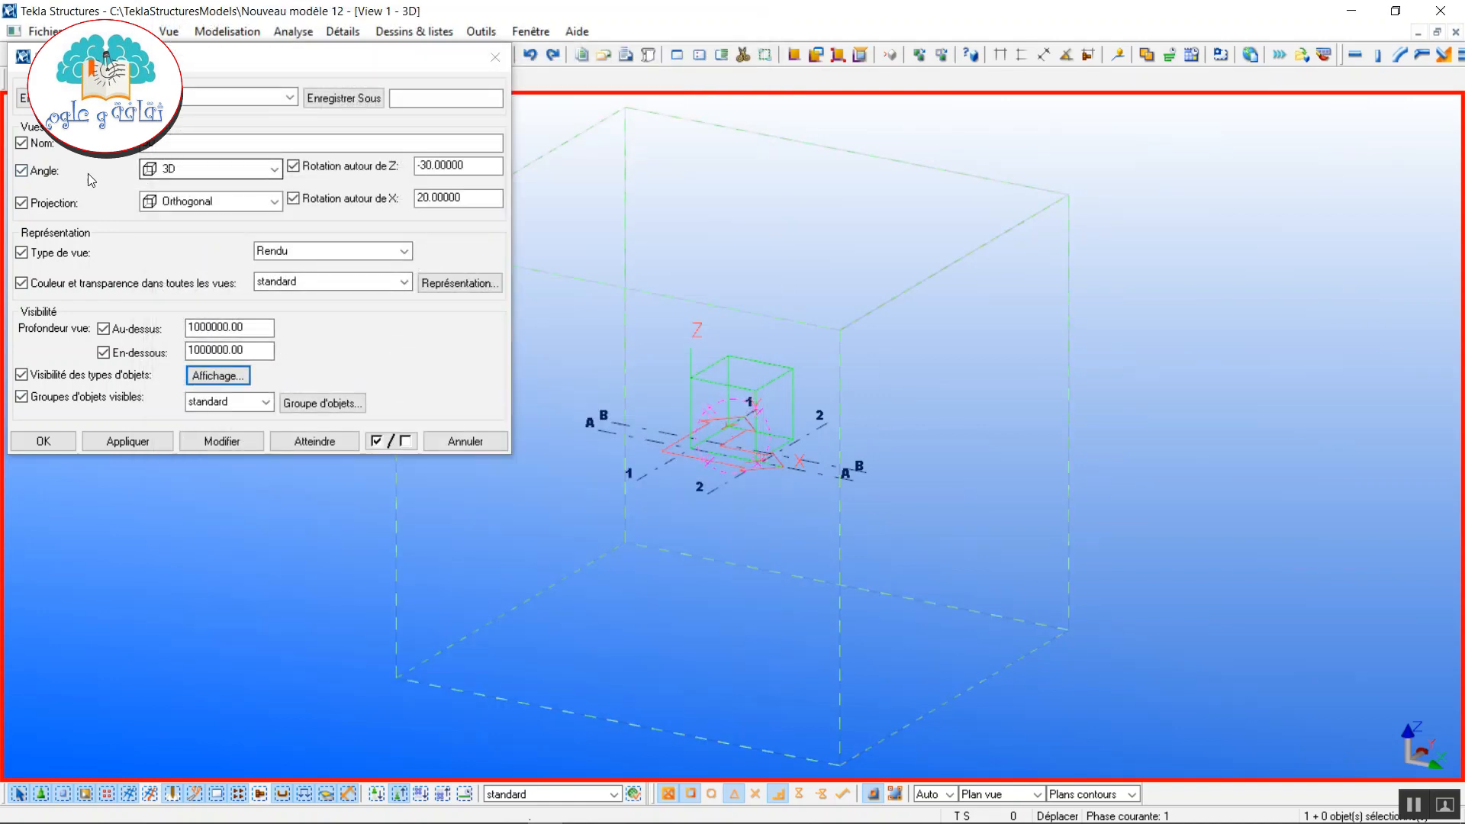
- Set the view's angle to Plan and its view type to Filaire, and accept the view properties
{"action": "left_click", "coordinate": [197, 175]}
{"action": "left_click", "coordinate": [196, 184]}
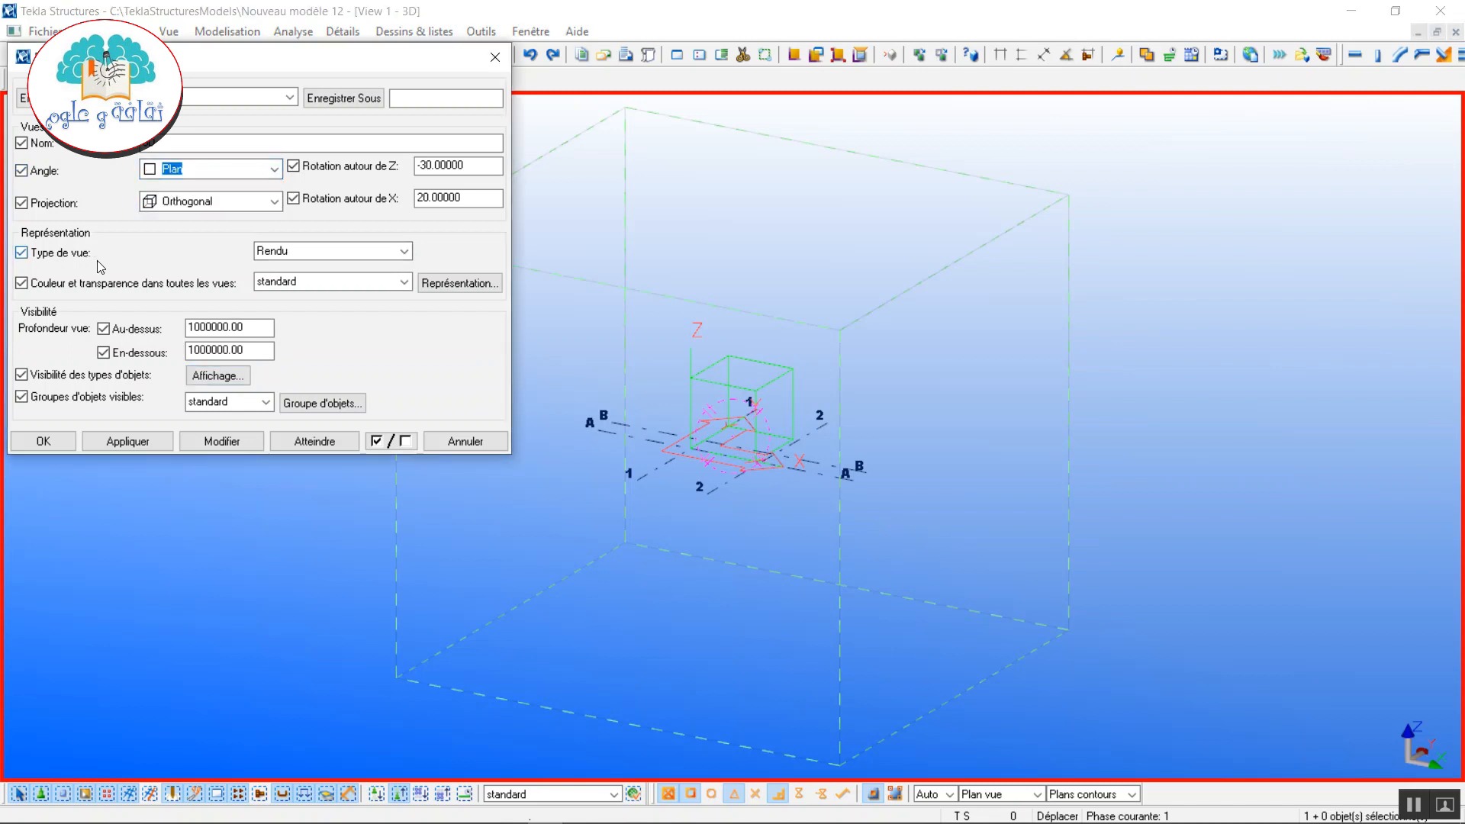
{"action": "left_click", "coordinate": [308, 251]}
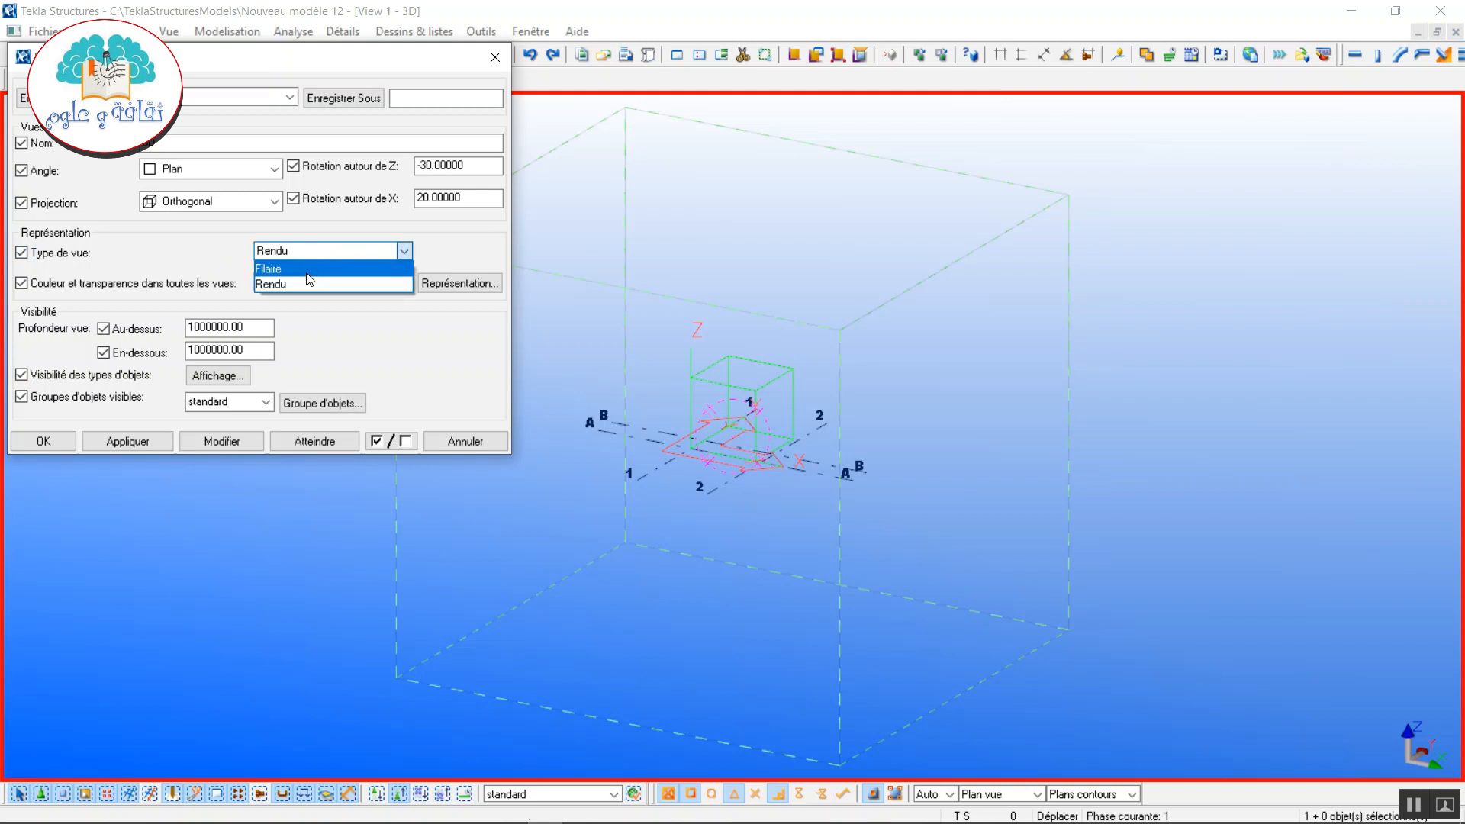
{"action": "left_click", "coordinate": [306, 273]}
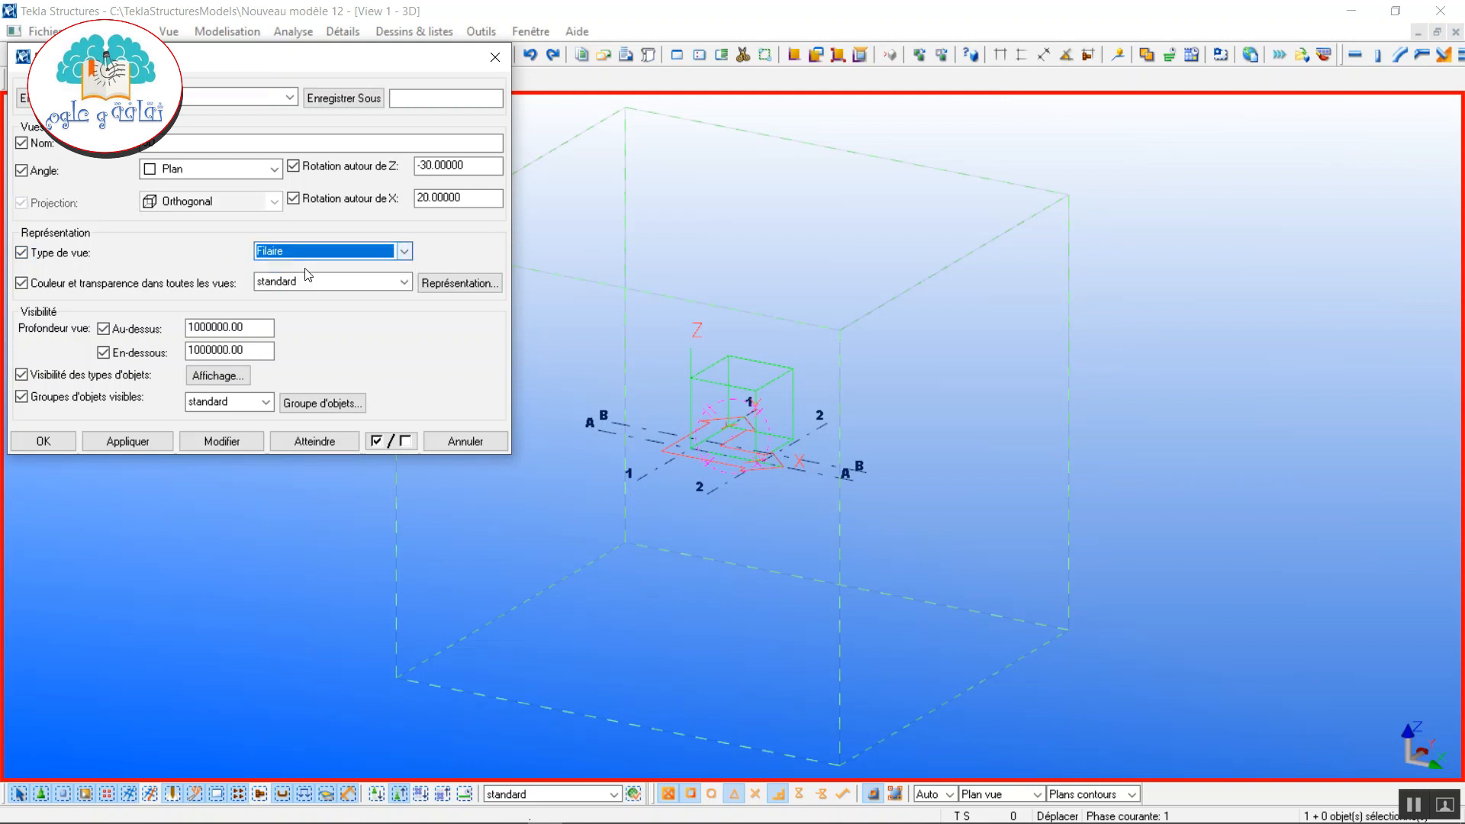
{"action": "left_click", "coordinate": [118, 442]}
{"action": "left_click", "coordinate": [61, 442]}
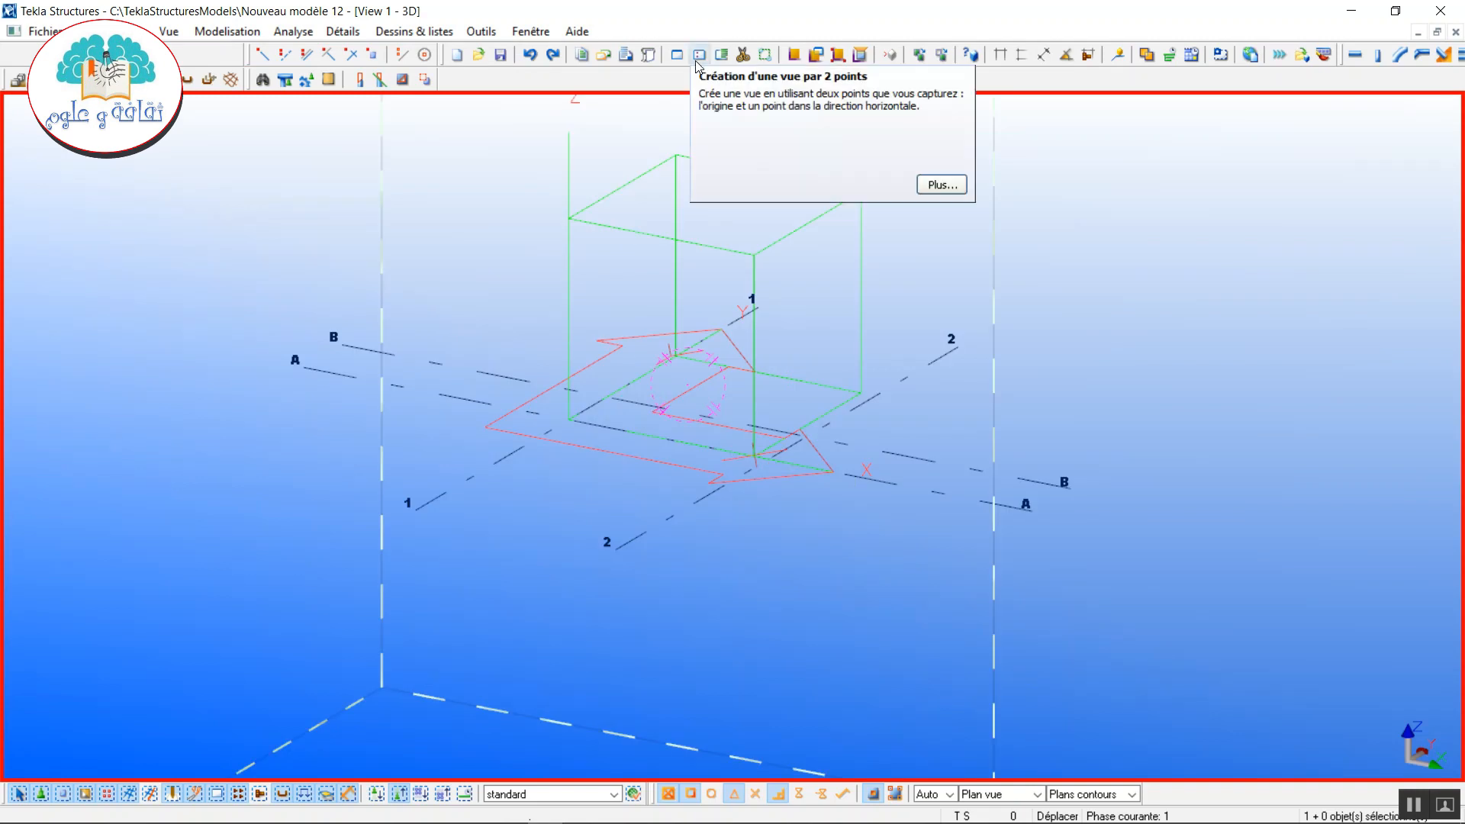
- Create a two-point view running from grid line 2 to grid line 1, midway between lines A and B
{"action": "left_click", "coordinate": [698, 55]}
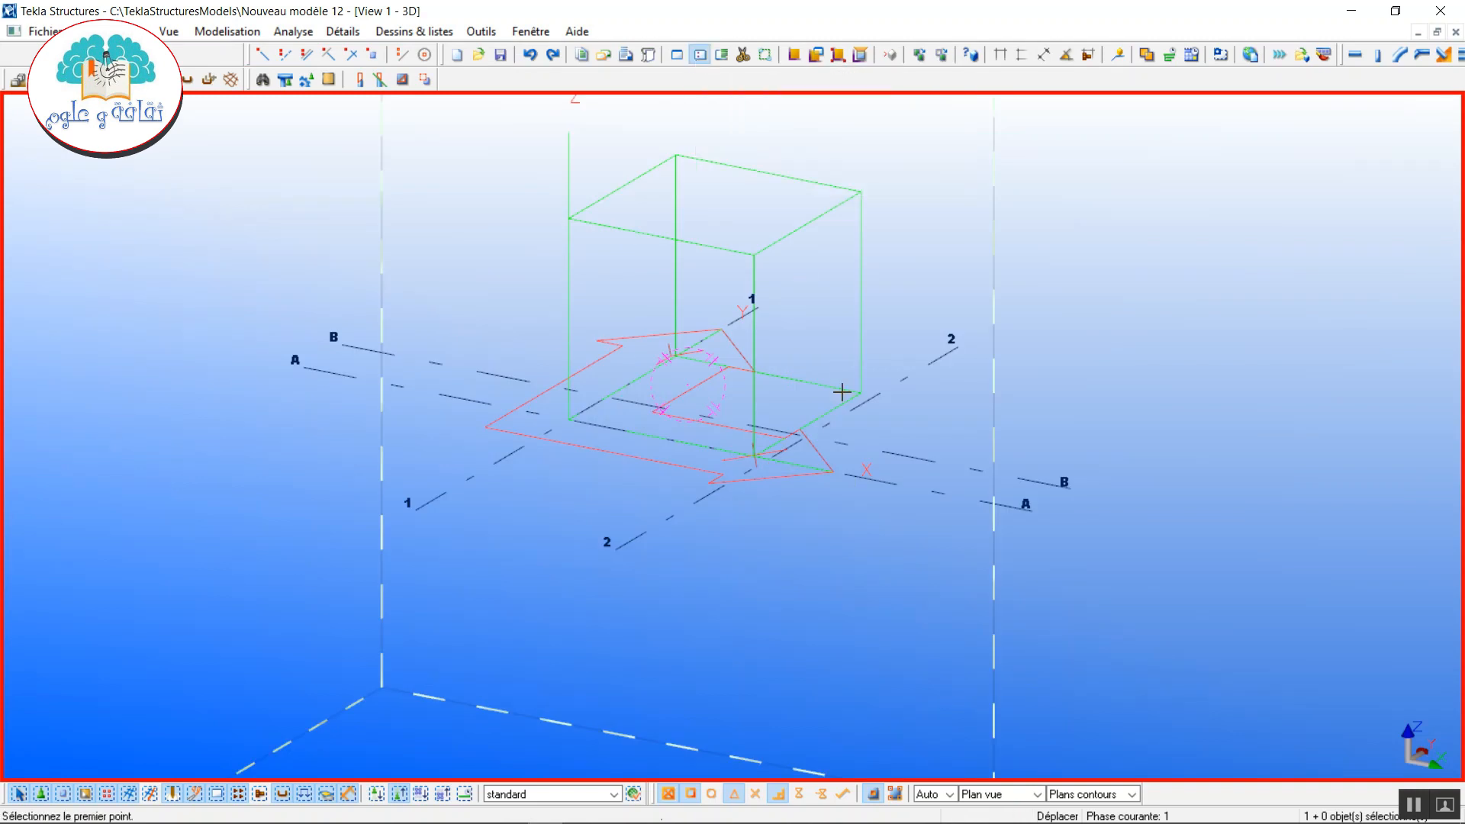
{"action": "scroll", "coordinate": [788, 443], "scroll_direction": "up", "scroll_amount": 5}
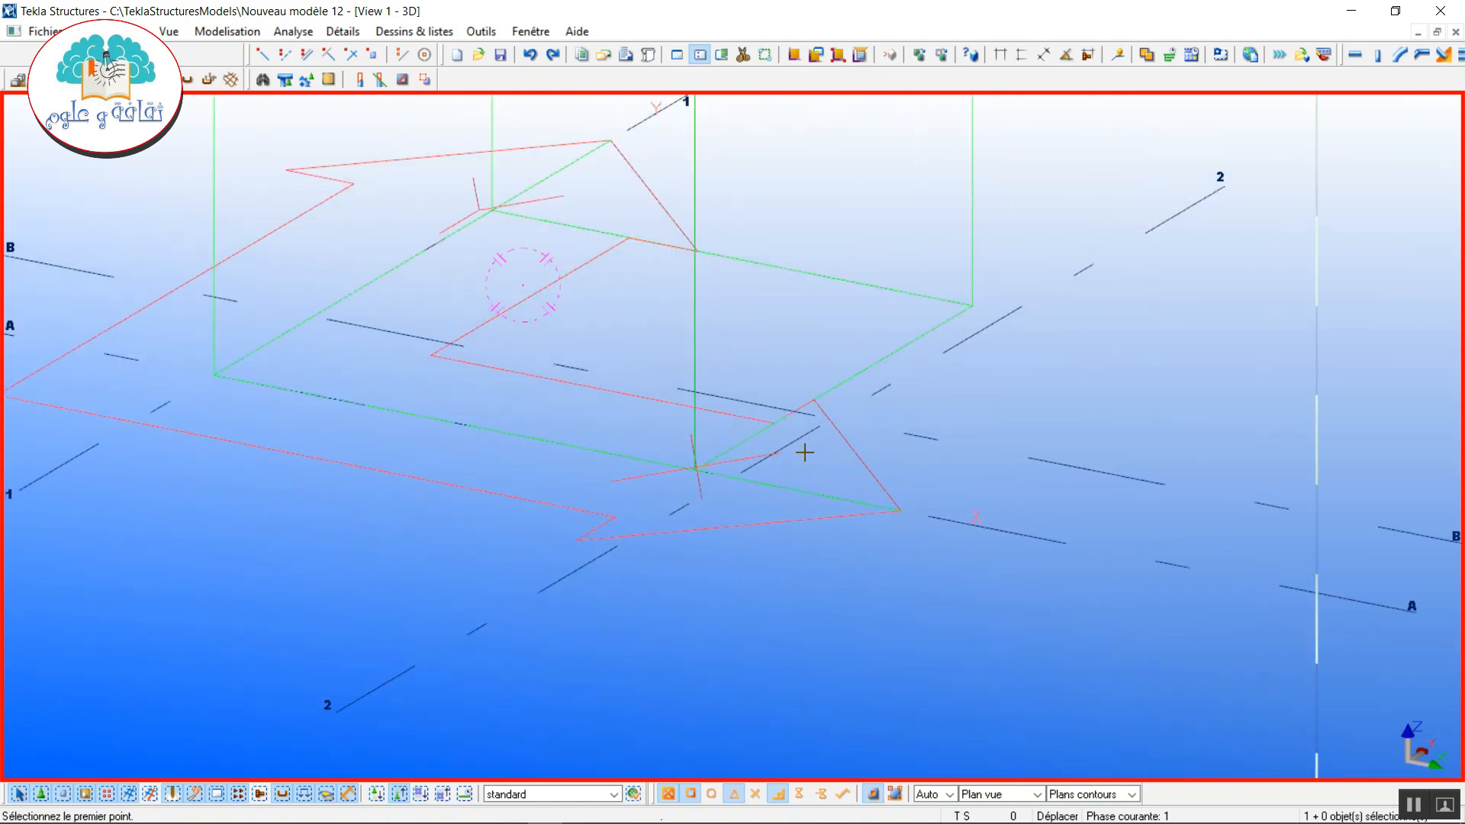
{"action": "left_click", "coordinate": [780, 450]}
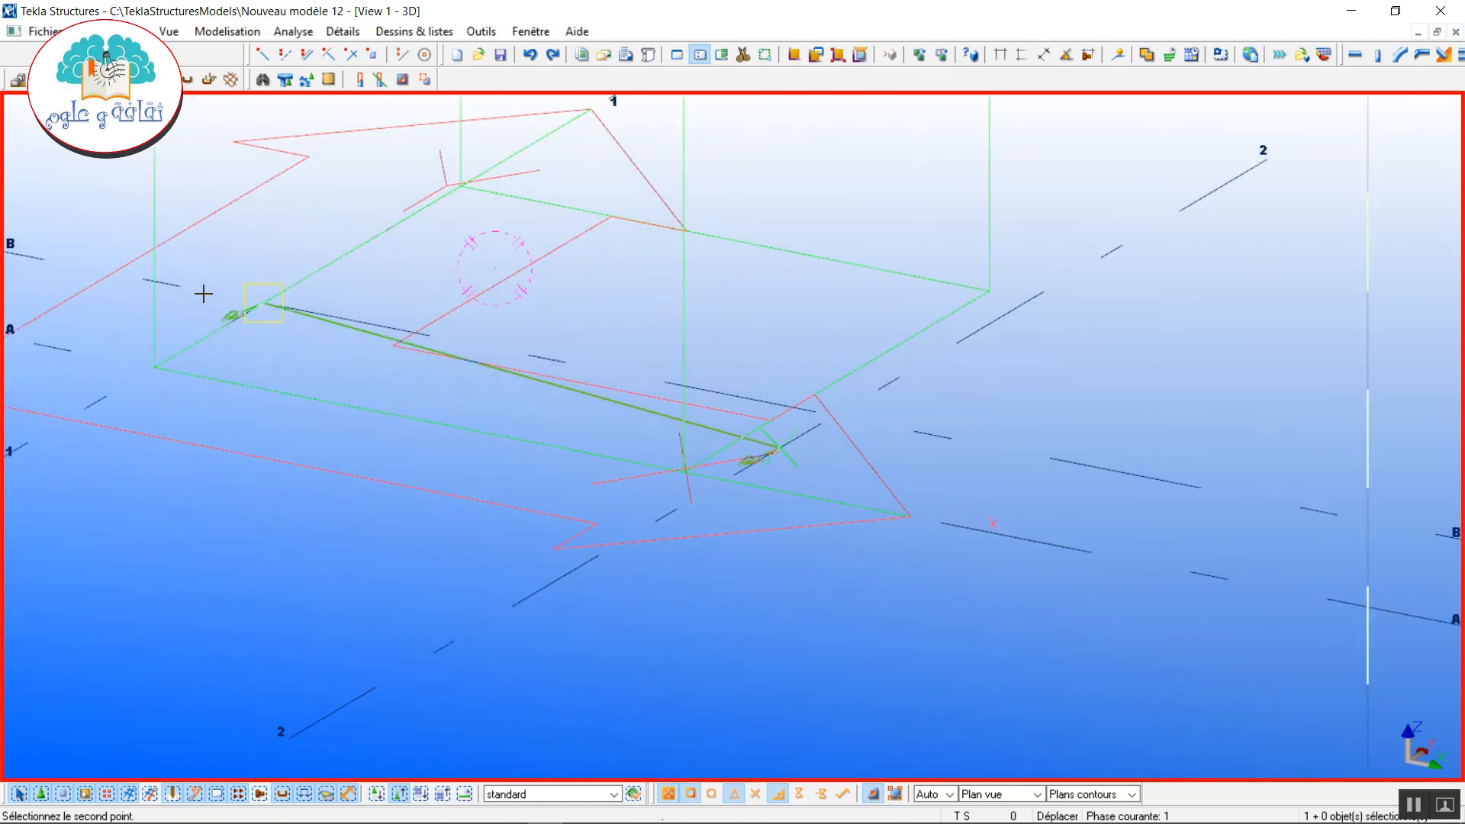
{"action": "scroll", "coordinate": [152, 297], "scroll_direction": "down", "scroll_amount": 2}
{"action": "scroll", "coordinate": [69, 292], "scroll_direction": "down", "scroll_amount": 3}
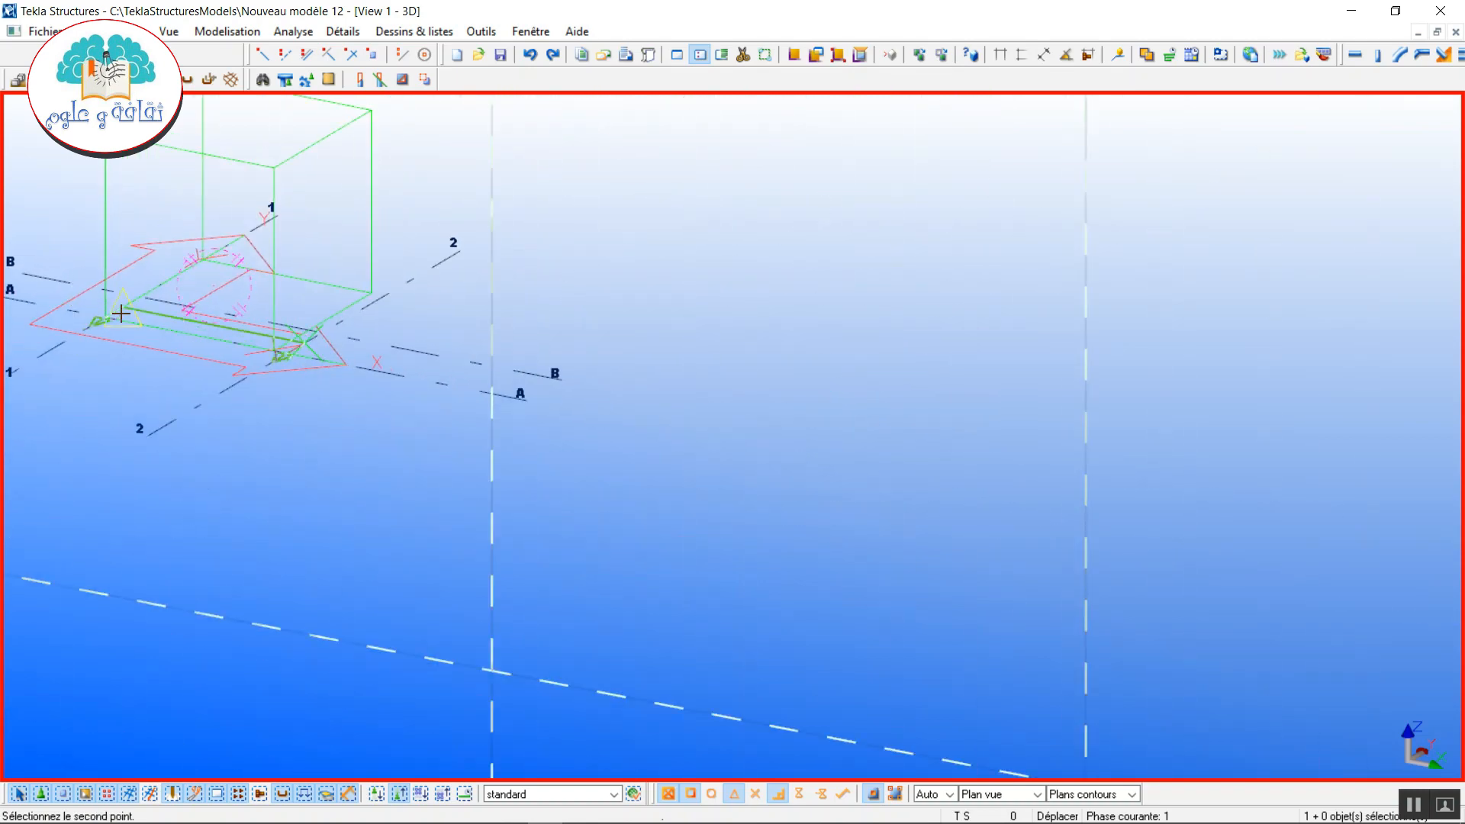
{"action": "left_click", "coordinate": [121, 313]}
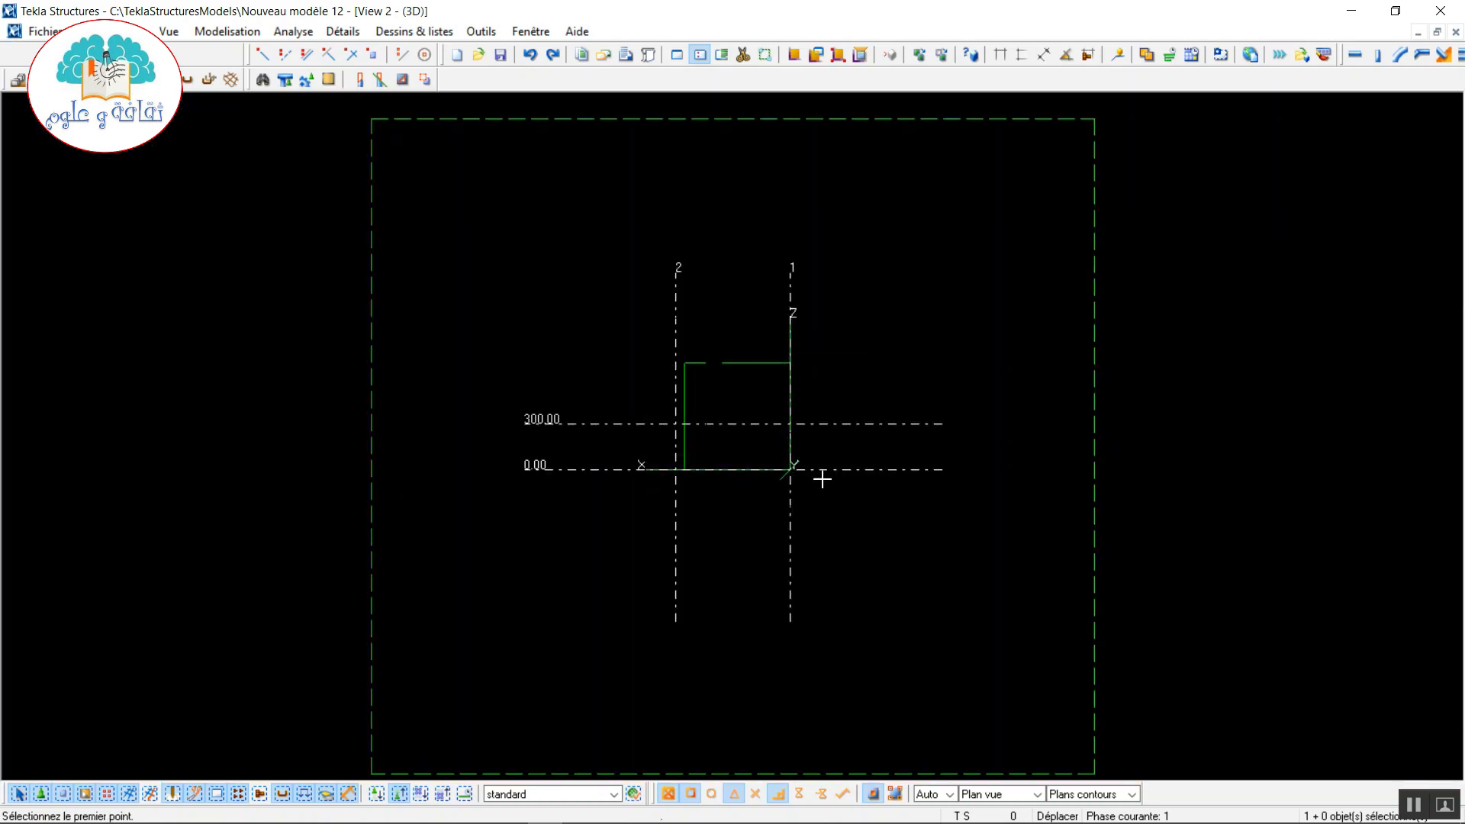
- Set the work plane to the plane of the new two-point view
{"action": "scroll", "coordinate": [897, 517], "scroll_direction": "up", "scroll_amount": 3}
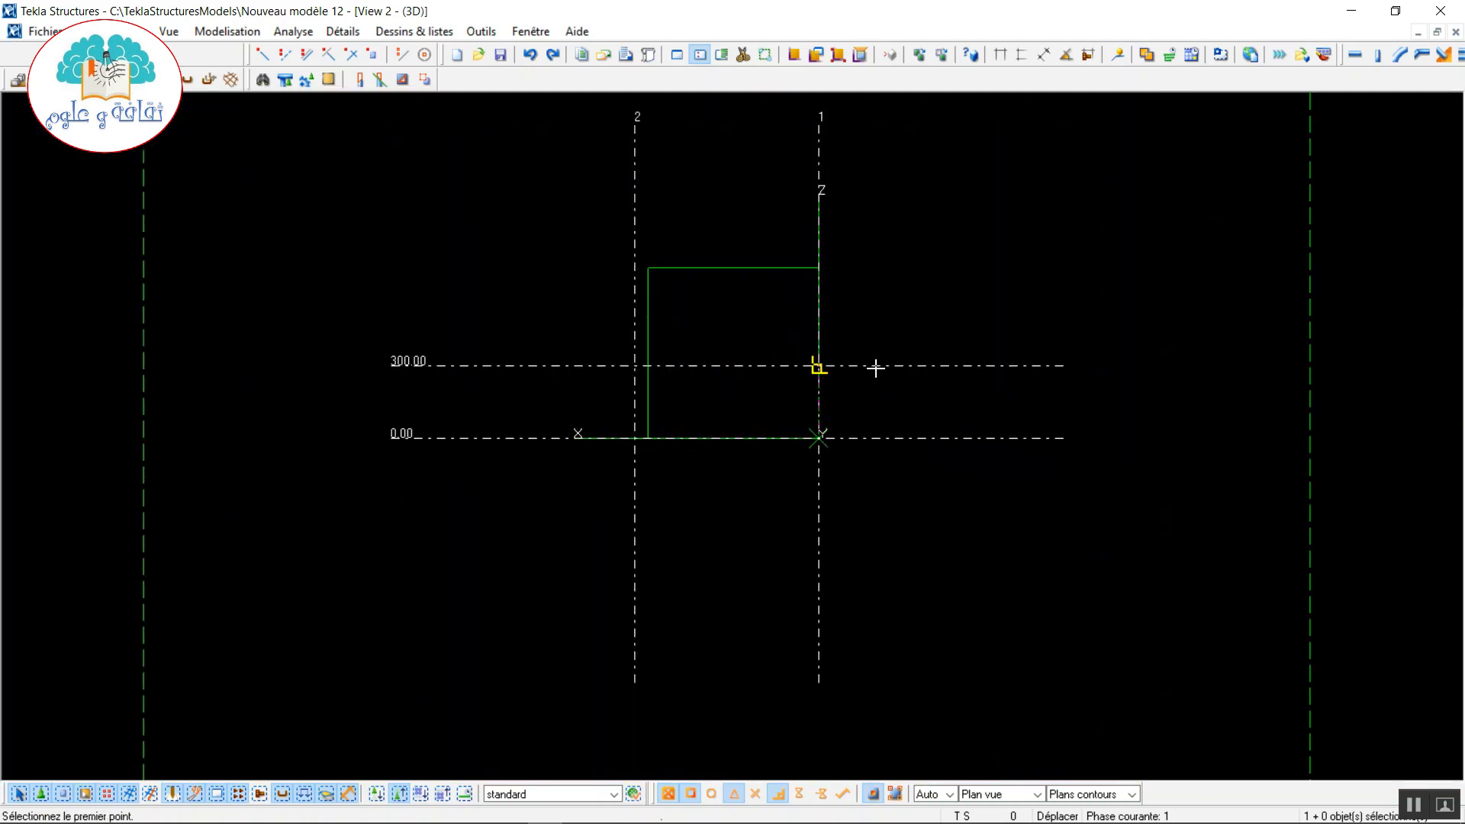
{"action": "left_click", "coordinate": [818, 55]}
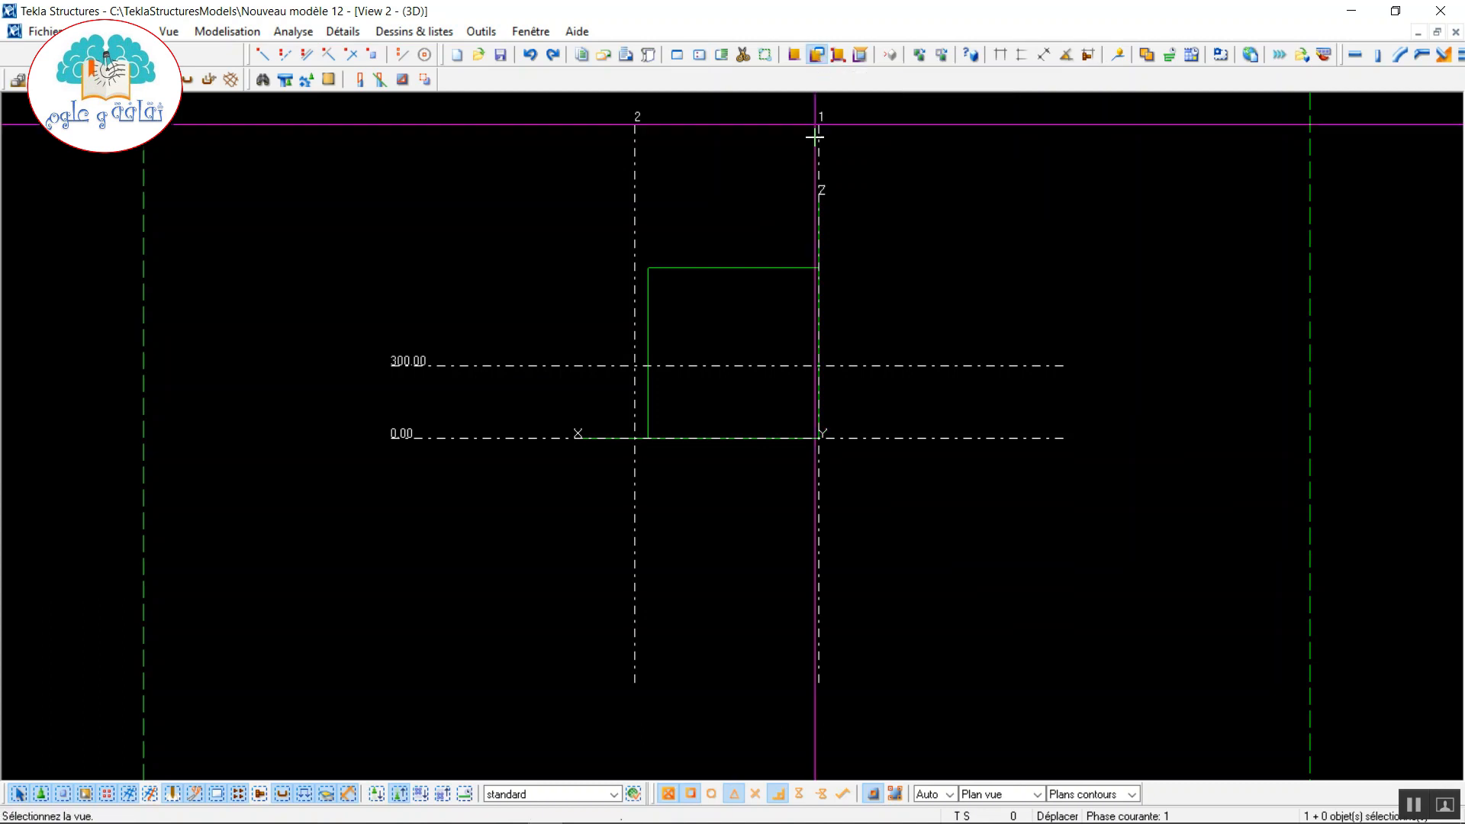
{"action": "left_click", "coordinate": [730, 232]}
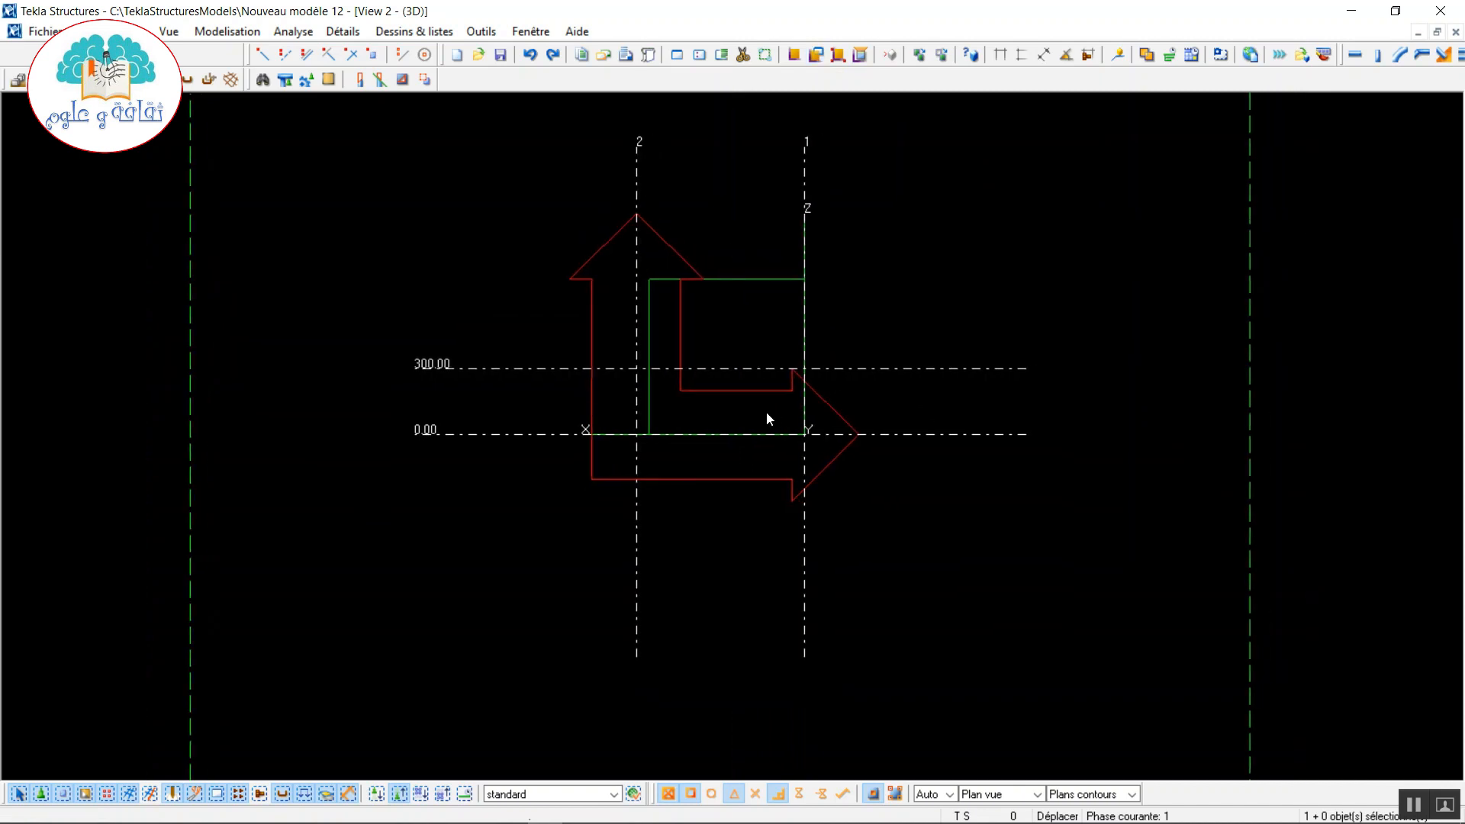
{"action": "scroll", "coordinate": [766, 410], "scroll_direction": "up", "scroll_amount": 2}
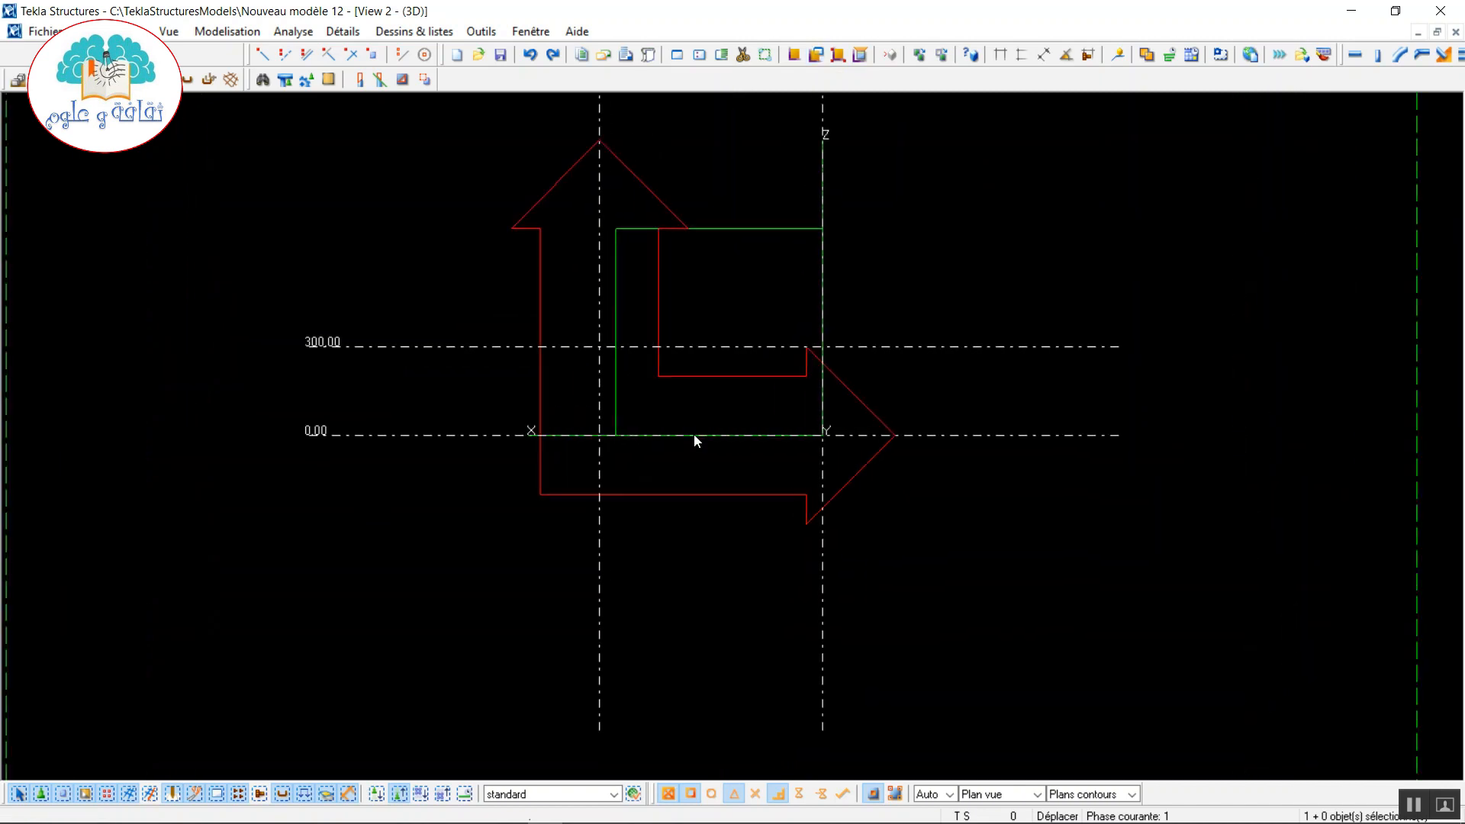
- Draw a 300 mm construction line along the 0.00 level, starting at the left vertical grid line and heading towards the right one
{"action": "left_click", "coordinate": [402, 55]}
{"action": "scroll", "coordinate": [644, 465], "scroll_direction": "up", "scroll_amount": 4}
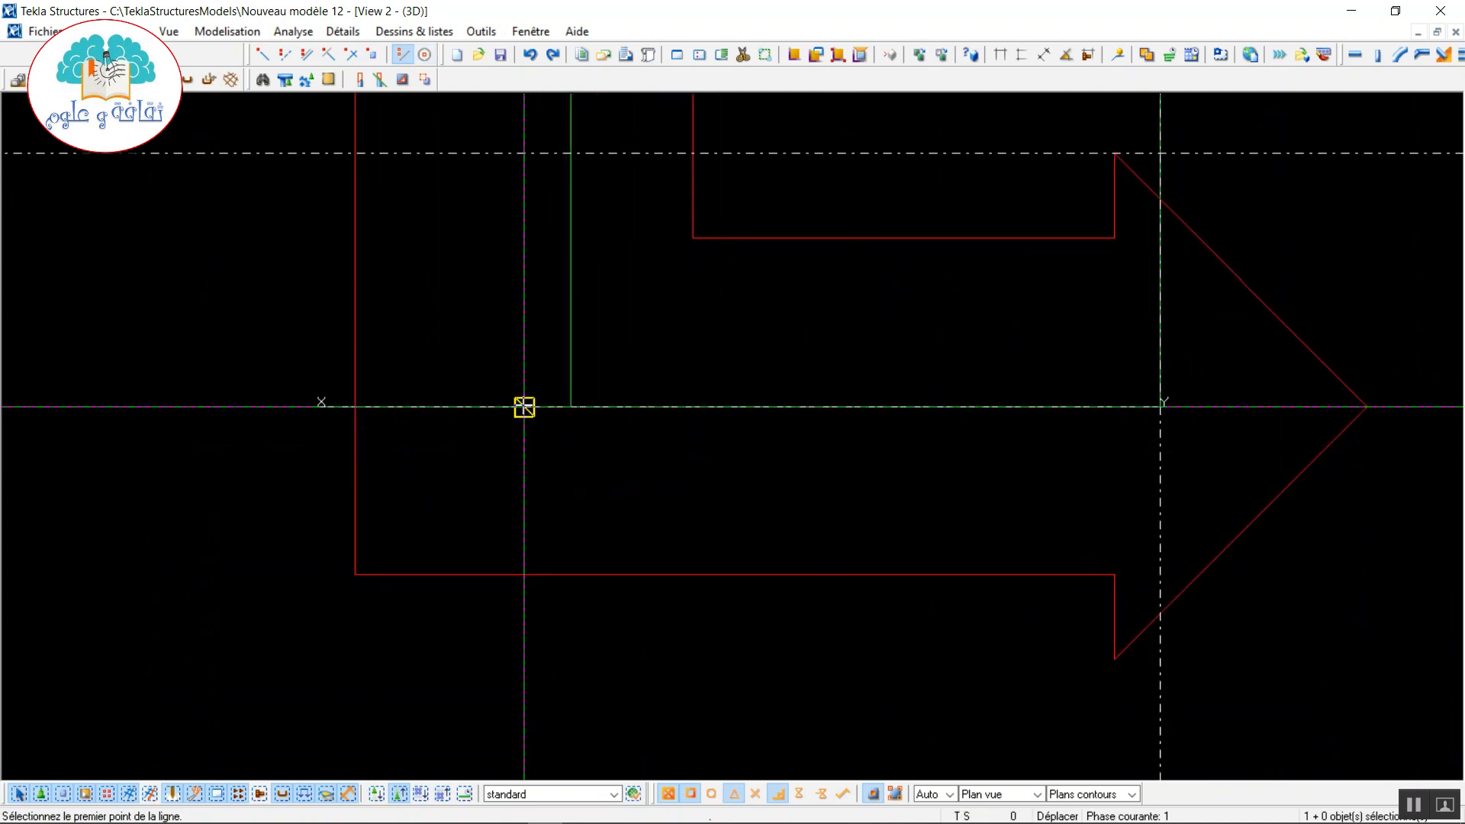
{"action": "left_click", "coordinate": [524, 407]}
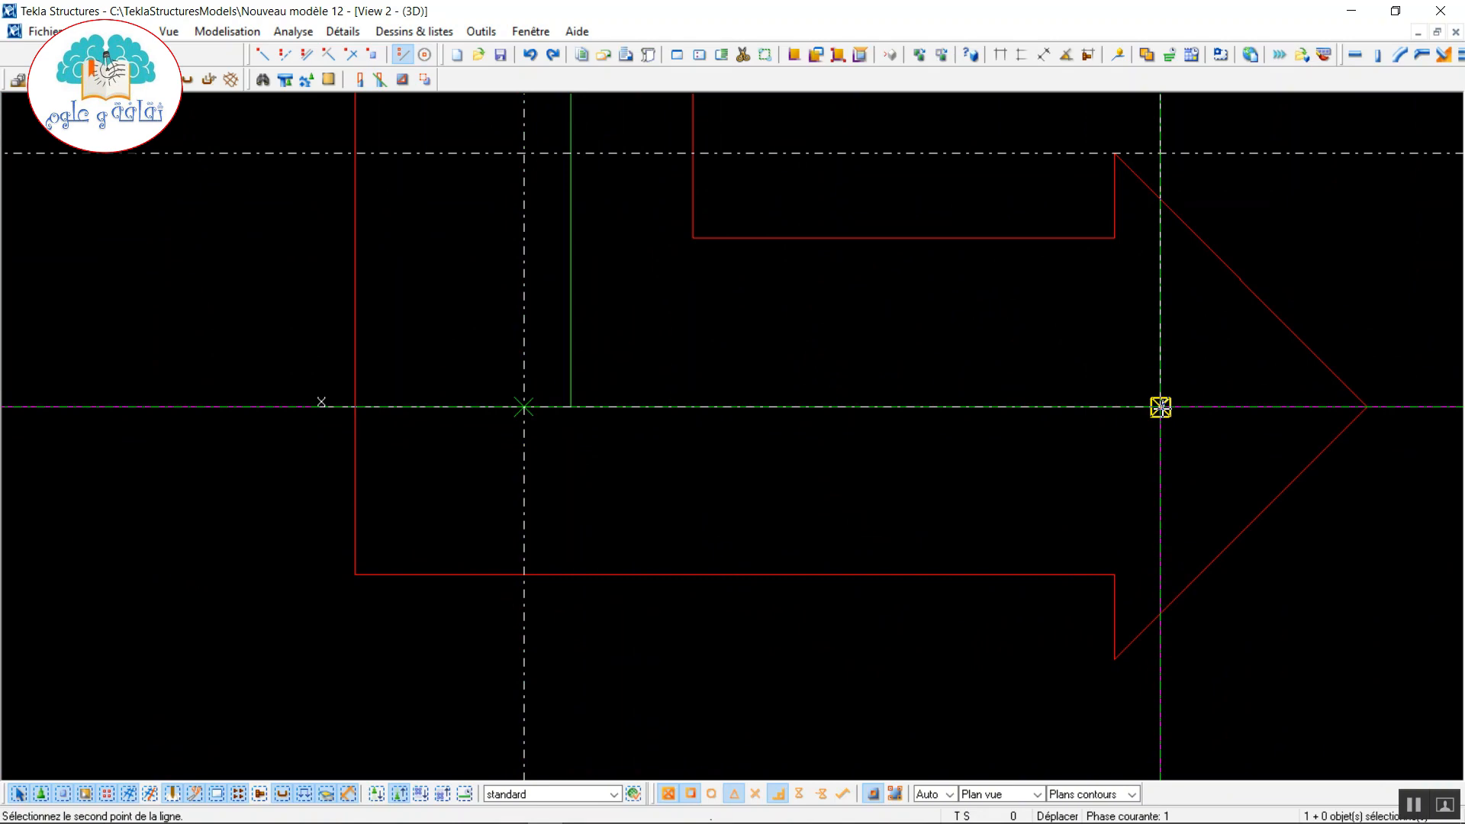
{"action": "type", "text": "300"}
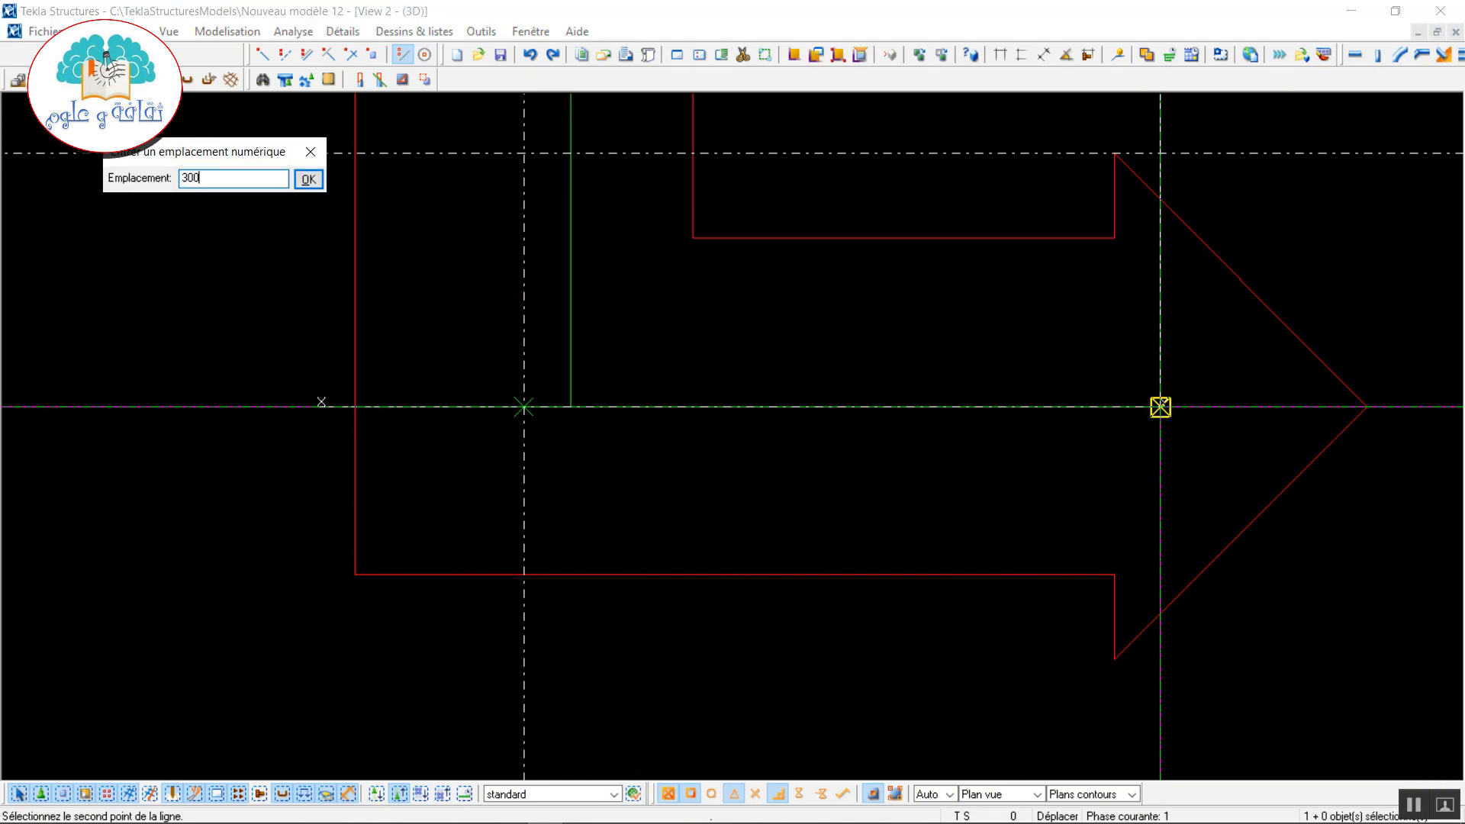
{"action": "key", "text": "Return"}
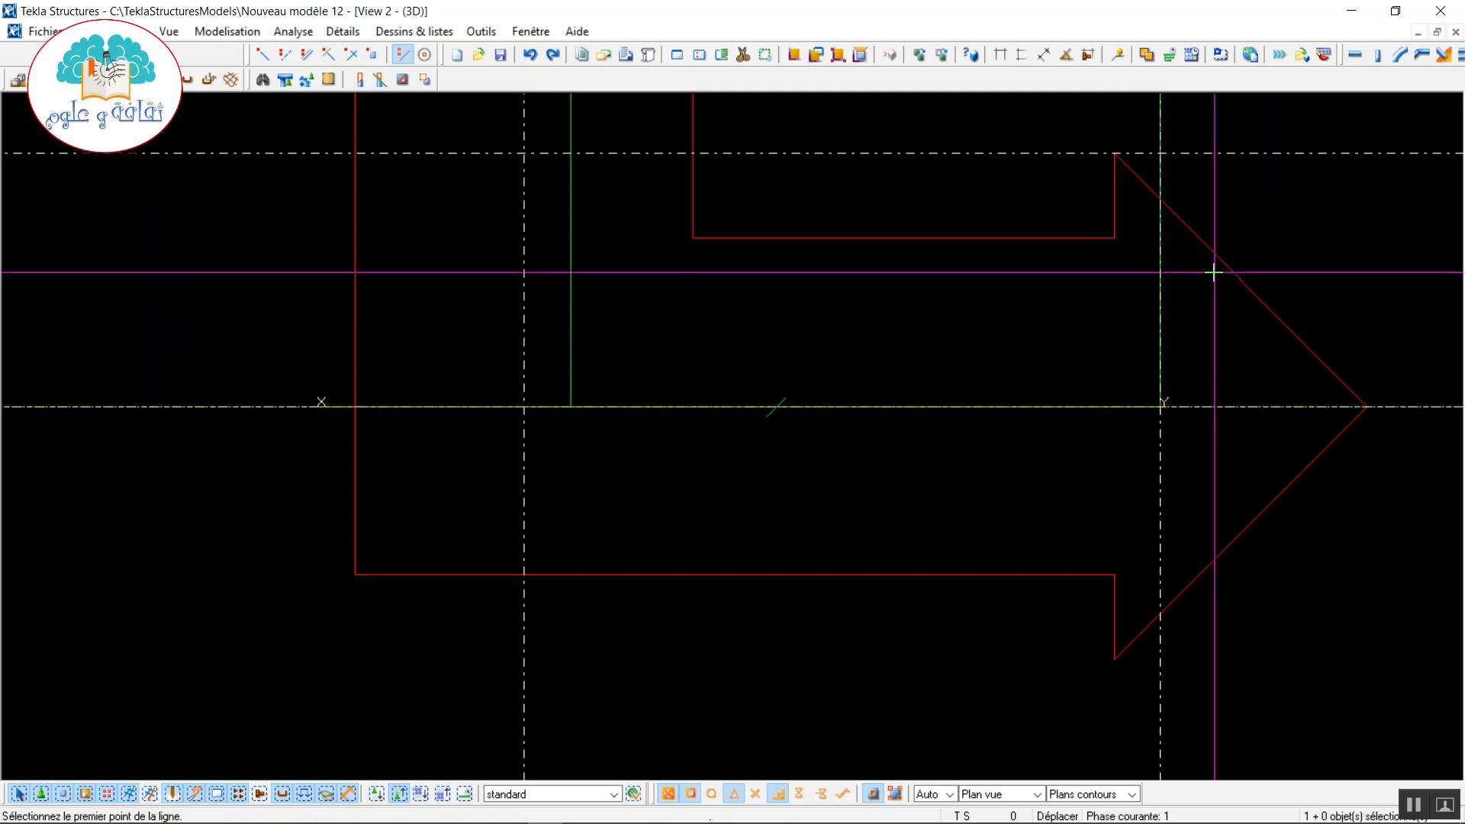
{"action": "right_click", "coordinate": [982, 297]}
{"action": "left_click", "coordinate": [1002, 311]}
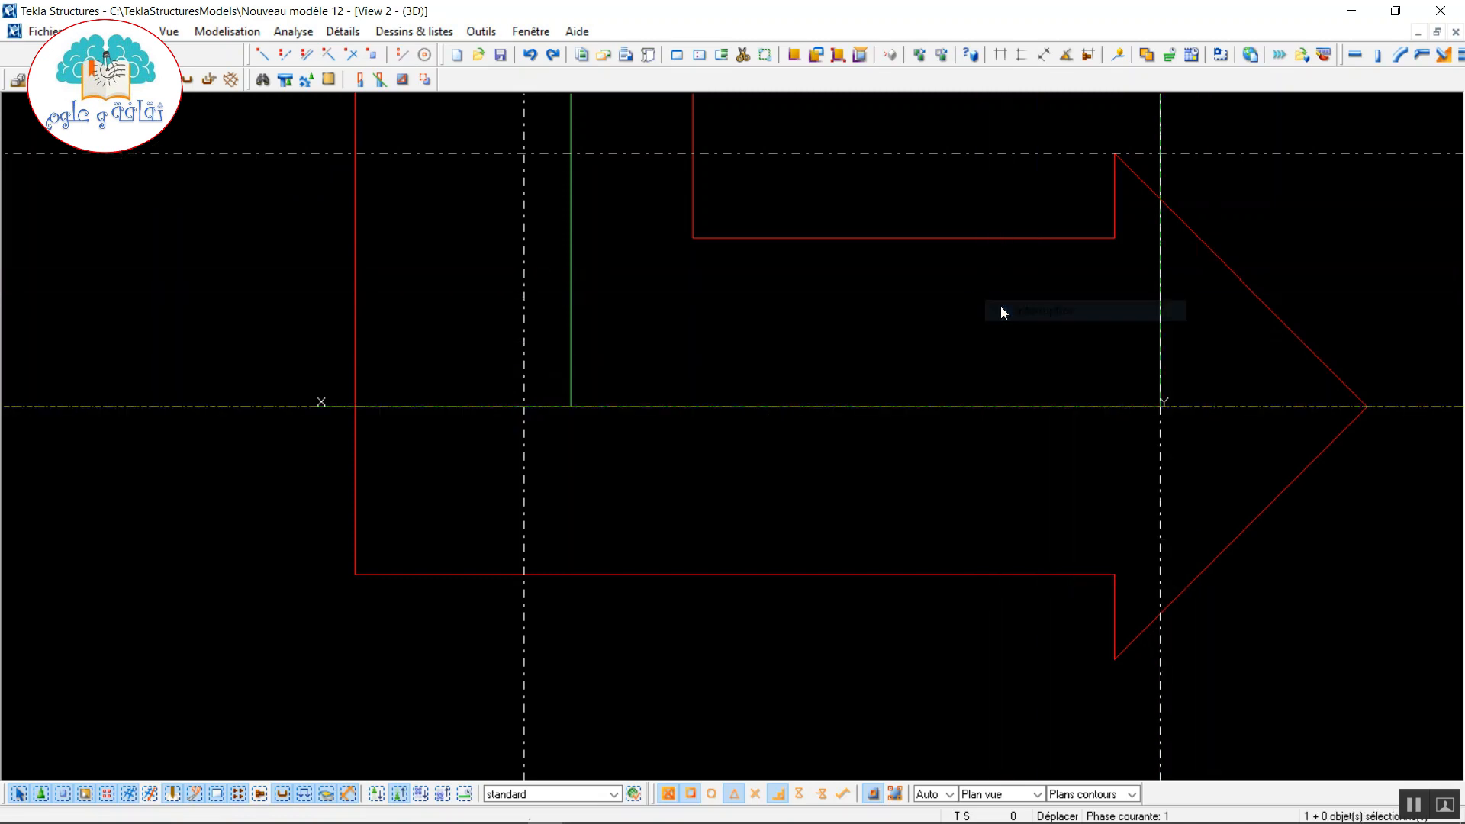
- Set the construction line's extension to 200 and its colour to green, and apply the changes to the line
{"action": "double_click", "coordinate": [764, 406]}
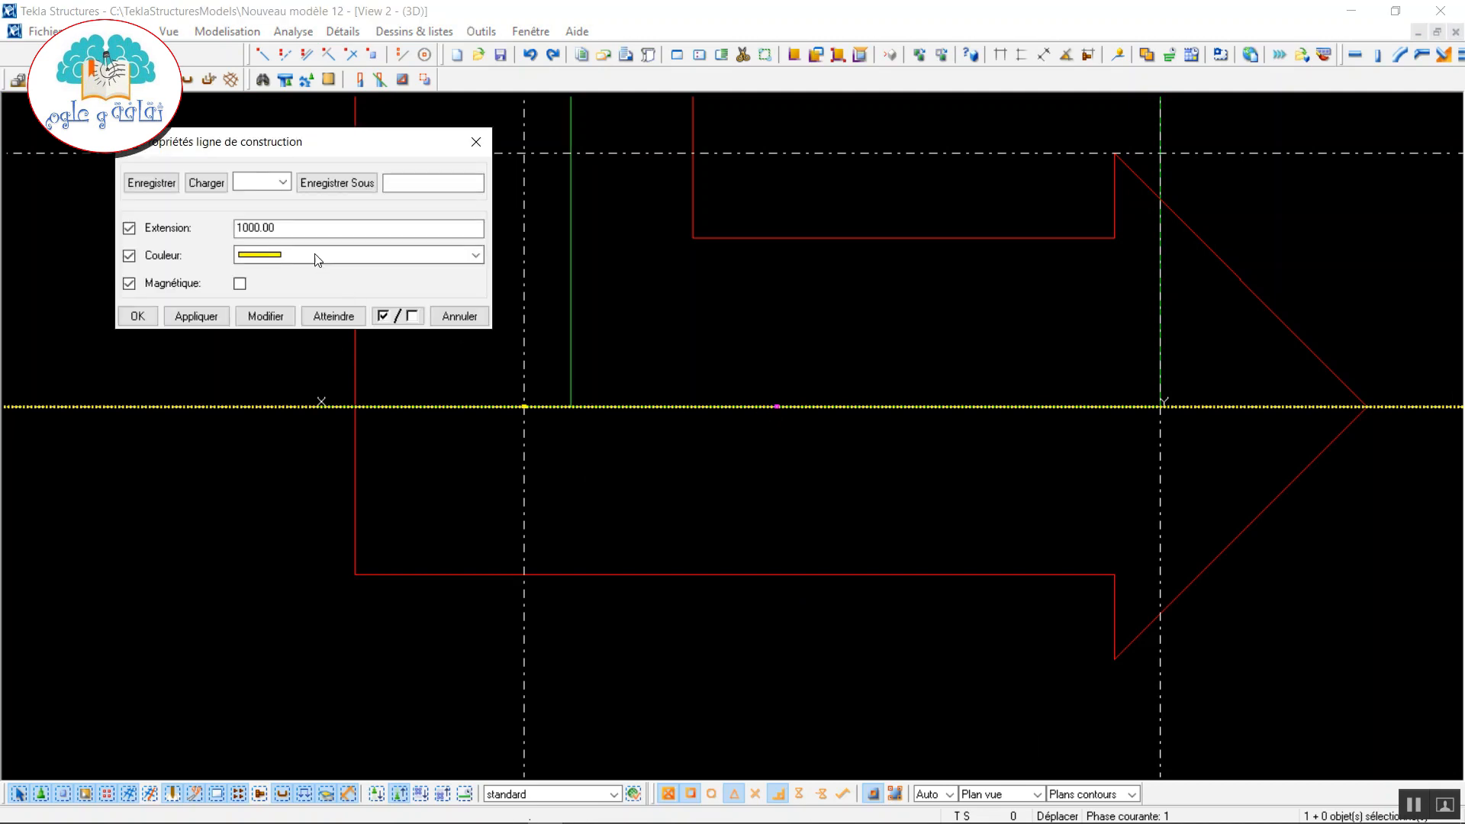
{"action": "left_click_drag", "start_coordinate": [300, 229], "coordinate": [198, 231]}
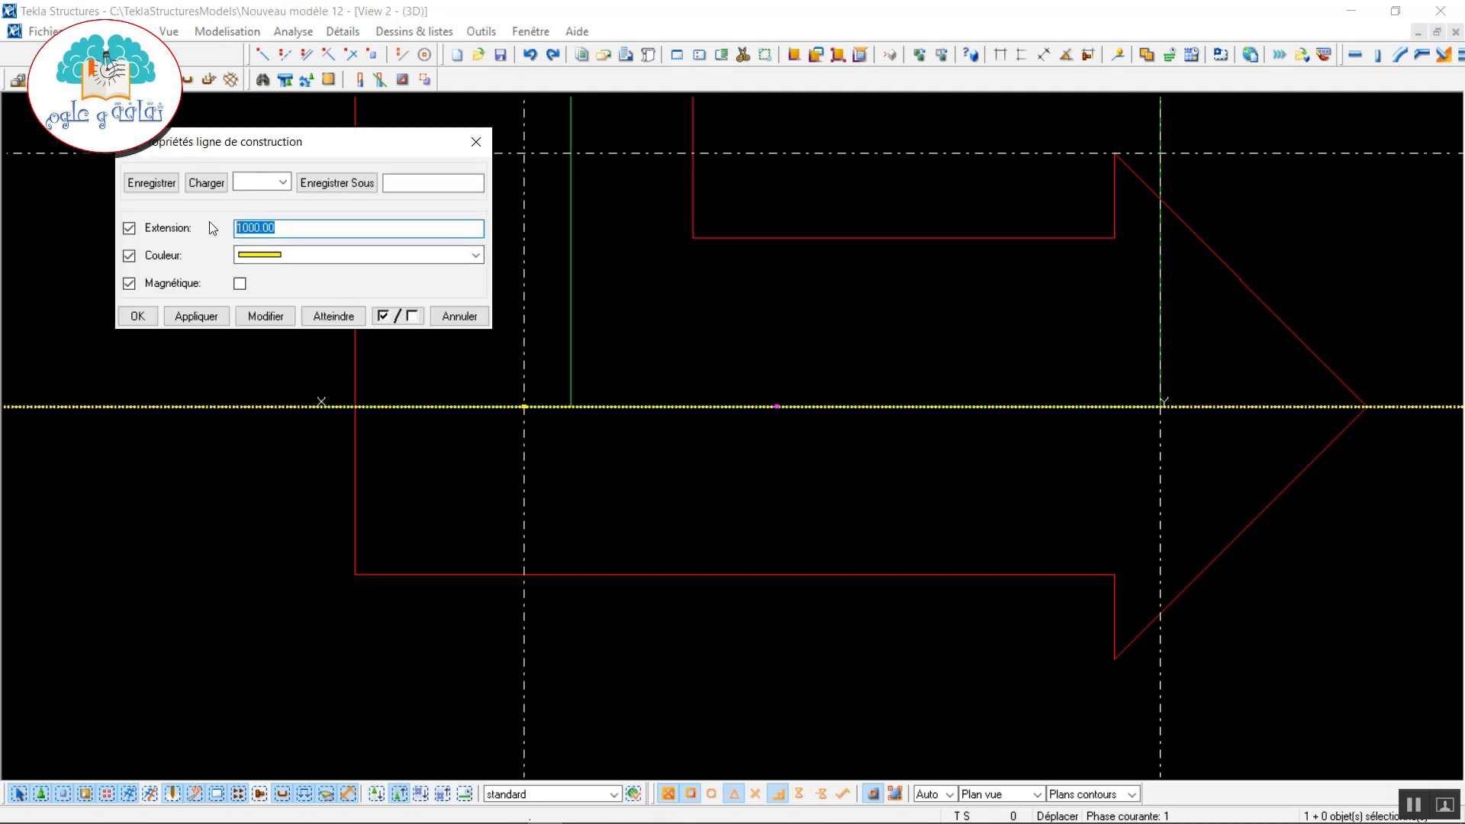
{"action": "type", "text": "200"}
{"action": "left_click", "coordinate": [284, 254]}
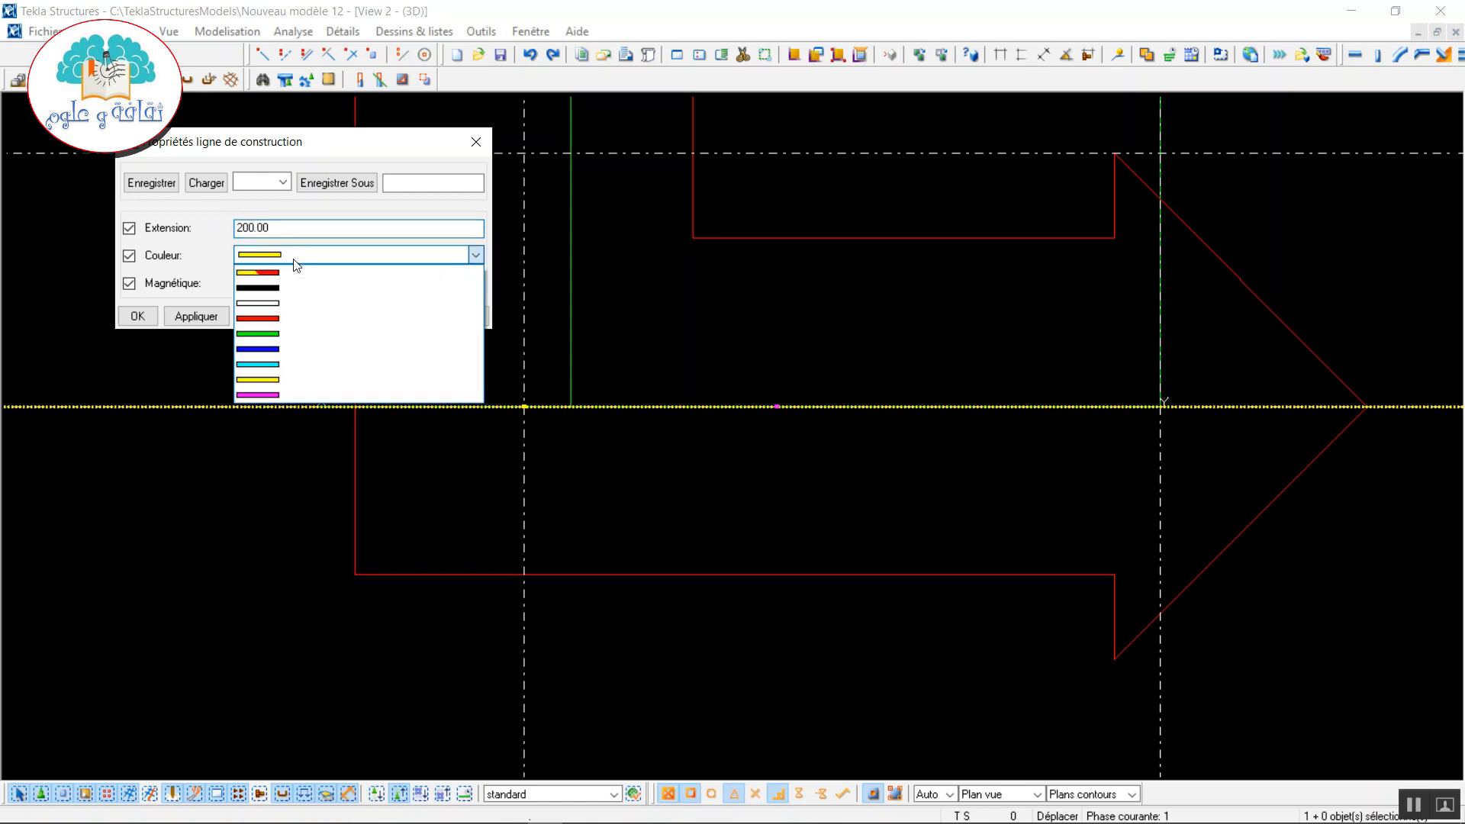
{"action": "left_click", "coordinate": [281, 334]}
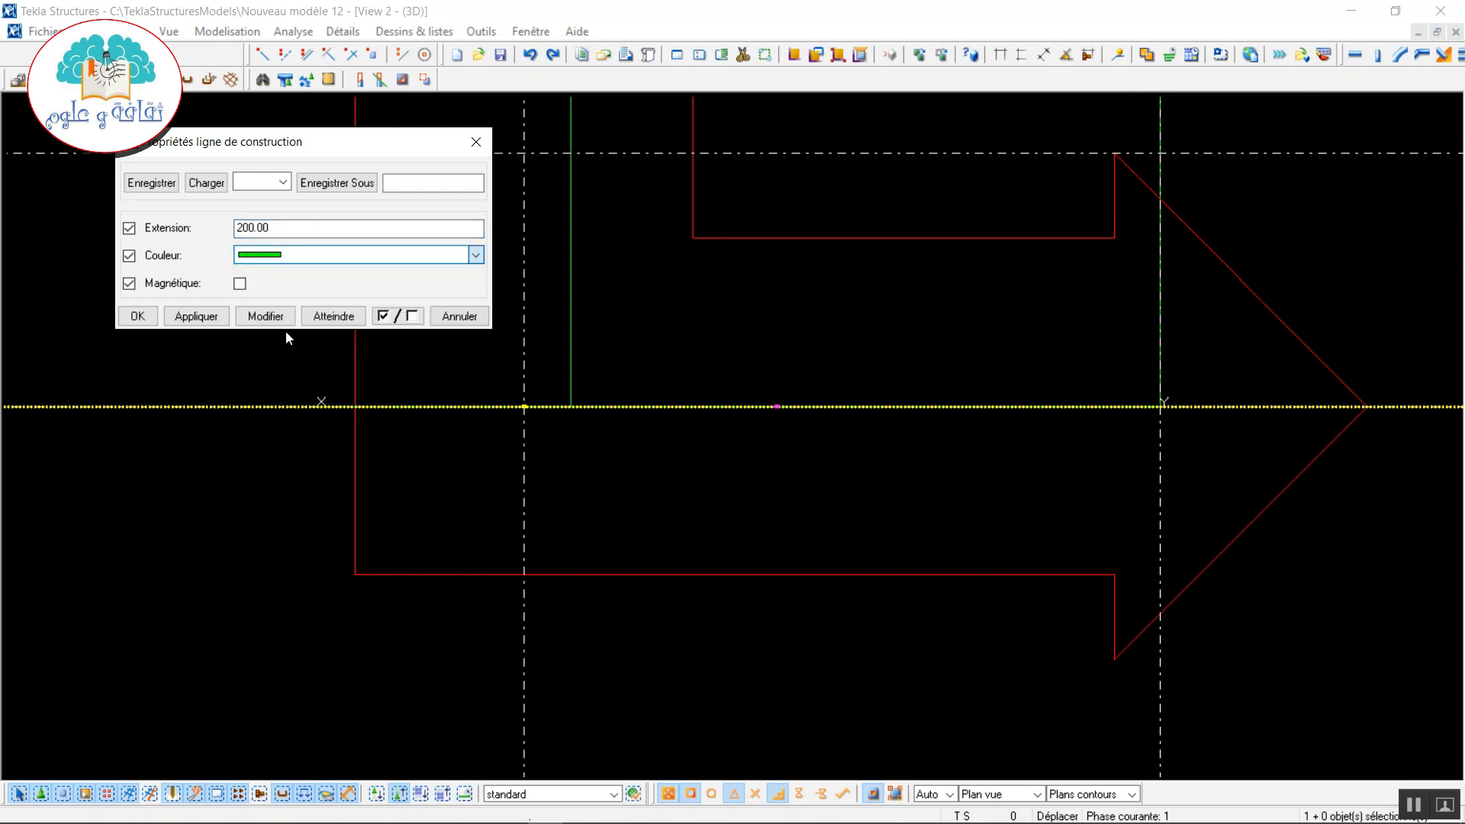
{"action": "left_click", "coordinate": [261, 314]}
{"action": "left_click", "coordinate": [213, 319]}
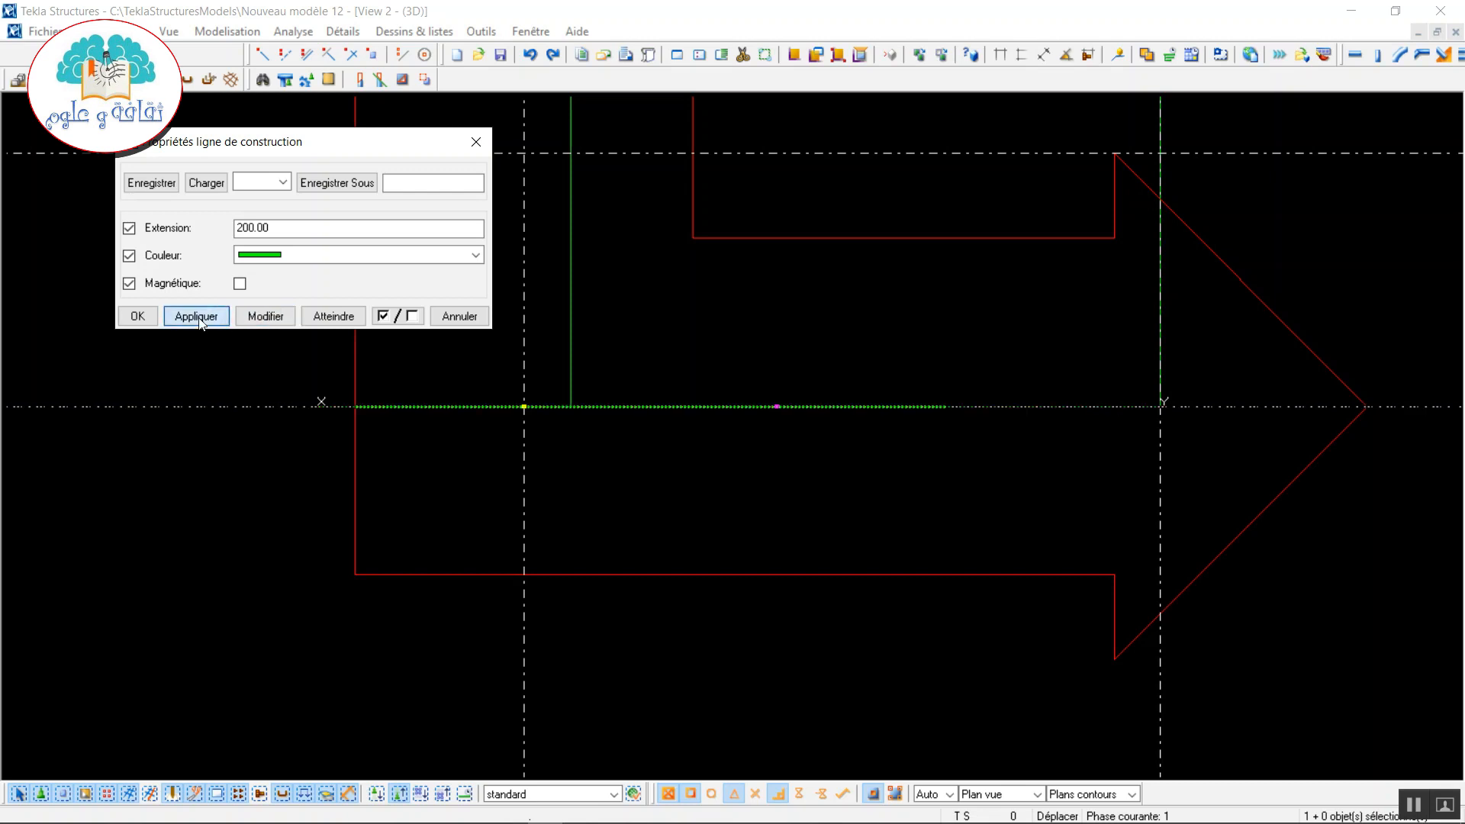
{"action": "left_click", "coordinate": [137, 316]}
{"action": "scroll", "coordinate": [835, 405], "scroll_direction": "up", "scroll_amount": 2}
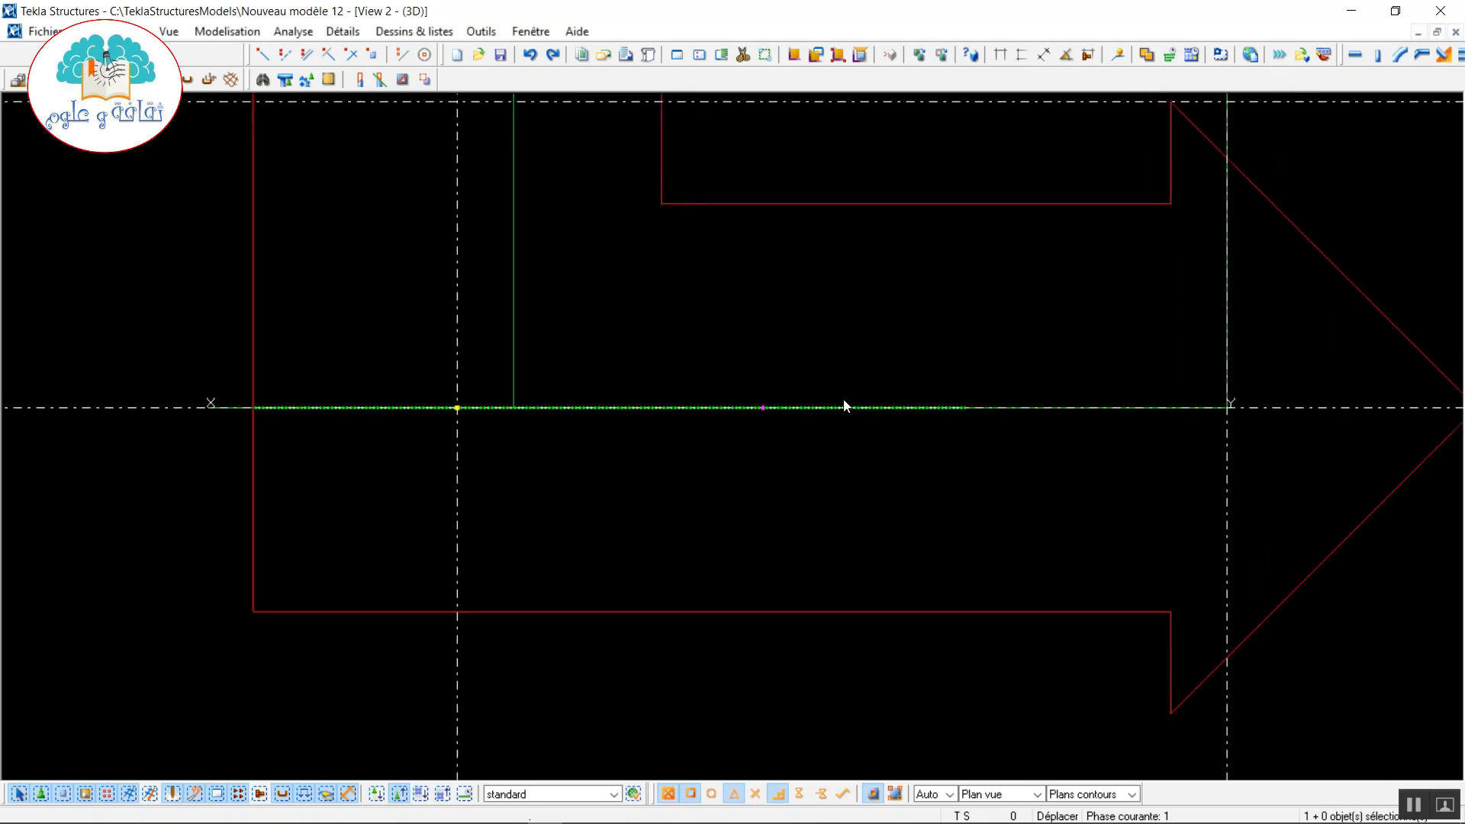
- Copy the green construction line by rotation about its second end point, with 8 copies at -11.25° around Z
{"action": "right_click", "coordinate": [706, 412]}
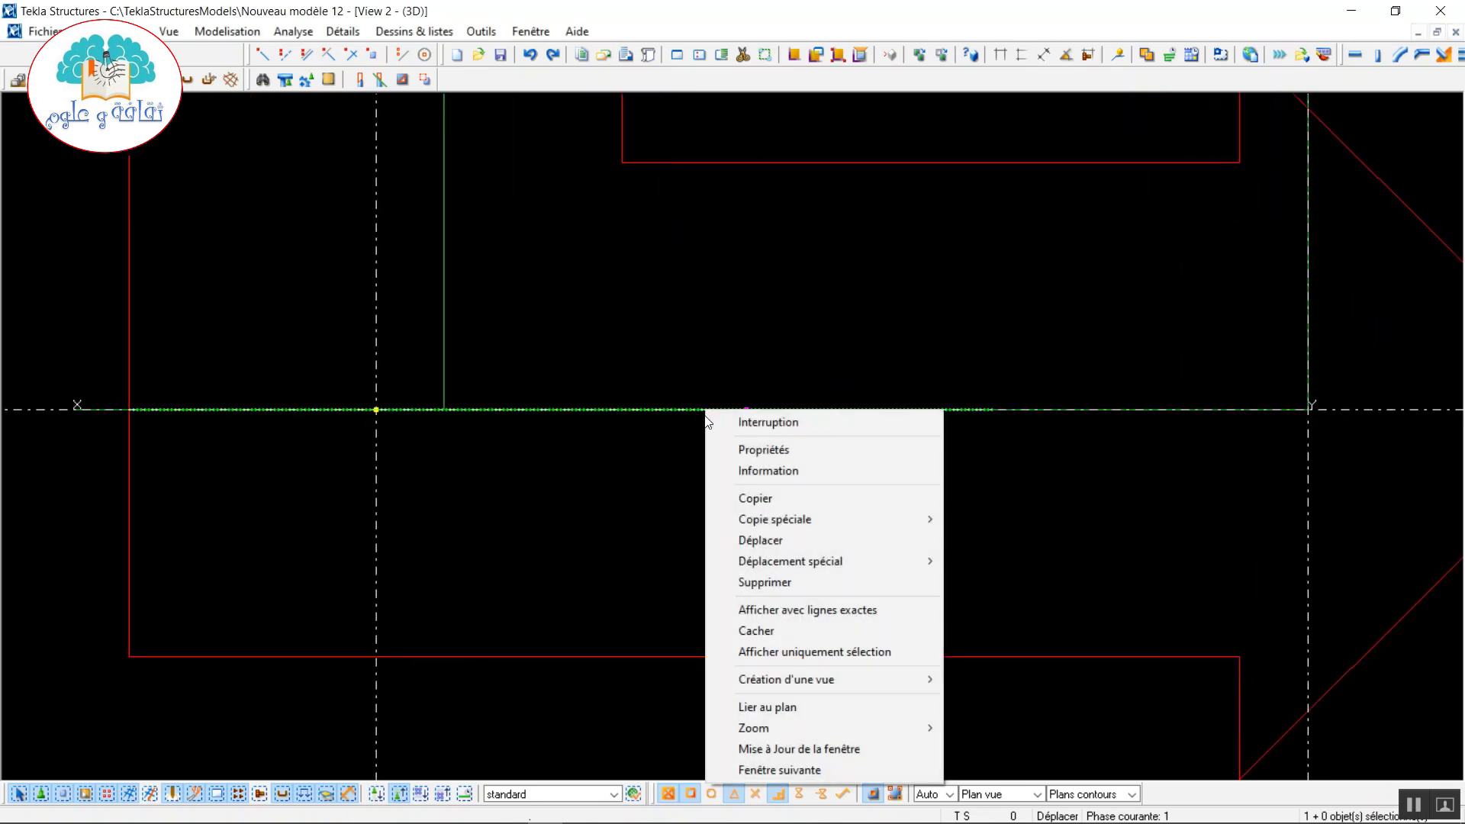
{"action": "mouse_move", "coordinate": [836, 526]}
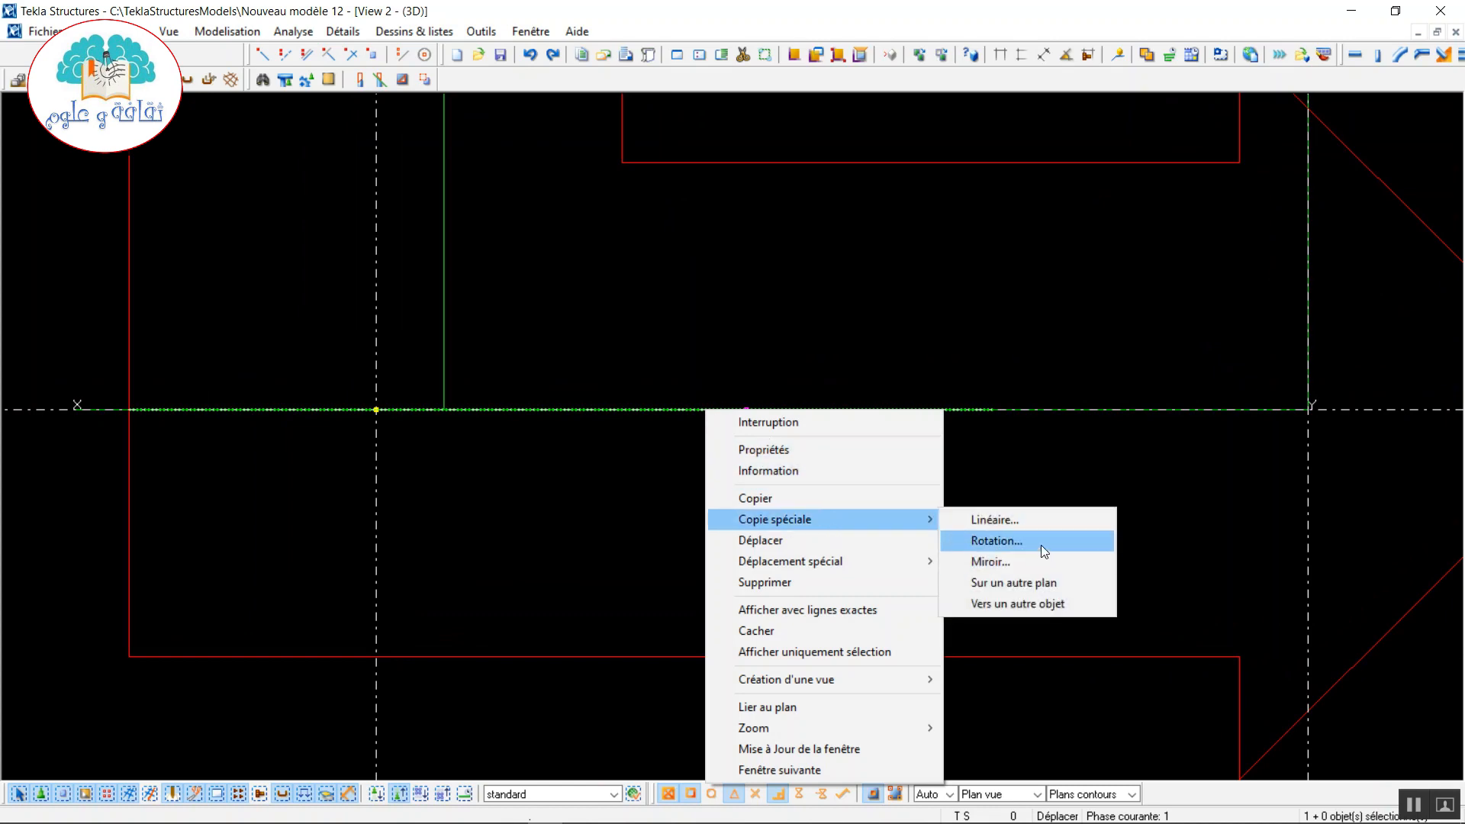
{"action": "left_click", "coordinate": [1020, 541]}
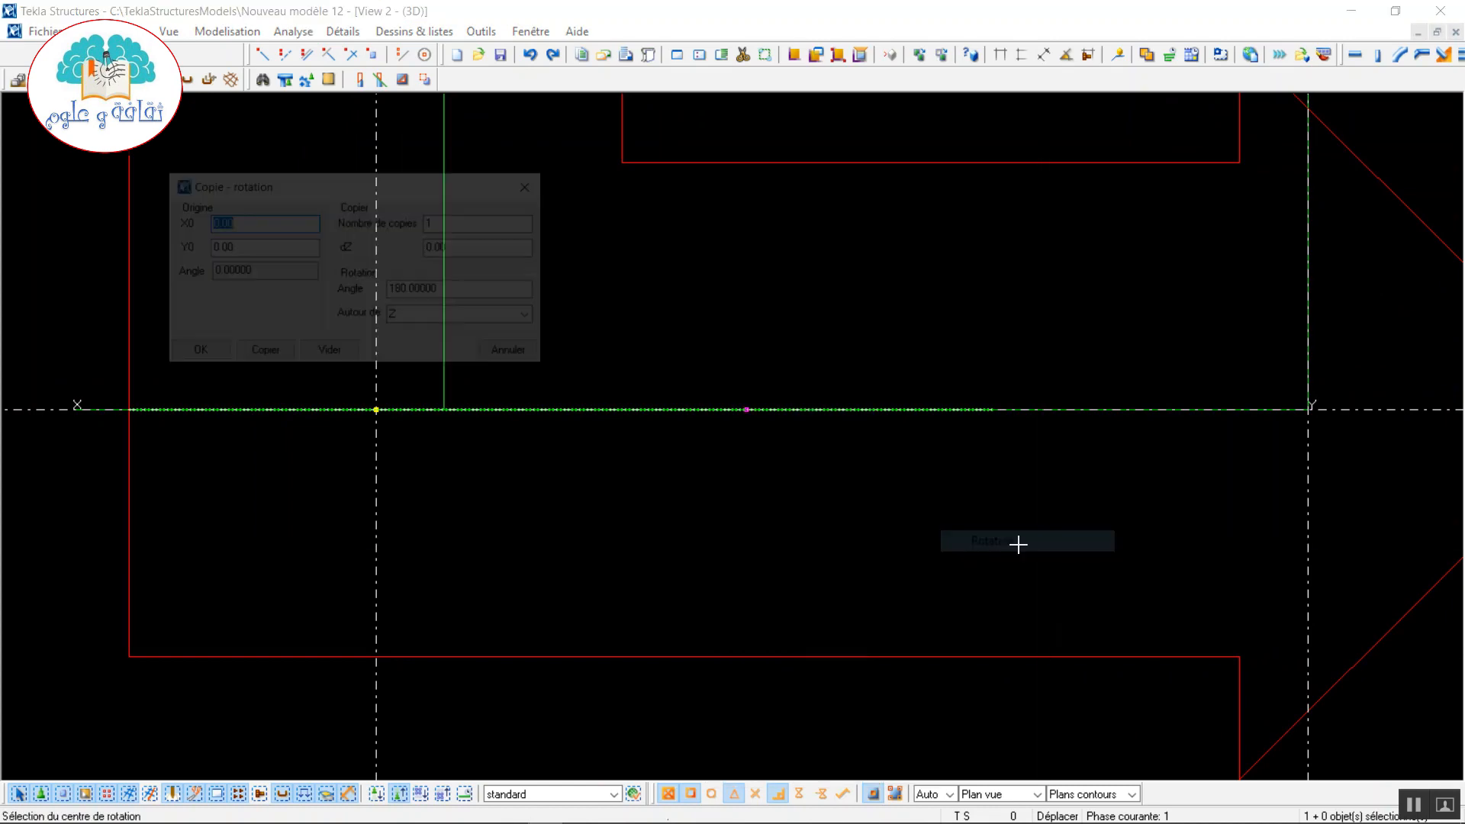
{"action": "left_click", "coordinate": [746, 409]}
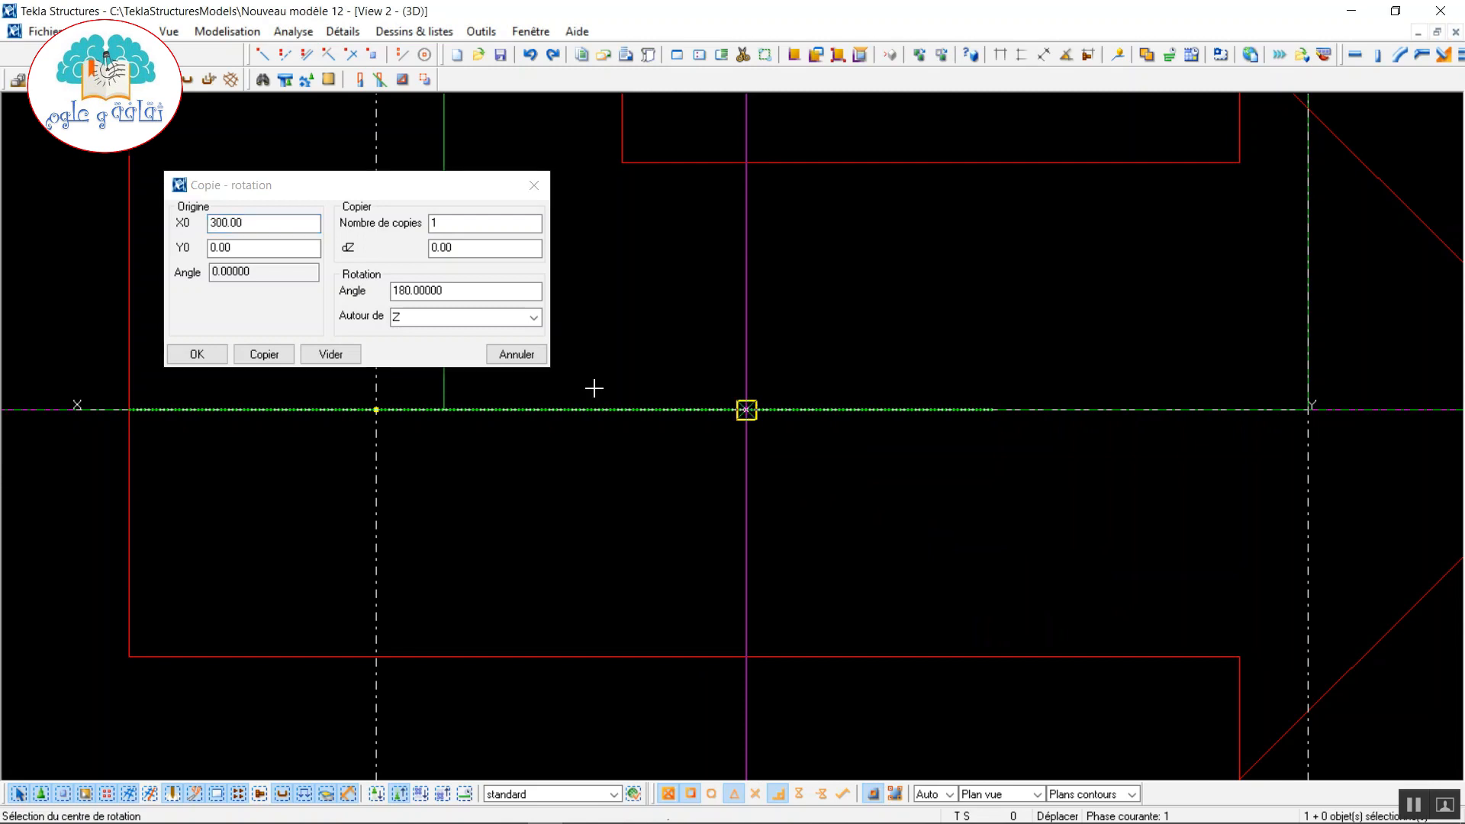
{"action": "double_click", "coordinate": [485, 222]}
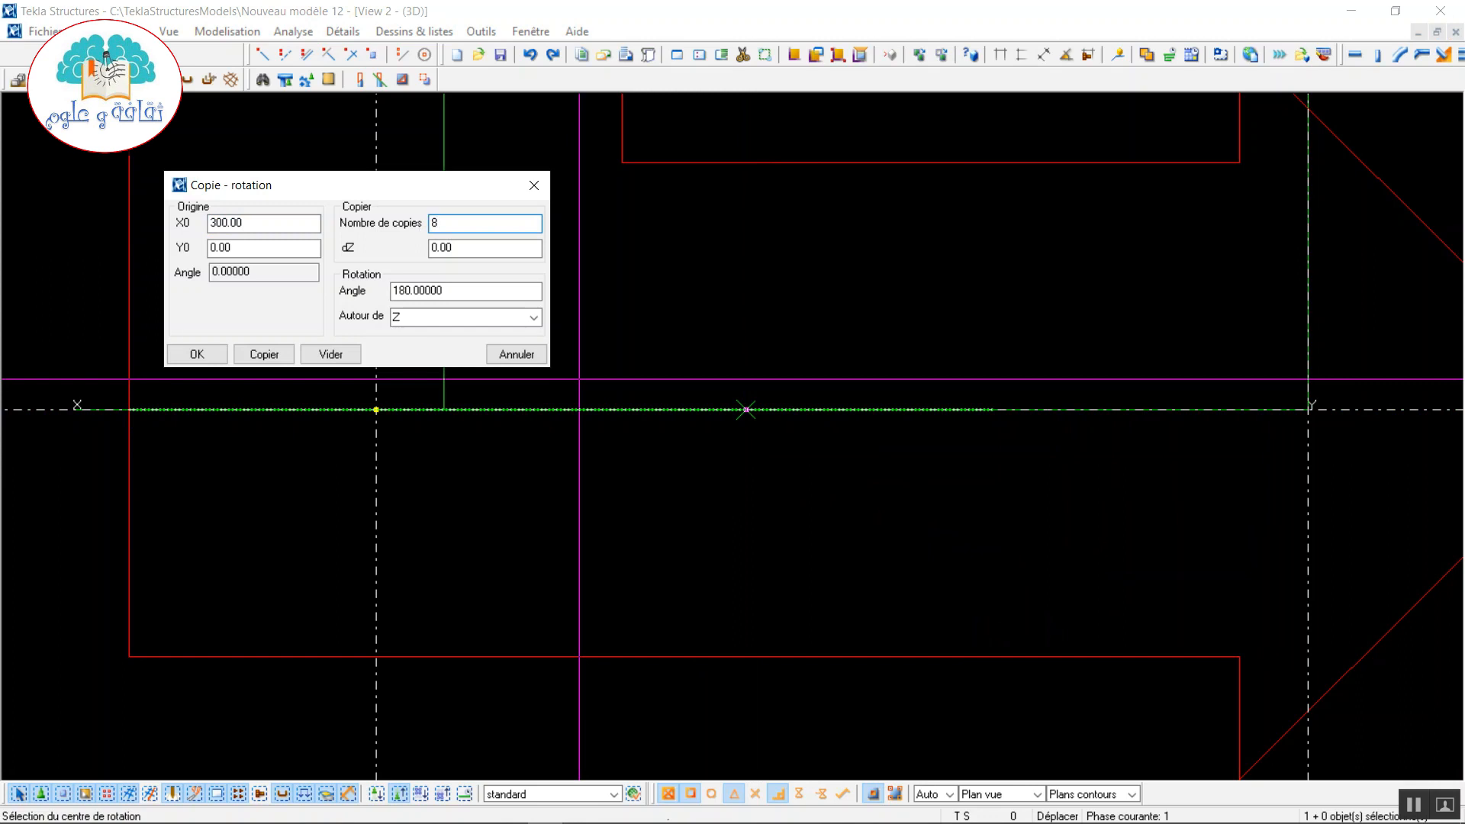
{"action": "left_click_drag", "start_coordinate": [497, 293], "coordinate": [369, 297]}
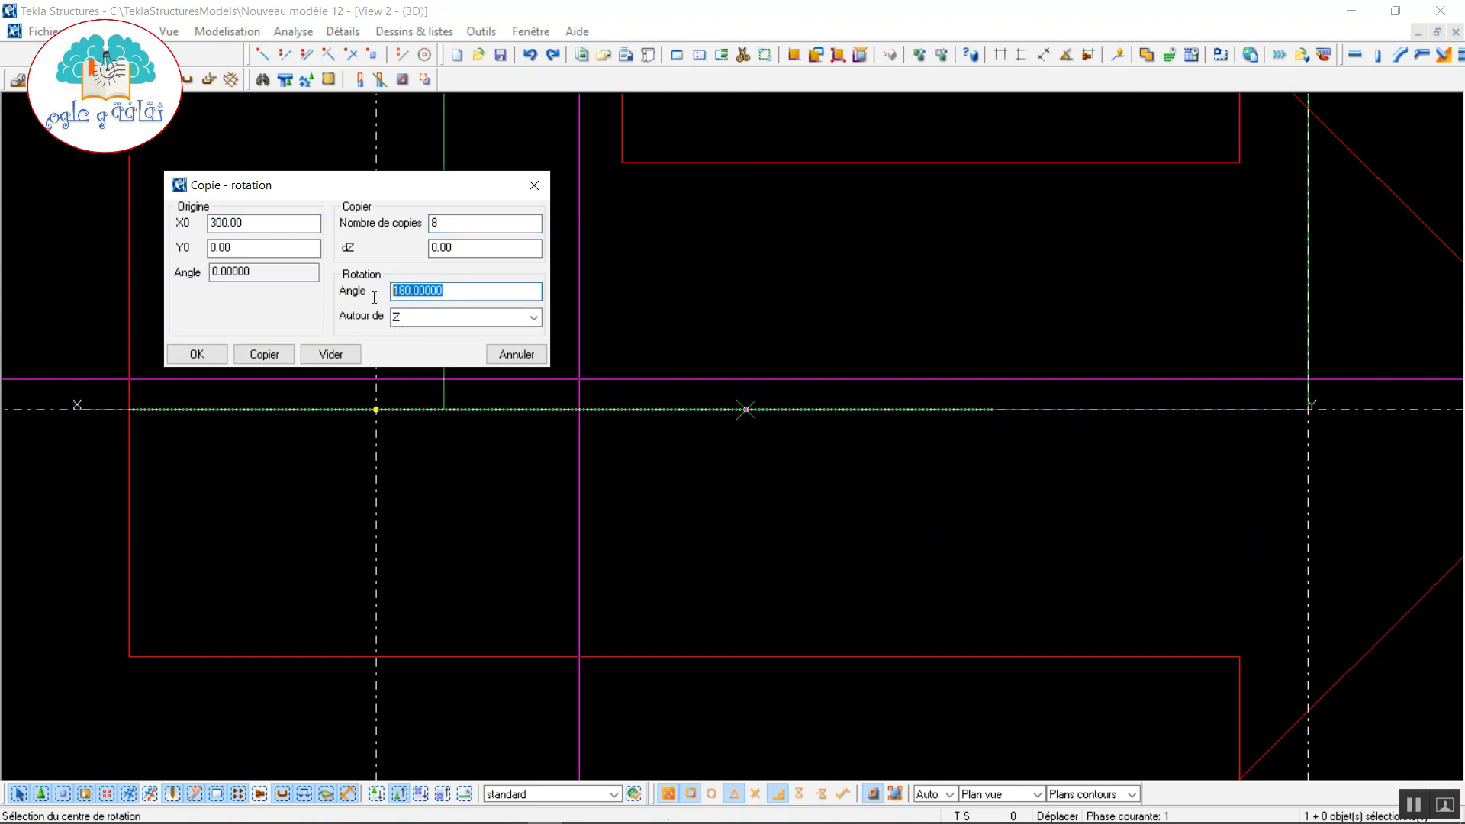
{"action": "type", "text": "-11.25"}
{"action": "left_click", "coordinate": [268, 357]}
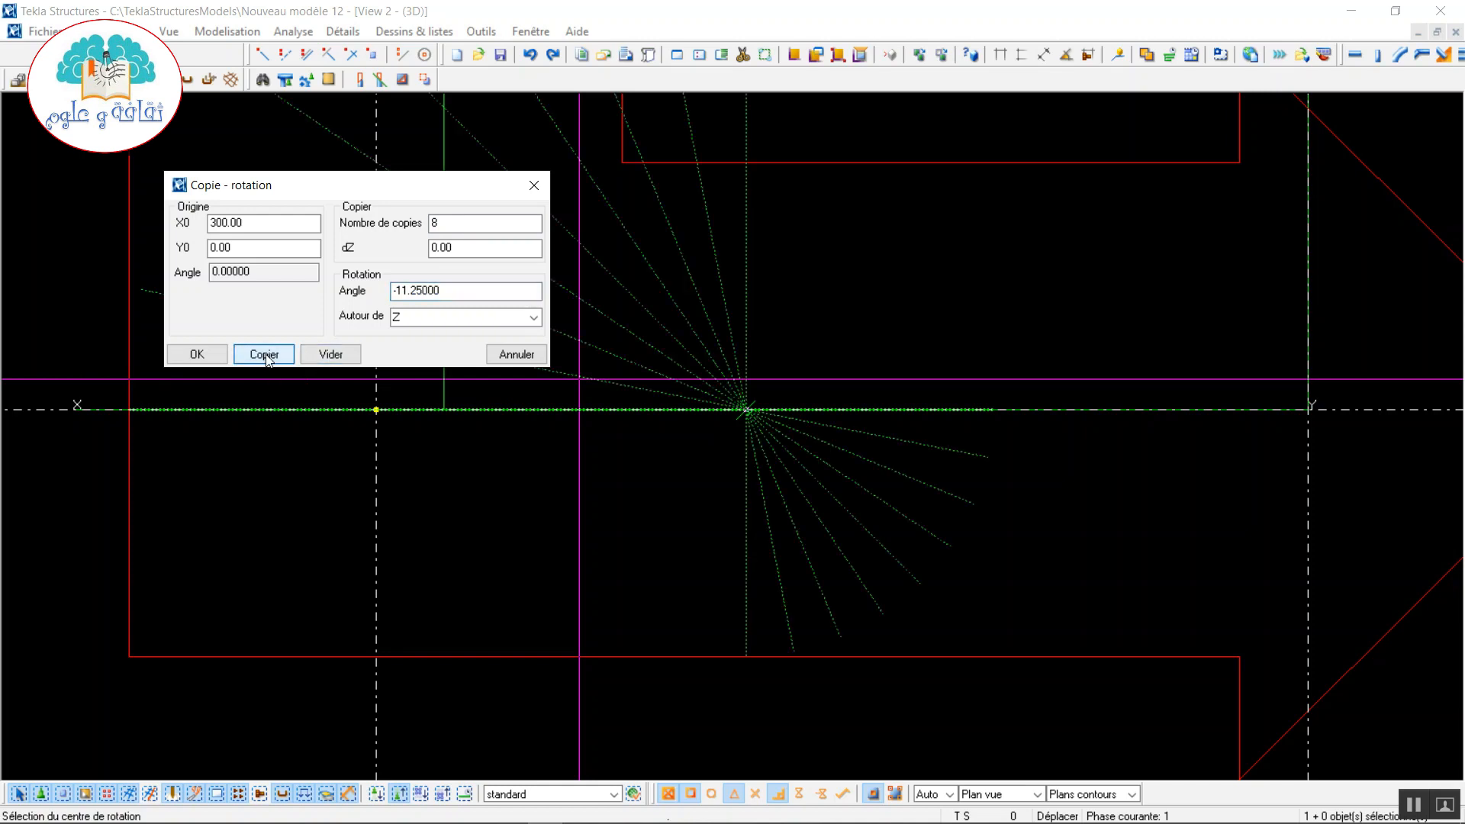
{"action": "left_click", "coordinate": [534, 186]}
{"action": "right_click", "coordinate": [791, 206]}
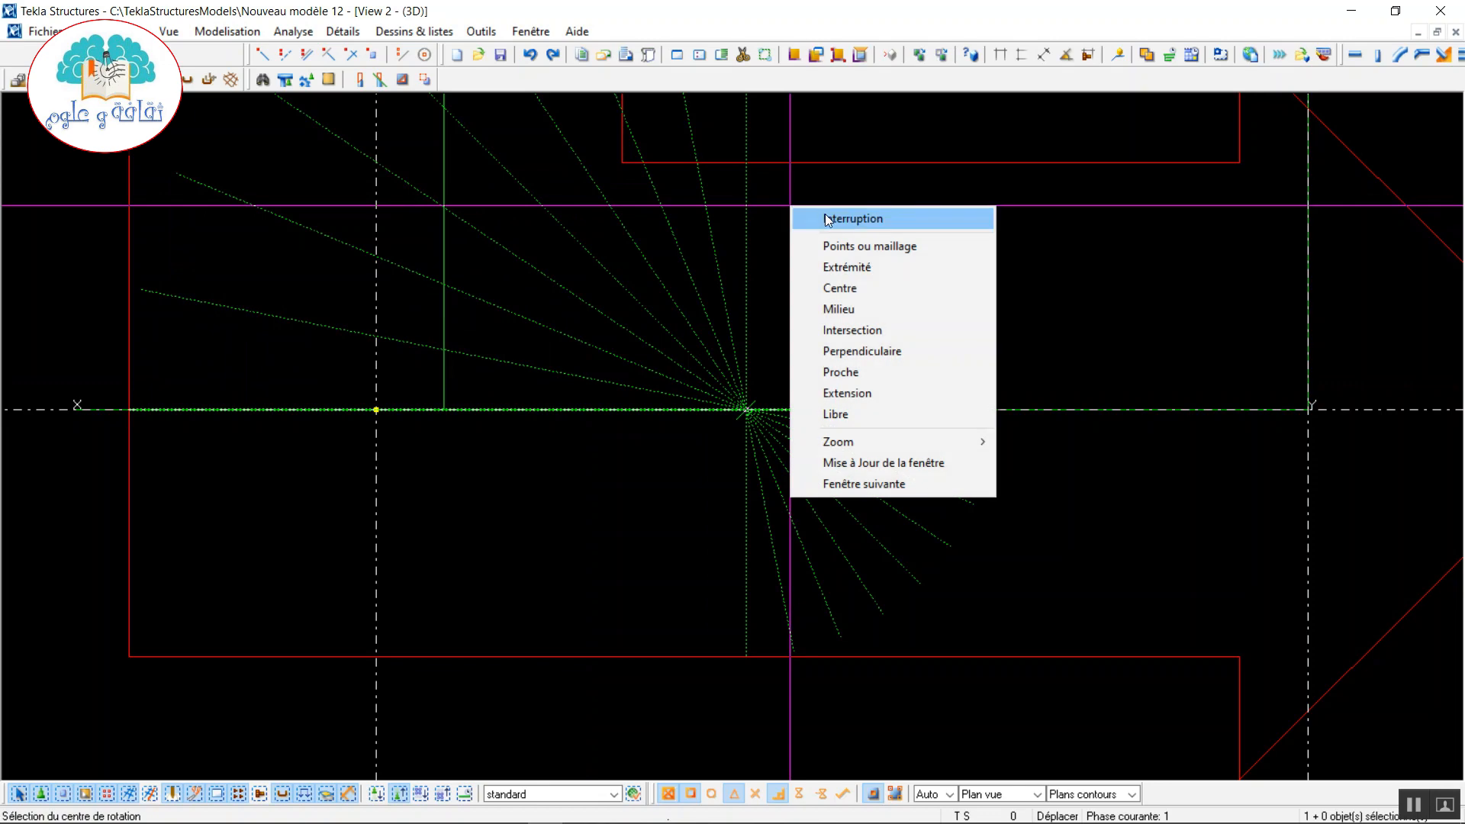
{"action": "left_click", "coordinate": [801, 219]}
{"action": "scroll", "coordinate": [412, 319], "scroll_direction": "up", "scroll_amount": 2}
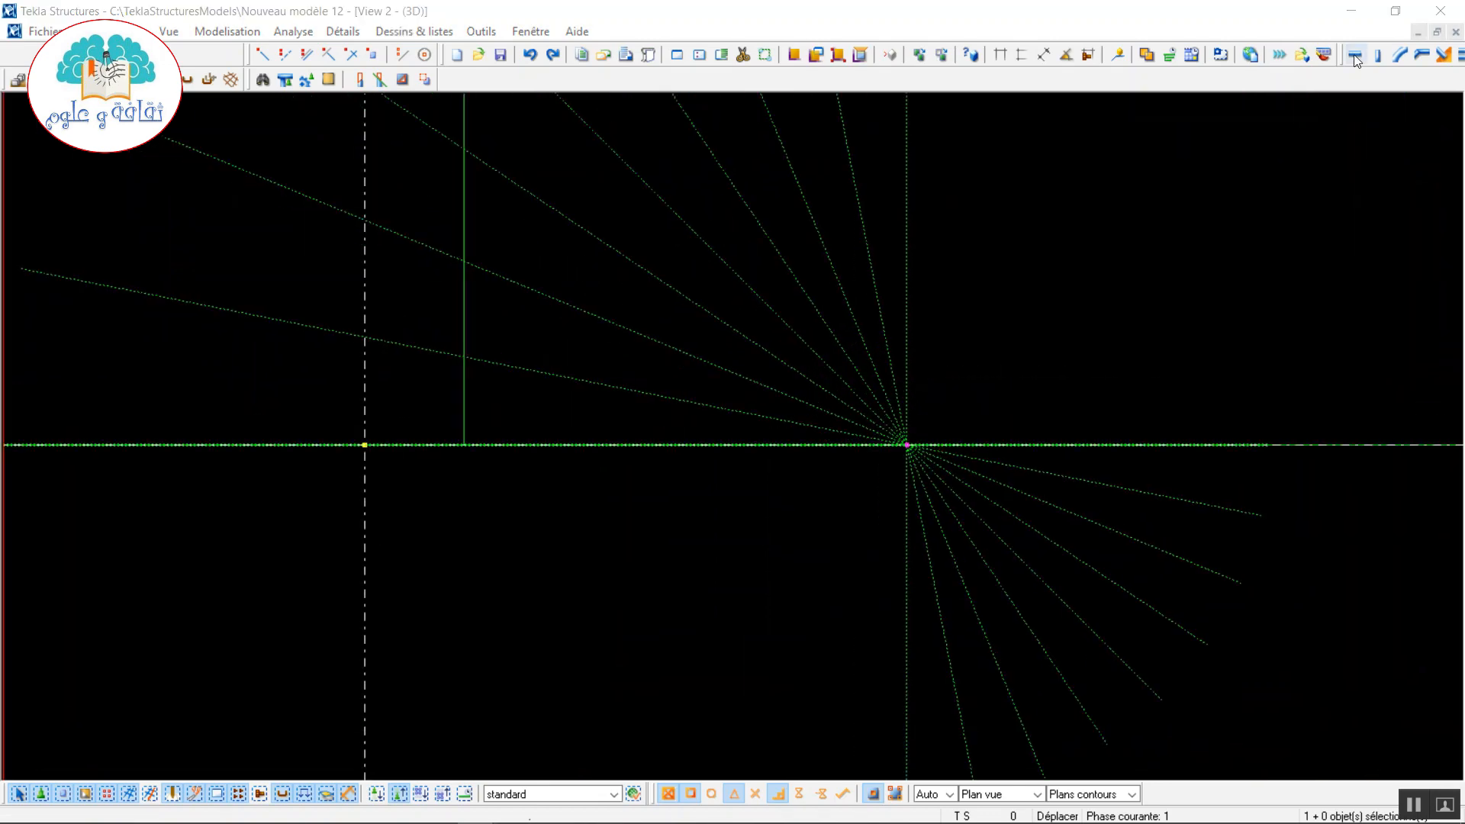
- Start a beam and choose the parametric Ø section from the round tubes (Tubes ronds) as its profile
{"action": "left_click", "coordinate": [1355, 57]}
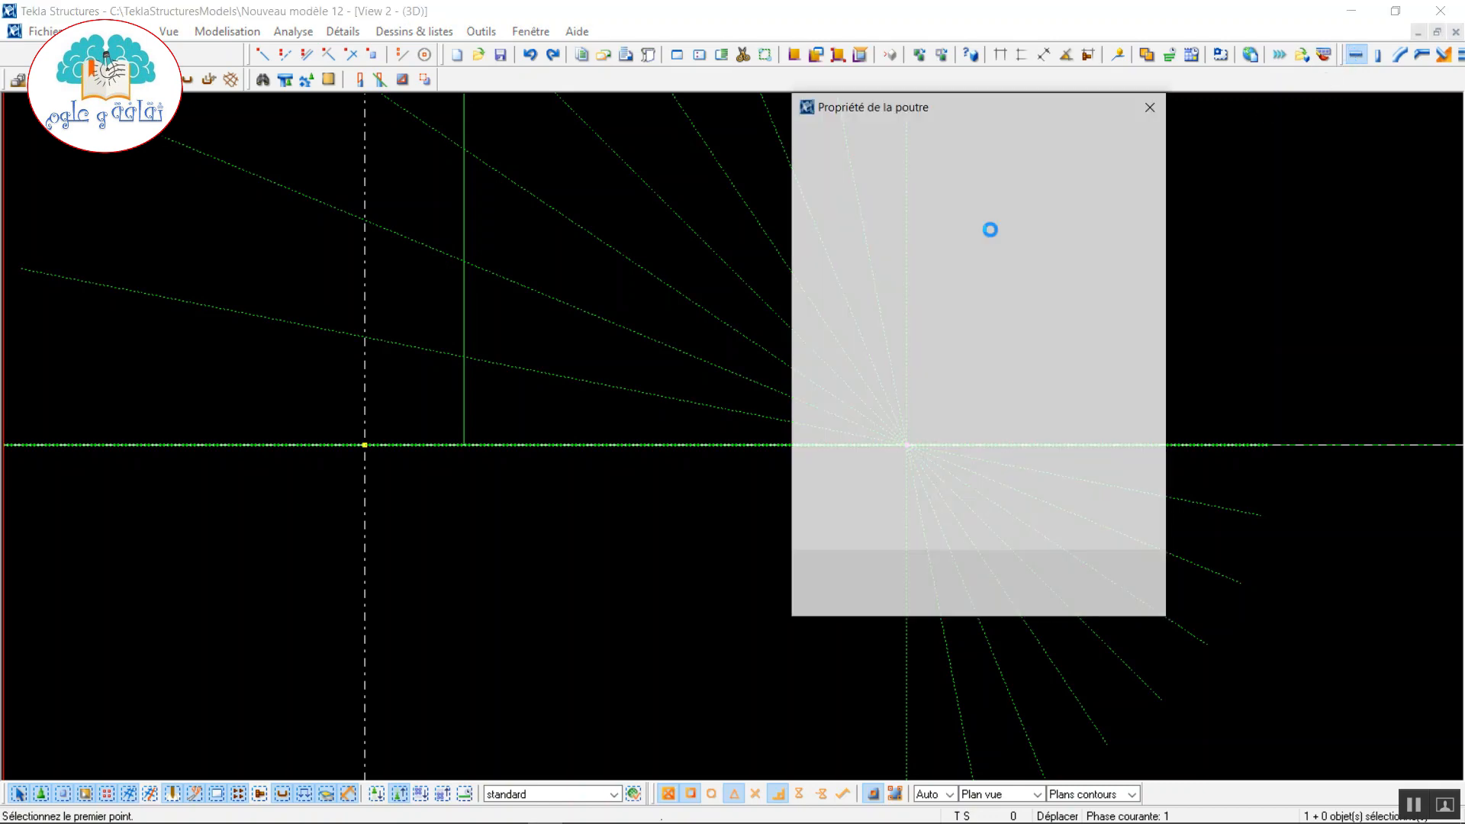
{"action": "left_click_drag", "start_coordinate": [957, 349], "coordinate": [873, 348]}
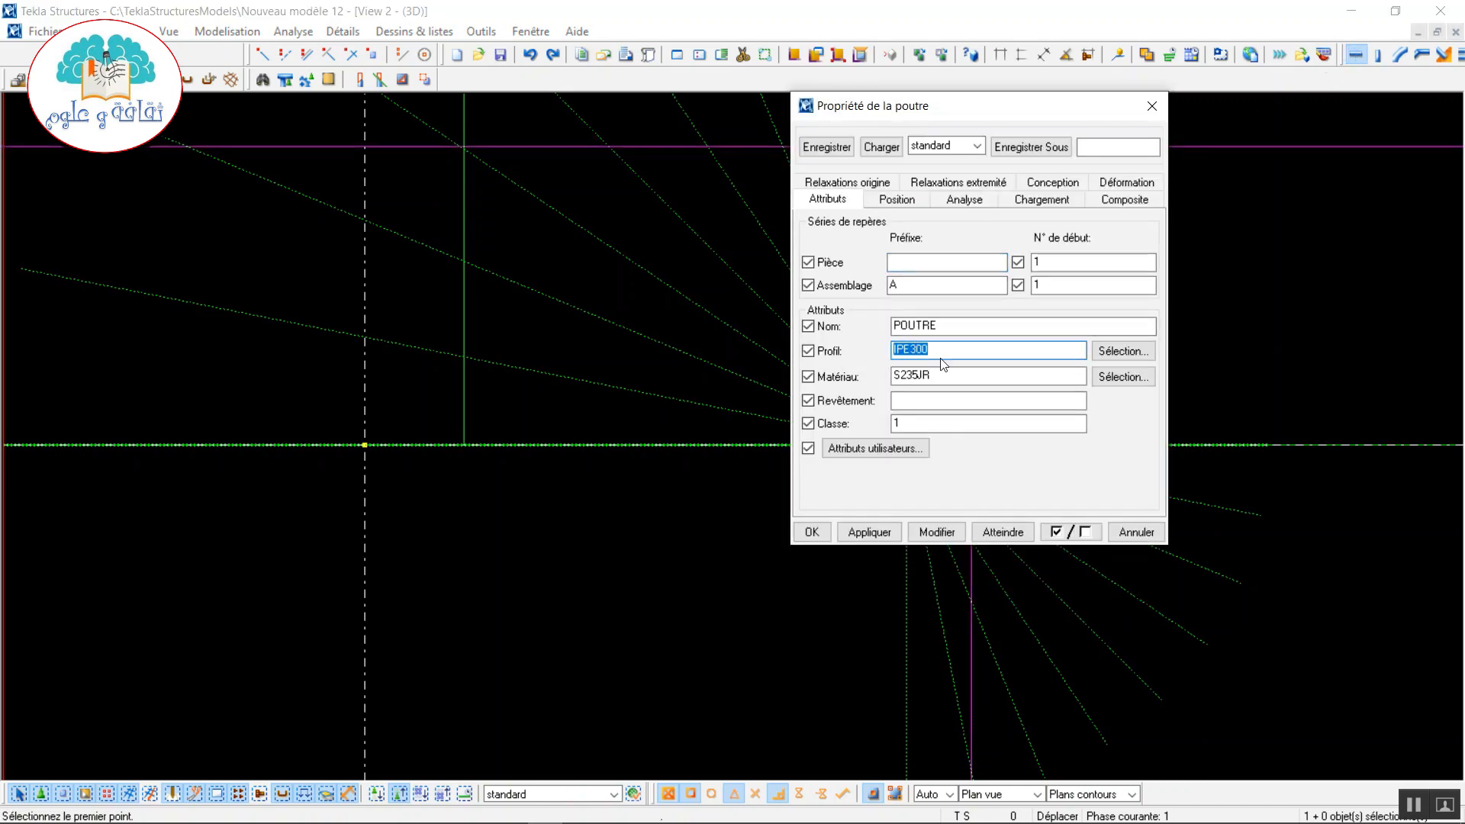
{"action": "left_click", "coordinate": [1110, 354]}
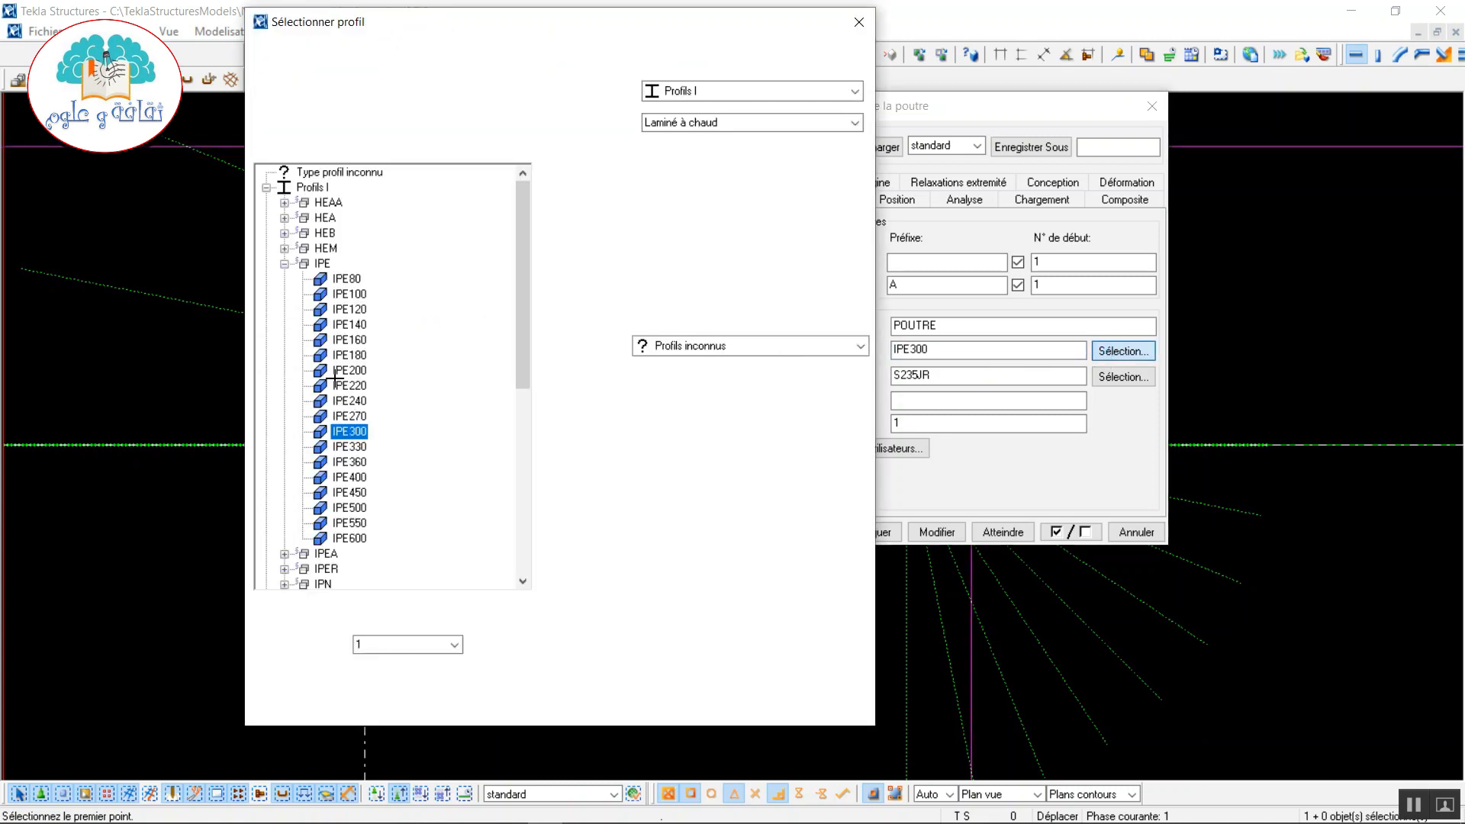
{"action": "scroll", "coordinate": [290, 521], "scroll_direction": "down", "scroll_amount": 4}
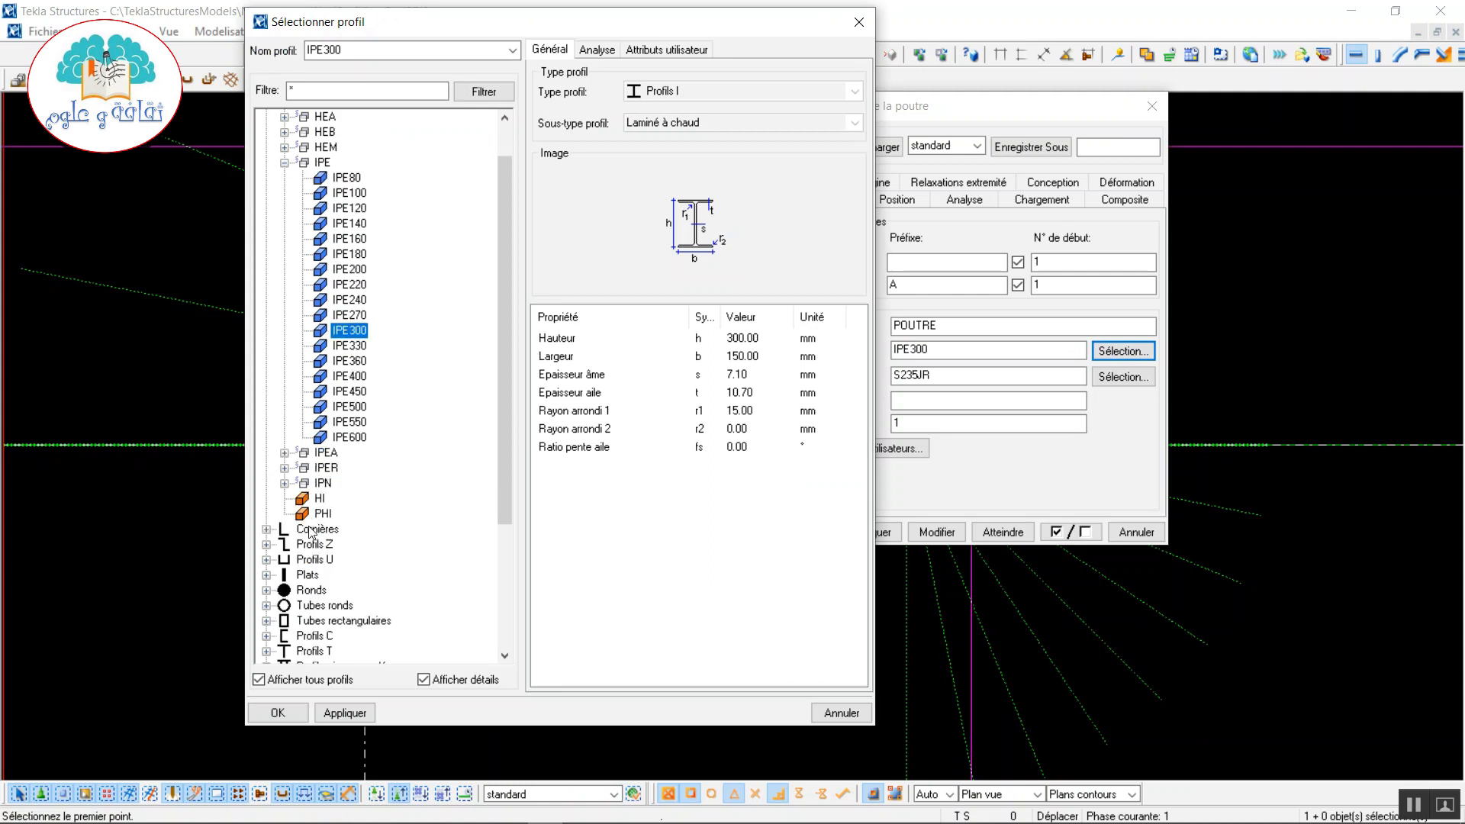
{"action": "left_click", "coordinate": [266, 468]}
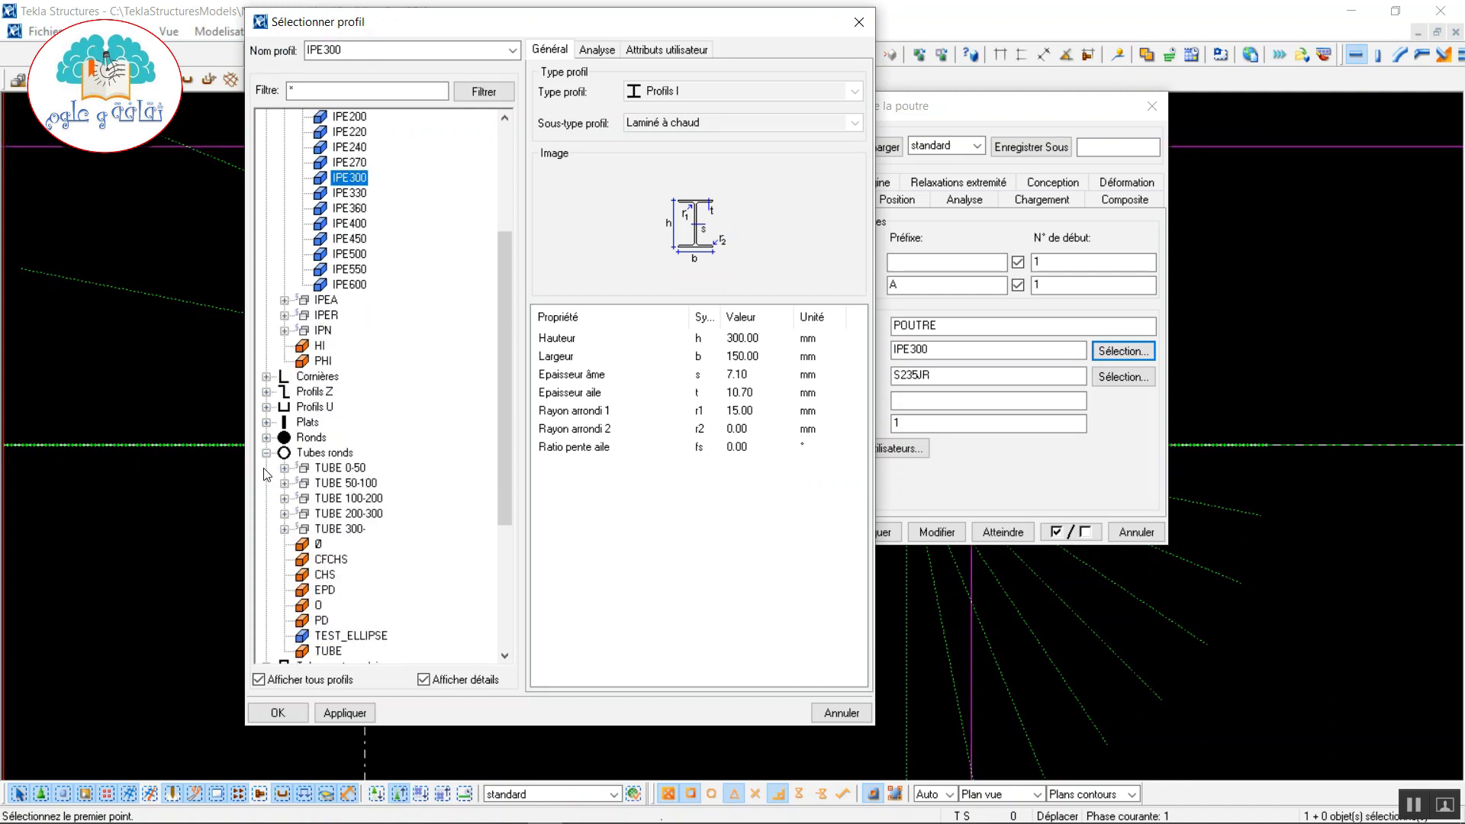
{"action": "left_click", "coordinate": [319, 543]}
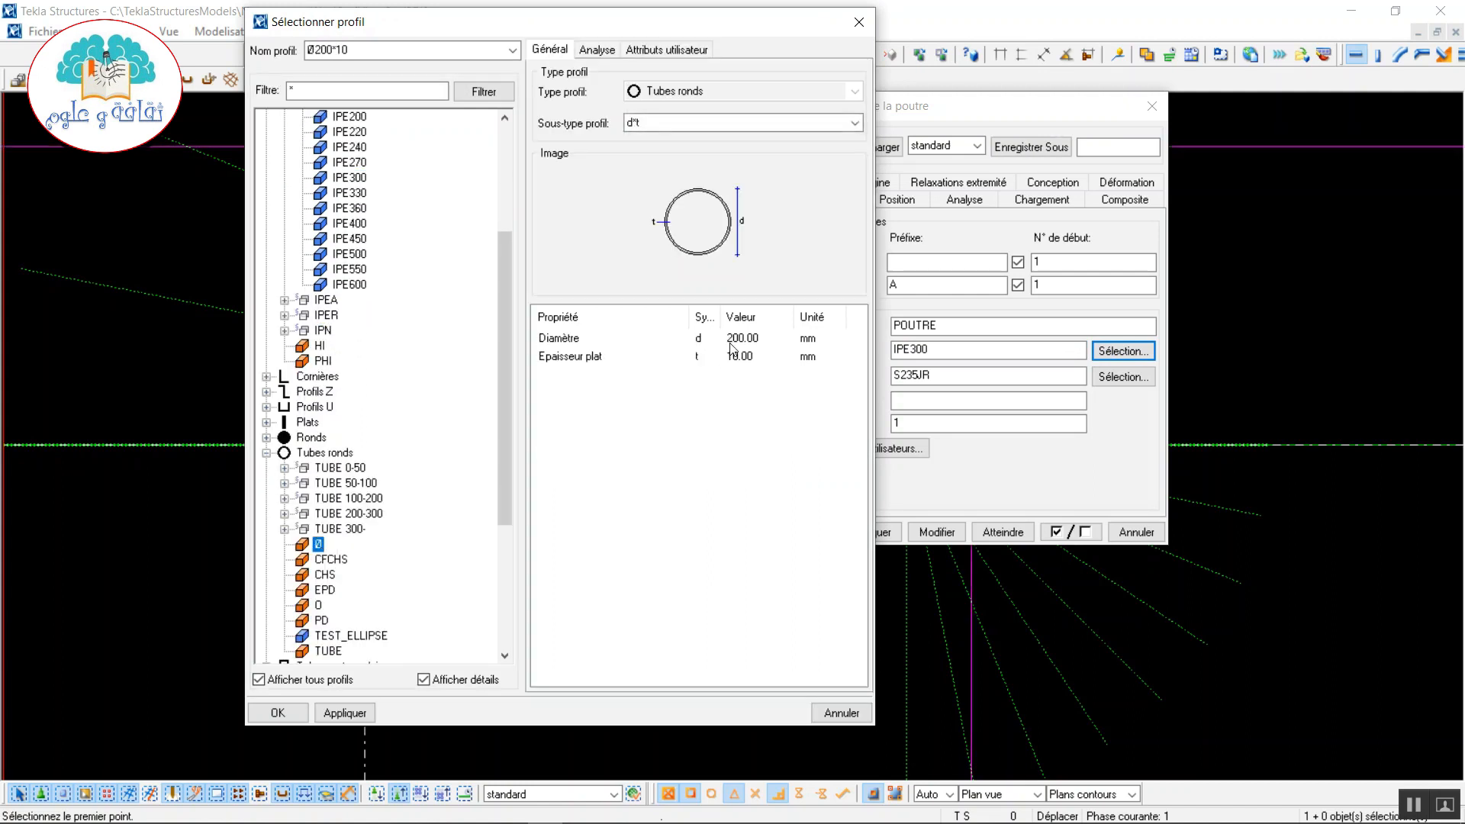
- Set the tube profile's diameter to 150 mm and plate thickness to 2 mm, and accept the beam properties
{"action": "left_click", "coordinate": [755, 337]}
{"action": "left_click", "coordinate": [759, 336]}
{"action": "double_click", "coordinate": [759, 338]}
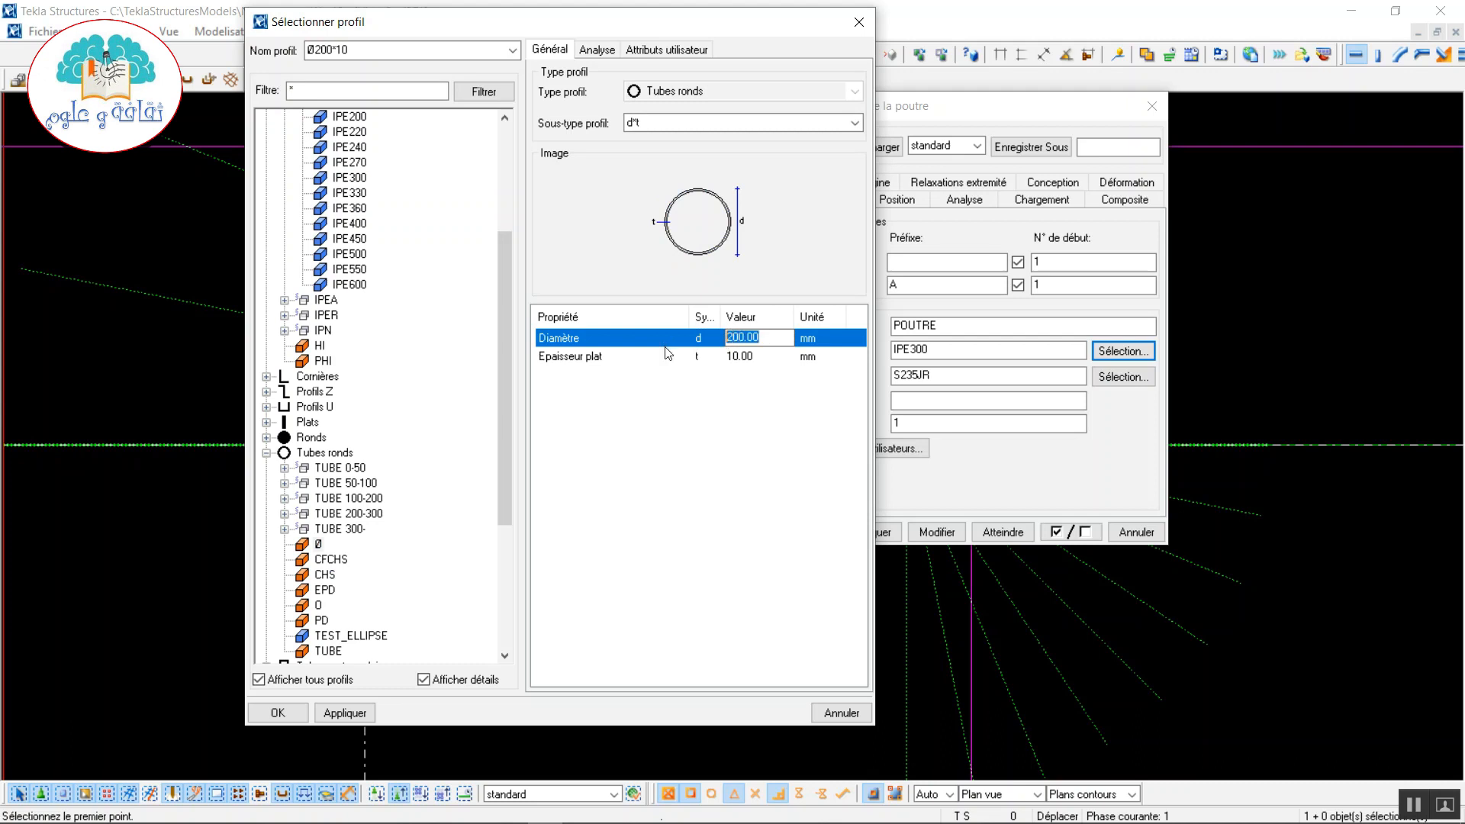
{"action": "type", "text": "150"}
{"action": "left_click", "coordinate": [745, 357]}
{"action": "left_click_drag", "start_coordinate": [754, 355], "coordinate": [719, 354]}
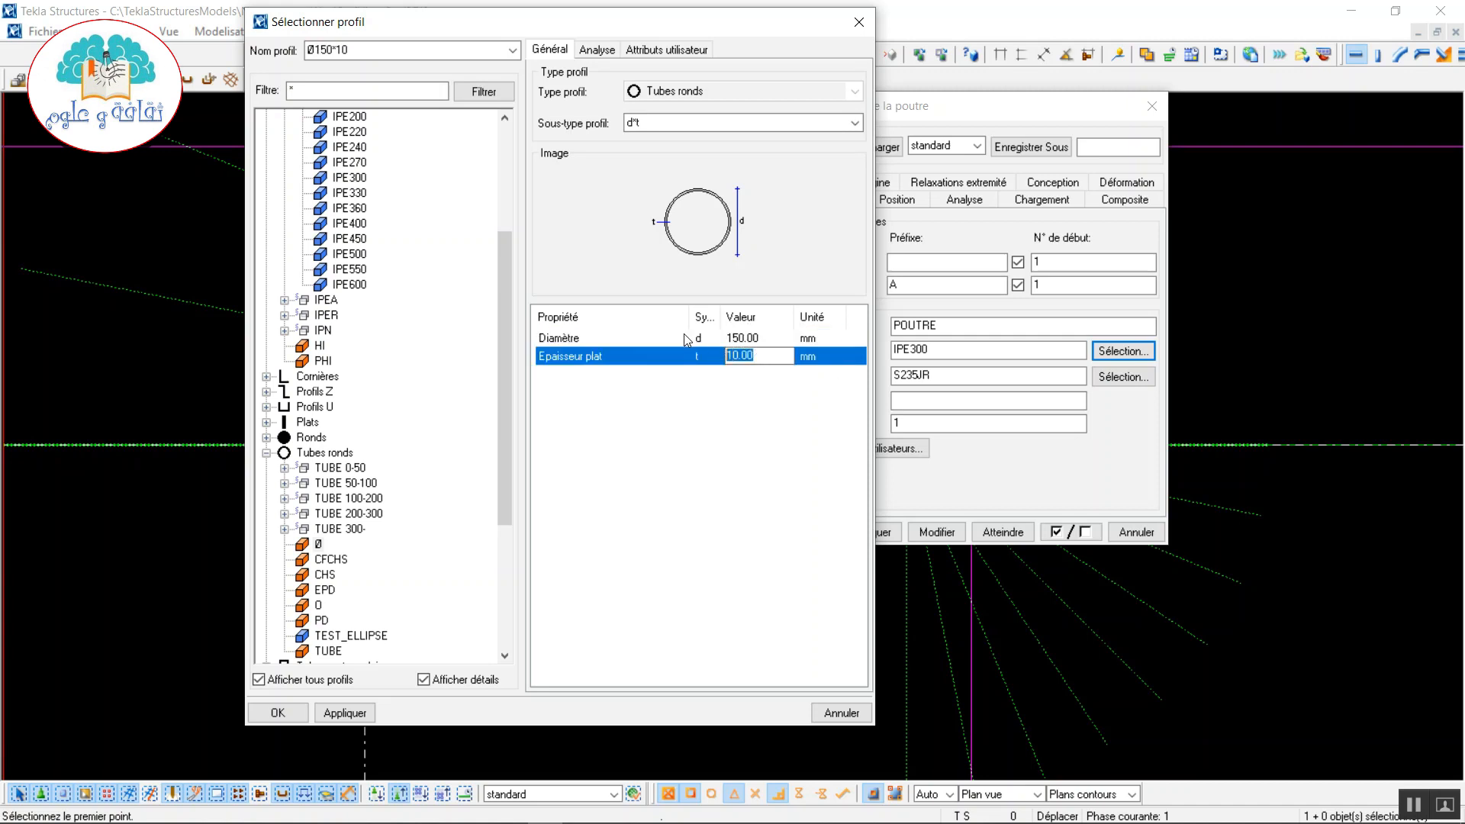
{"action": "type", "text": "2"}
{"action": "left_click", "coordinate": [345, 712]}
{"action": "left_click", "coordinate": [278, 712]}
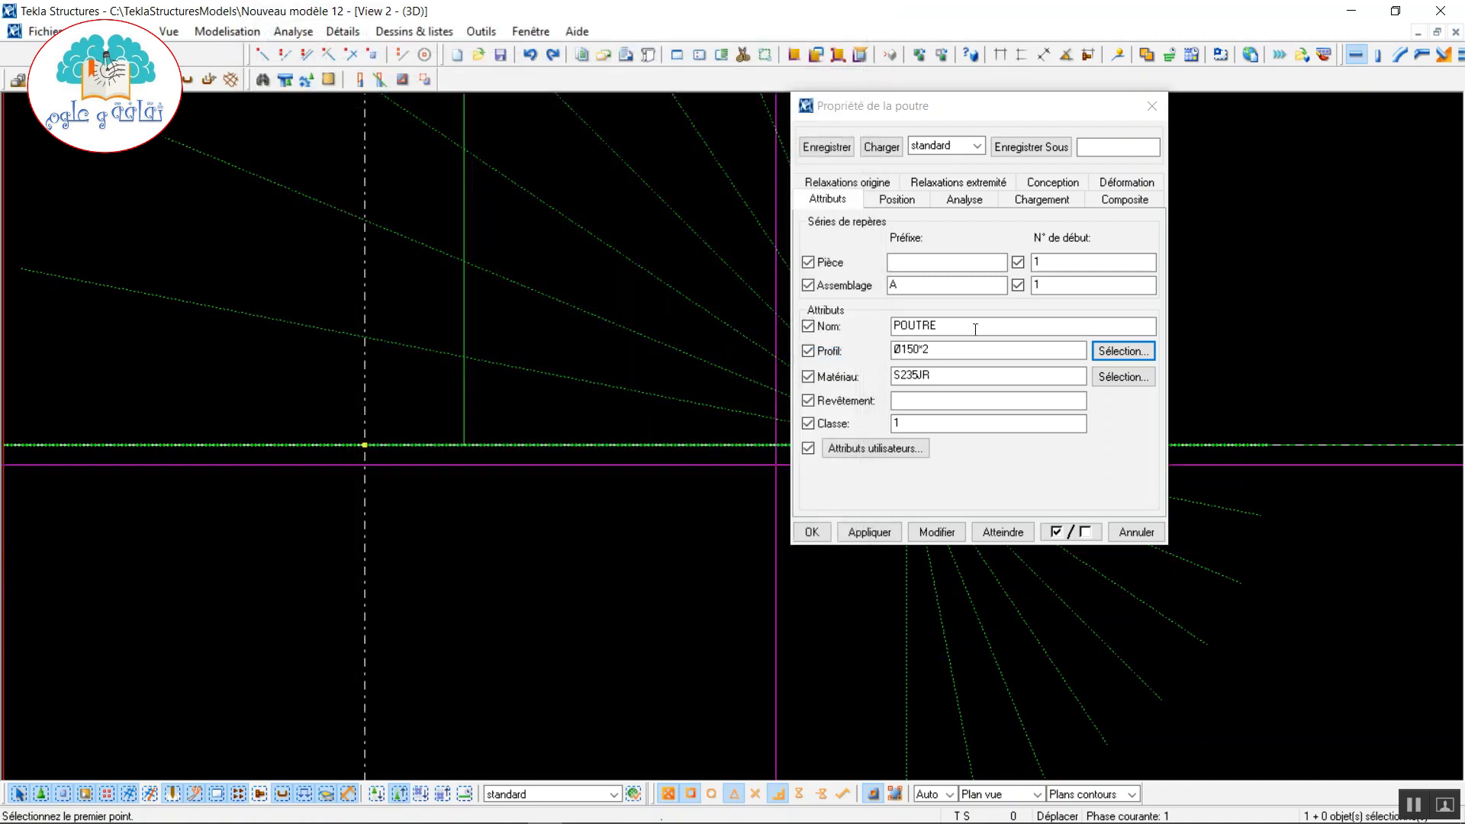
{"action": "left_click", "coordinate": [870, 532]}
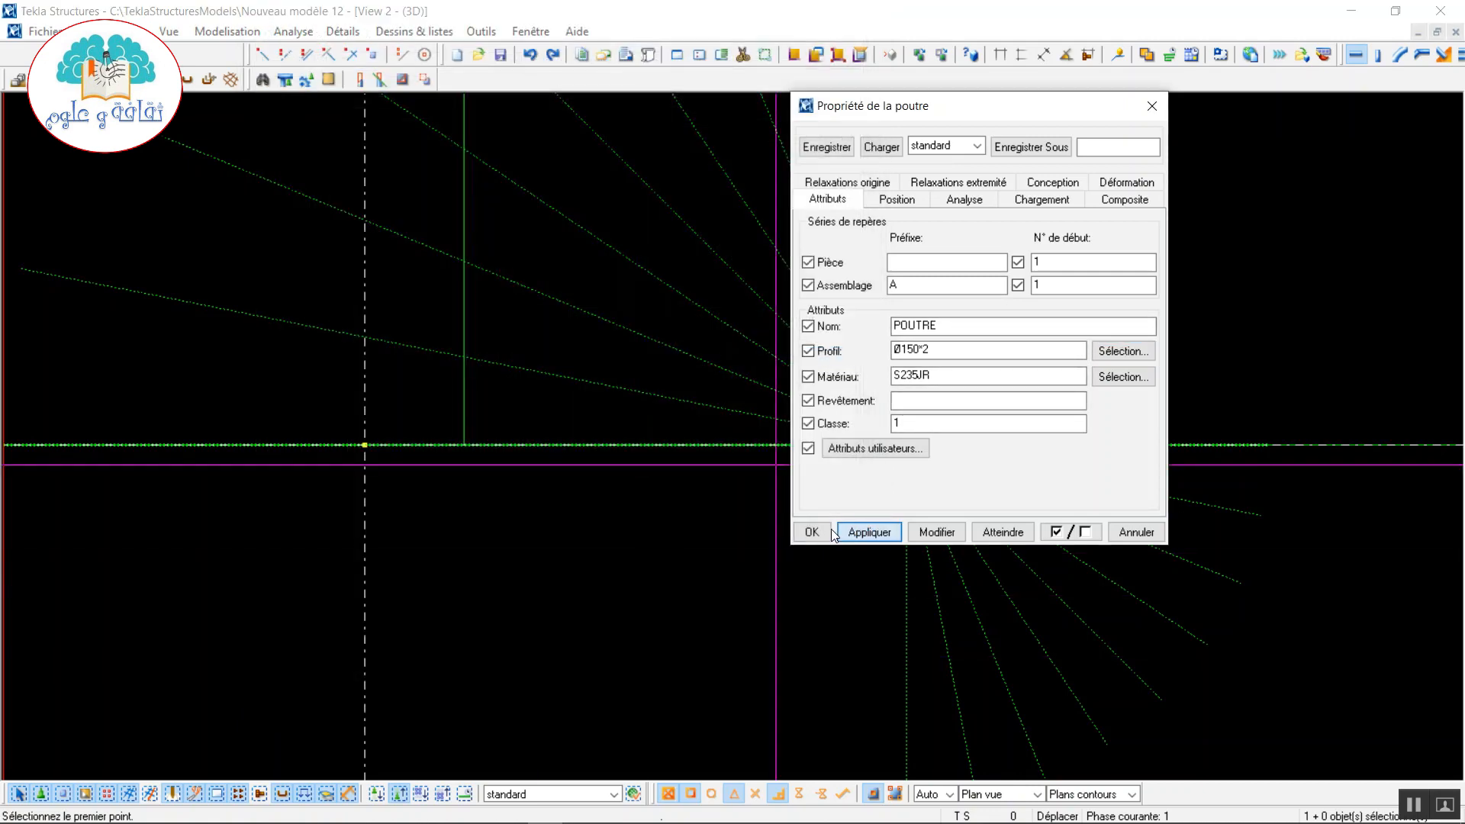
{"action": "left_click", "coordinate": [812, 532]}
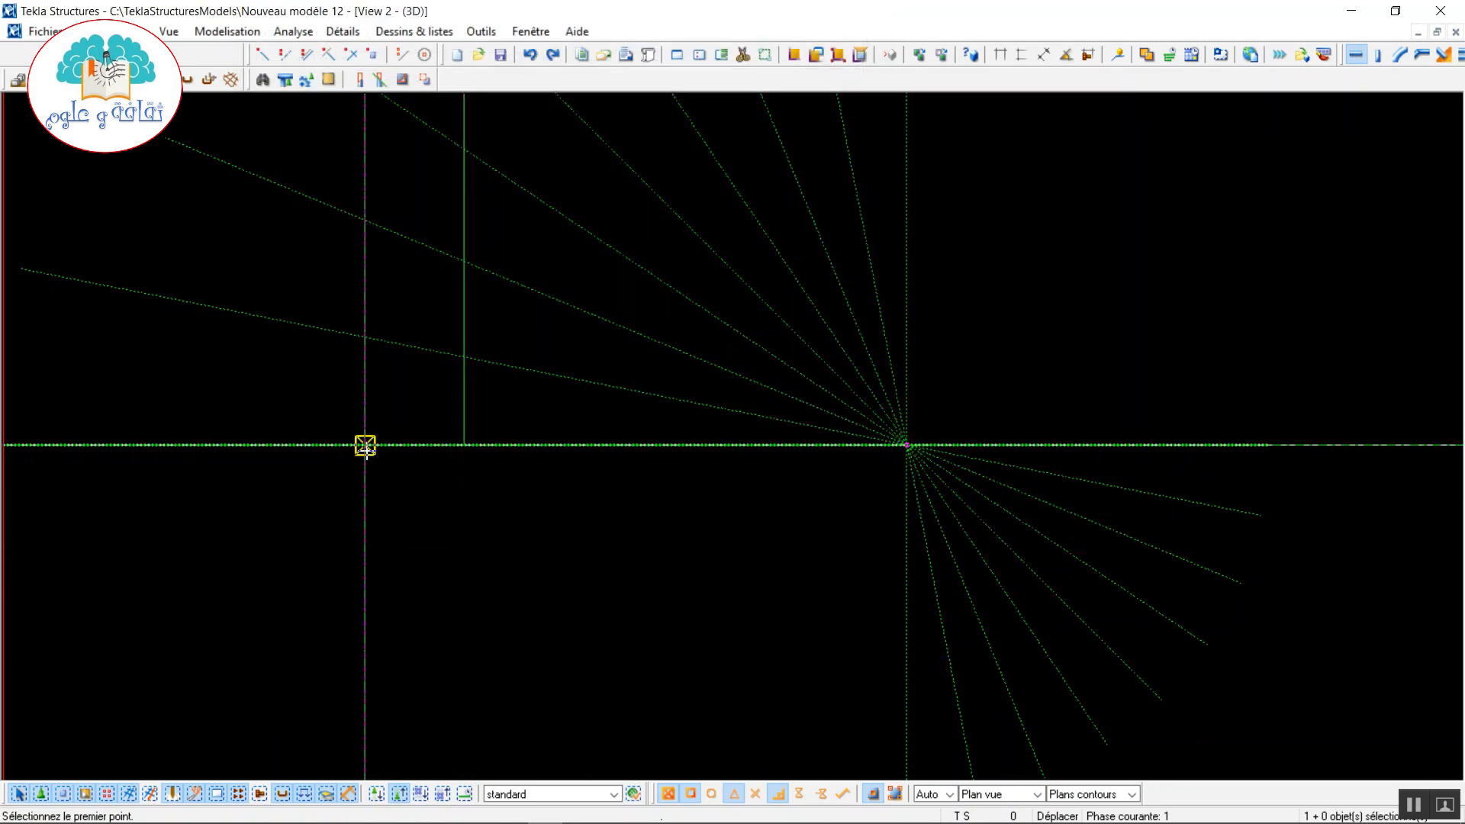
- Place the tube beam up the left vertical grid line, from the 0.00 level to the first inclined construction line
{"action": "left_click", "coordinate": [365, 445]}
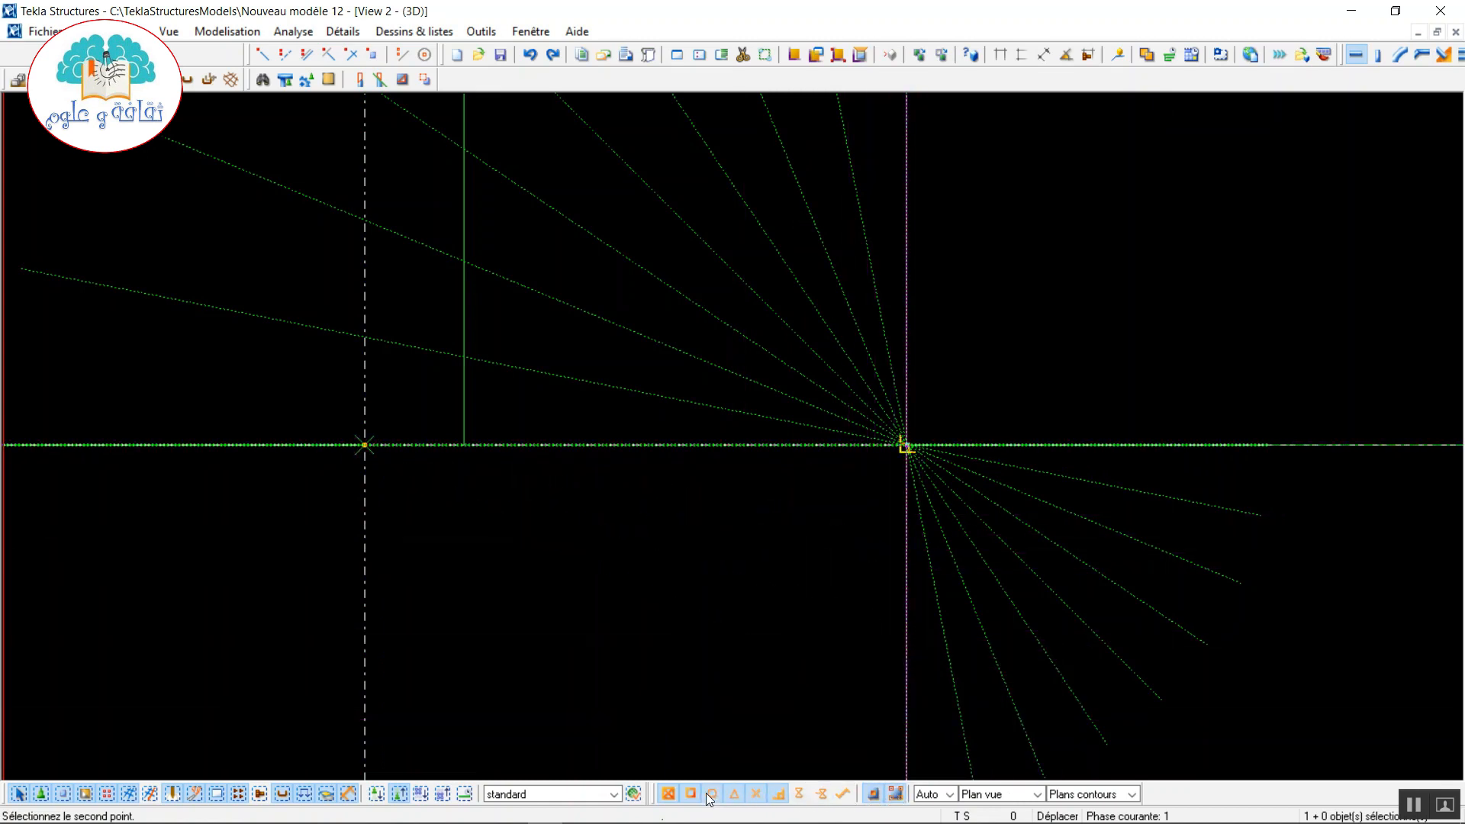
{"action": "left_click", "coordinate": [364, 336]}
{"action": "right_click", "coordinate": [305, 272]}
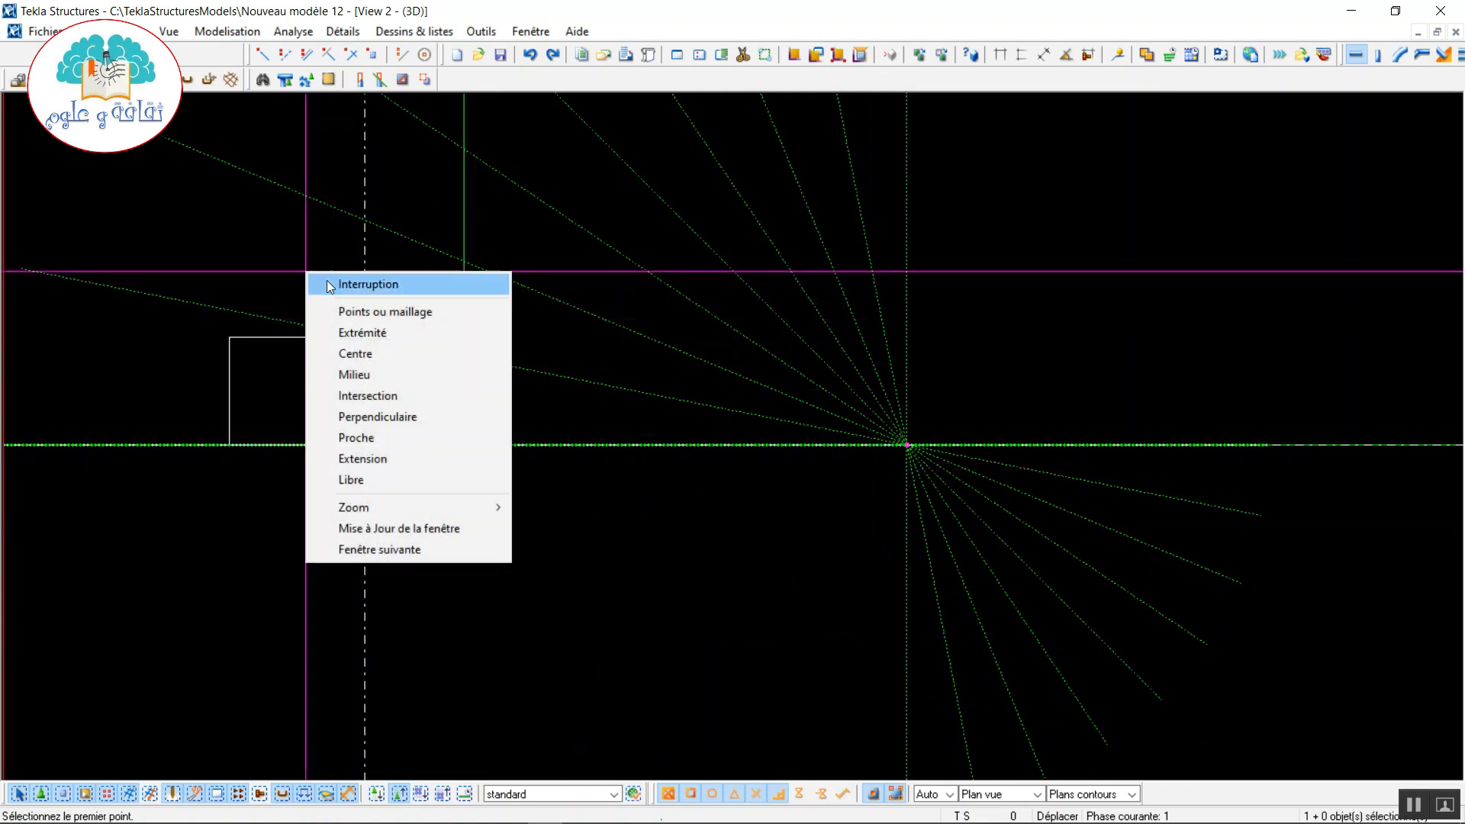
{"action": "left_click", "coordinate": [368, 284]}
- Lengthen the tube beam by moving its upper end point up by one beam height, from its lower corner to its upper corner
{"action": "left_click", "coordinate": [245, 339]}
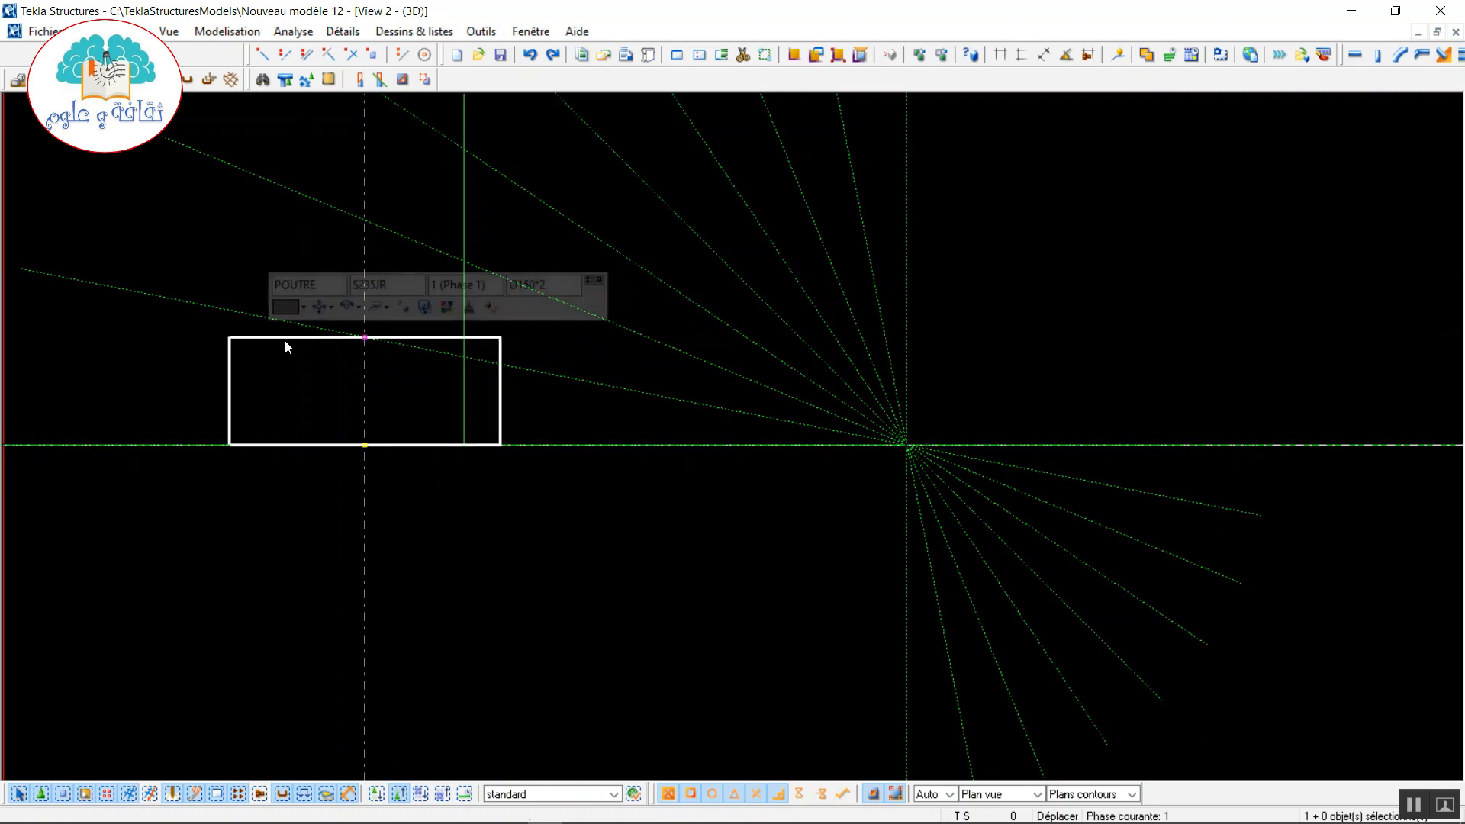
{"action": "left_click", "coordinate": [365, 337]}
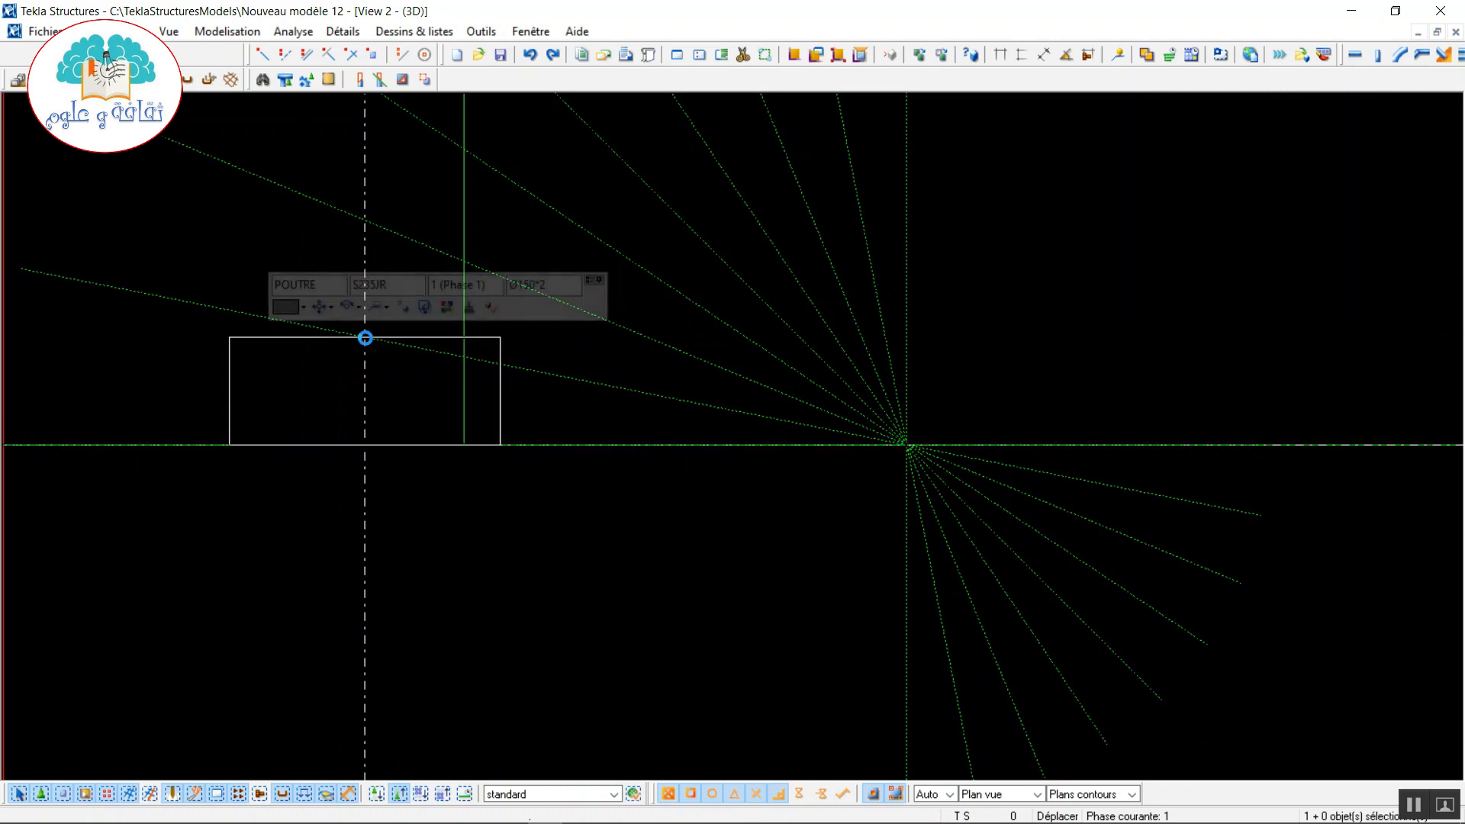
{"action": "right_click", "coordinate": [347, 353]}
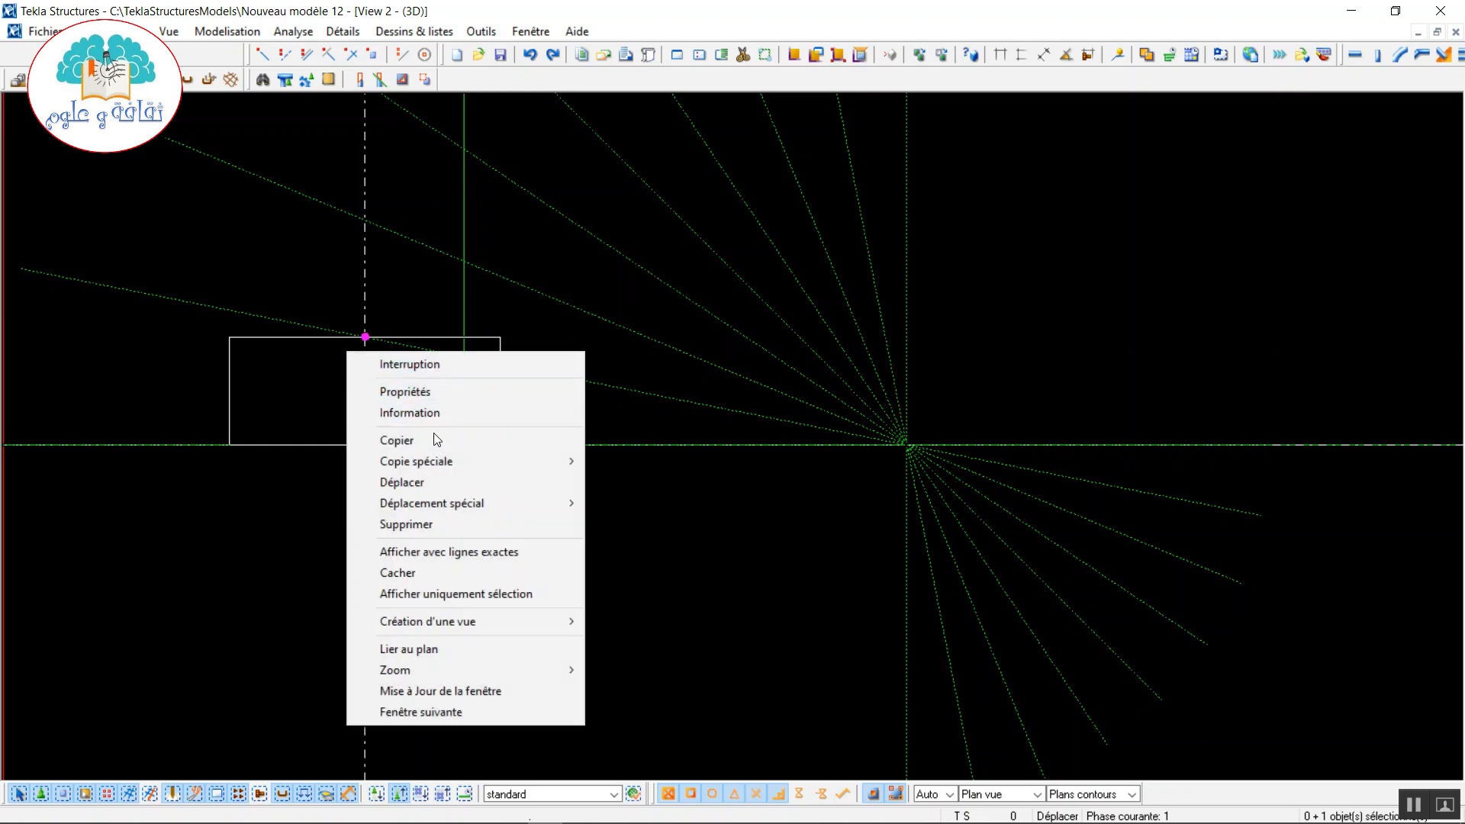
{"action": "left_click", "coordinate": [452, 480]}
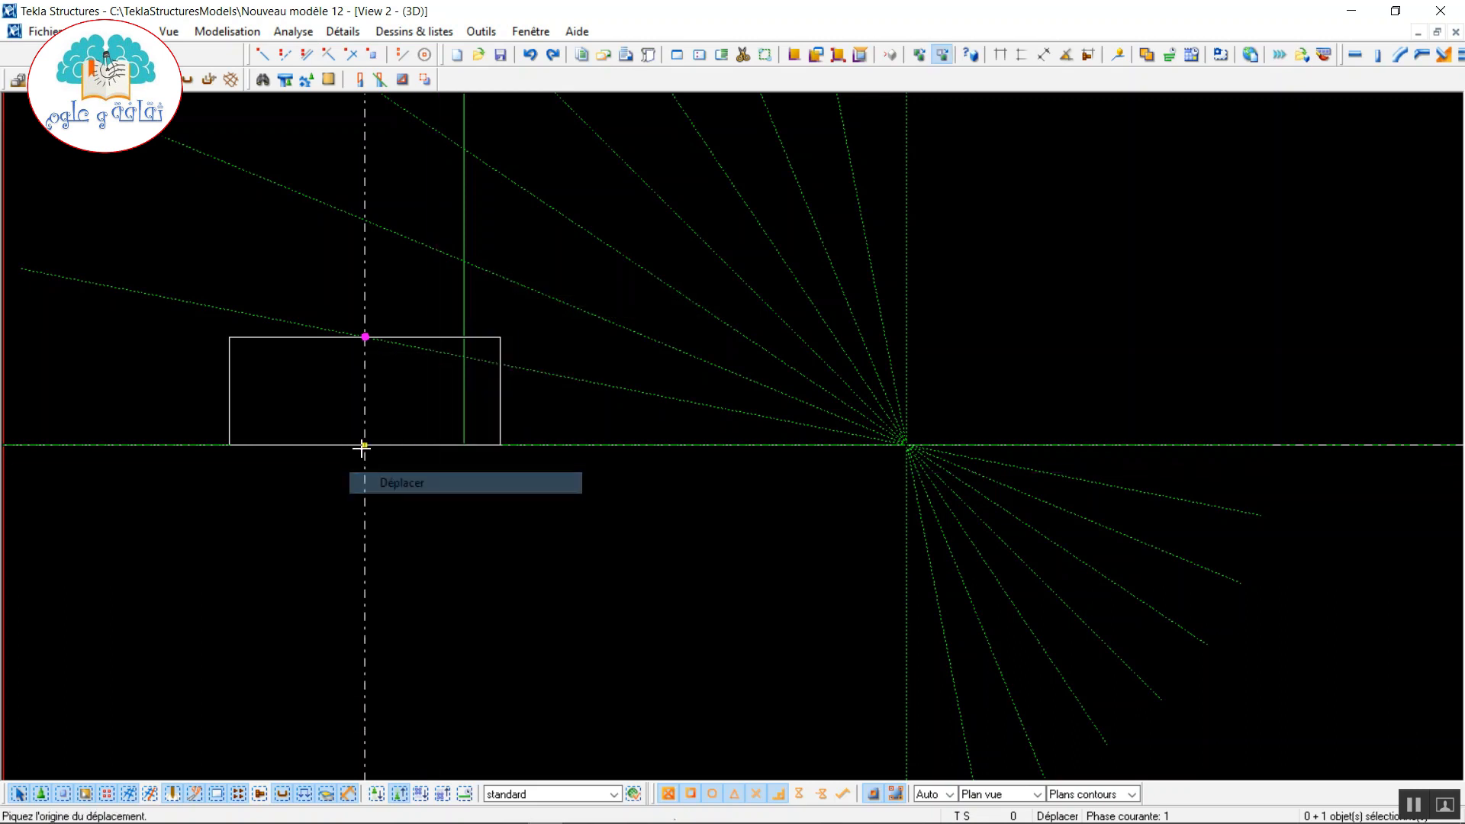
{"action": "left_click", "coordinate": [229, 444]}
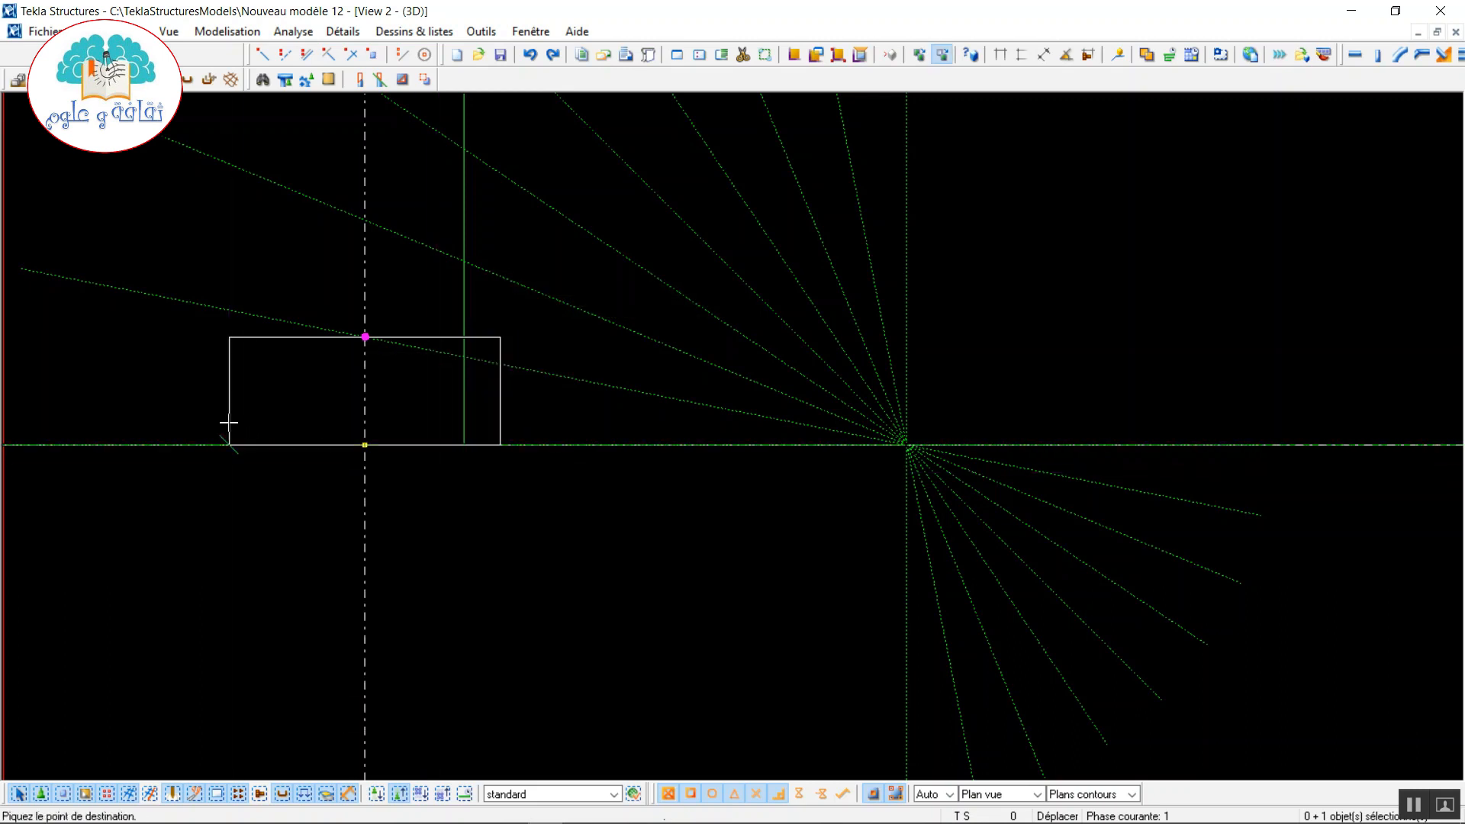
{"action": "left_click", "coordinate": [228, 336]}
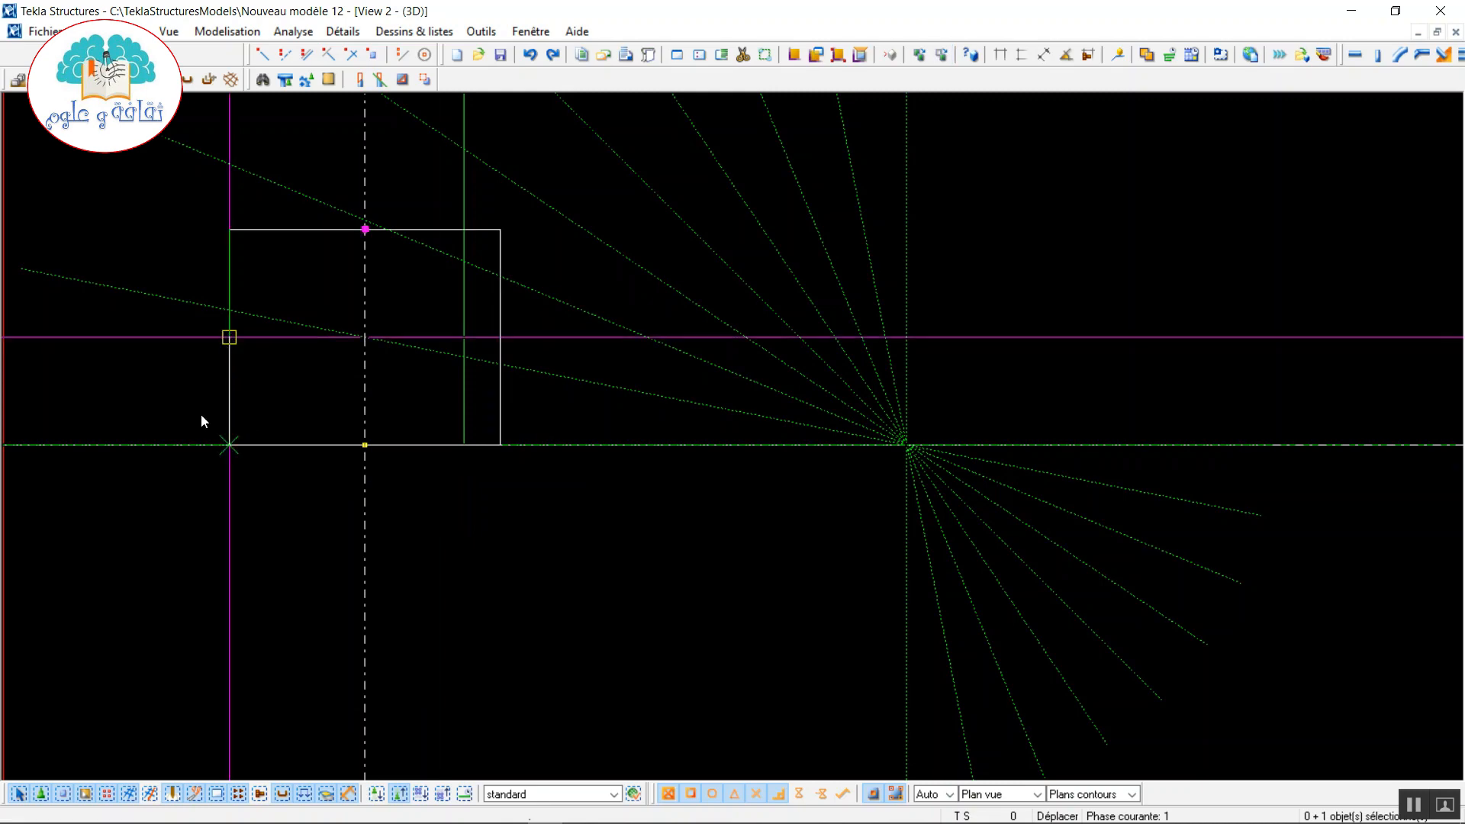
- Cut the tube beam with a line along the first inclined construction line, removing the upper part, and redraw the view
{"action": "left_click", "coordinate": [380, 81]}
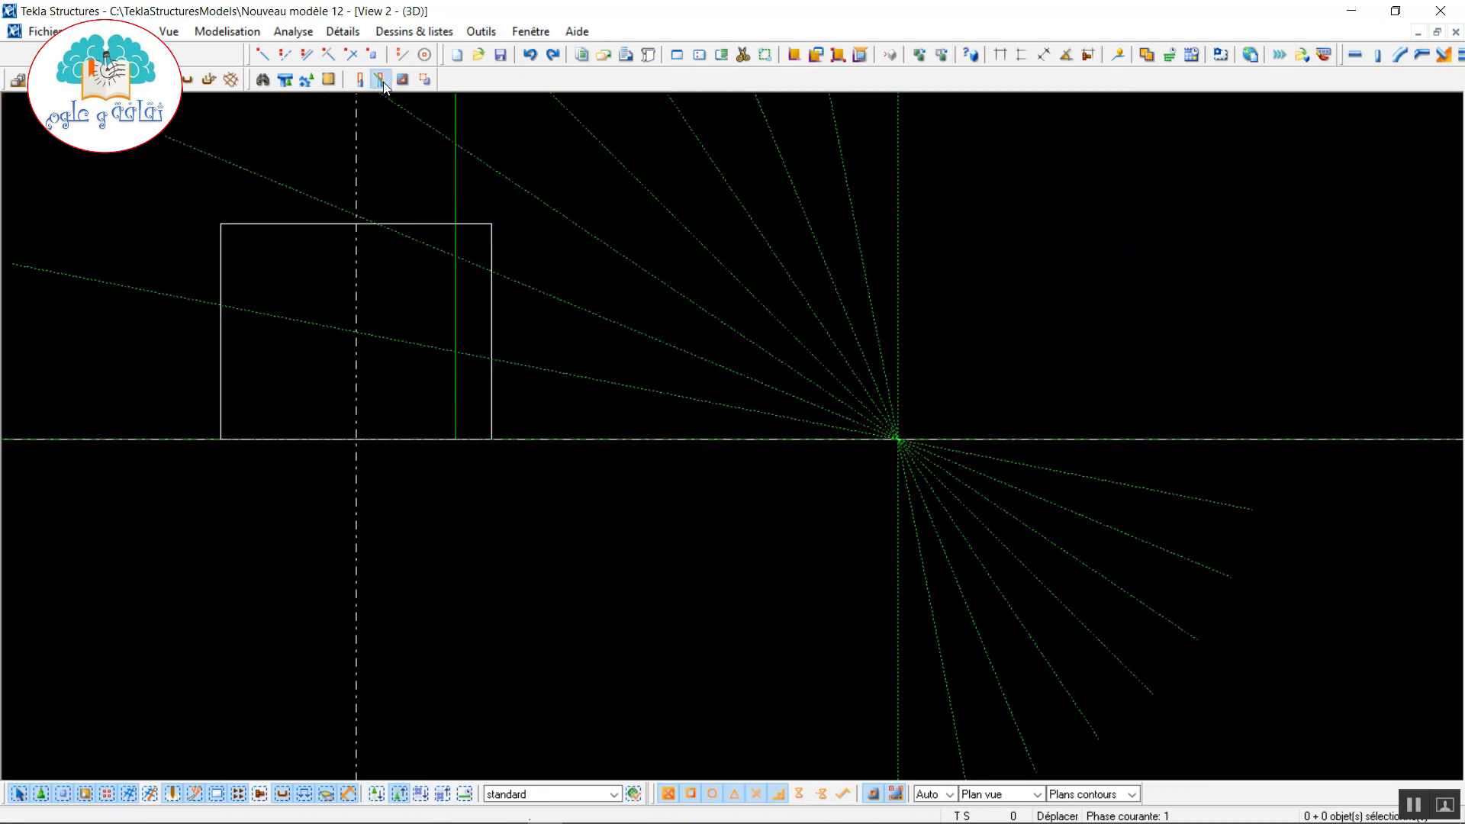
{"action": "left_click", "coordinate": [260, 222]}
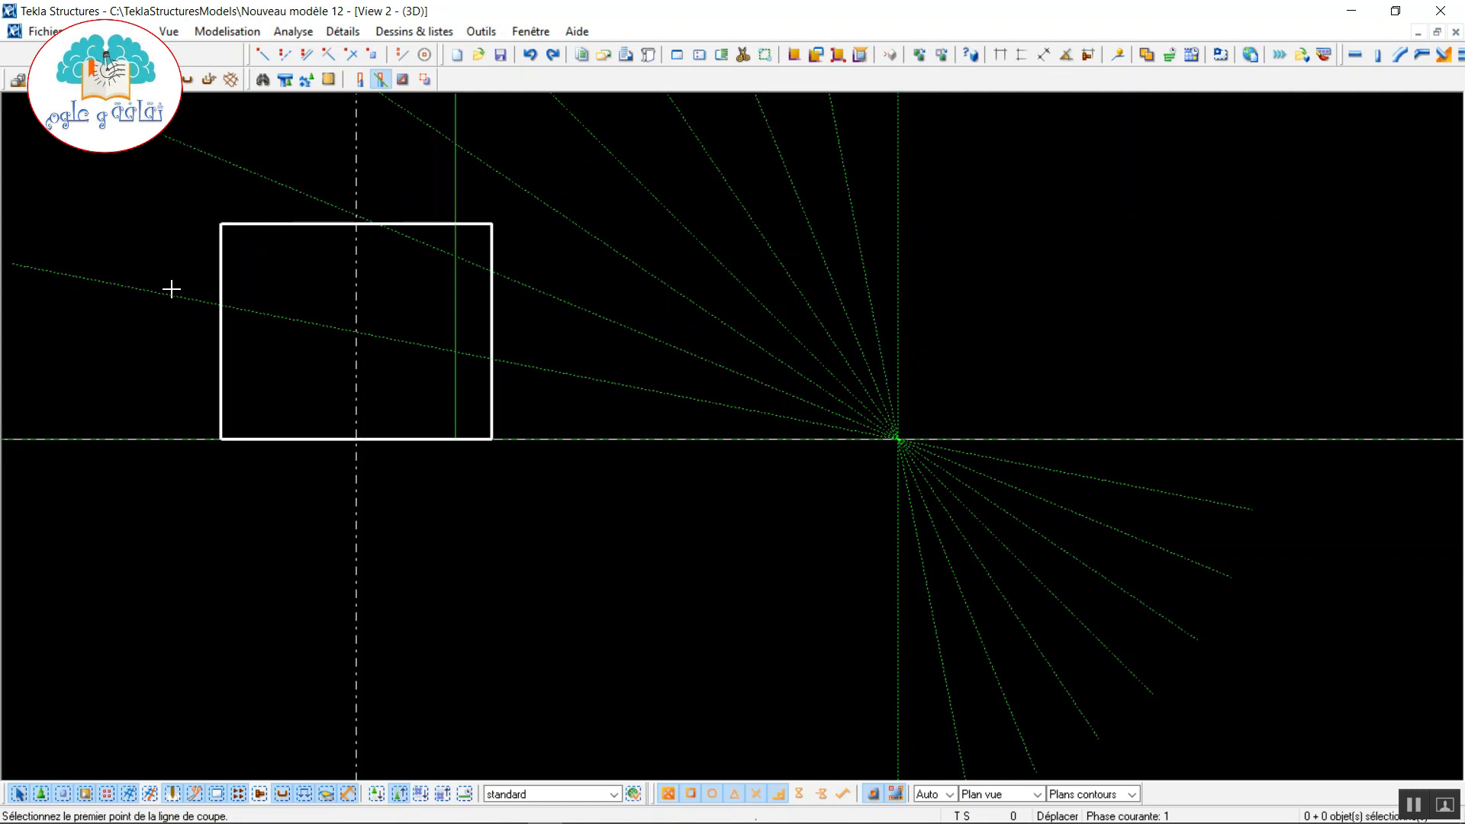
{"action": "left_click", "coordinate": [10, 263]}
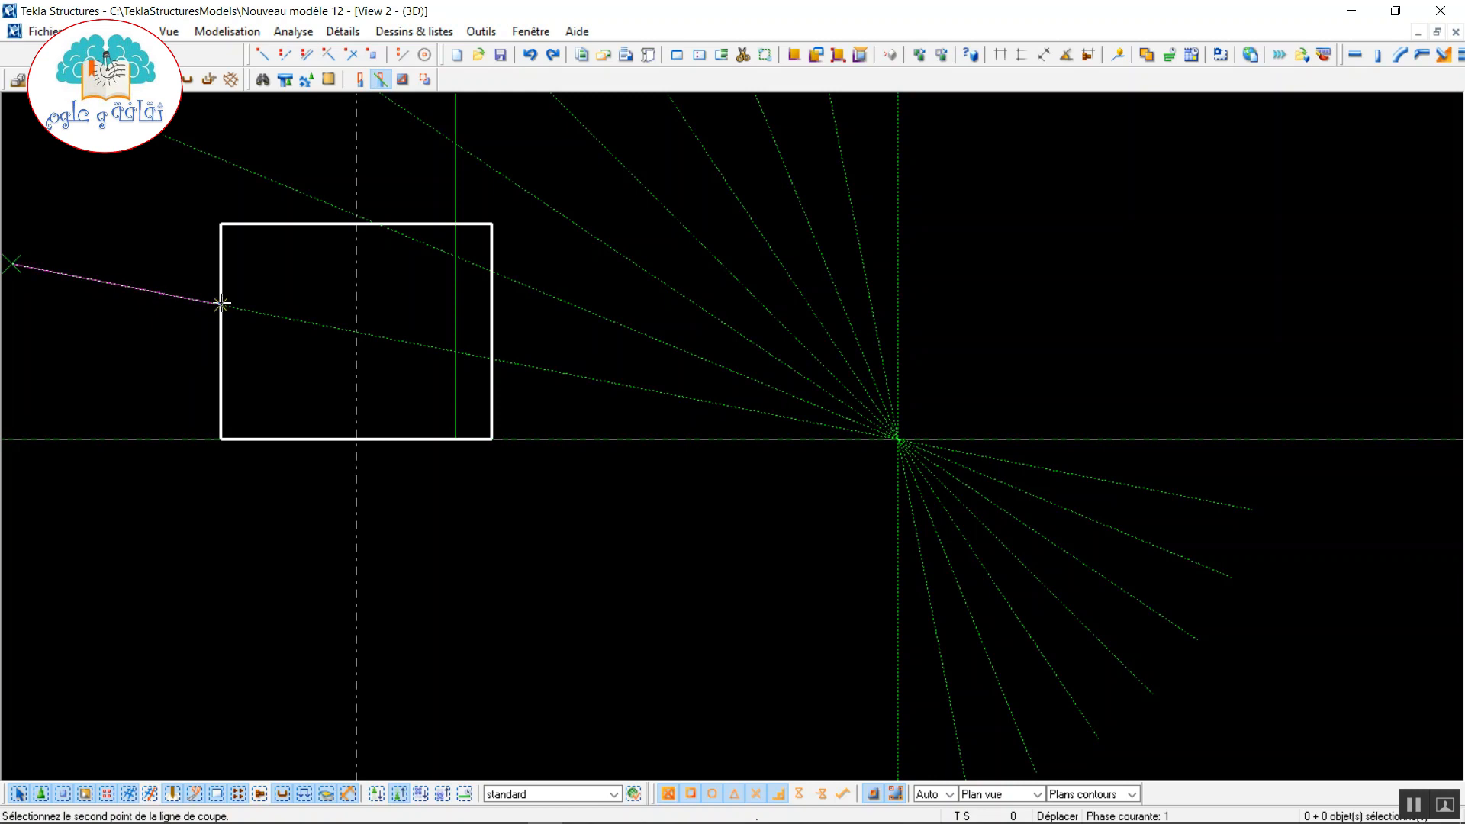
{"action": "left_click", "coordinate": [222, 304]}
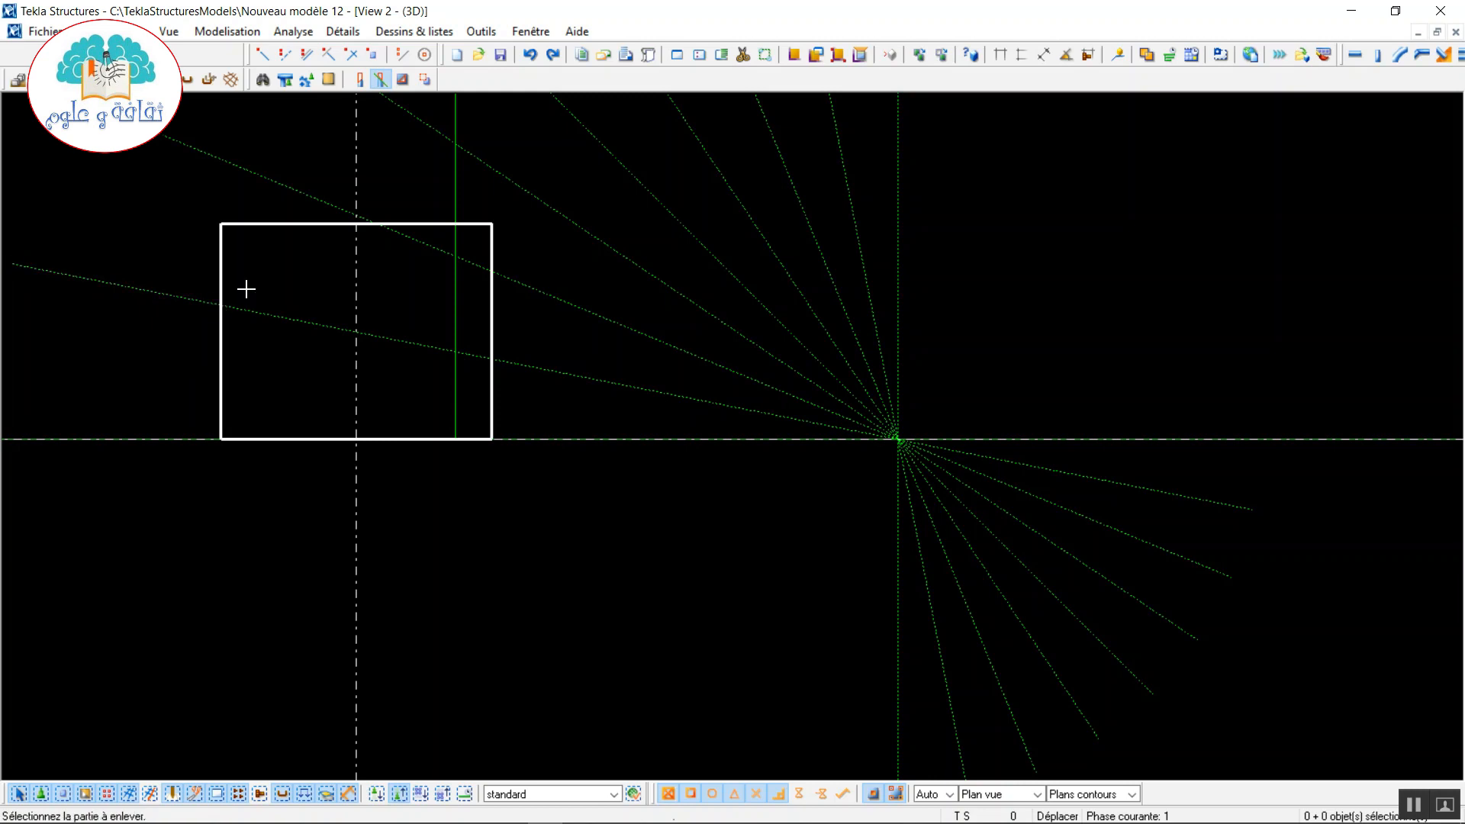
{"action": "left_click", "coordinate": [264, 222]}
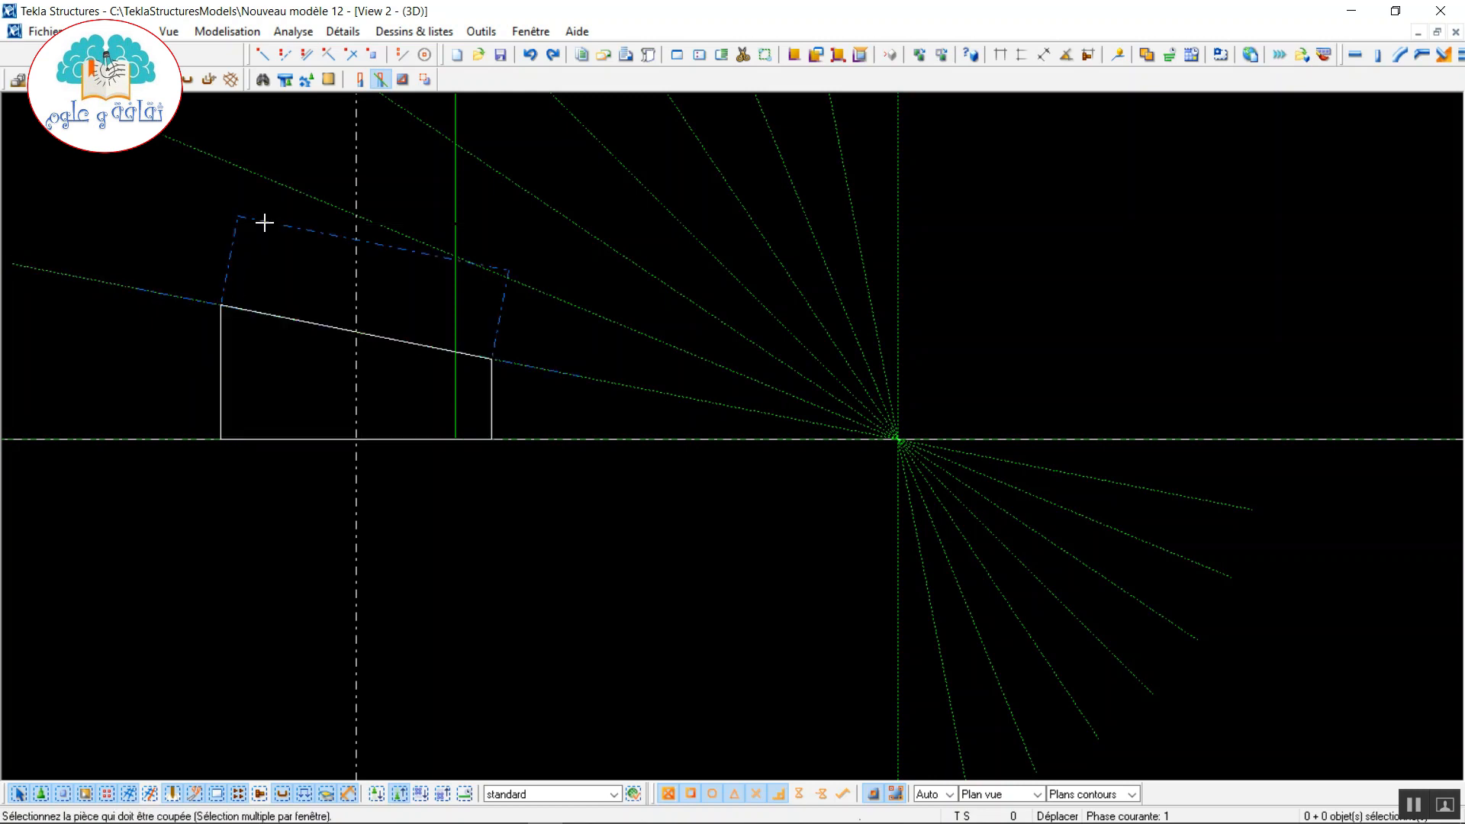
{"action": "right_click", "coordinate": [176, 202]}
{"action": "left_click", "coordinate": [278, 312]}
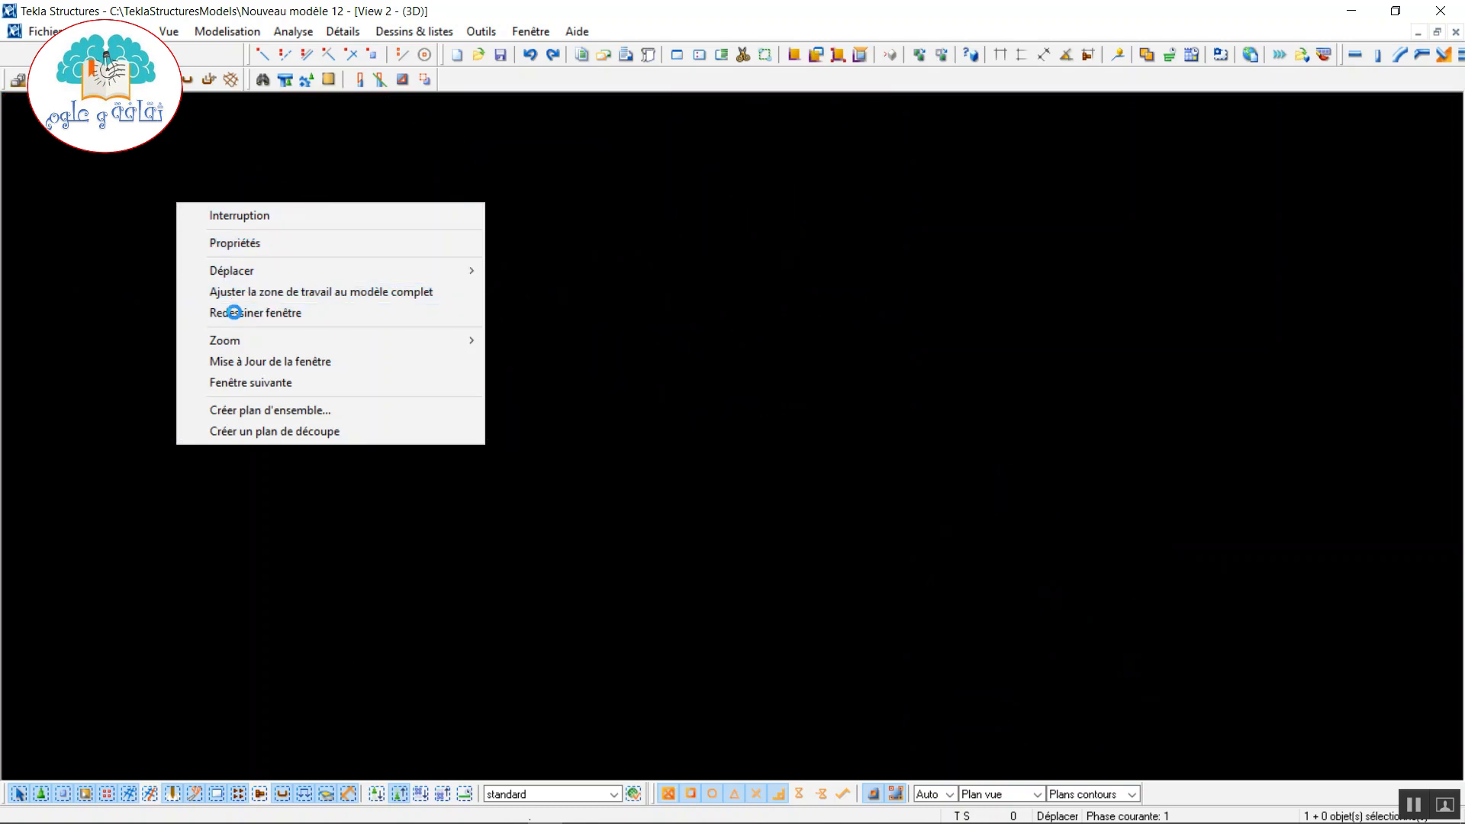
- Mirror-copy the cut tube about the 135° line from the construction lines' common centre to the left grid intersection, and redraw the view
{"action": "left_click", "coordinate": [226, 376]}
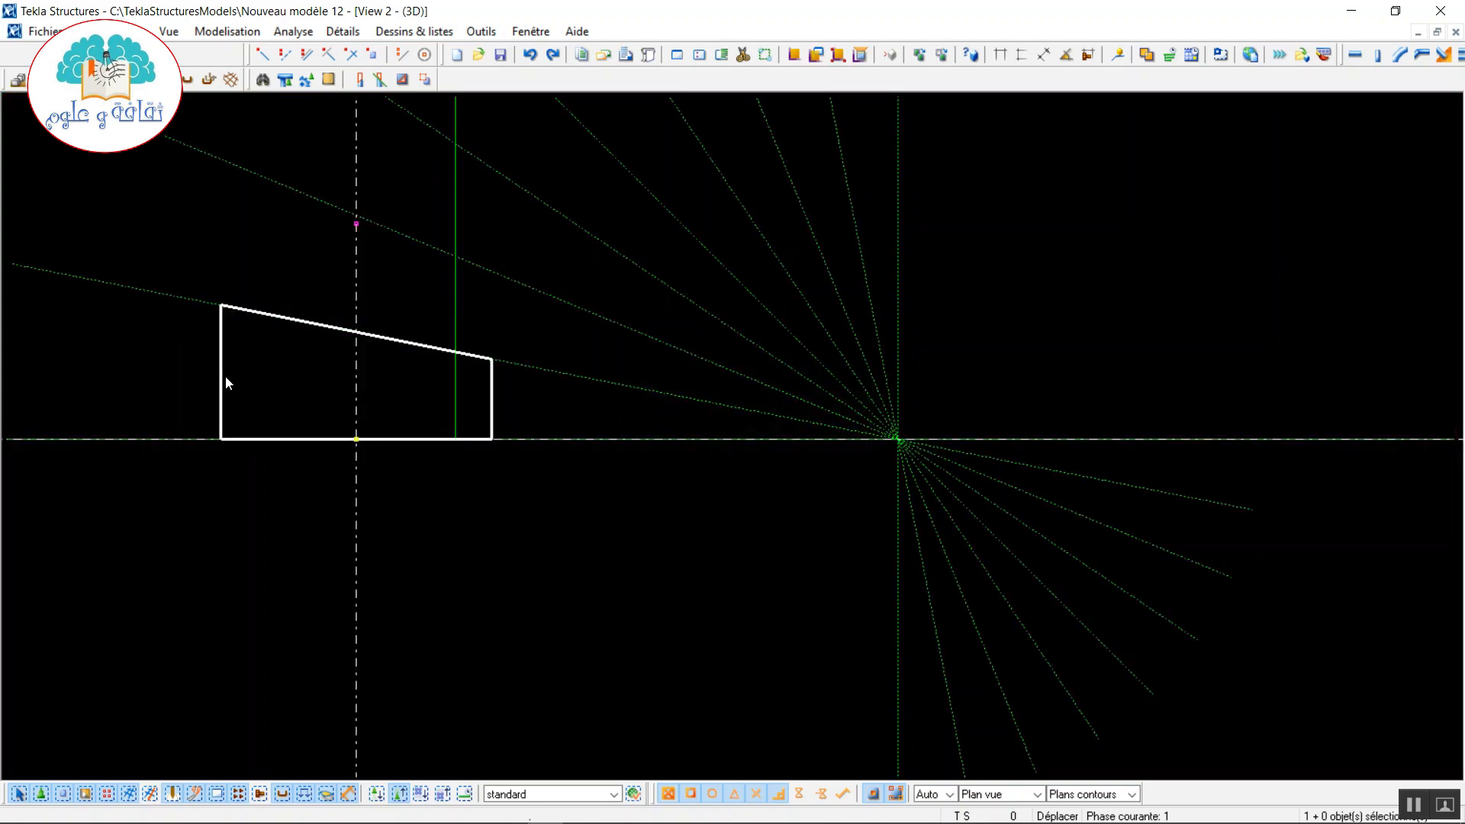
{"action": "right_click", "coordinate": [221, 378]}
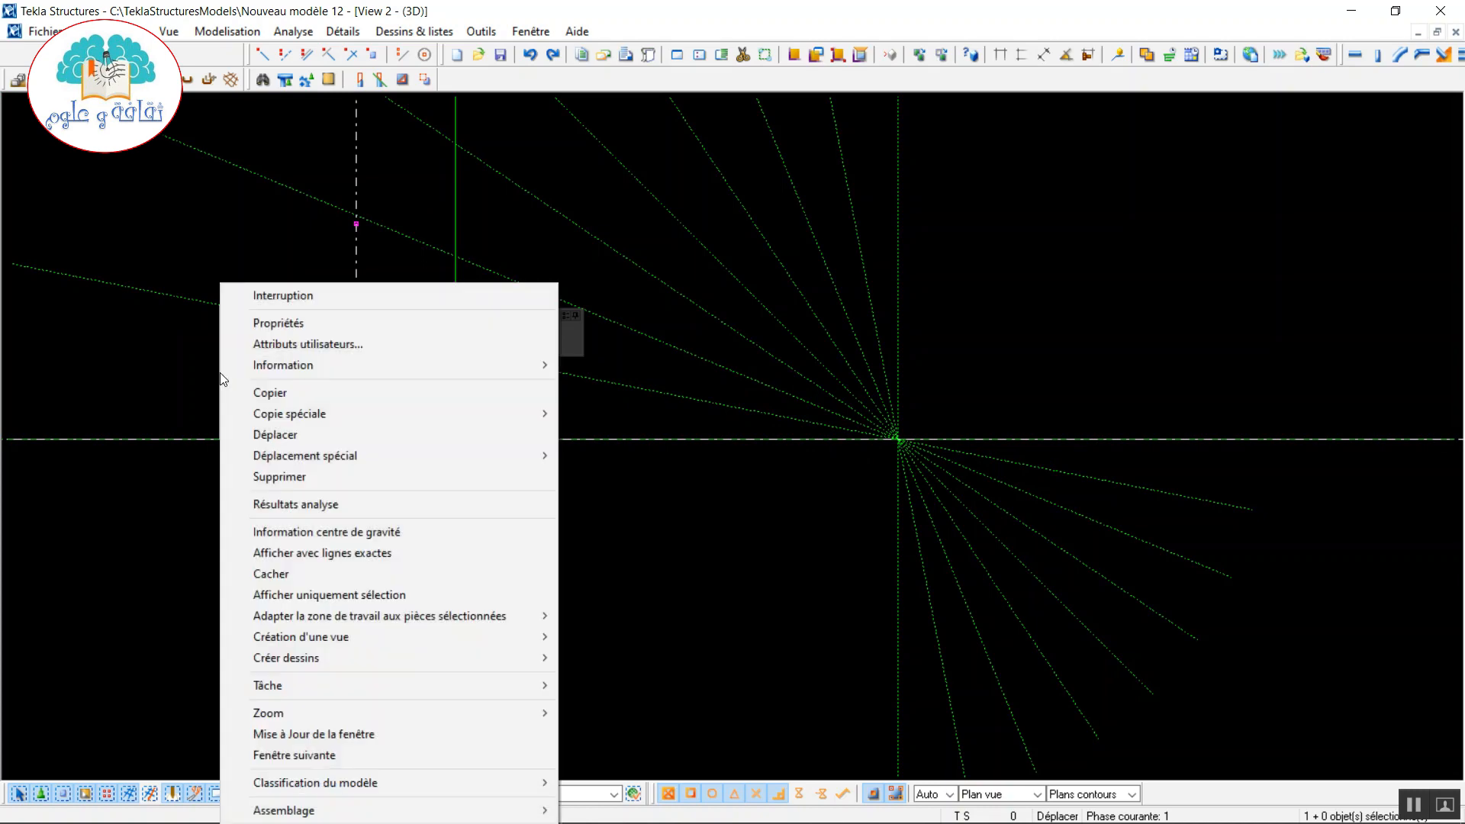
{"action": "mouse_move", "coordinate": [346, 415]}
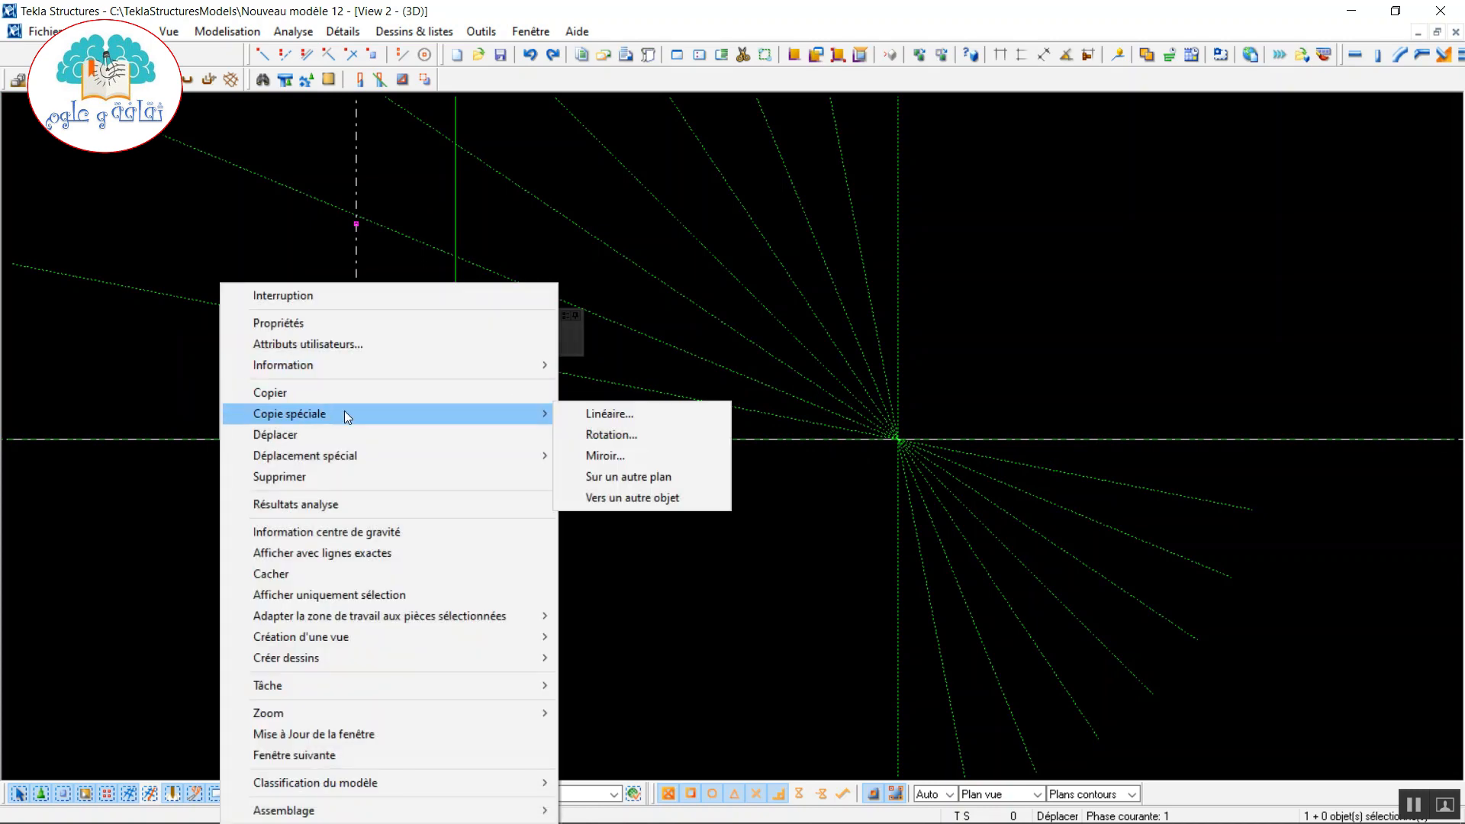
{"action": "left_click", "coordinate": [636, 454]}
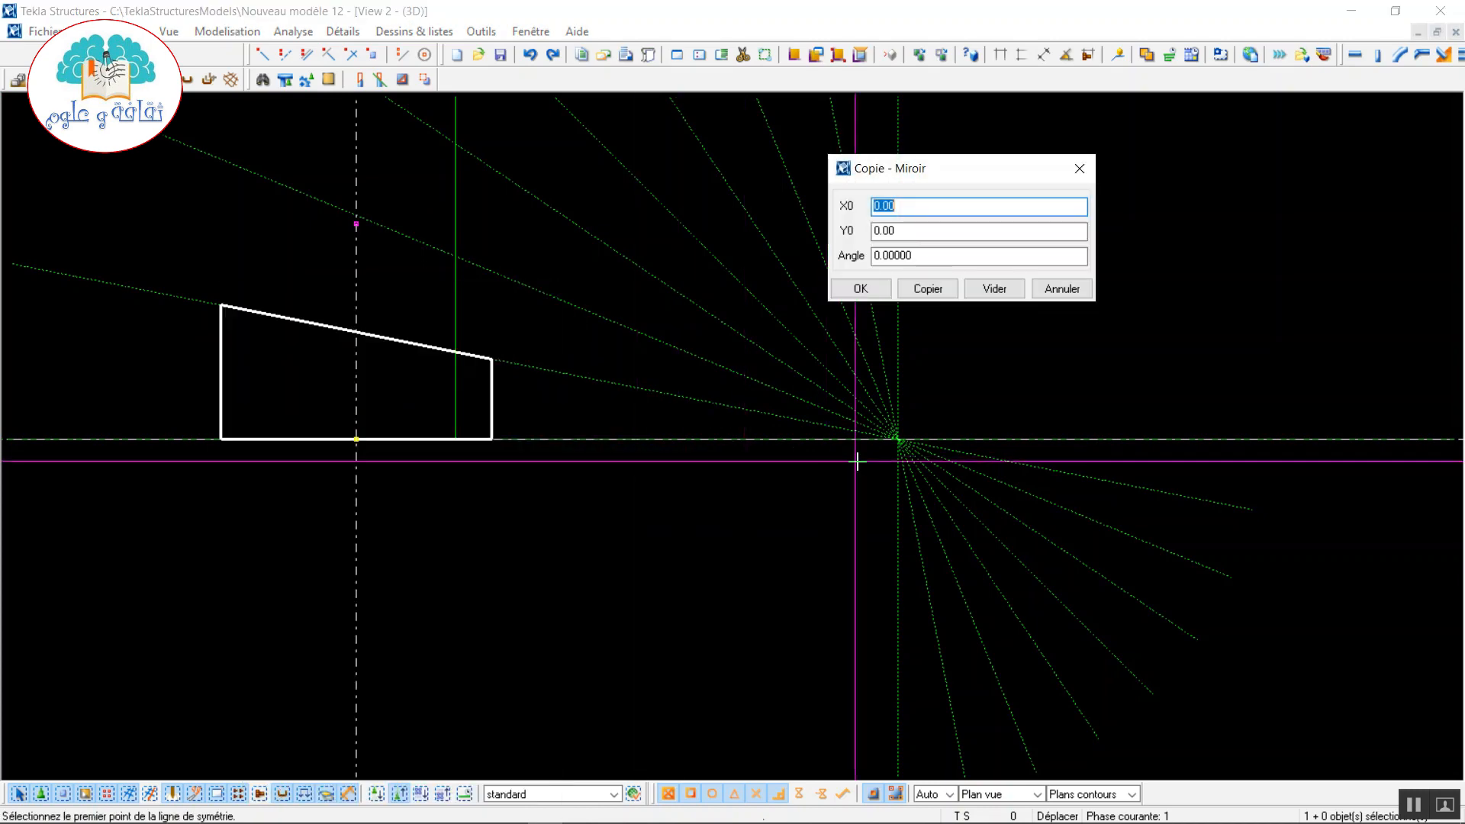
{"action": "left_click", "coordinate": [899, 440]}
{"action": "scroll", "coordinate": [709, 374], "scroll_direction": "down", "scroll_amount": 4}
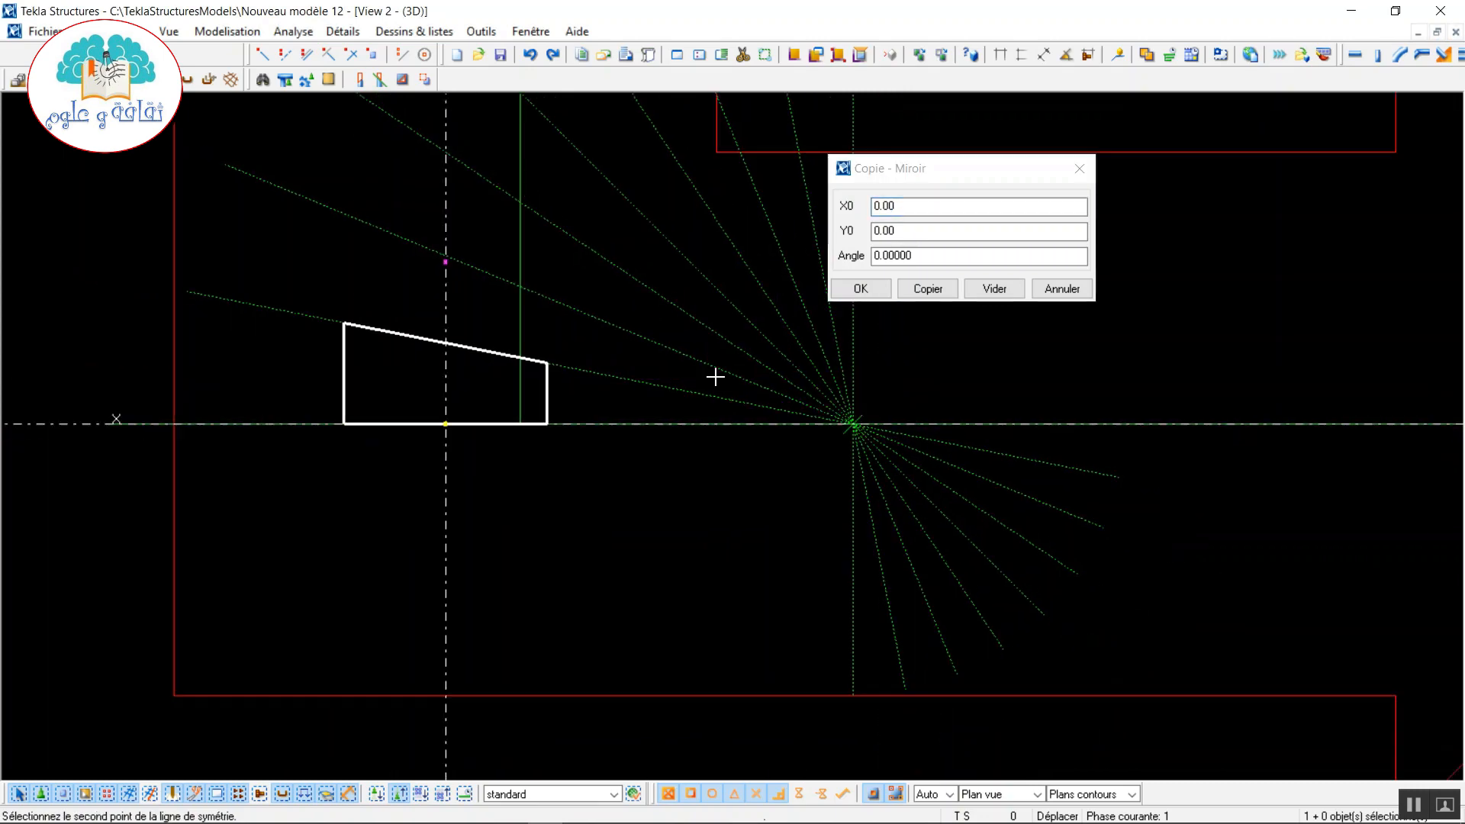
{"action": "middle_click_drag", "start_coordinate": [706, 366], "coordinate": [647, 508]}
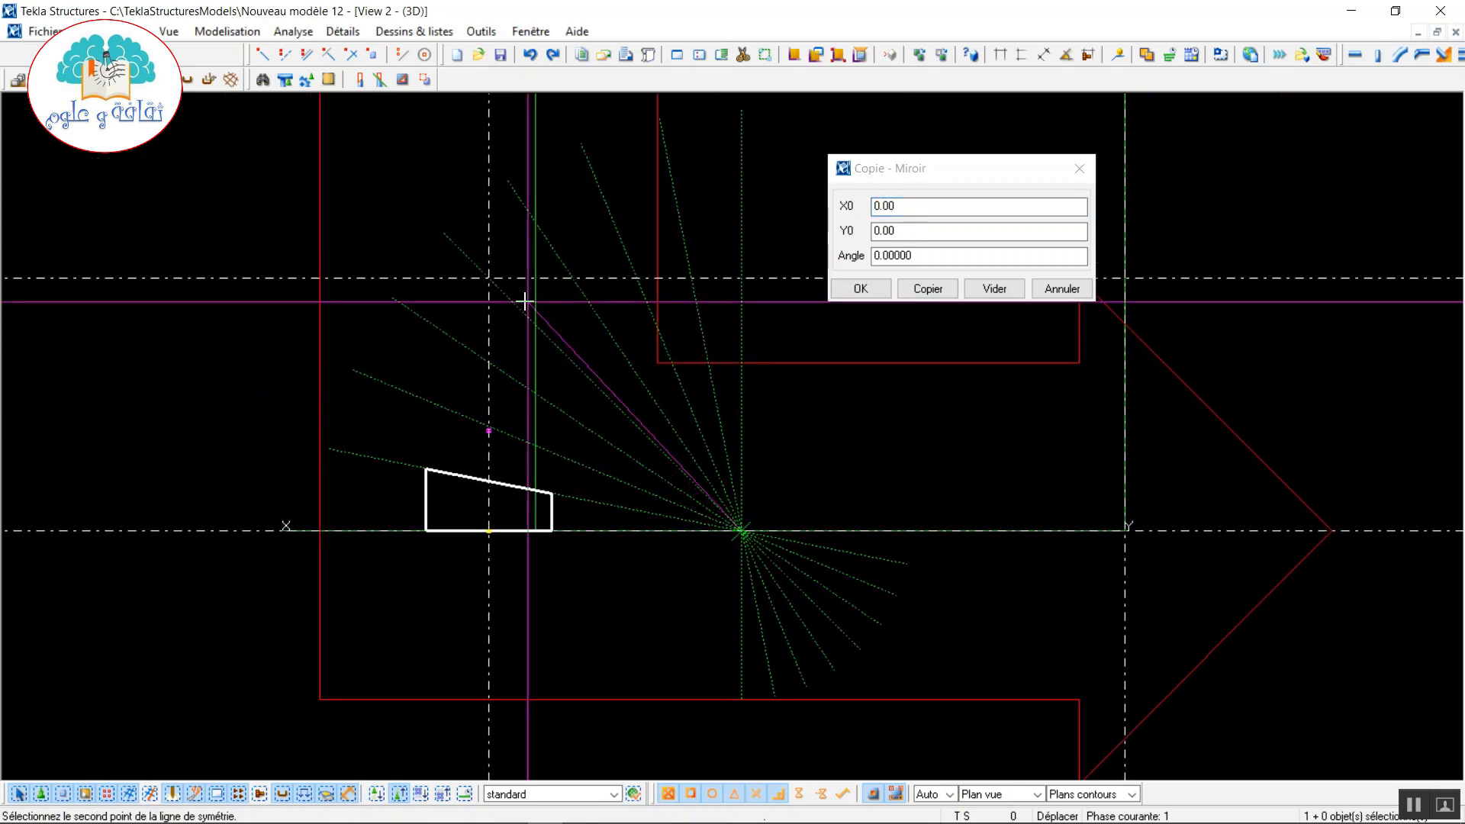
{"action": "left_click", "coordinate": [489, 279]}
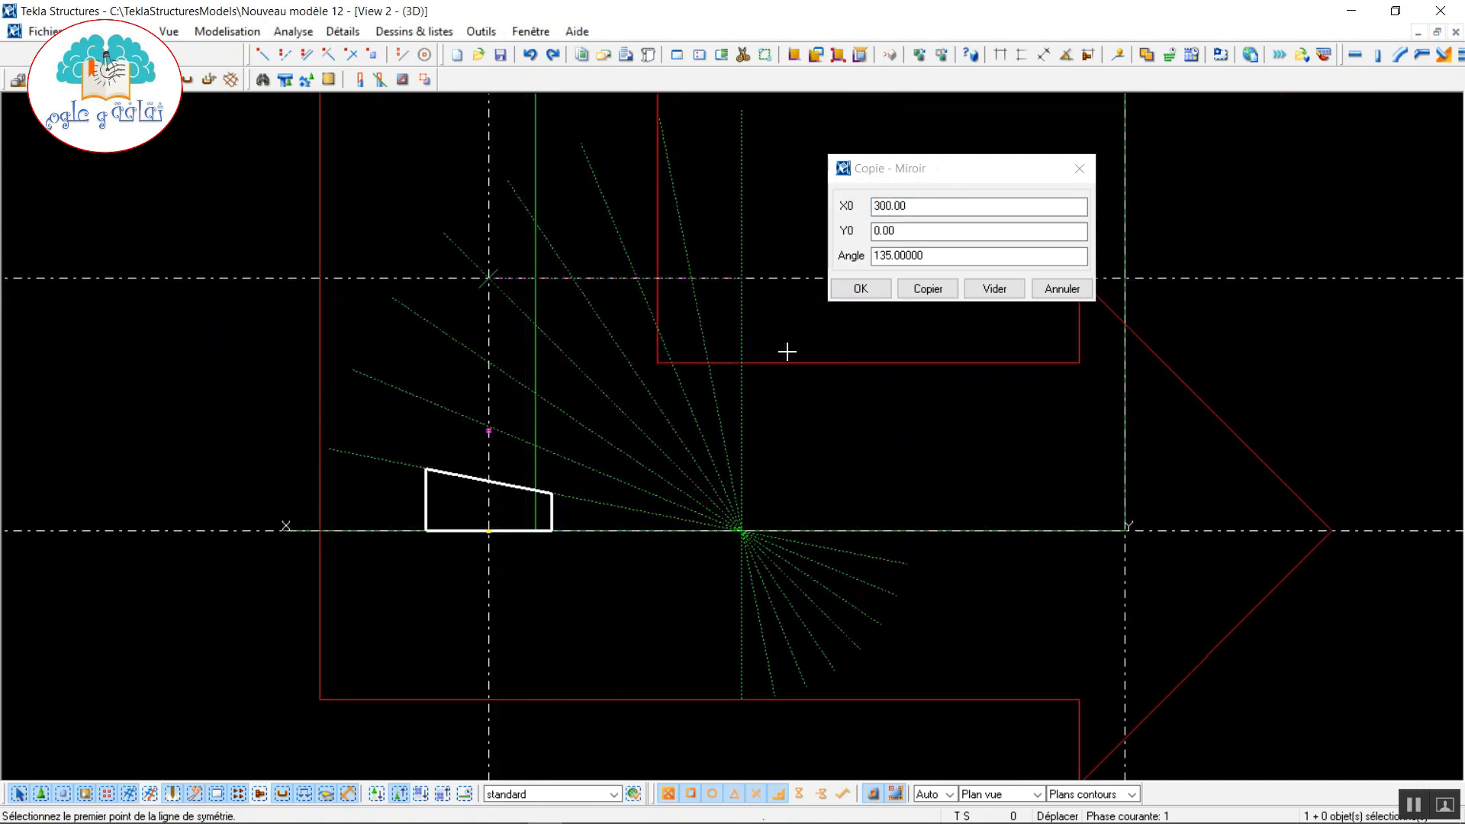
{"action": "left_click", "coordinate": [929, 289]}
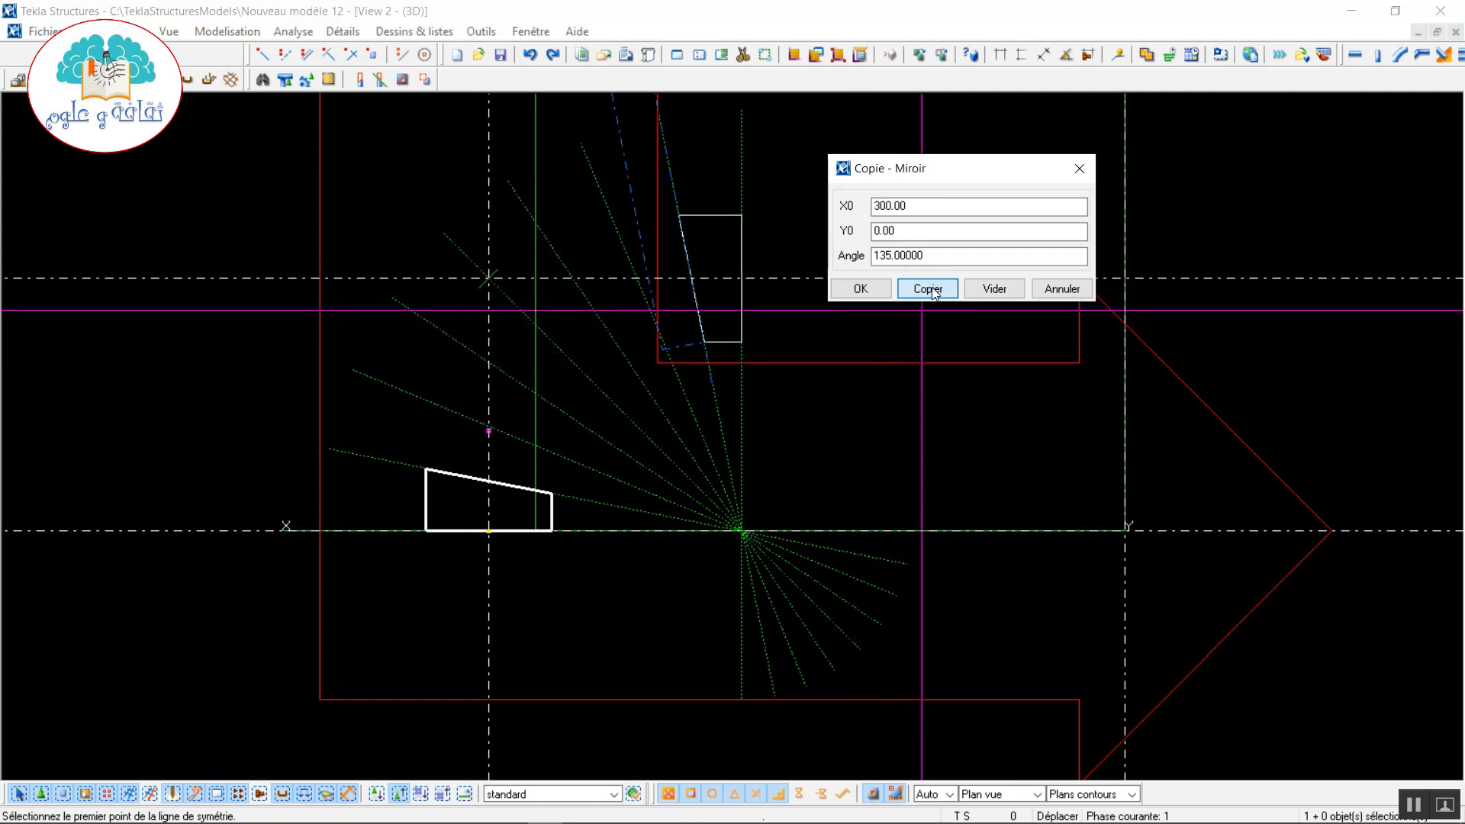
{"action": "left_click", "coordinate": [1062, 288]}
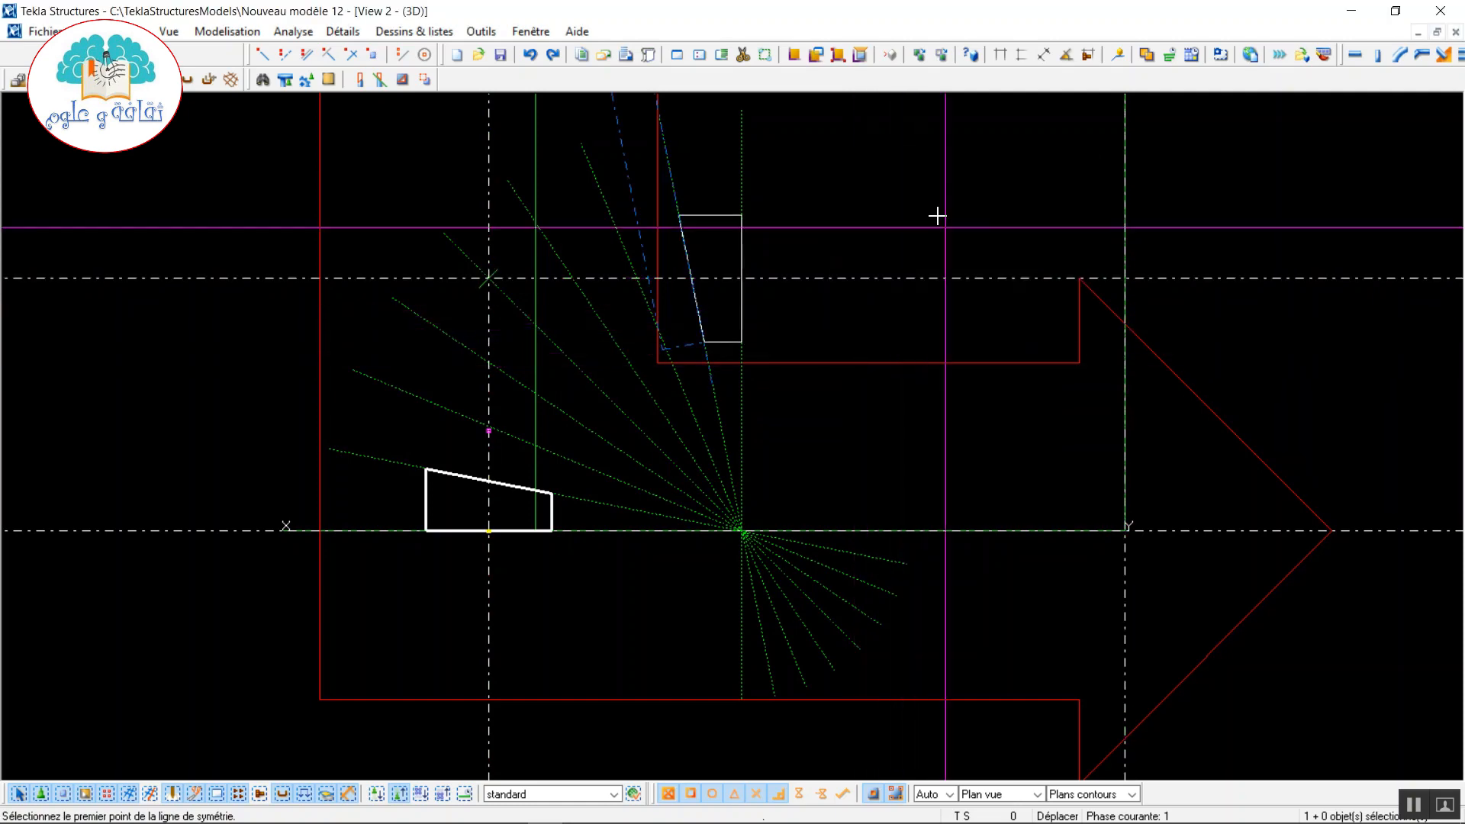
{"action": "right_click", "coordinate": [921, 205]}
{"action": "left_click", "coordinate": [950, 219]}
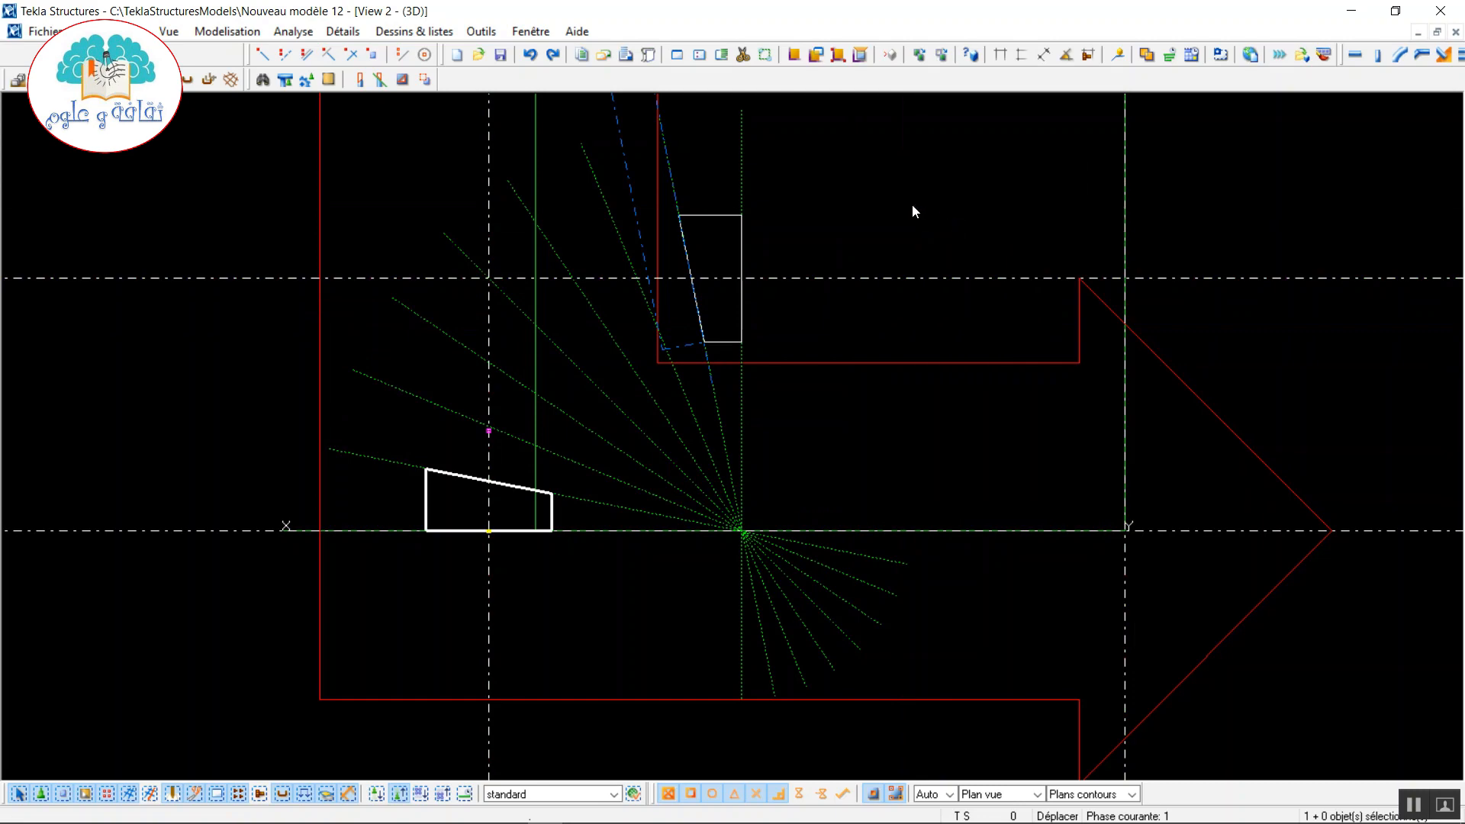
{"action": "right_click", "coordinate": [887, 198]}
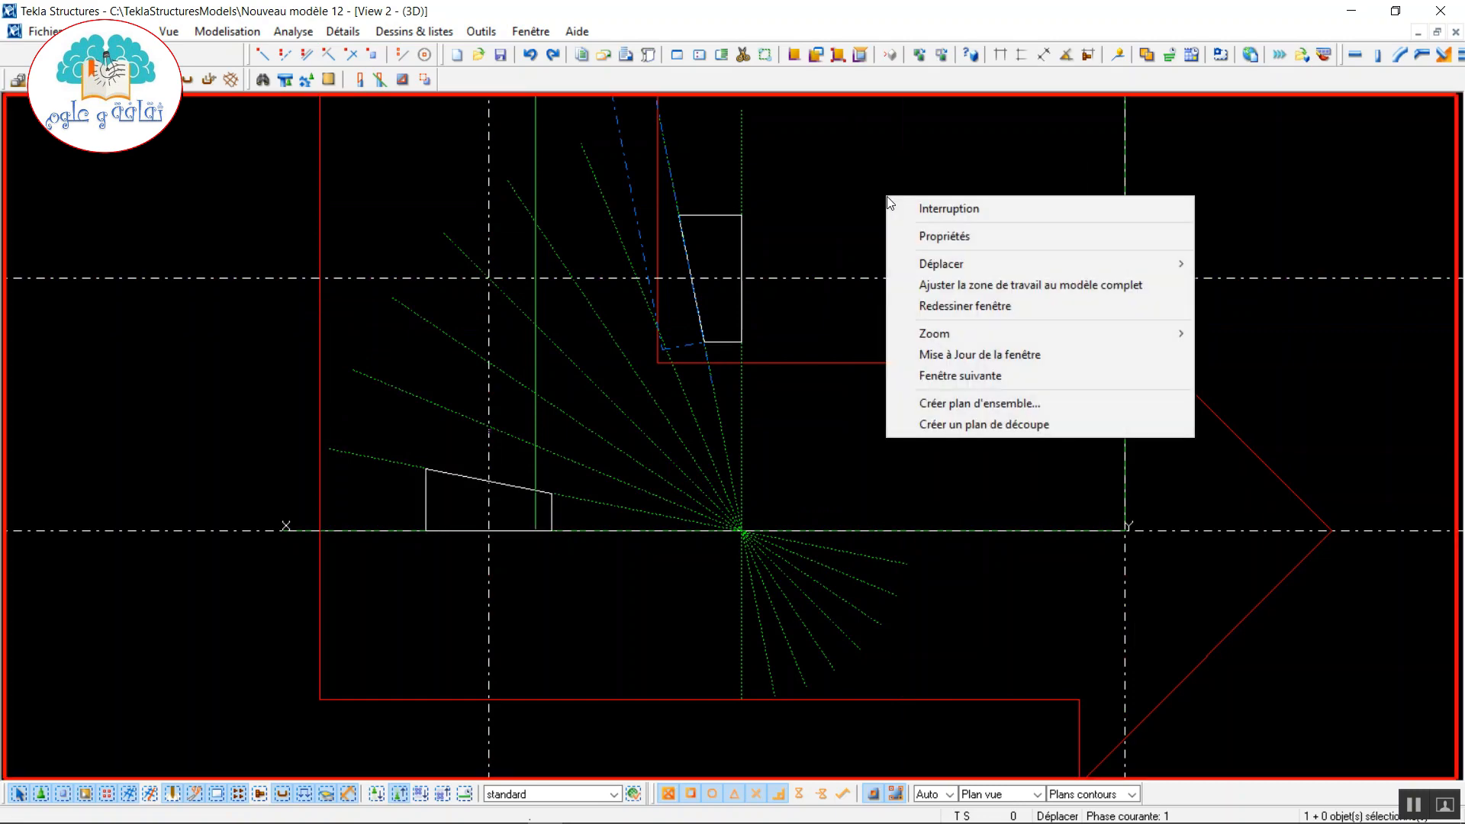
{"action": "left_click", "coordinate": [956, 303]}
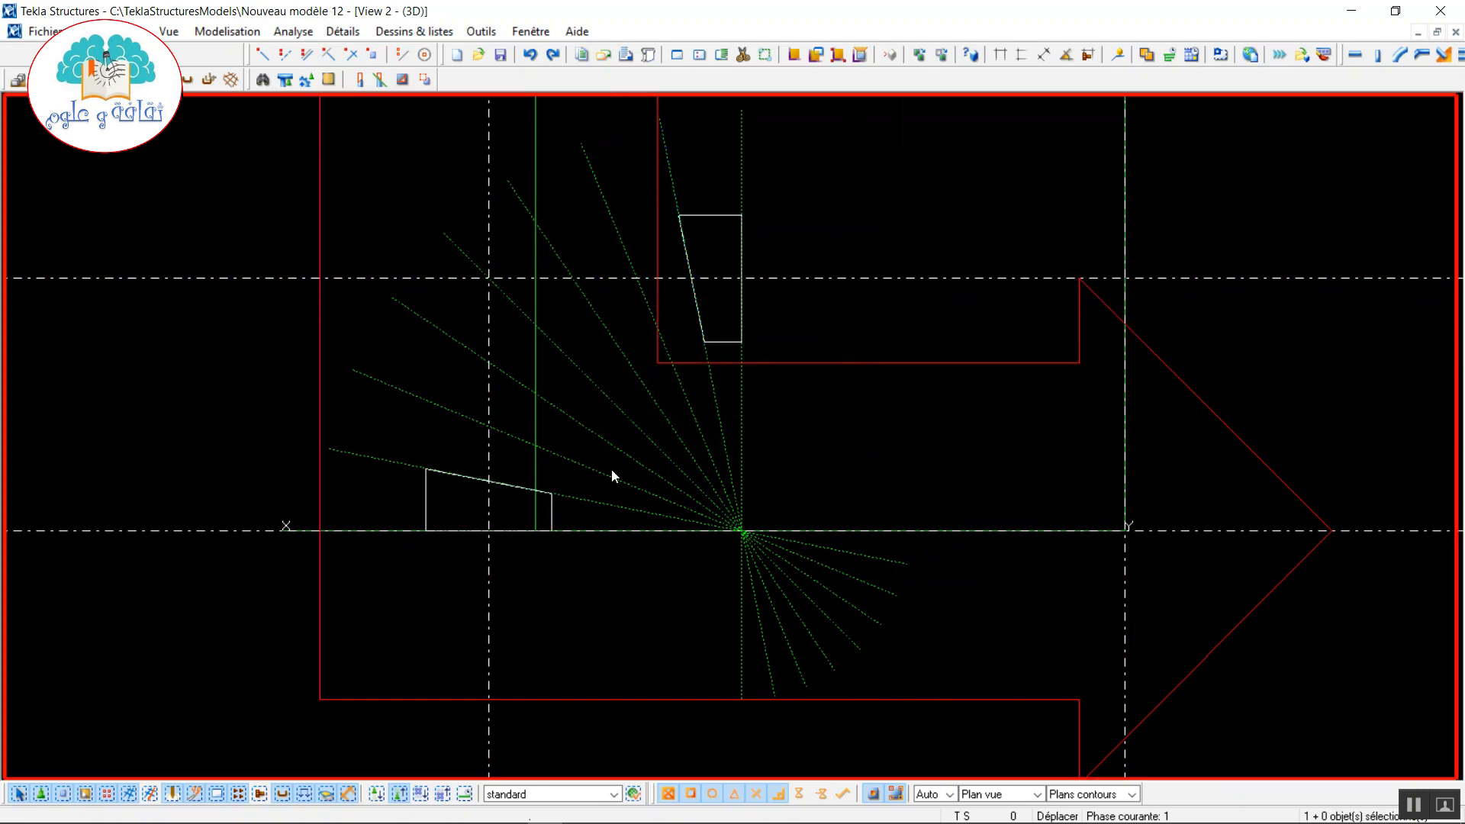
- Mirror-copy the lower cut tube about the first inclined construction line, from the common centre to the tube's cut corner, at 168.75°
{"action": "scroll", "coordinate": [587, 496], "scroll_direction": "up", "scroll_amount": 5}
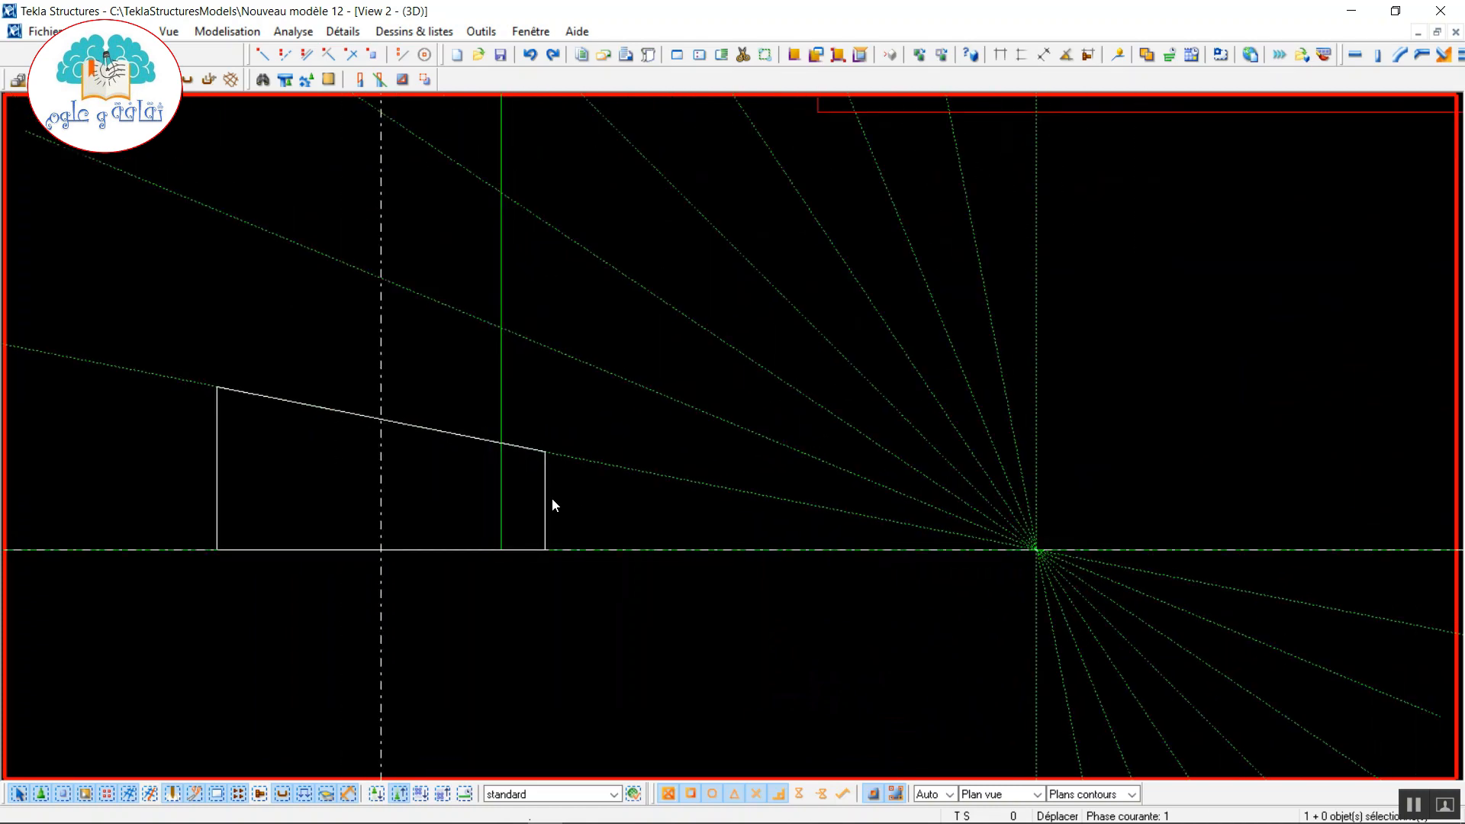
{"action": "left_click", "coordinate": [546, 502]}
{"action": "right_click", "coordinate": [547, 502]}
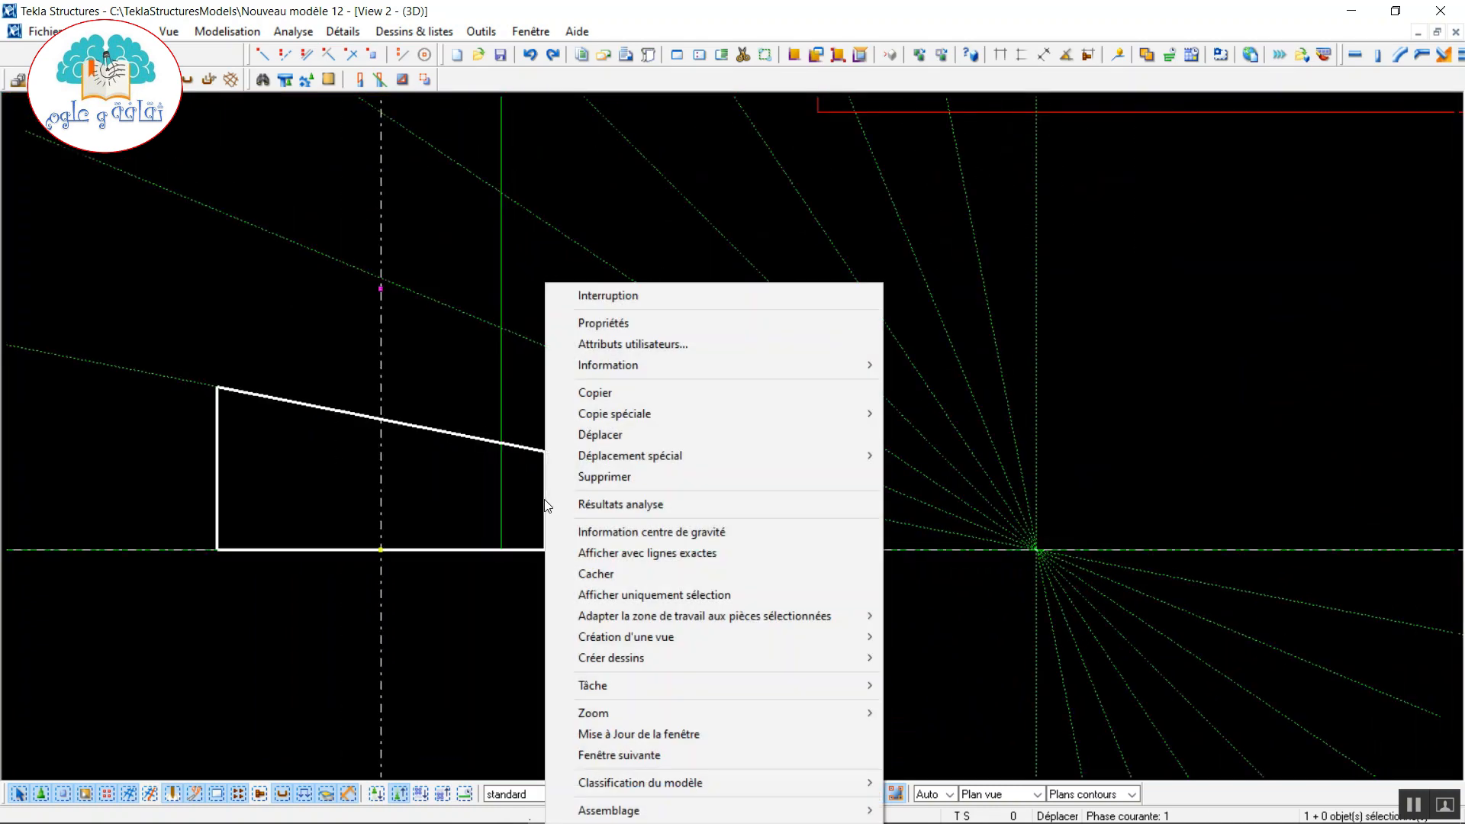
{"action": "mouse_move", "coordinate": [753, 422]}
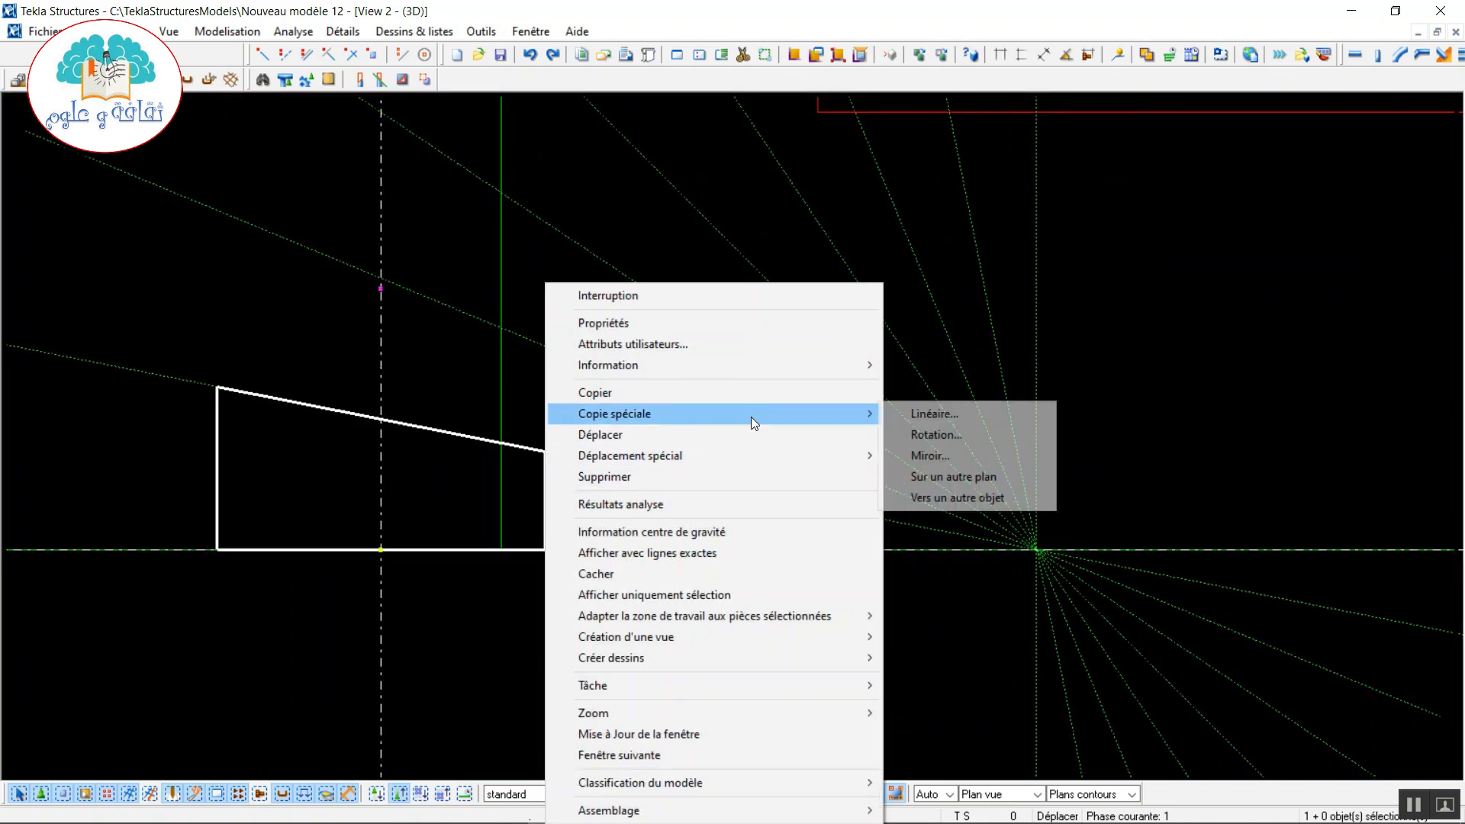
{"action": "left_click", "coordinate": [945, 455]}
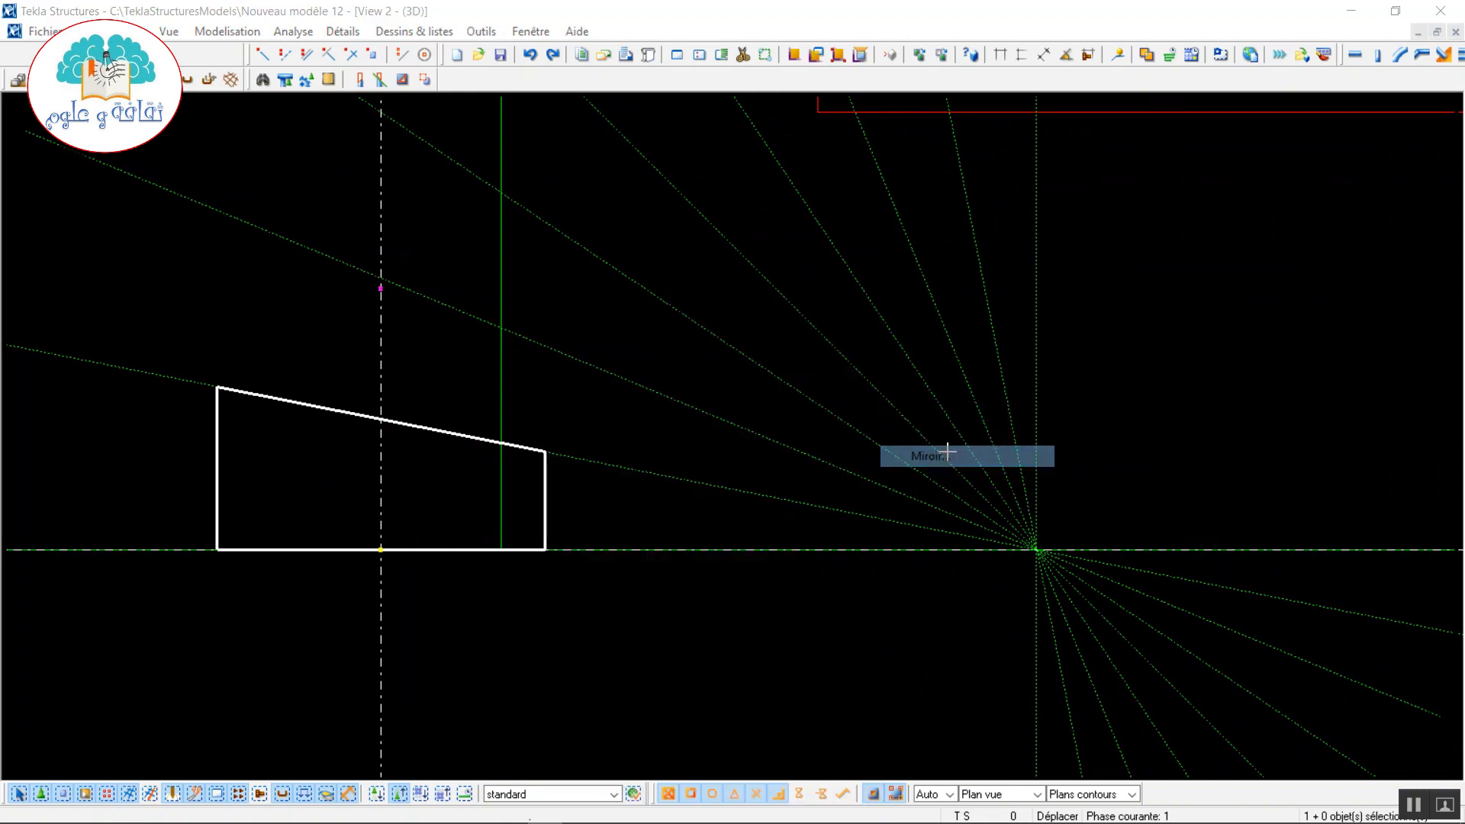
{"action": "left_click", "coordinate": [1036, 549]}
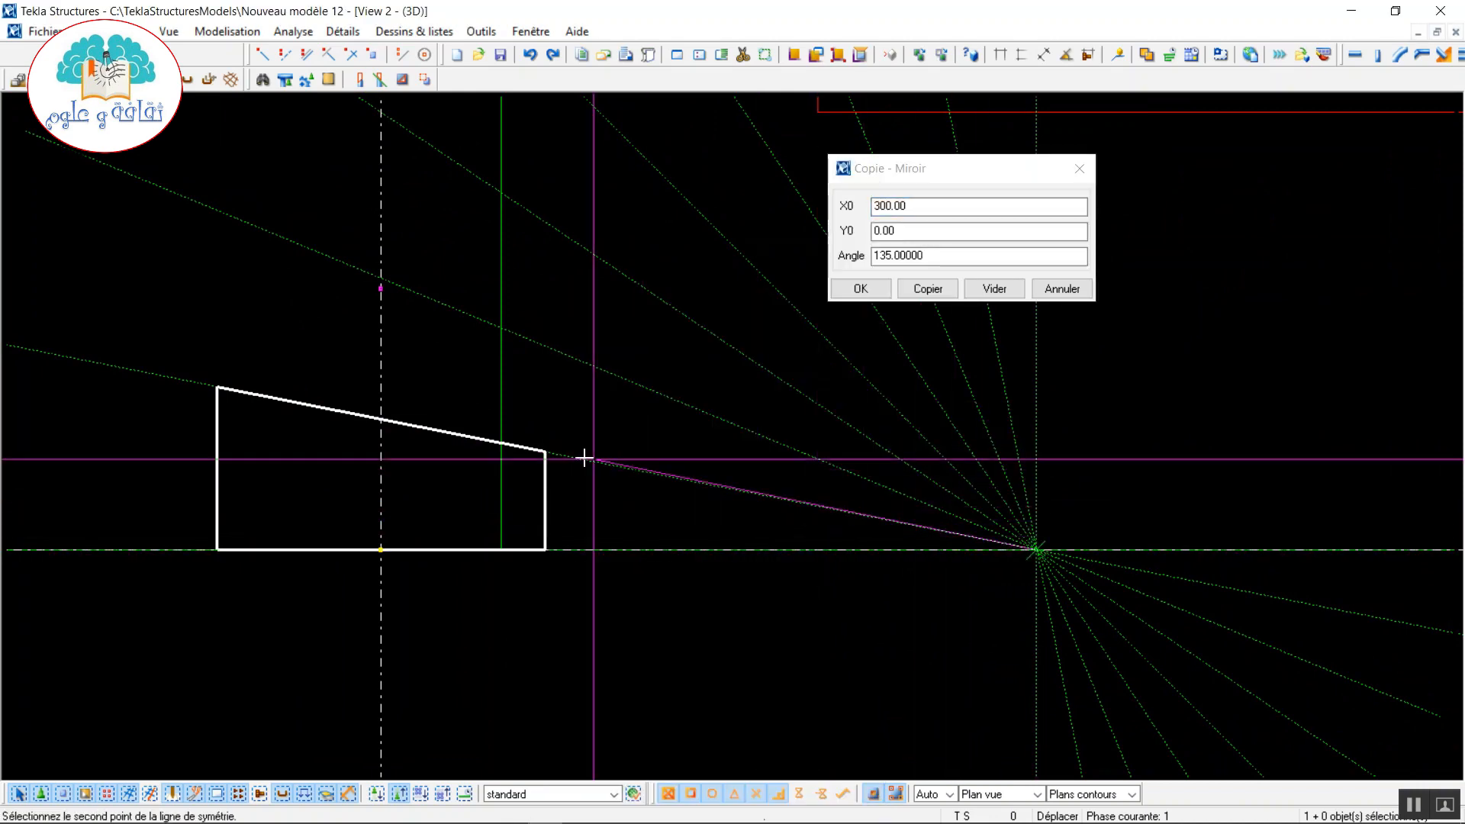
{"action": "left_click", "coordinate": [544, 451]}
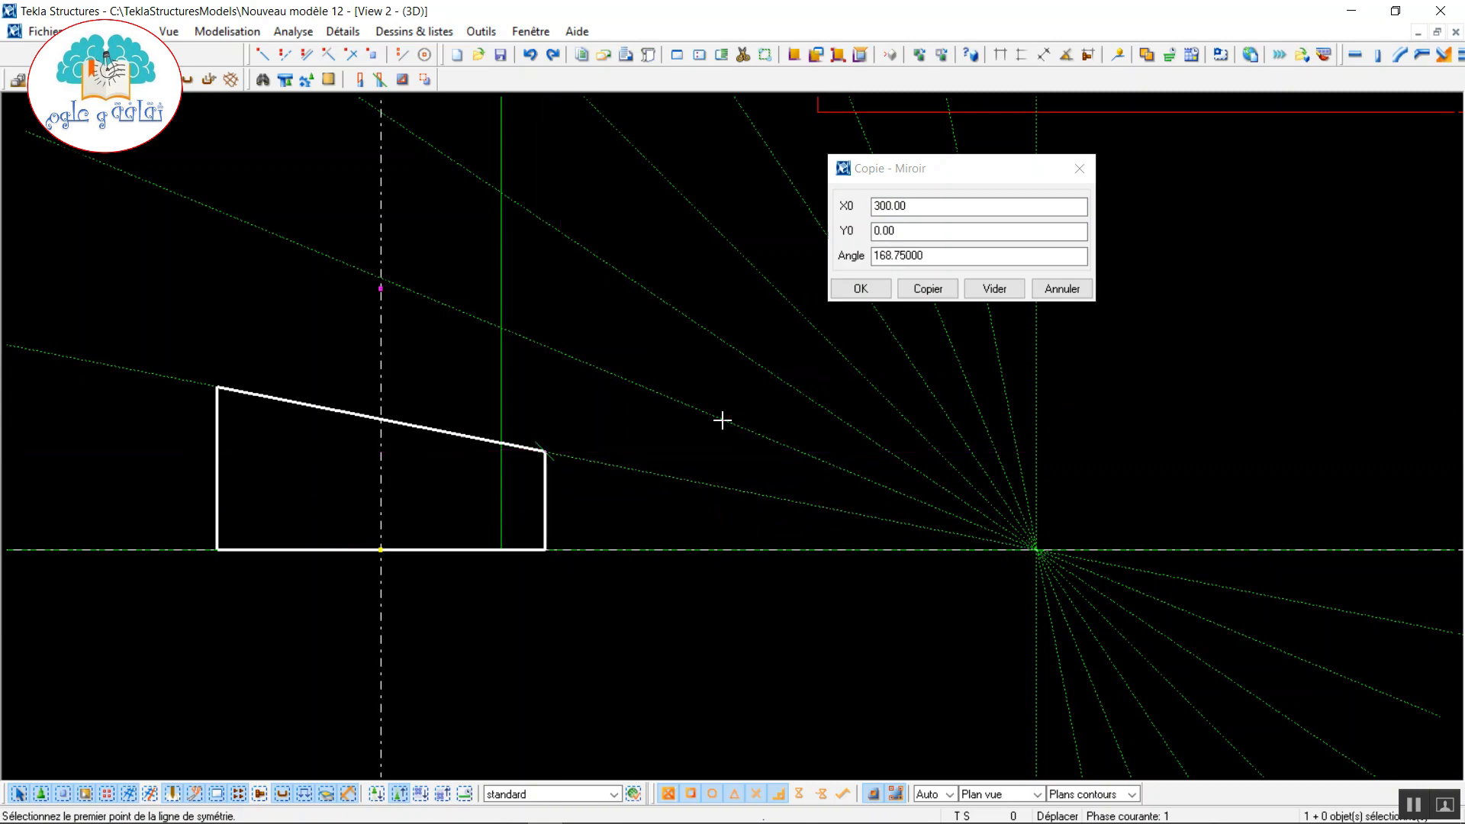
{"action": "left_click", "coordinate": [955, 290]}
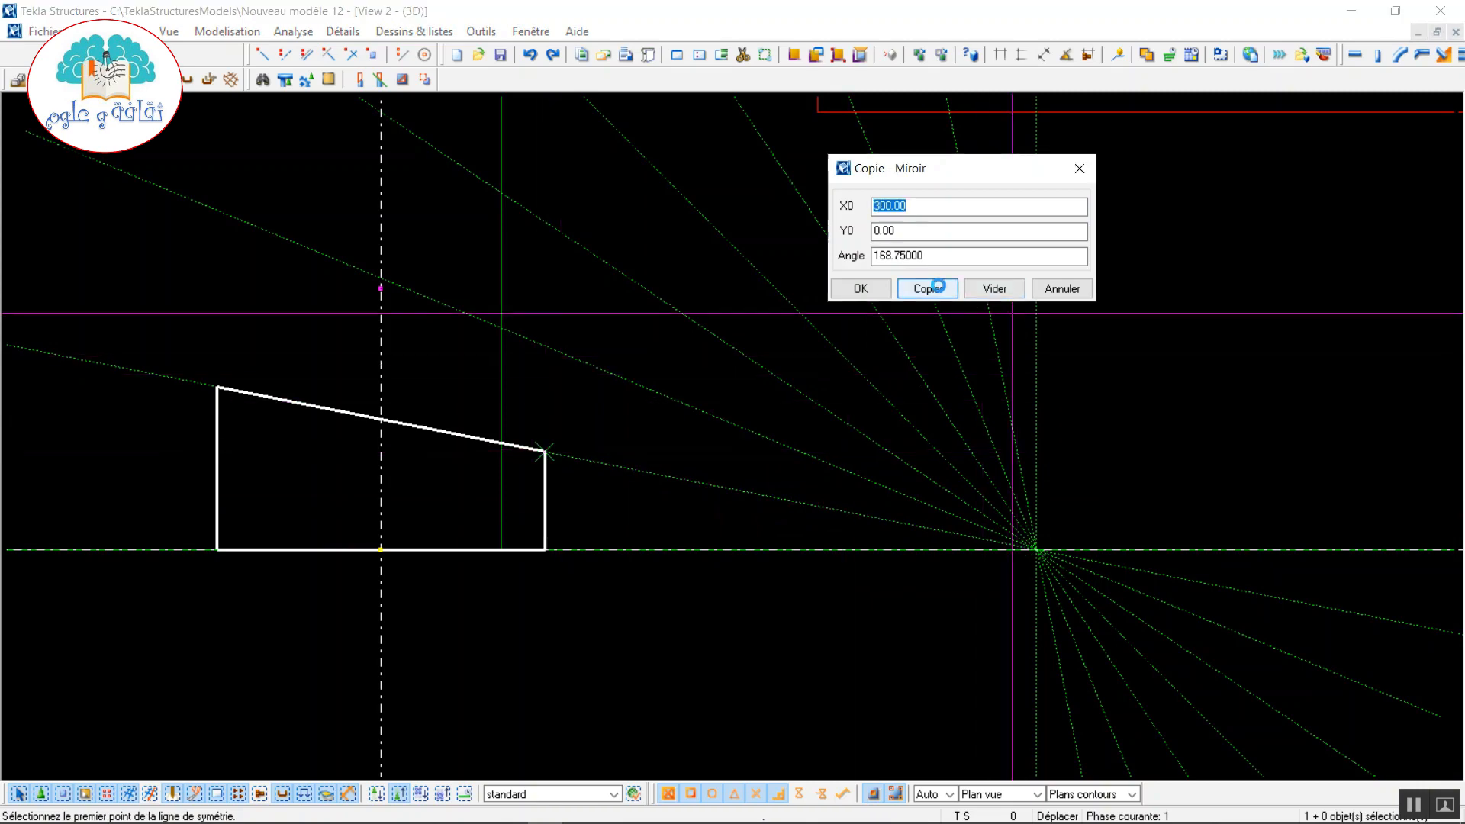
{"action": "left_click", "coordinate": [1076, 289]}
{"action": "right_click", "coordinate": [1108, 263]}
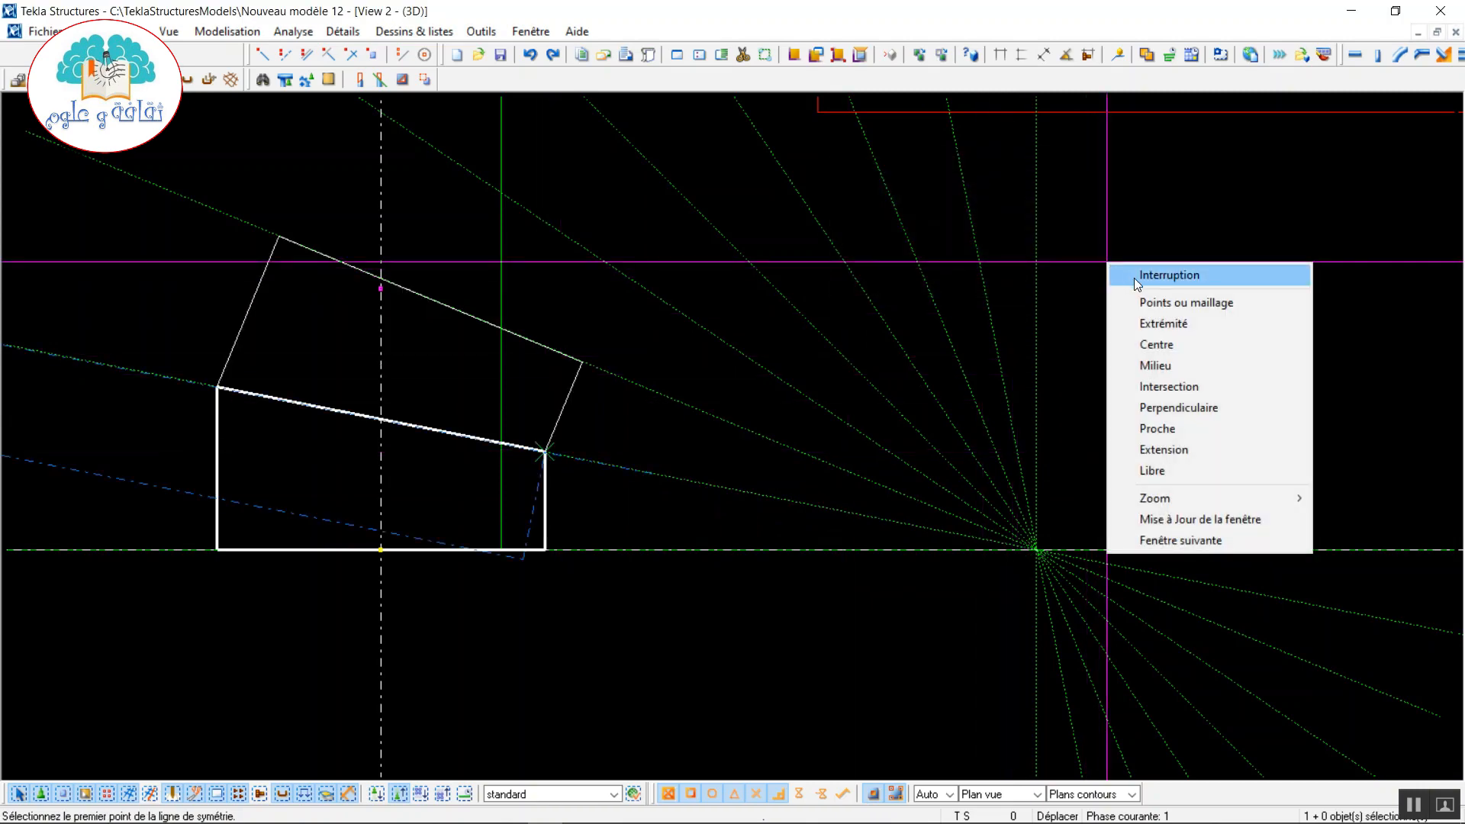
{"action": "left_click", "coordinate": [1133, 276]}
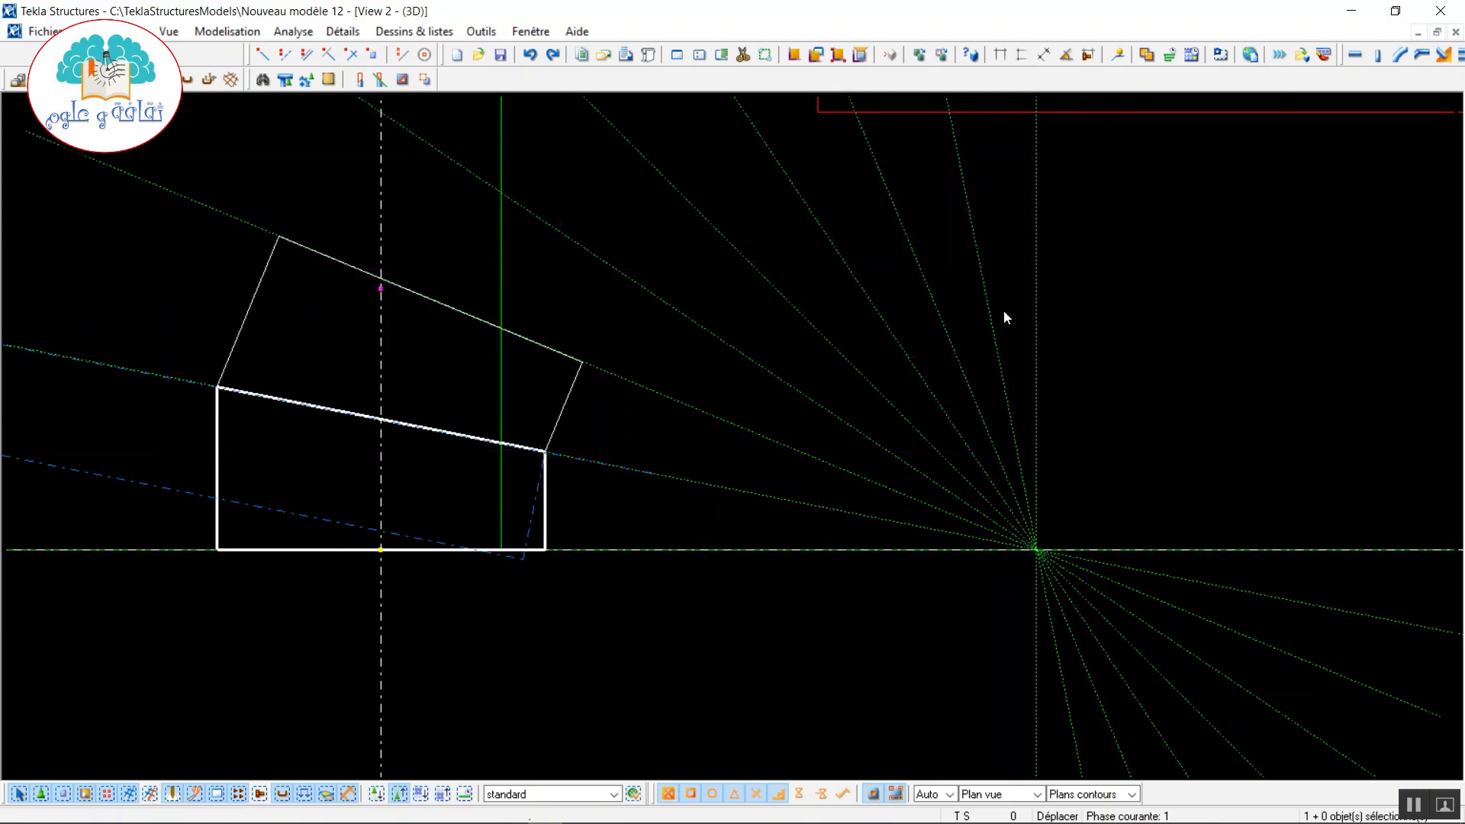
- Lengthen the second tube segment by moving its upper end point by the vector from its outer lower corner to its outer upper corner
{"action": "left_click", "coordinate": [270, 259]}
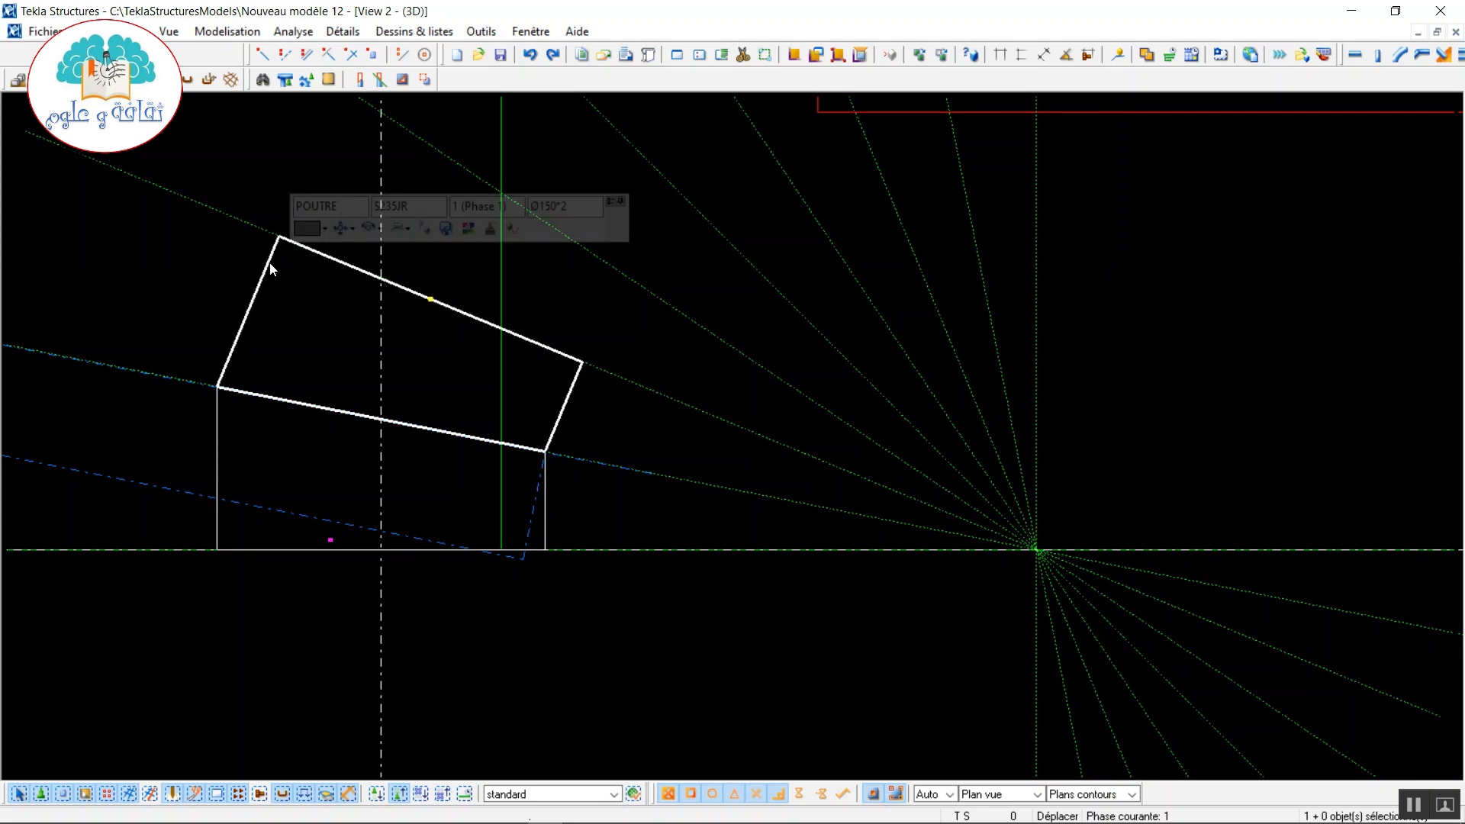
{"action": "left_click", "coordinate": [430, 299]}
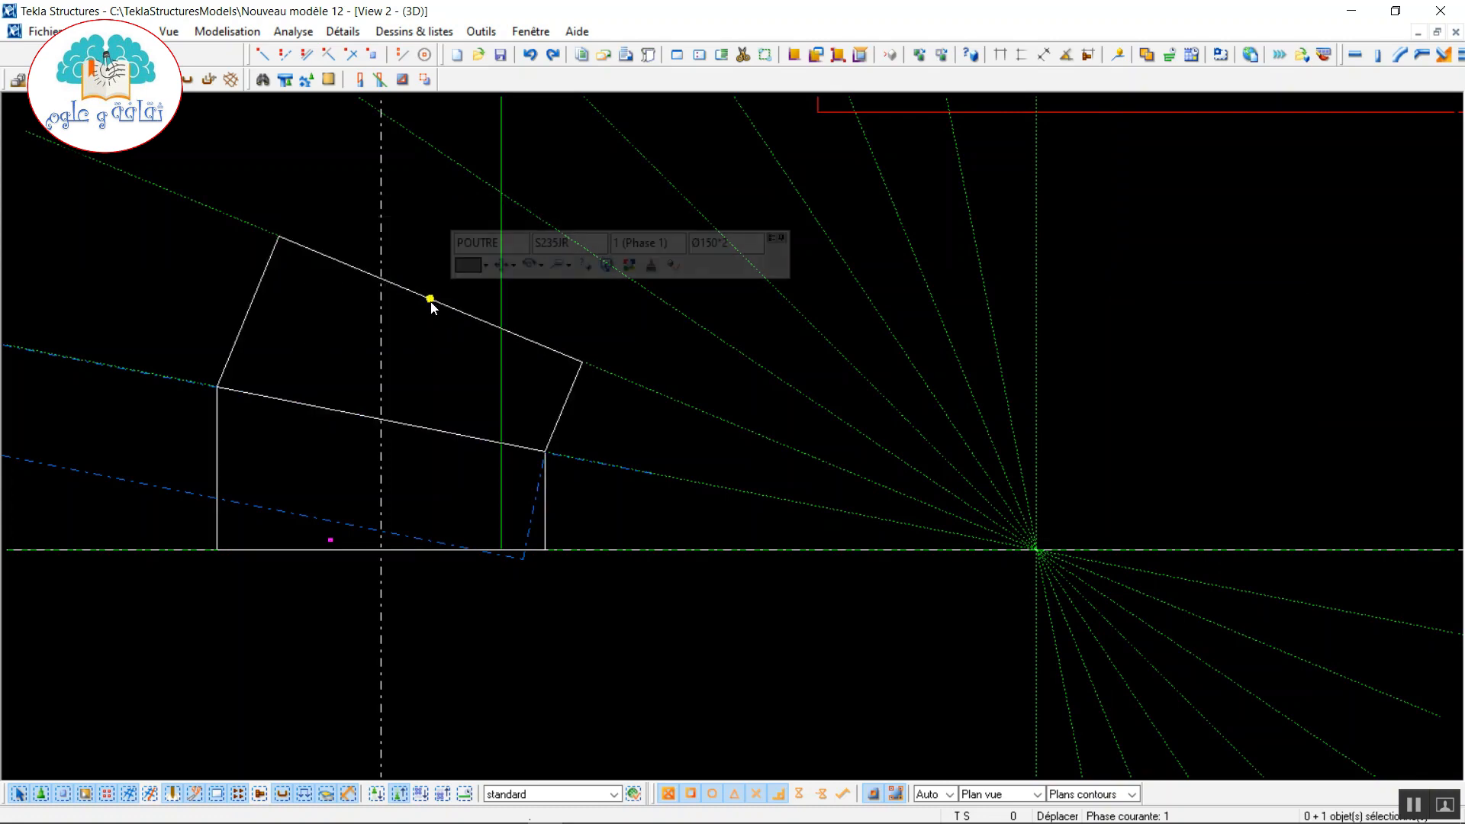
{"action": "right_click", "coordinate": [426, 333]}
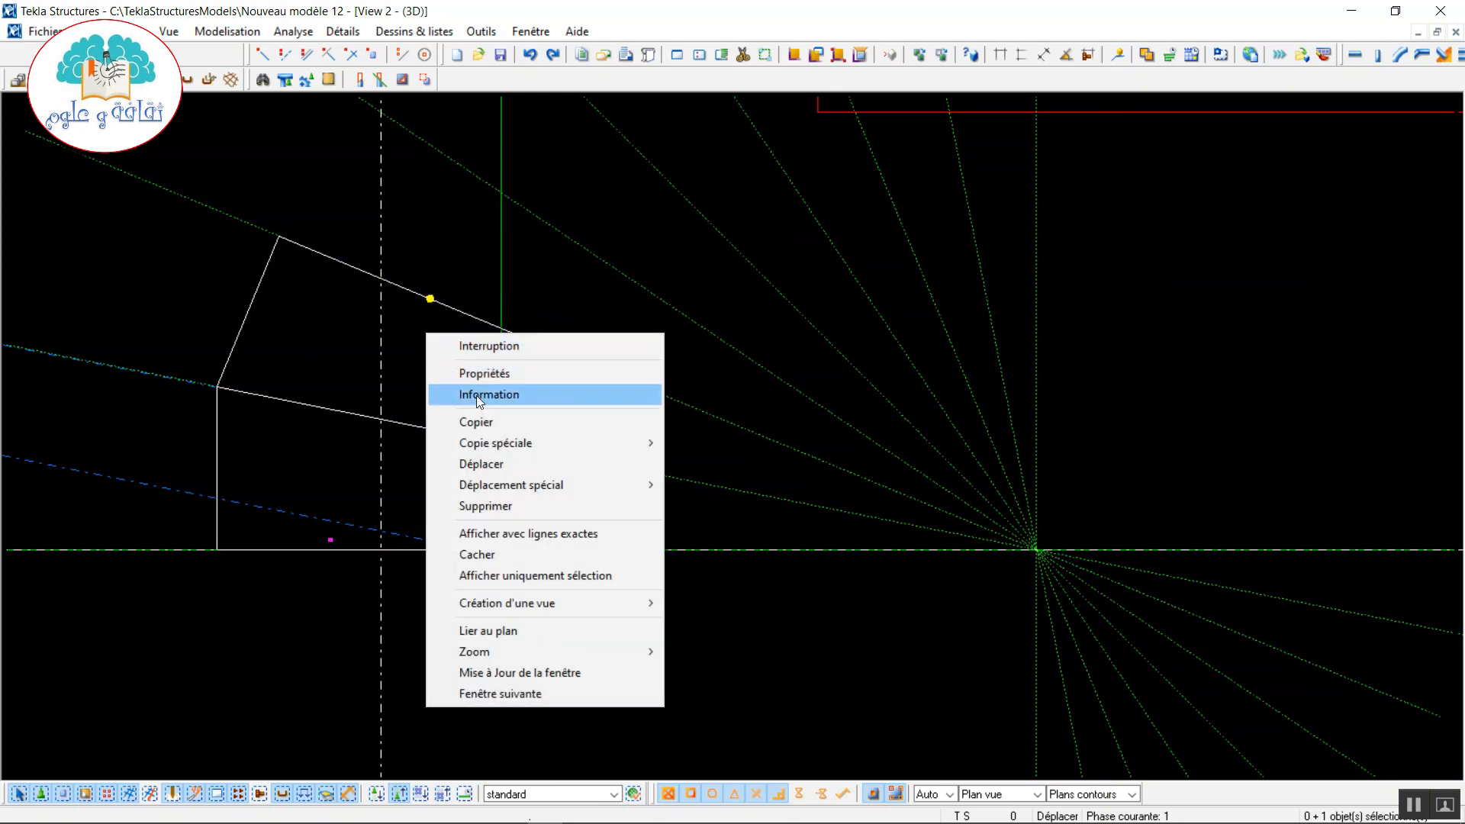
{"action": "left_click", "coordinate": [489, 465]}
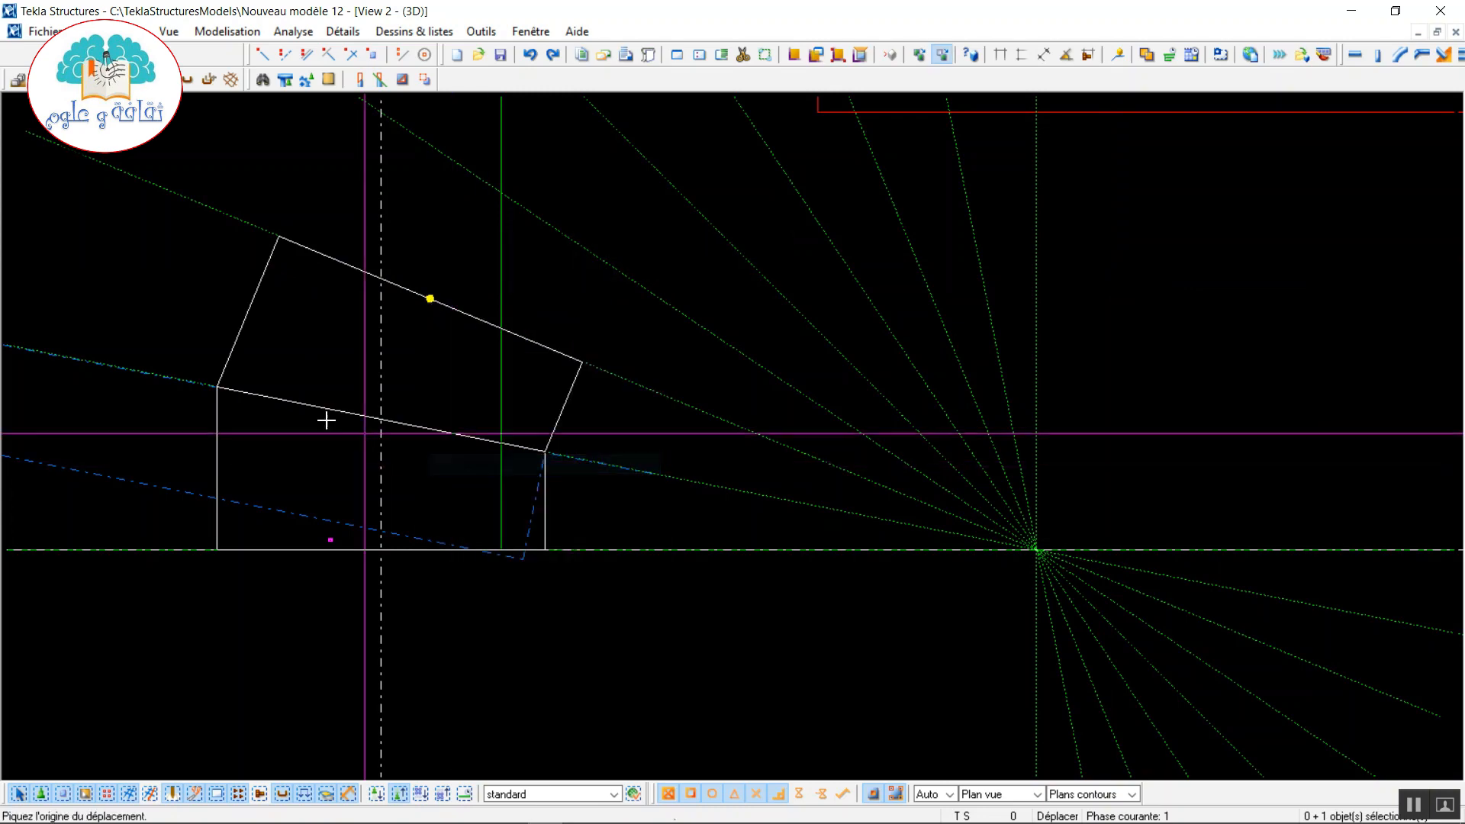
{"action": "left_click", "coordinate": [220, 388]}
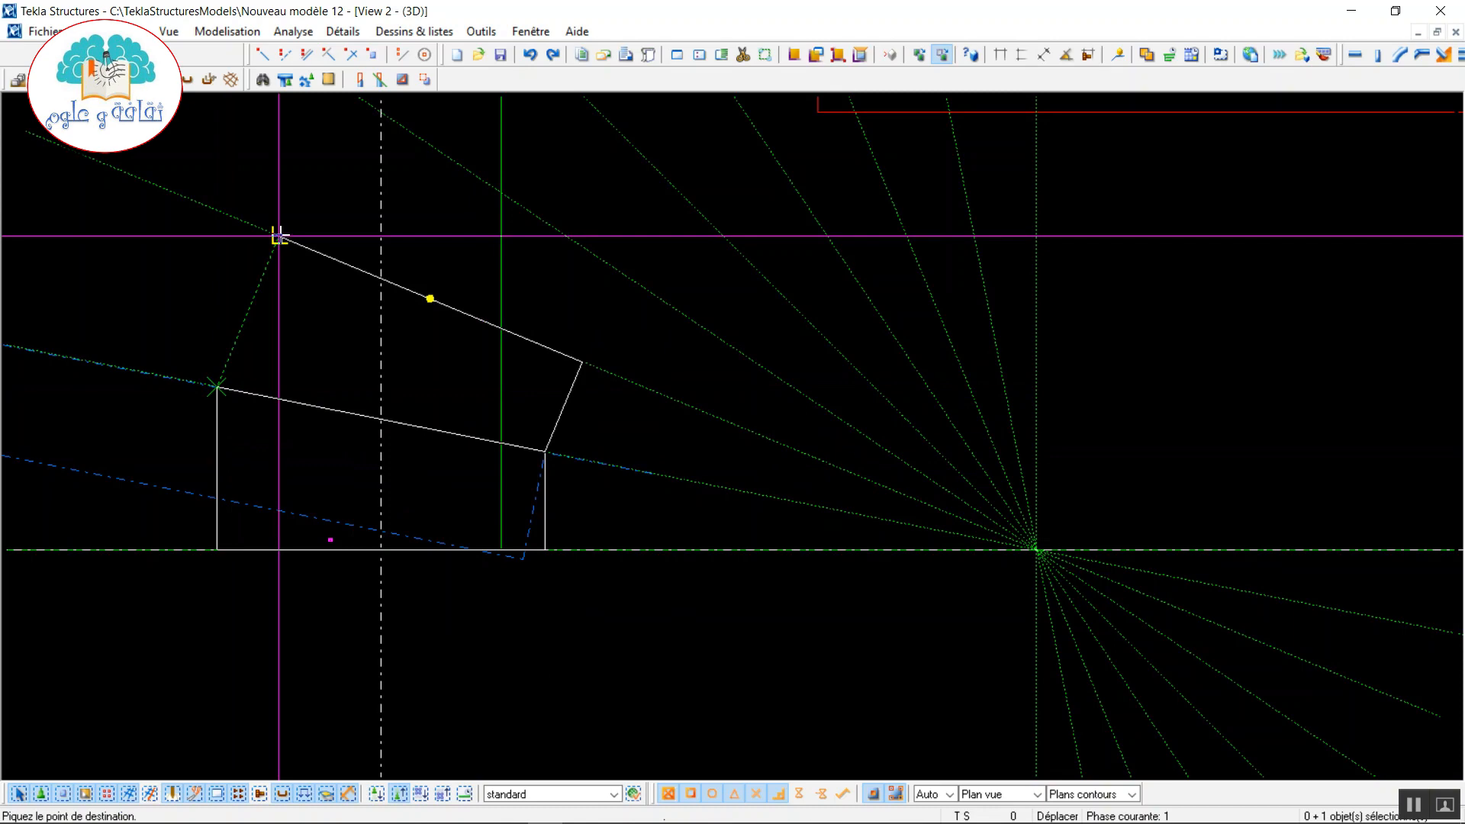
{"action": "left_click", "coordinate": [278, 235]}
{"action": "scroll", "coordinate": [314, 368], "scroll_direction": "down", "scroll_amount": 2}
{"action": "middle_click_drag", "start_coordinate": [327, 254], "coordinate": [385, 418]}
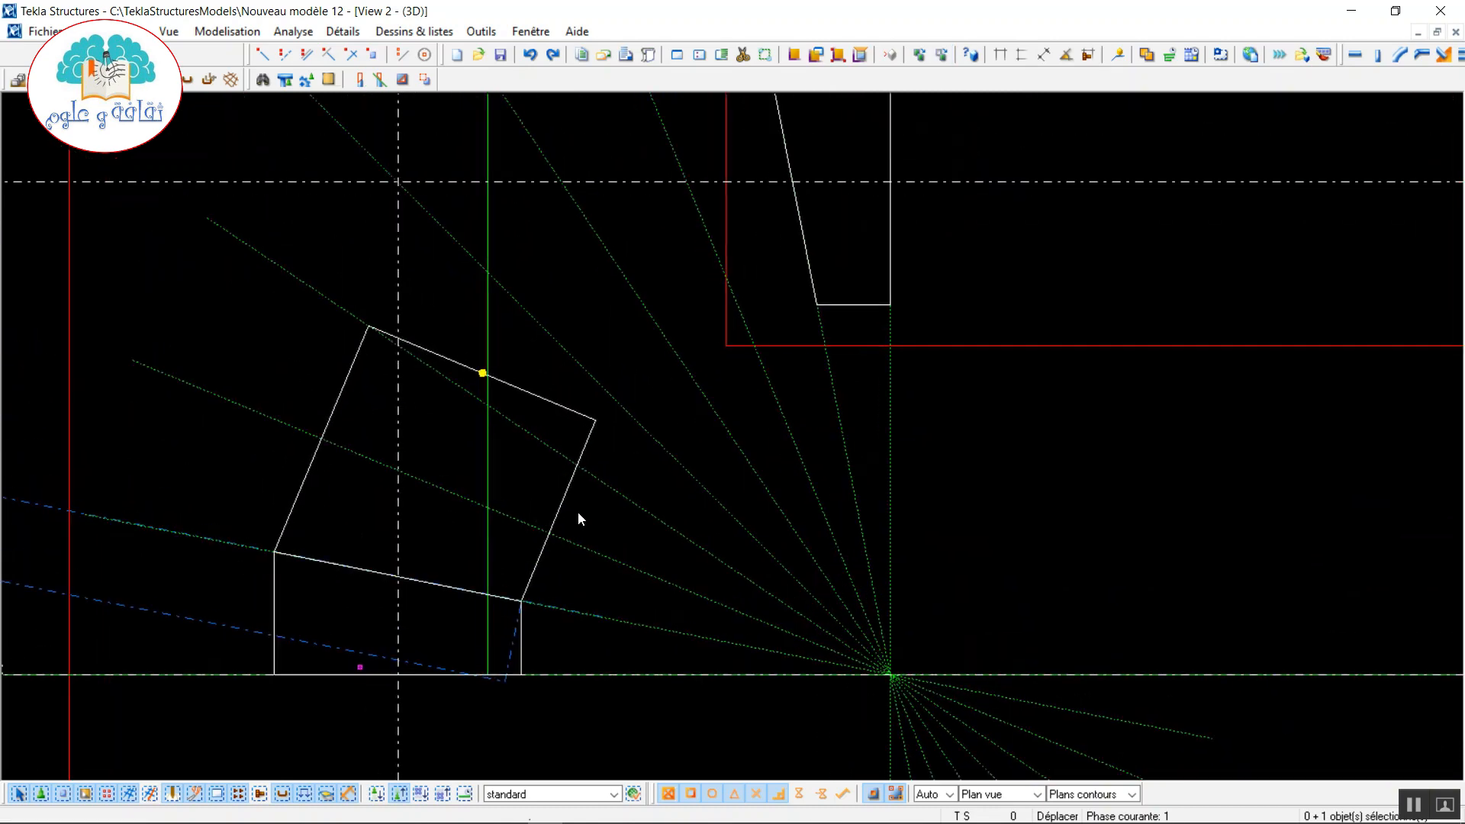
- Cut the second tube segment with a line along the third inclined construction line, removing the upper part, and redraw the view
{"action": "scroll", "coordinate": [578, 511], "scroll_direction": "up", "scroll_amount": 1}
{"action": "left_click", "coordinate": [380, 79]}
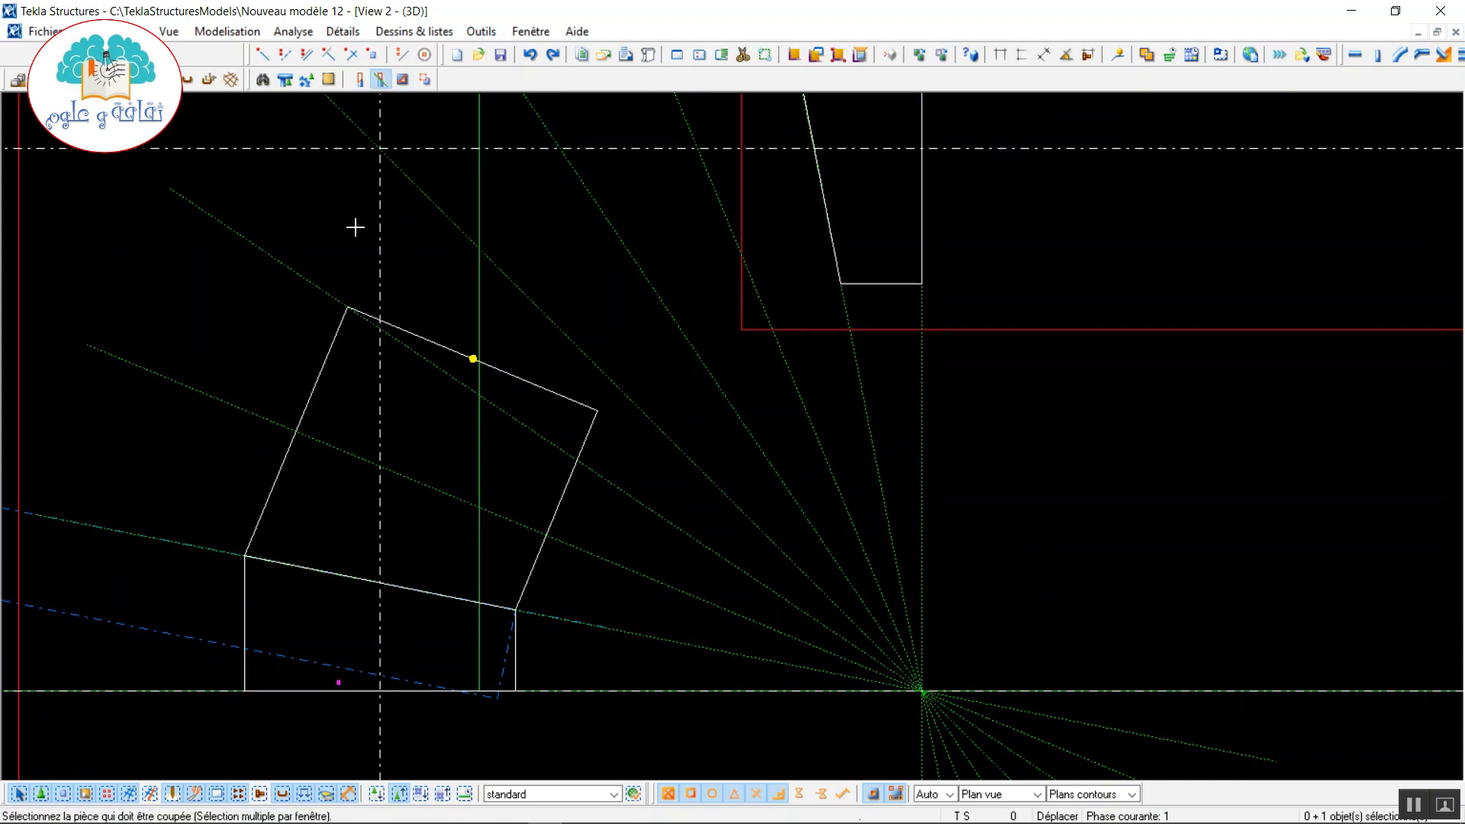
{"action": "left_click", "coordinate": [398, 323]}
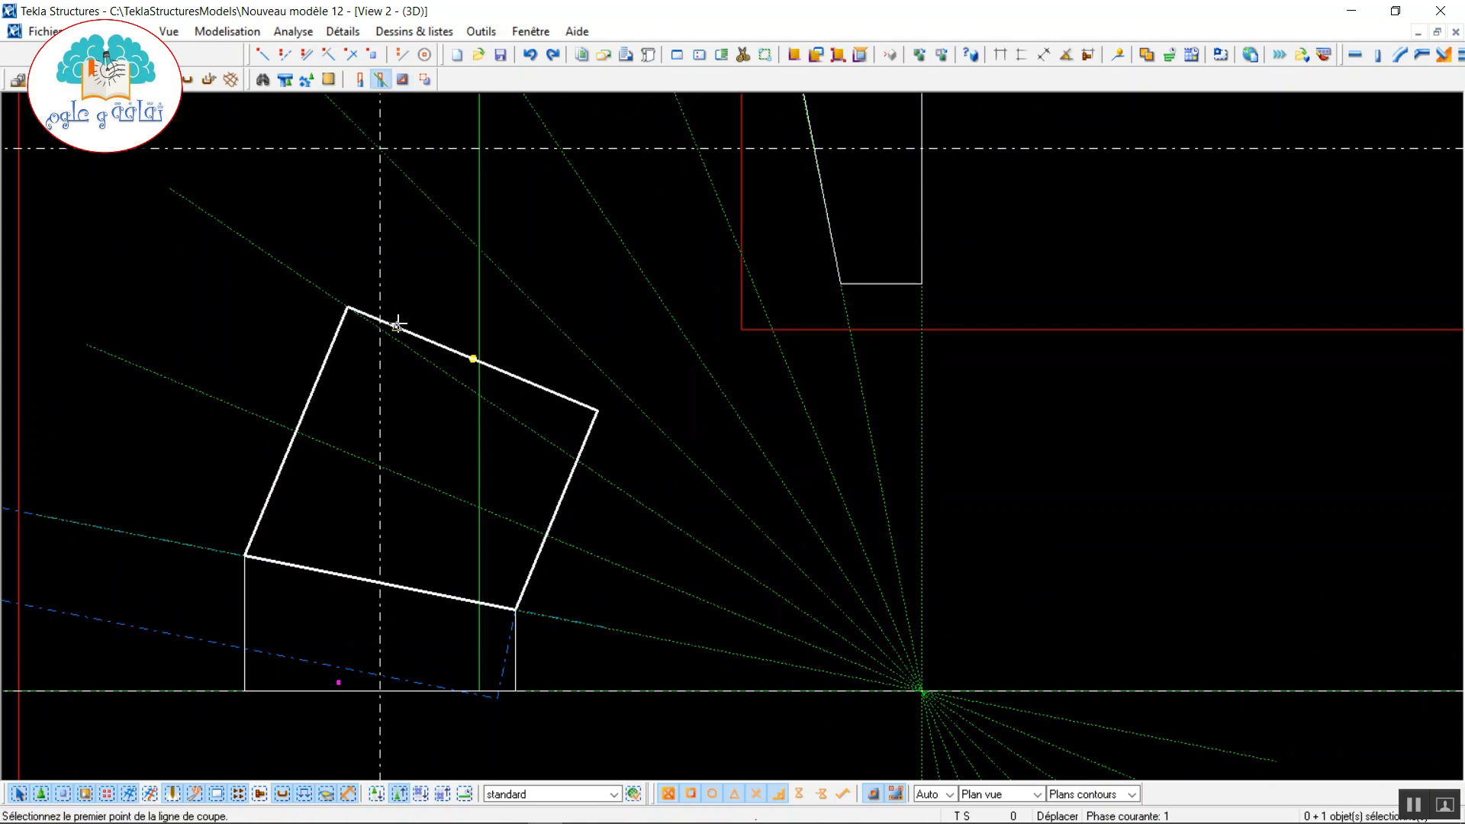
{"action": "scroll", "coordinate": [336, 296], "scroll_direction": "up", "scroll_amount": 1}
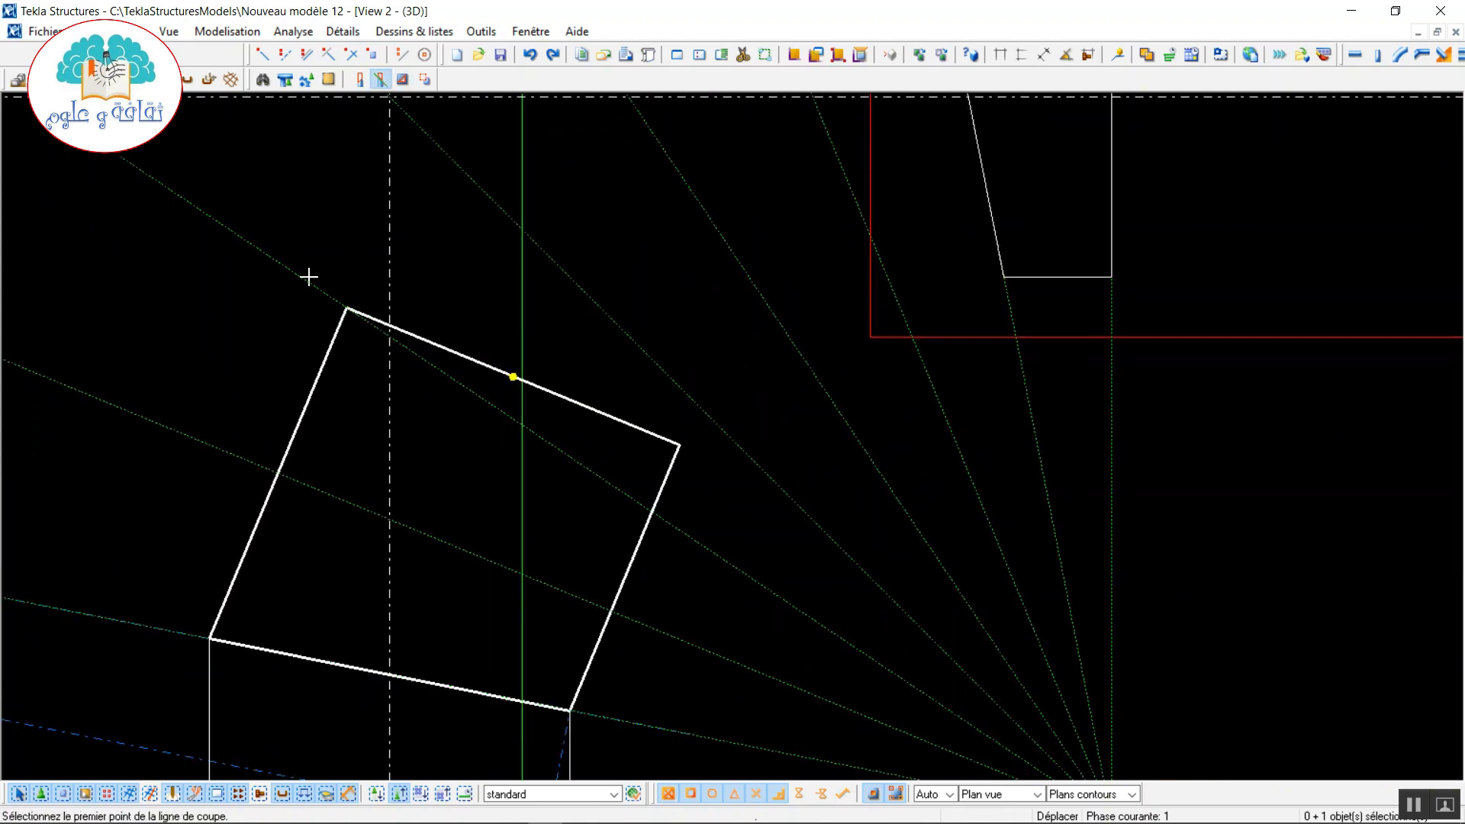
{"action": "left_click", "coordinate": [115, 156]}
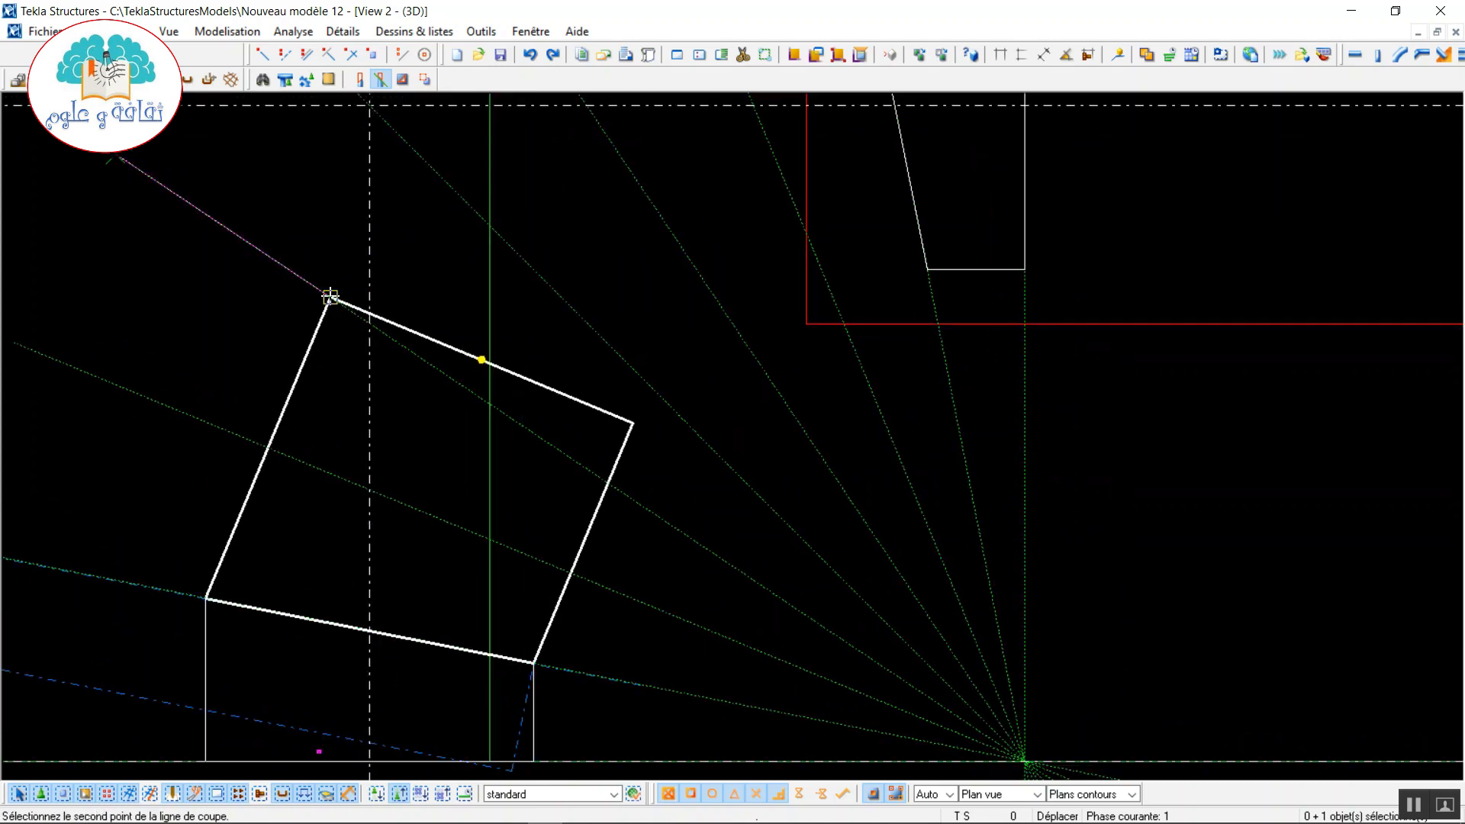
{"action": "left_click", "coordinate": [329, 299]}
{"action": "left_click", "coordinate": [416, 331]}
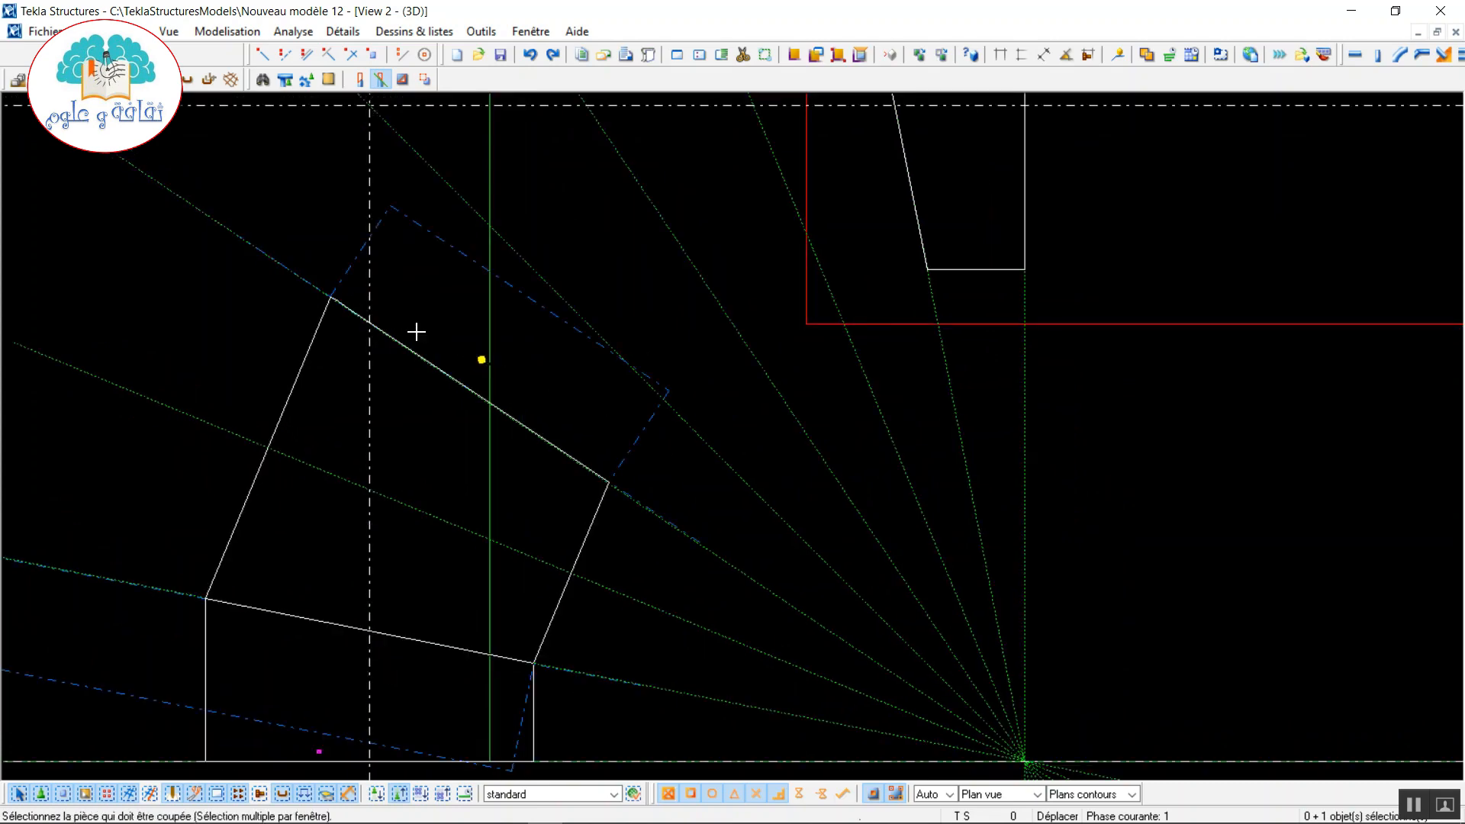
{"action": "right_click", "coordinate": [272, 206]}
{"action": "left_click", "coordinate": [296, 217]}
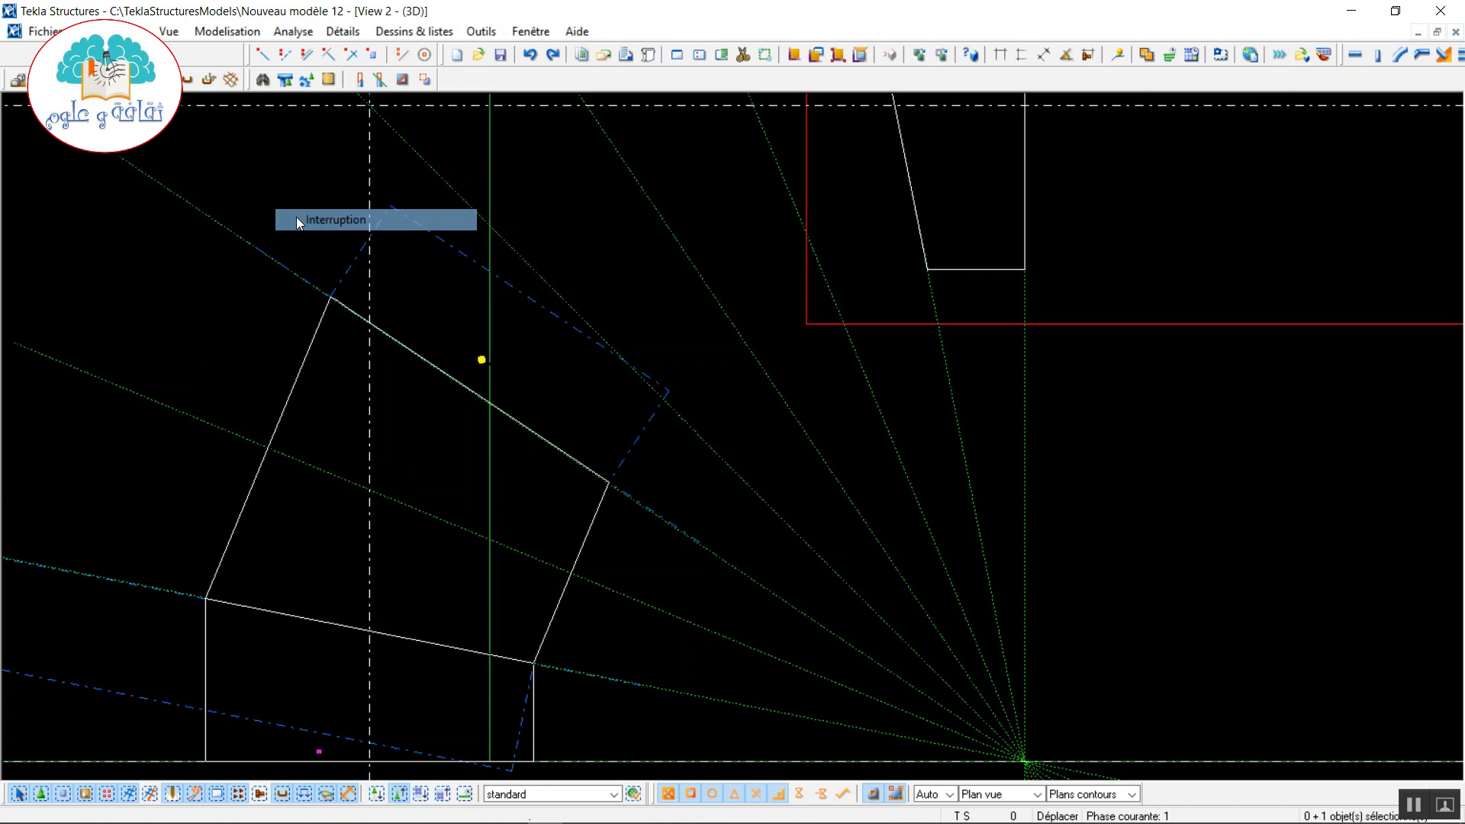
{"action": "right_click", "coordinate": [299, 168]}
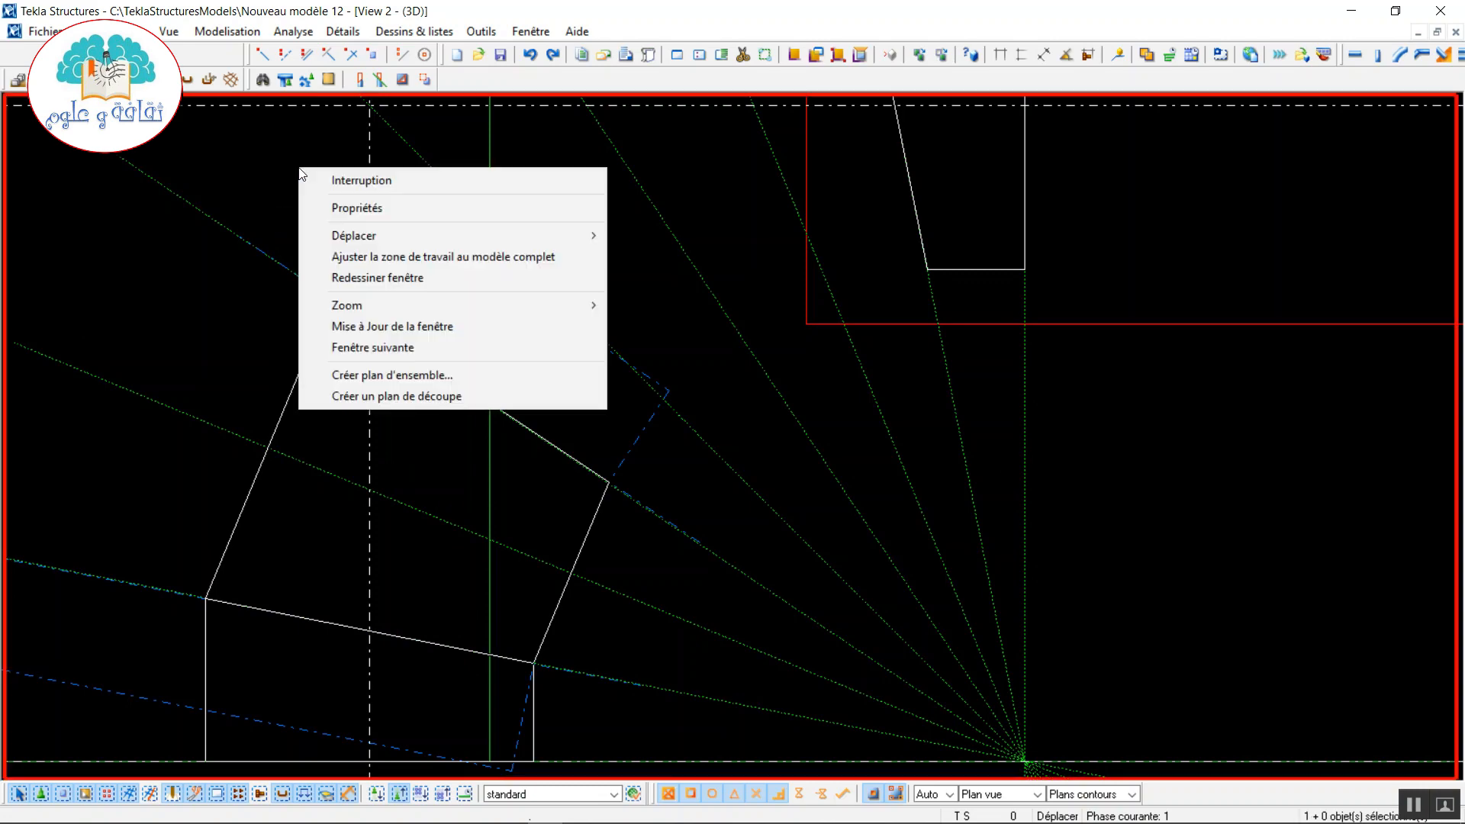
{"action": "left_click", "coordinate": [355, 277]}
- Mirror-copy the second segment about the third inclined construction line, from the line's outer end to the cut corner, at -33.75°, and redraw the view
{"action": "left_click", "coordinate": [305, 364]}
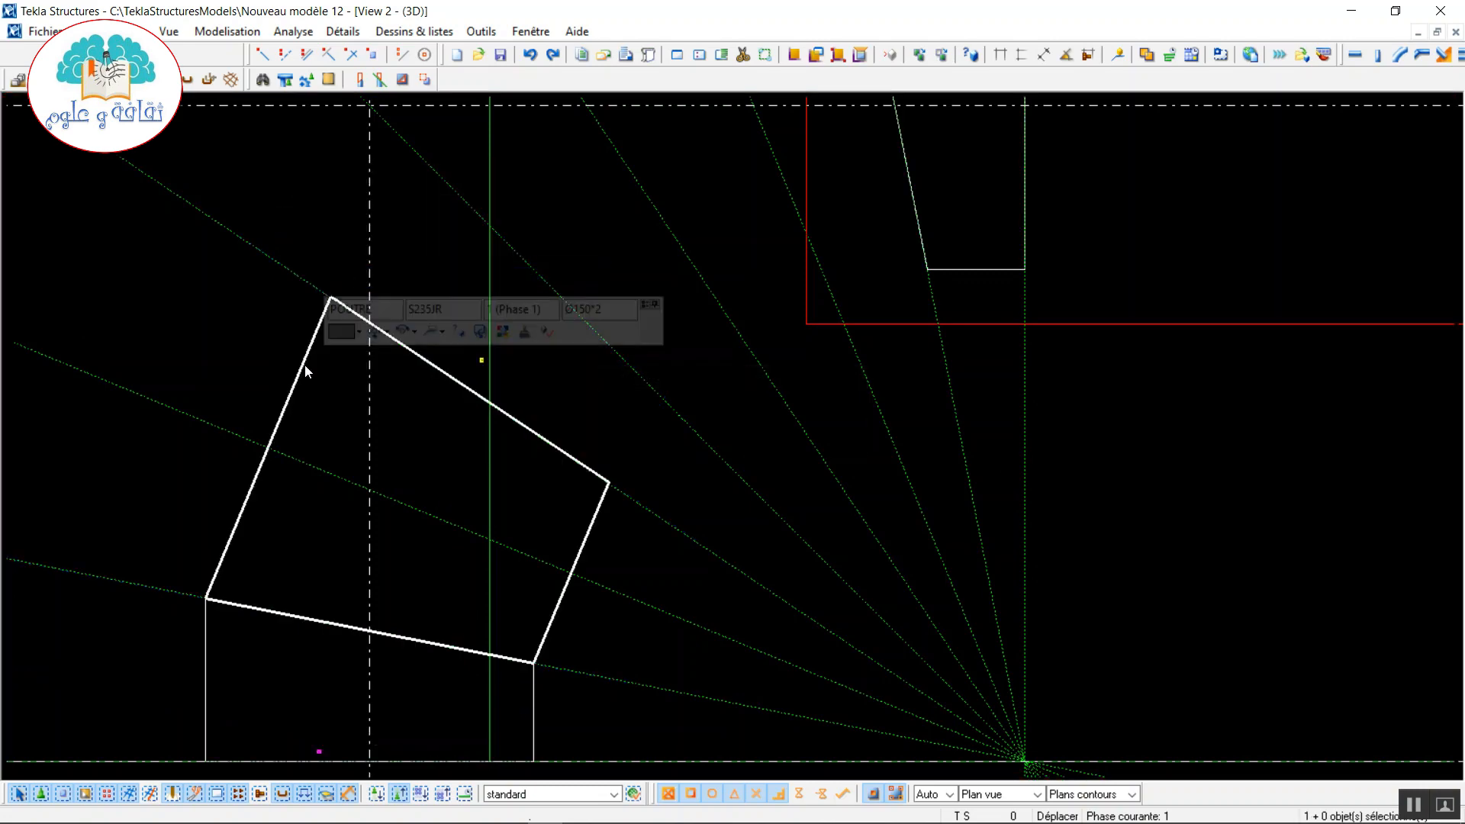
{"action": "right_click", "coordinate": [304, 365]}
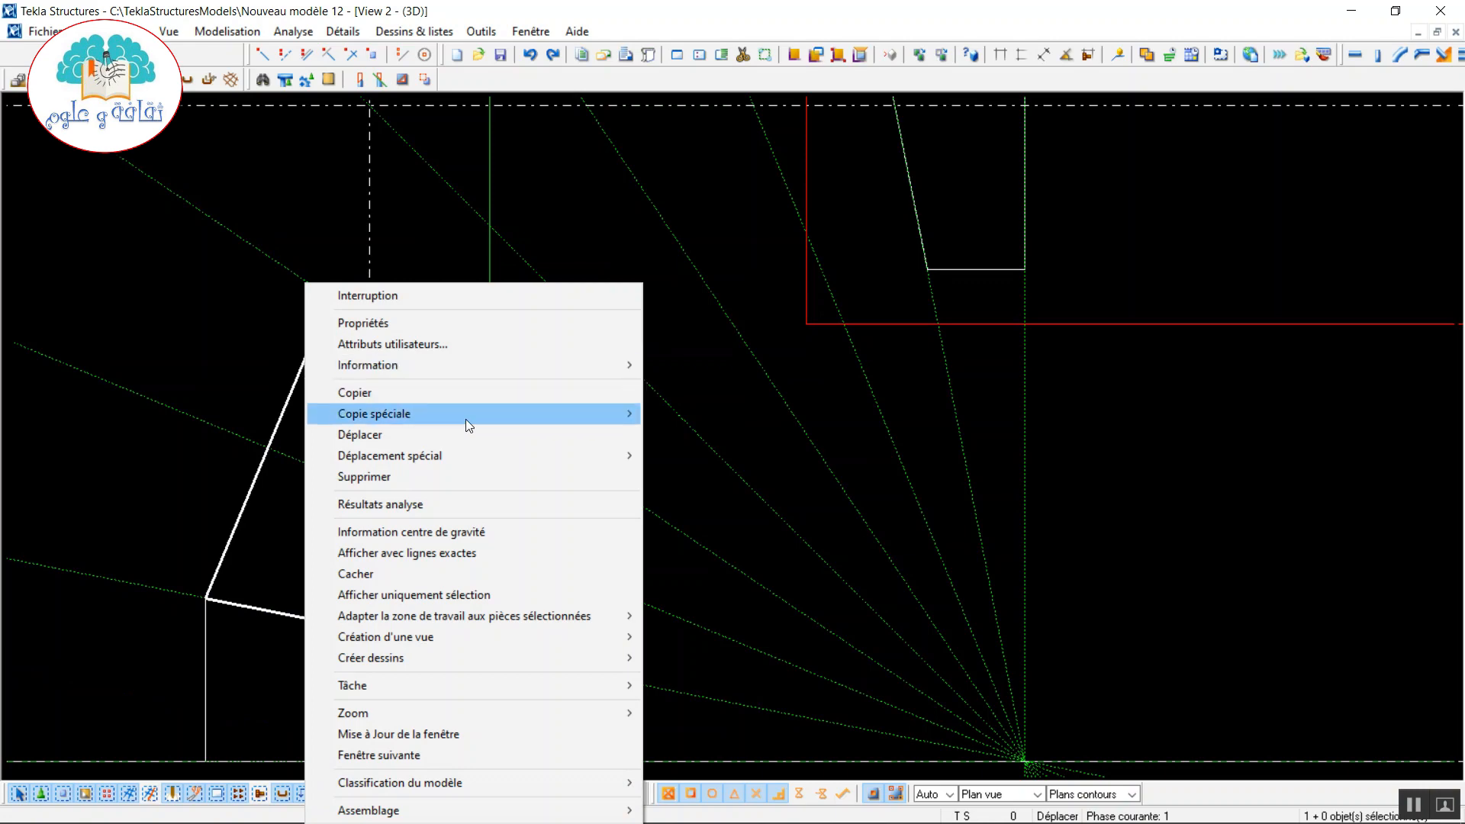
{"action": "mouse_move", "coordinate": [478, 419]}
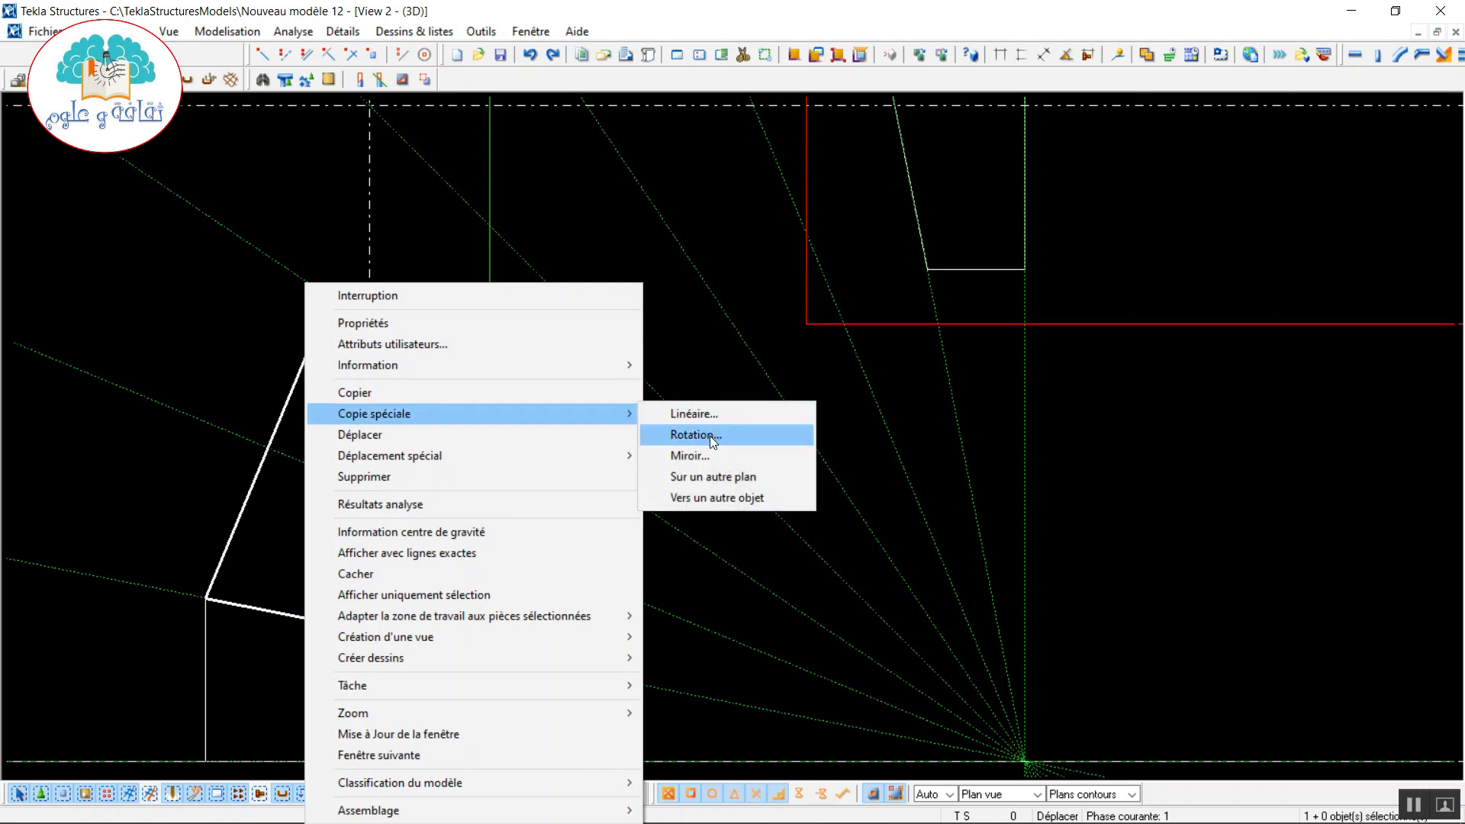
{"action": "left_click", "coordinate": [690, 455]}
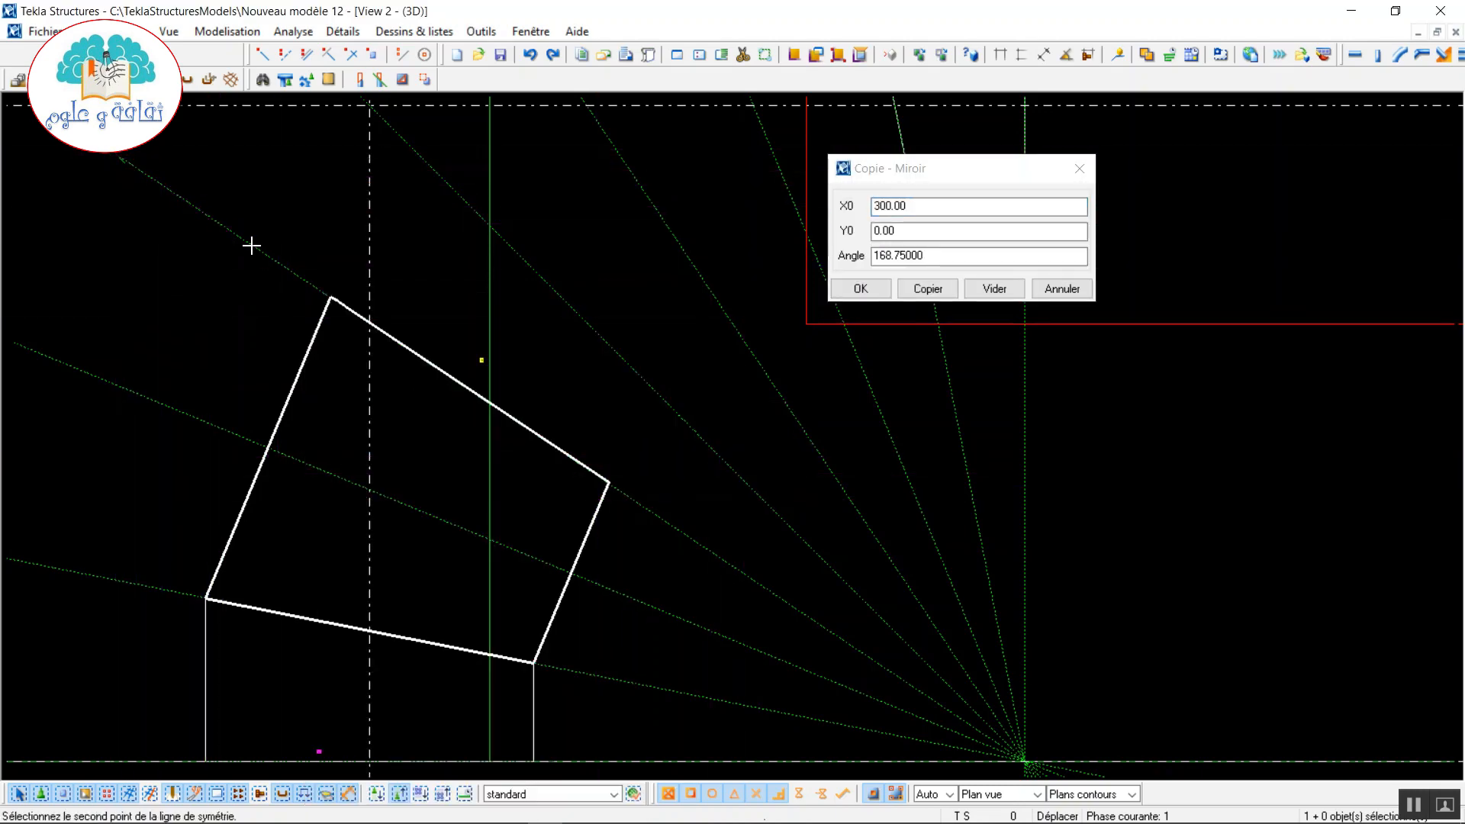
{"action": "left_click", "coordinate": [330, 296]}
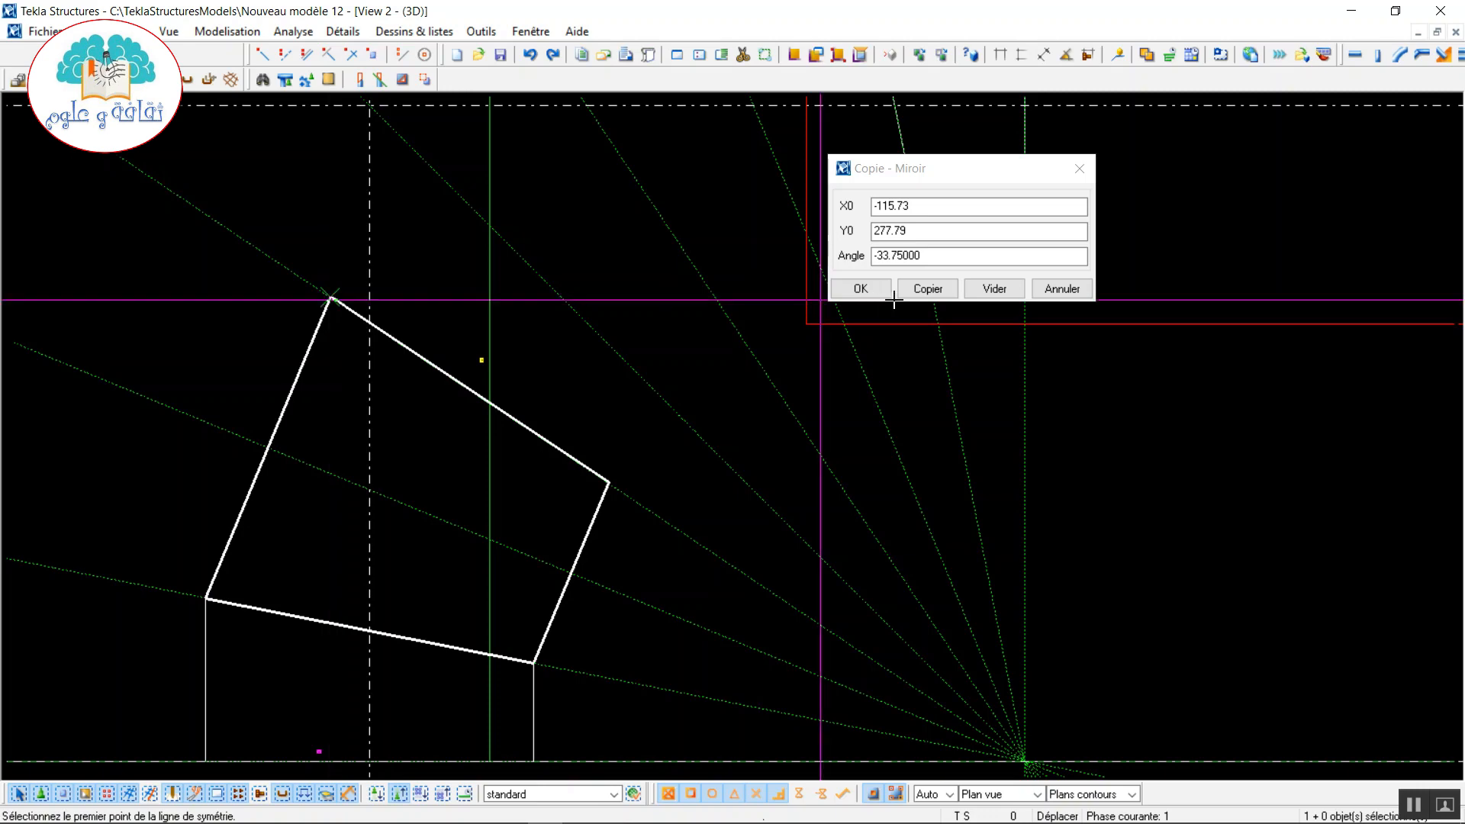
{"action": "left_click", "coordinate": [927, 290]}
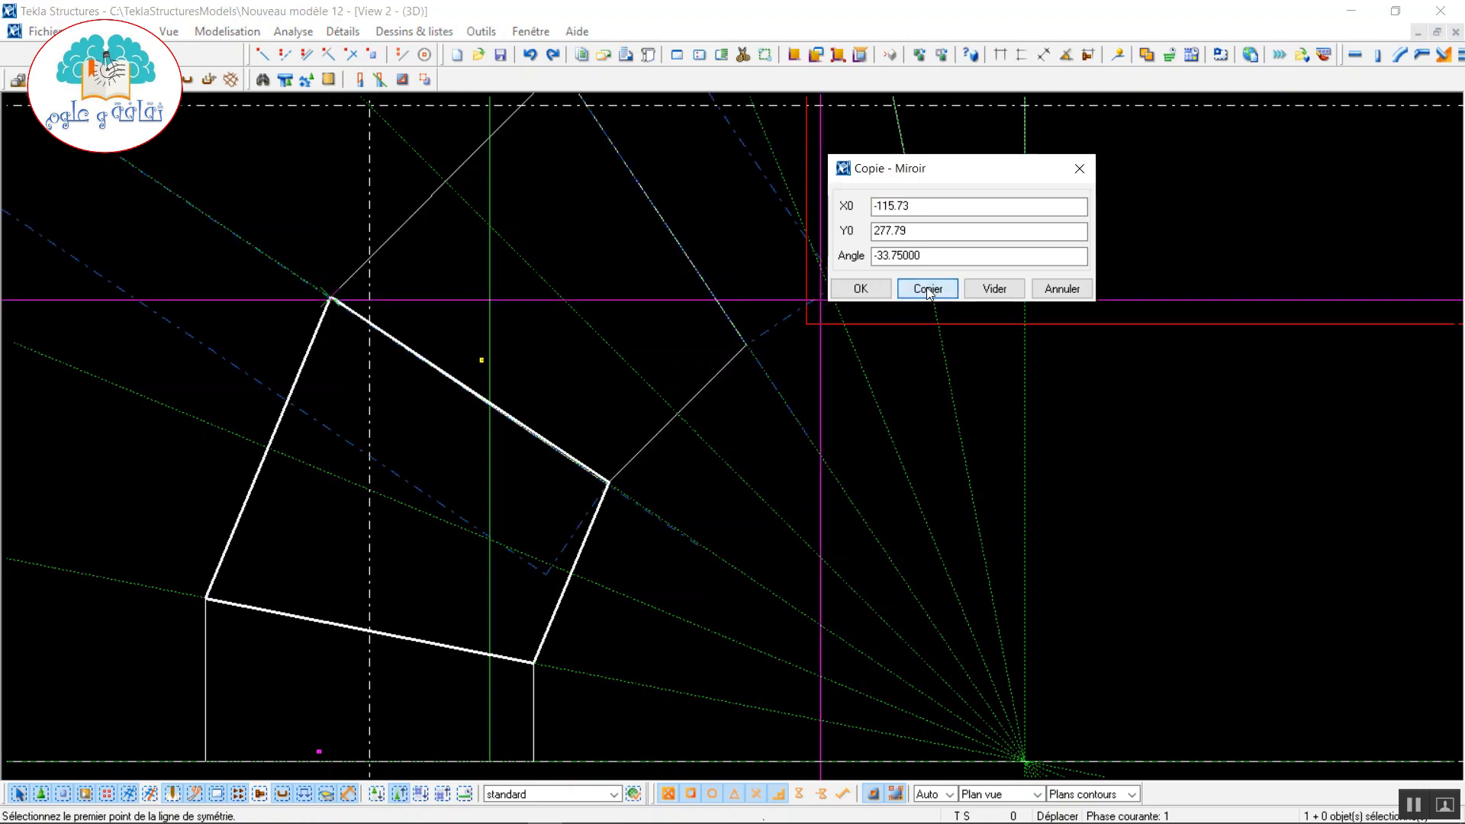
{"action": "left_click", "coordinate": [1060, 289]}
{"action": "right_click", "coordinate": [1145, 259]}
{"action": "left_click", "coordinate": [1224, 253]}
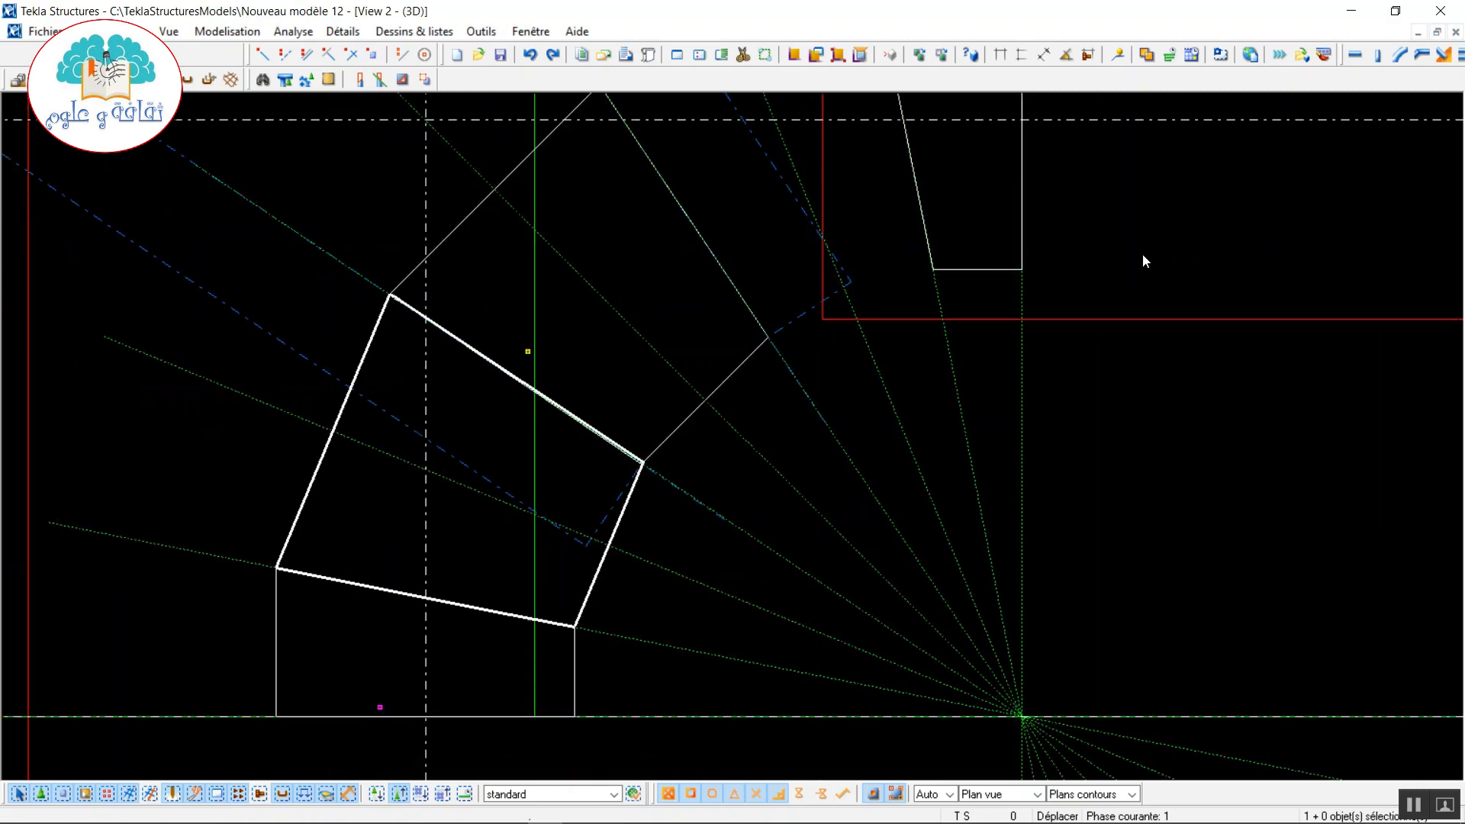
{"action": "right_click", "coordinate": [1151, 247]}
{"action": "left_click", "coordinate": [1197, 360]}
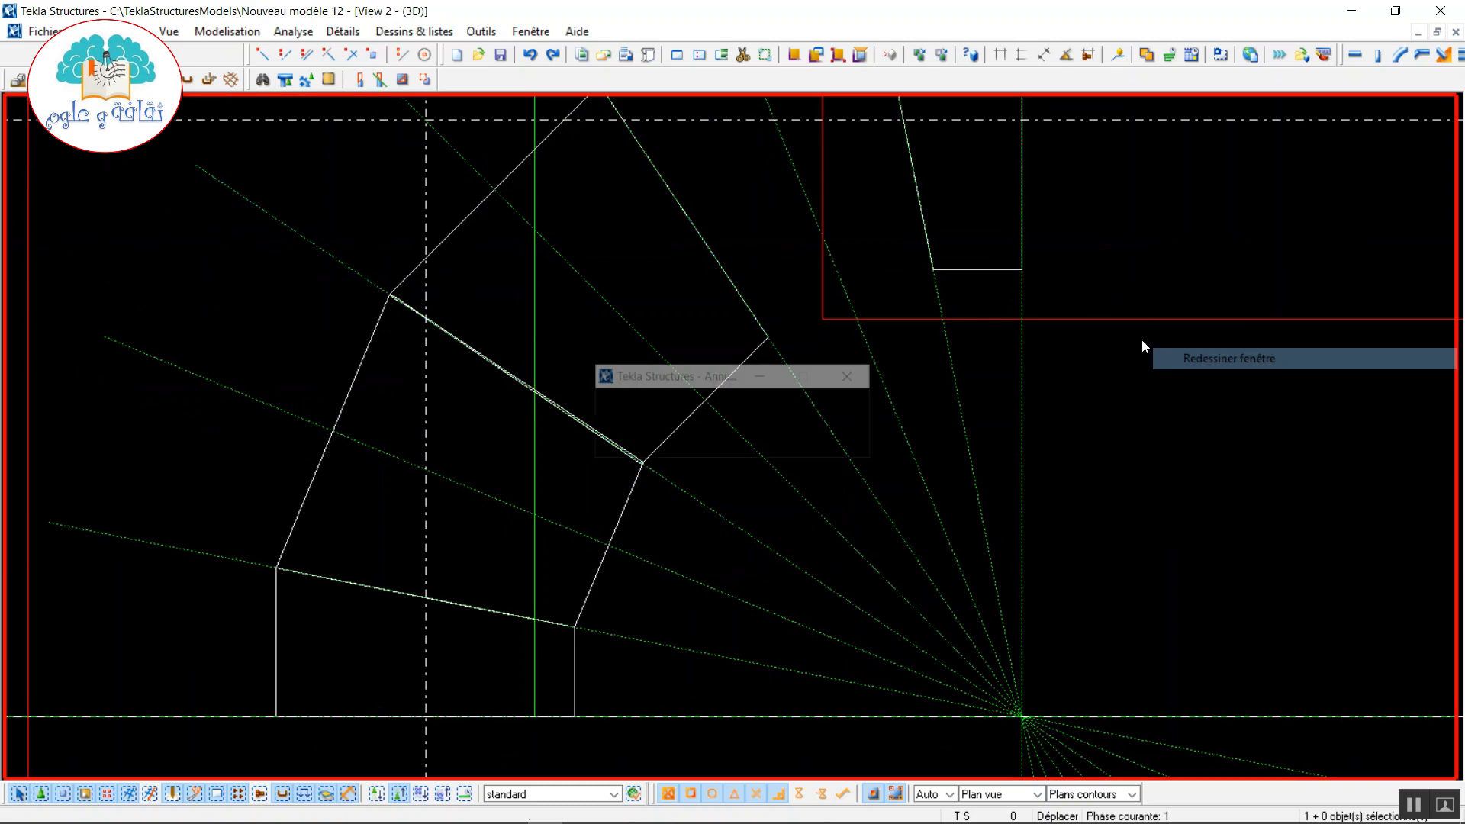
- Mirror-copy the third segment about the fifth inclined construction line, from the segment's outer corner to the line's outer end, and redraw the view
{"action": "scroll", "coordinate": [631, 246], "scroll_direction": "down", "scroll_amount": 2}
{"action": "scroll", "coordinate": [579, 195], "scroll_direction": "up", "scroll_amount": 1}
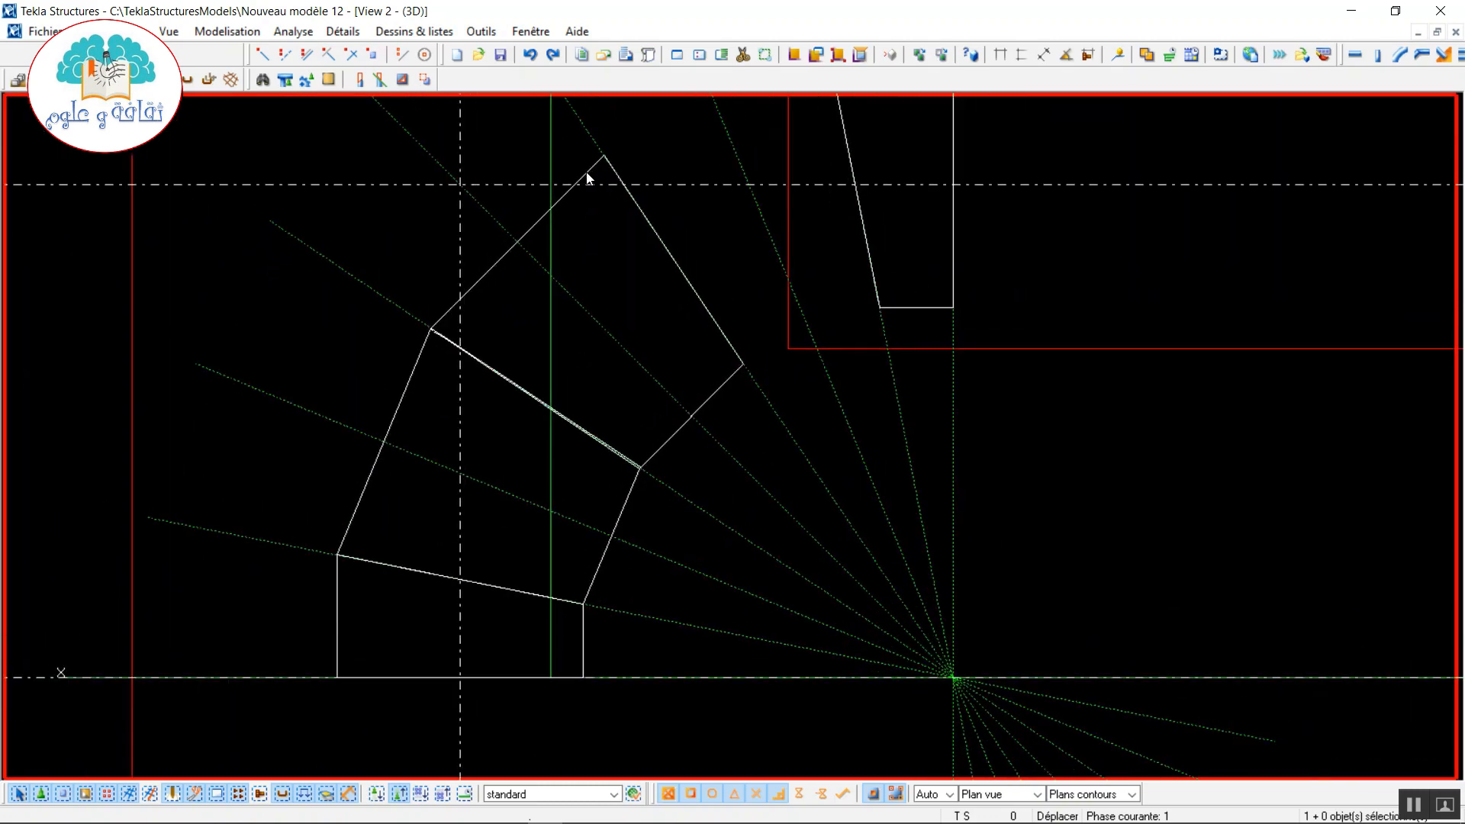
{"action": "left_click", "coordinate": [587, 176]}
{"action": "right_click", "coordinate": [589, 171]}
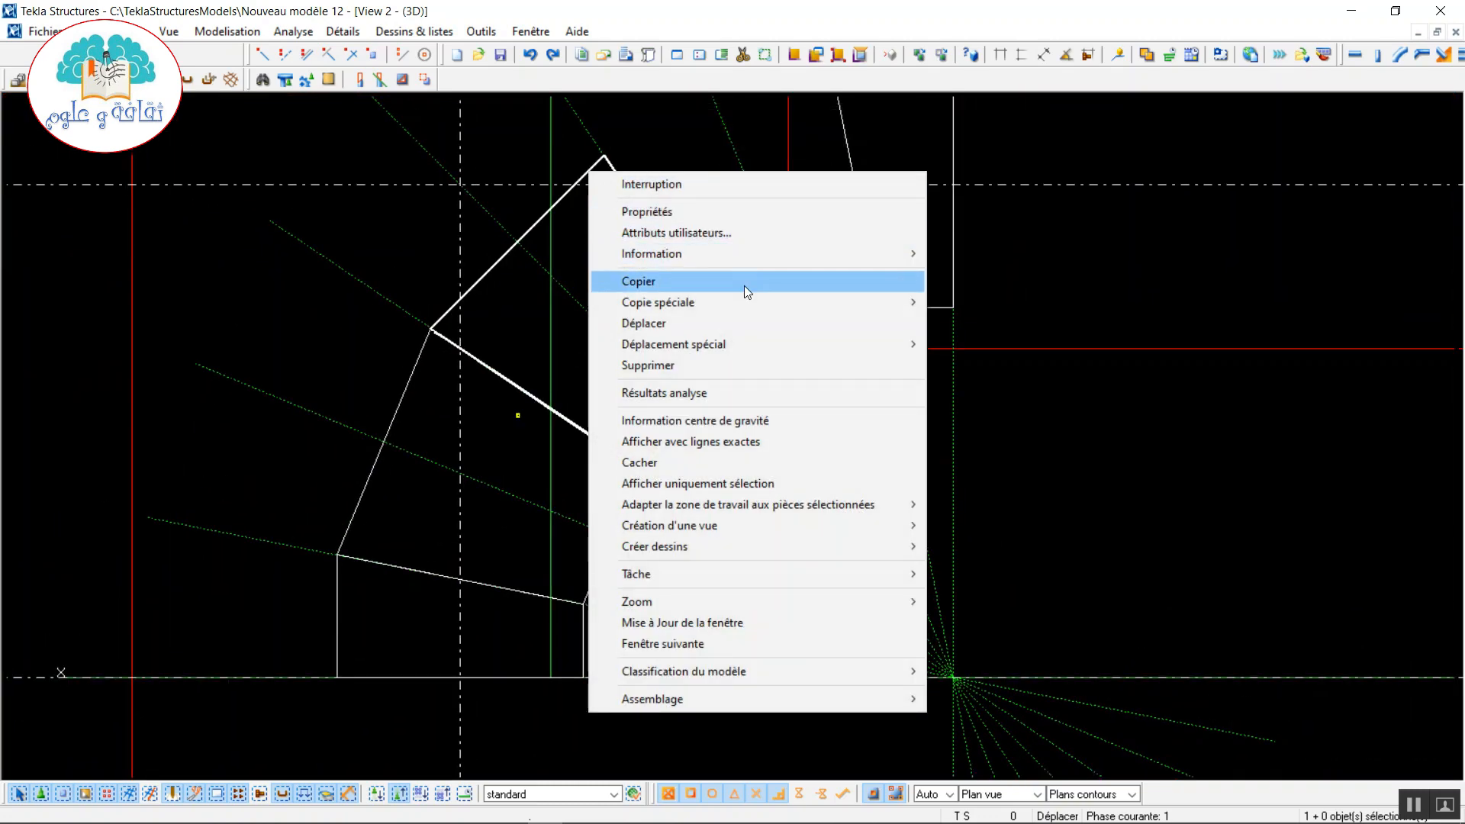
{"action": "mouse_move", "coordinate": [744, 301]}
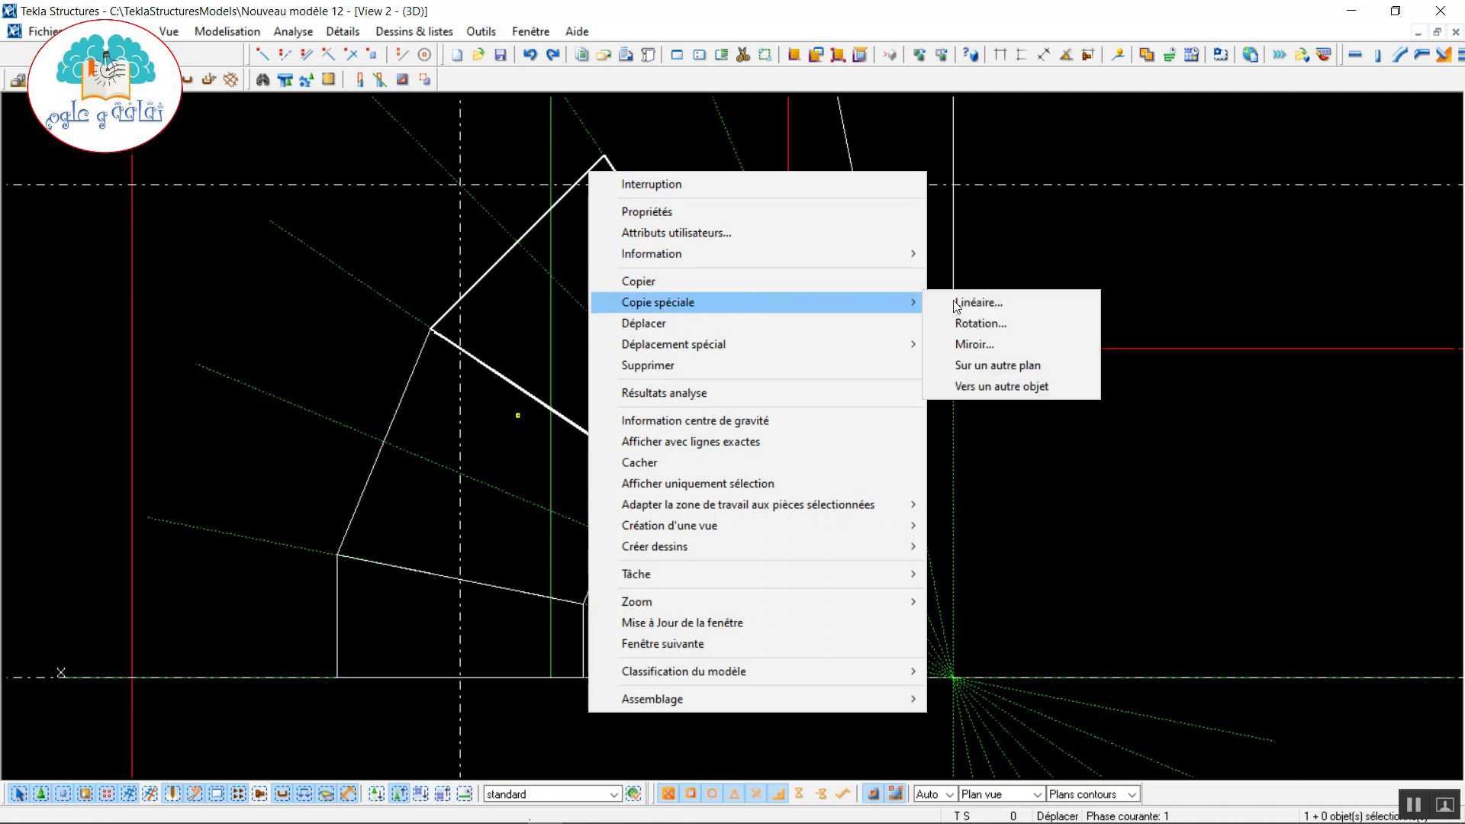
{"action": "left_click", "coordinate": [1013, 342]}
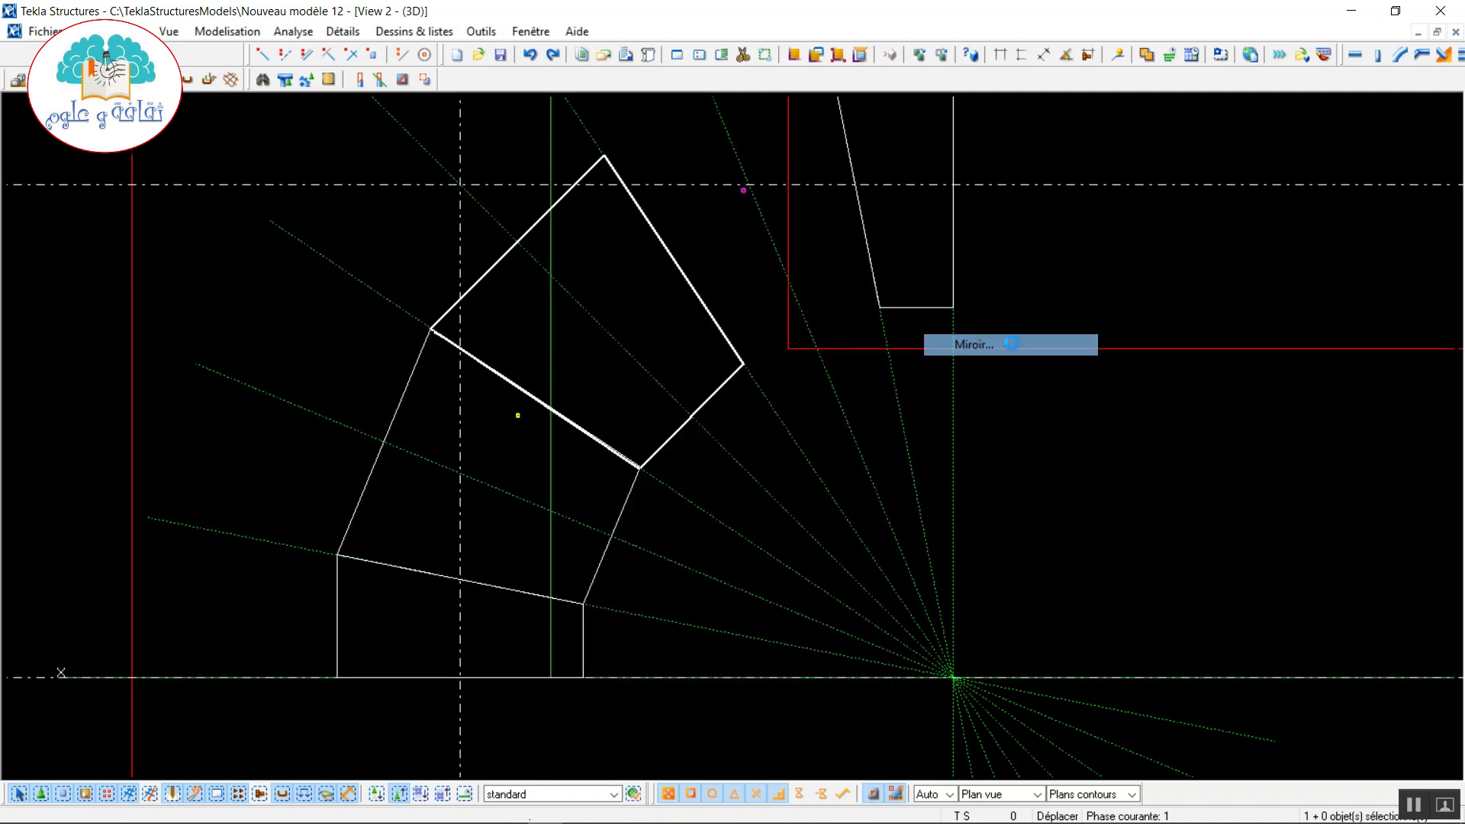
{"action": "left_click", "coordinate": [604, 156]}
{"action": "middle_click_drag", "start_coordinate": [631, 204], "coordinate": [711, 400]}
{"action": "left_click", "coordinate": [577, 192]}
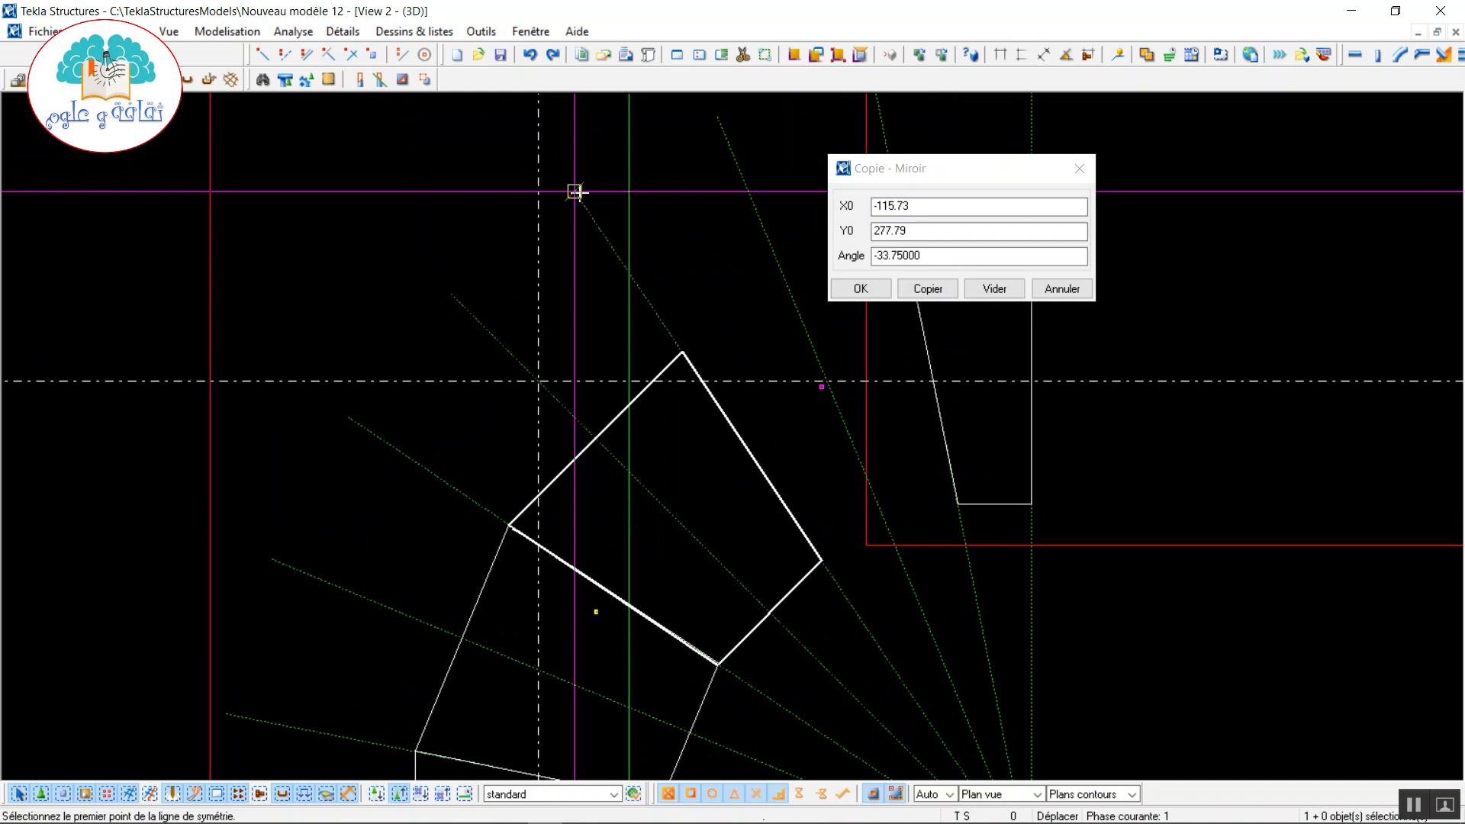
{"action": "left_click", "coordinate": [928, 288]}
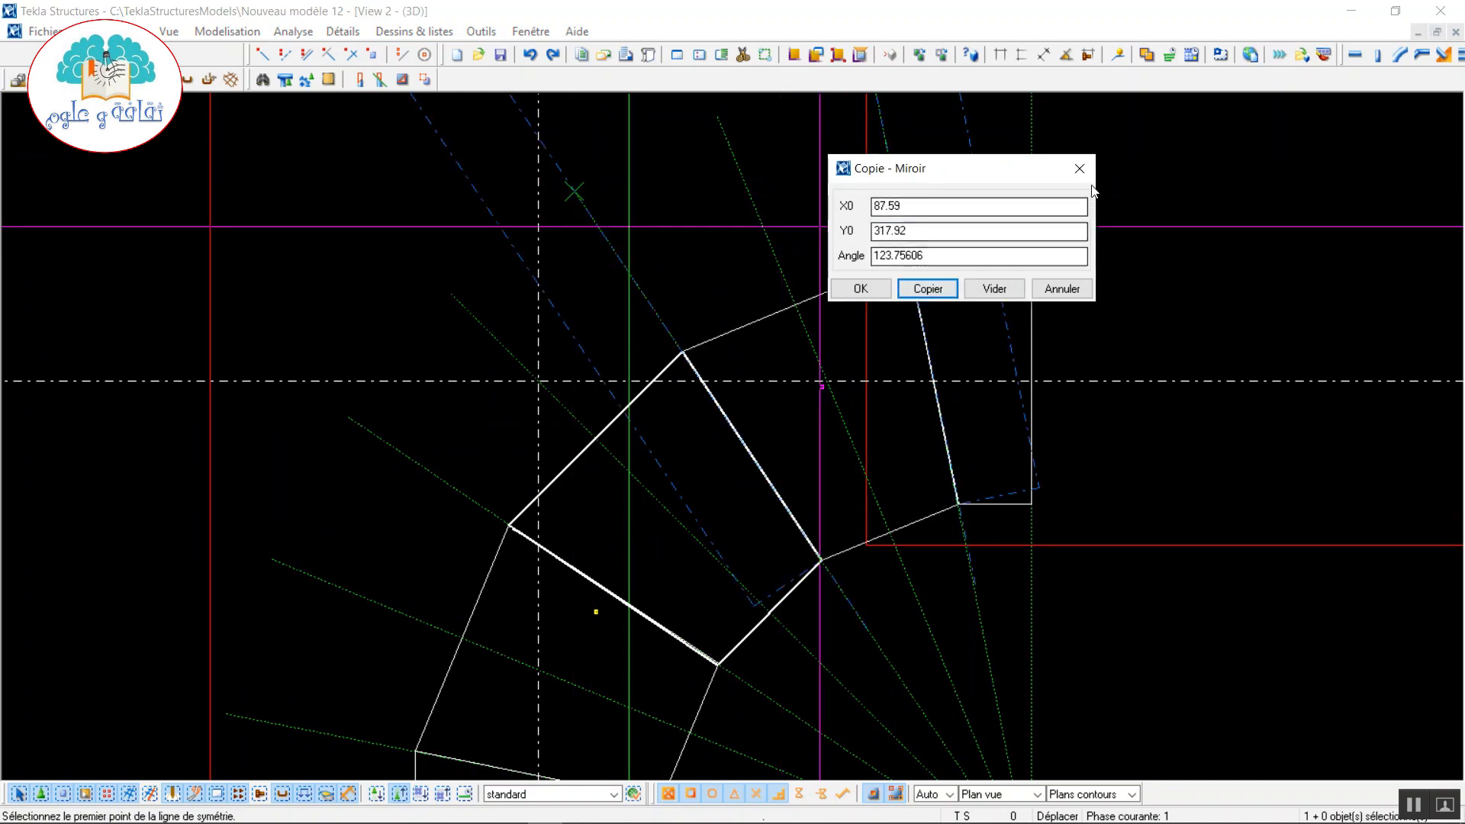
{"action": "left_click", "coordinate": [1079, 168]}
{"action": "right_click", "coordinate": [1110, 147]}
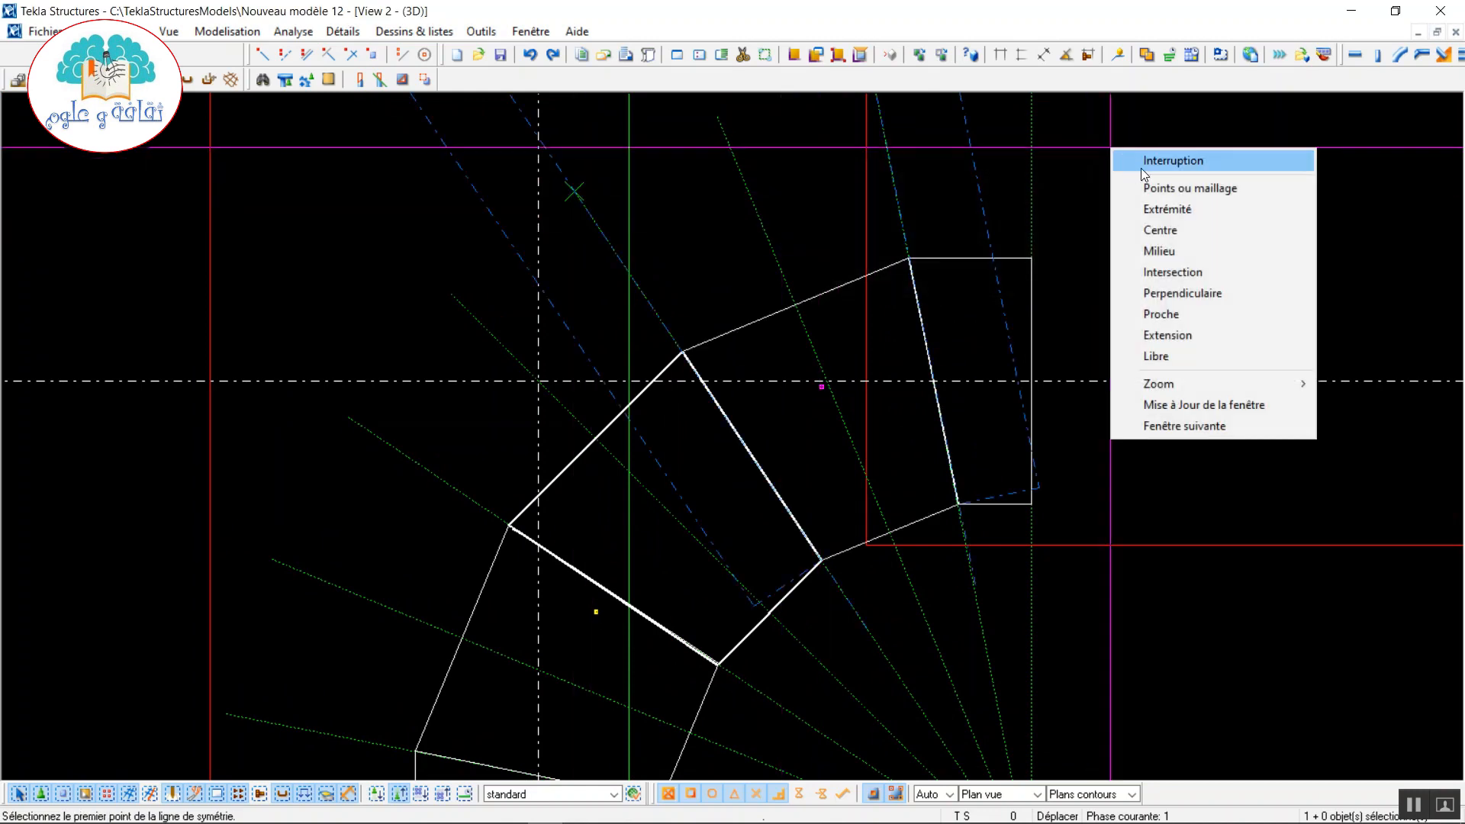
{"action": "left_click", "coordinate": [1141, 164]}
{"action": "right_click", "coordinate": [1142, 195]}
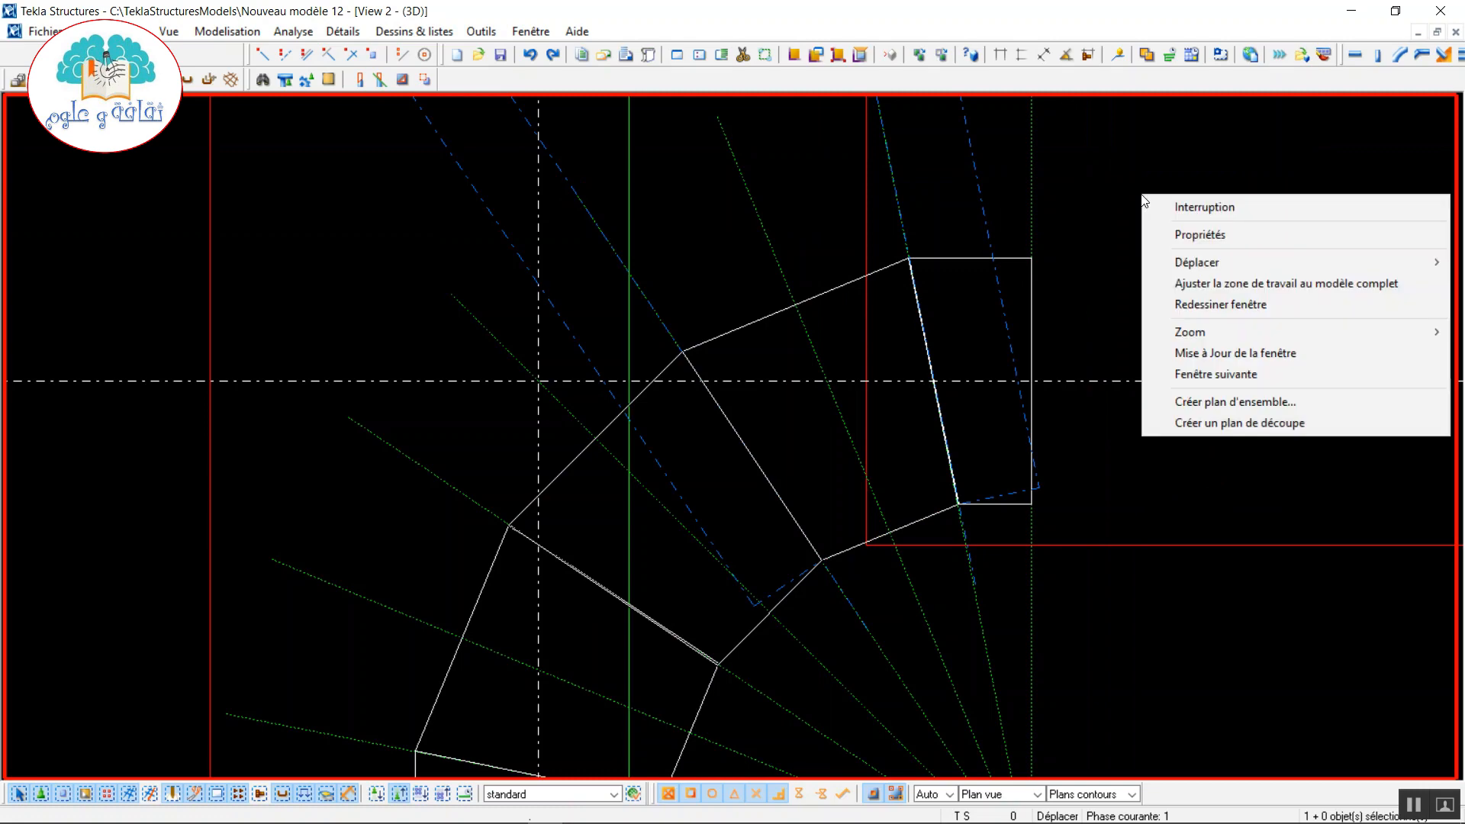
{"action": "left_click", "coordinate": [1204, 302]}
- Start a new beam and set its profile to D175, keeping material S235JR
{"action": "scroll", "coordinate": [1122, 344], "scroll_direction": "down", "scroll_amount": 3}
{"action": "middle_click_drag", "start_coordinate": [1118, 382], "coordinate": [723, 267]}
{"action": "middle_click_drag", "start_coordinate": [368, 456], "coordinate": [716, 340]}
{"action": "scroll", "coordinate": [691, 360], "scroll_direction": "up", "scroll_amount": 5}
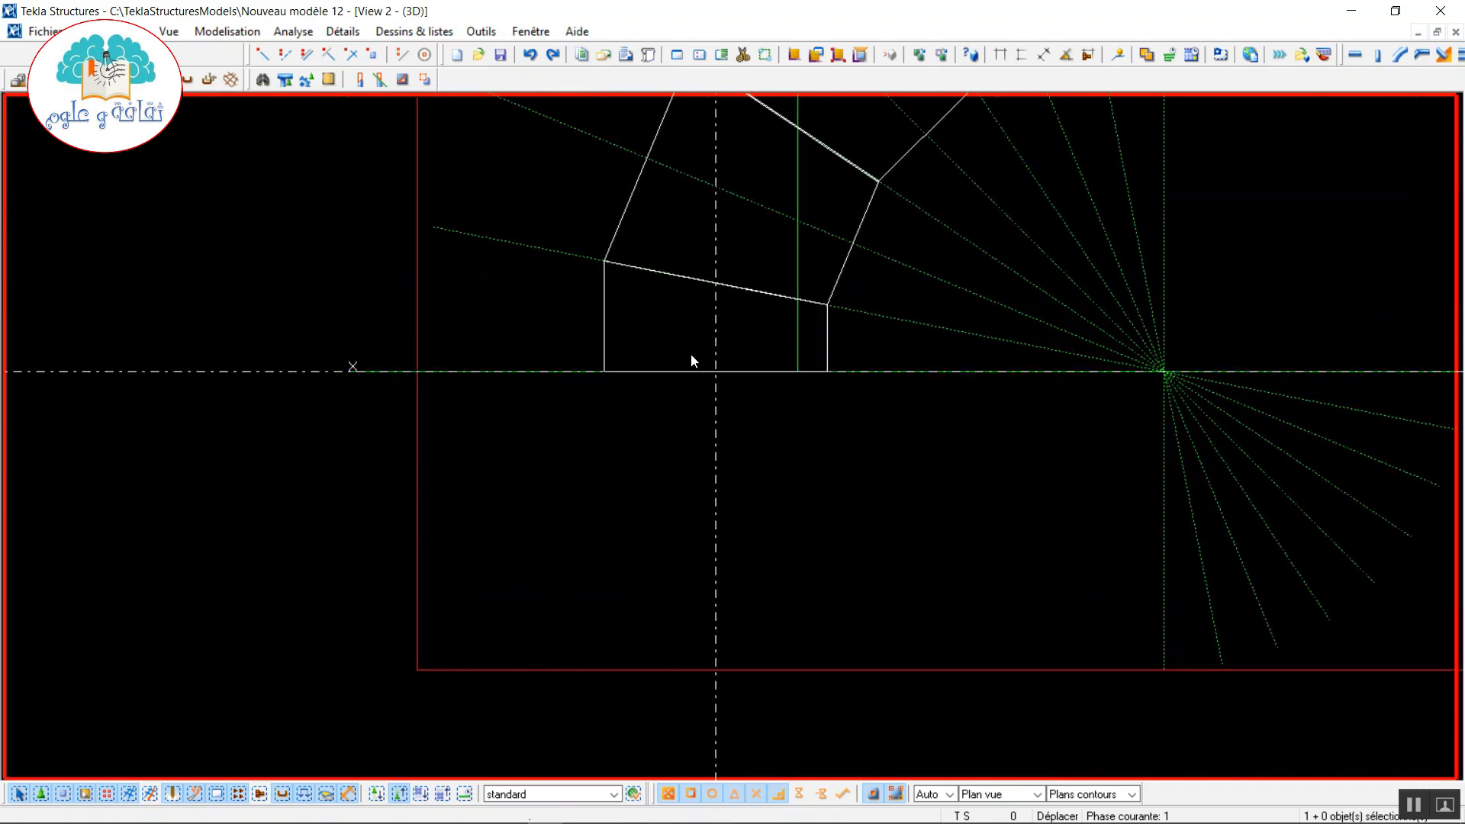
{"action": "left_click", "coordinate": [1355, 56]}
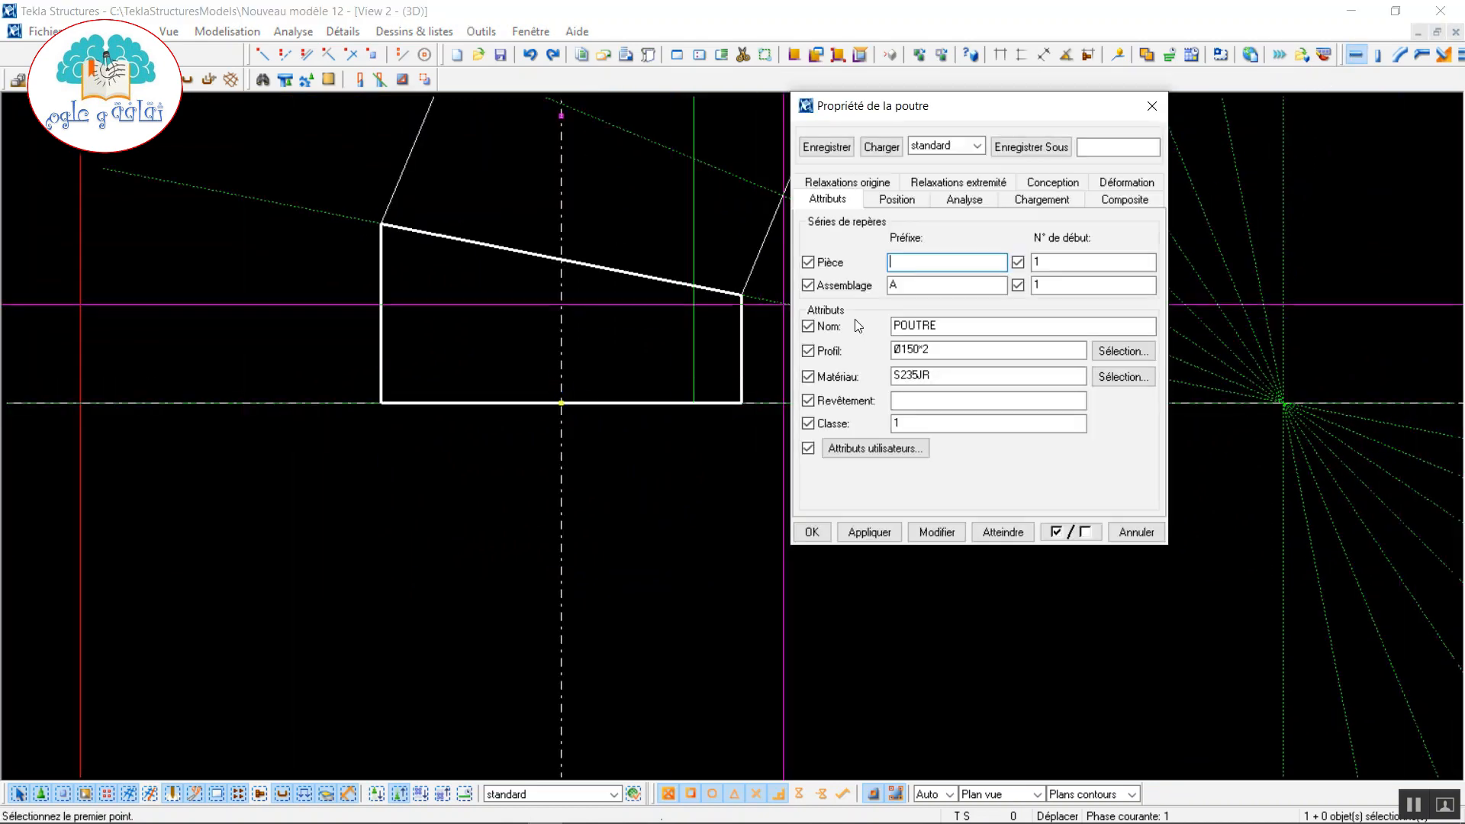
{"action": "left_click_drag", "start_coordinate": [936, 354], "coordinate": [844, 349]}
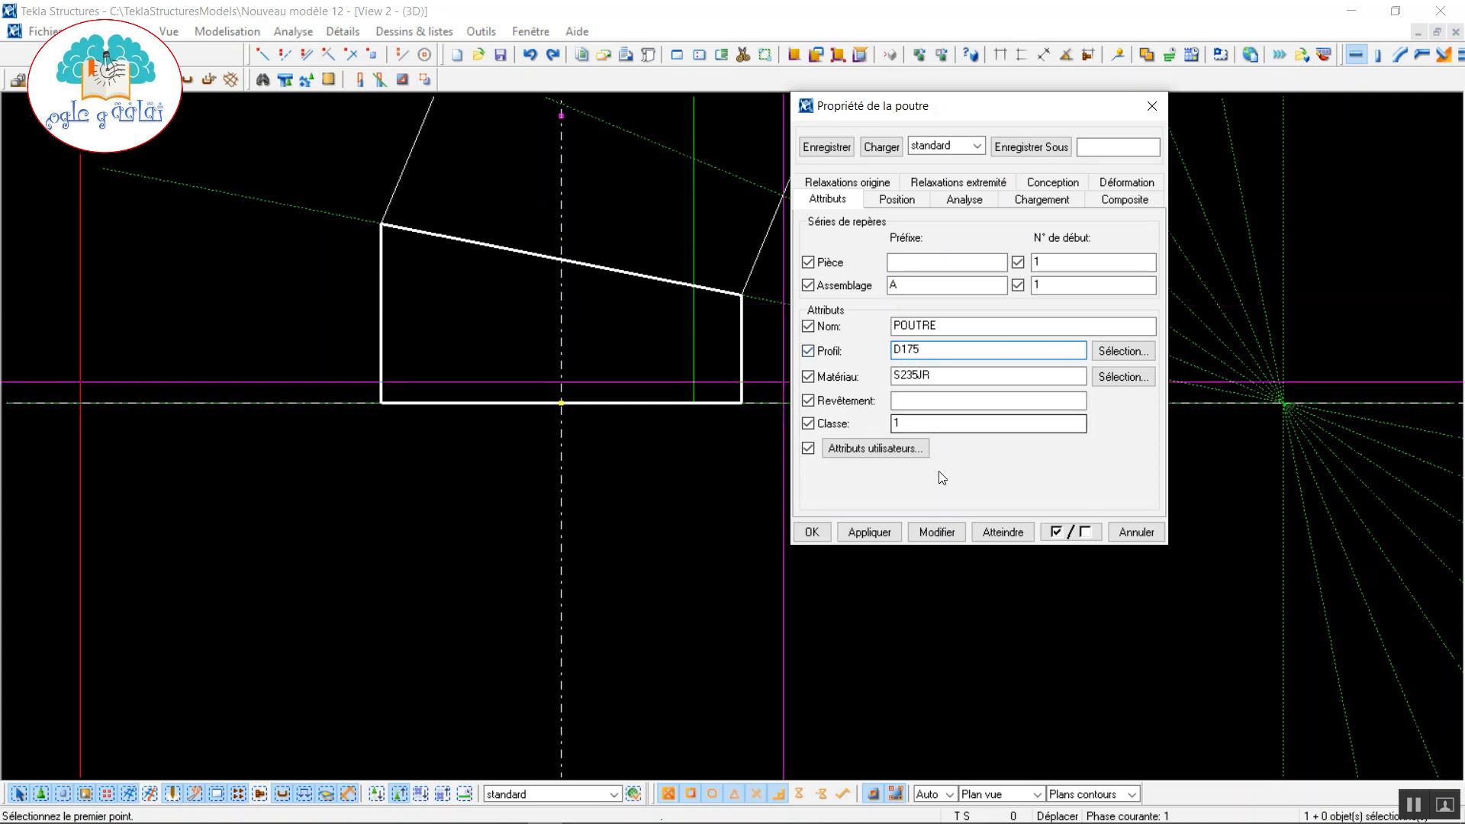
{"action": "left_click", "coordinate": [869, 532]}
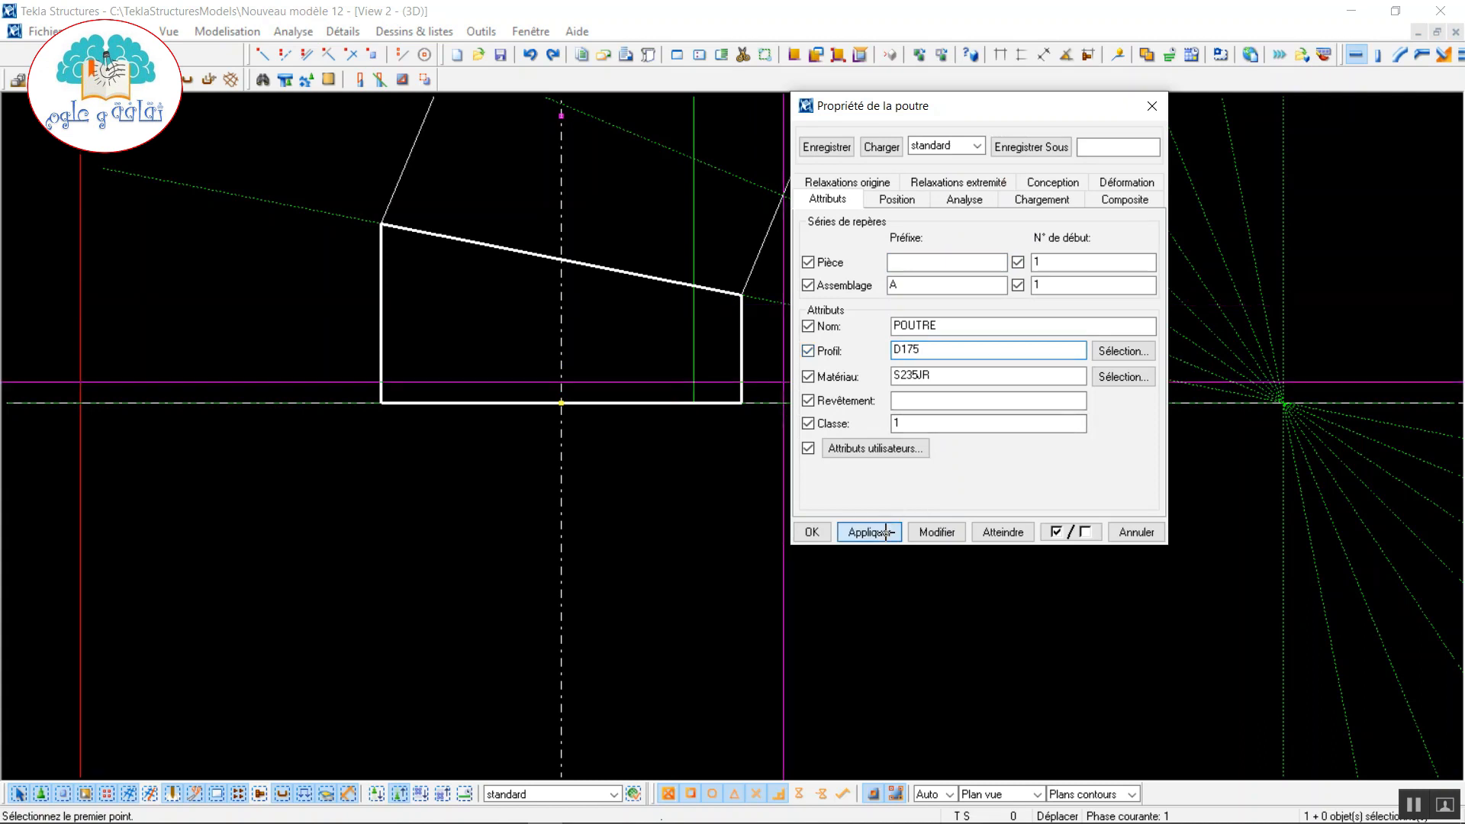
{"action": "left_click", "coordinate": [813, 528]}
- Place the D175 round beam from the centre of the lowest tube's base, 2 mm upward along its axis, and end the command
{"action": "scroll", "coordinate": [675, 396], "scroll_direction": "up", "scroll_amount": 2}
{"action": "left_click", "coordinate": [508, 402]}
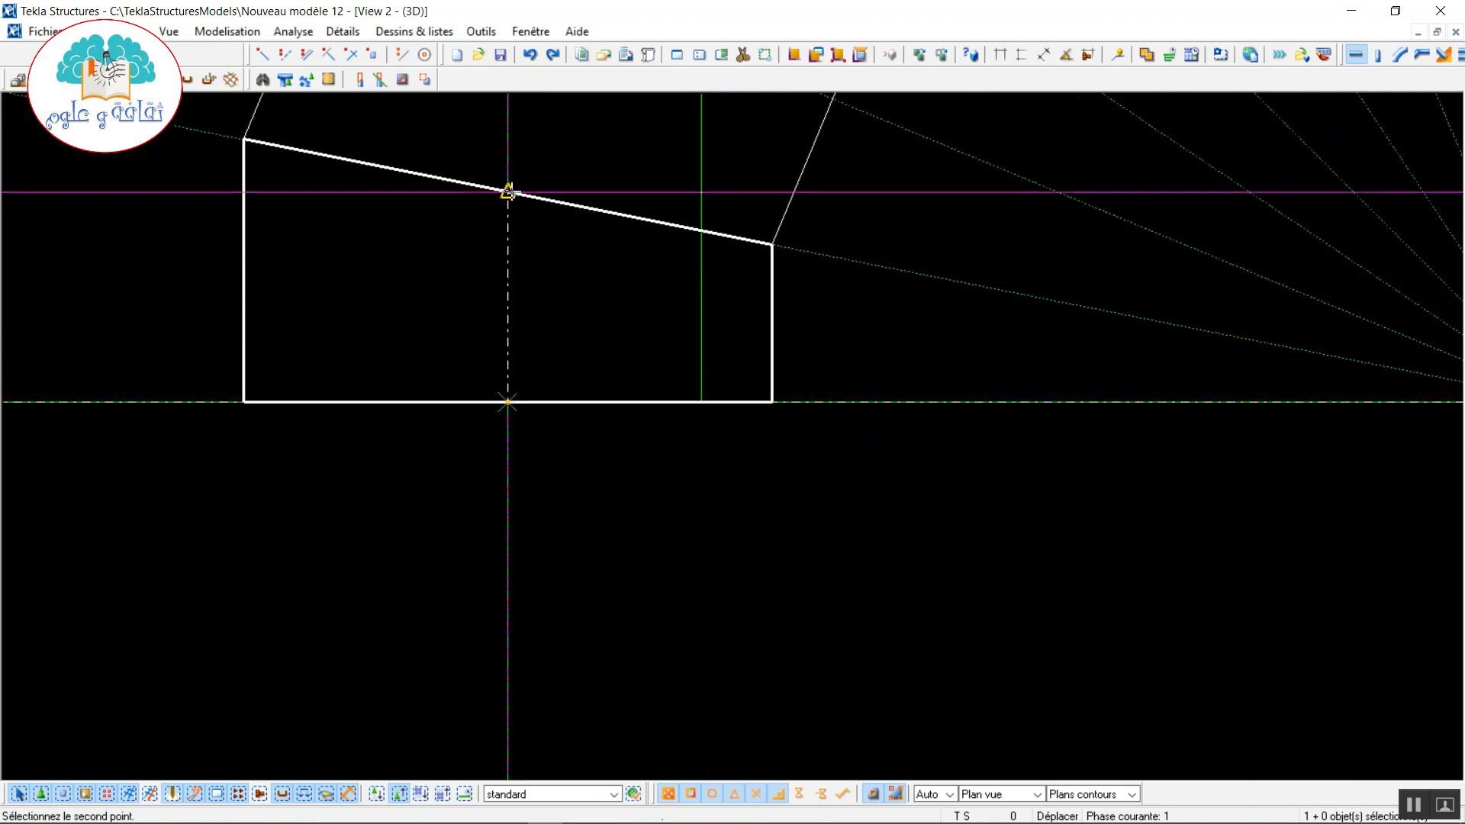
{"action": "type", "text": "2"}
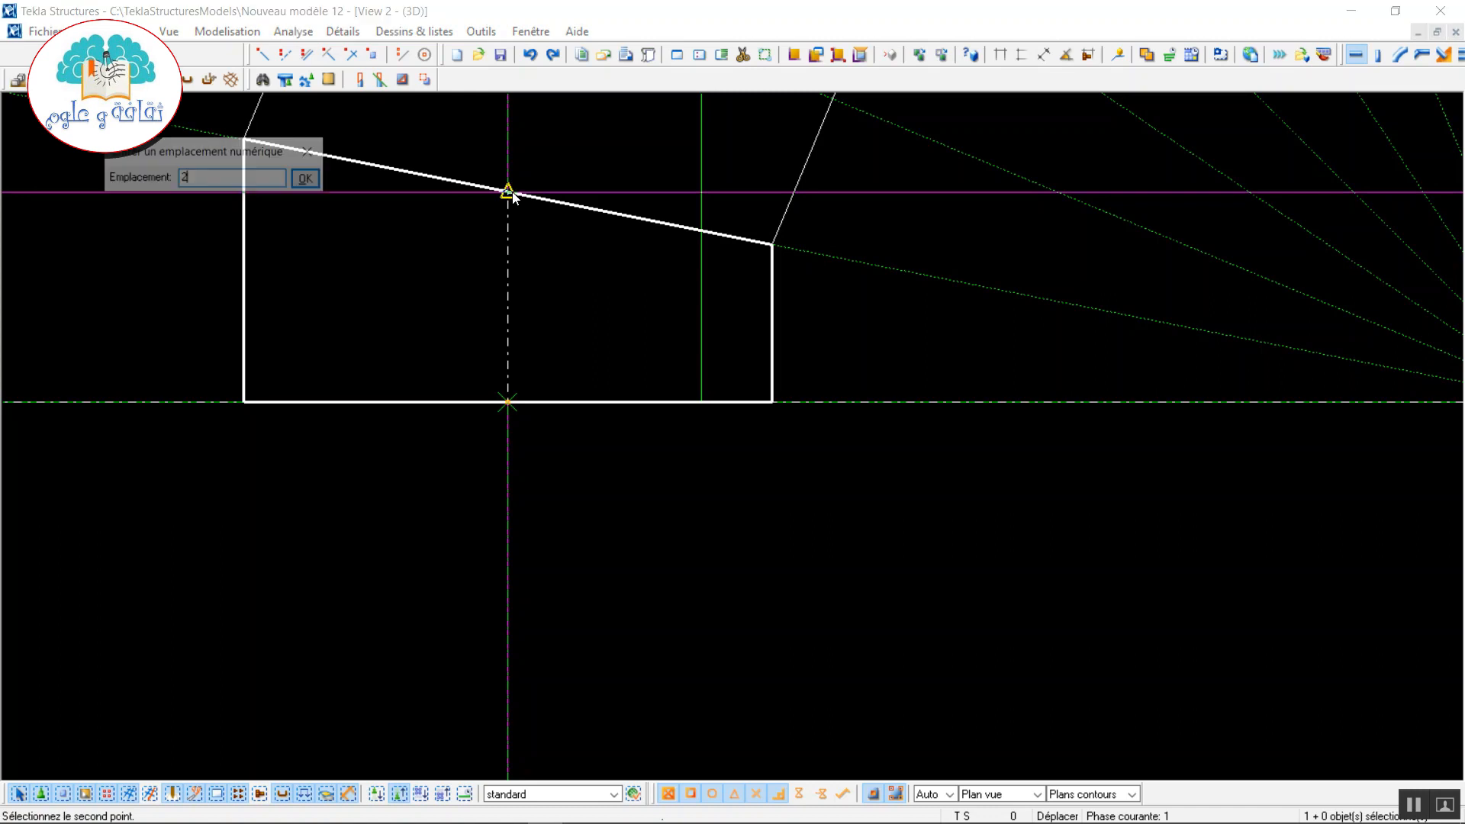
{"action": "key", "text": "Return"}
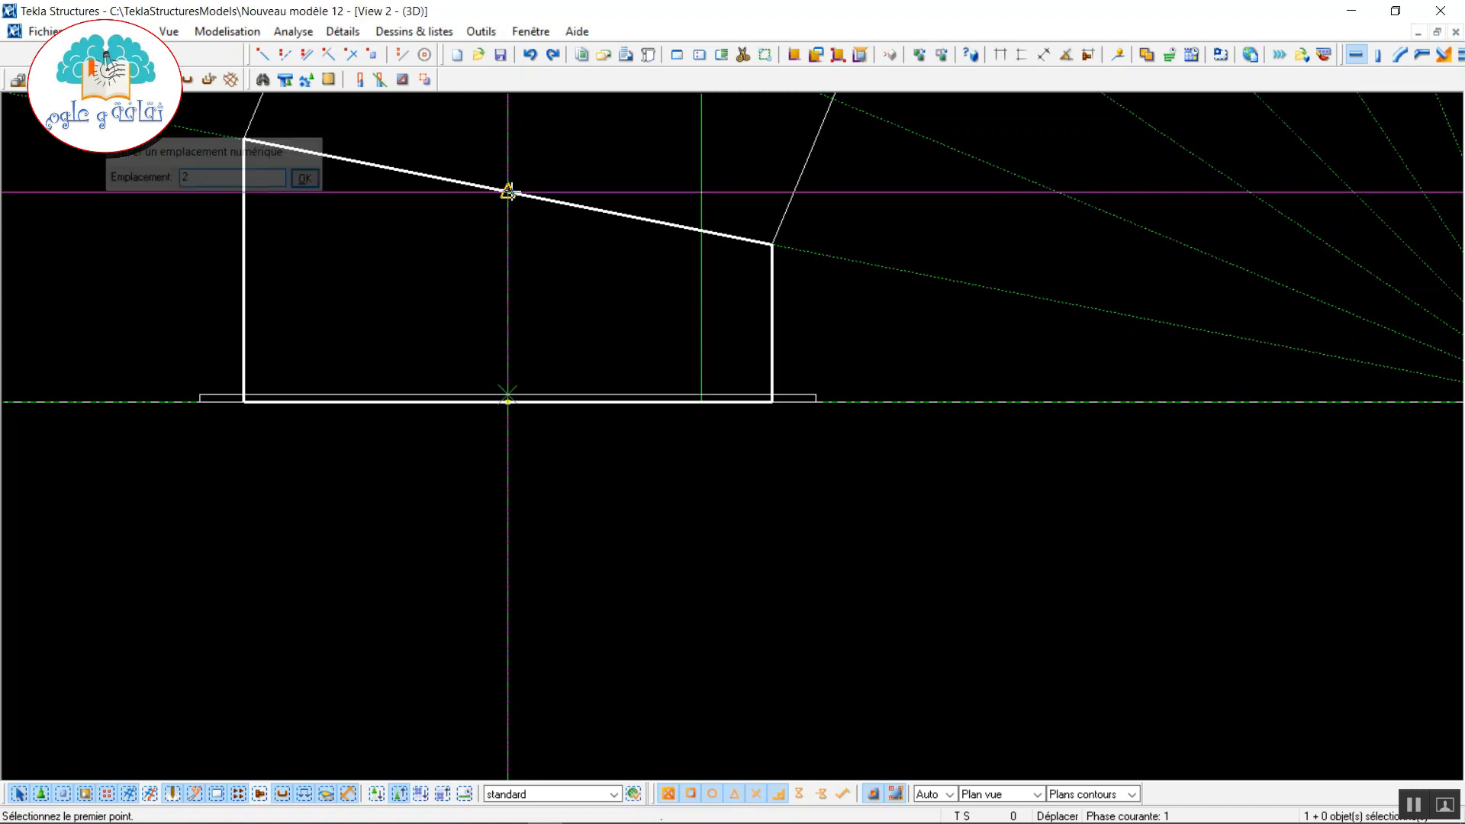
{"action": "right_click", "coordinate": [559, 269]}
{"action": "left_click", "coordinate": [619, 282]}
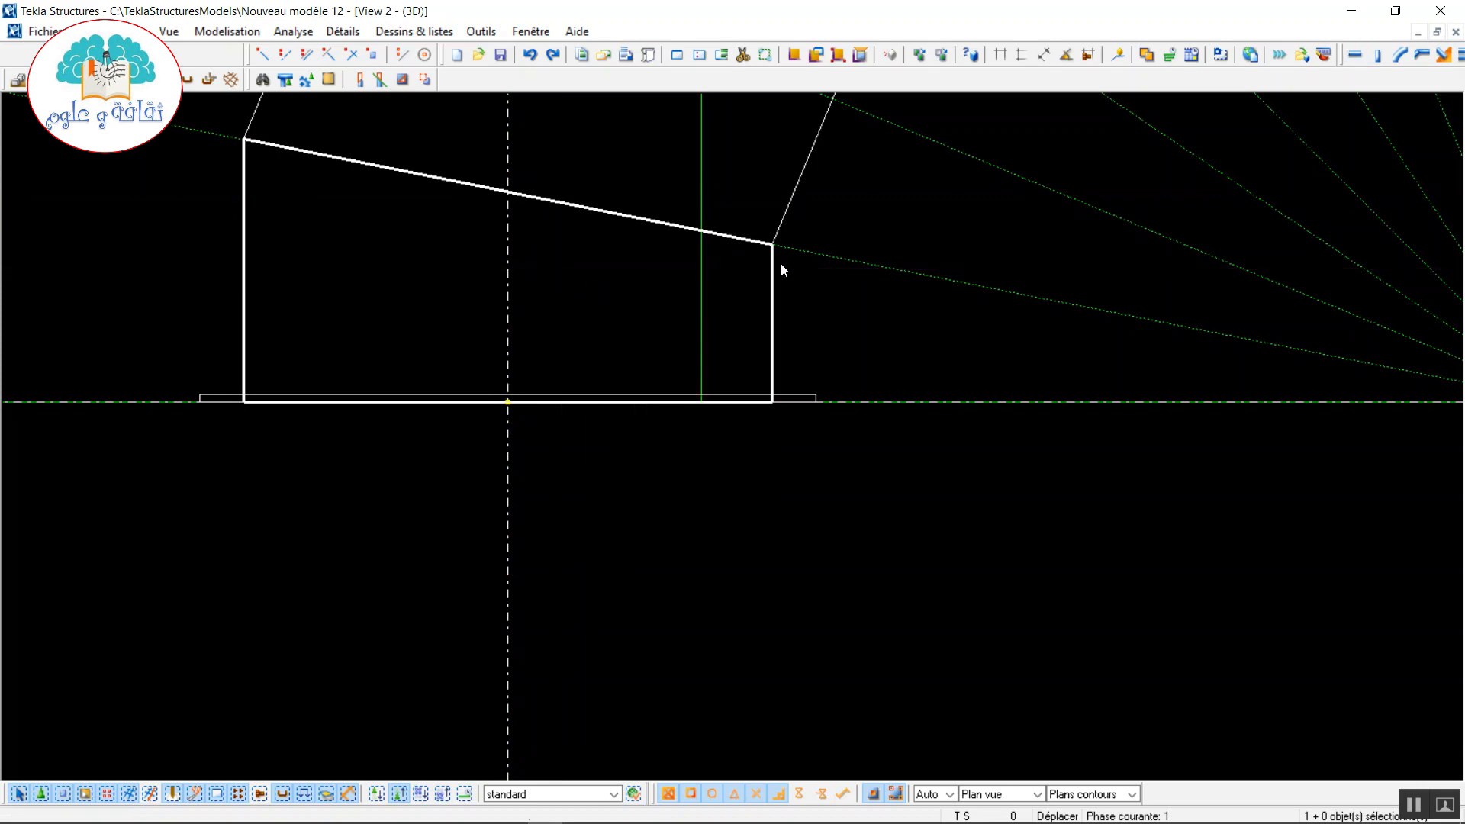
- Start another beam and set its profile to D150, keeping material S235JR
{"action": "double_click", "coordinate": [1355, 55]}
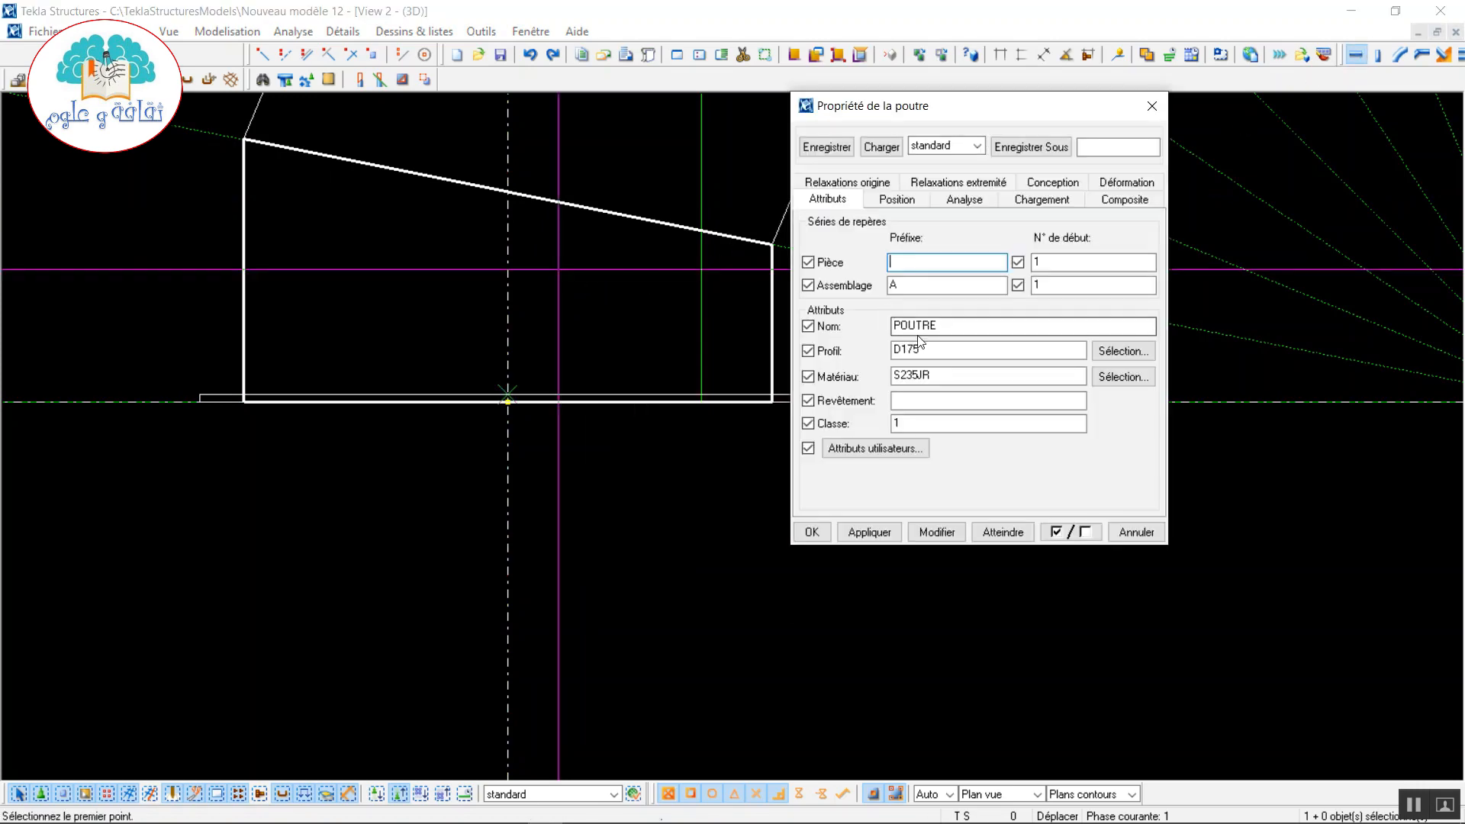
{"action": "left_click_drag", "start_coordinate": [931, 351], "coordinate": [913, 350]}
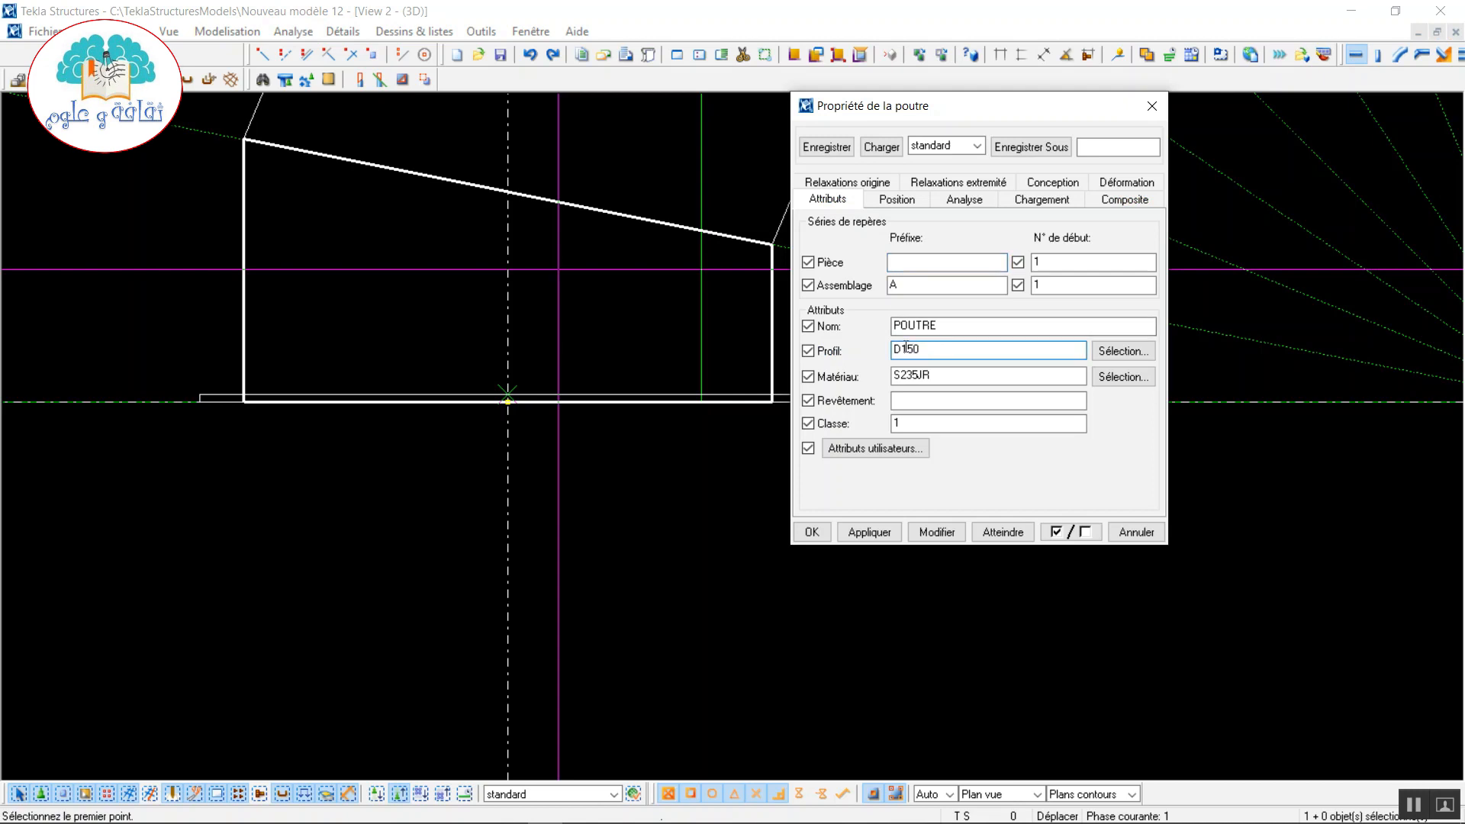
{"action": "left_click", "coordinate": [877, 530]}
{"action": "left_click", "coordinate": [812, 531]}
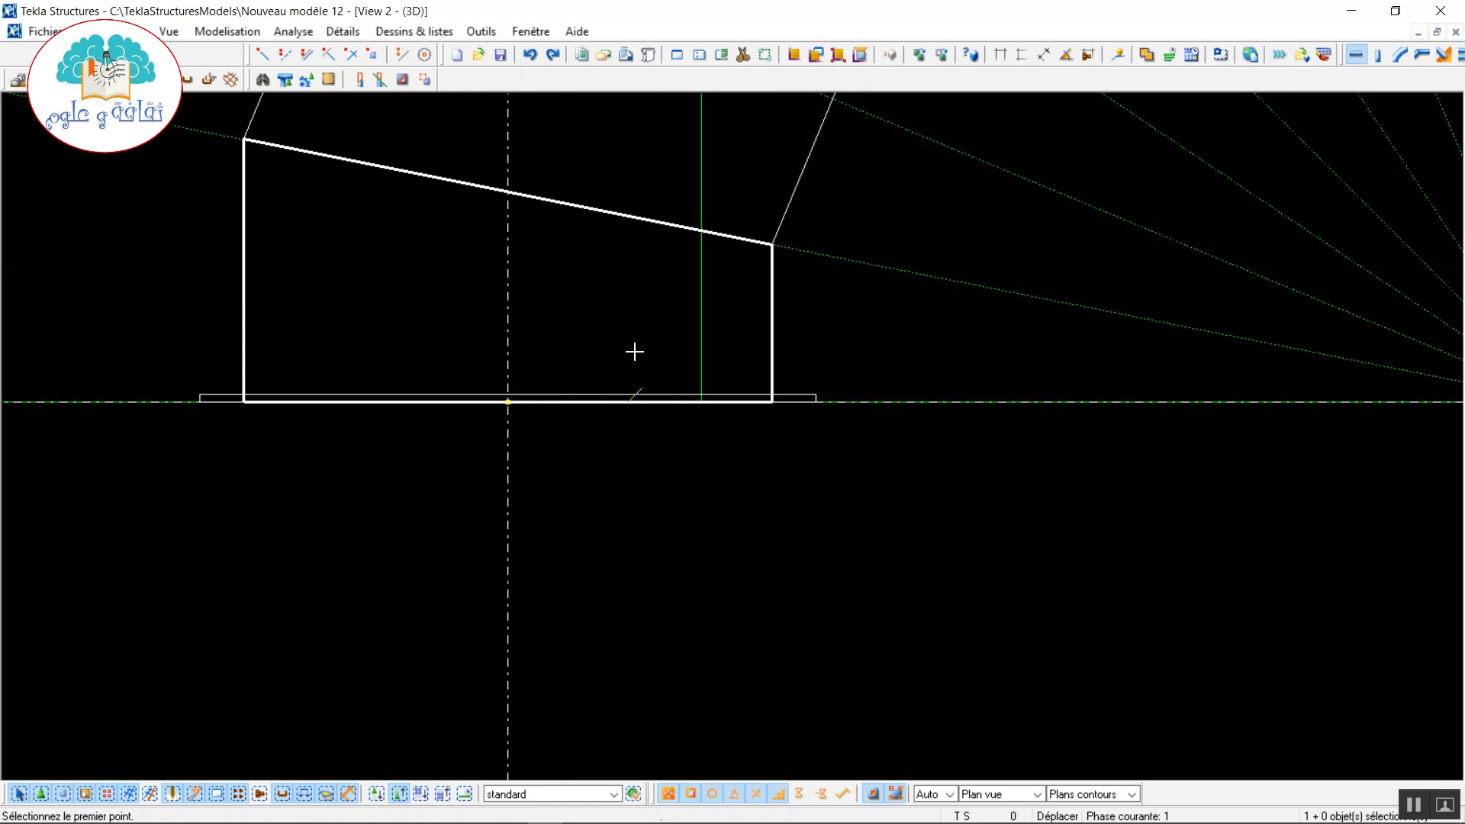
- Place the D150 round beam from the tube's base centre up to the top face of the D175 disc, and end the command
{"action": "scroll", "coordinate": [635, 350], "scroll_direction": "up", "scroll_amount": 1}
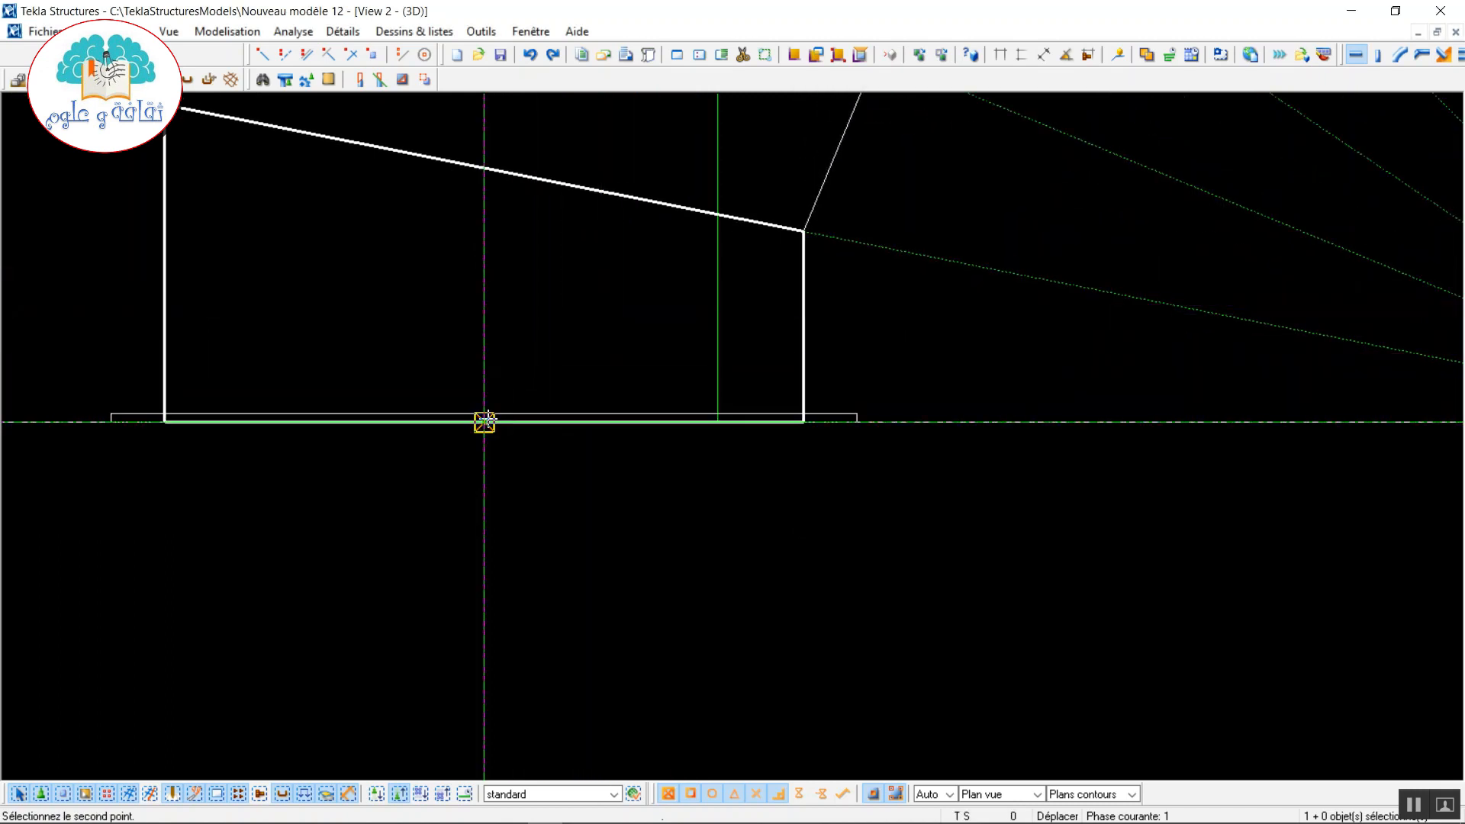
{"action": "scroll", "coordinate": [485, 421], "scroll_direction": "up", "scroll_amount": 3}
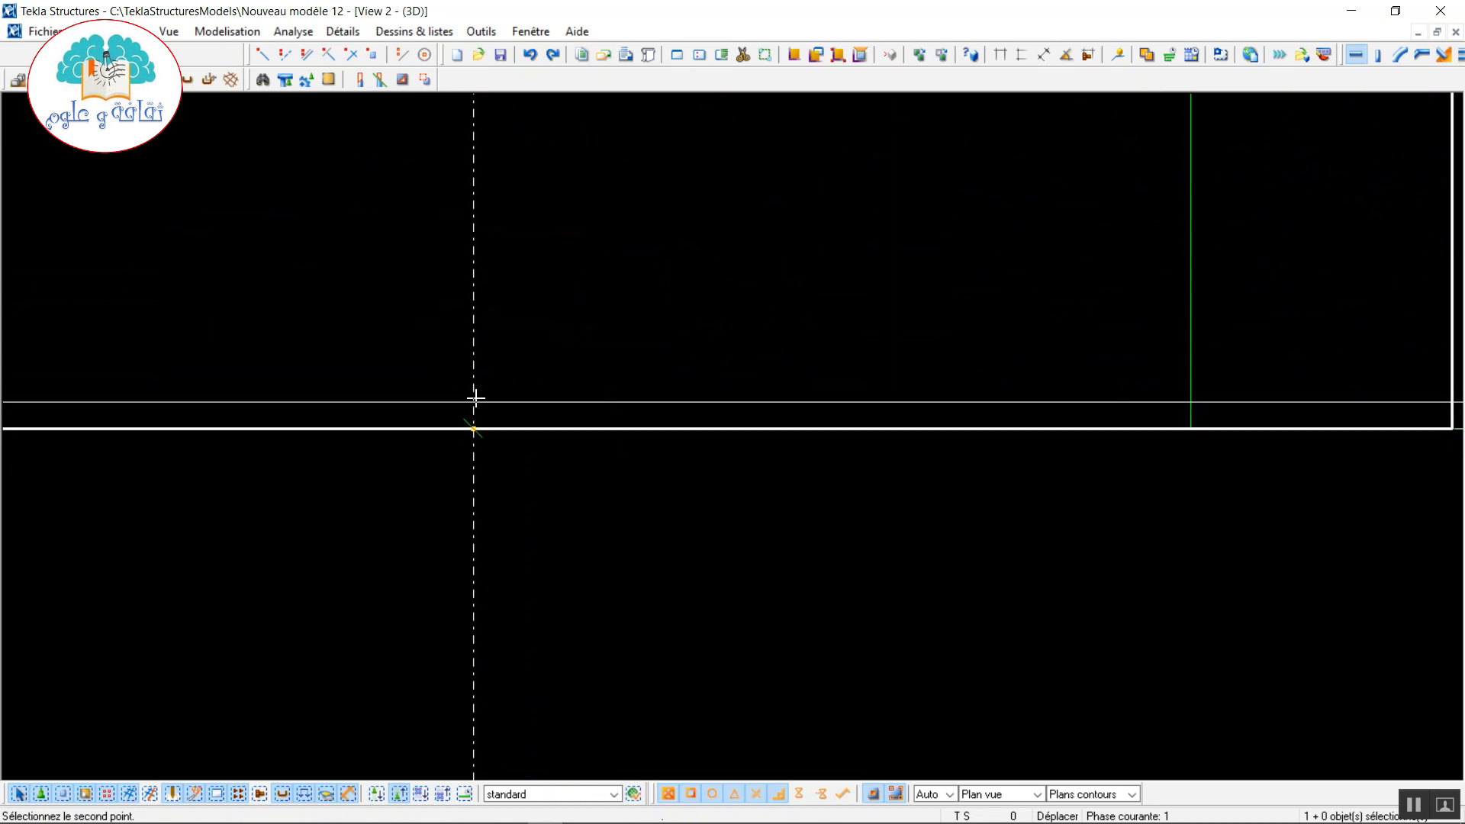
{"action": "left_click", "coordinate": [475, 397]}
{"action": "scroll", "coordinate": [475, 399], "scroll_direction": "down", "scroll_amount": 4}
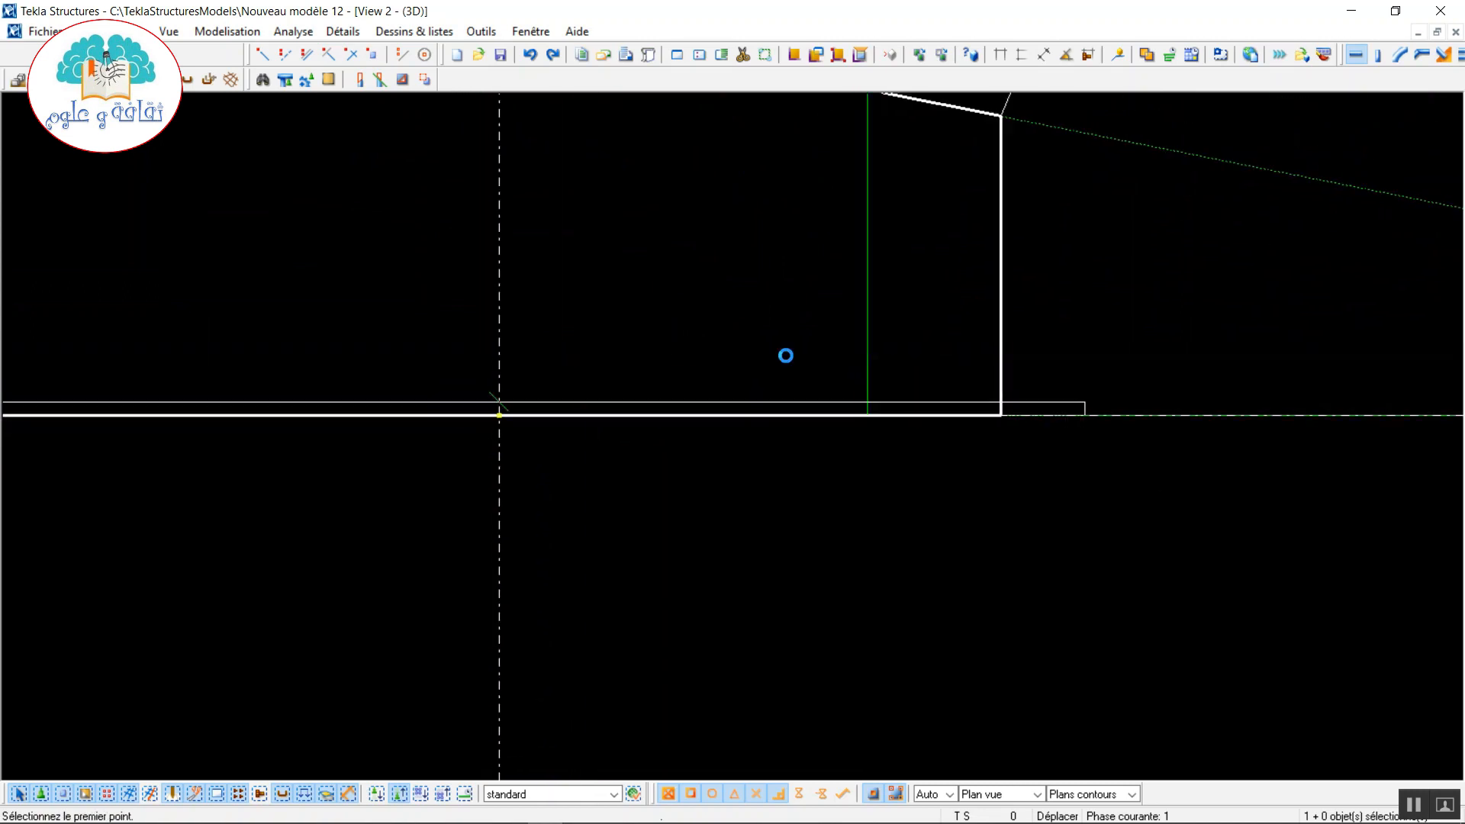
{"action": "right_click", "coordinate": [572, 304]}
{"action": "left_click", "coordinate": [622, 317]}
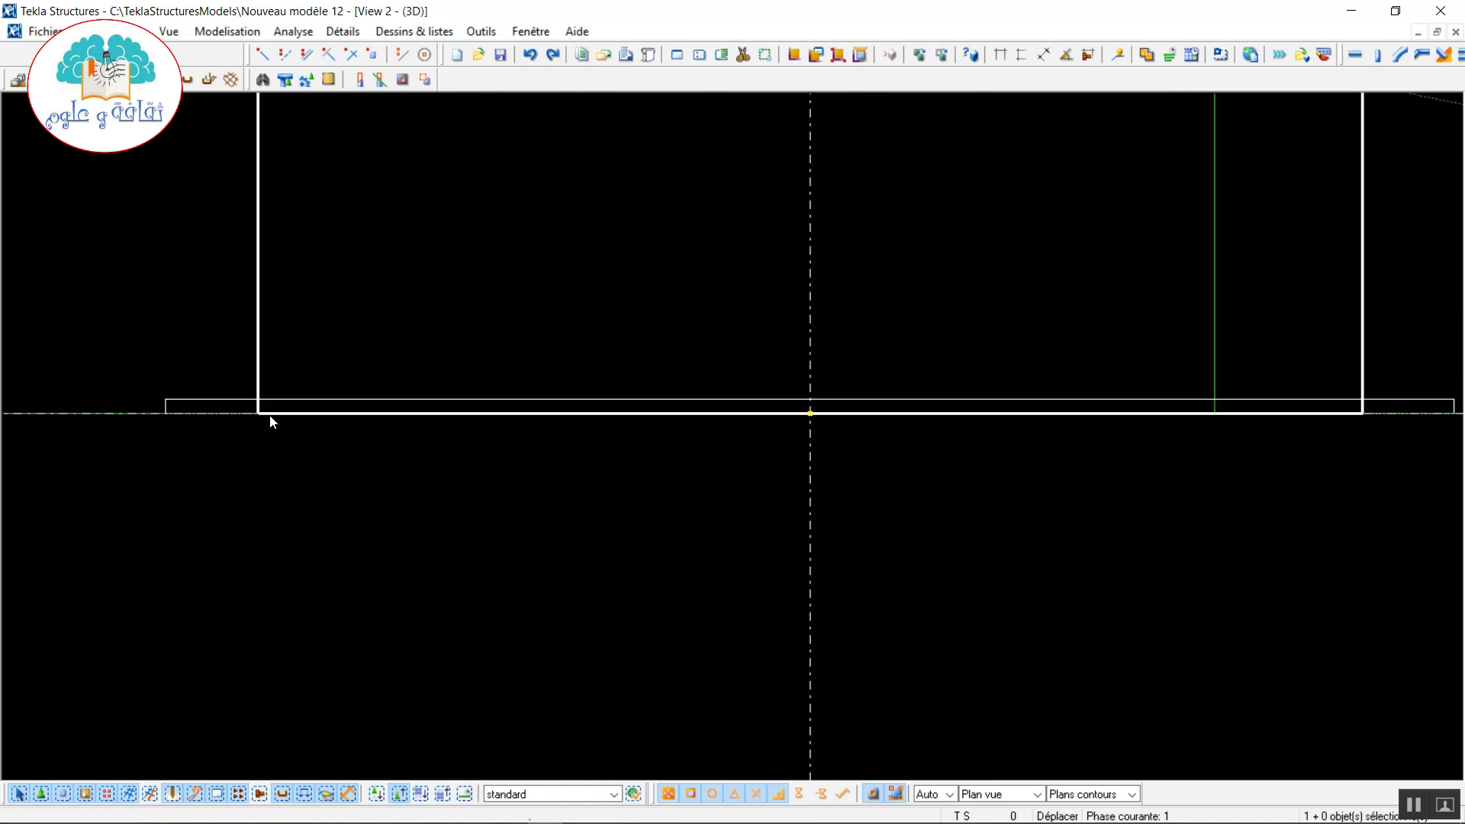
- Select the D150 disc inside the tube's lower end and examine its extent against the D175 disc
{"action": "scroll", "coordinate": [251, 415], "scroll_direction": "up", "scroll_amount": 2}
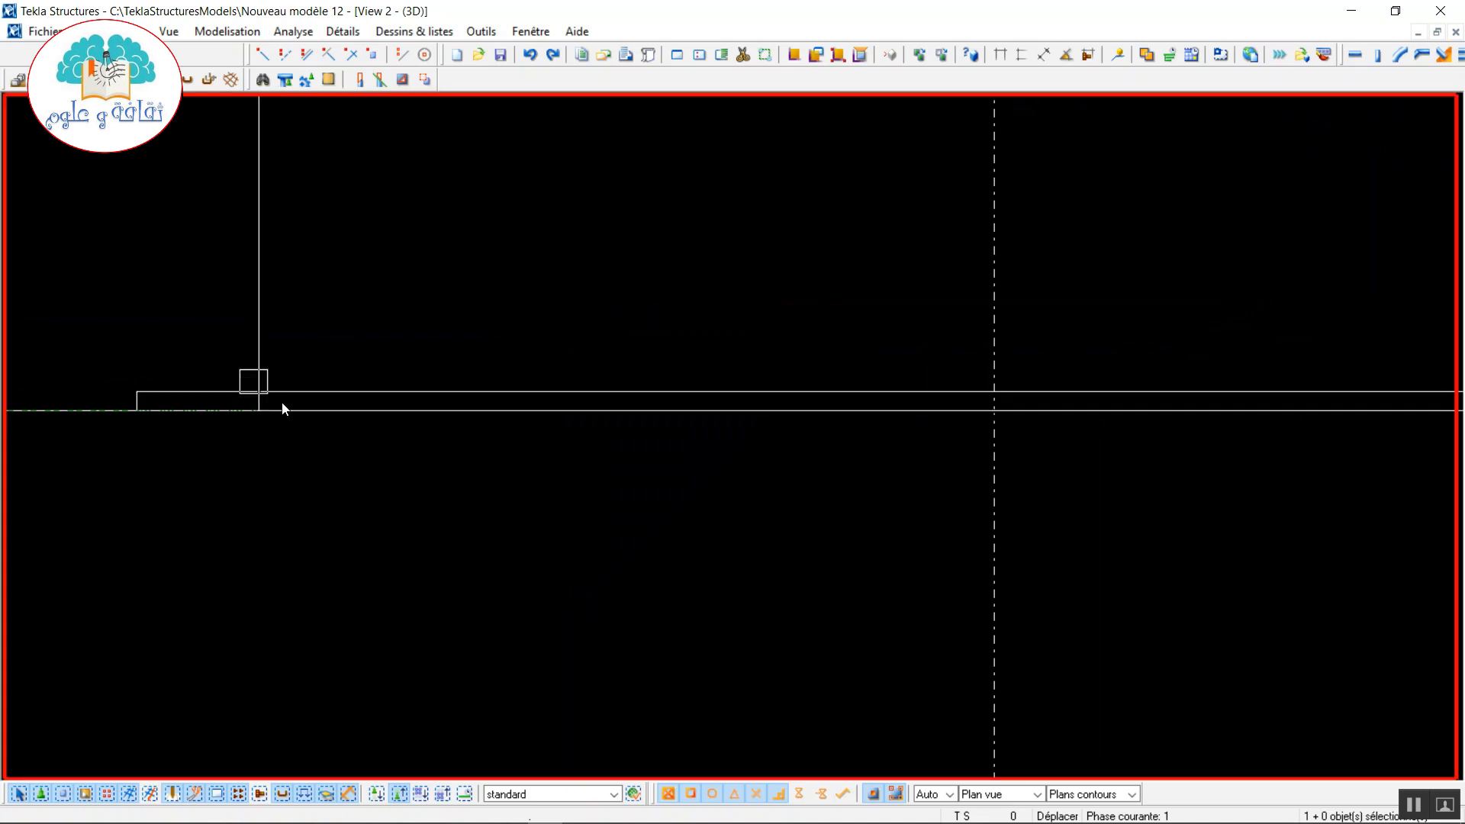
{"action": "left_click_drag", "start_coordinate": [282, 404], "coordinate": [686, 464]}
{"action": "scroll", "coordinate": [640, 414], "scroll_direction": "down", "scroll_amount": 3}
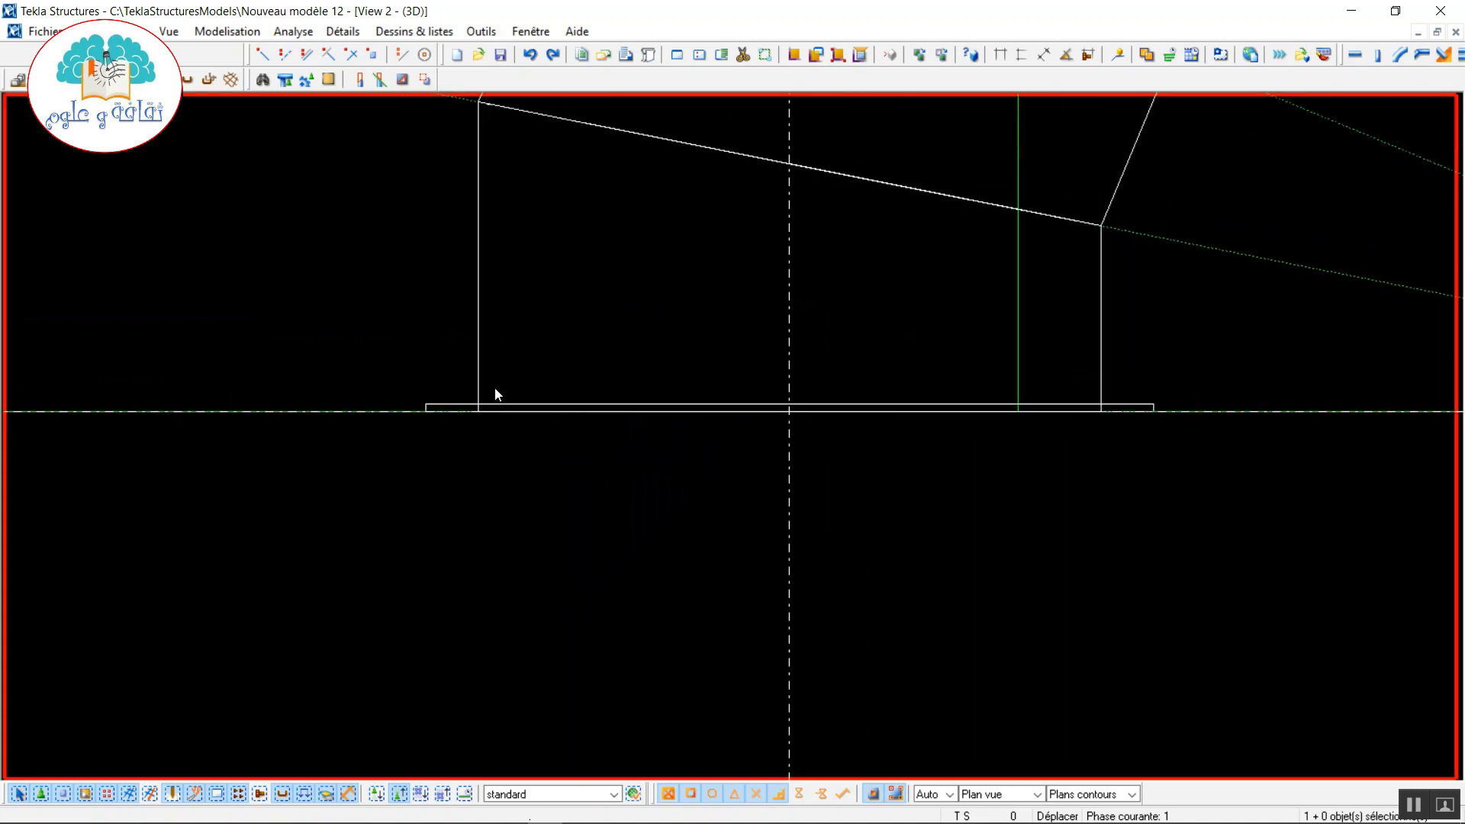
{"action": "left_click_drag", "start_coordinate": [463, 395], "coordinate": [1112, 432]}
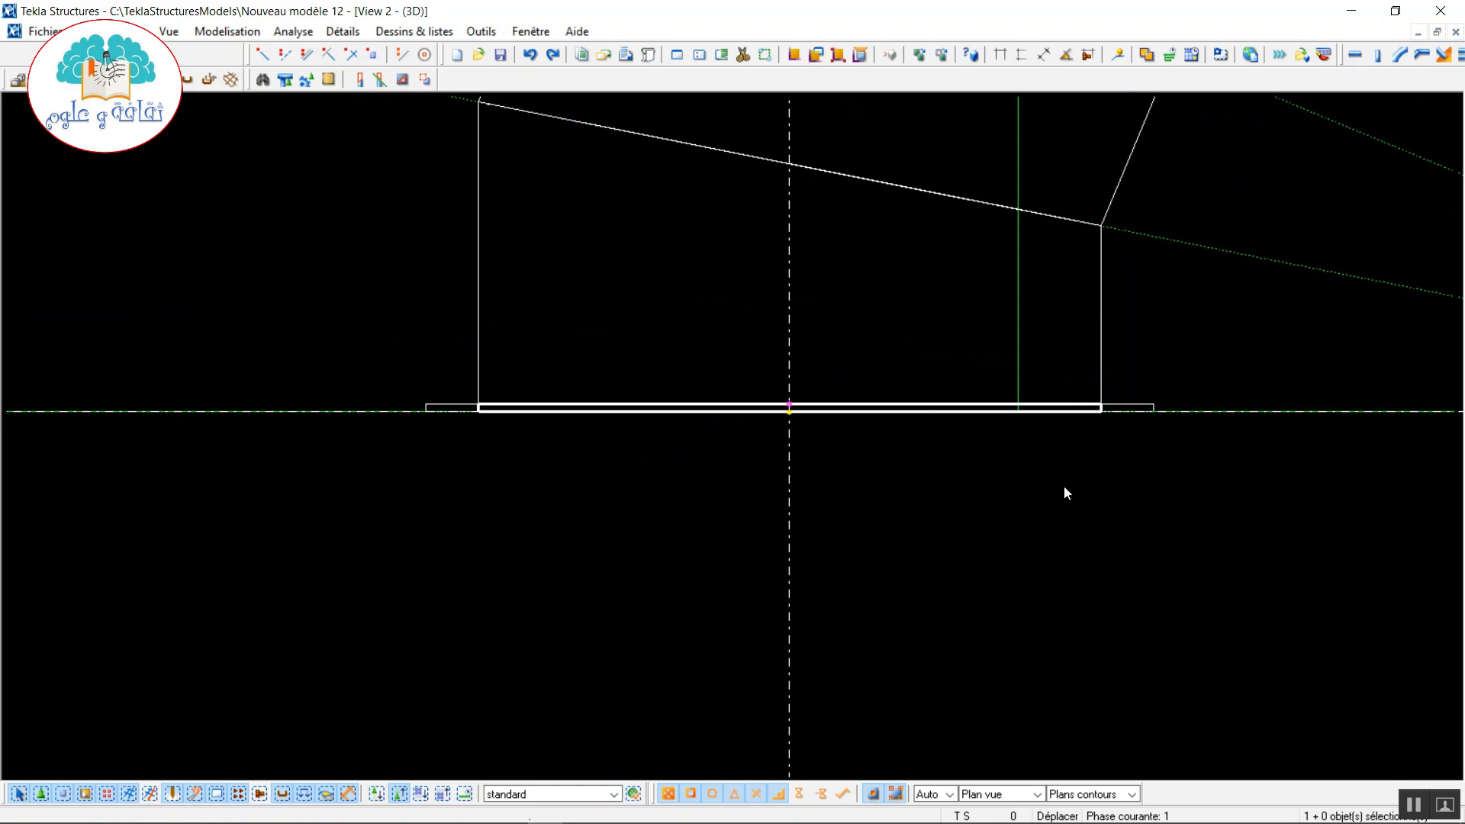
{"action": "scroll", "coordinate": [460, 418], "scroll_direction": "up", "scroll_amount": 4}
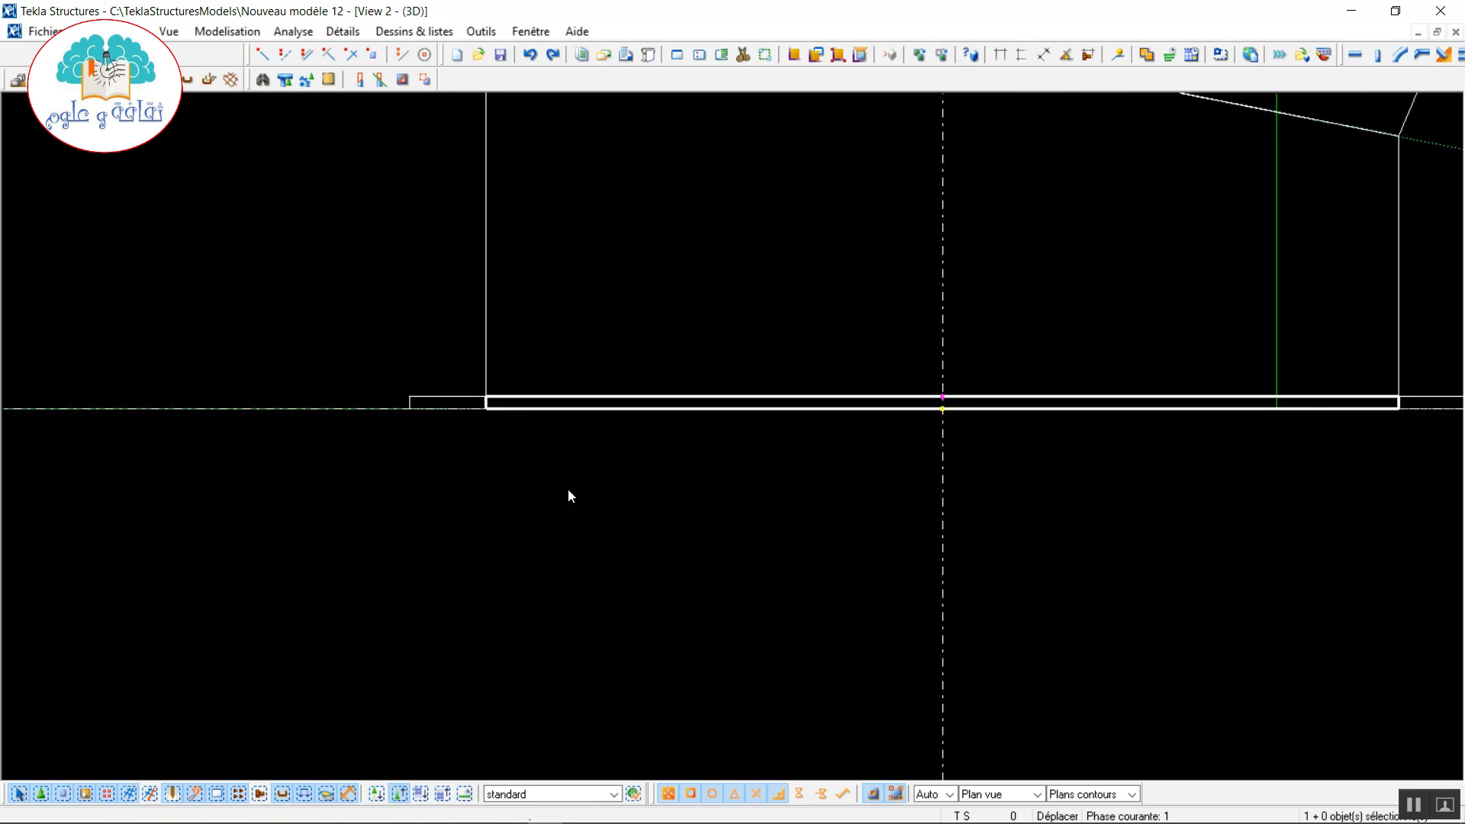
- Set the depth position of the tube segment at the bend's upper end to Milieu
{"action": "scroll", "coordinate": [156, 562], "scroll_direction": "down", "scroll_amount": 15}
{"action": "left_click", "coordinate": [314, 391]}
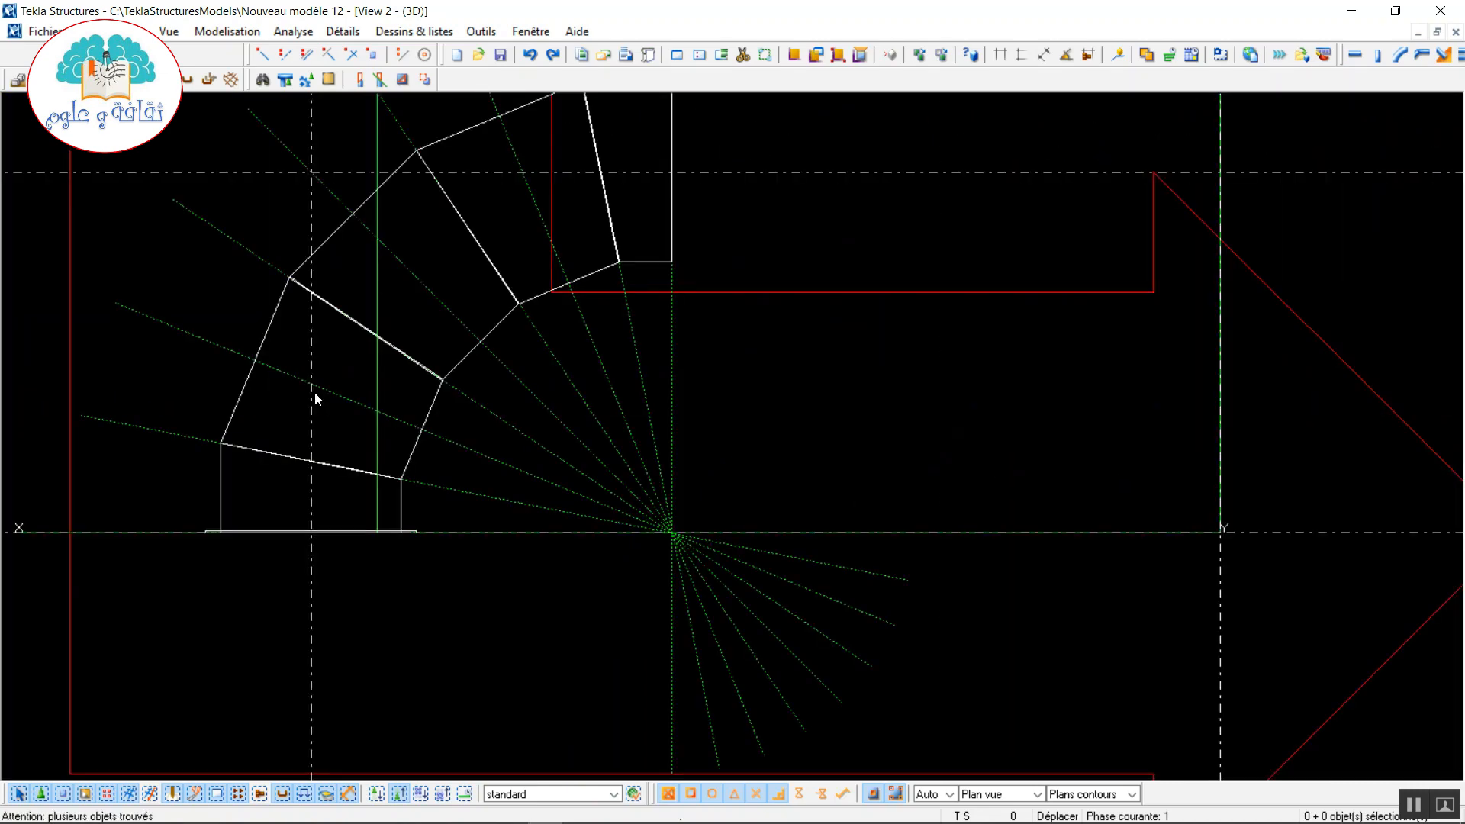
{"action": "left_click", "coordinate": [651, 266]}
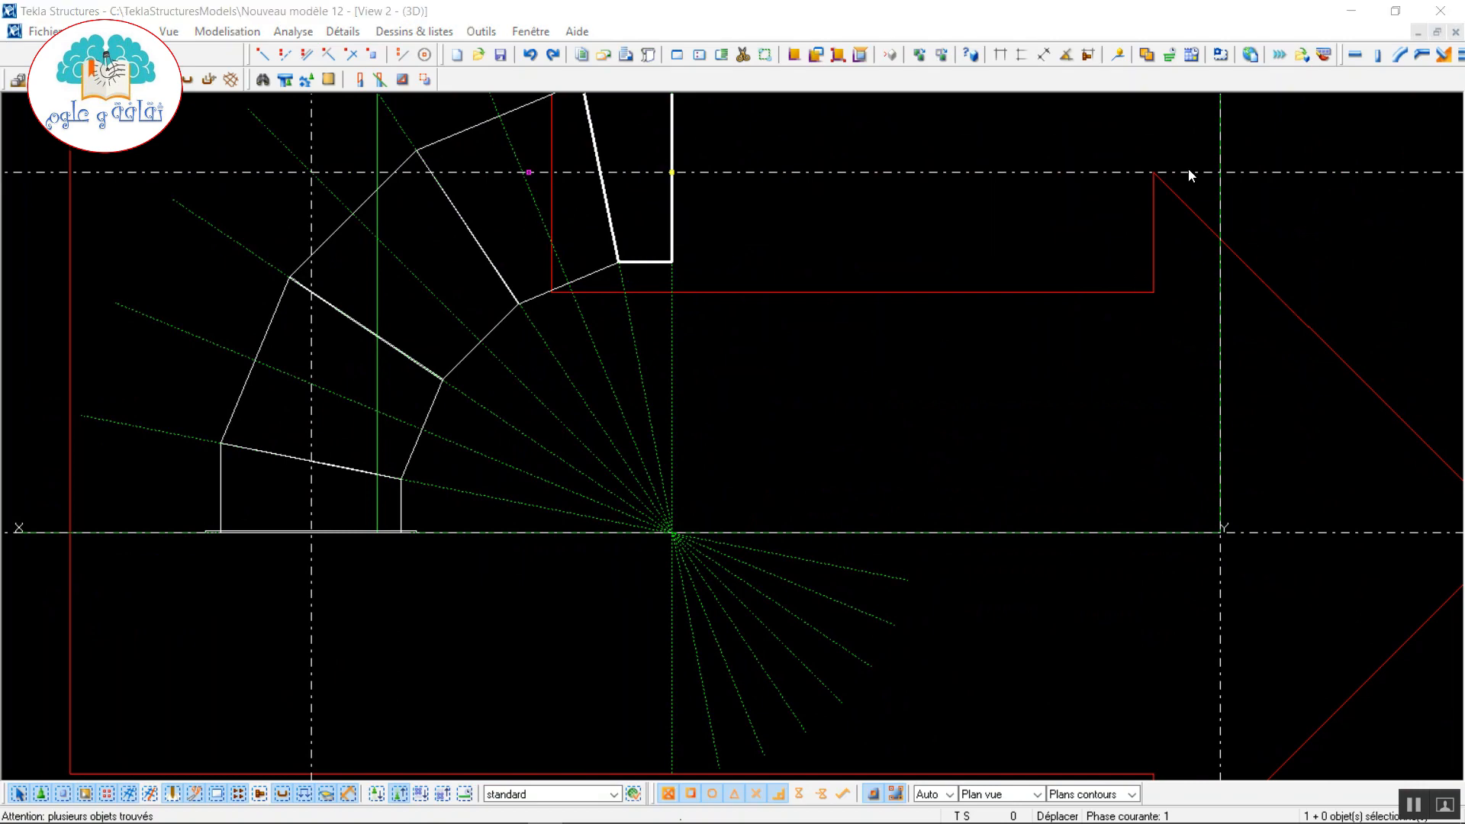
{"action": "left_click", "coordinate": [907, 200]}
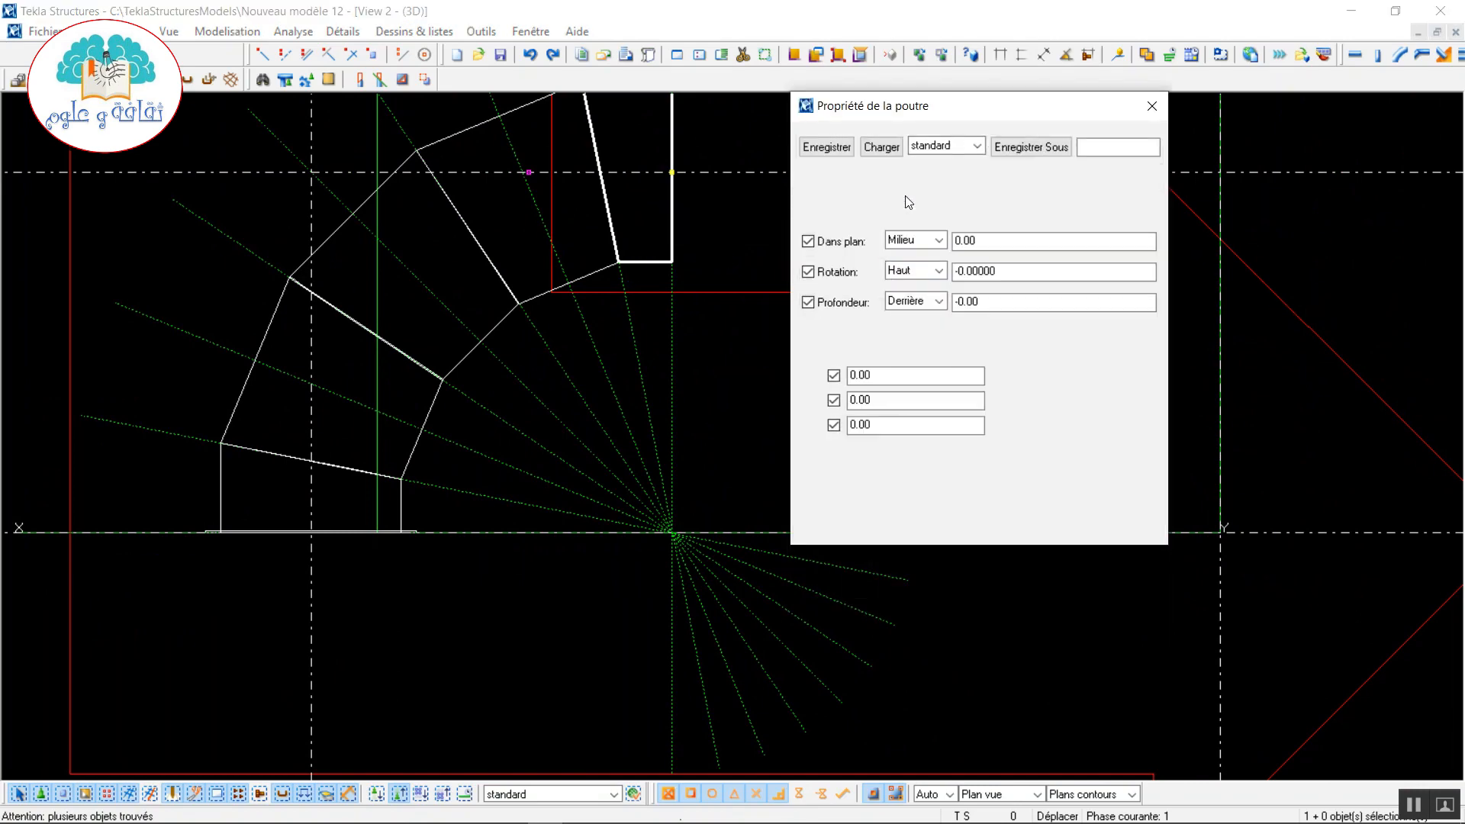
{"action": "left_click", "coordinate": [919, 302]}
{"action": "left_click", "coordinate": [900, 318]}
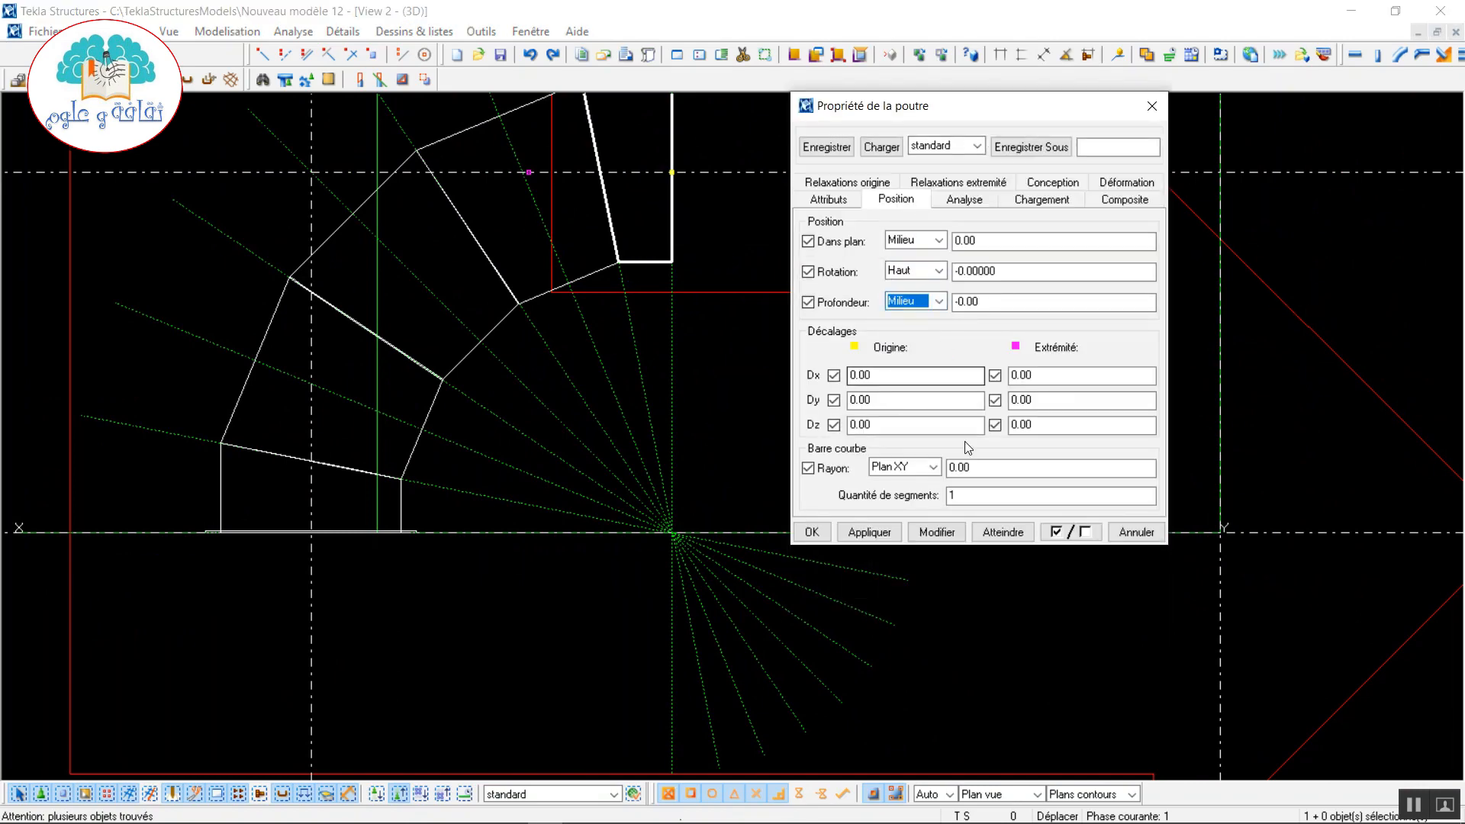
{"action": "left_click", "coordinate": [936, 532]}
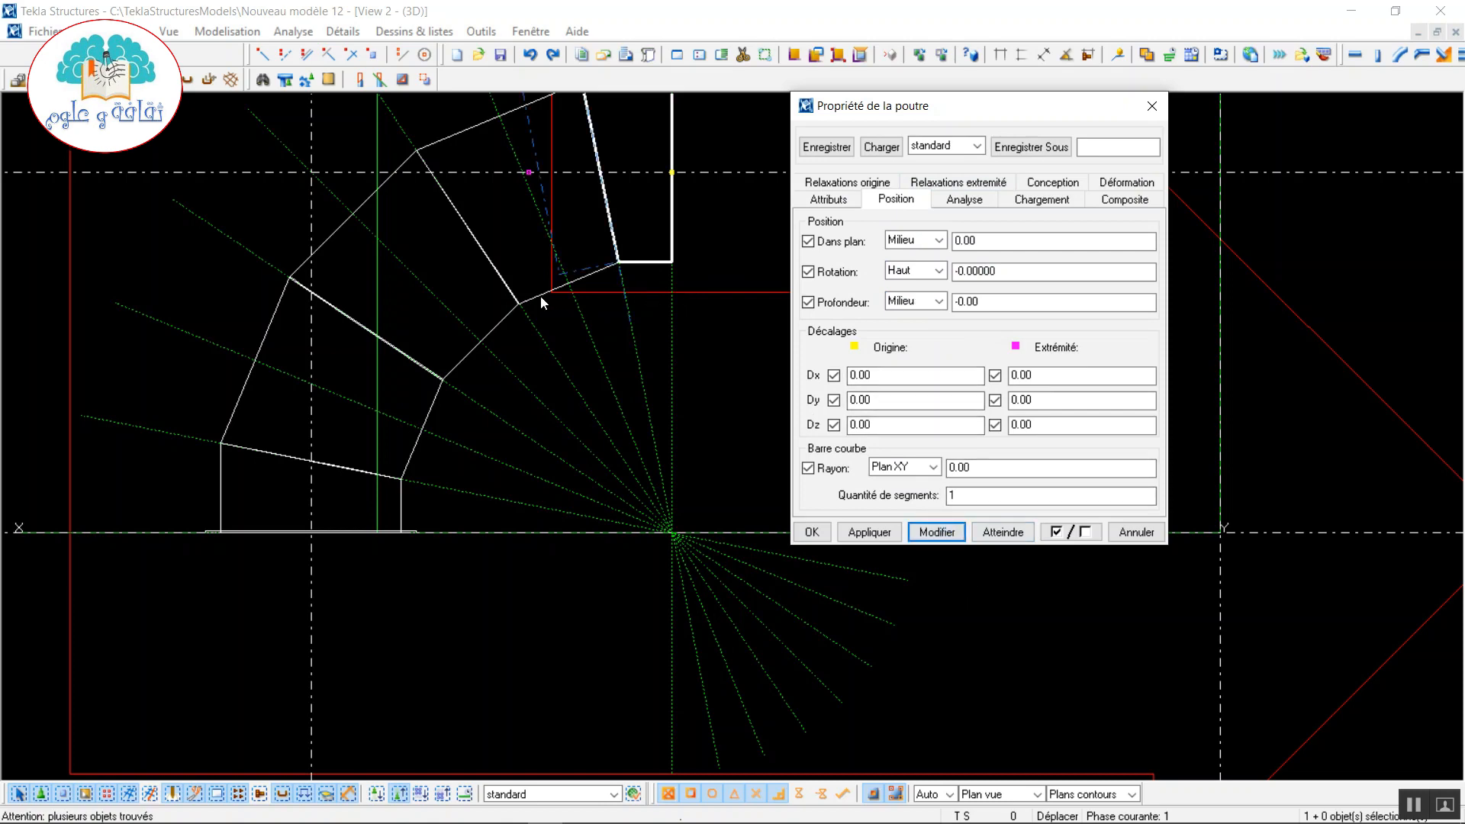
- Apply the Milieu depth position to each of the three intermediate tube segments of the bend
{"action": "left_click", "coordinate": [540, 296]}
{"action": "left_click", "coordinate": [933, 531]}
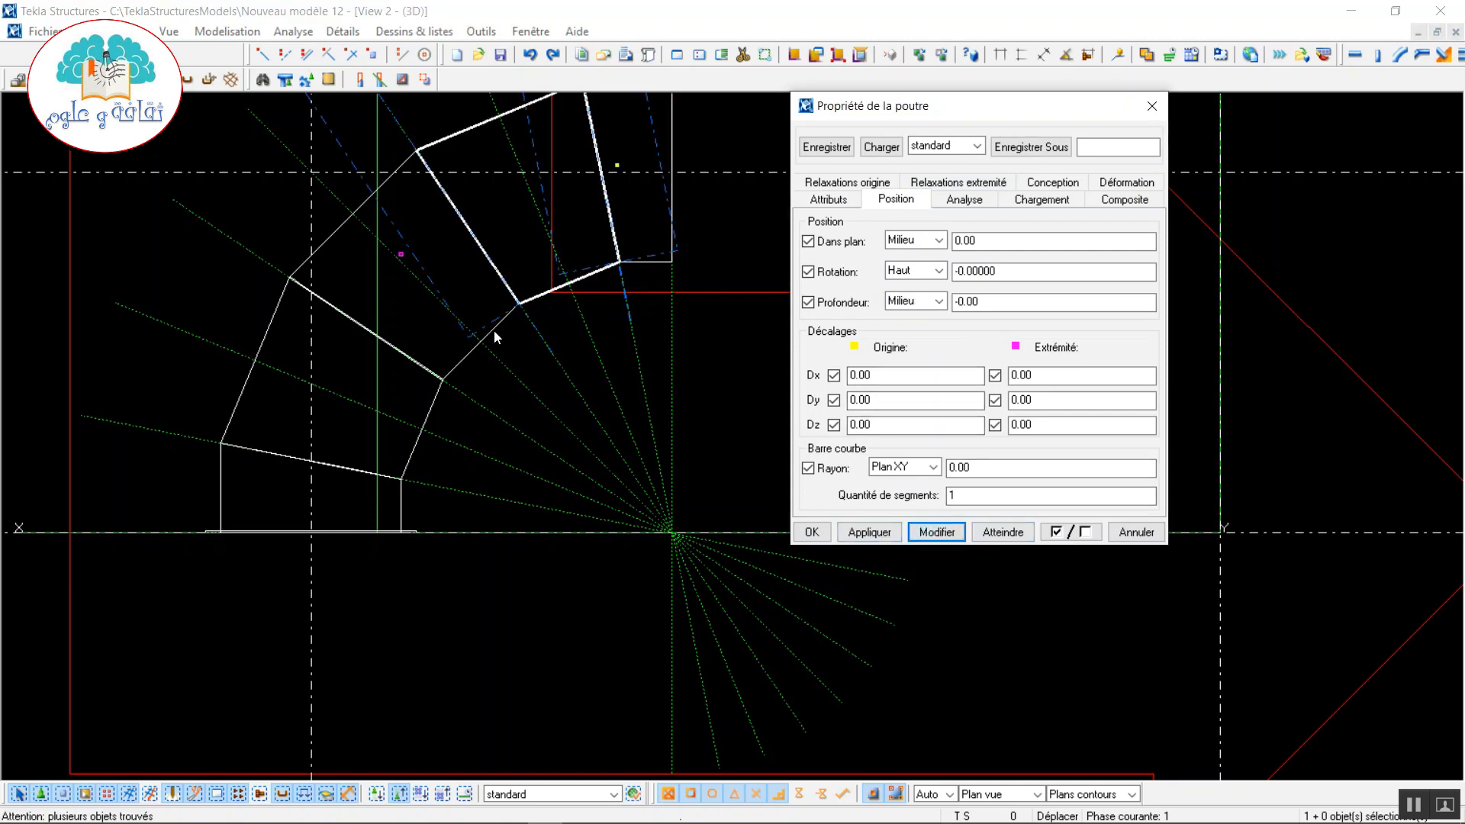
{"action": "left_click", "coordinate": [468, 361]}
{"action": "left_click", "coordinate": [936, 532]}
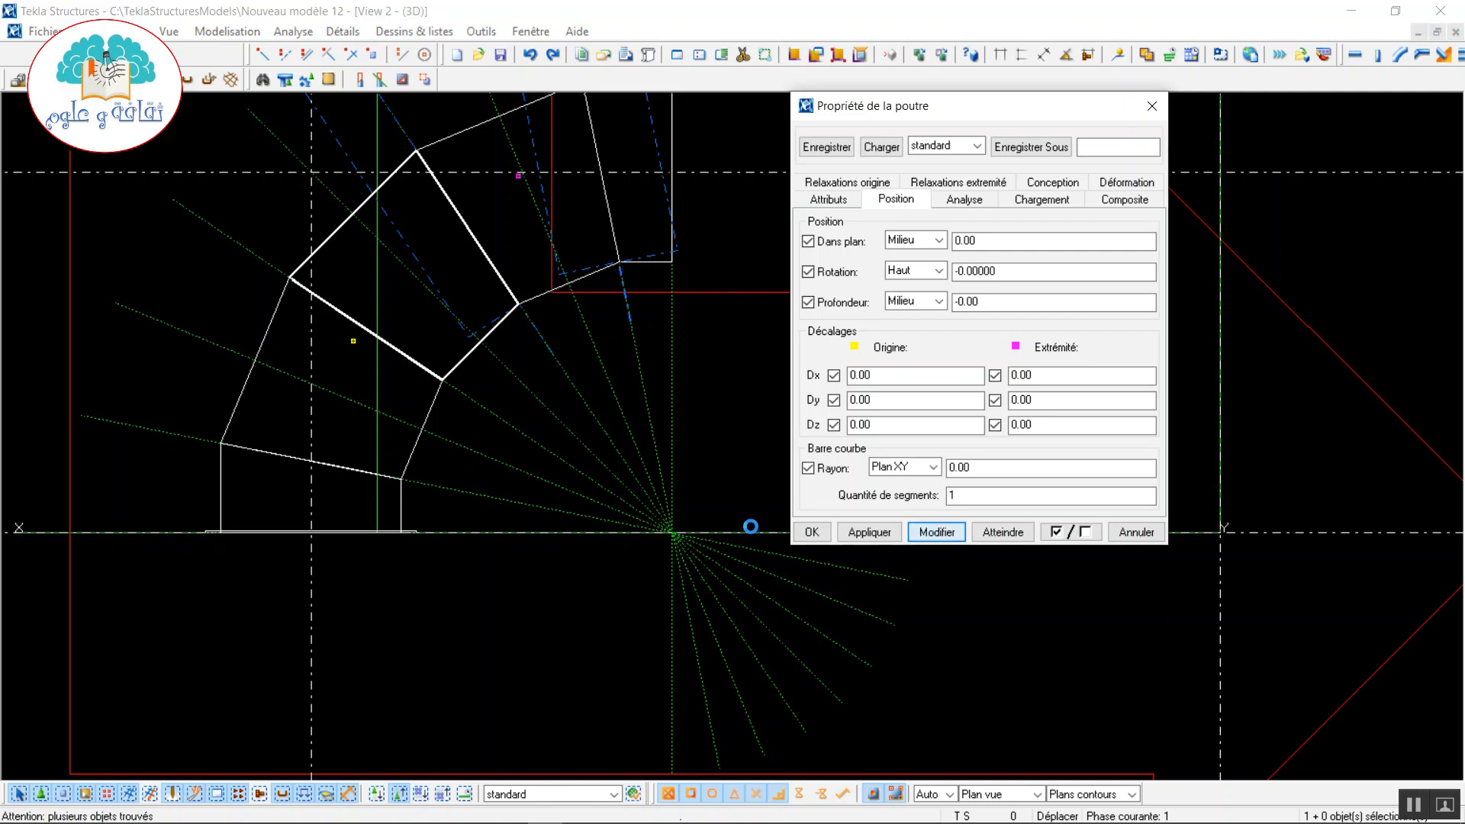
{"action": "left_click", "coordinate": [432, 407]}
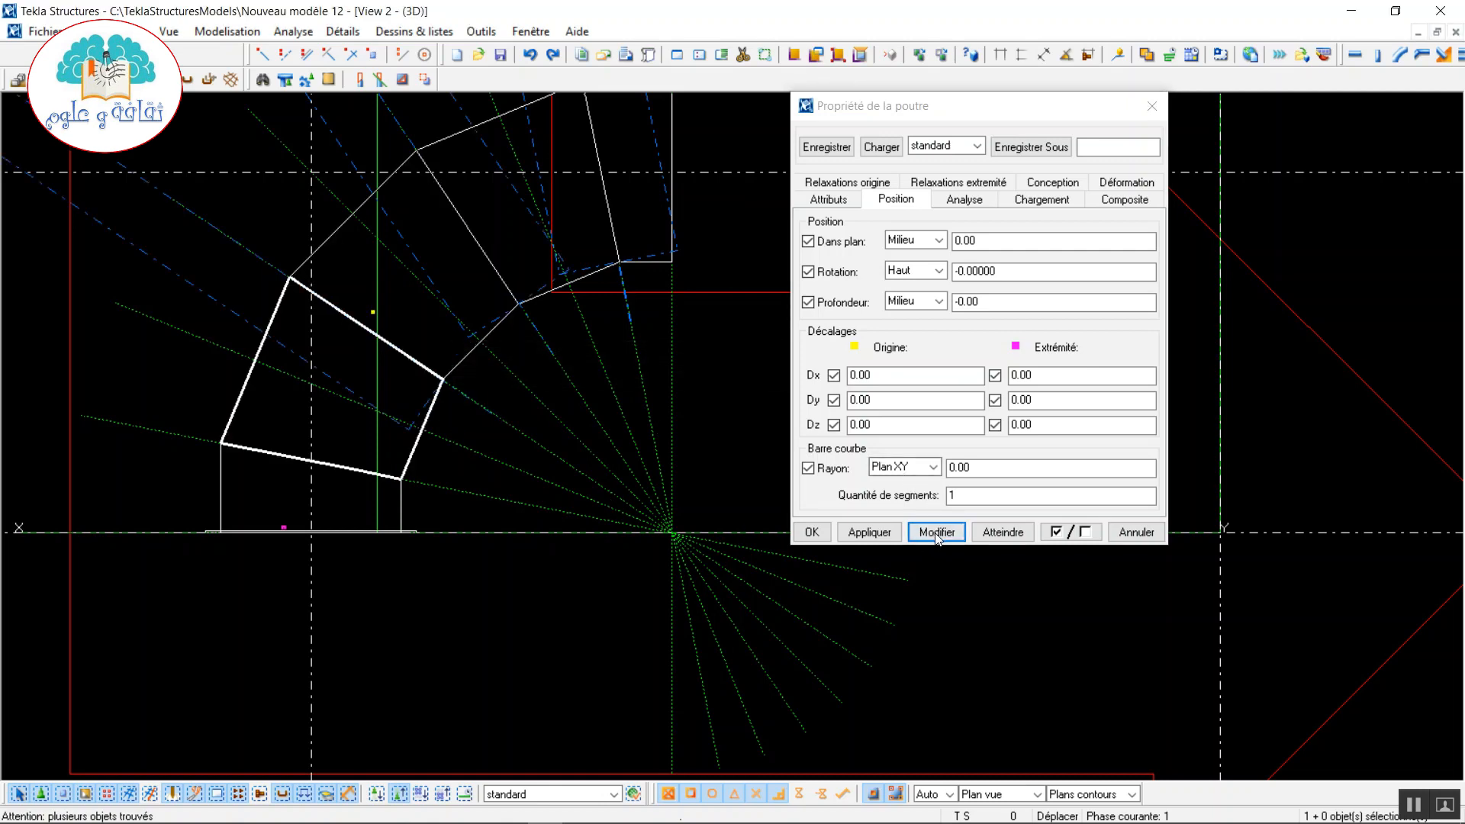
- Set the vertical position of the lowest Ø150*2 tube segment to Milieu and close the property dialogs
{"action": "double_click", "coordinate": [401, 520]}
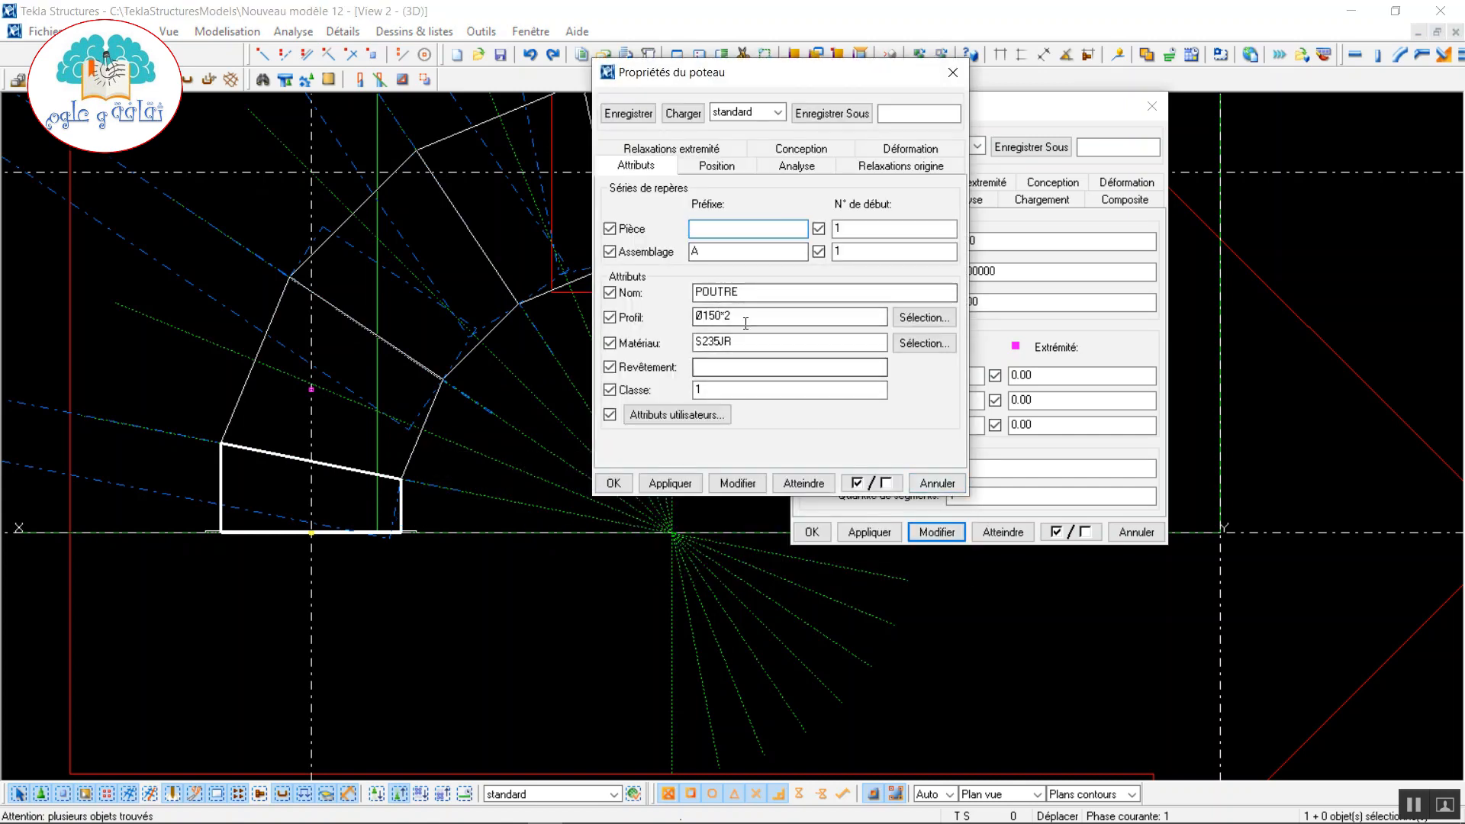
{"action": "left_click", "coordinate": [726, 172]}
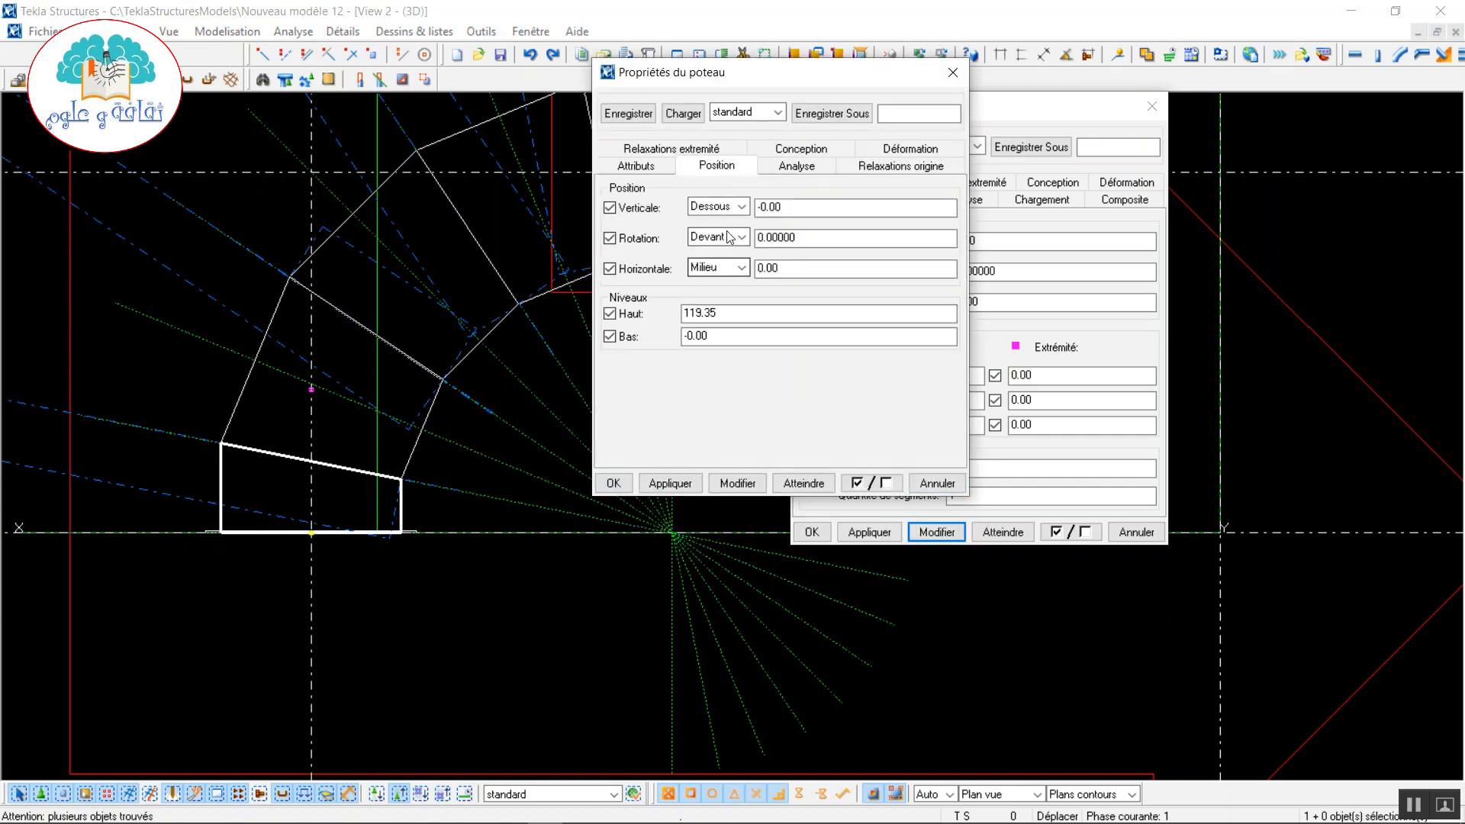
{"action": "left_click", "coordinate": [717, 207]}
{"action": "left_click", "coordinate": [723, 227]}
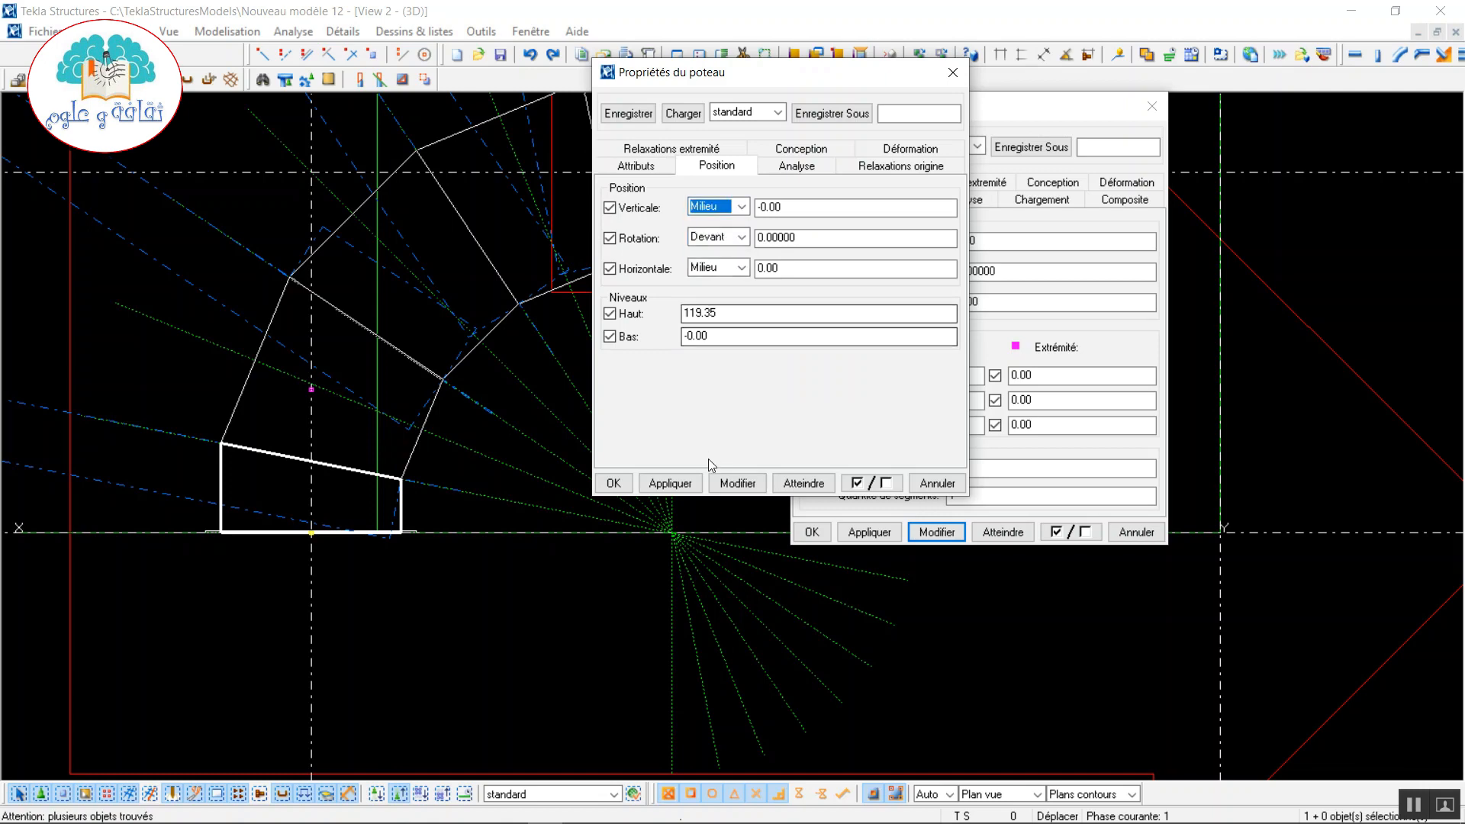
{"action": "left_click", "coordinate": [735, 483]}
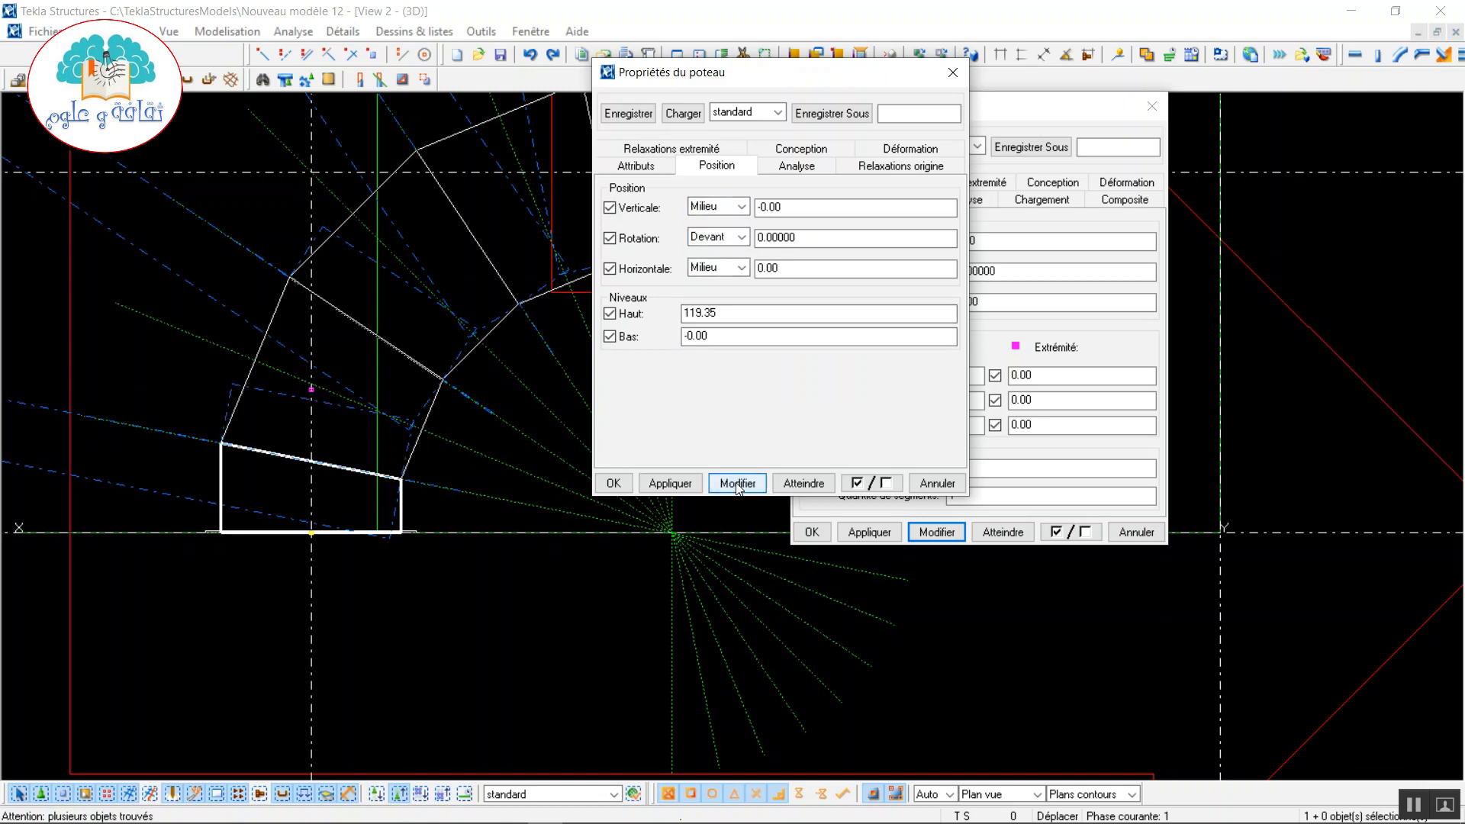
{"action": "left_click", "coordinate": [953, 71]}
{"action": "left_click", "coordinate": [1149, 109]}
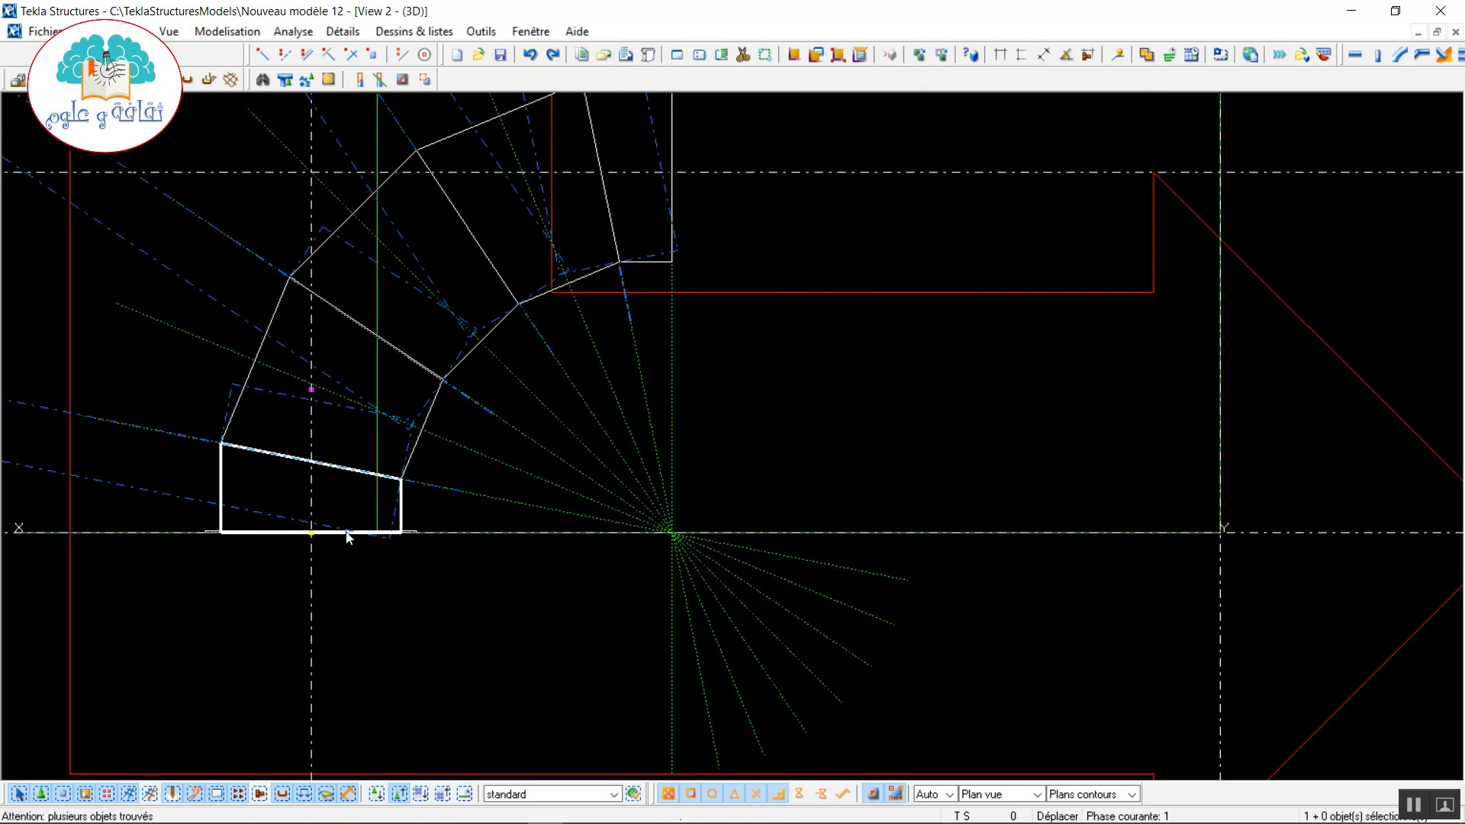
- Set the vertical position of the D175 disc at the tube's lower end to Milieu
{"action": "scroll", "coordinate": [335, 534], "scroll_direction": "up", "scroll_amount": 3}
{"action": "middle_click_drag", "start_coordinate": [196, 565], "coordinate": [584, 598]}
{"action": "scroll", "coordinate": [488, 573], "scroll_direction": "up", "scroll_amount": 6}
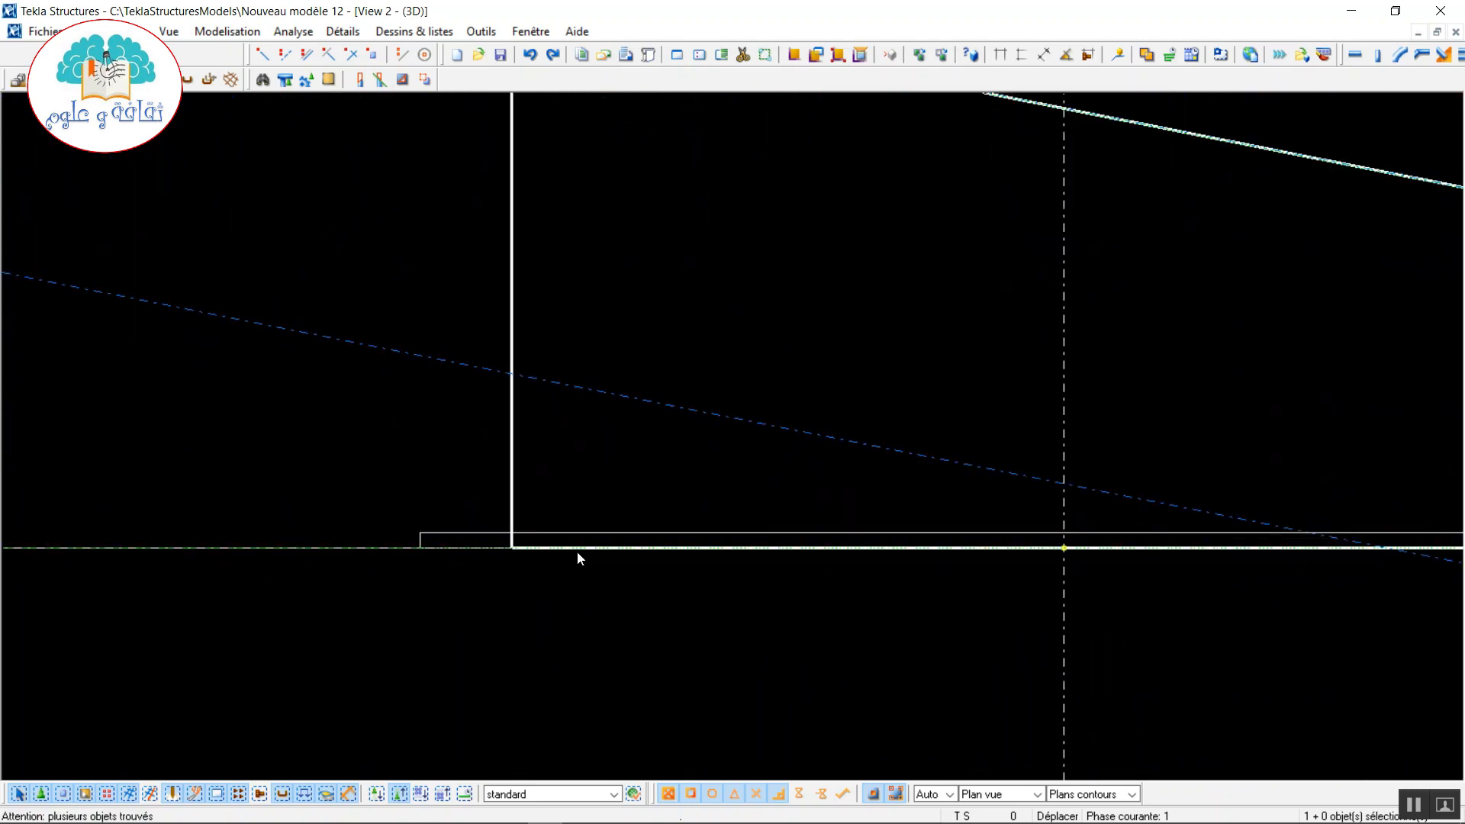
{"action": "left_click", "coordinate": [475, 523]}
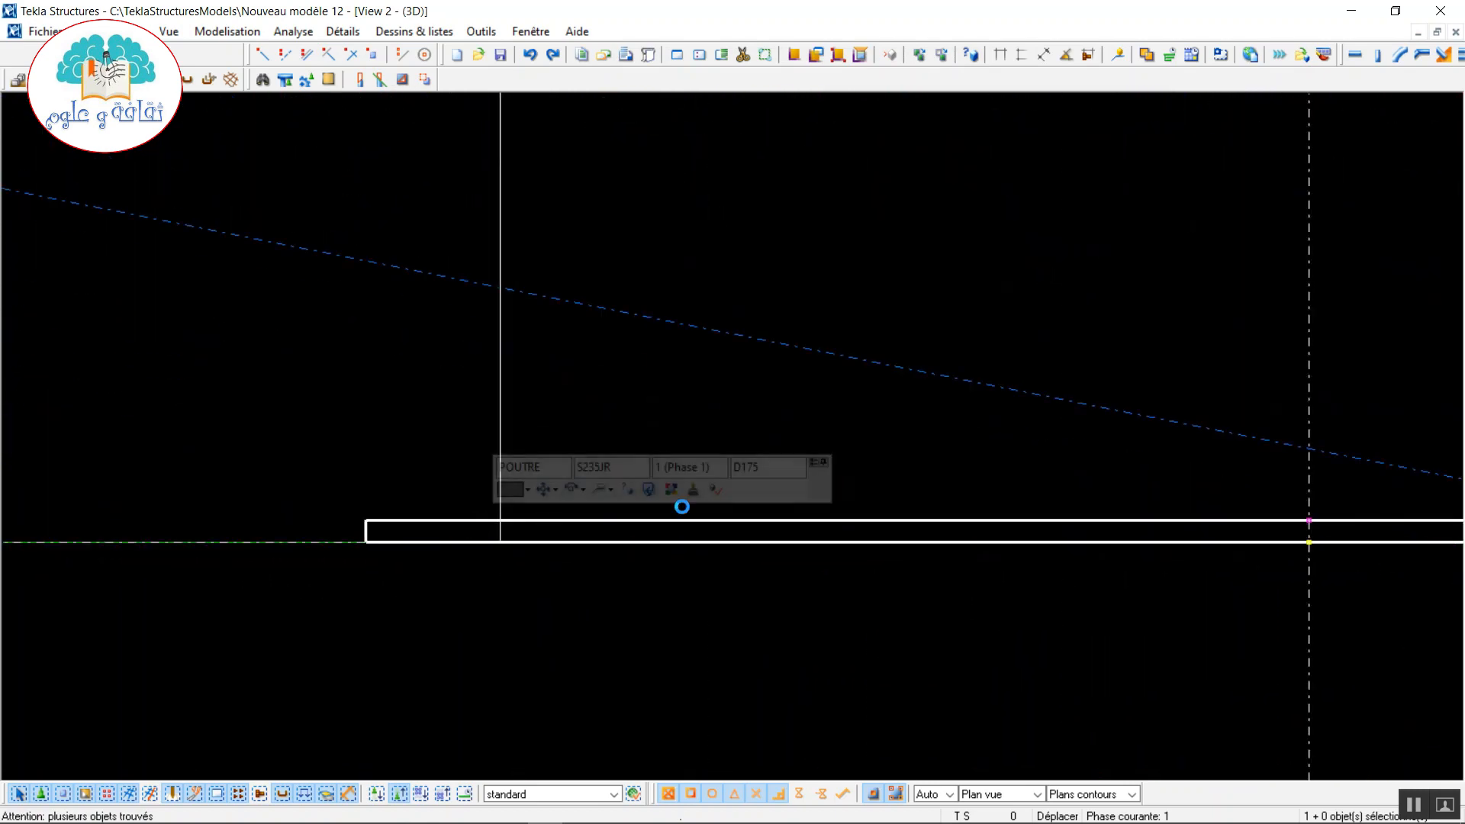
{"action": "double_click", "coordinate": [756, 523]}
{"action": "left_click", "coordinate": [712, 168]}
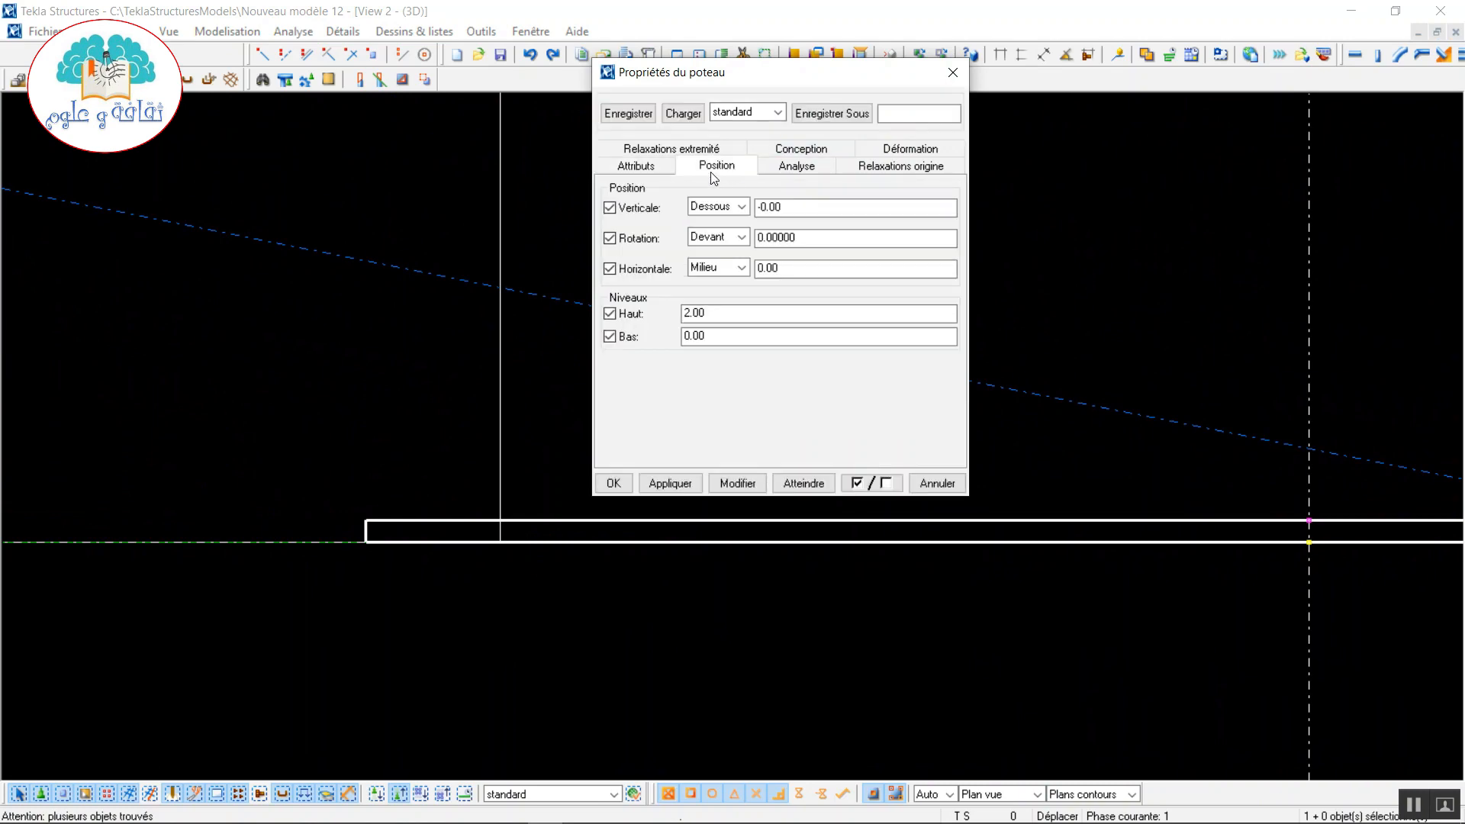
{"action": "left_click", "coordinate": [717, 207]}
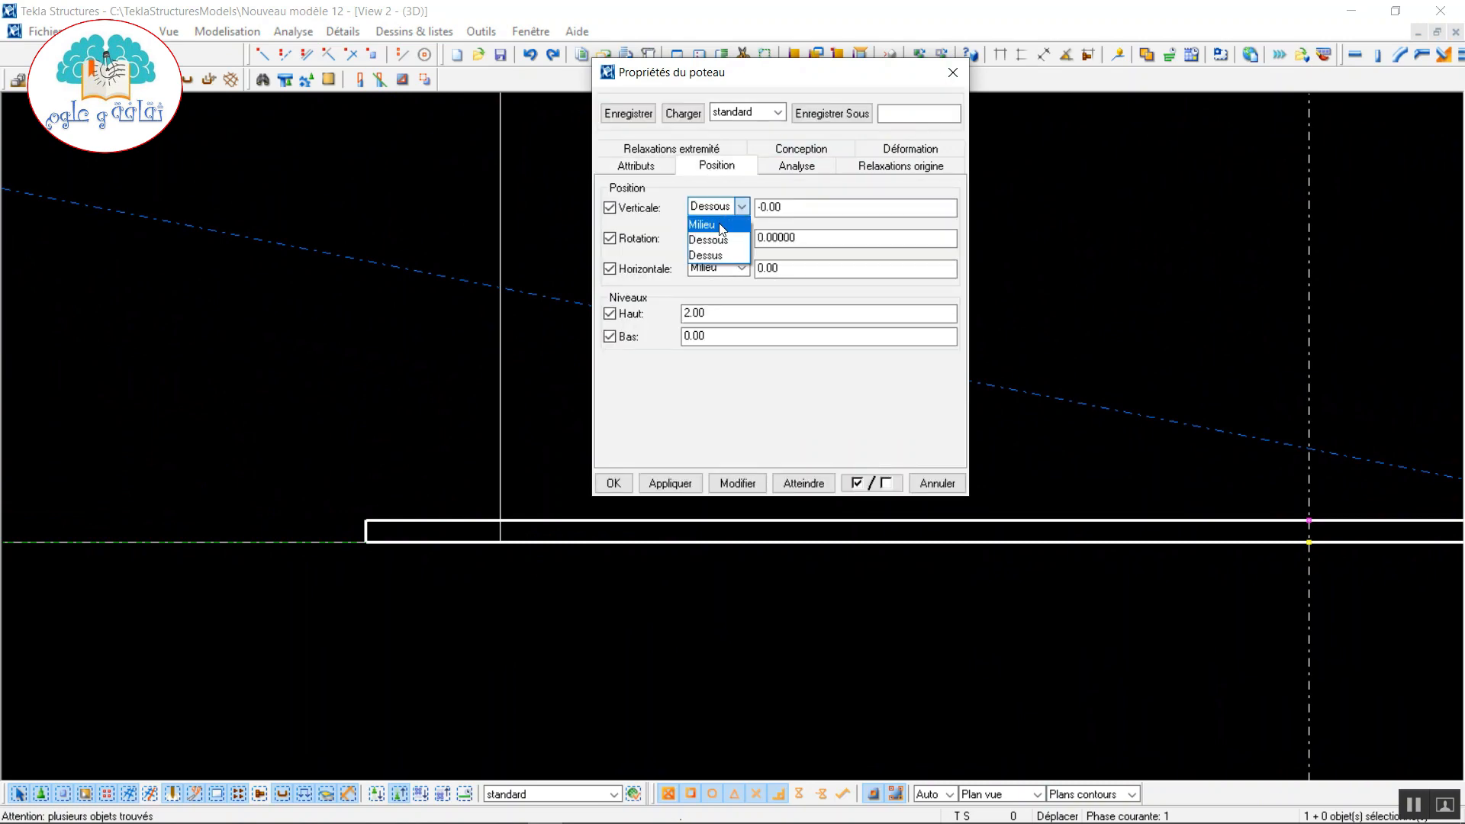
{"action": "left_click", "coordinate": [710, 223]}
{"action": "left_click", "coordinate": [737, 483]}
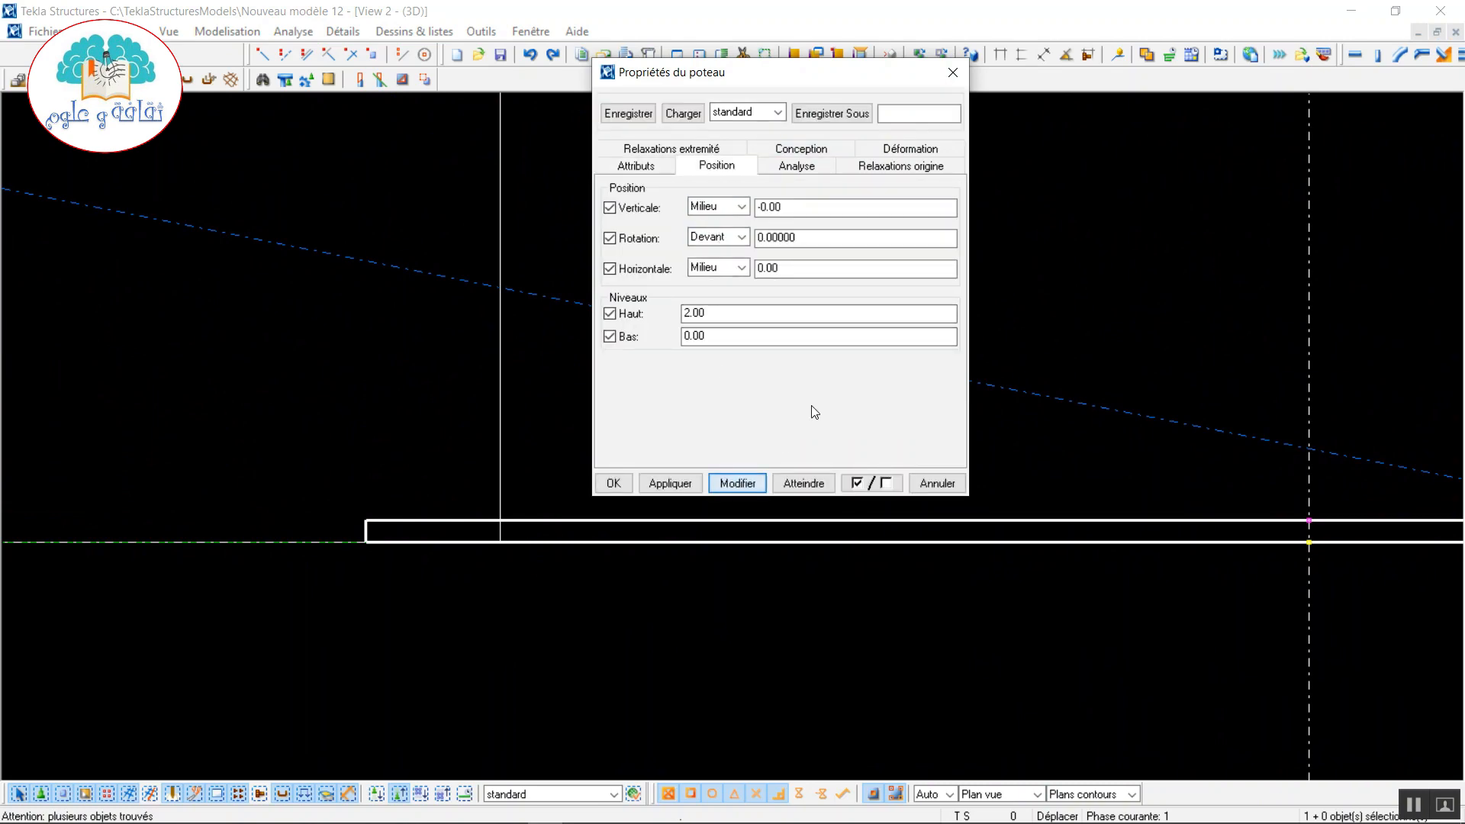
{"action": "left_click", "coordinate": [683, 483]}
{"action": "left_click", "coordinate": [614, 482]}
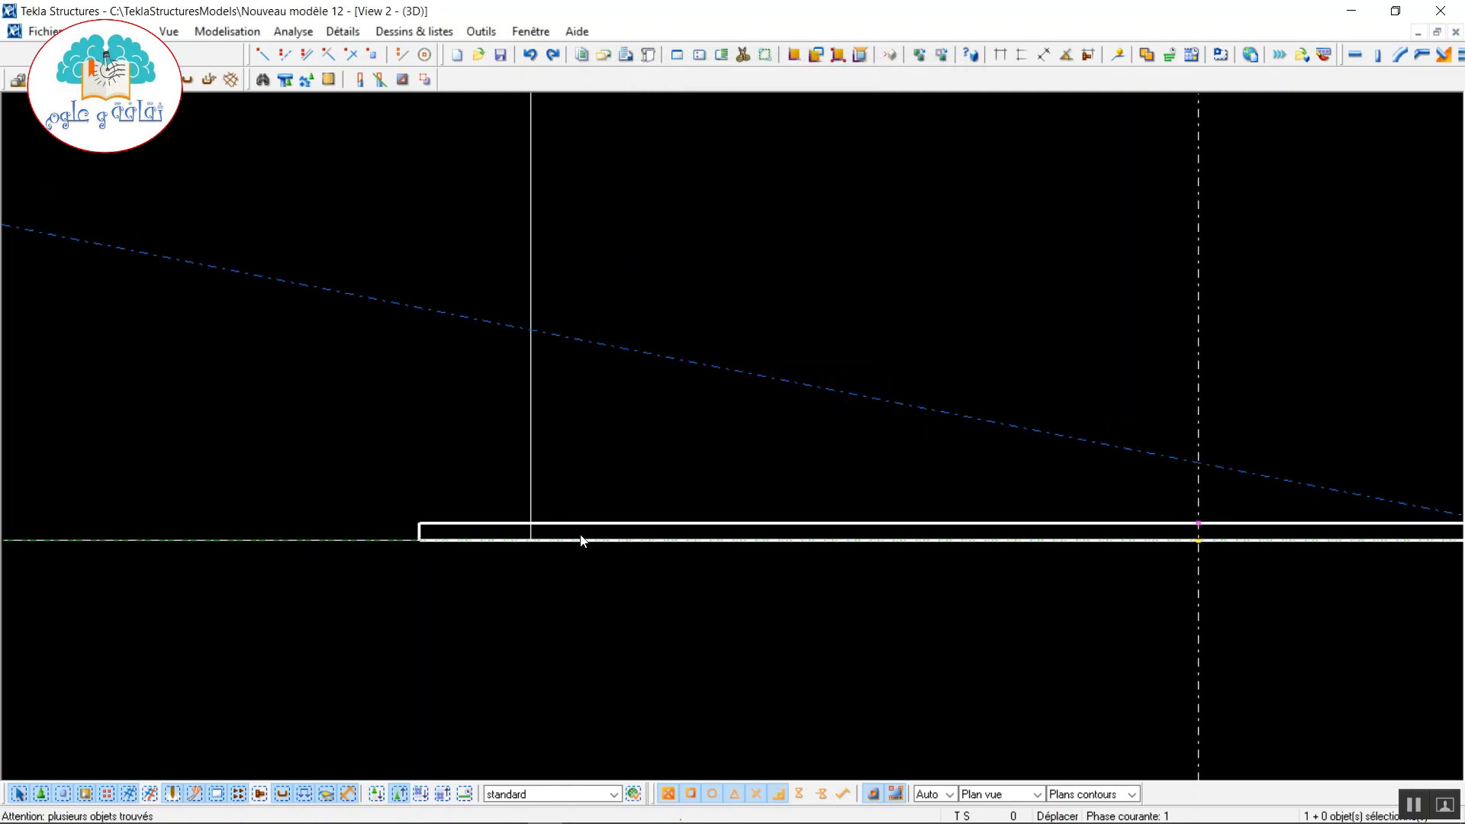
- Set the vertical position of the D150 disc at the tube's lower end to Milieu
{"action": "left_click", "coordinate": [537, 538]}
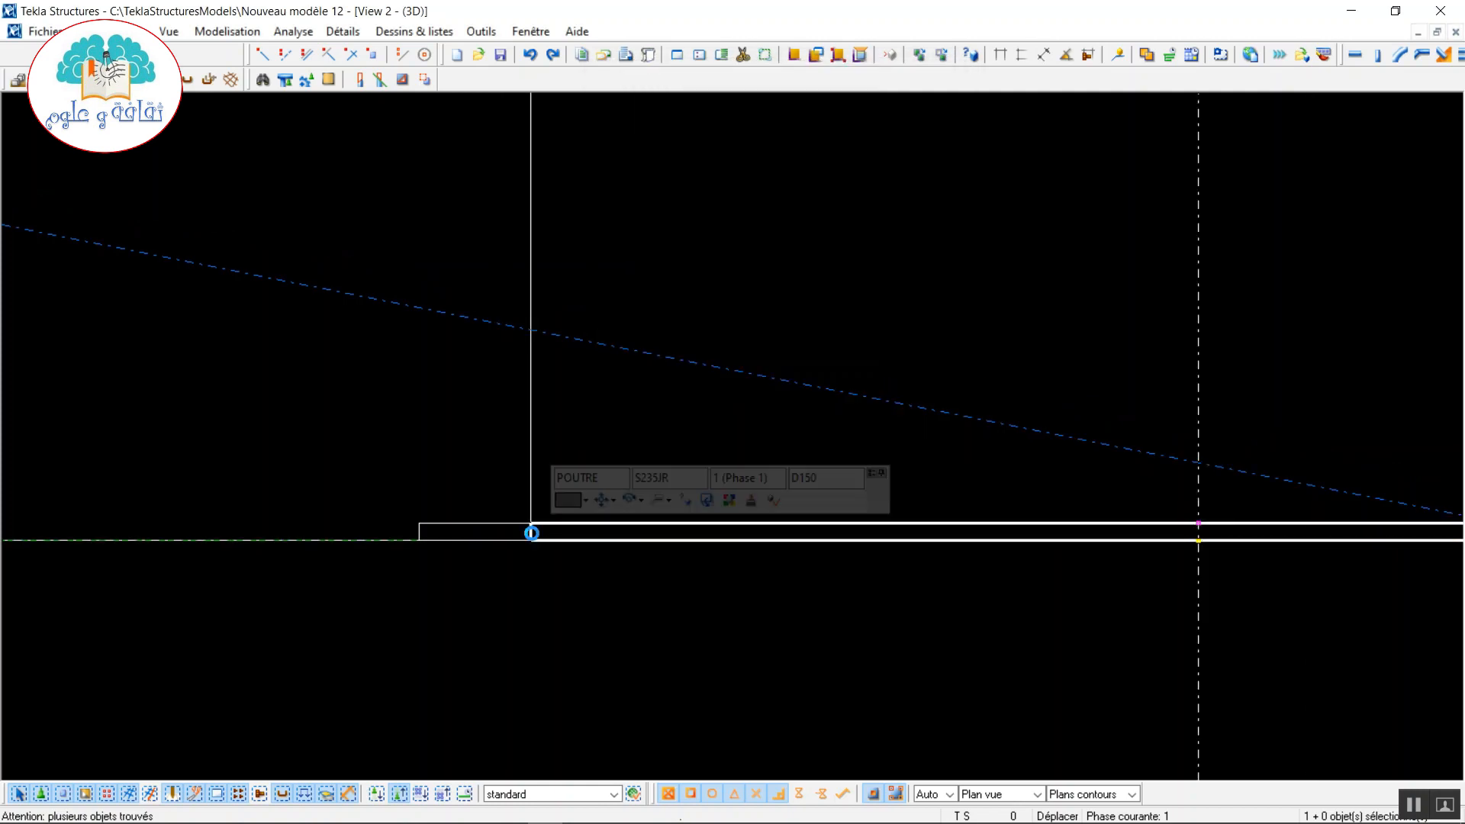
{"action": "double_click", "coordinate": [537, 538]}
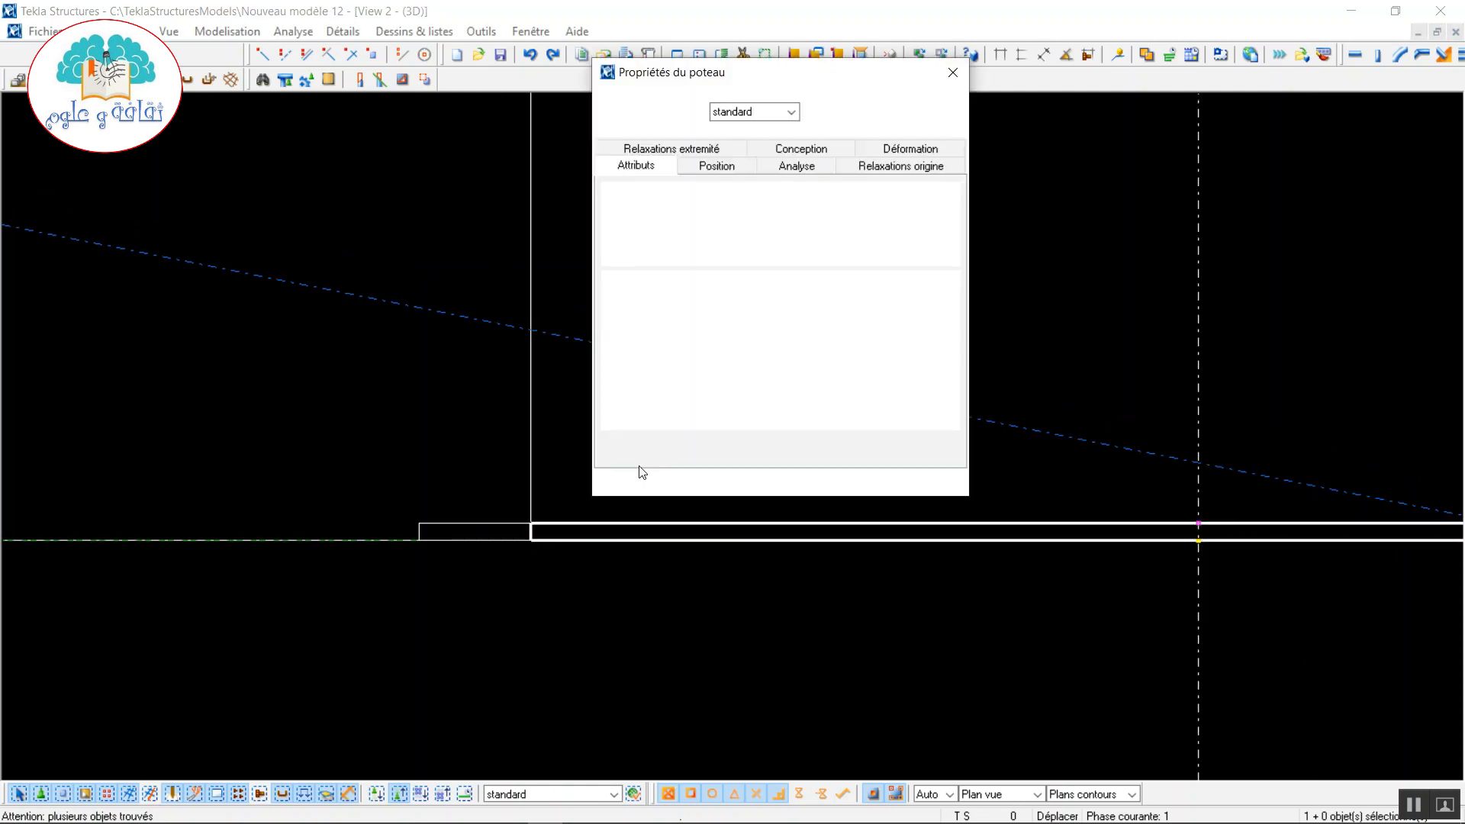
{"action": "left_click", "coordinate": [724, 167]}
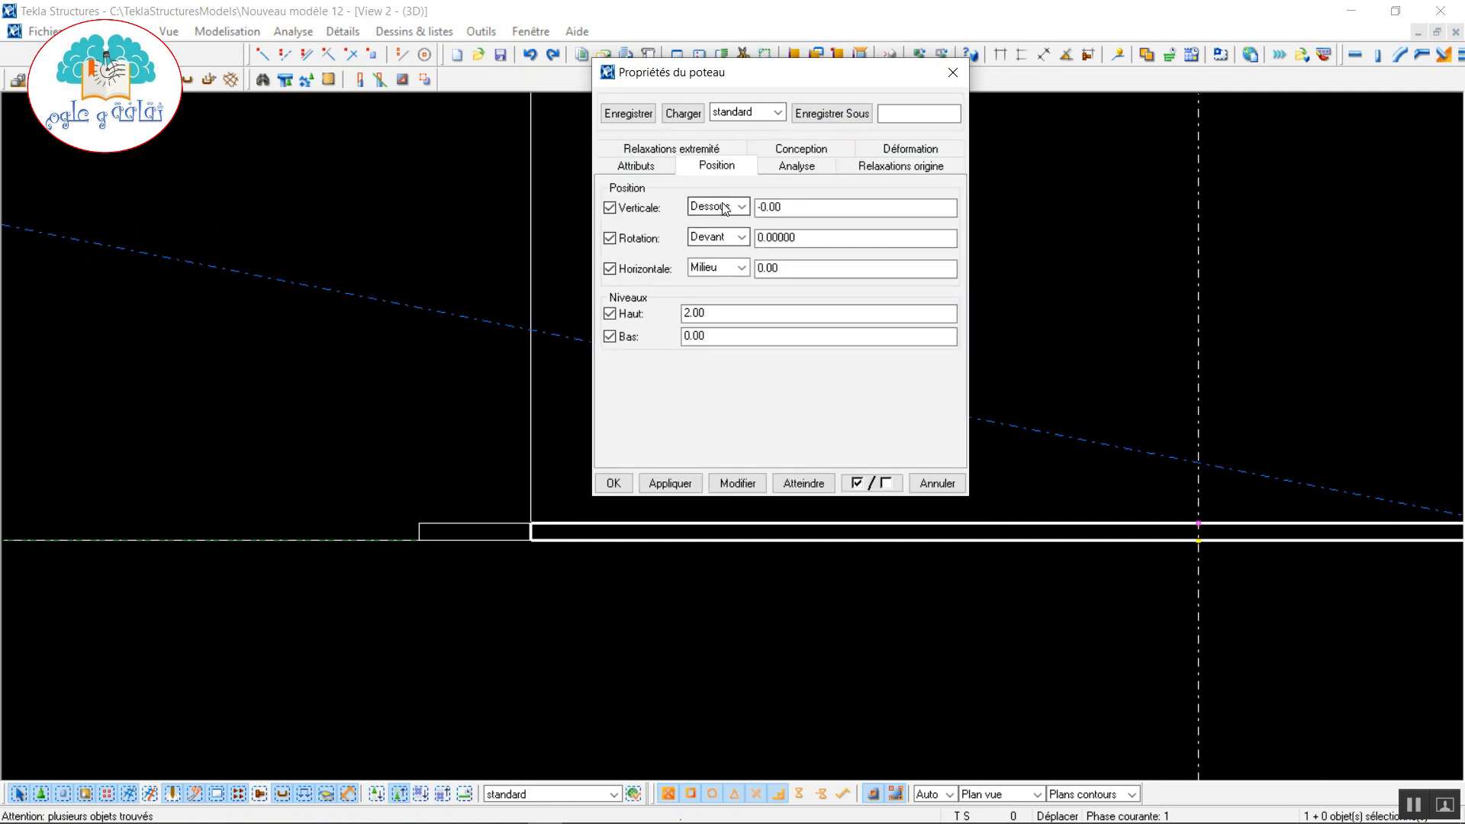
{"action": "left_click", "coordinate": [724, 206]}
{"action": "left_click", "coordinate": [719, 223]}
{"action": "left_click", "coordinate": [734, 480]}
{"action": "left_click", "coordinate": [614, 483]}
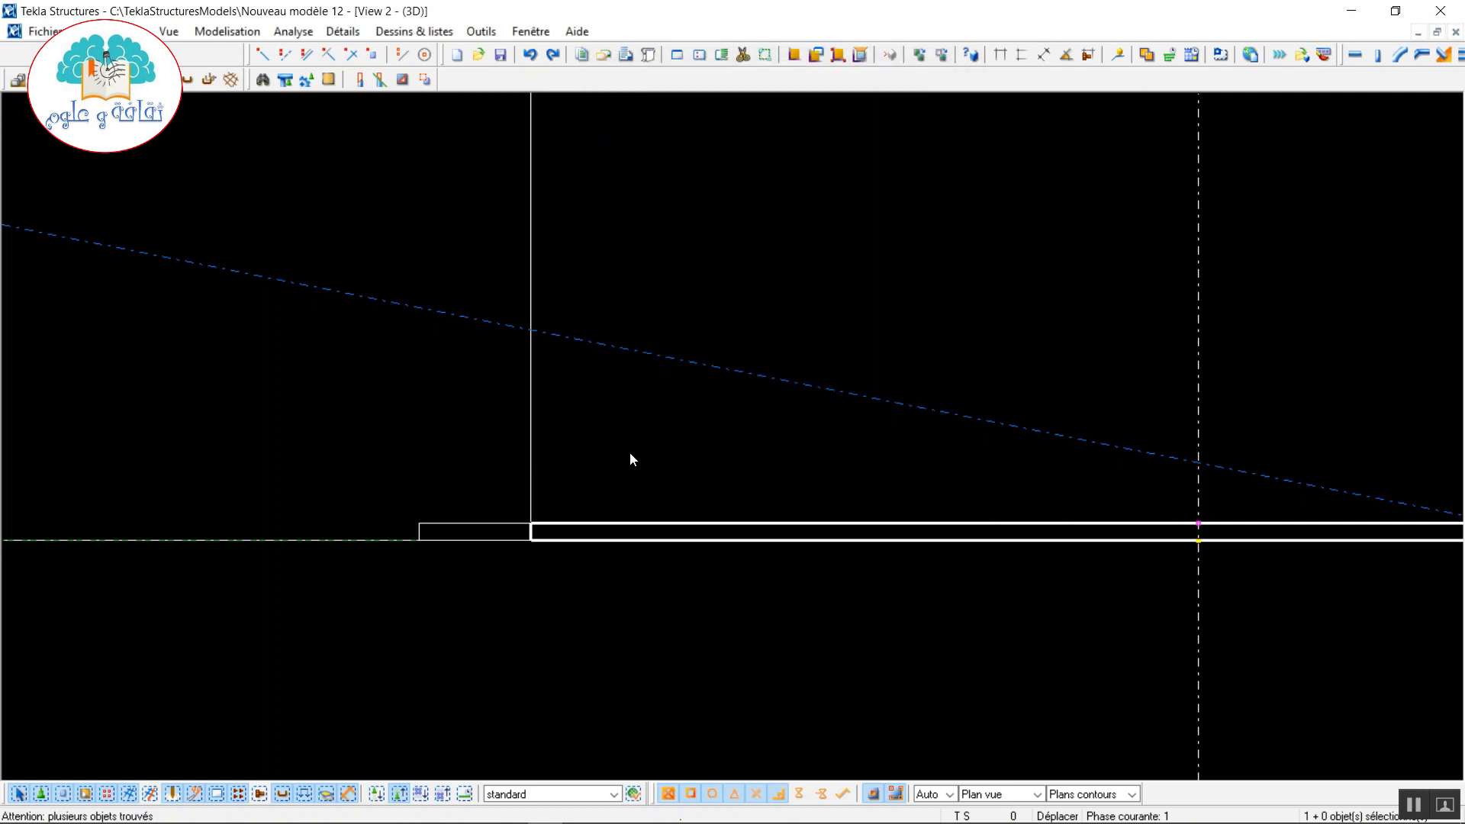
- Switch to the 3D view and show the parts at the pipe's lower end in wireframe
{"action": "key", "text": "ctrl+Tab"}
{"action": "scroll", "coordinate": [482, 354], "scroll_direction": "up", "scroll_amount": 1}
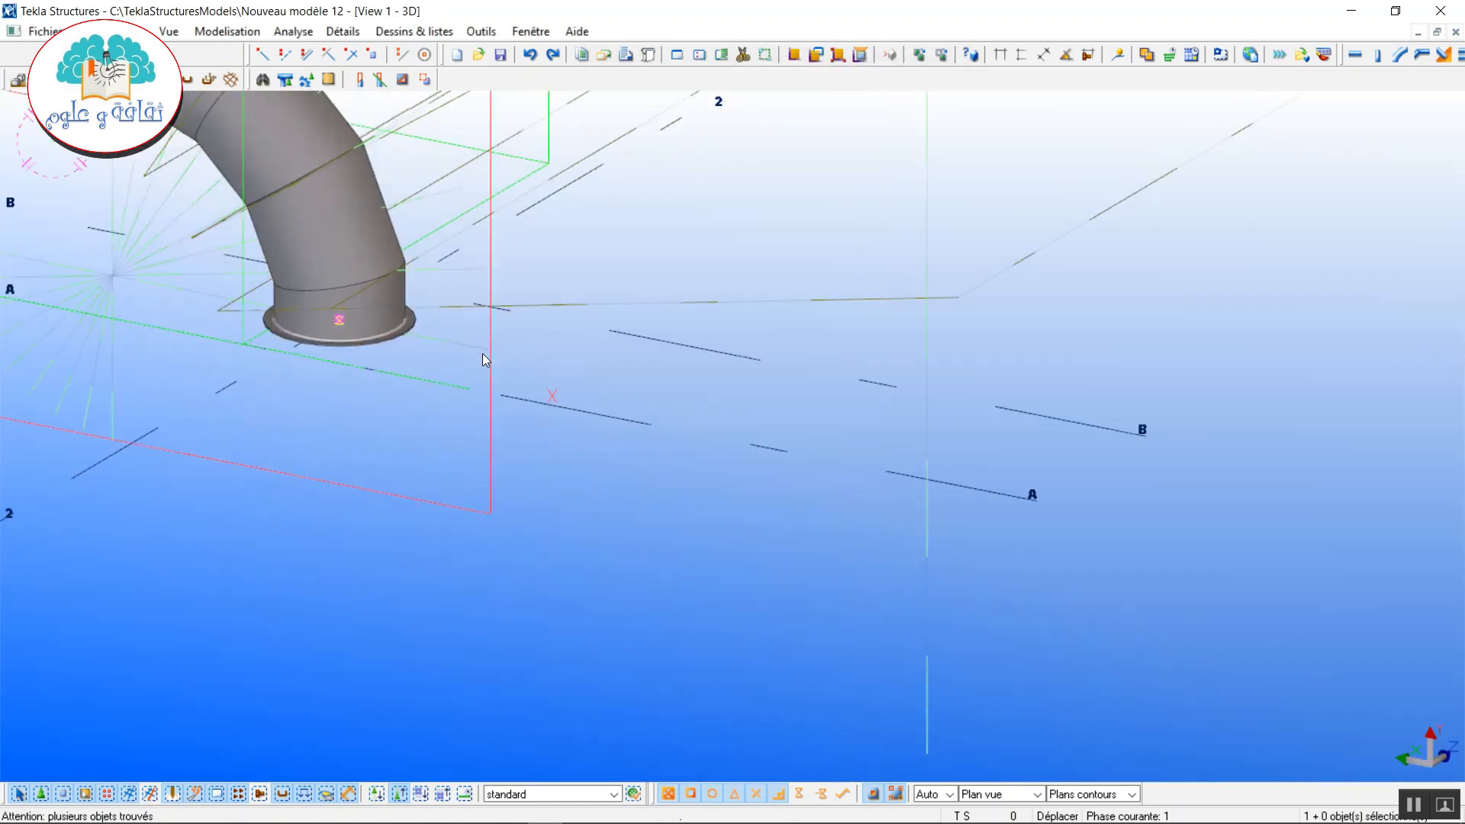
{"action": "scroll", "coordinate": [308, 319], "scroll_direction": "up", "scroll_amount": 7}
{"action": "middle_click_drag", "start_coordinate": [308, 319], "coordinate": [590, 478]}
{"action": "scroll", "coordinate": [590, 478], "scroll_direction": "up", "scroll_amount": 3}
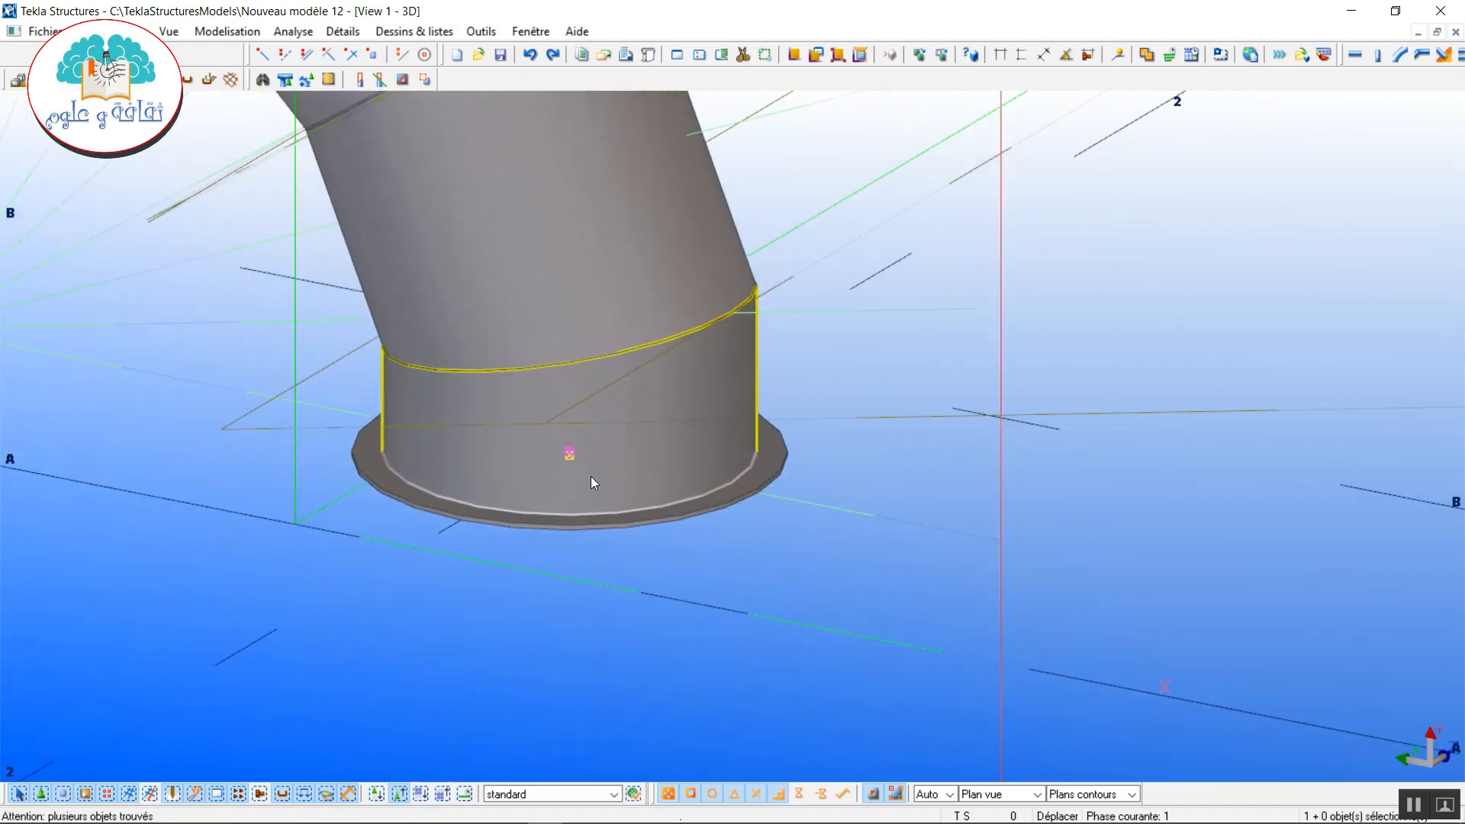
{"action": "key", "text": "ctrl+5"}
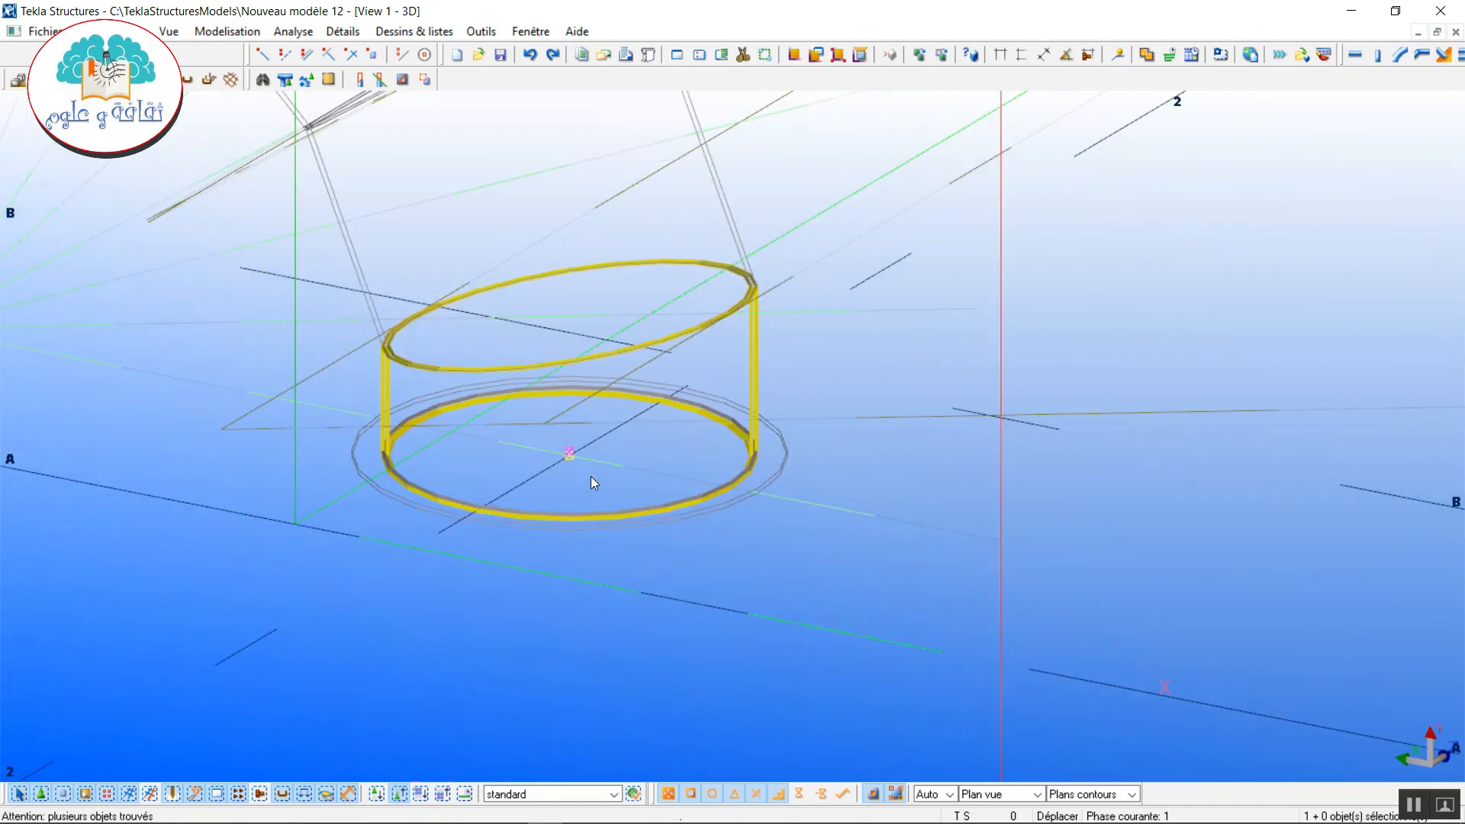
{"action": "left_click", "coordinate": [903, 489]}
{"action": "middle_click_drag", "start_coordinate": [701, 538], "coordinate": [791, 536]}
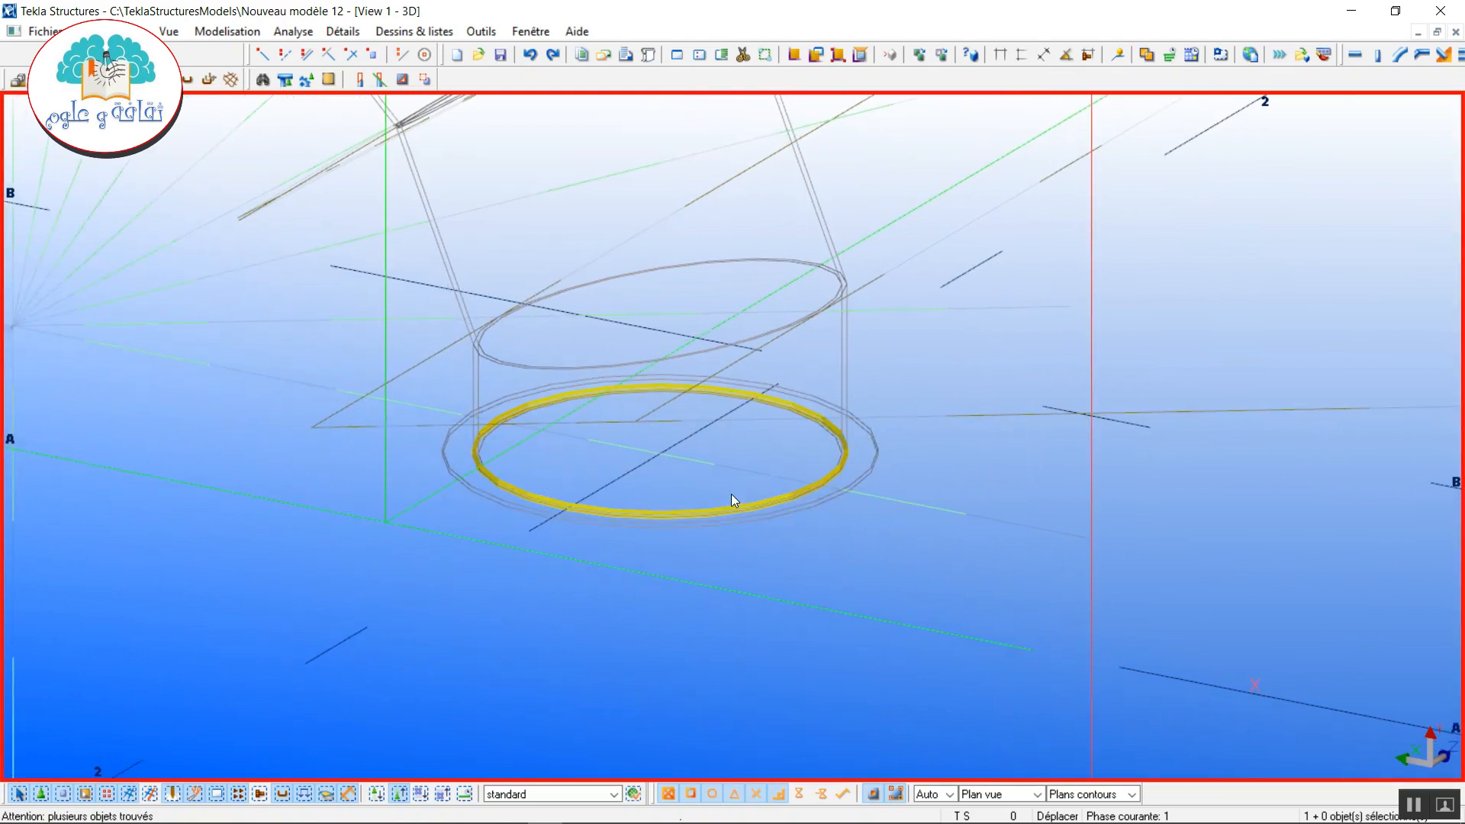
- Cut the D175 disc using the D150 disc as the cutting part, end the command and redraw the view
{"action": "left_click", "coordinate": [426, 78]}
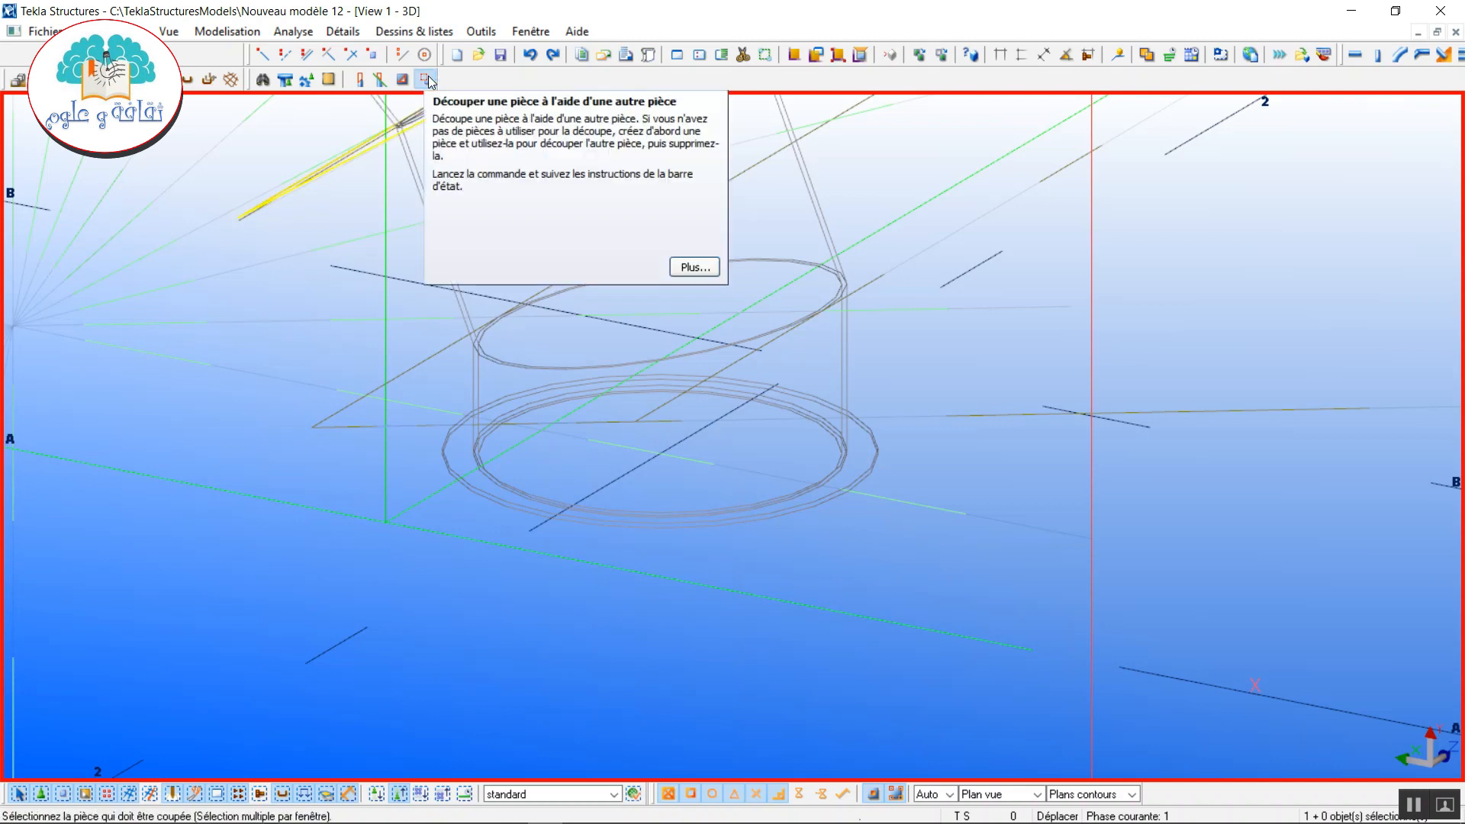
{"action": "left_click", "coordinate": [877, 467]}
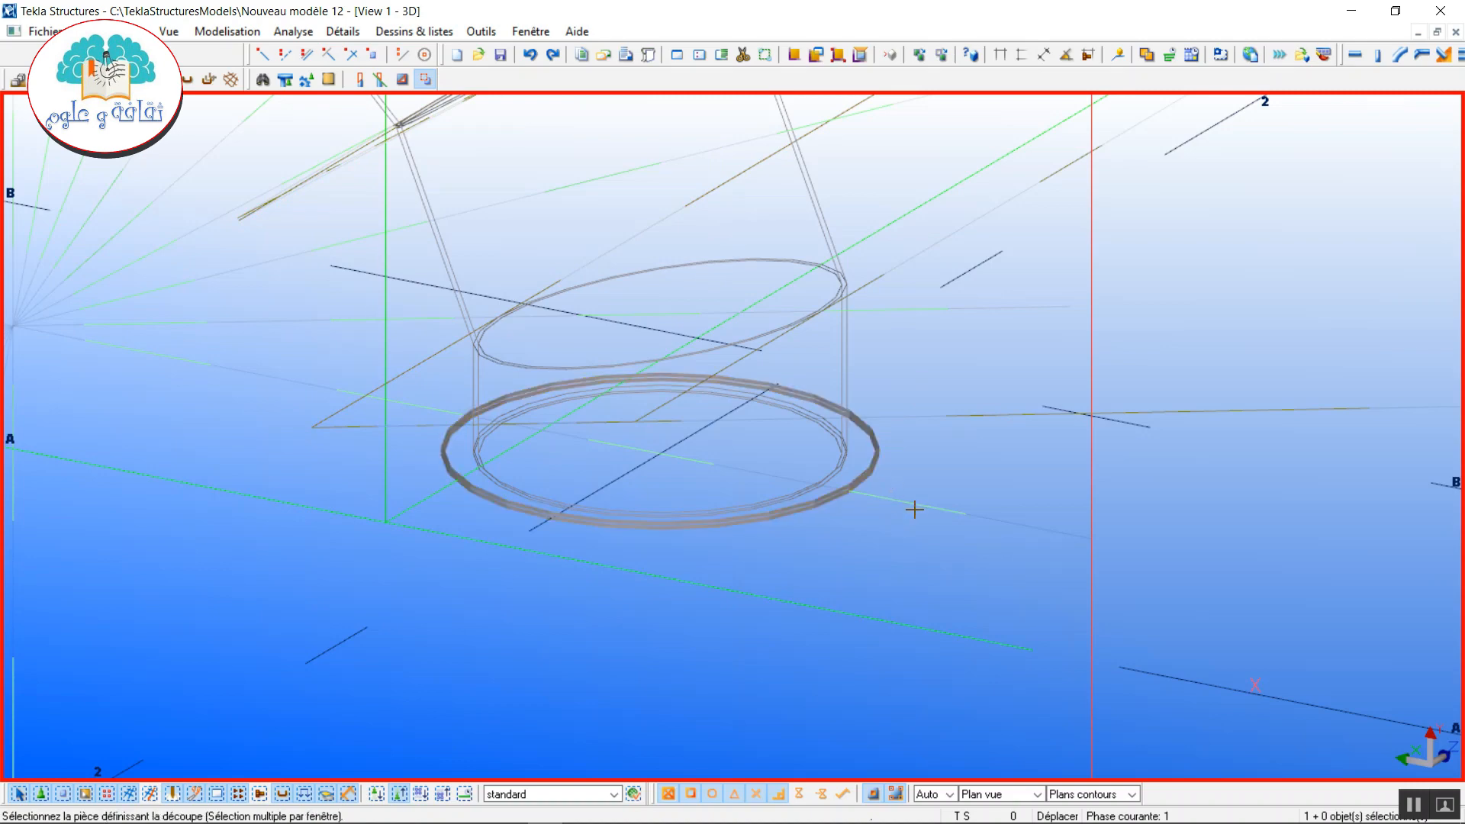
{"action": "scroll", "coordinate": [914, 509], "scroll_direction": "up", "scroll_amount": 3}
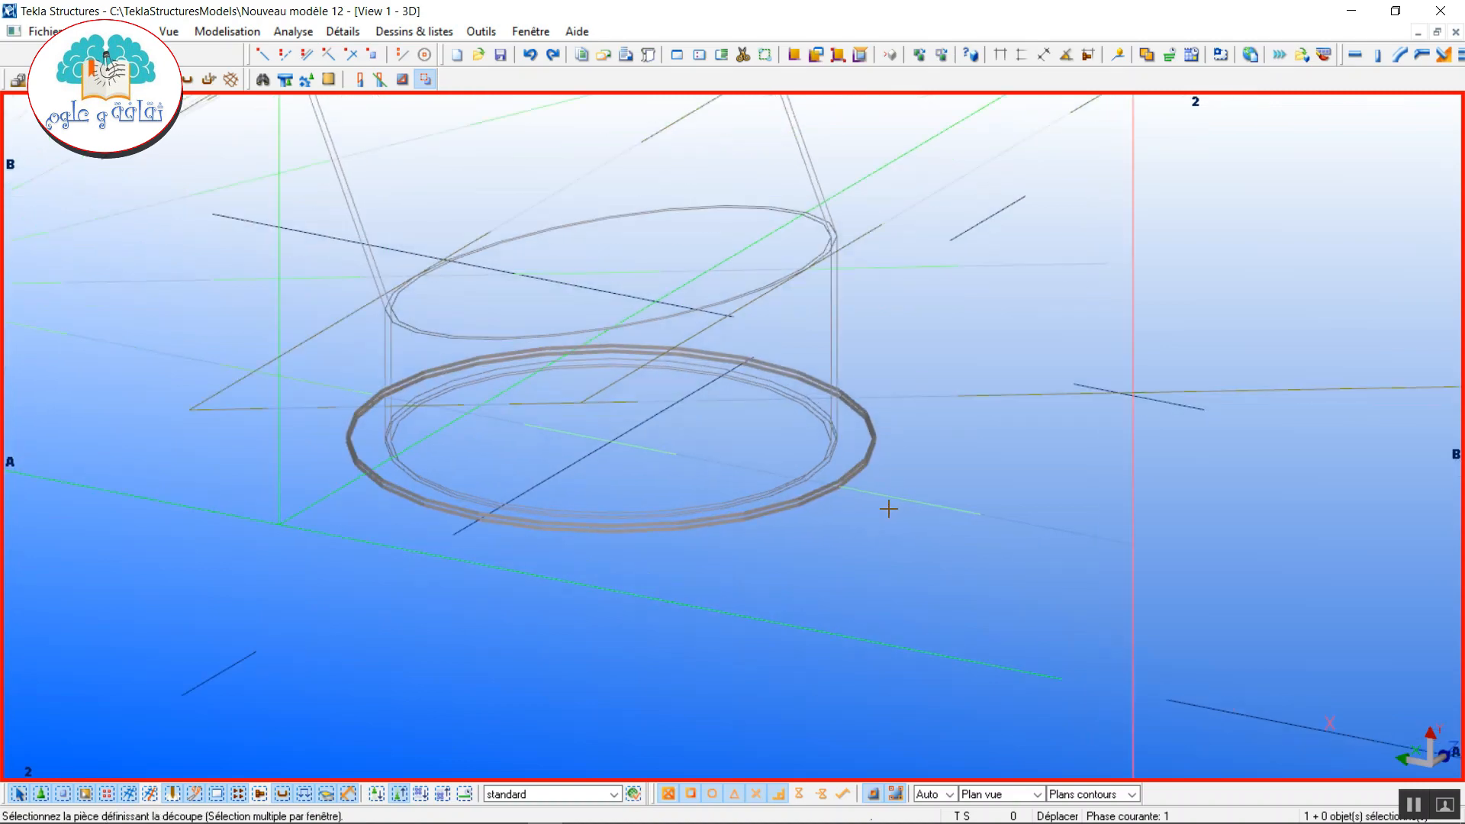
{"action": "left_click", "coordinate": [803, 450]}
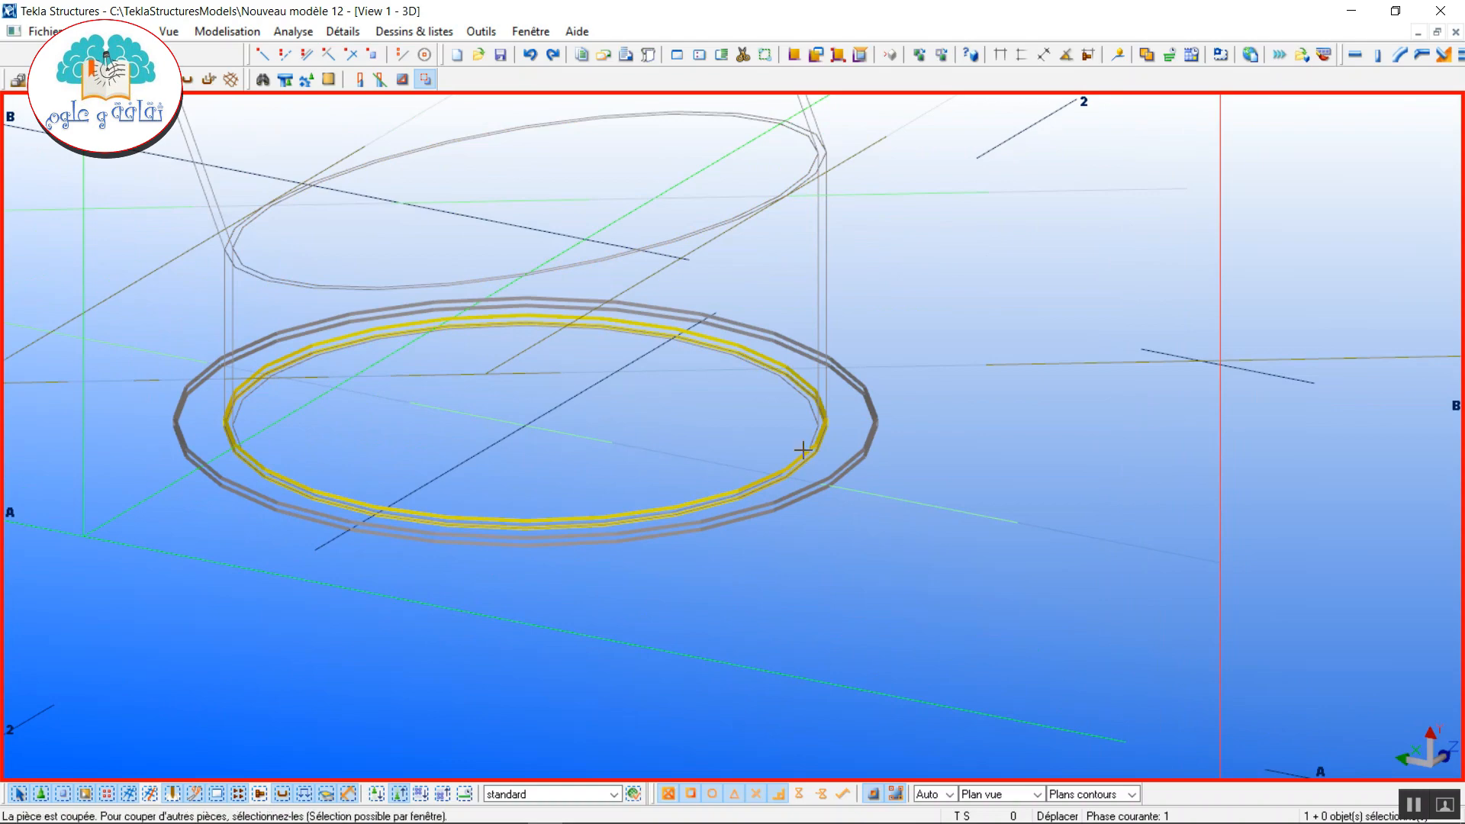
{"action": "right_click", "coordinate": [946, 264]}
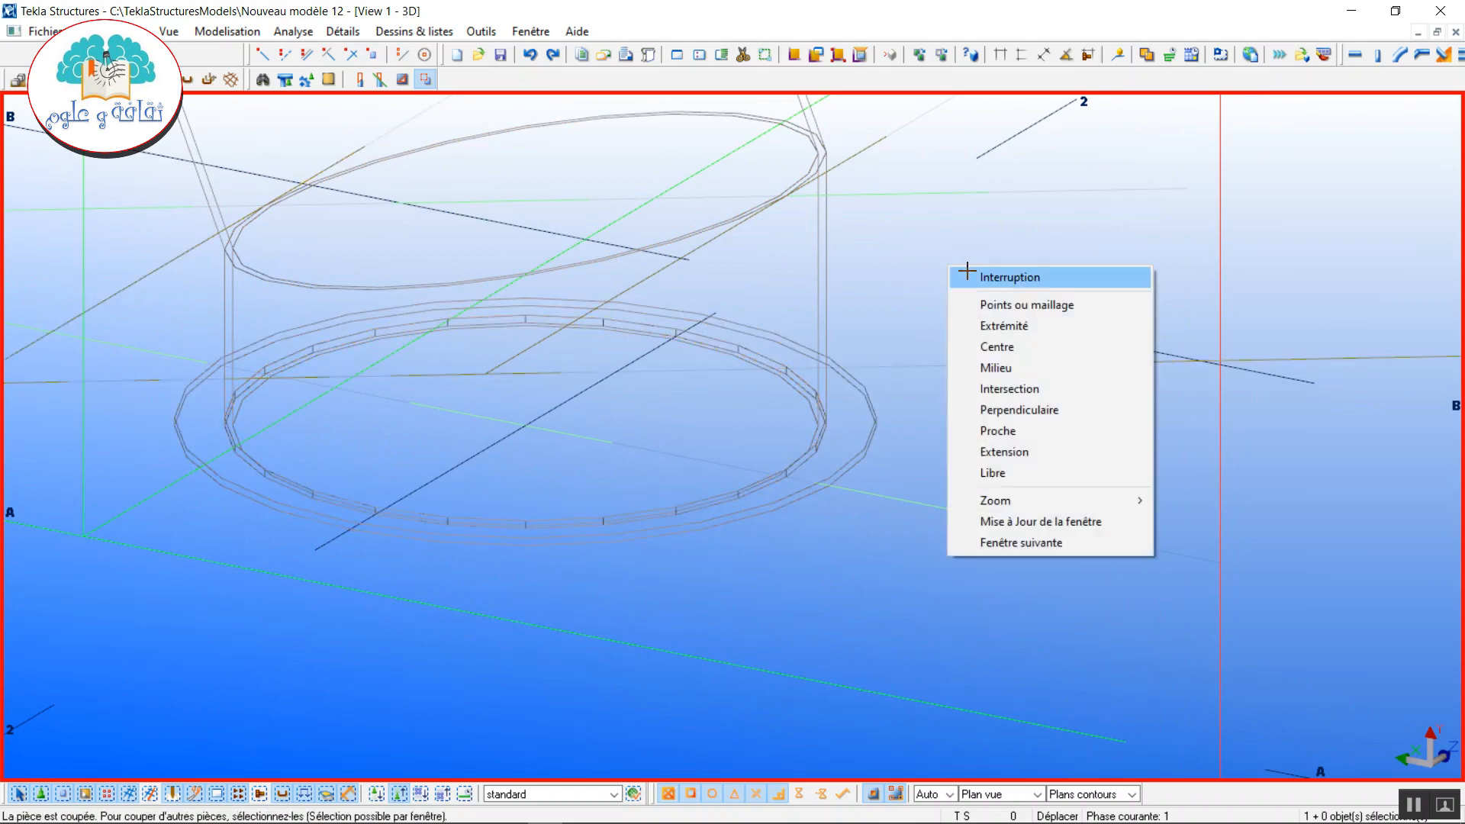
{"action": "left_click", "coordinate": [972, 277]}
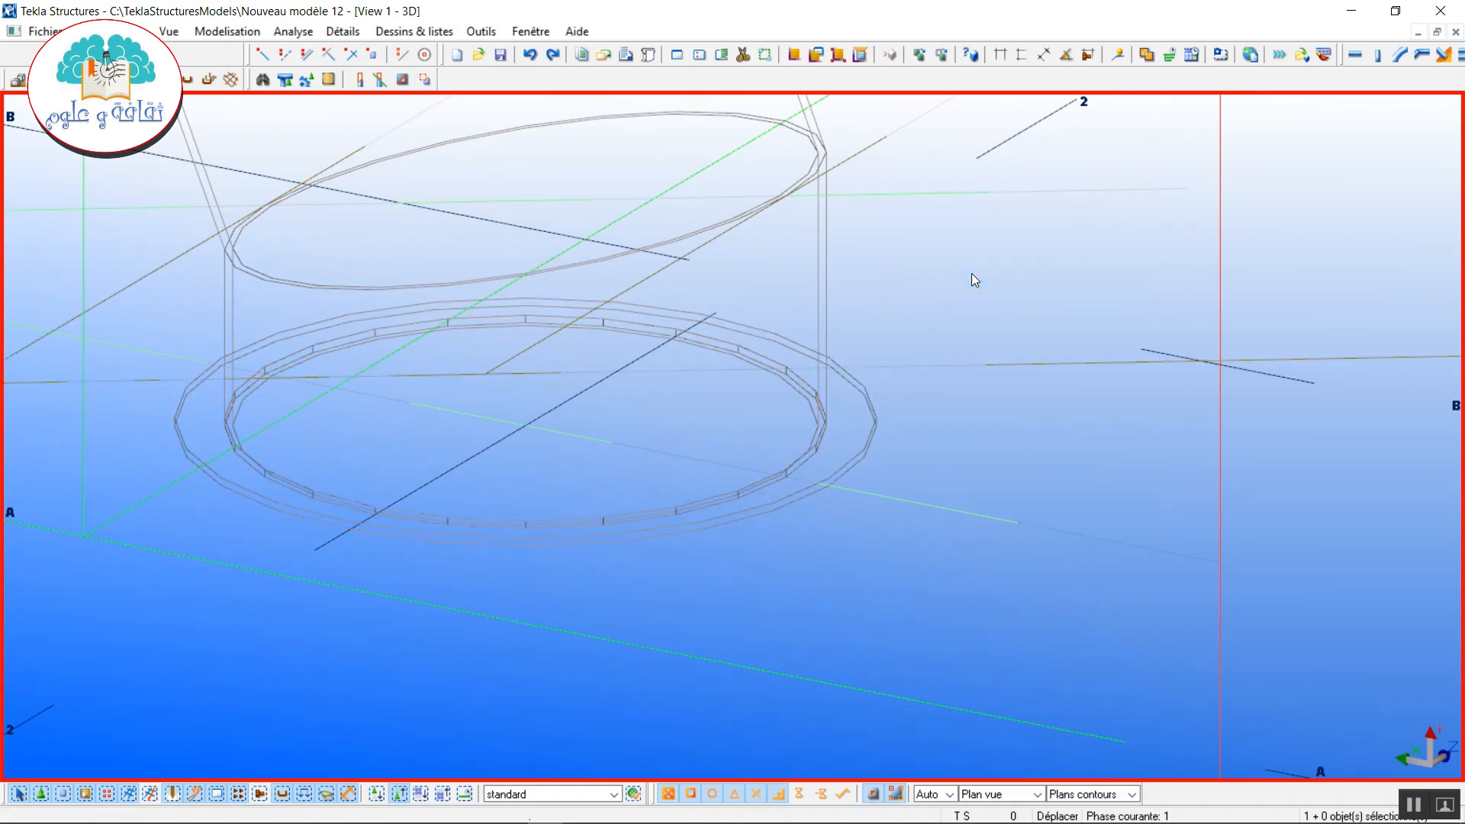
{"action": "right_click", "coordinate": [972, 273]}
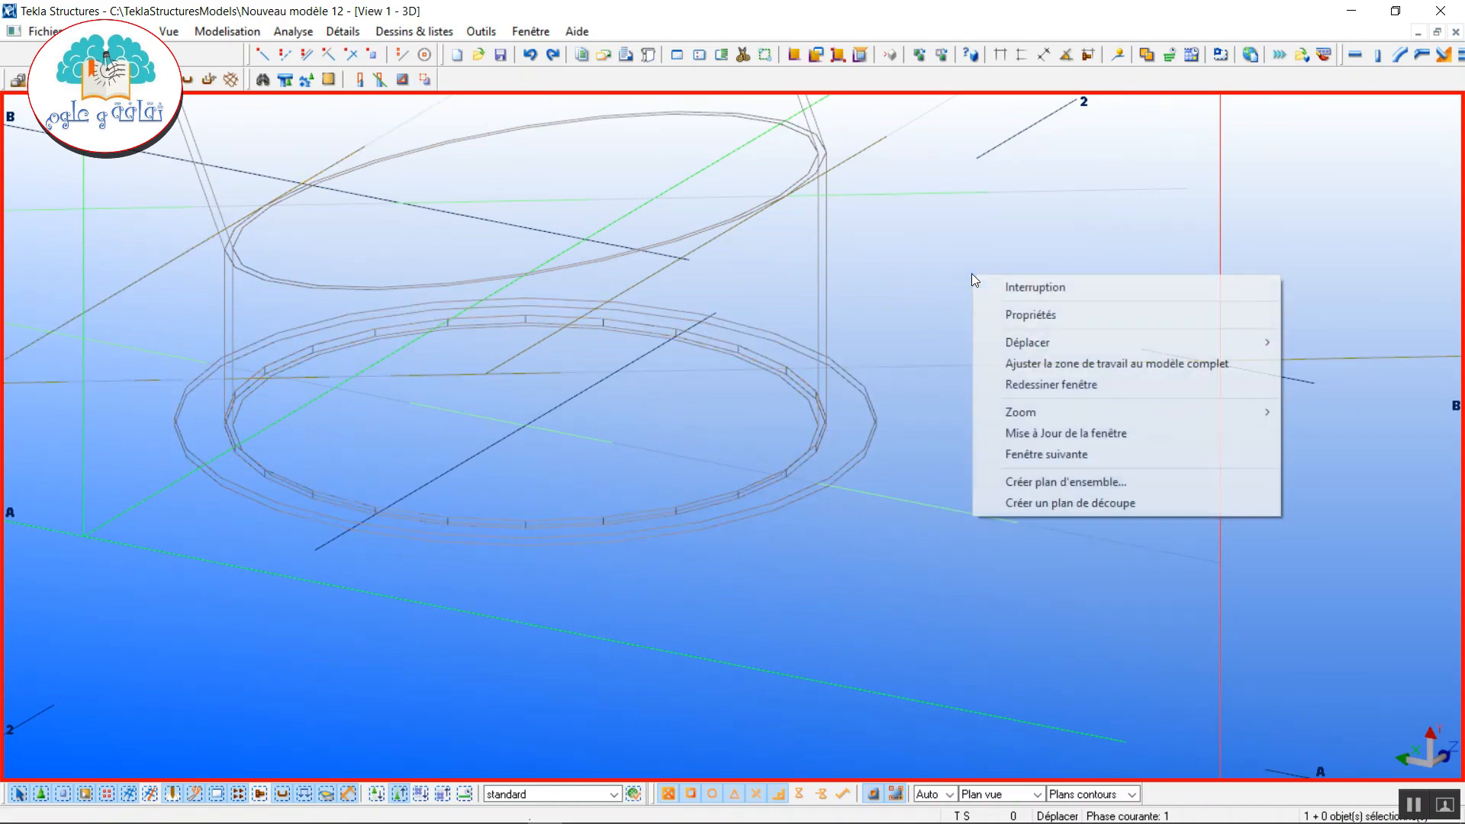
{"action": "left_click", "coordinate": [1028, 384]}
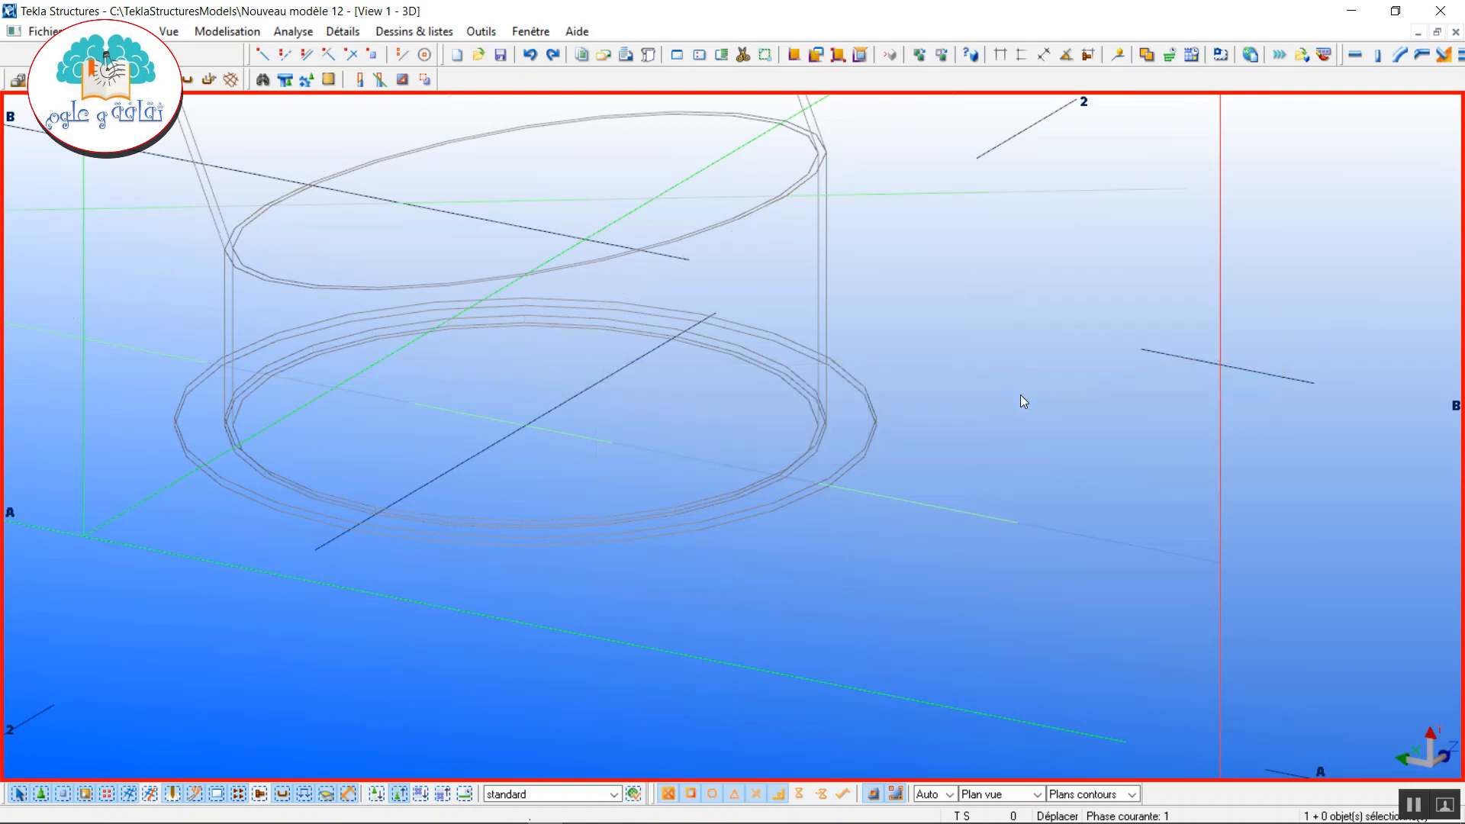
- Delete the D150 cutting disc and return the 3D view to shaded part display
{"action": "left_click", "coordinate": [821, 436]}
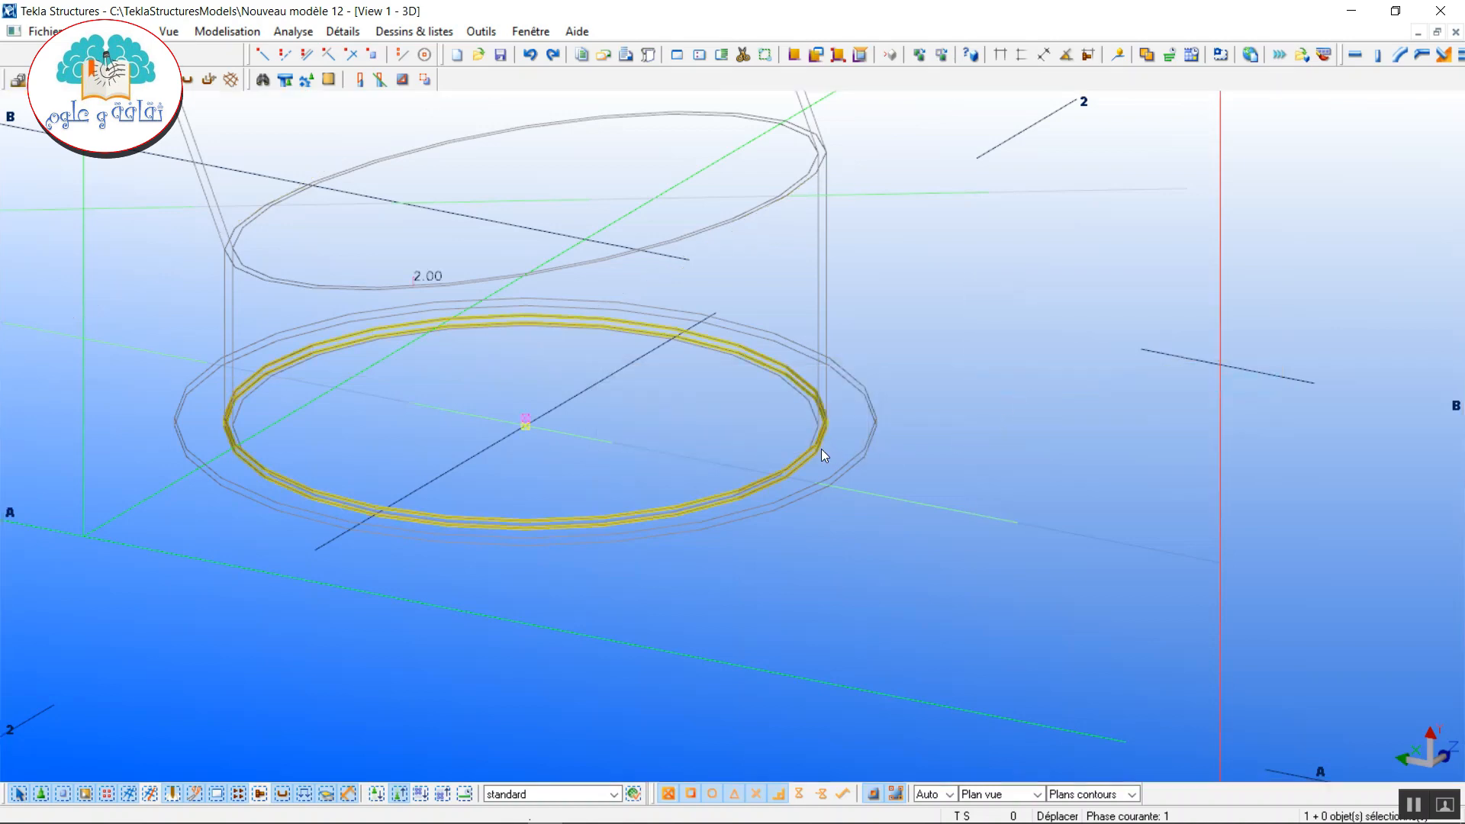
{"action": "left_click", "coordinate": [673, 373]}
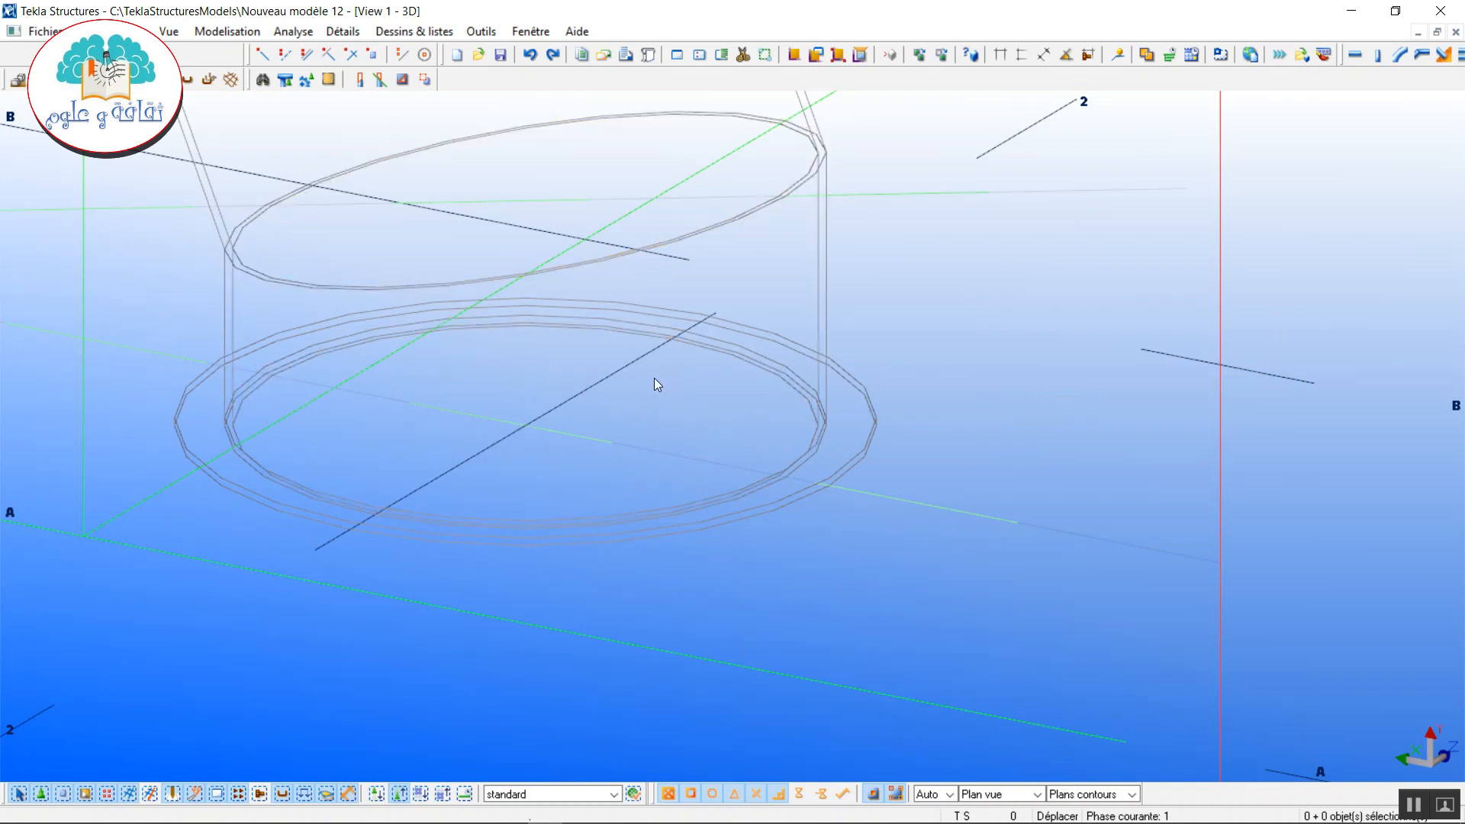
{"action": "key", "text": "ctrl+4"}
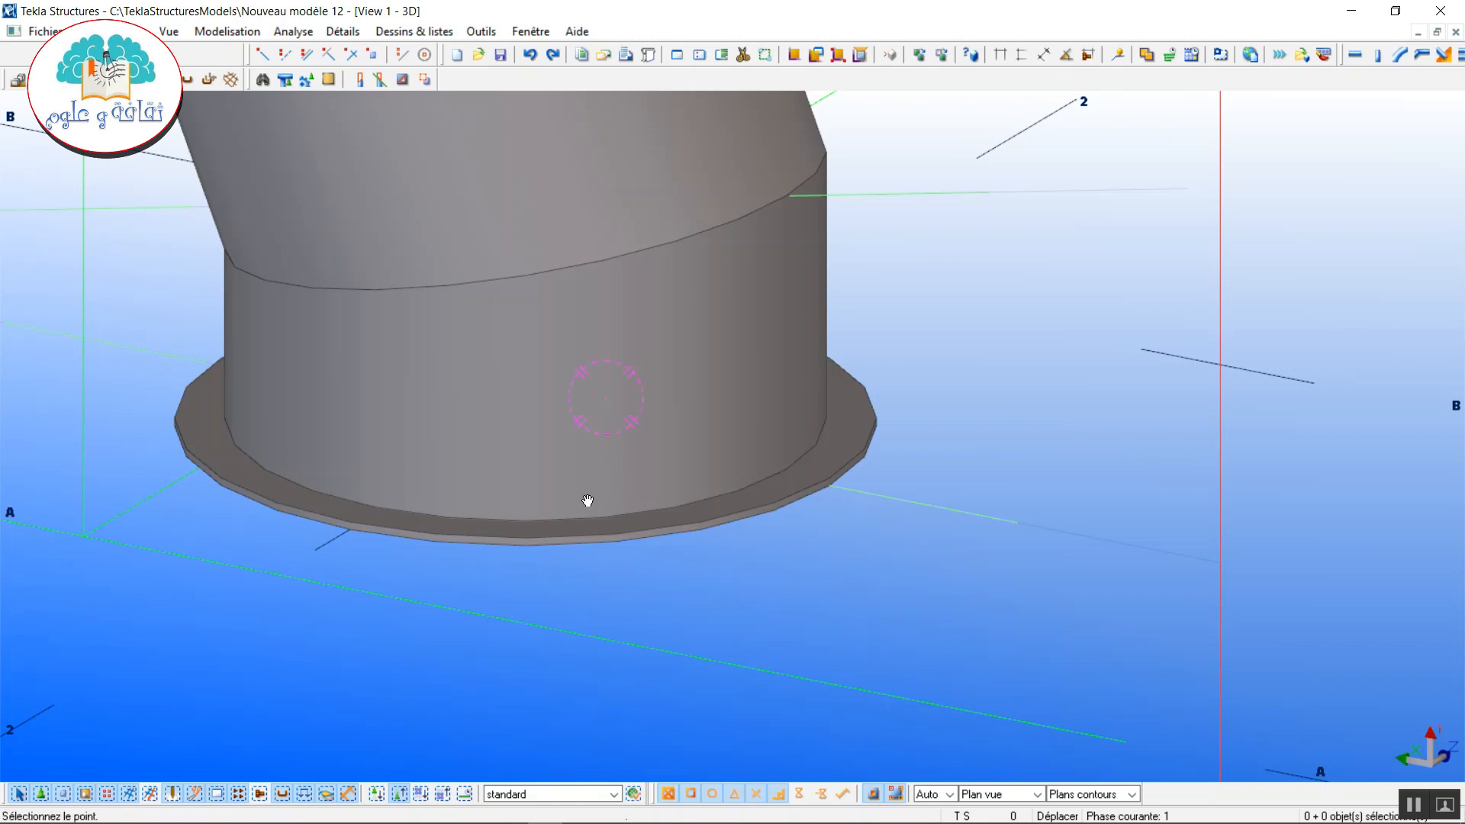
{"action": "middle_click_drag", "start_coordinate": [585, 500], "coordinate": [561, 449], "text": "ctrl"}
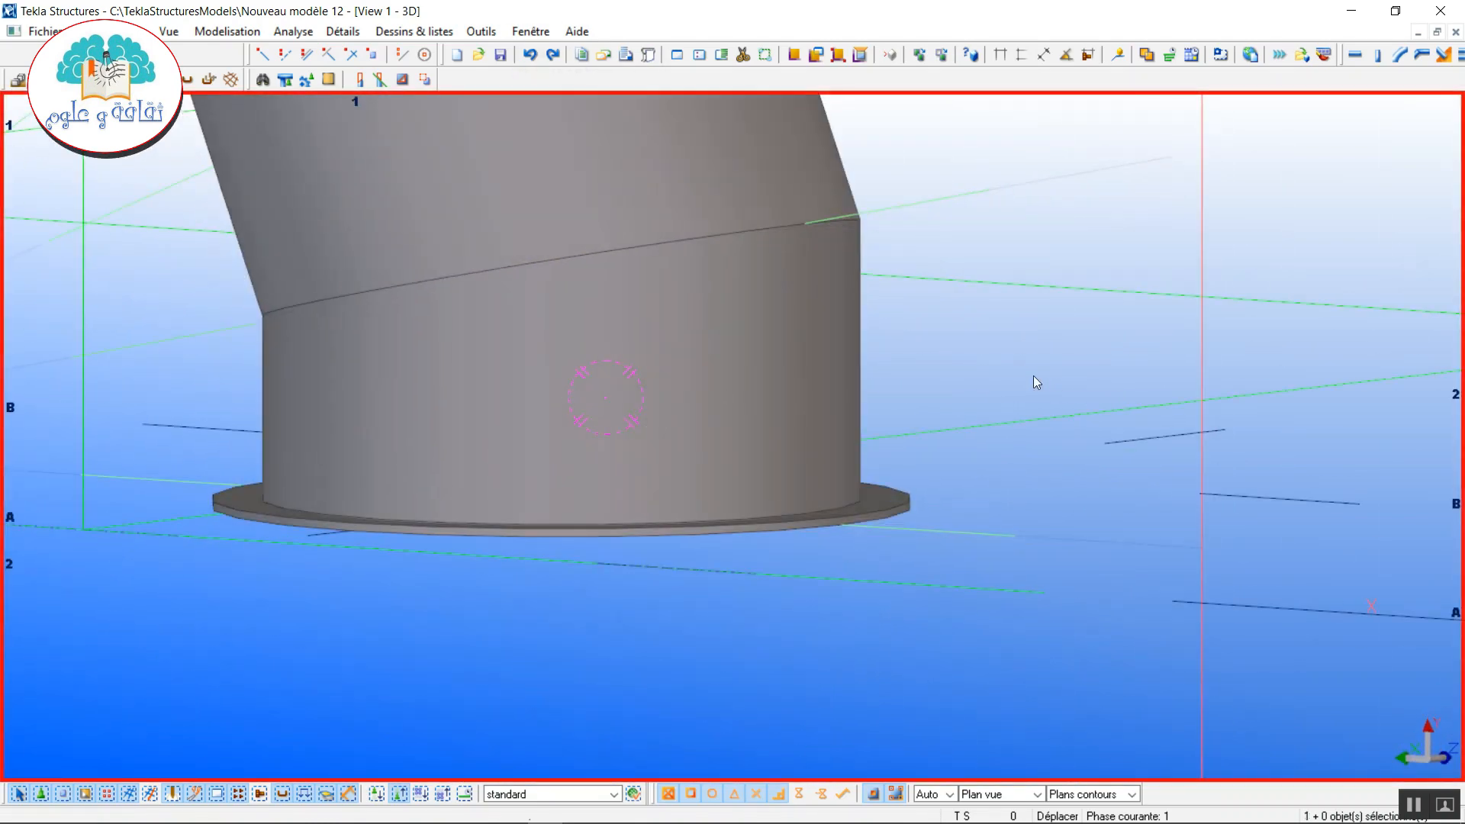
- Attach the D175 disc to the lowest tube segment with Attacher pièce
{"action": "left_click", "coordinate": [336, 32]}
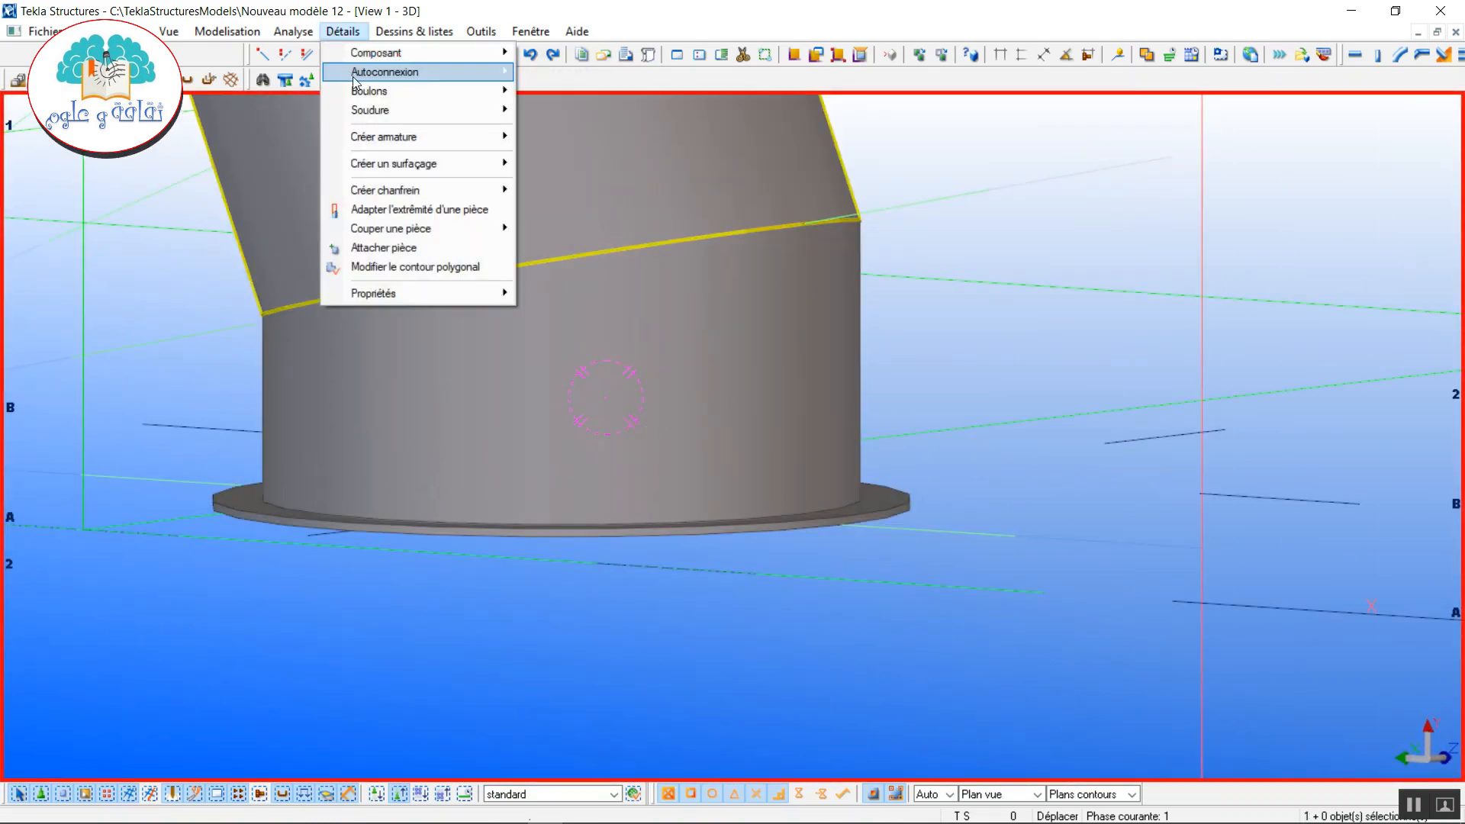
{"action": "left_click", "coordinate": [402, 254]}
{"action": "left_click", "coordinate": [512, 388]}
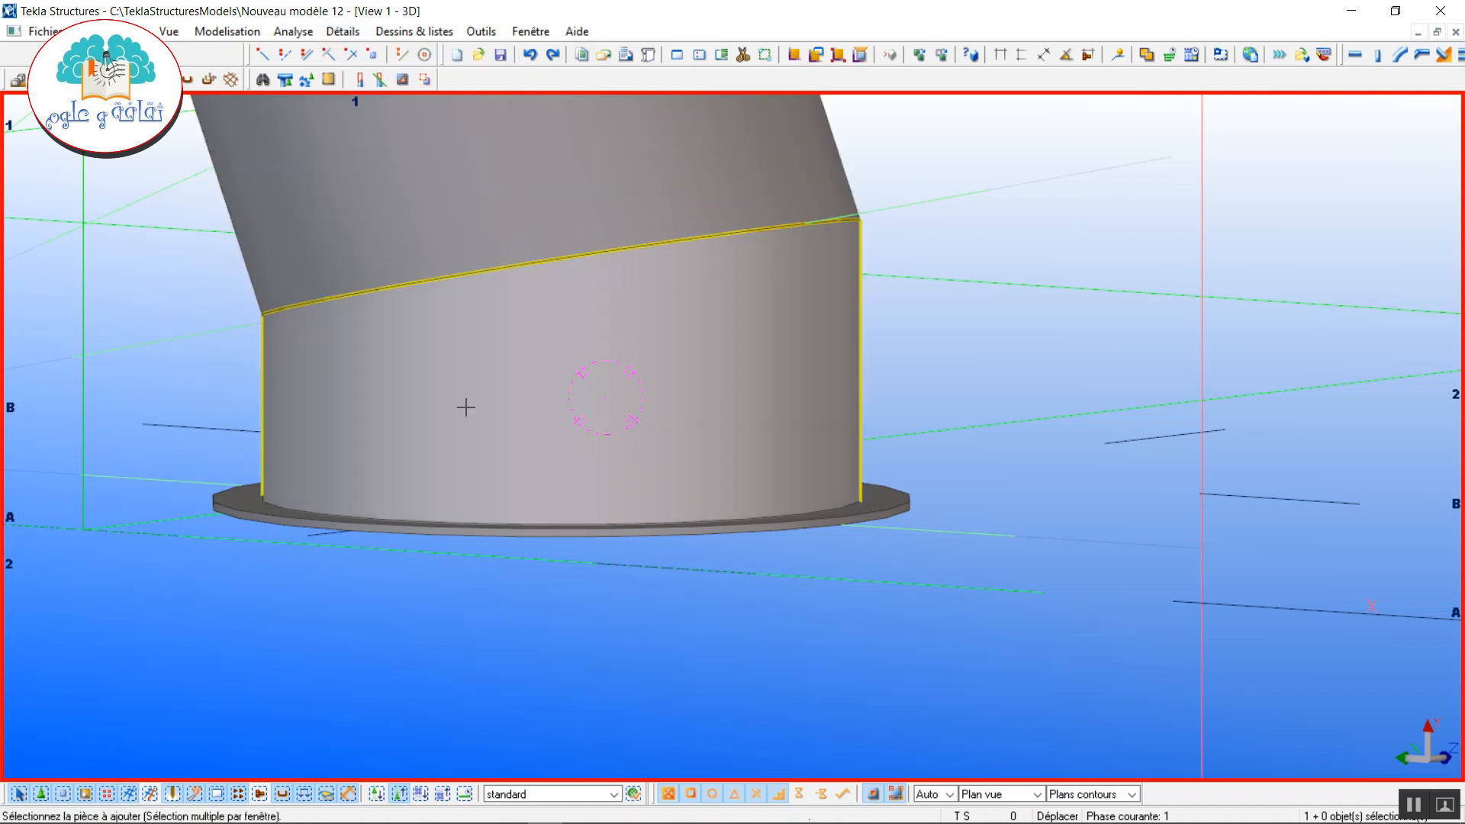
{"action": "left_click", "coordinate": [254, 512]}
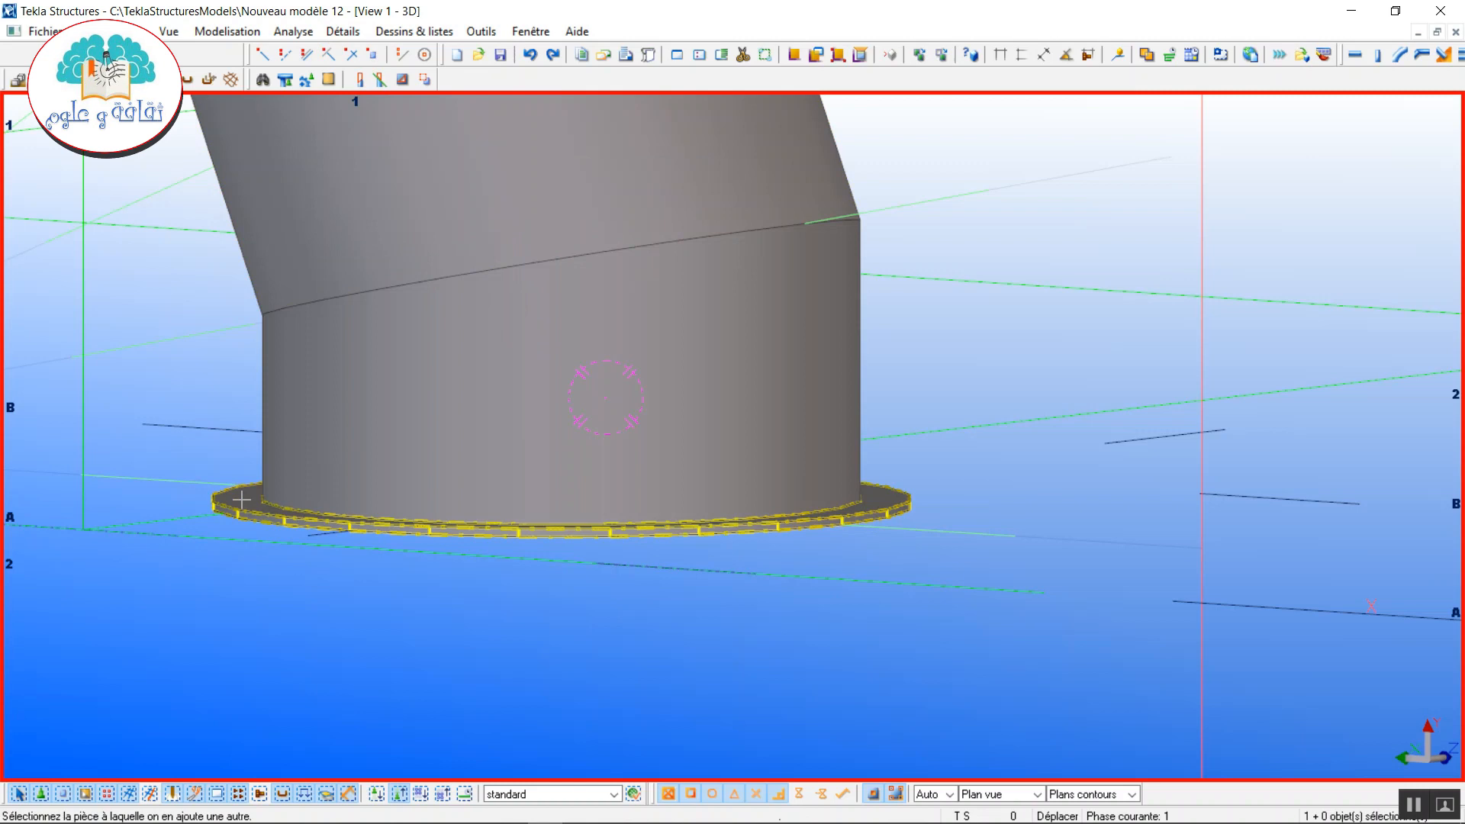
{"action": "right_click", "coordinate": [160, 383]}
{"action": "left_click", "coordinate": [191, 393]}
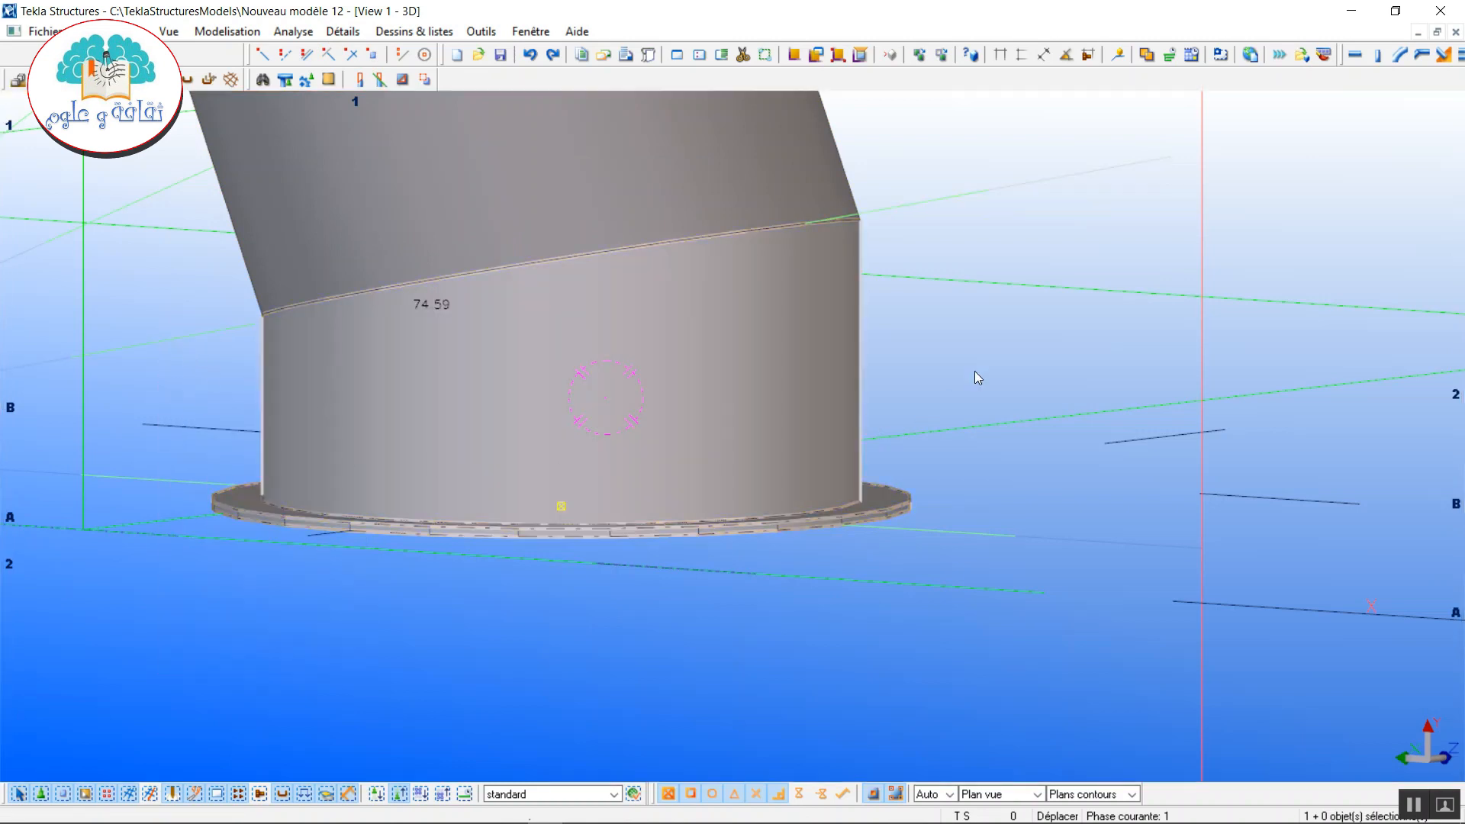
- Switch to View 2 and redraw it, showing the bend's upper end
{"action": "middle_click_drag", "start_coordinate": [973, 373], "coordinate": [885, 399], "text": "ctrl"}
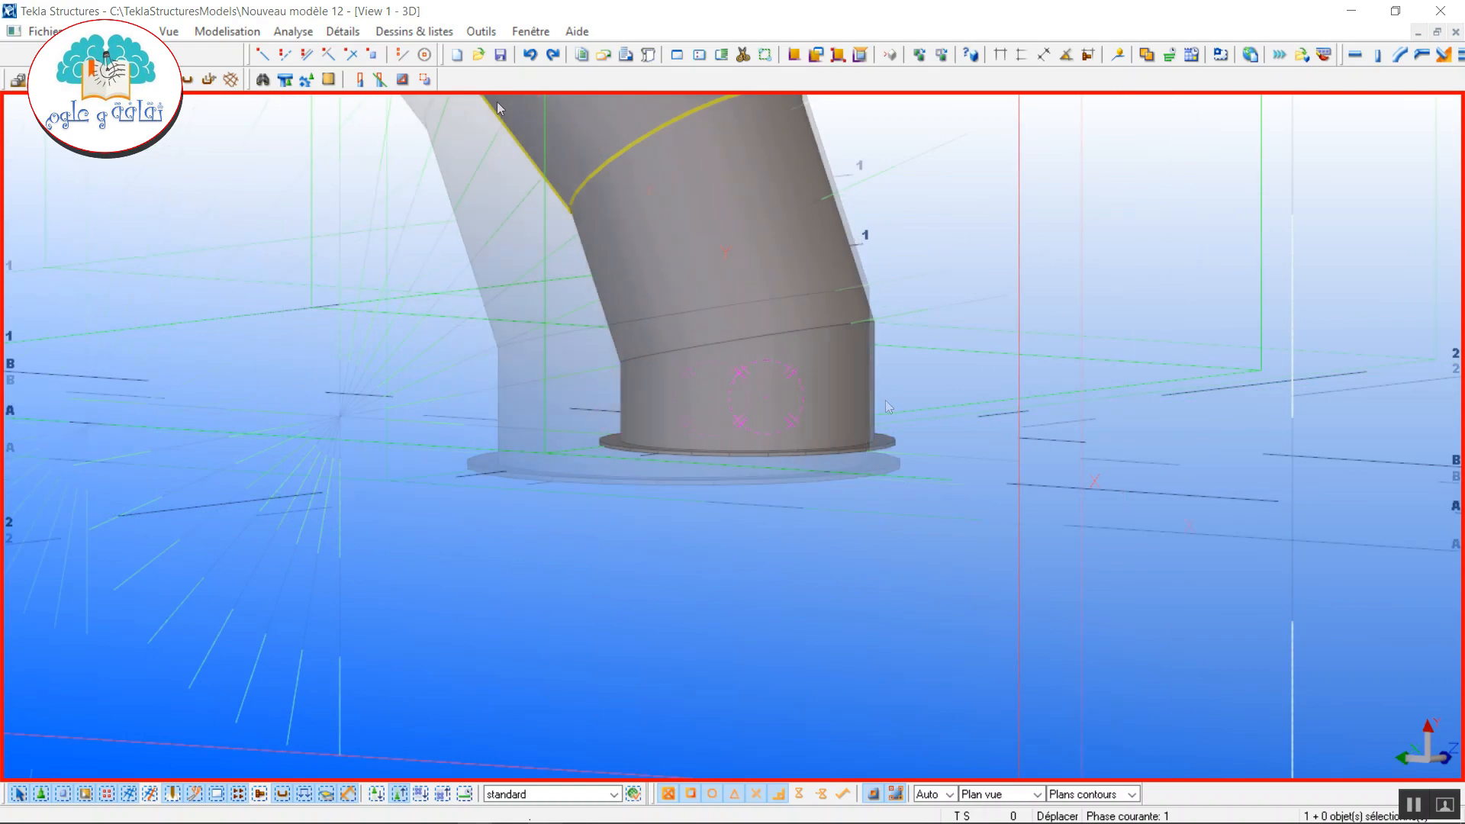
{"action": "left_click", "coordinate": [527, 32]}
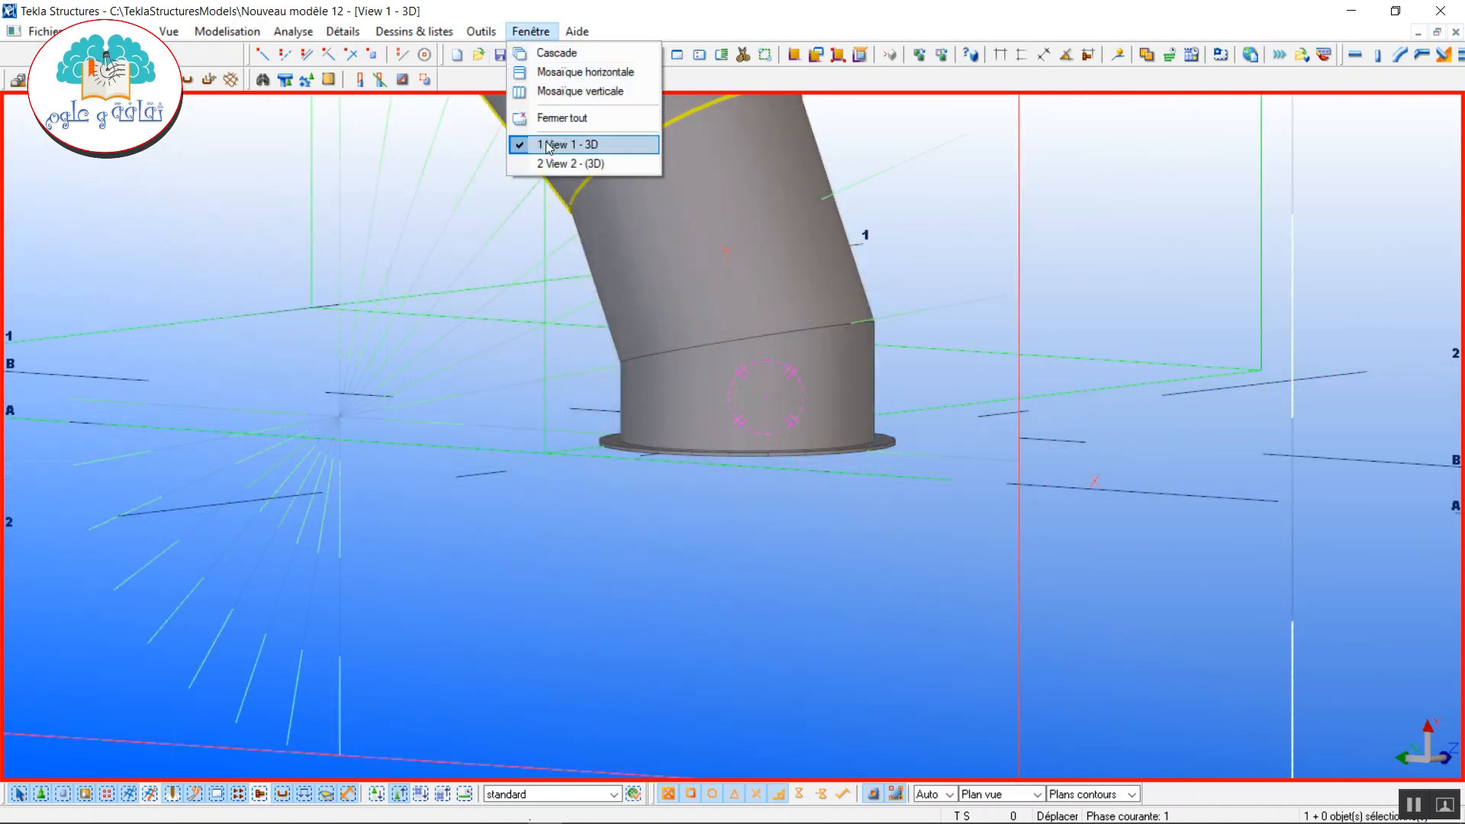
{"action": "left_click", "coordinate": [565, 164]}
{"action": "scroll", "coordinate": [657, 337], "scroll_direction": "down", "scroll_amount": 6}
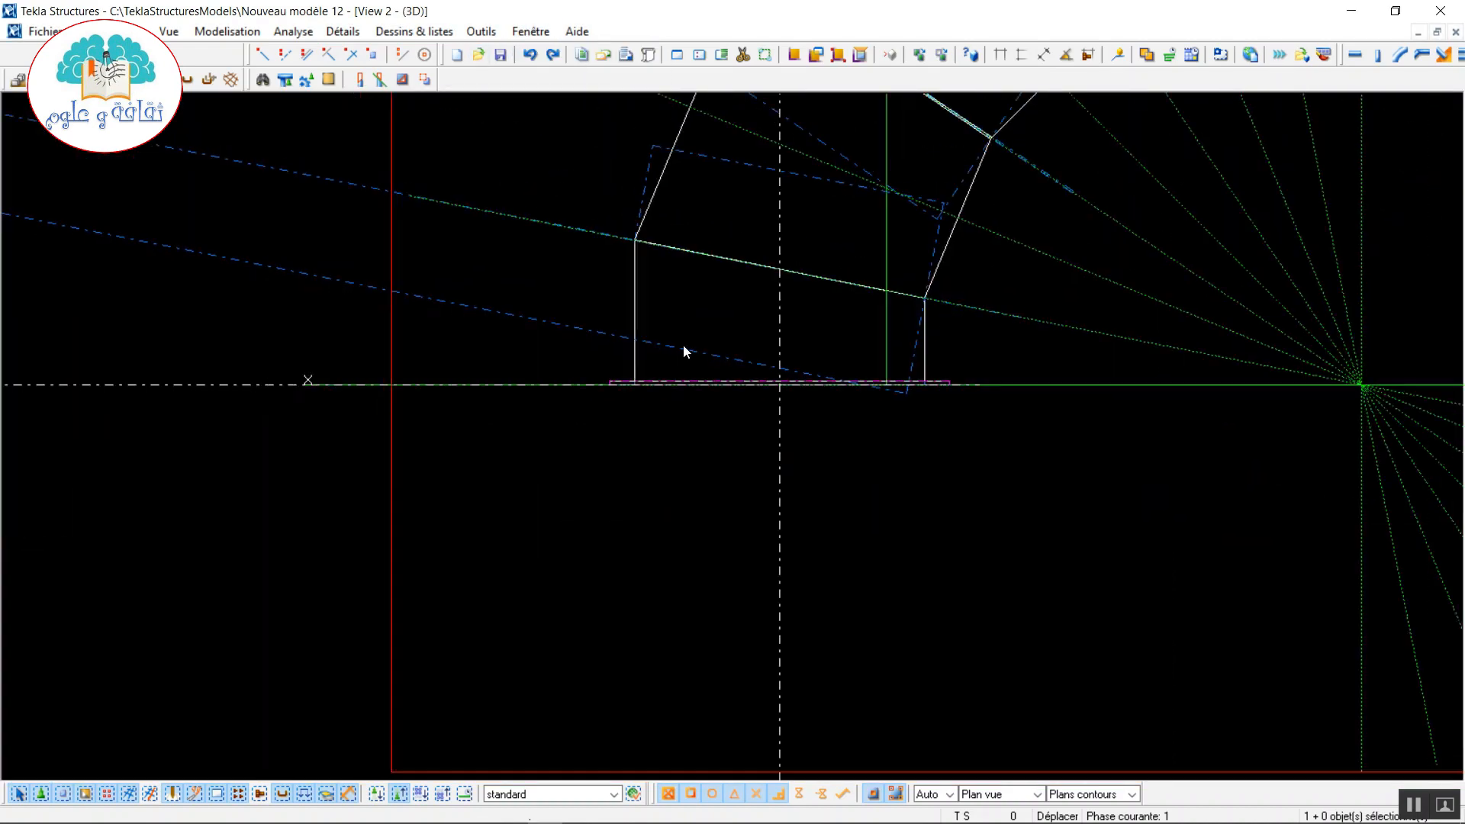
{"action": "middle_click_drag", "start_coordinate": [964, 211], "coordinate": [619, 534]}
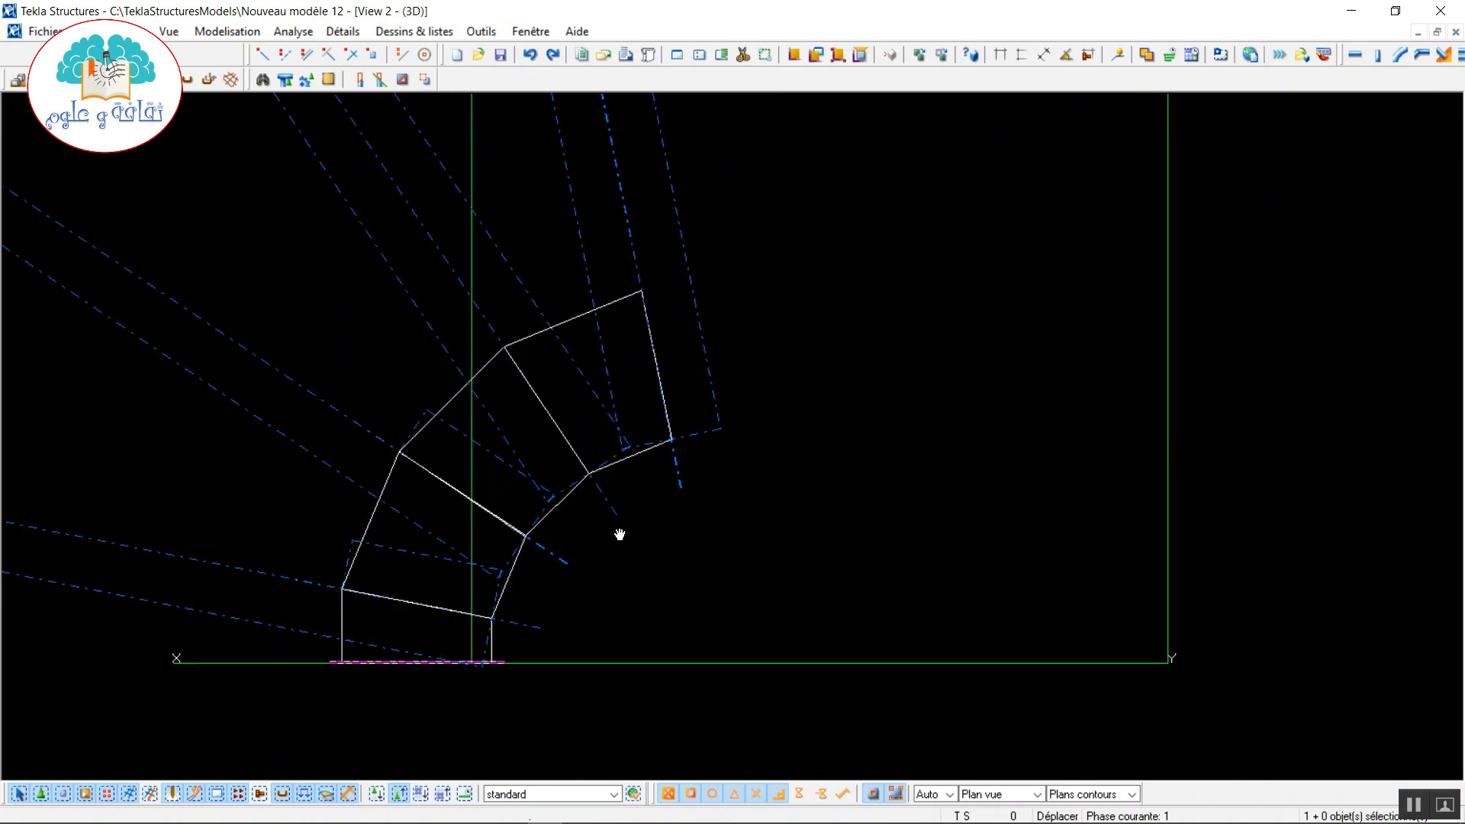
{"action": "right_click", "coordinate": [815, 306]}
{"action": "left_click", "coordinate": [886, 420]}
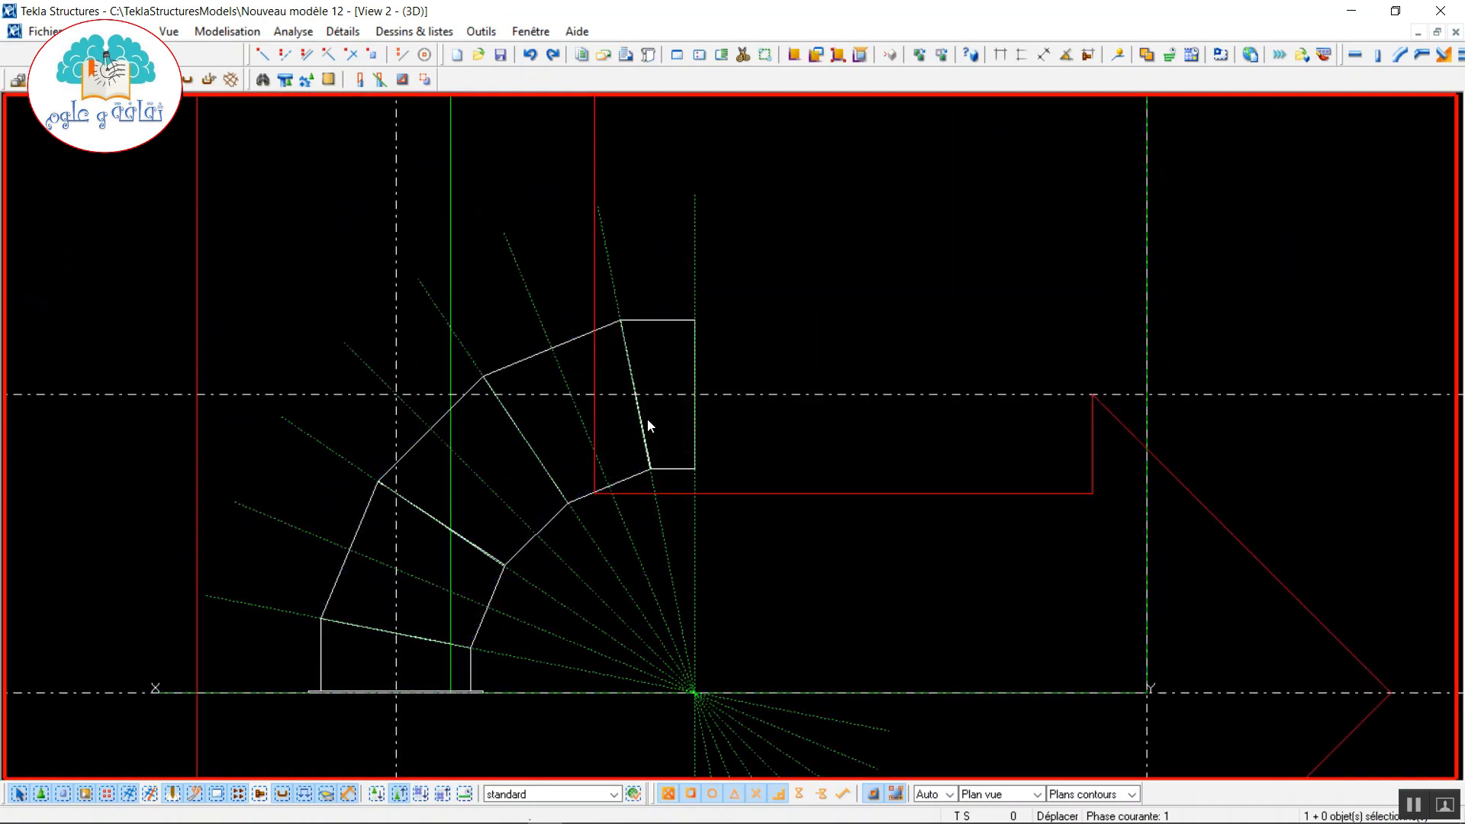
{"action": "scroll", "coordinate": [690, 415], "scroll_direction": "up", "scroll_amount": 3}
{"action": "scroll", "coordinate": [696, 415], "scroll_direction": "up", "scroll_amount": 2}
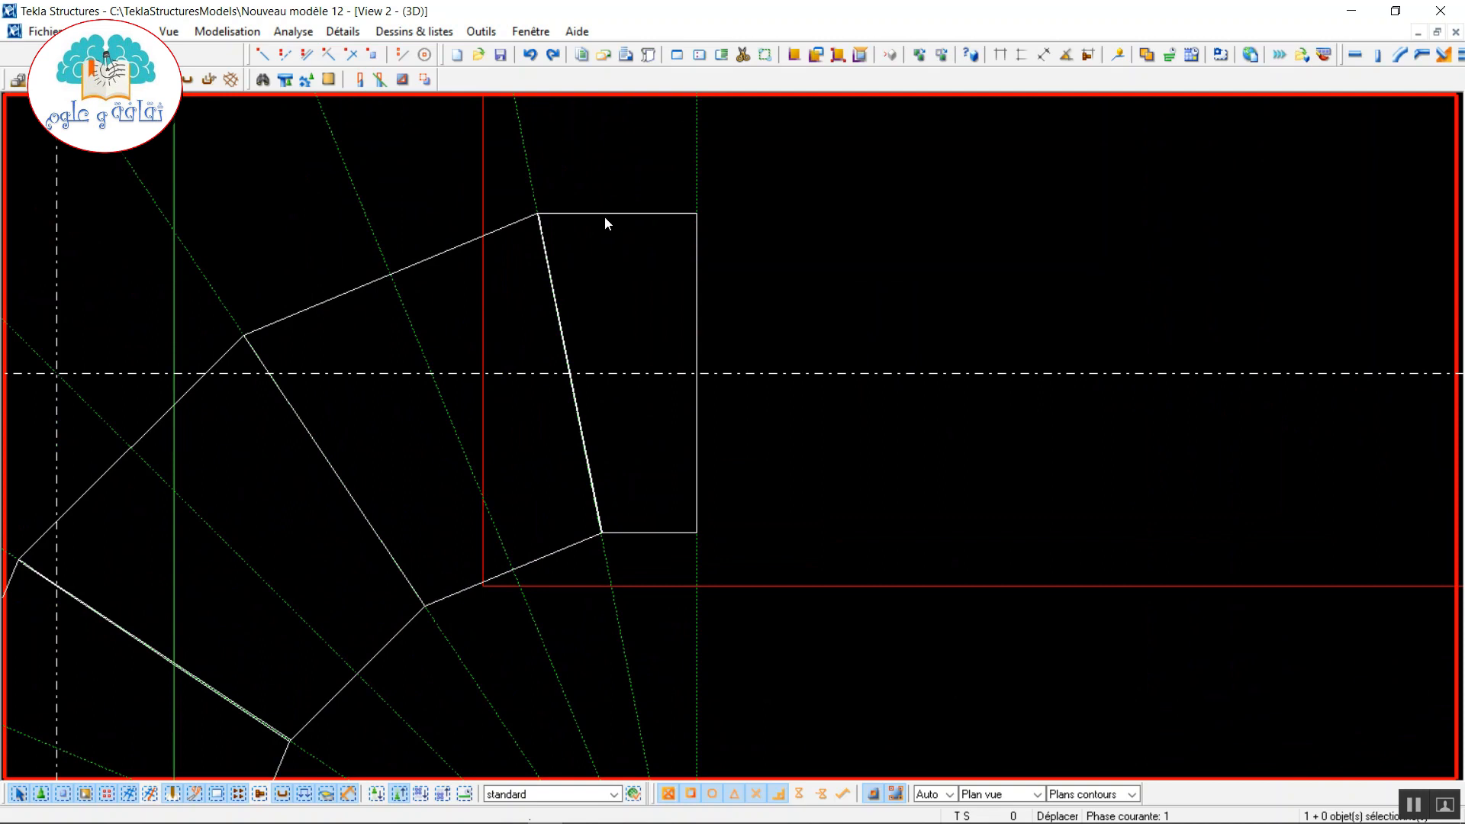
- Apply the Ø150*2 properties of the segment next to the bend's upper end as the current beam settings
{"action": "left_click", "coordinate": [506, 226]}
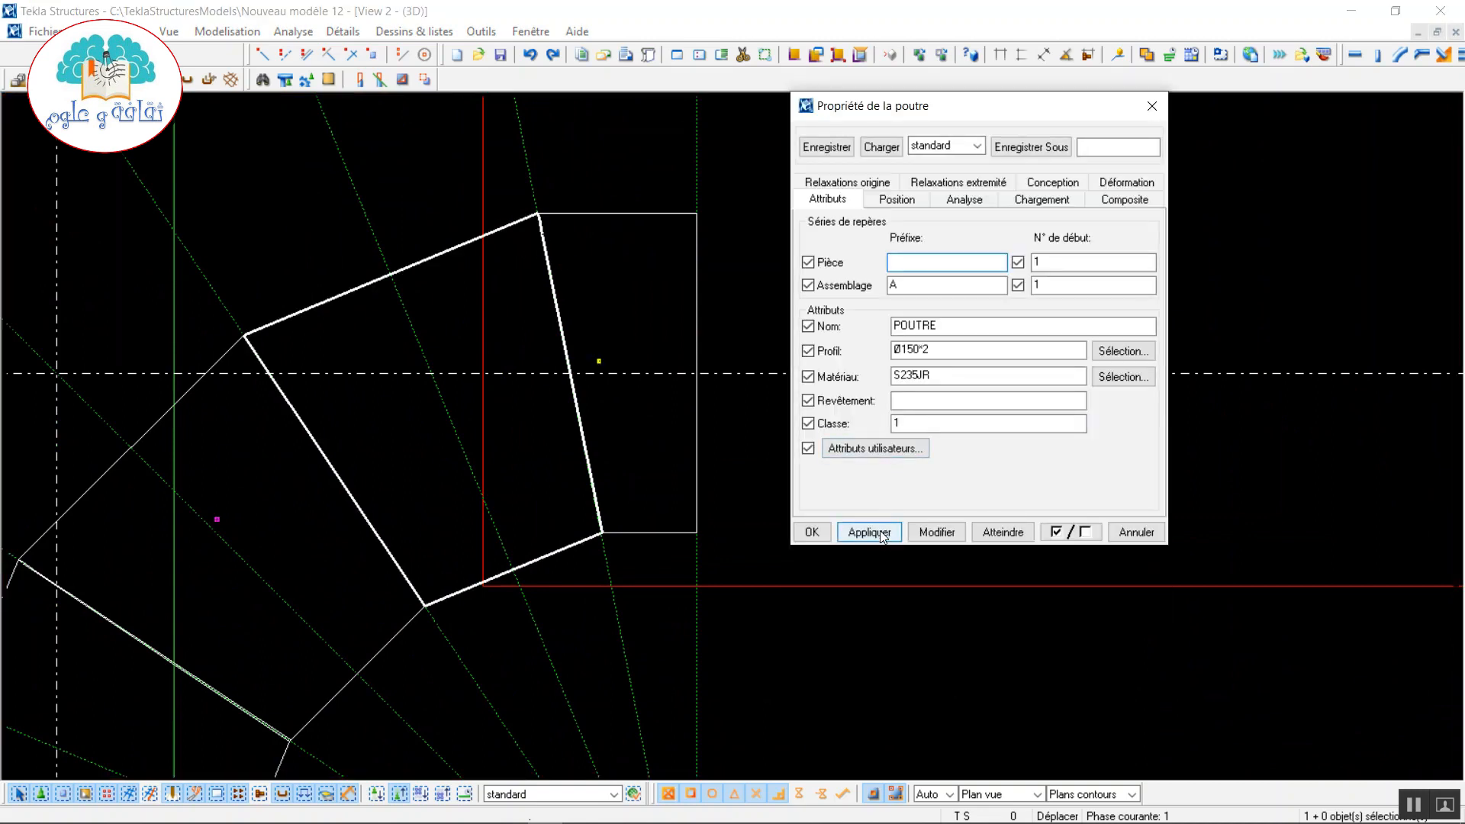
{"action": "left_click", "coordinate": [869, 532]}
{"action": "left_click", "coordinate": [810, 534]}
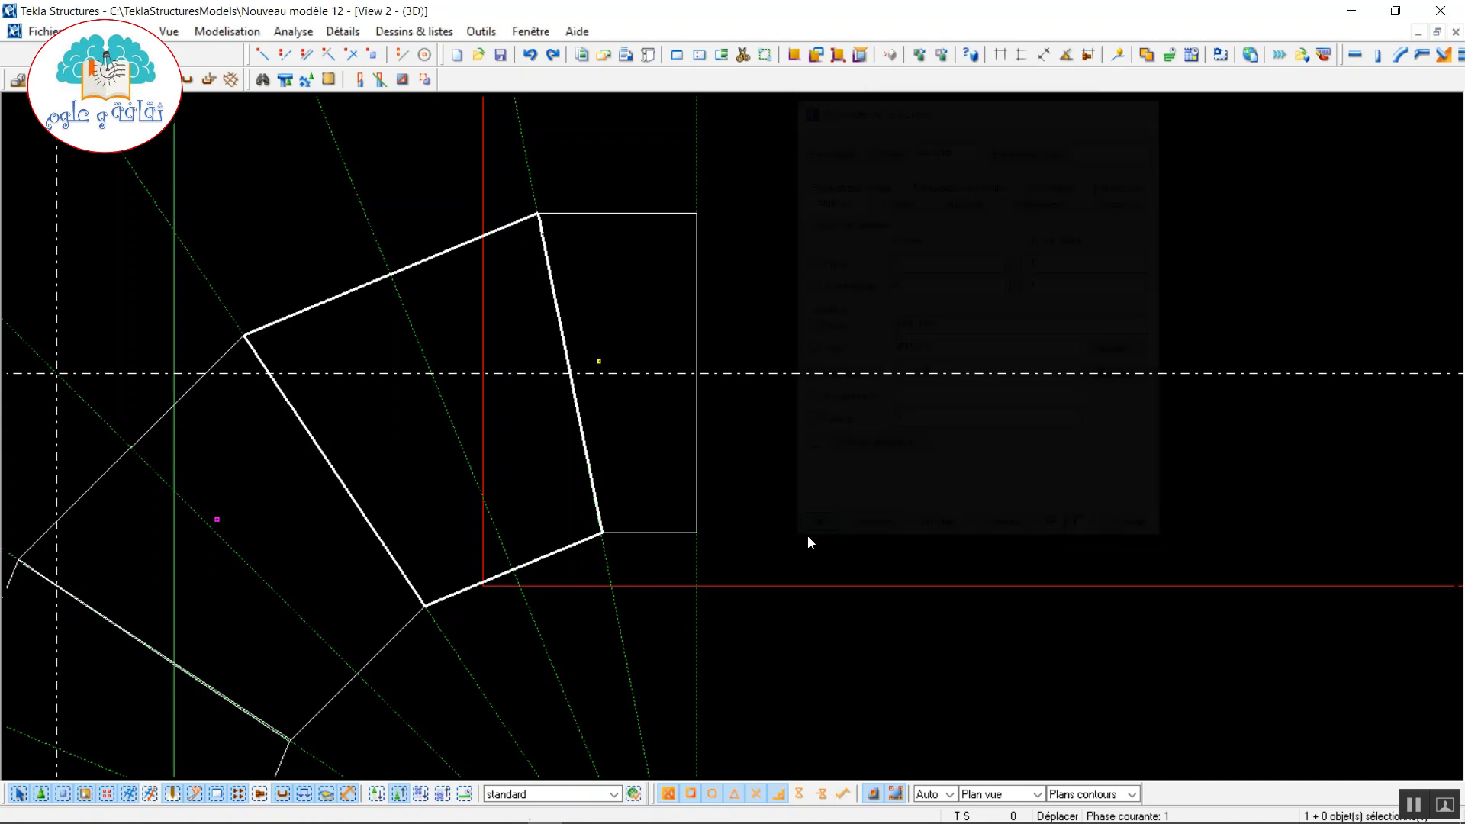
{"action": "left_click", "coordinate": [774, 296]}
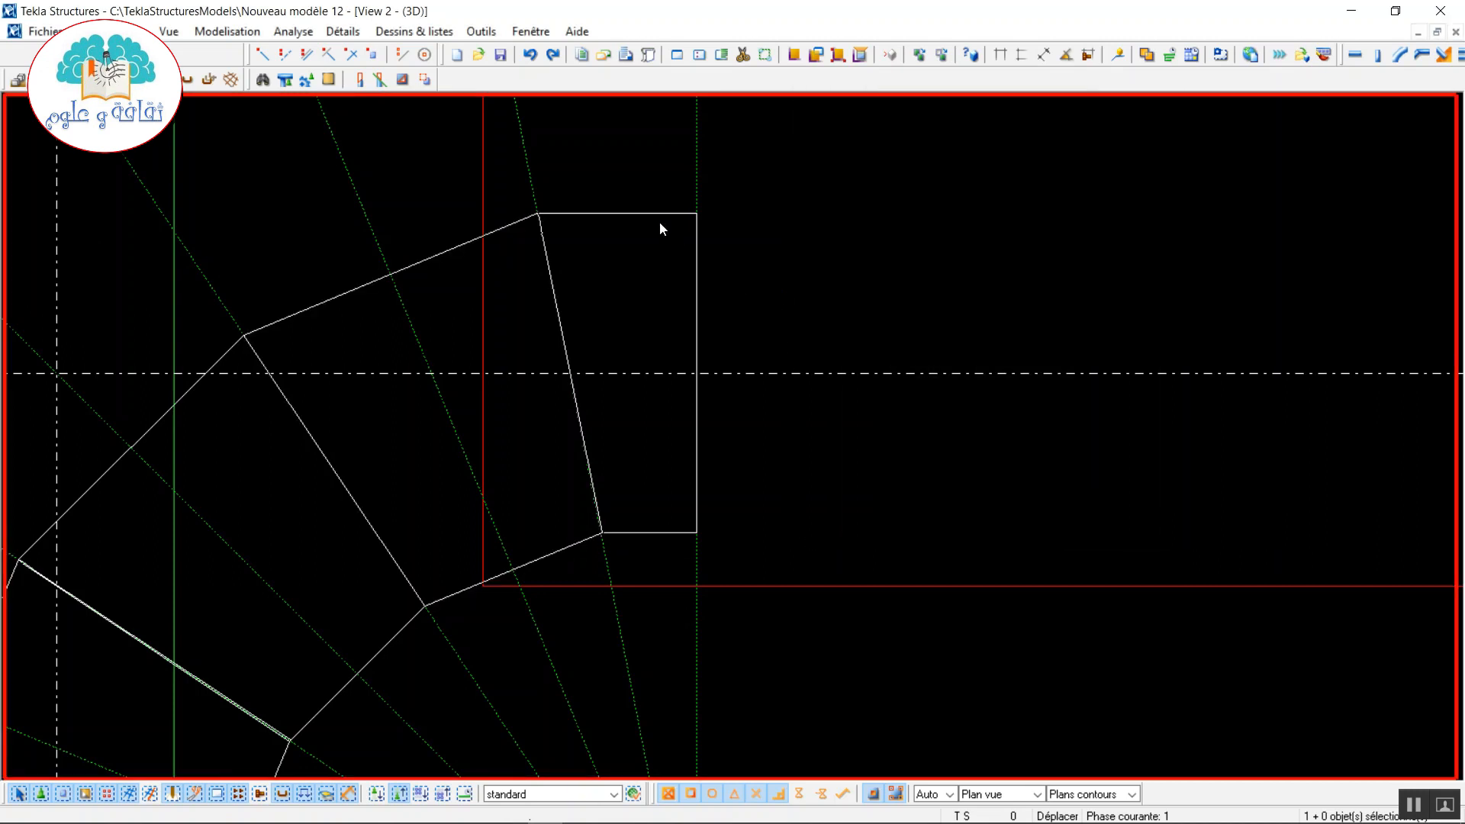
- Model a straight 285 mm Ø150*2 pipe horizontally from the centre of the bend's upper end
{"action": "left_click", "coordinate": [1355, 55]}
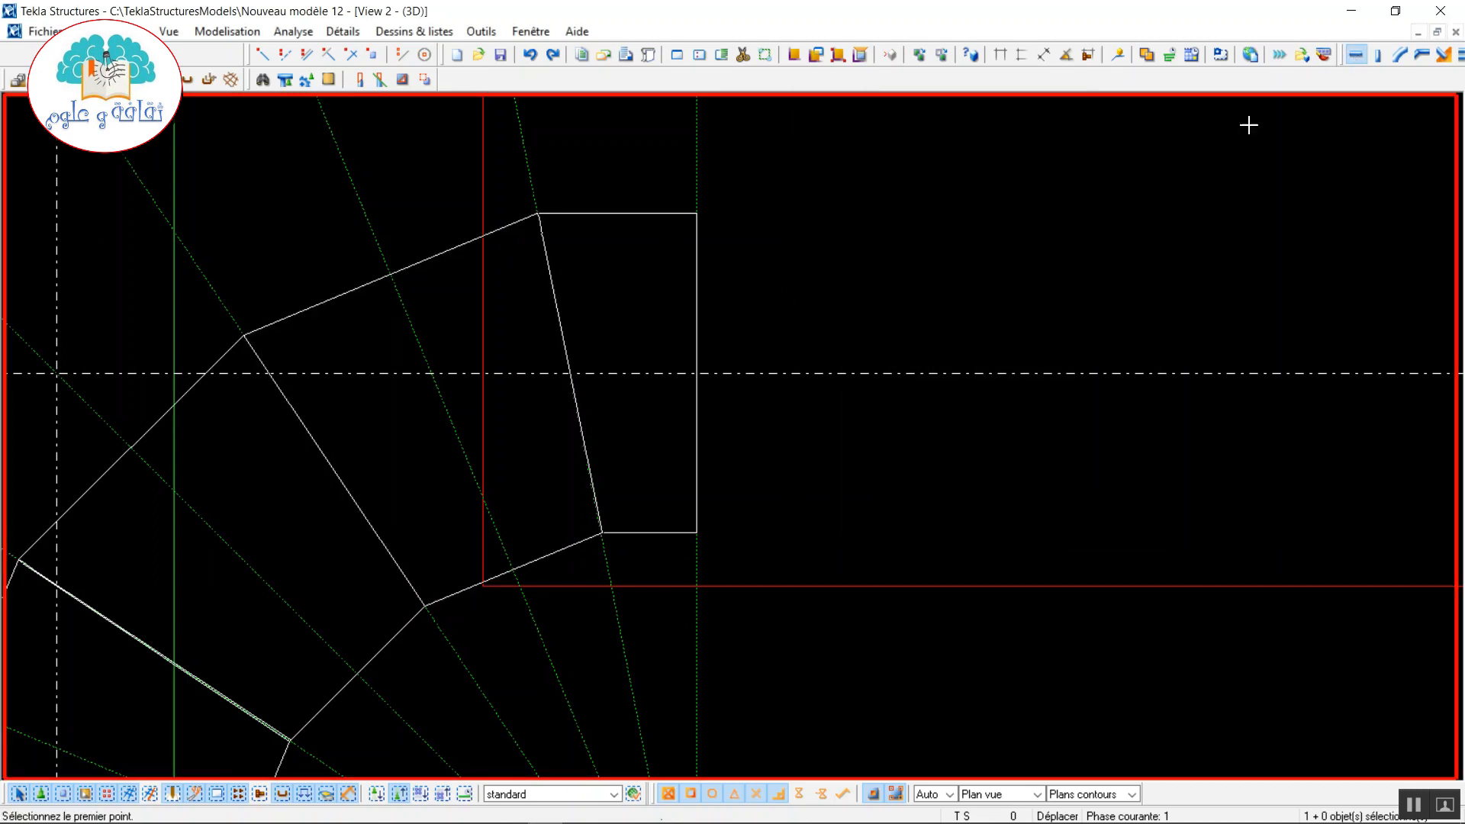
{"action": "left_click", "coordinate": [696, 373]}
{"action": "scroll", "coordinate": [953, 435], "scroll_direction": "down", "scroll_amount": 3}
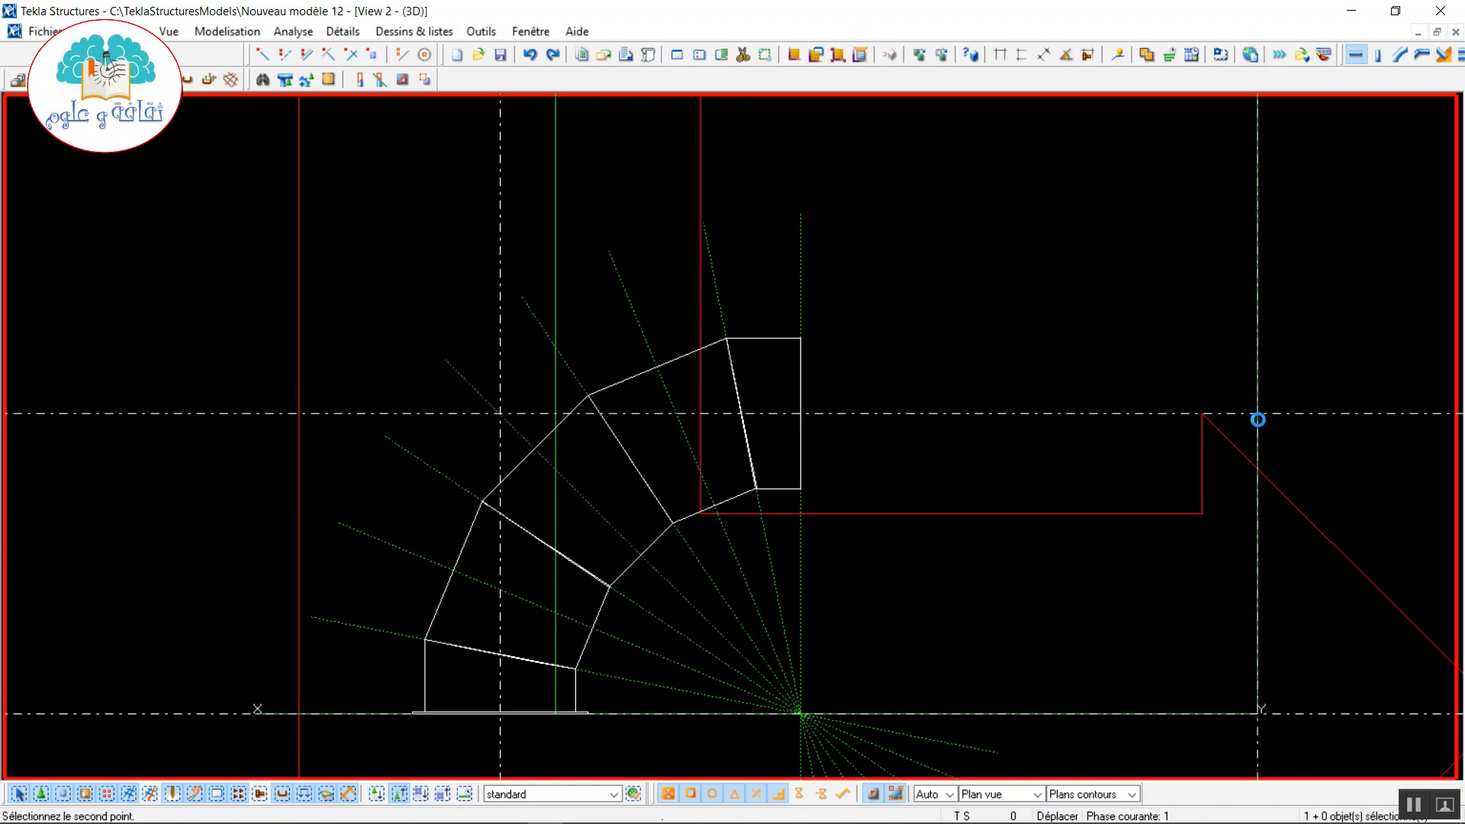
{"action": "type", "text": "285"}
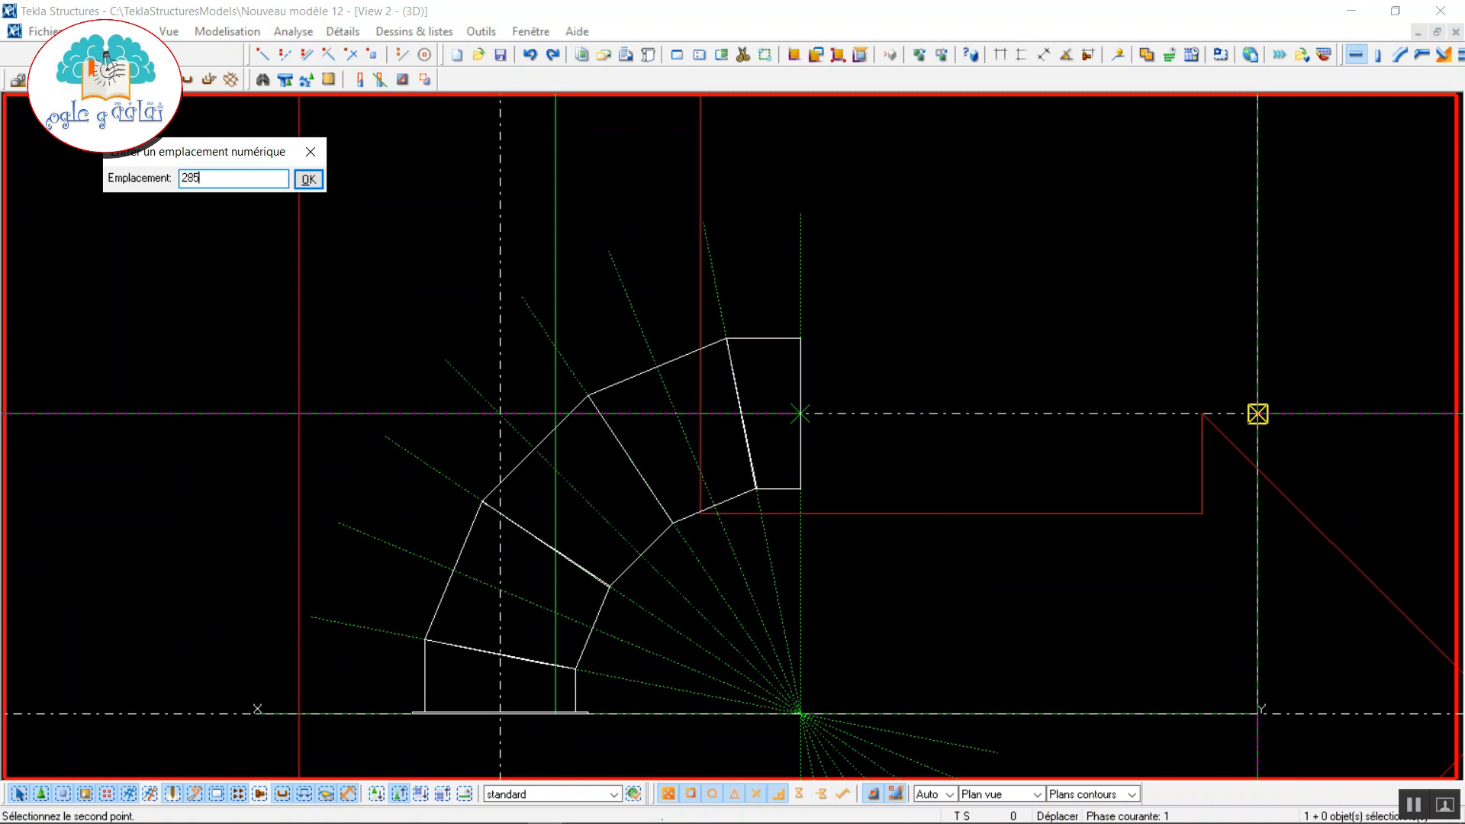
{"action": "key", "text": "Return"}
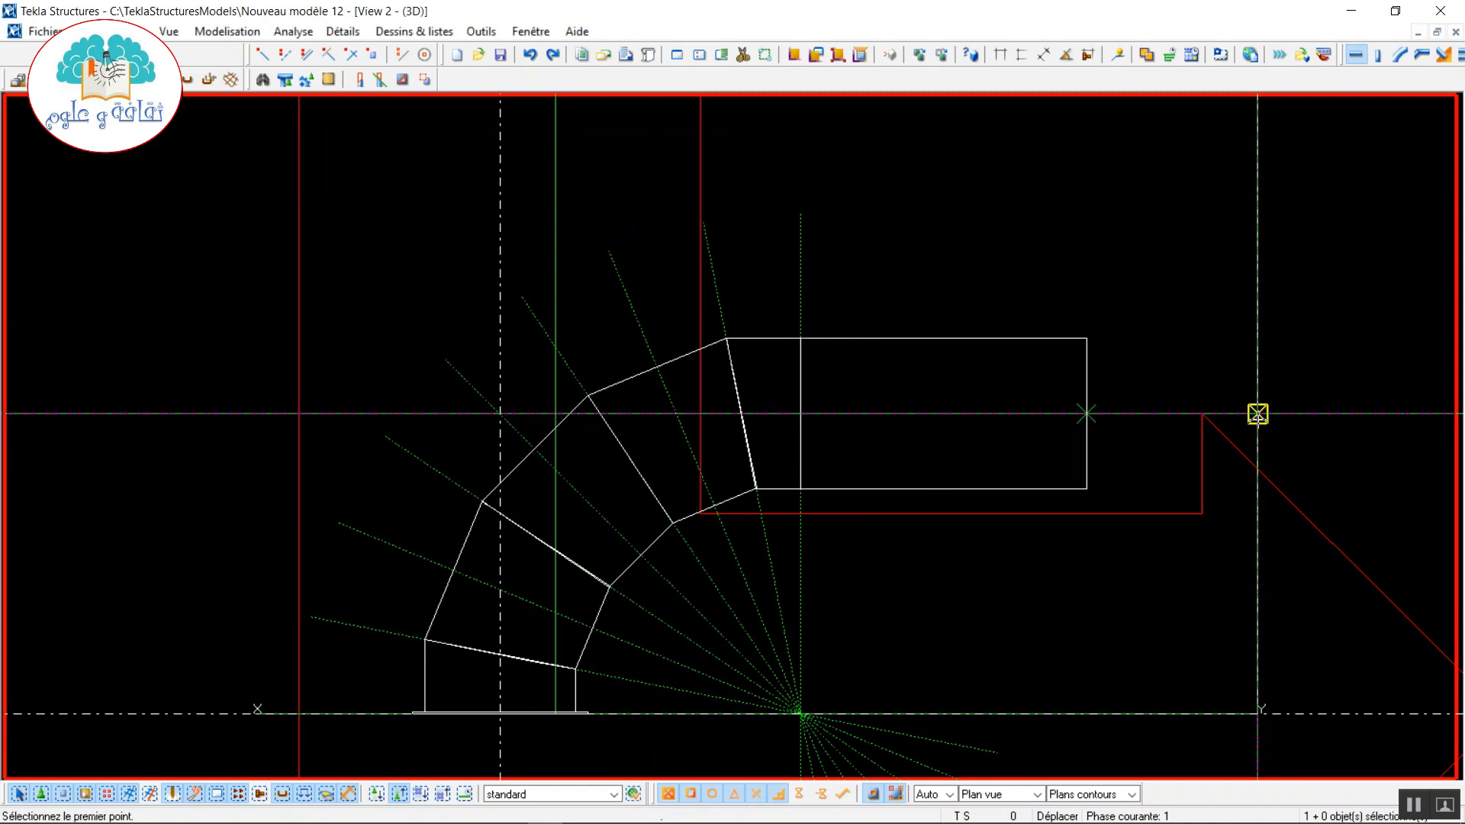
{"action": "right_click", "coordinate": [1139, 241]}
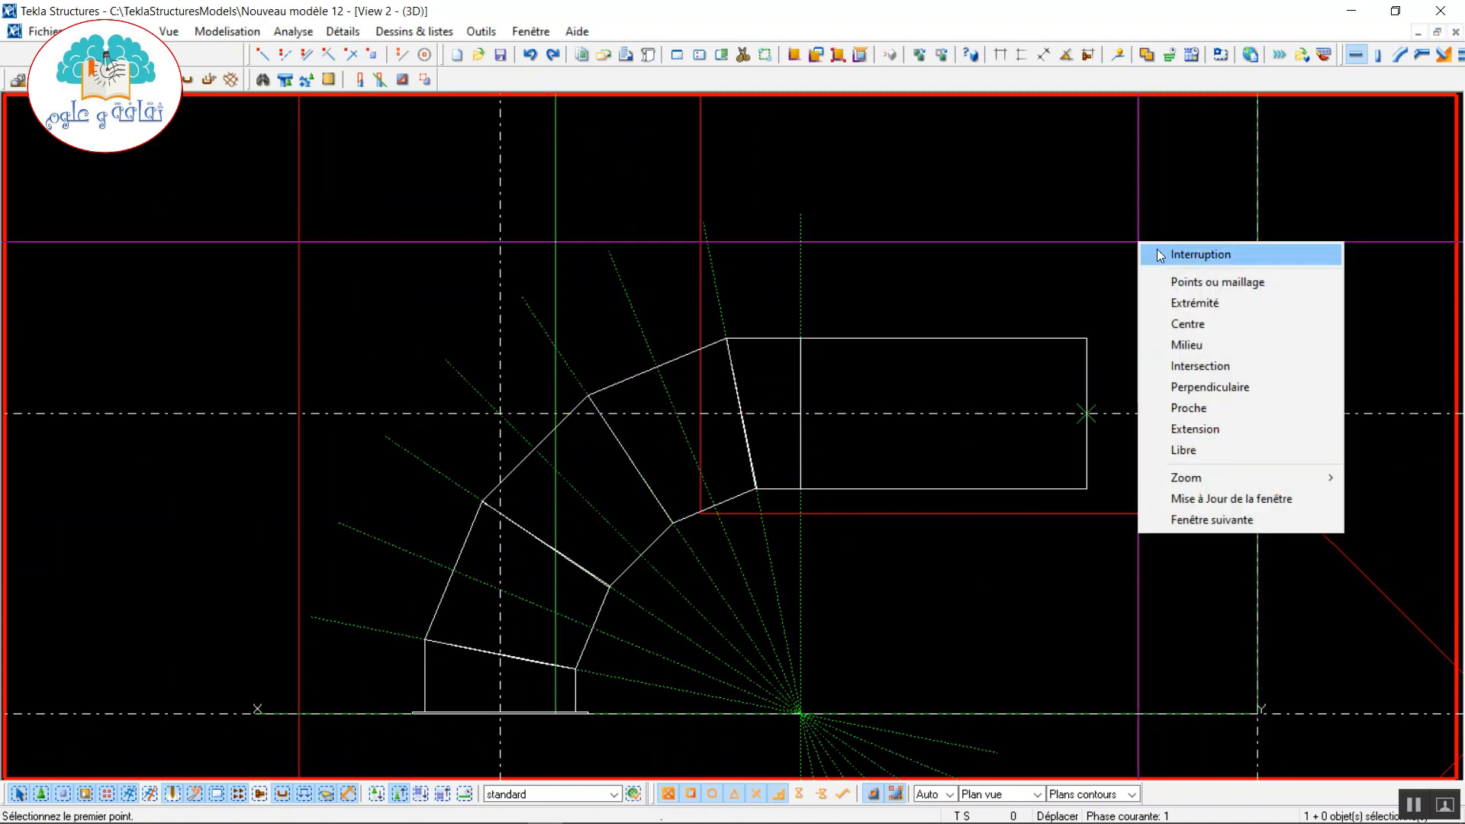
{"action": "left_click", "coordinate": [1157, 249]}
- Check the position settings in the new straight pipe's beam properties
{"action": "scroll", "coordinate": [783, 274], "scroll_direction": "up", "scroll_amount": 4}
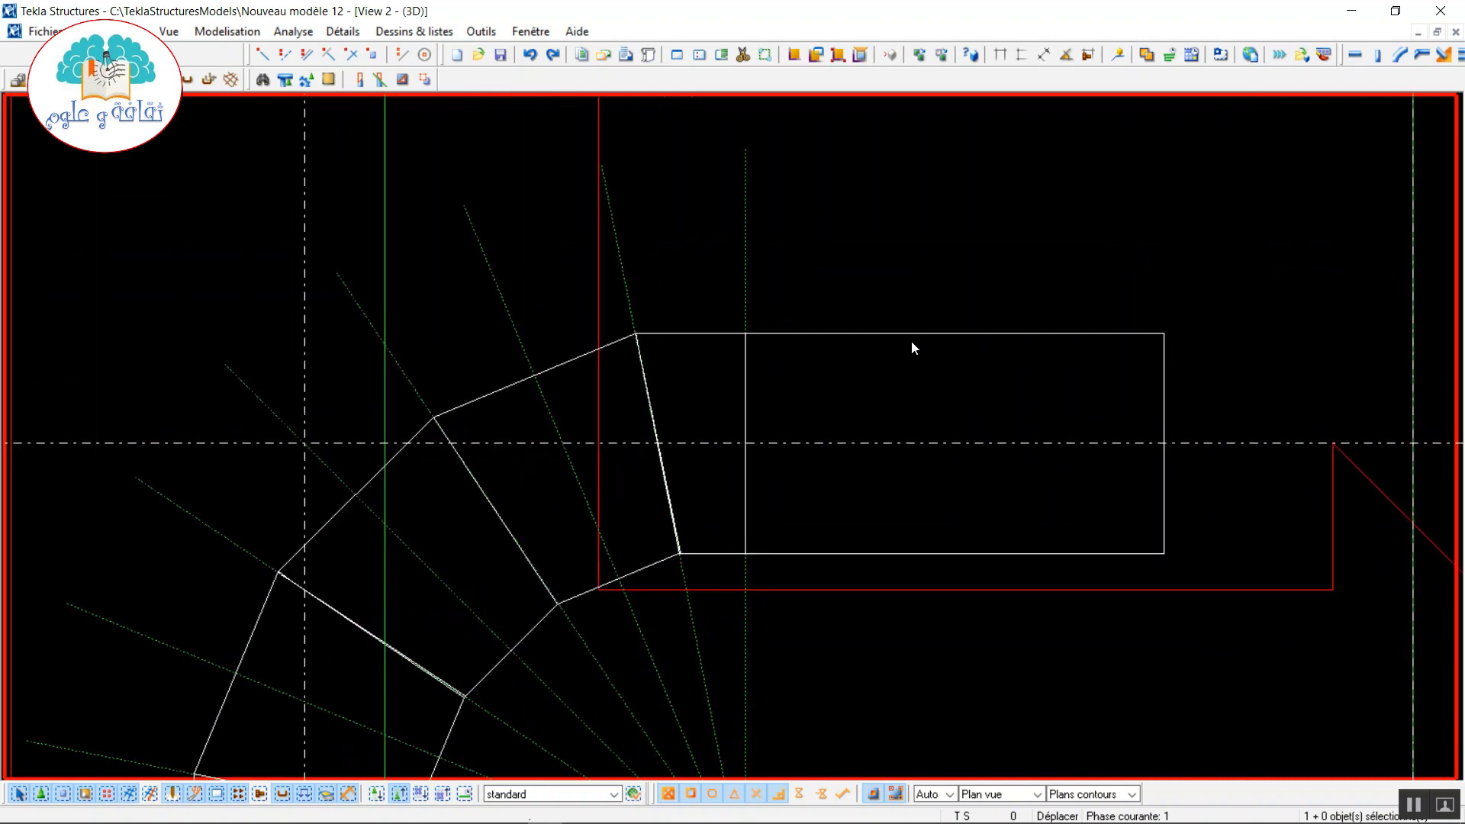
{"action": "scroll", "coordinate": [912, 343], "scroll_direction": "up", "scroll_amount": 1}
{"action": "left_click", "coordinate": [890, 333]}
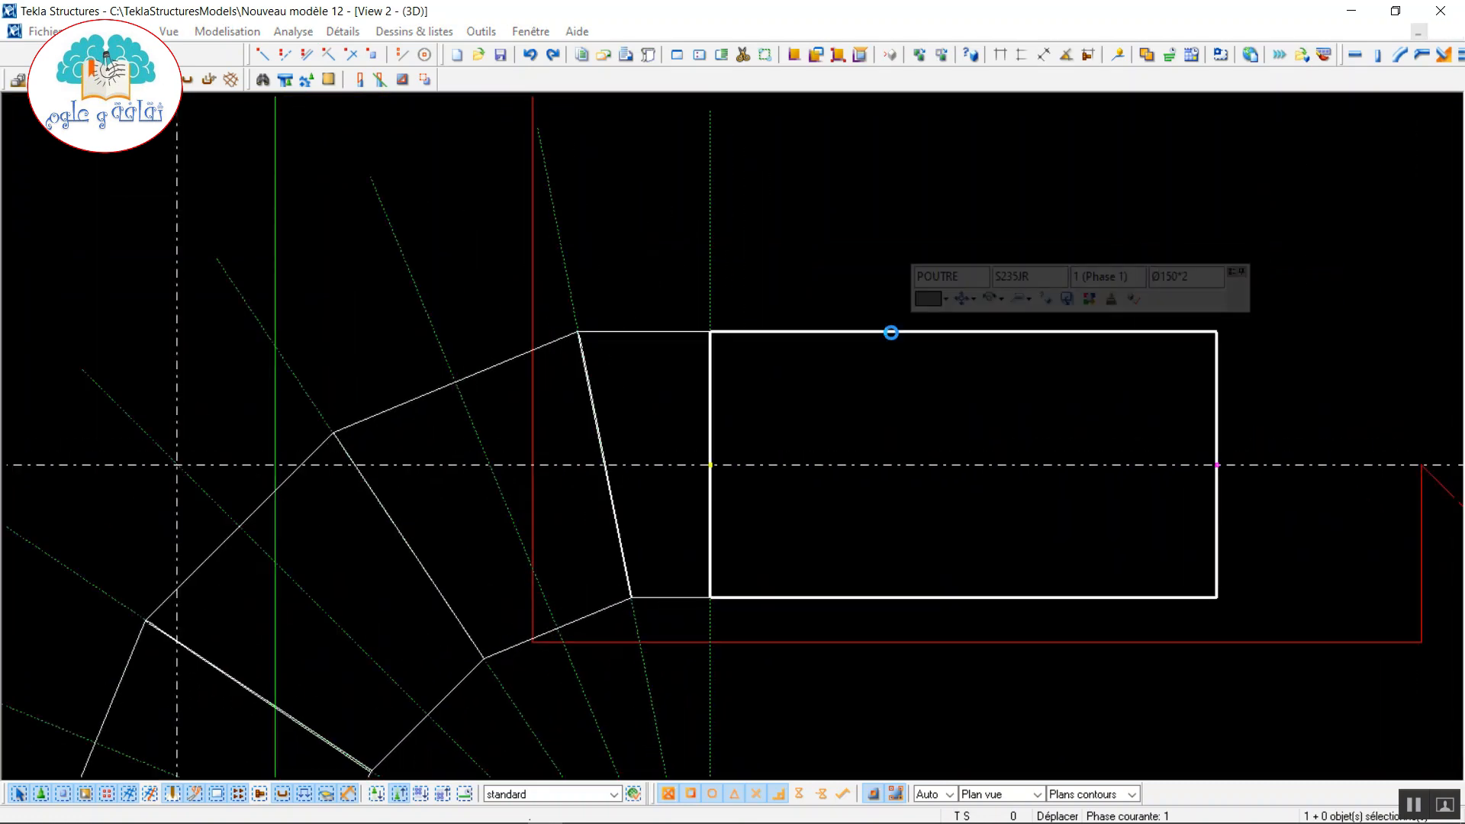
{"action": "double_click", "coordinate": [891, 333]}
{"action": "left_click", "coordinate": [897, 200]}
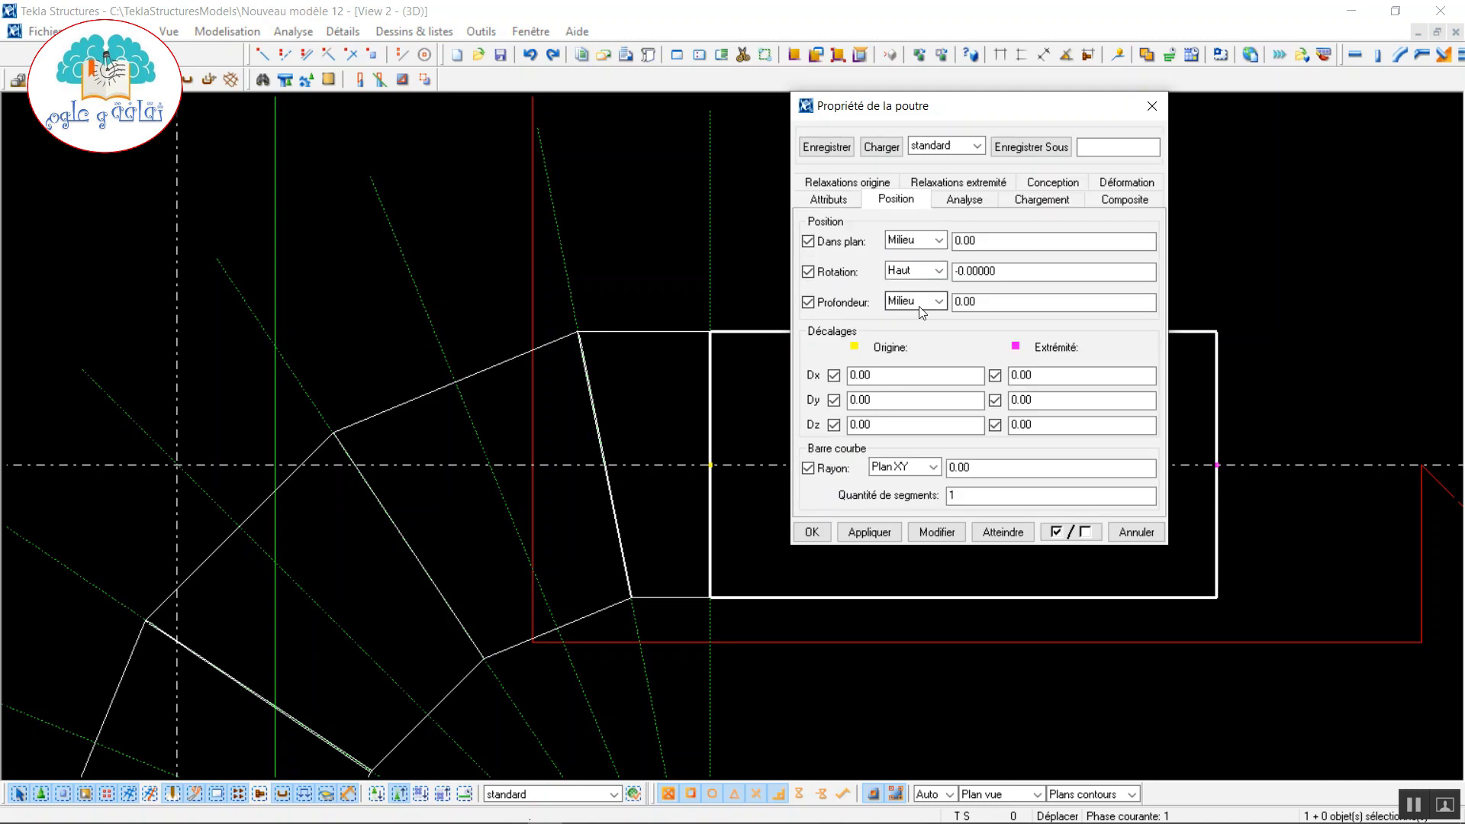
{"action": "left_click", "coordinate": [1152, 106]}
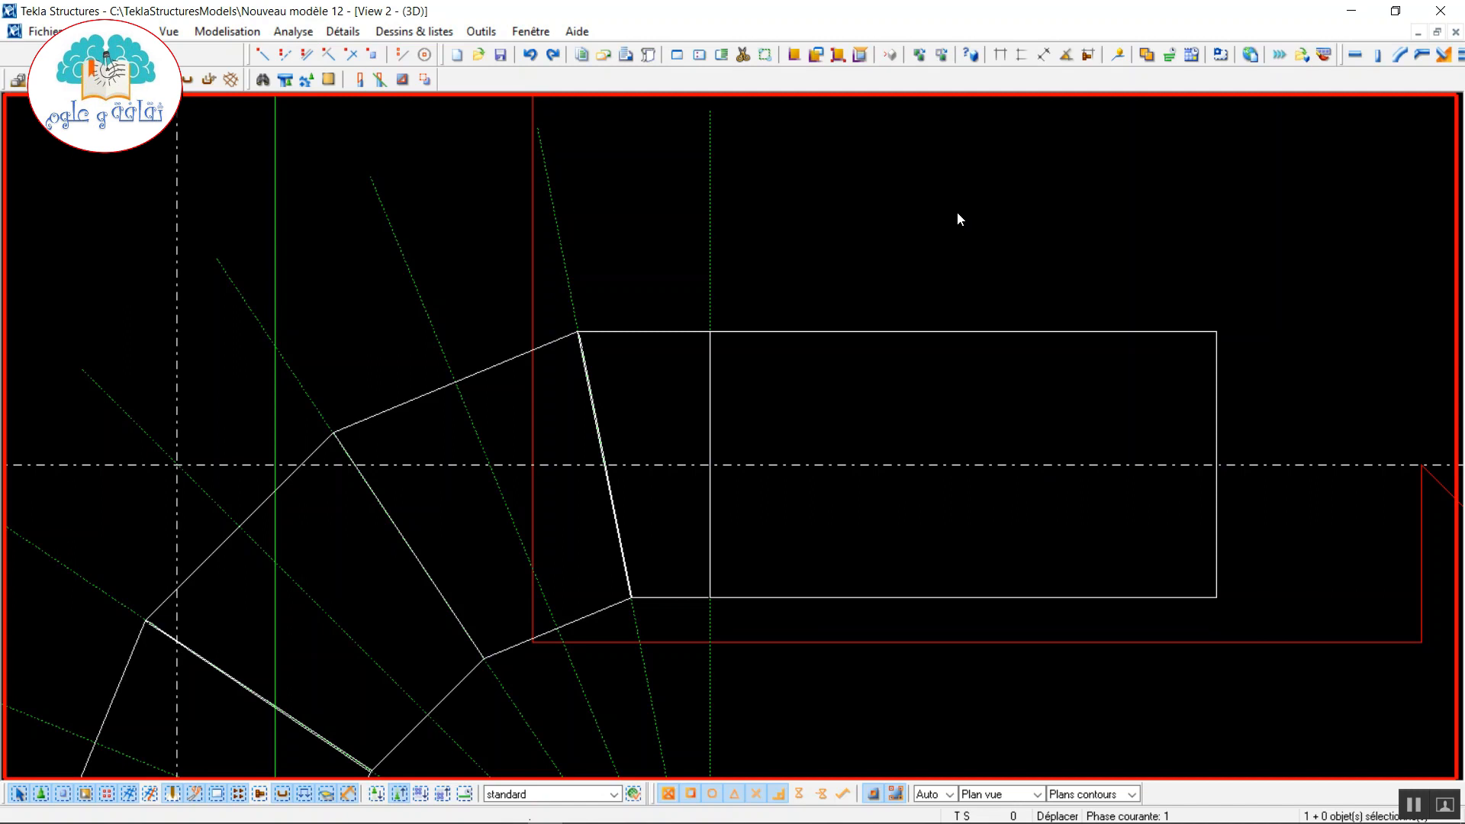
- Add a 10 mm long Ø150*2 pipe piece along the axis from the straight pipe's free end
{"action": "middle_click_drag", "start_coordinate": [956, 216], "coordinate": [857, 213]}
{"action": "left_click", "coordinate": [1355, 54]}
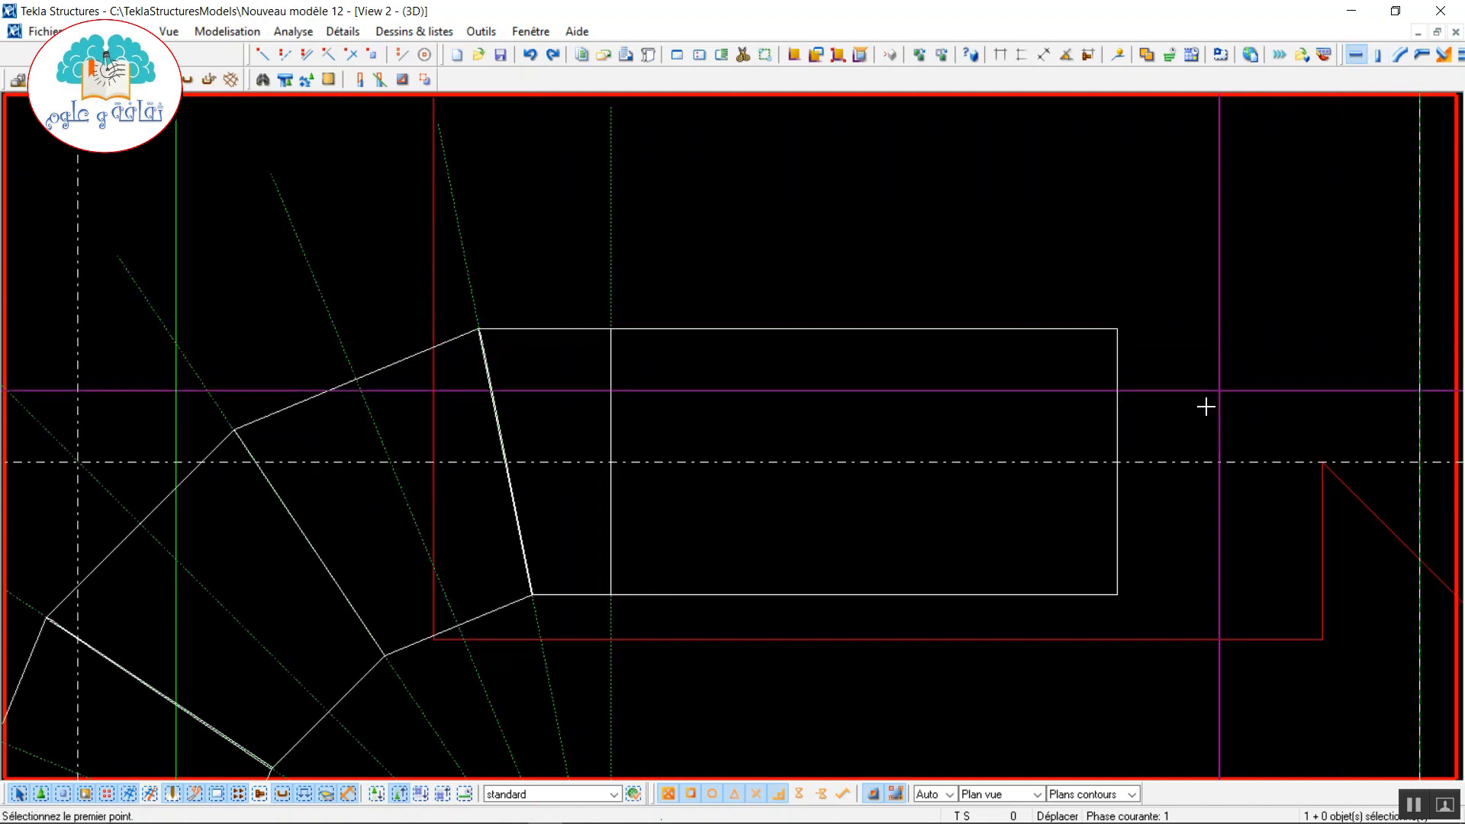
{"action": "left_click", "coordinate": [1117, 462]}
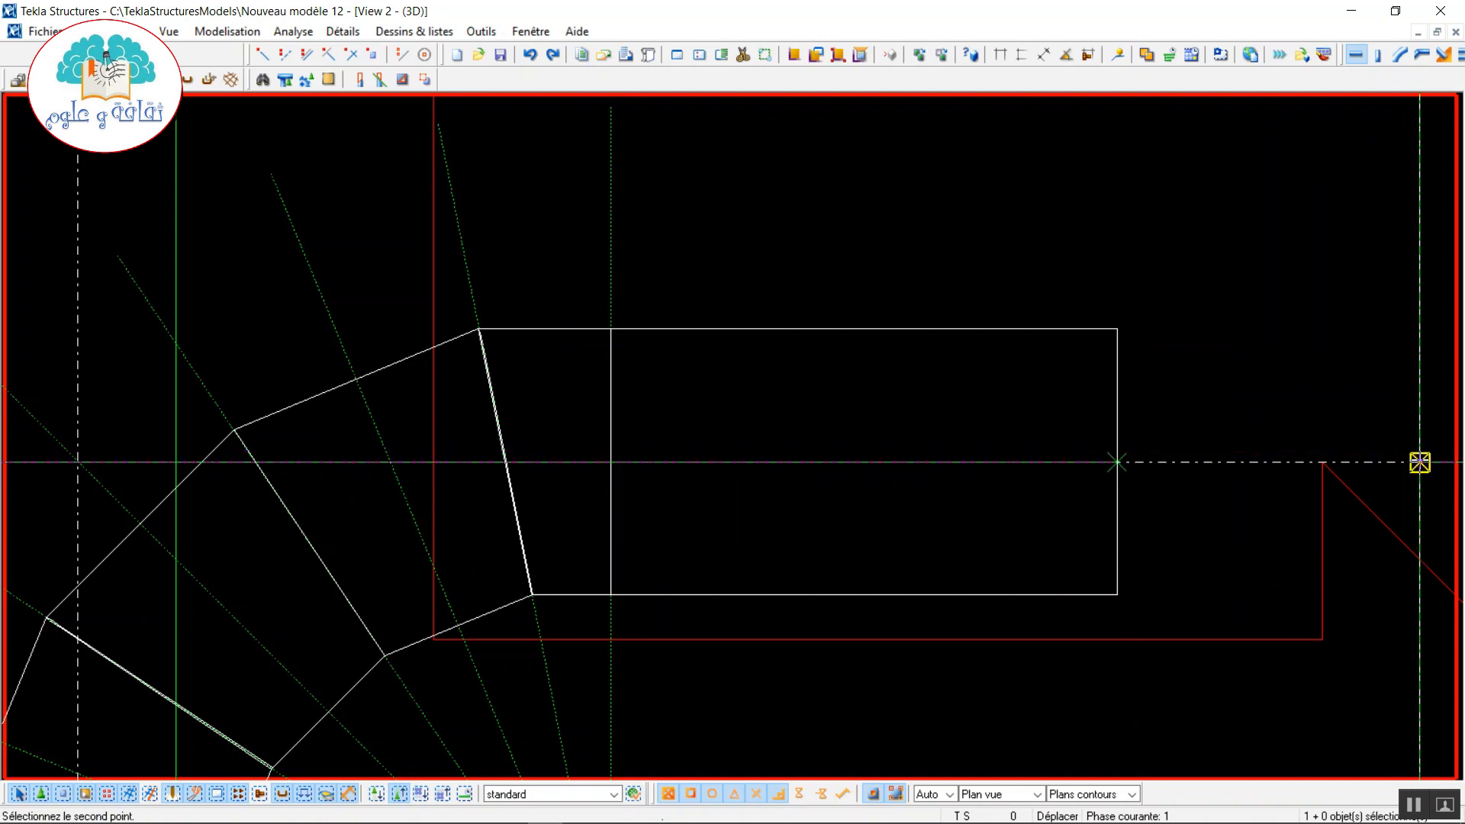
{"action": "type", "text": "10"}
{"action": "key", "text": "Return"}
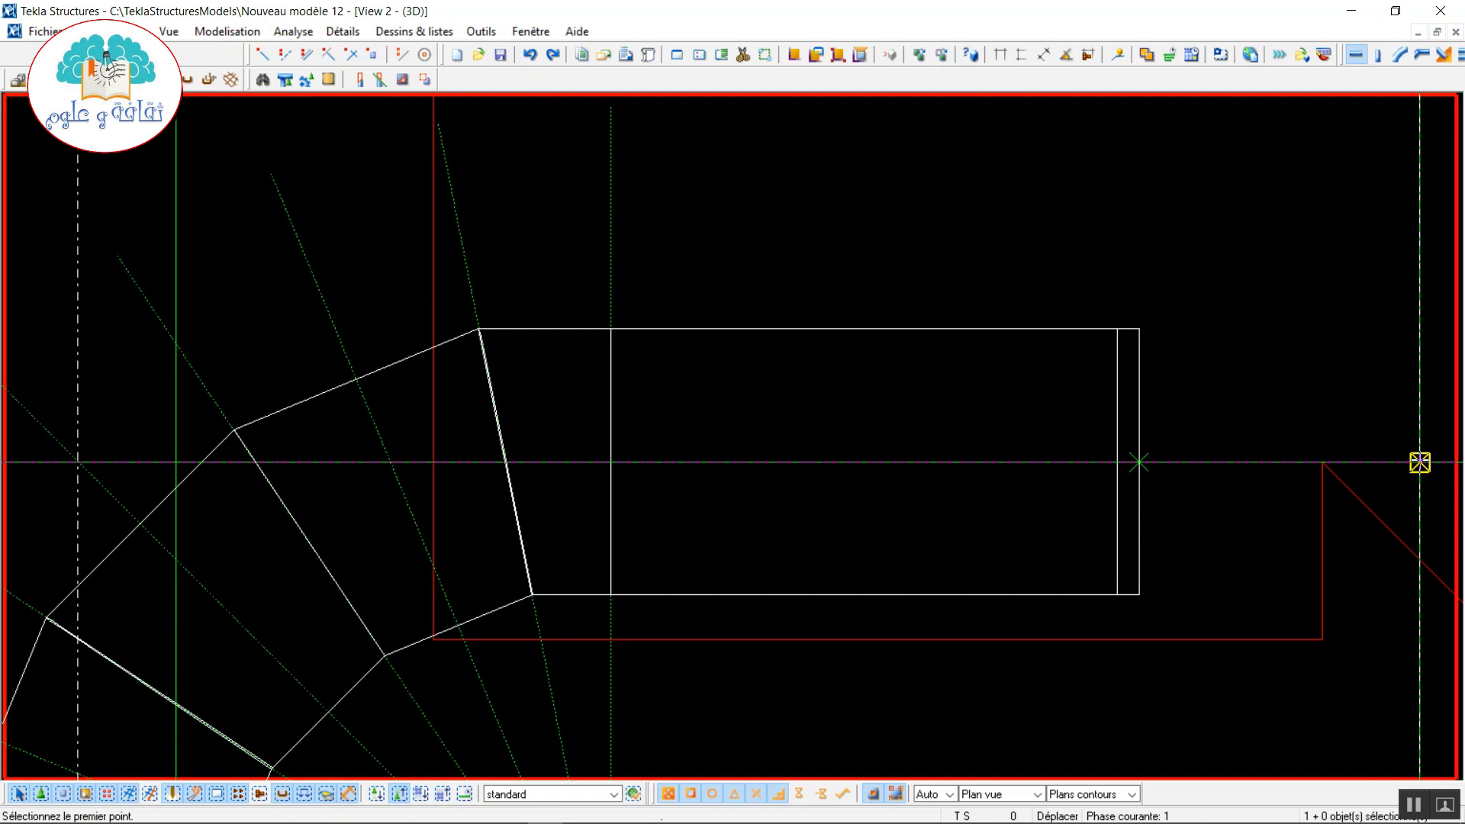
- Choose the parametric RDCARRE round-to-rectangle profile from the Autres group for the next beam
{"action": "middle_click_drag", "start_coordinate": [1419, 462], "coordinate": [1151, 435]}
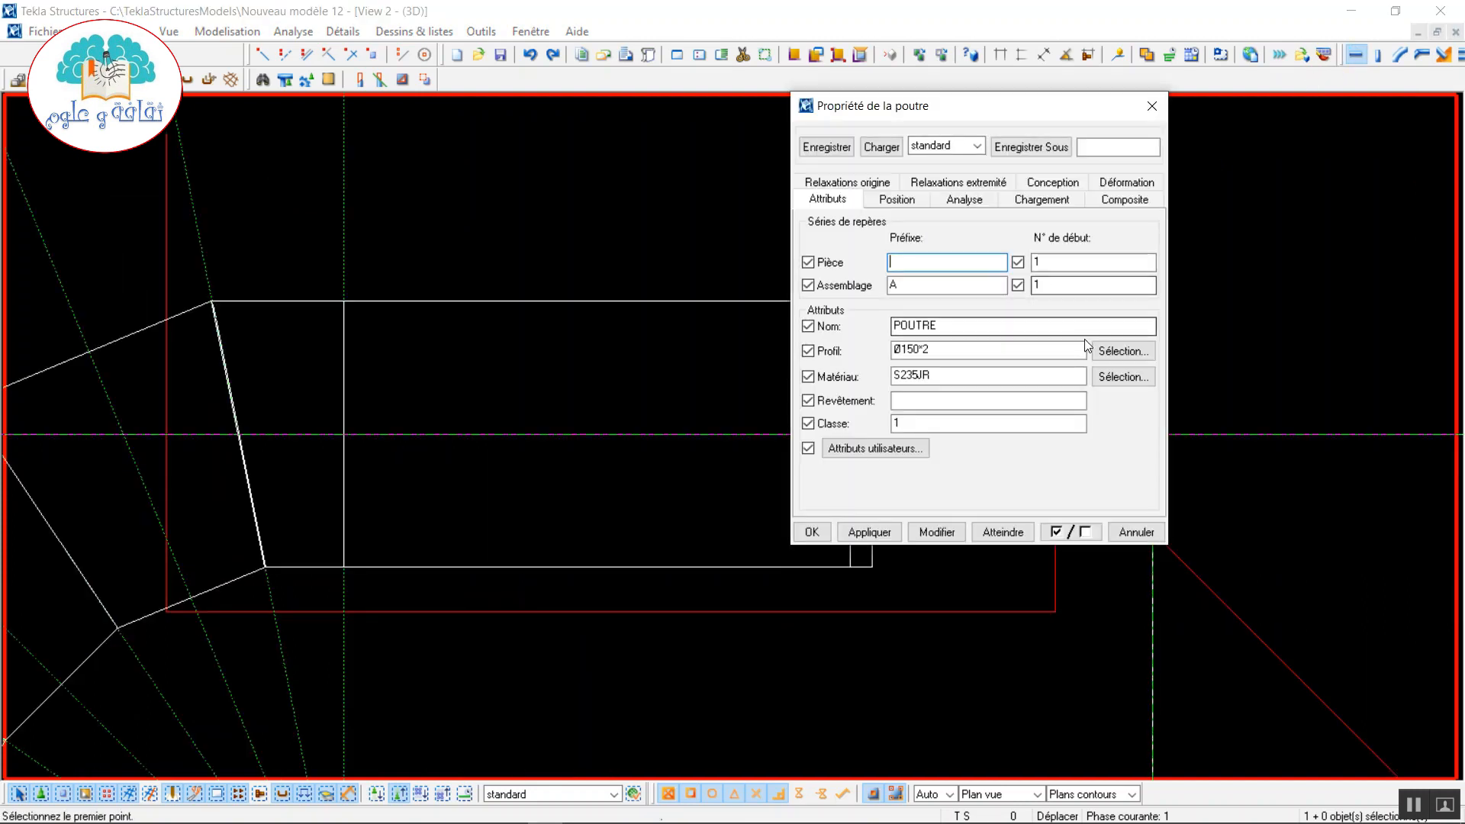
{"action": "left_click", "coordinate": [1120, 351]}
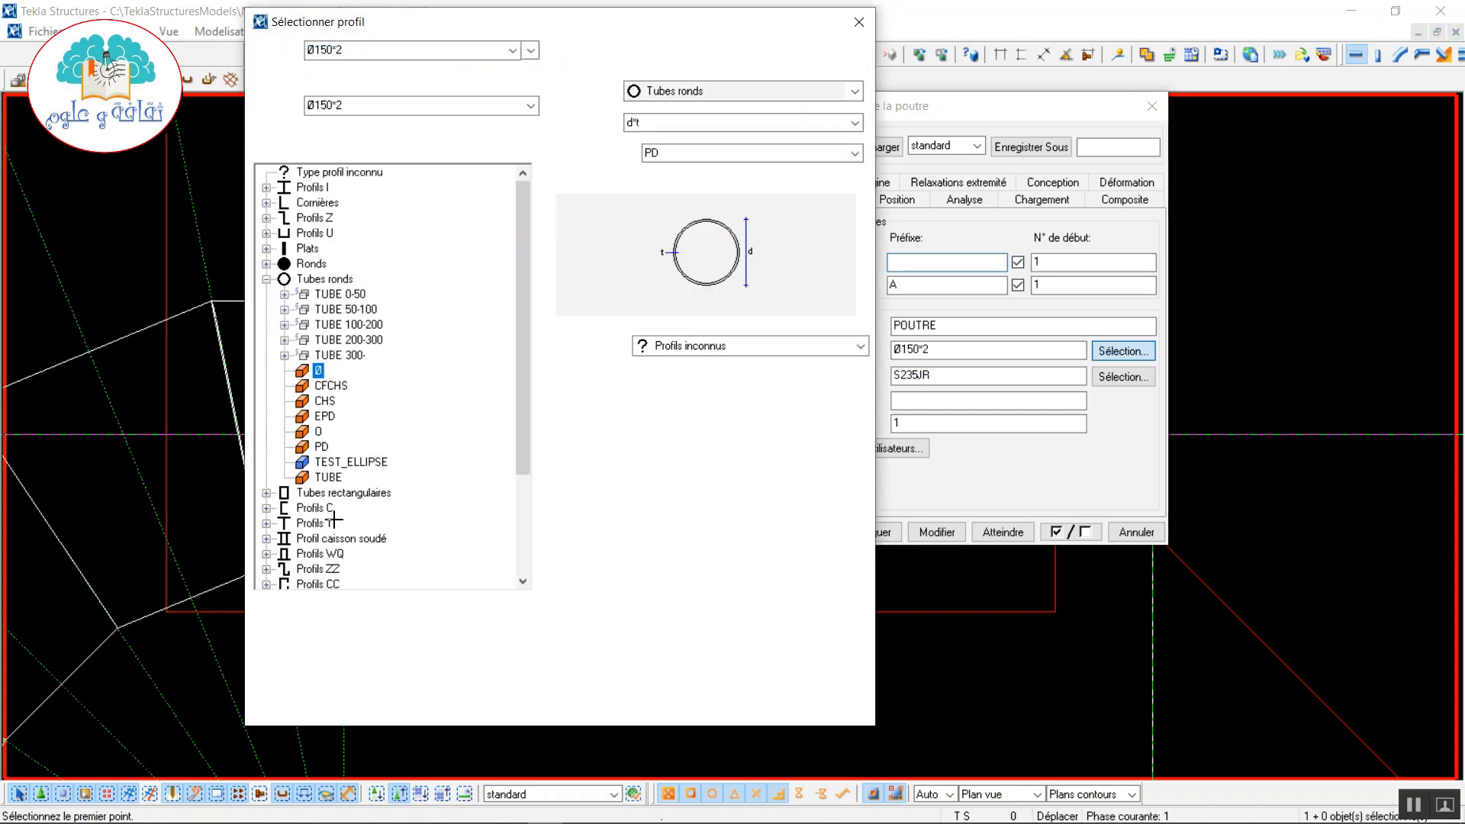
{"action": "left_click", "coordinate": [266, 651]}
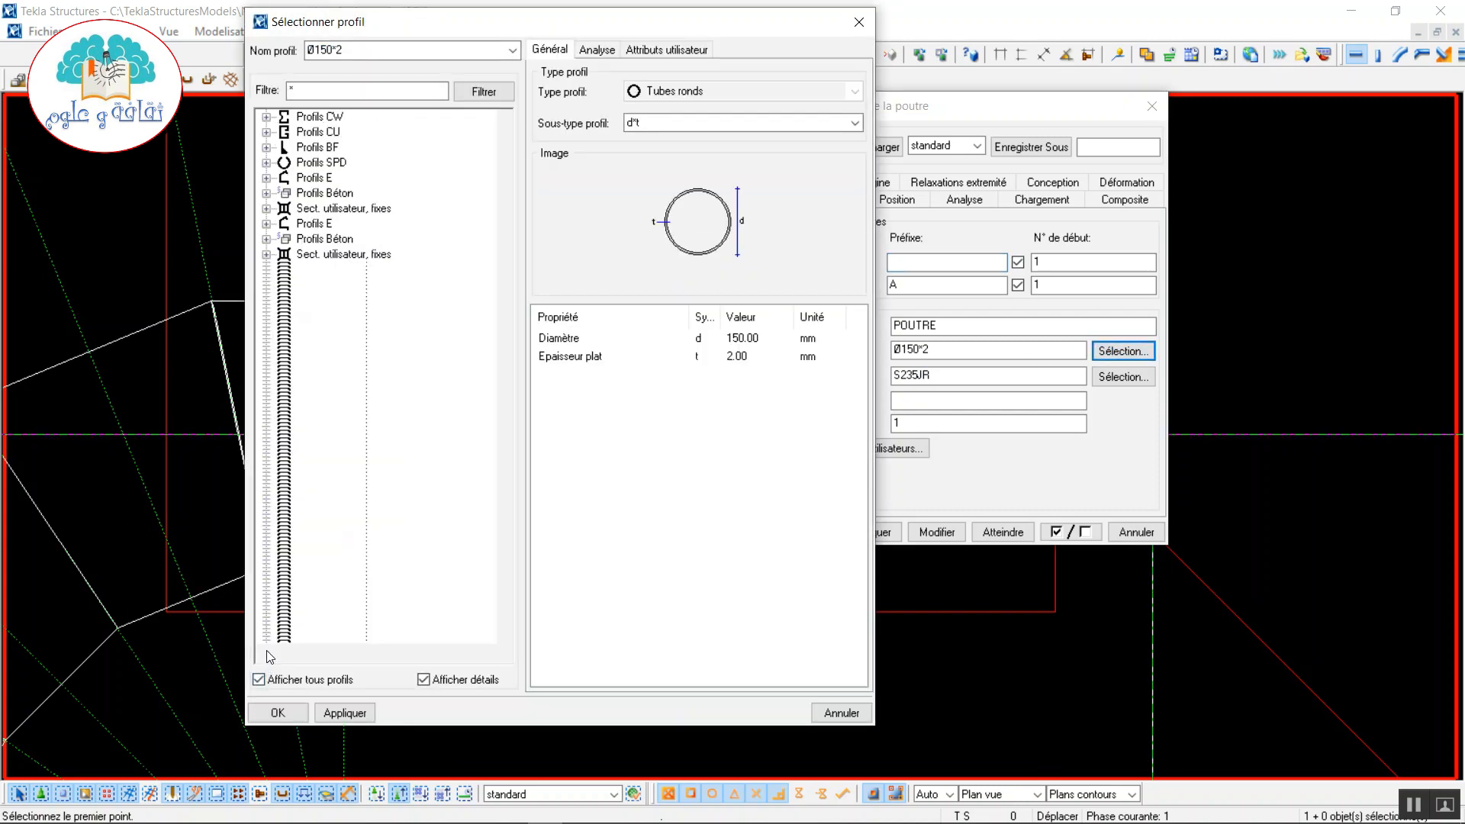
{"action": "left_click", "coordinate": [335, 467]}
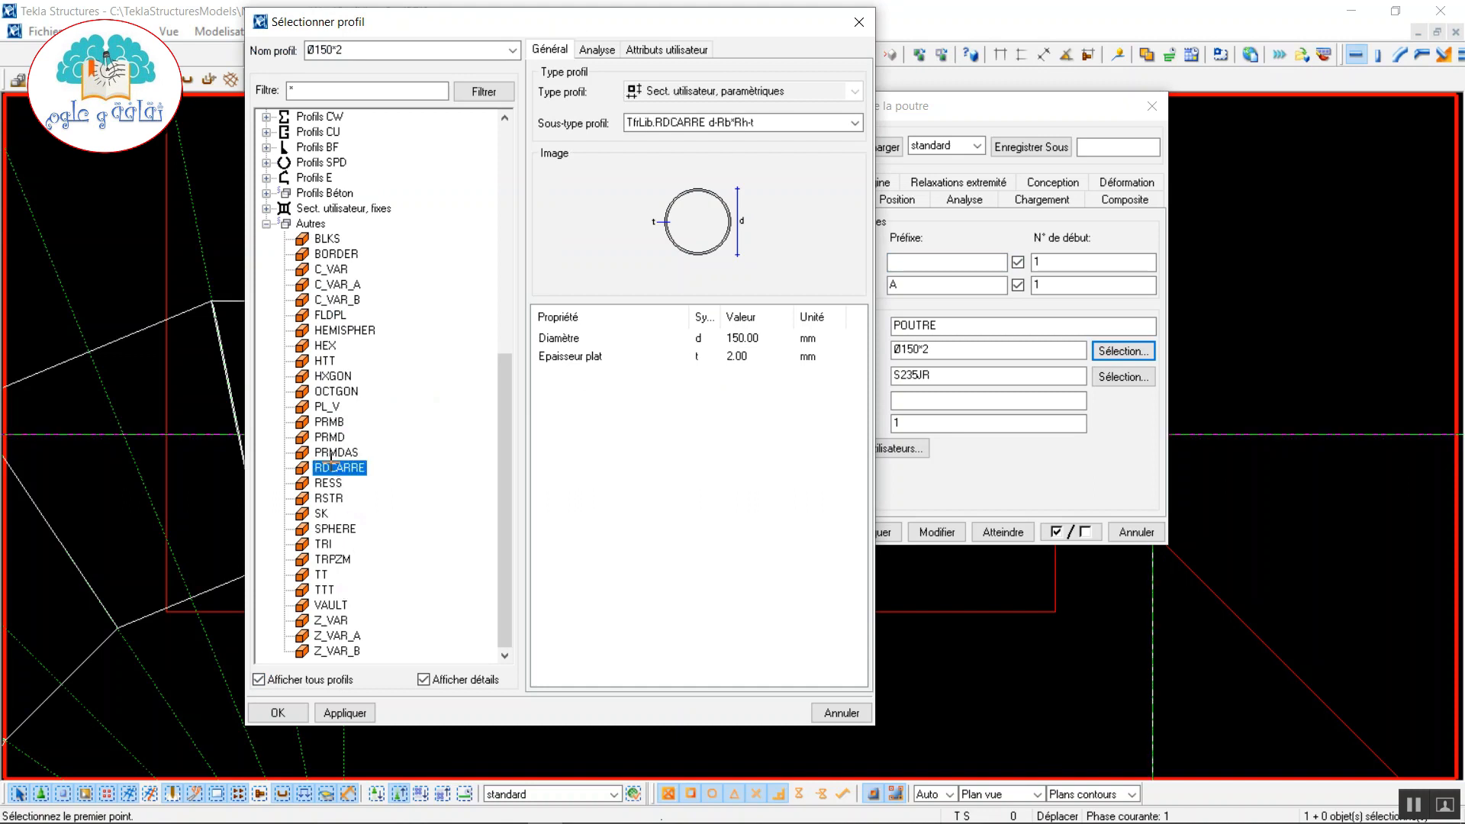
- Set the RDCARRE profile's rectangle length Rb and rectangle width Rh both to 250 mm
{"action": "left_click", "coordinate": [729, 410]}
{"action": "left_click", "coordinate": [735, 408]}
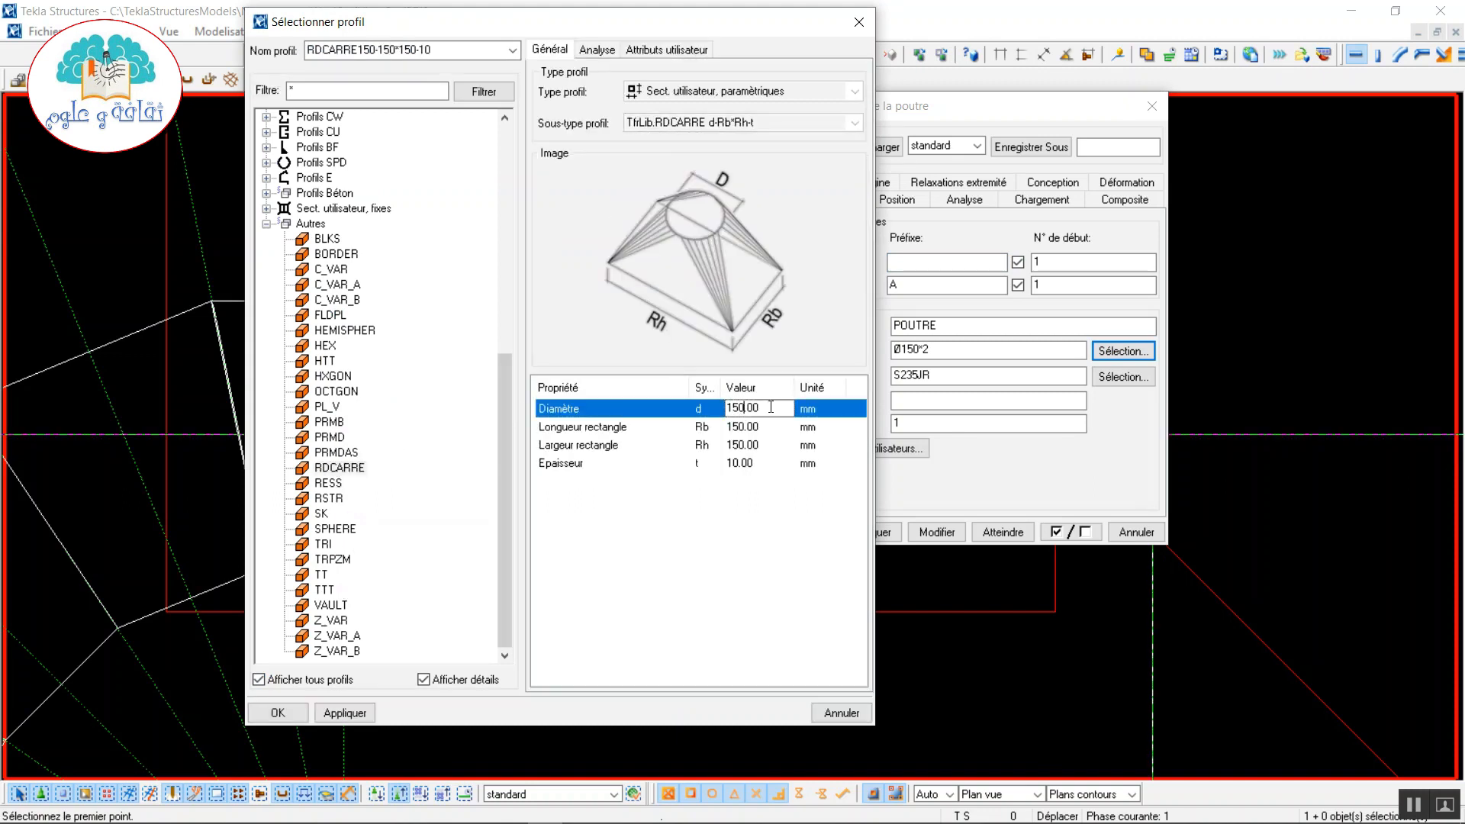
{"action": "left_click_drag", "start_coordinate": [776, 407], "coordinate": [724, 427]}
{"action": "left_click", "coordinate": [752, 428]}
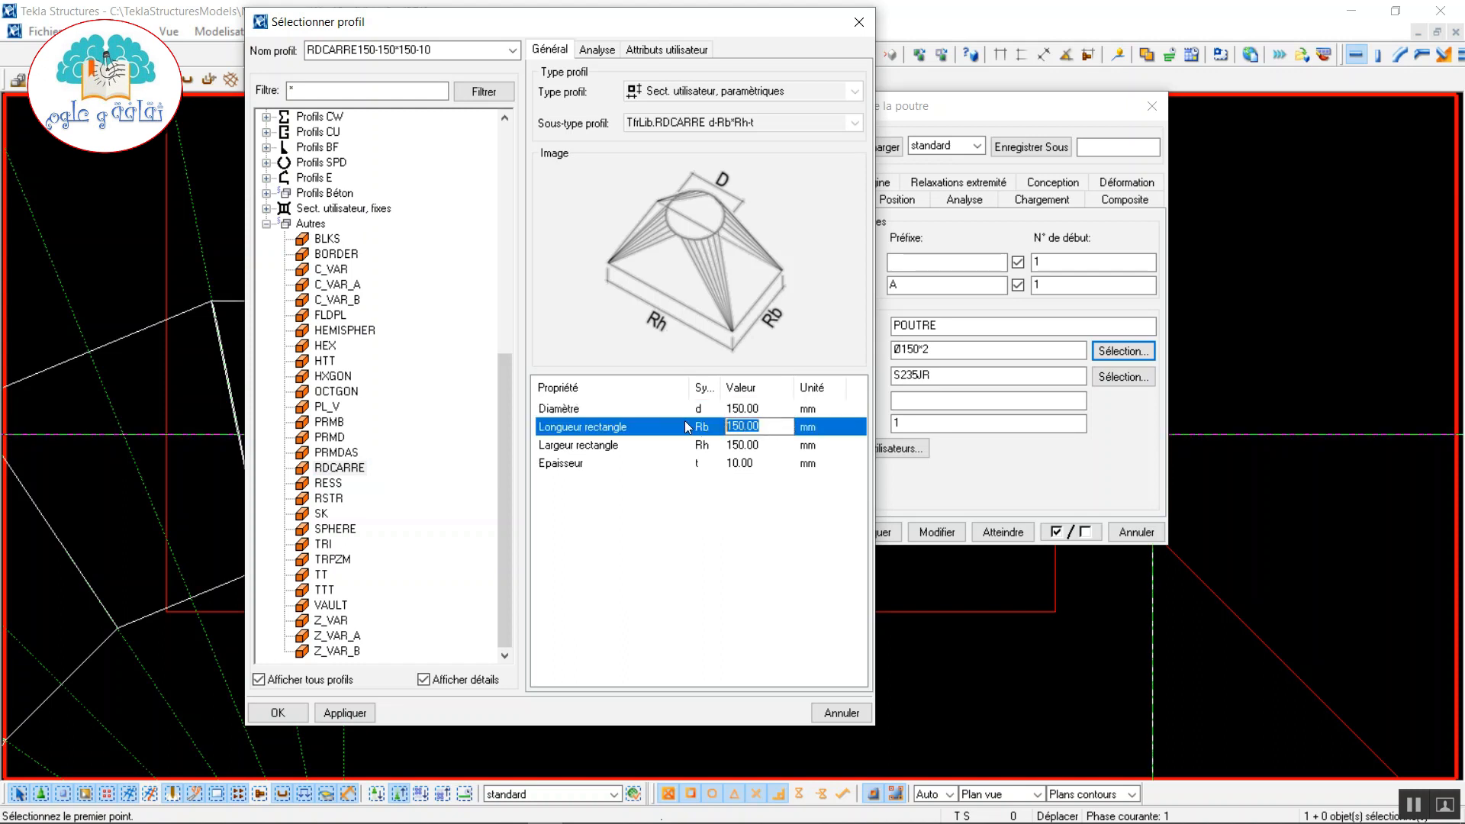
{"action": "type", "text": "250"}
{"action": "left_click", "coordinate": [763, 444]}
{"action": "left_click_drag", "start_coordinate": [761, 444], "coordinate": [679, 435]}
{"action": "type", "text": "25"}
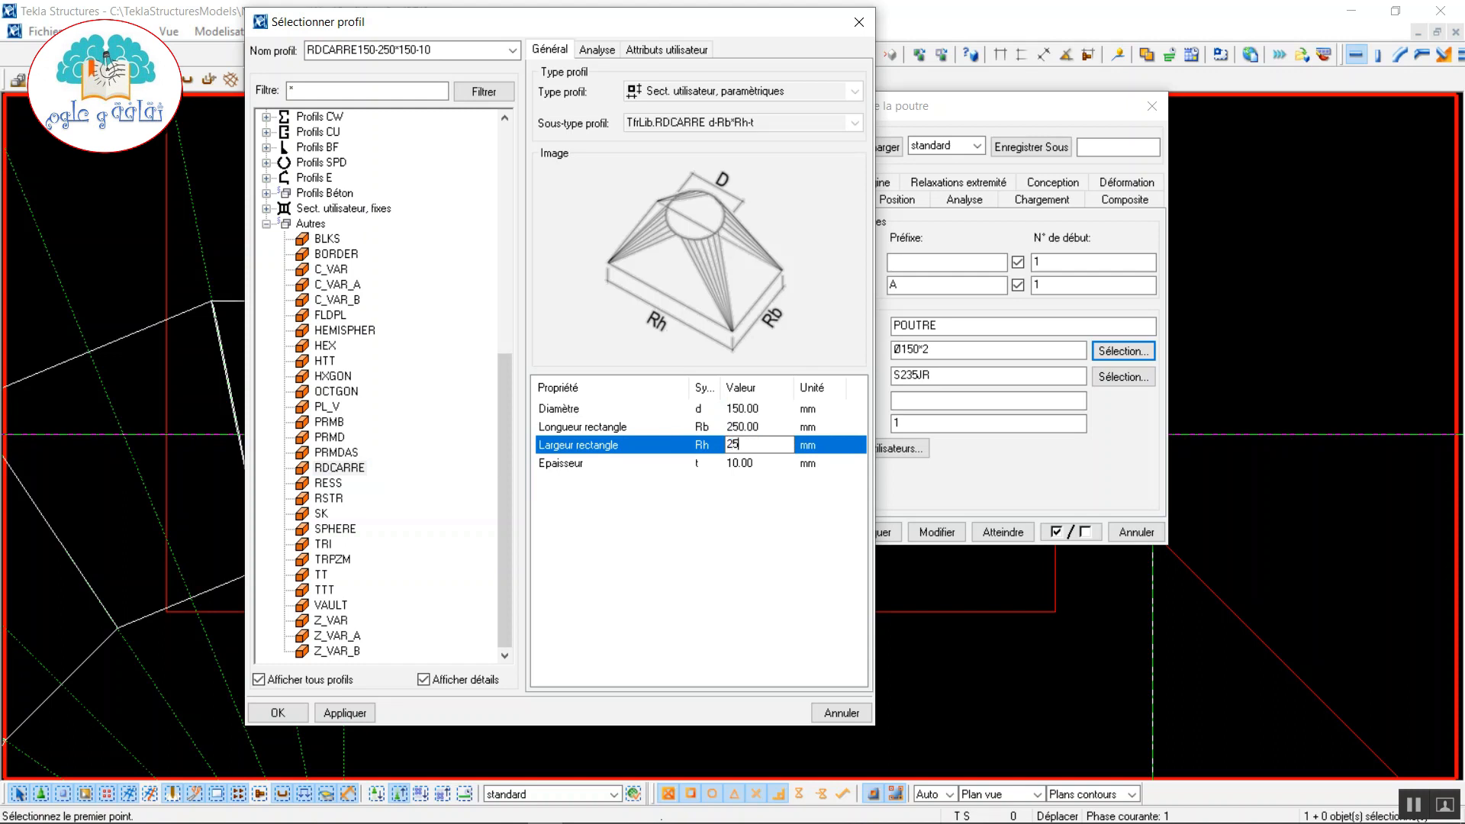
{"action": "type", "text": "0"}
- Set the RDCARRE profile's thickness to 2 mm and accept it as the beam profile
{"action": "left_click", "coordinate": [750, 463]}
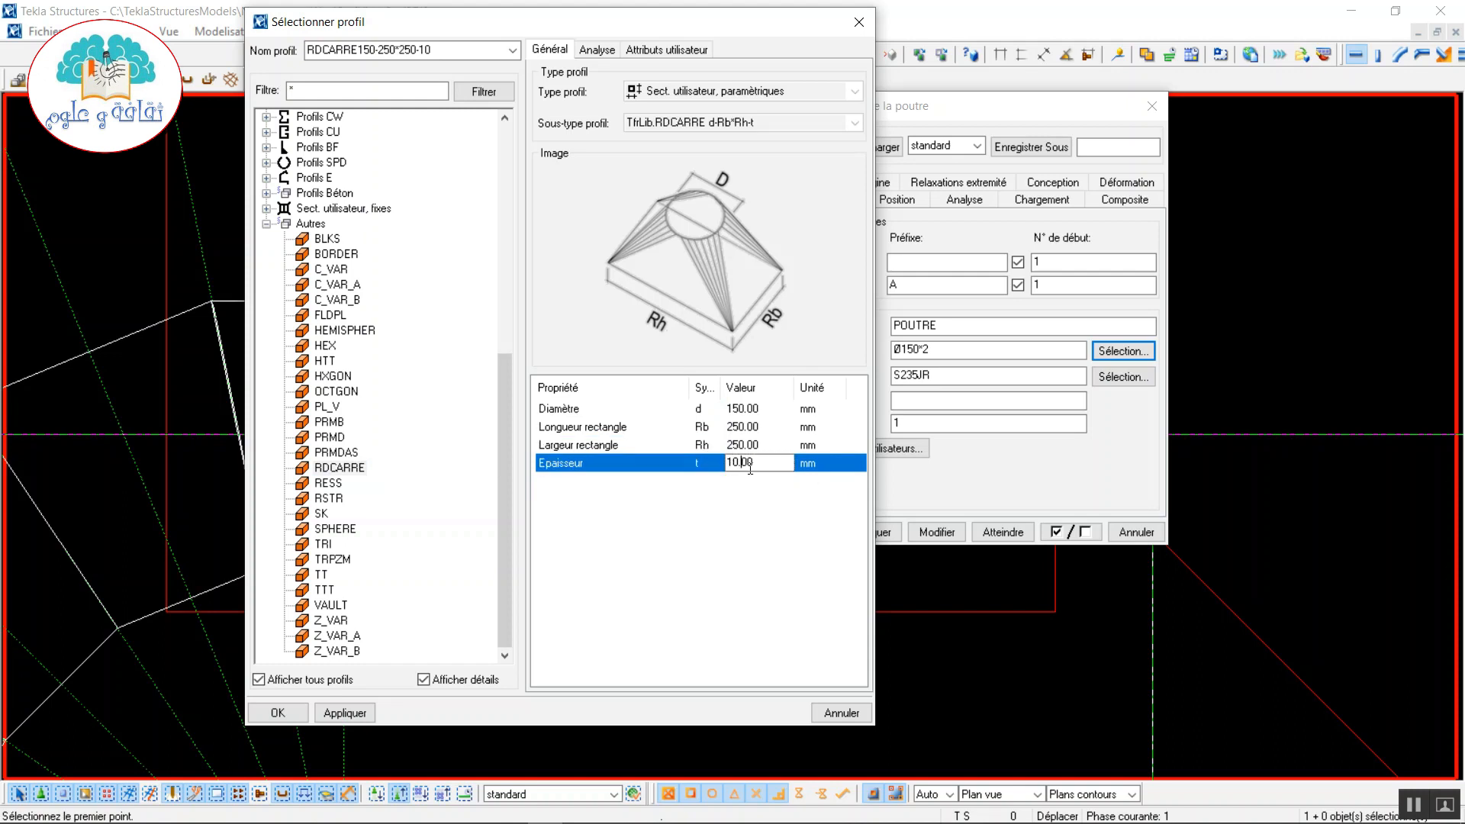
{"action": "key", "text": "BackSpace"}
{"action": "type", "text": "2"}
{"action": "left_click", "coordinate": [345, 713]}
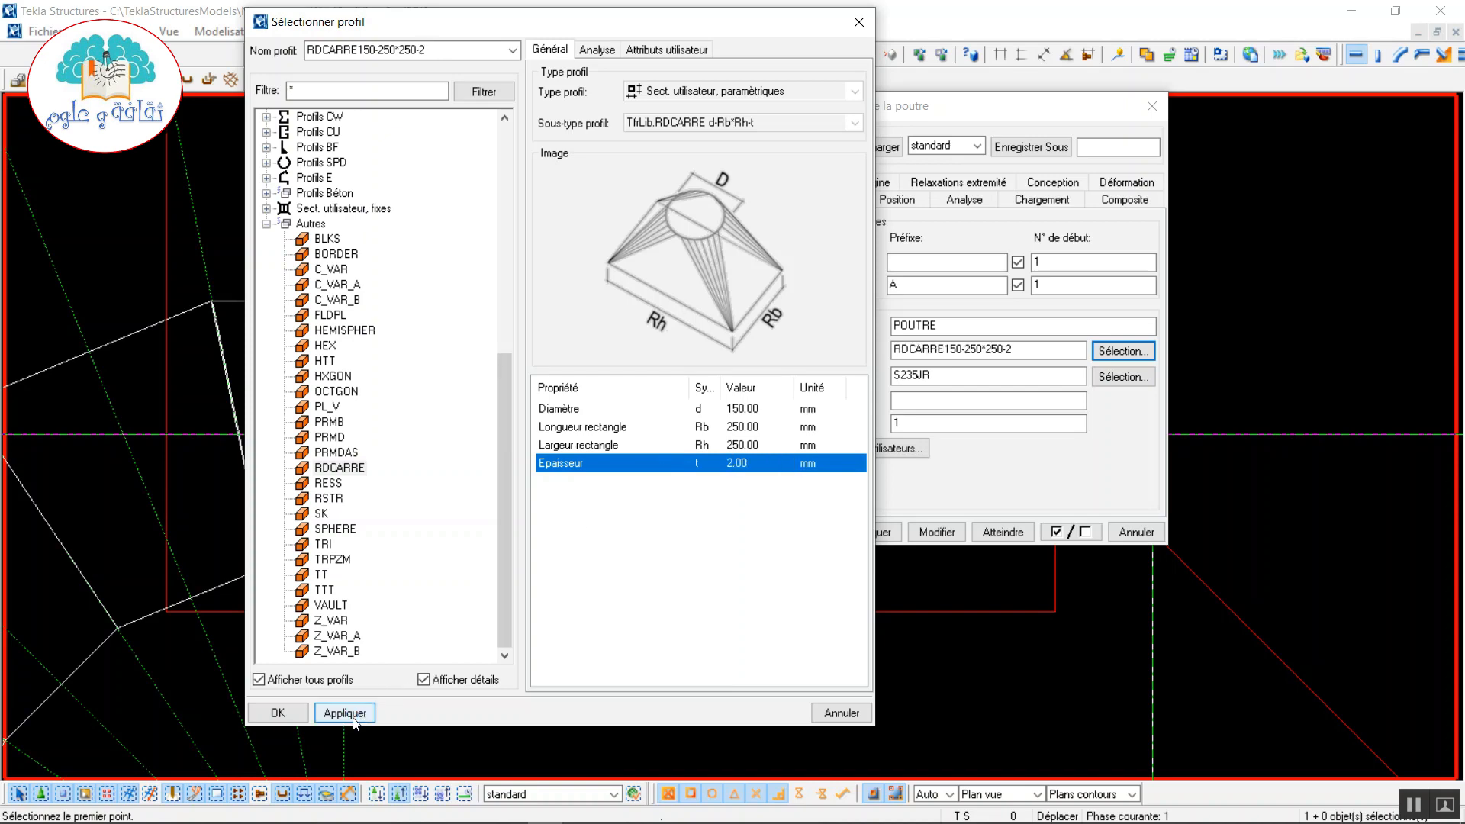
{"action": "left_click", "coordinate": [284, 712]}
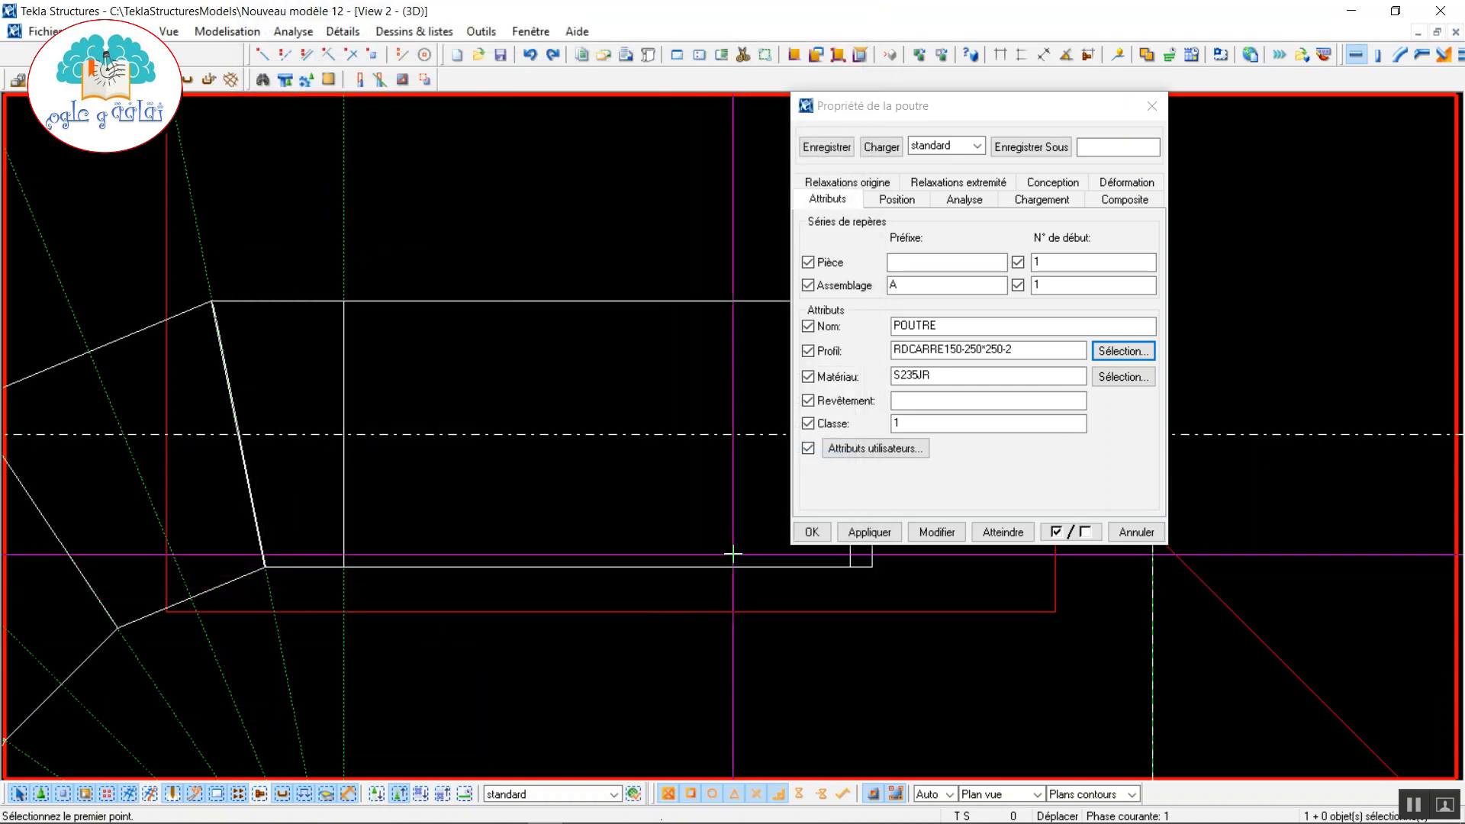
- Review the position settings and apply the RDCARRE150-250*250-2 properties as the current beam settings
{"action": "middle_click_drag", "start_coordinate": [733, 485], "coordinate": [252, 448]}
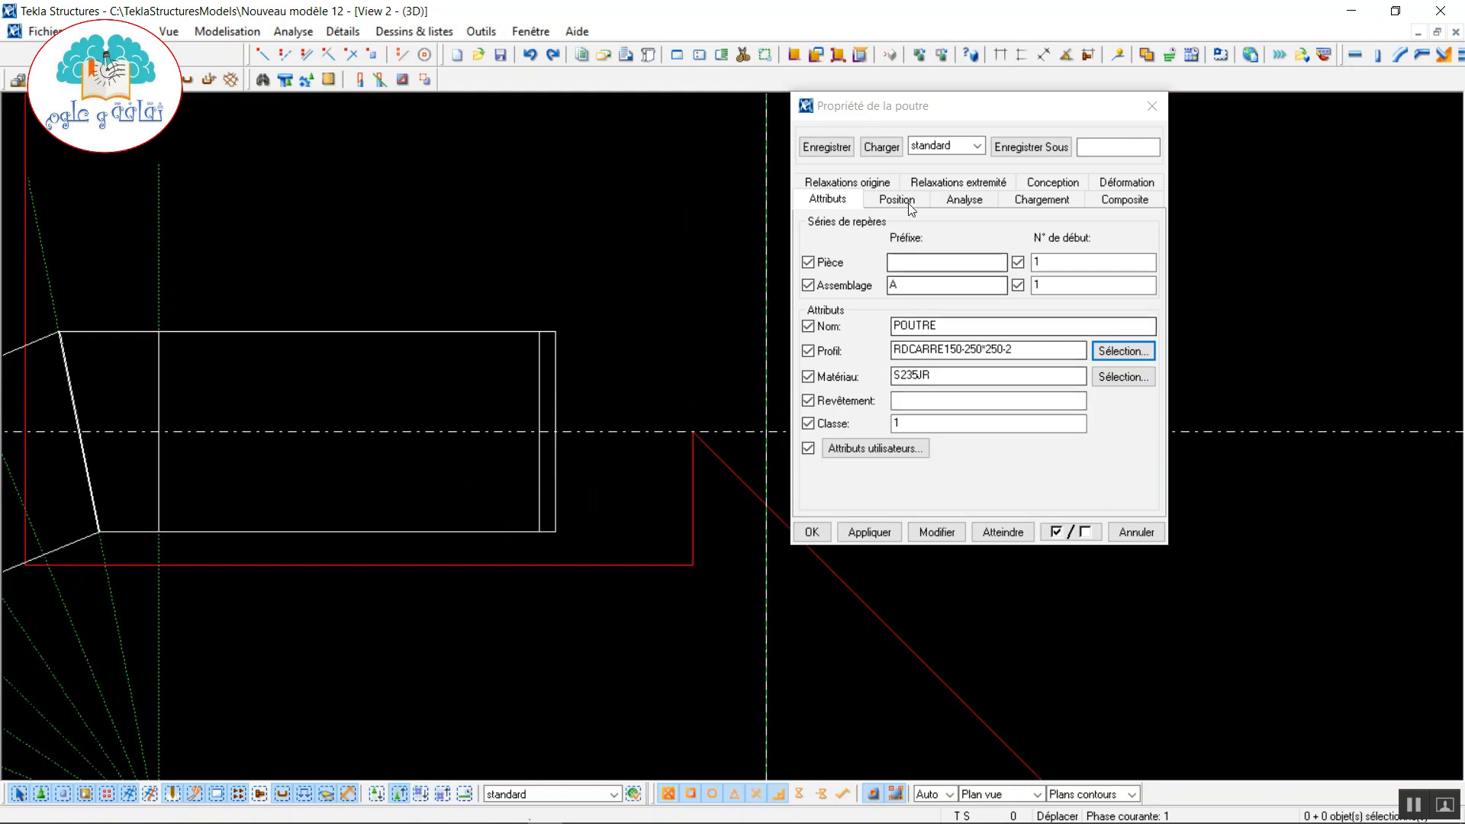
{"action": "left_click", "coordinate": [907, 204]}
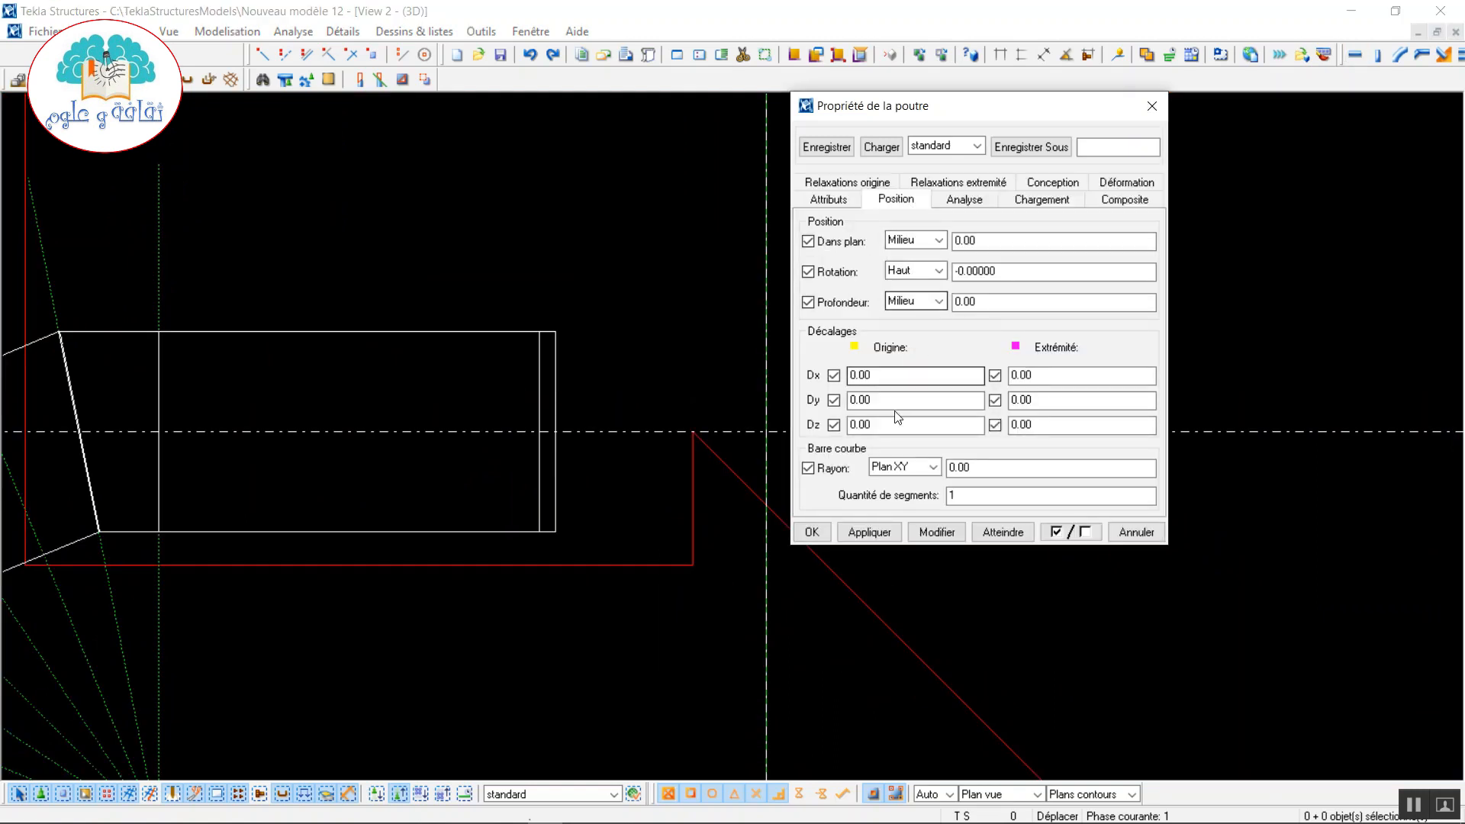
{"action": "left_click", "coordinate": [869, 532]}
{"action": "left_click", "coordinate": [812, 532]}
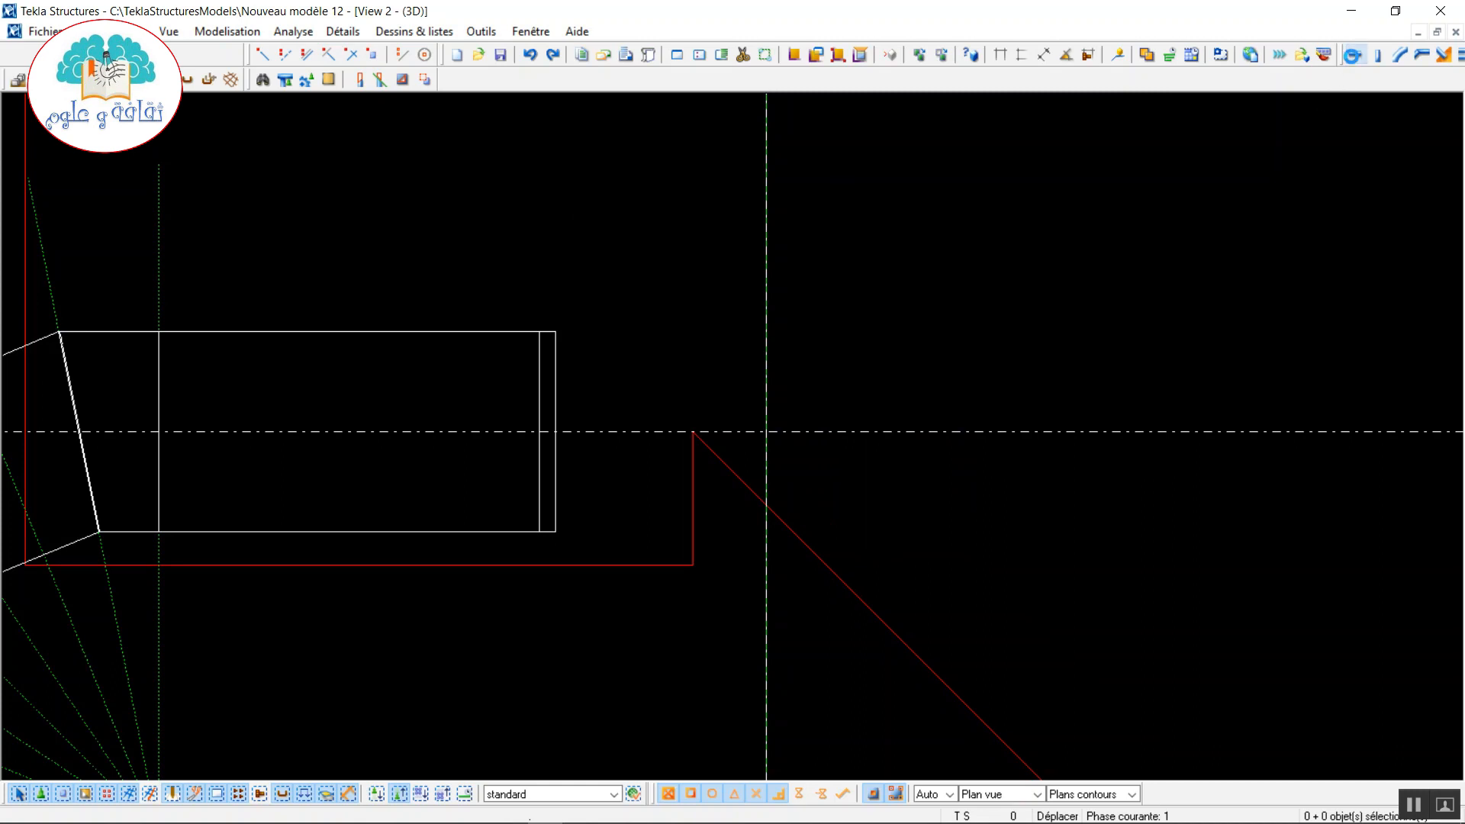
- Model the round-to-square transition along the axis from the short pipe piece's free end to the vertical grid line
{"action": "left_click", "coordinate": [1354, 55]}
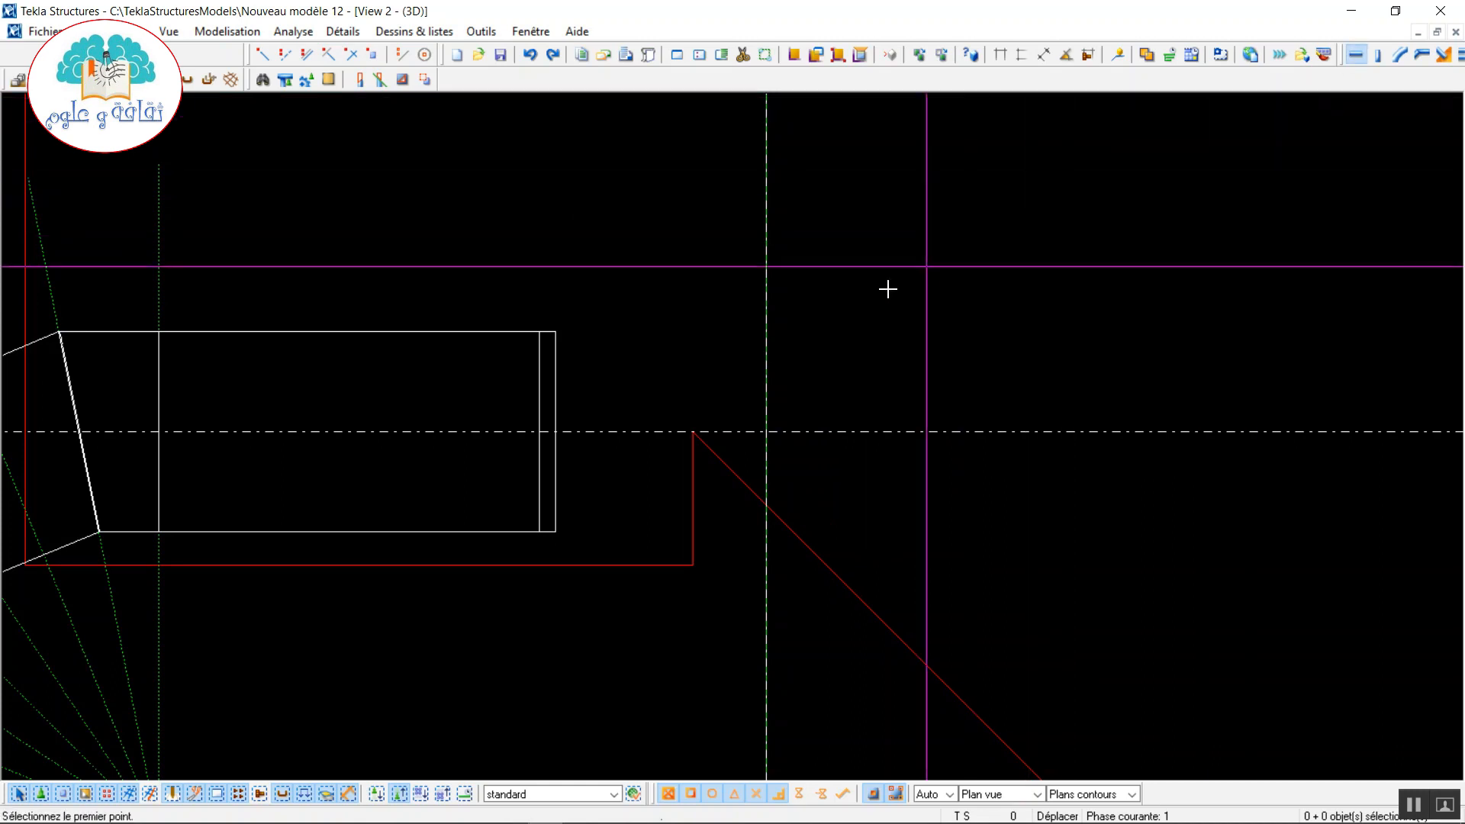
{"action": "left_click", "coordinate": [766, 432]}
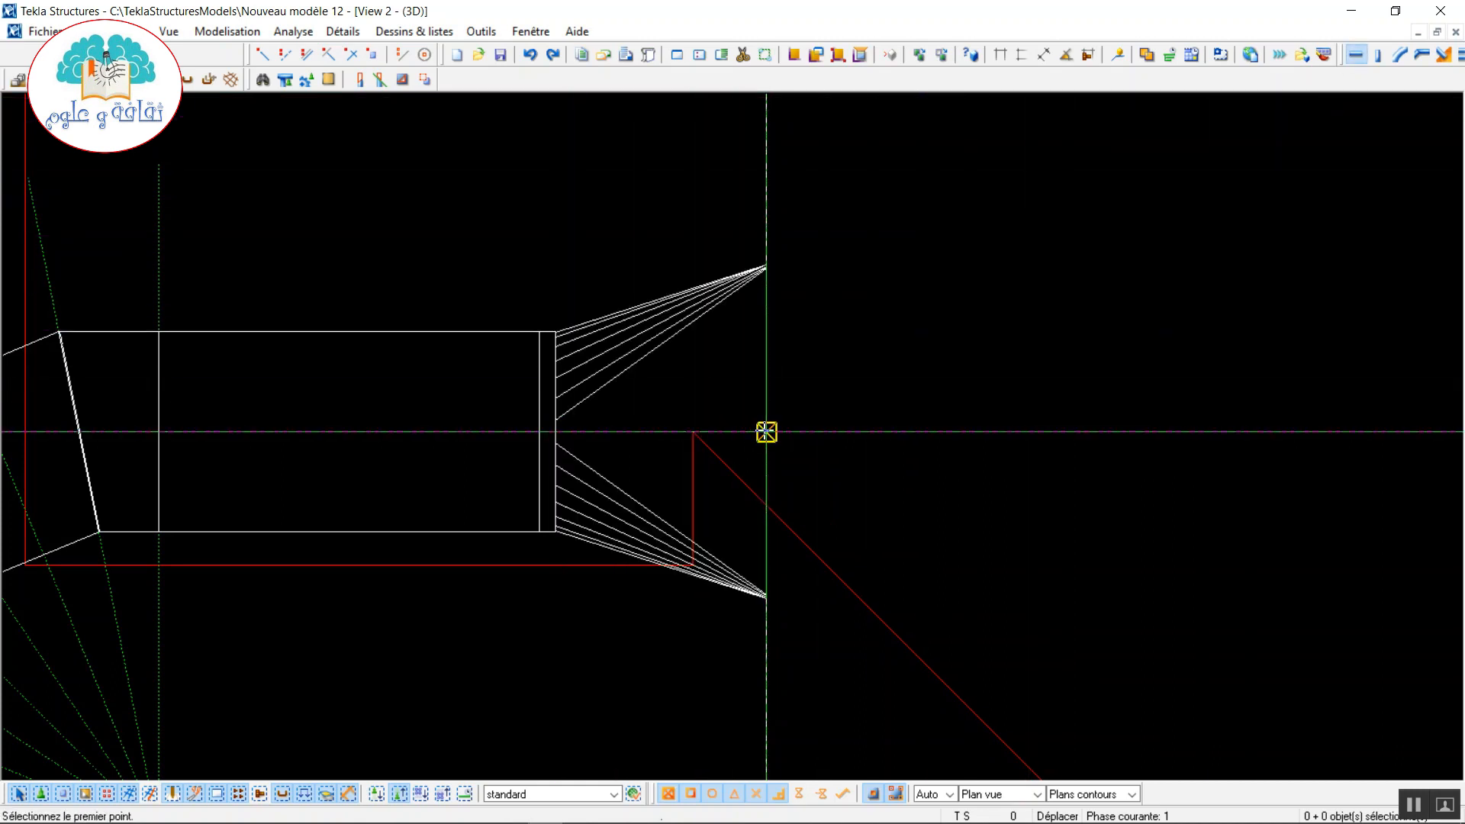
{"action": "right_click", "coordinate": [689, 211]}
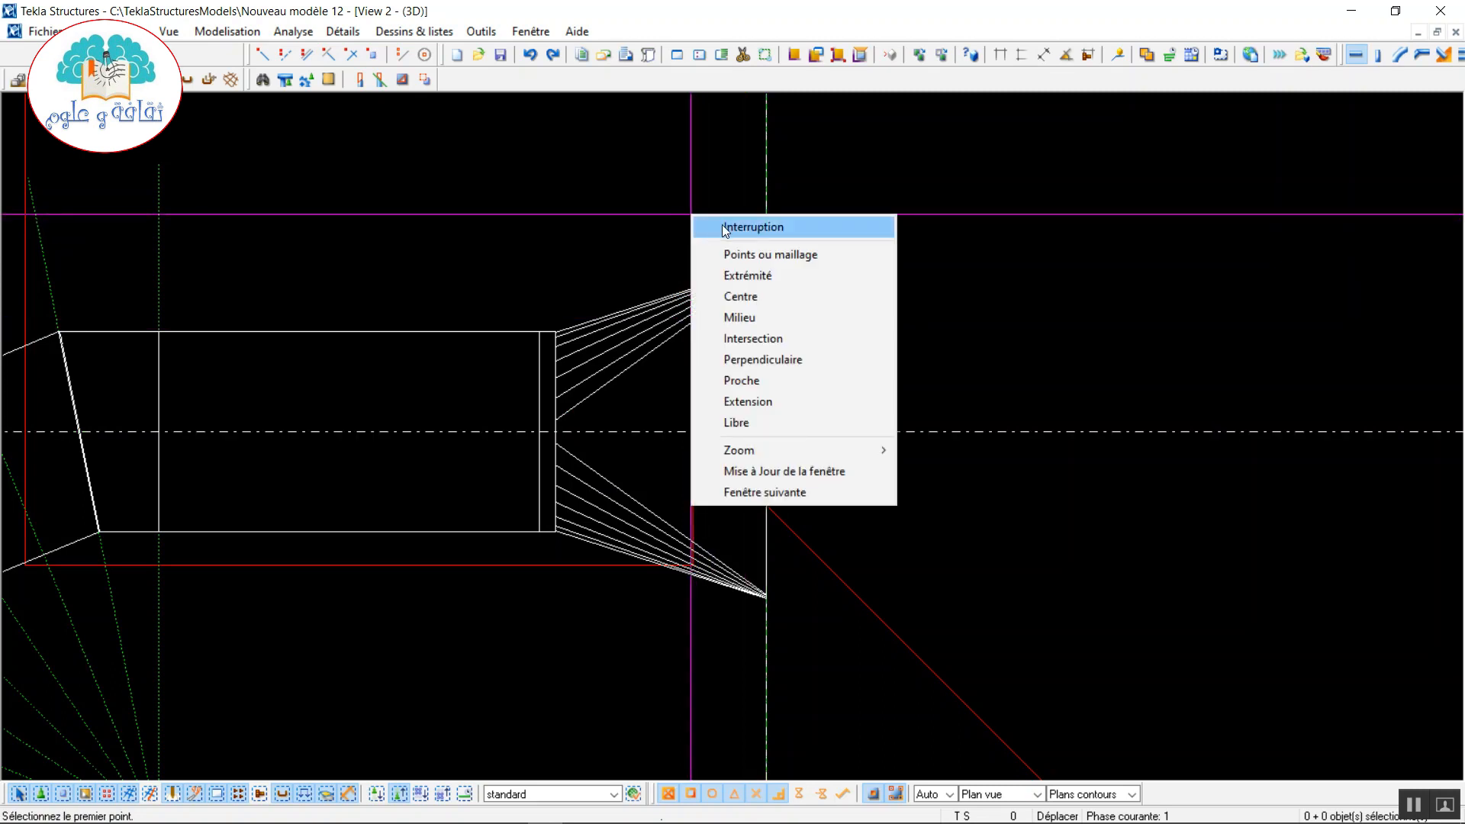
{"action": "left_click", "coordinate": [725, 226]}
- Move the square-end reference point of the round-to-square transition 15 mm along the axis toward the pipe
{"action": "left_click", "coordinate": [767, 339]}
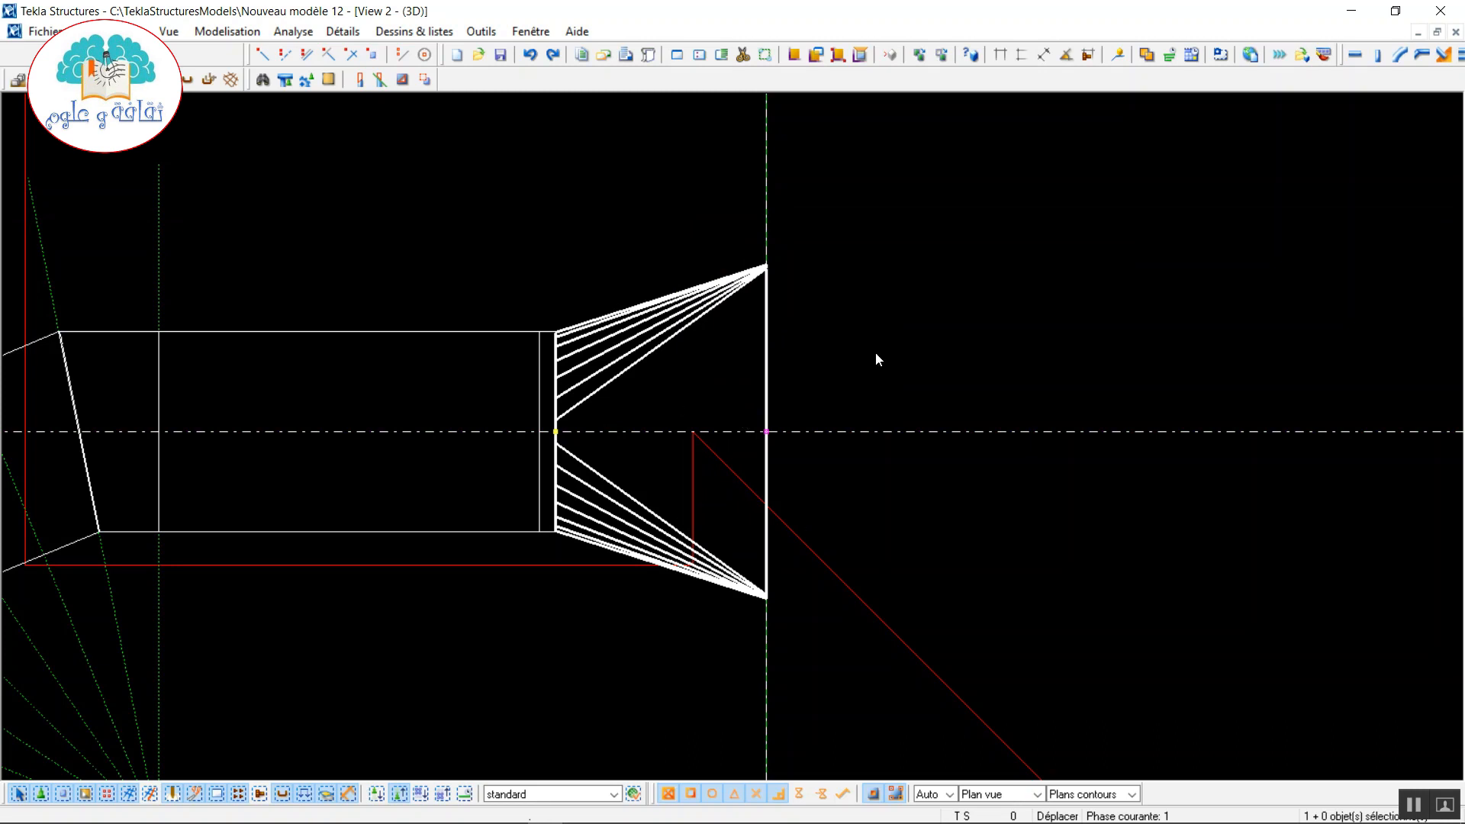
{"action": "left_click", "coordinate": [767, 432]}
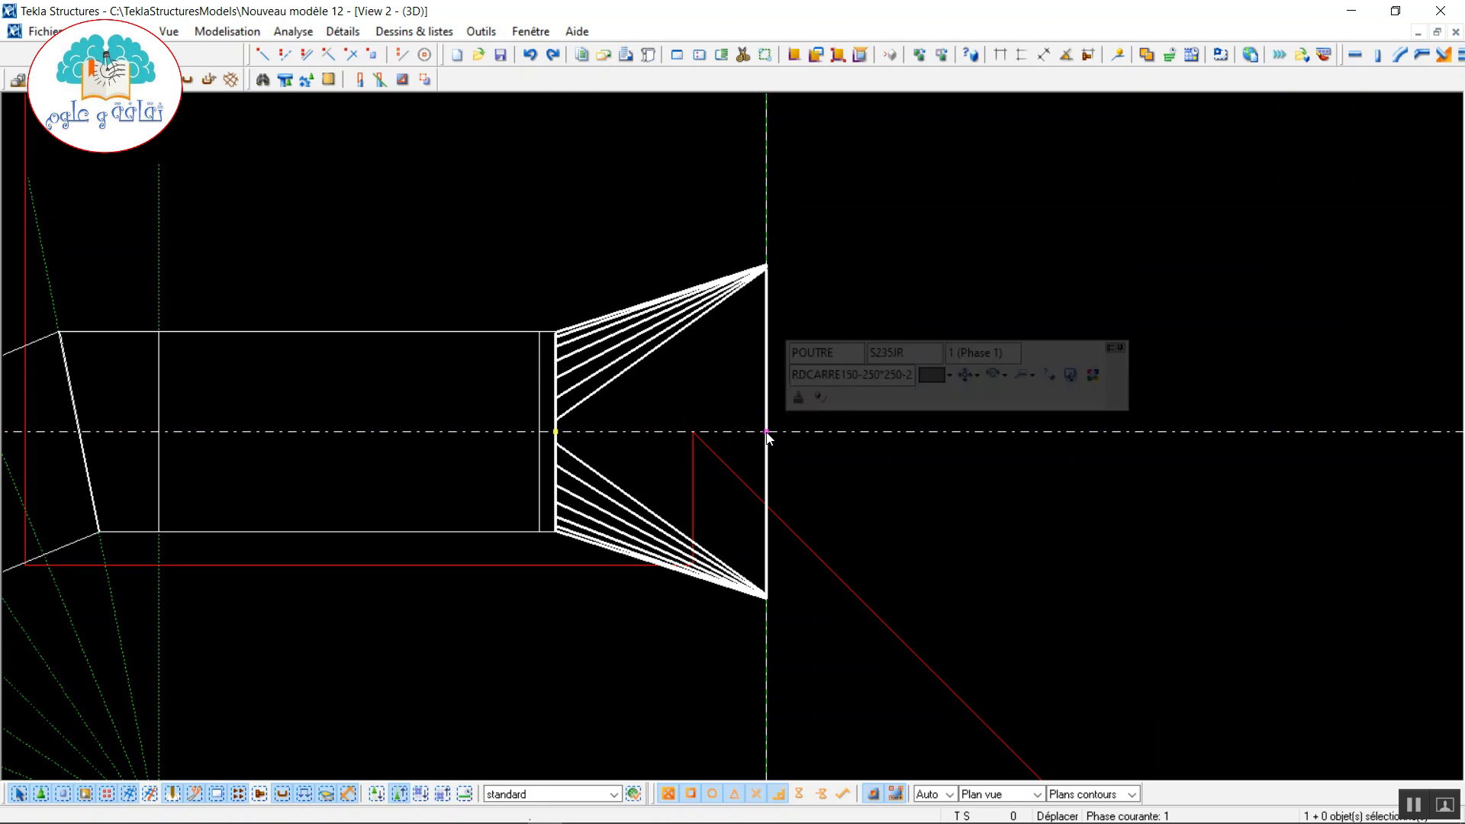
{"action": "left_click", "coordinate": [766, 432]}
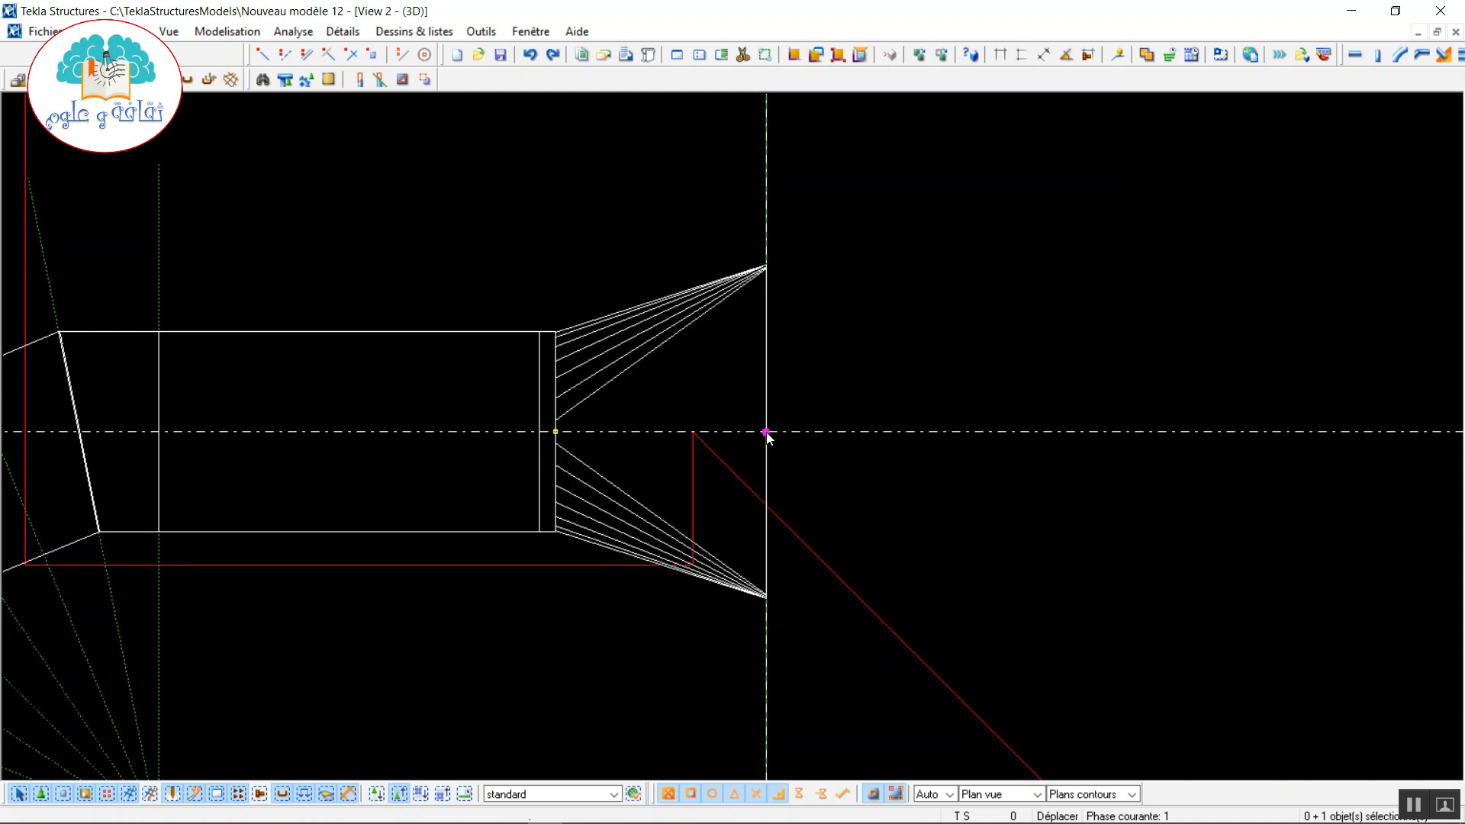
{"action": "right_click", "coordinate": [794, 483]}
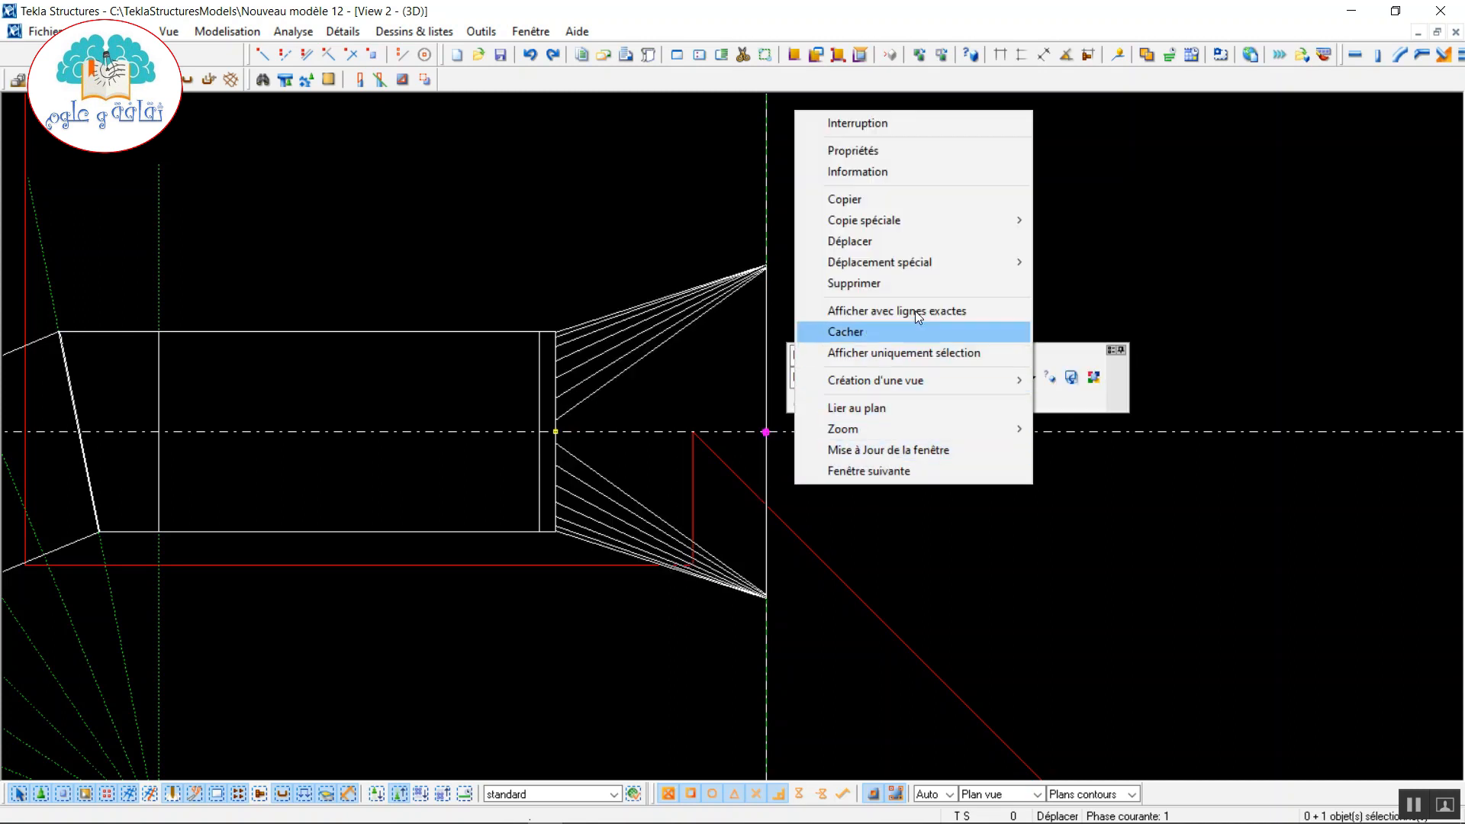
{"action": "left_click", "coordinate": [891, 241]}
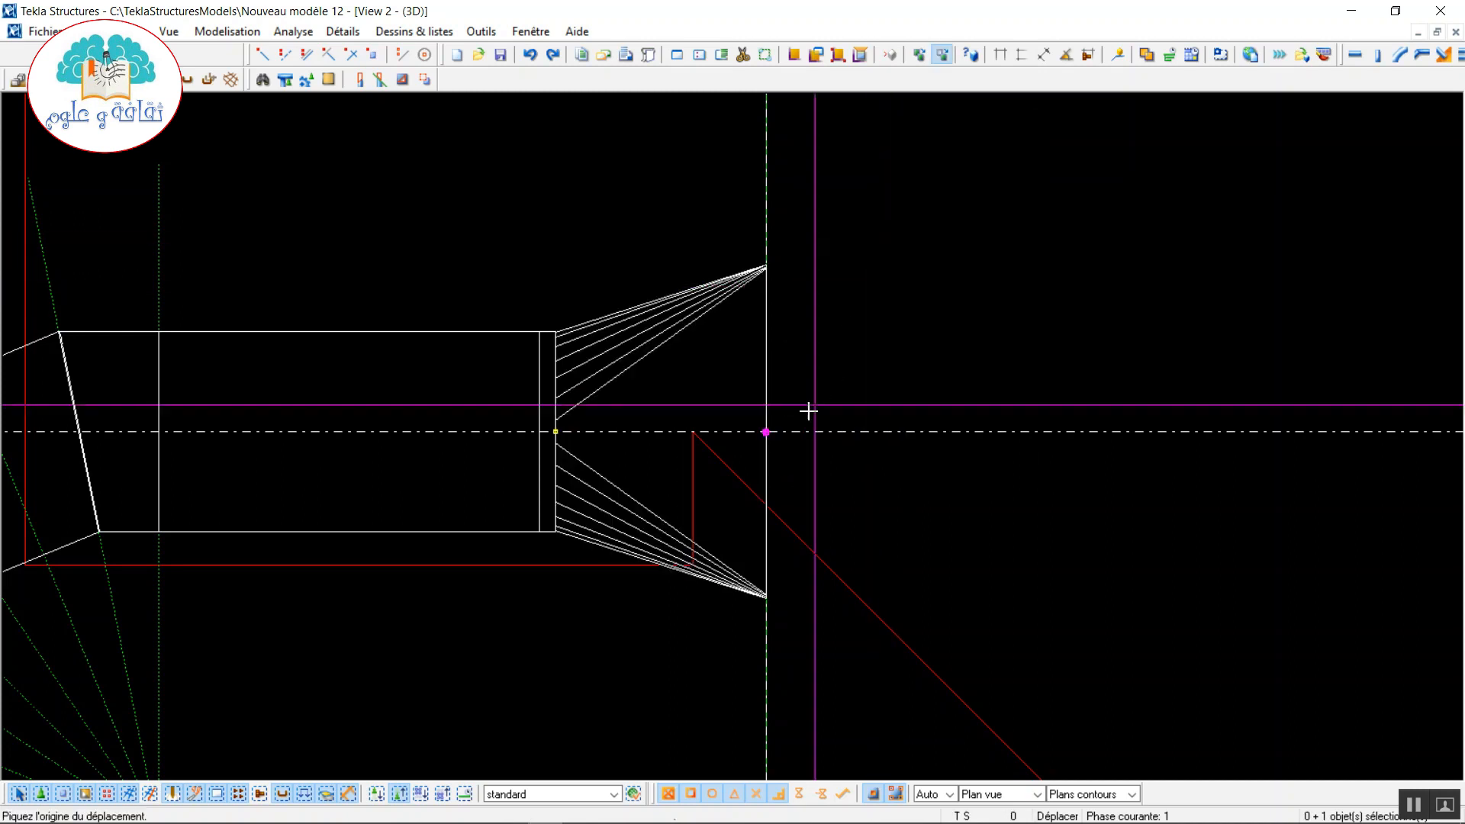
{"action": "left_click", "coordinate": [767, 432]}
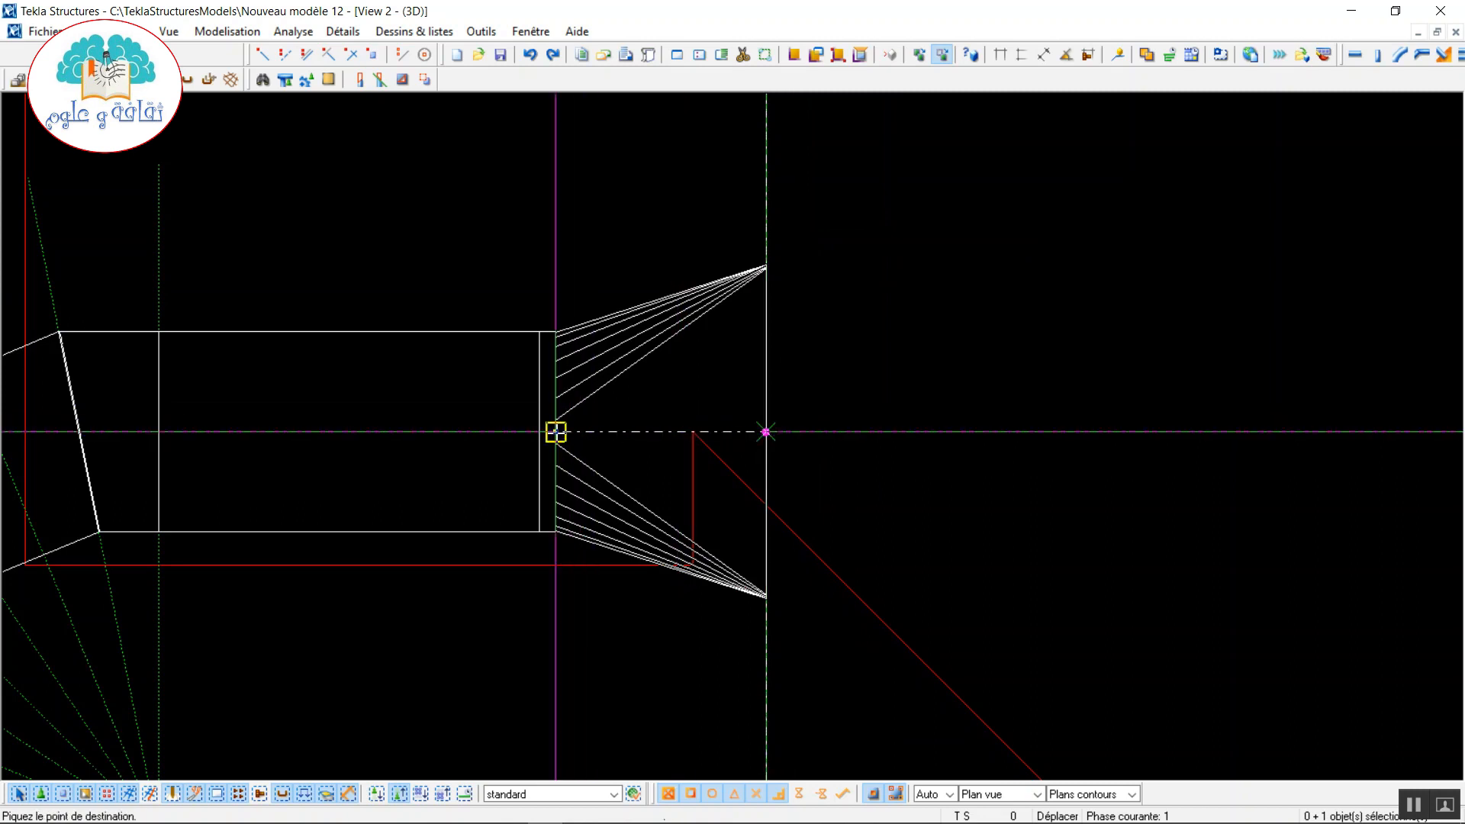
{"action": "type", "text": "15"}
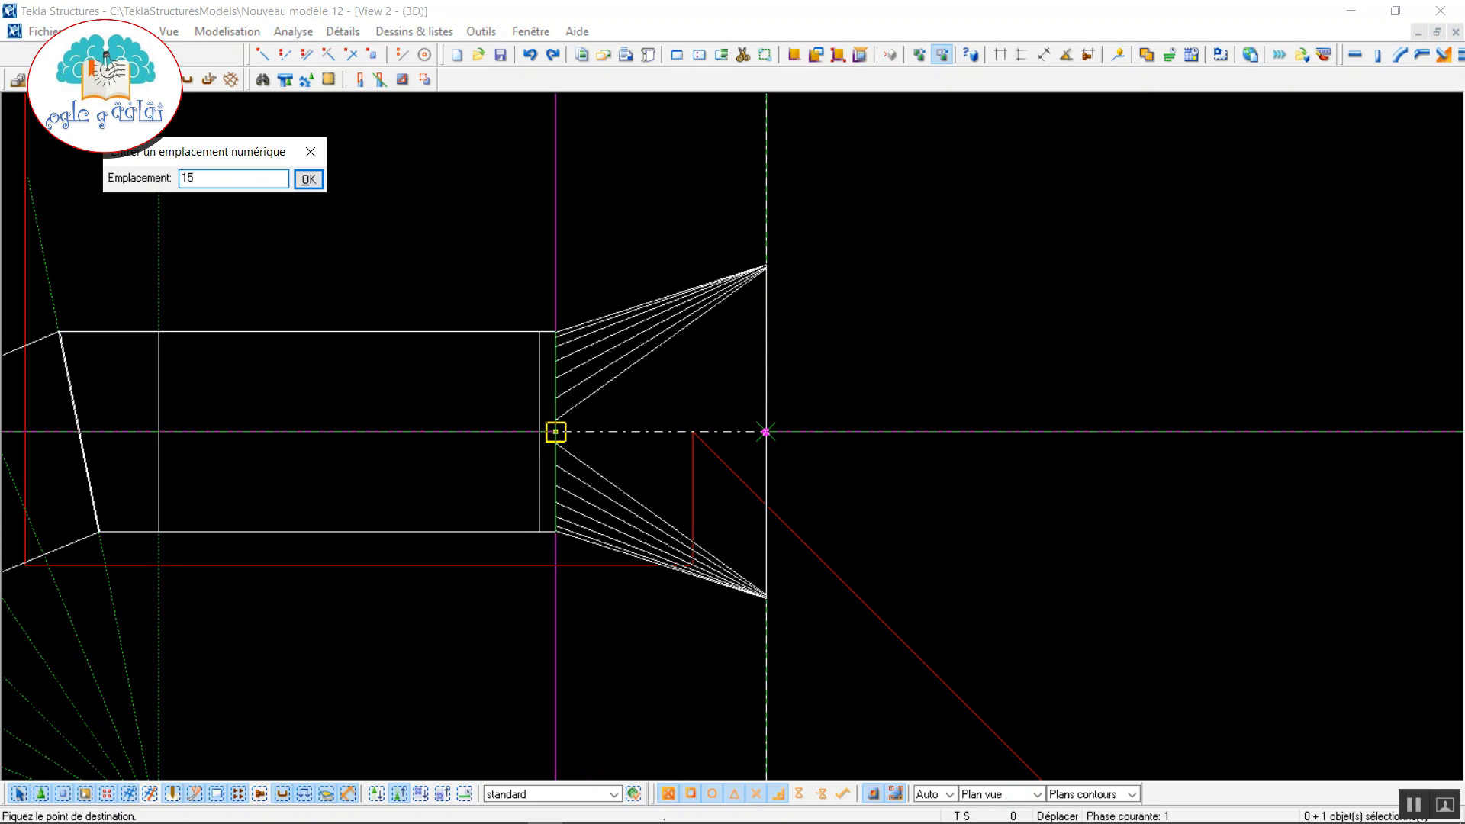
{"action": "key", "text": "Return"}
- Start a new beam and choose the CFRHS rectangular tube type for its profile
{"action": "scroll", "coordinate": [932, 284], "scroll_direction": "down", "scroll_amount": 3}
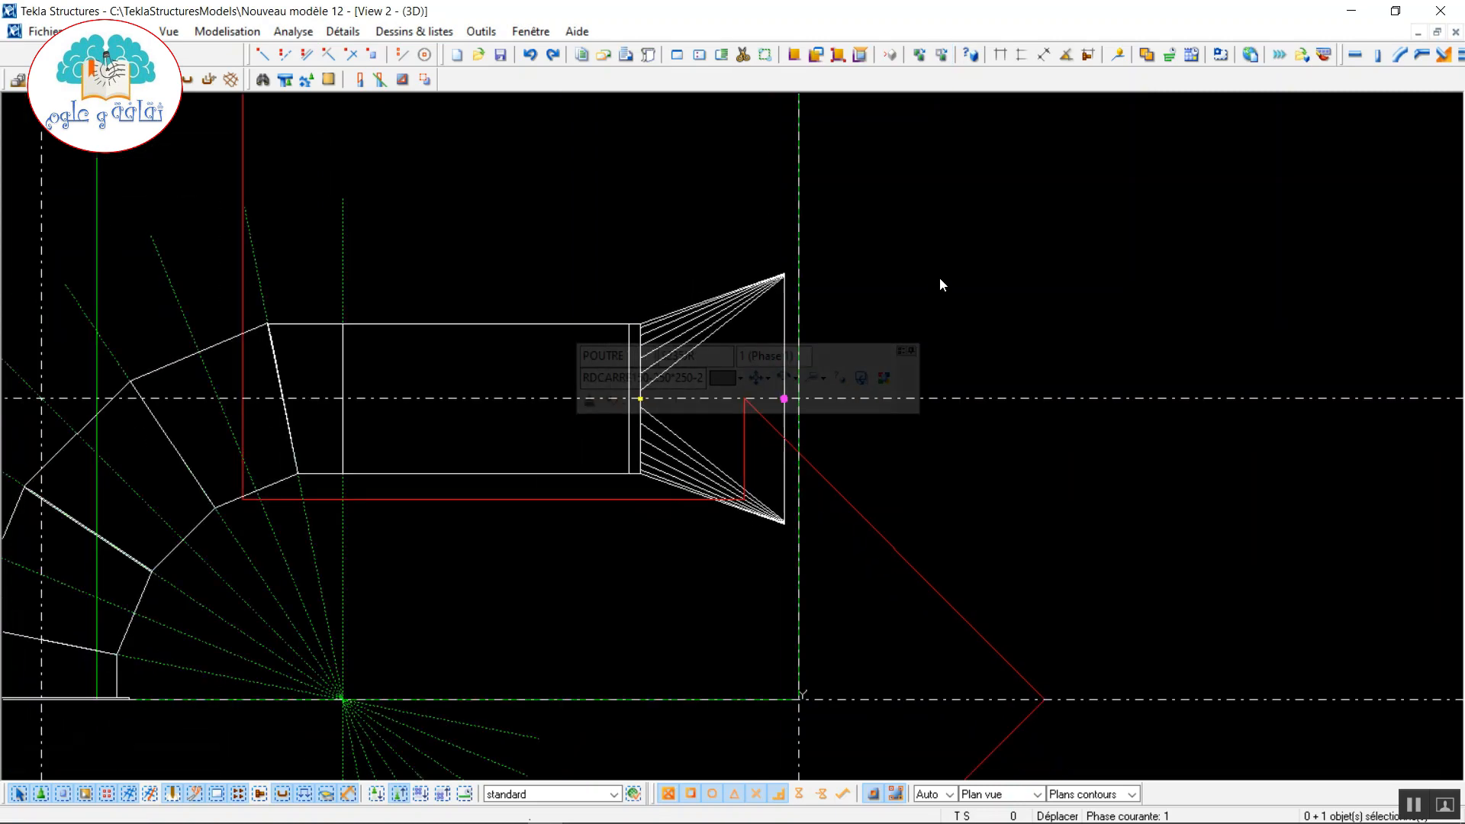
{"action": "middle_click_drag", "start_coordinate": [1073, 347], "coordinate": [863, 351]}
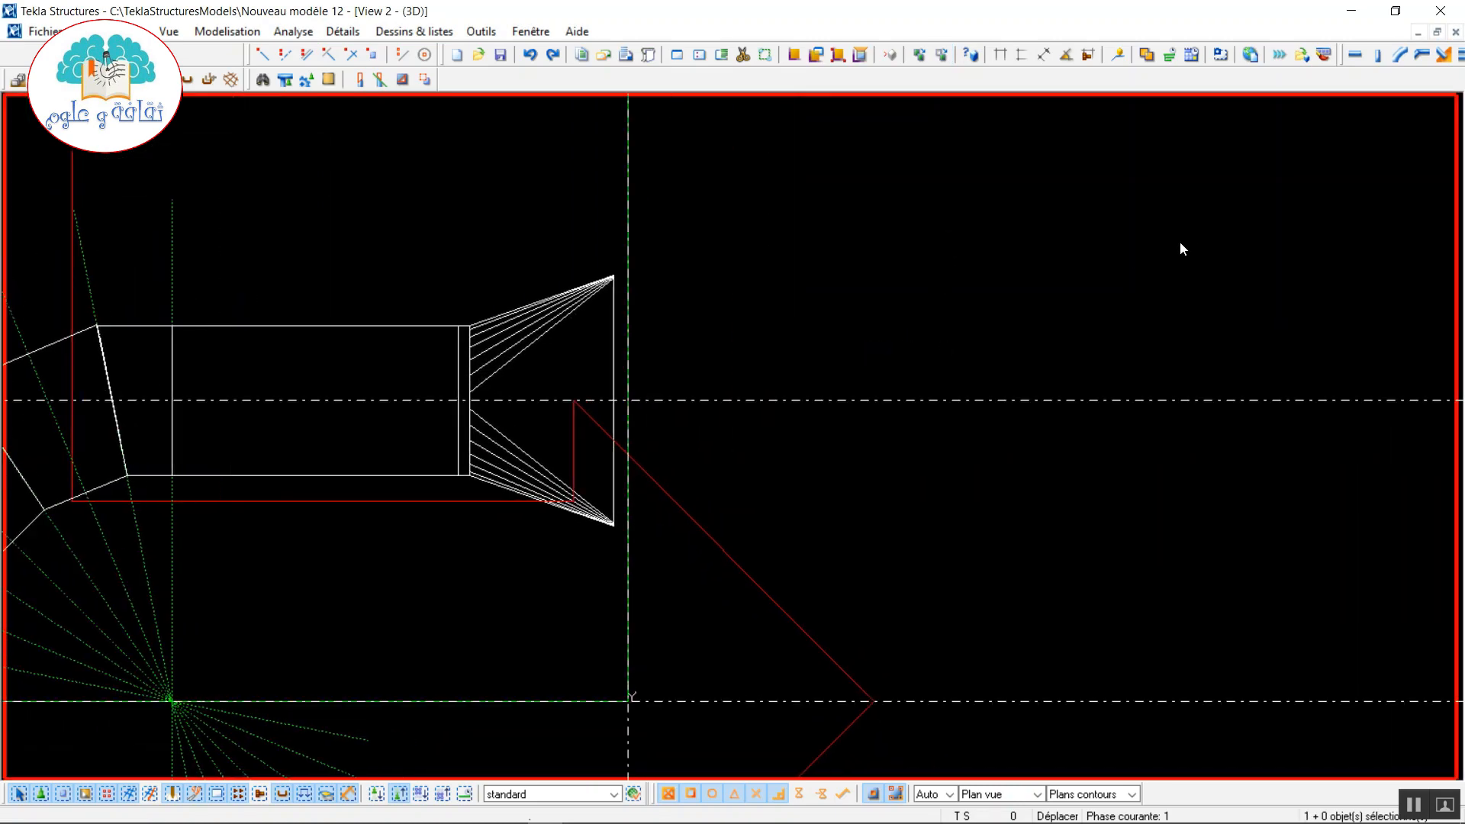
{"action": "scroll", "coordinate": [1171, 238], "scroll_direction": "up", "scroll_amount": 2}
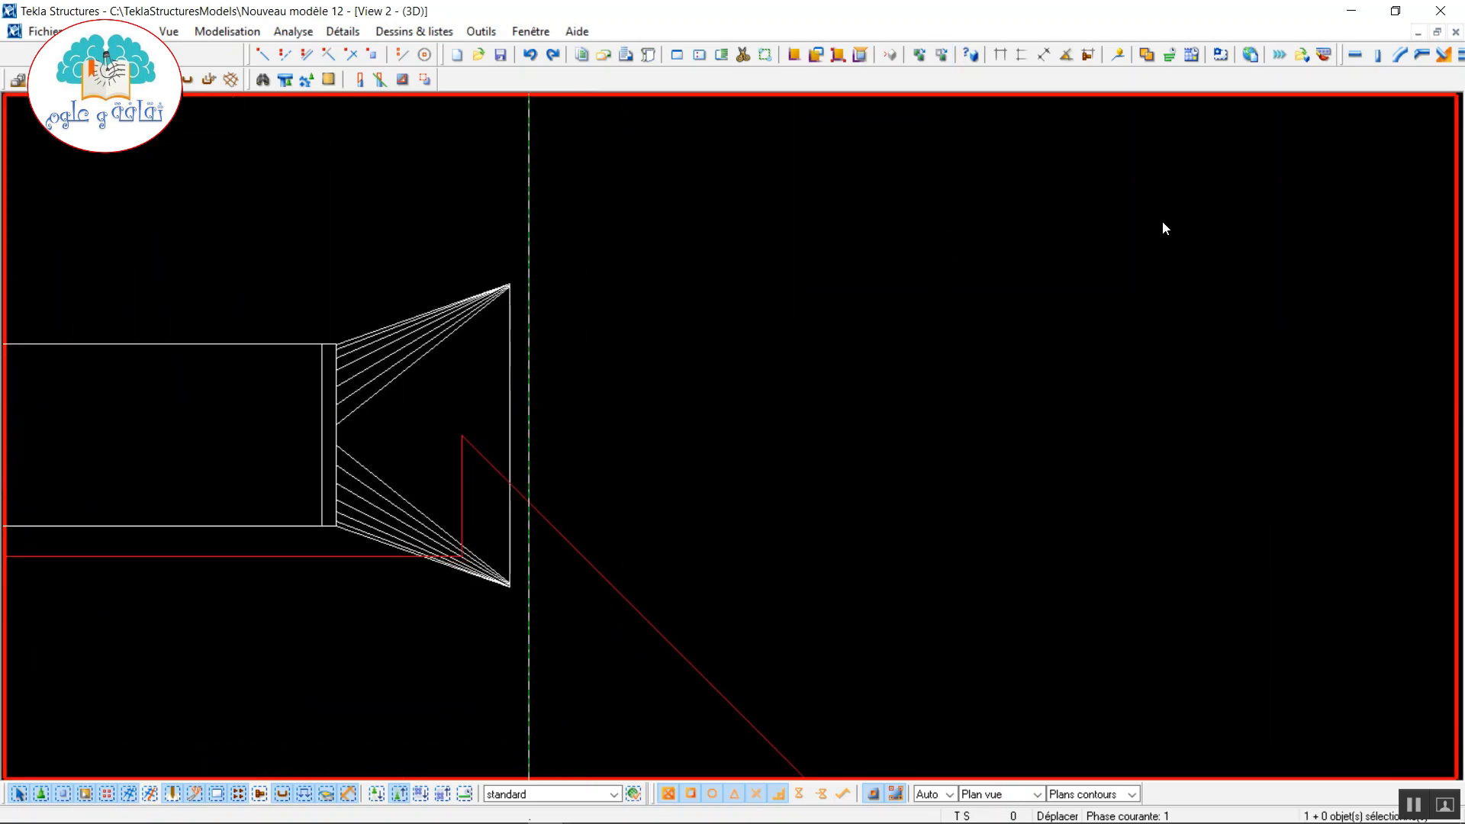
{"action": "left_click", "coordinate": [1356, 50]}
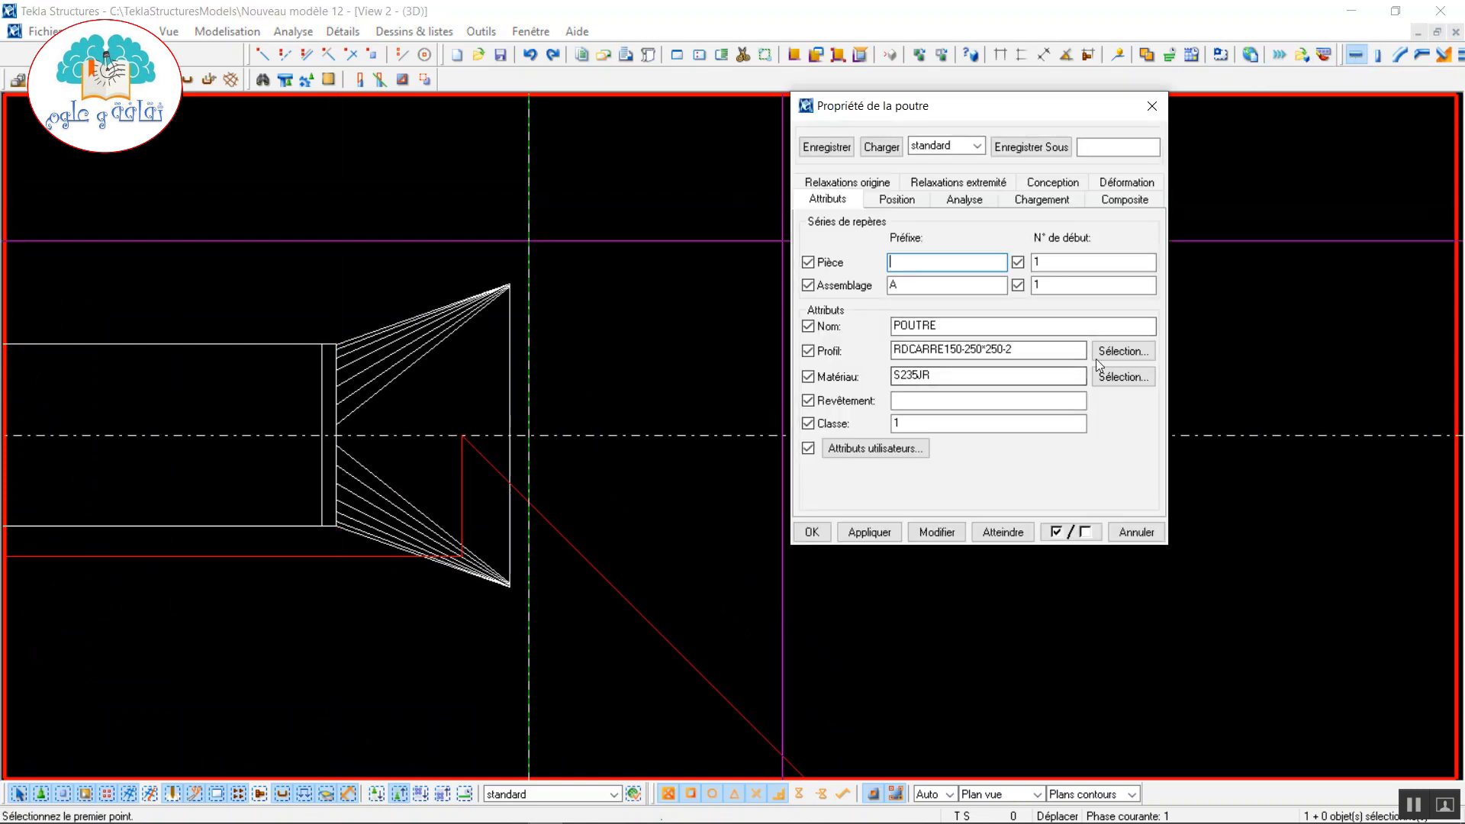
{"action": "left_click", "coordinate": [1123, 350]}
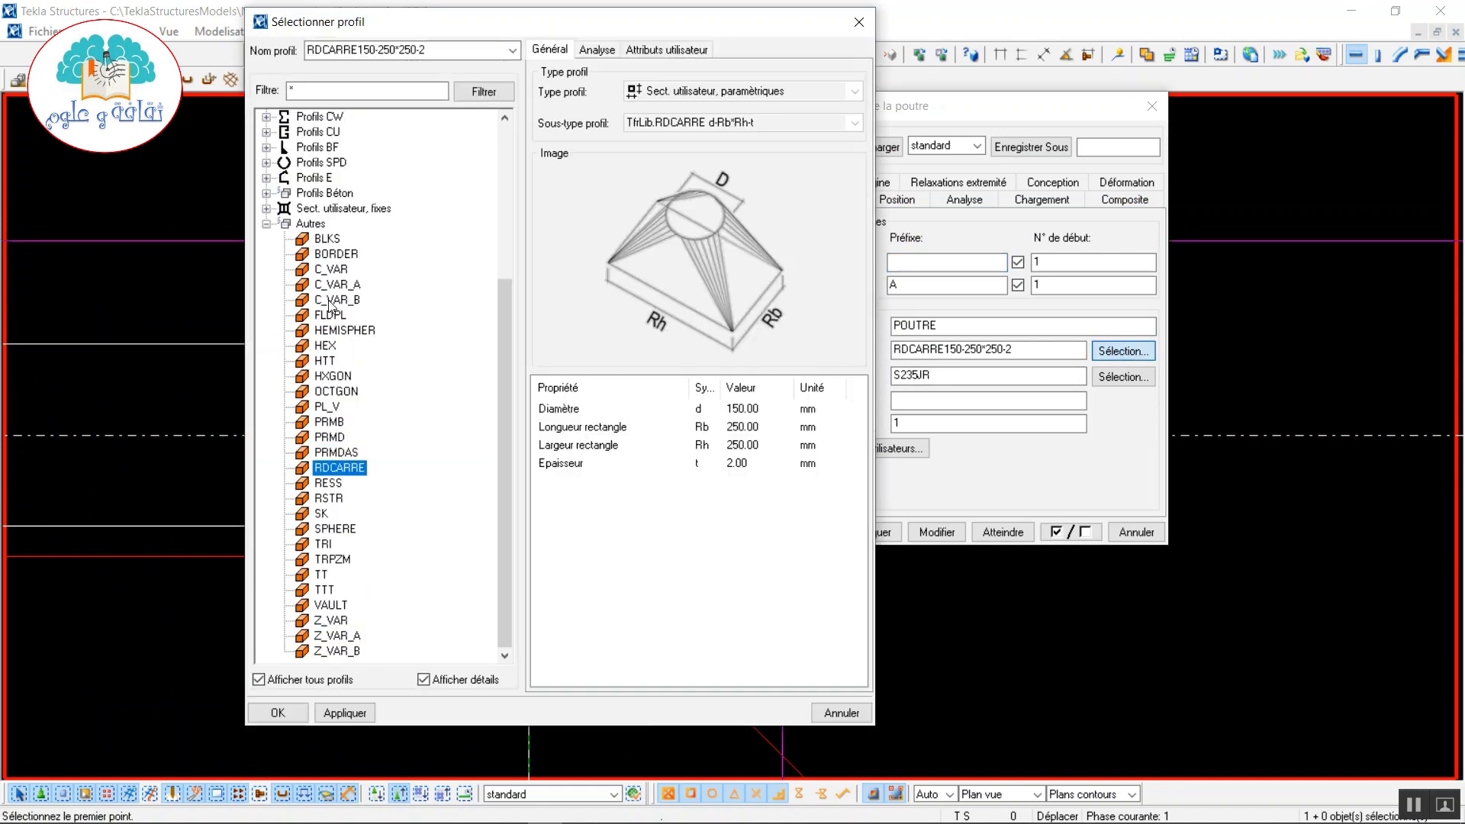
{"action": "left_click", "coordinate": [266, 224]}
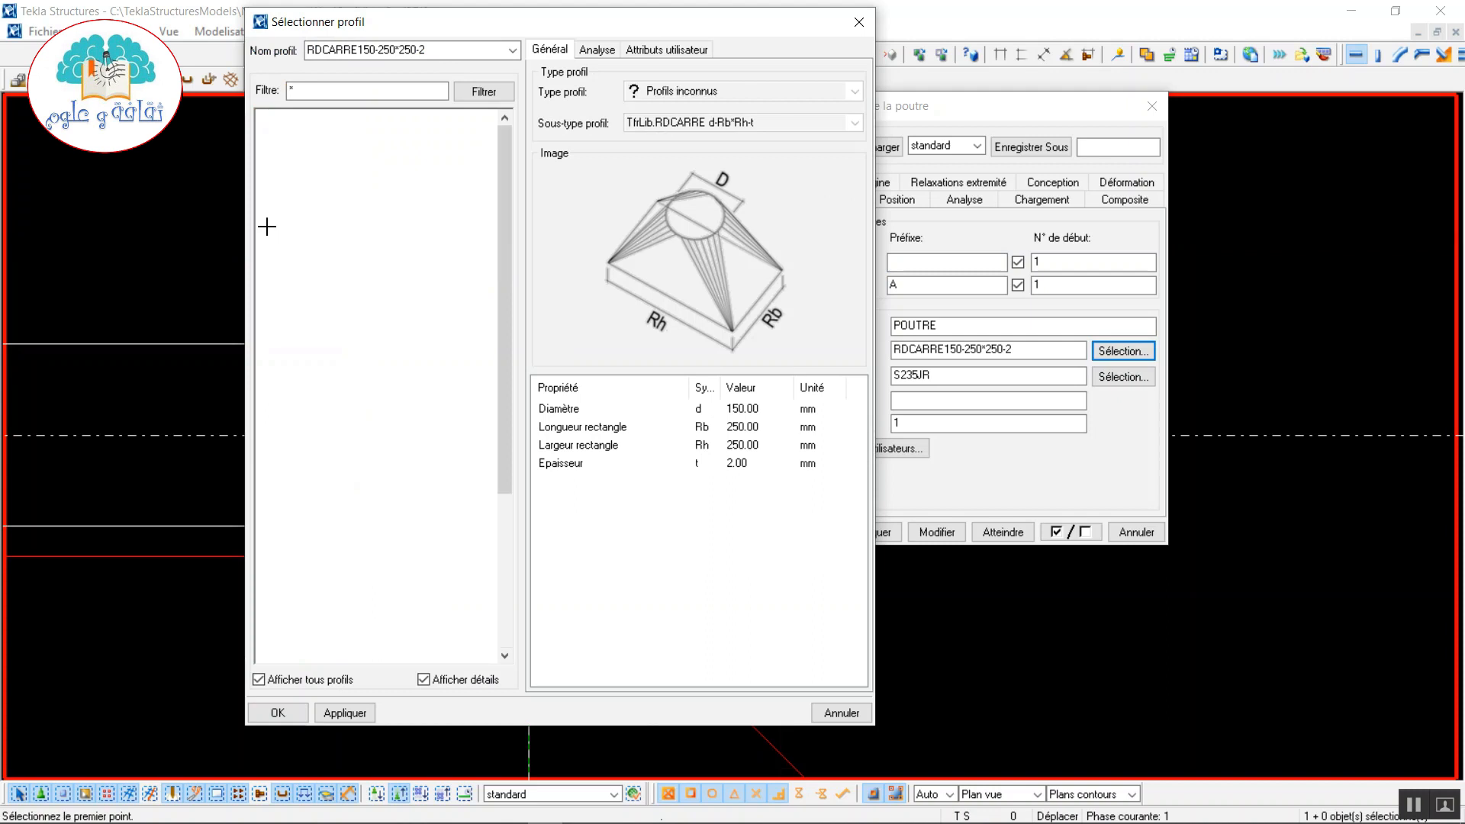
{"action": "left_click", "coordinate": [266, 239]}
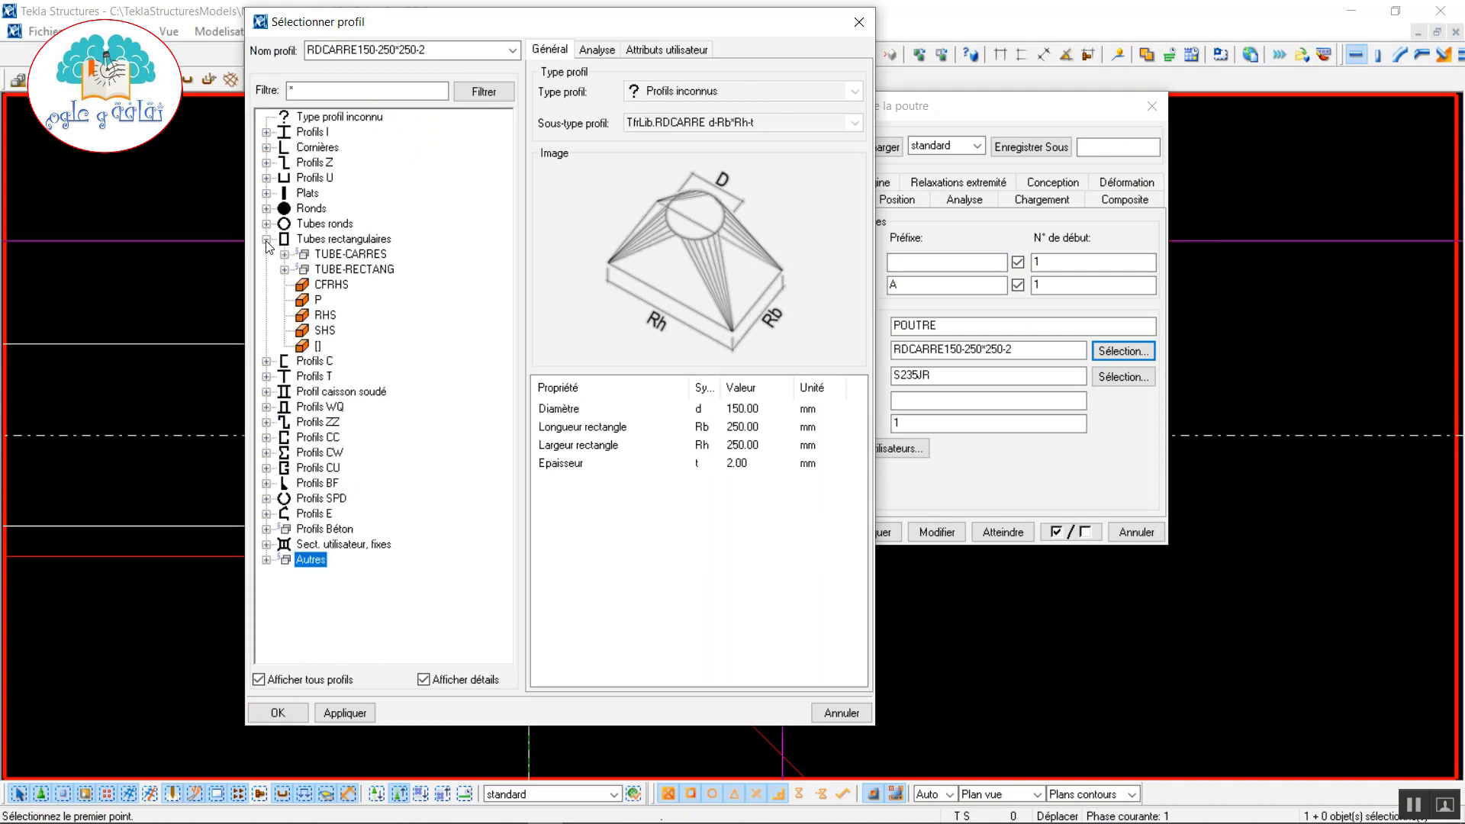
{"action": "left_click", "coordinate": [311, 286]}
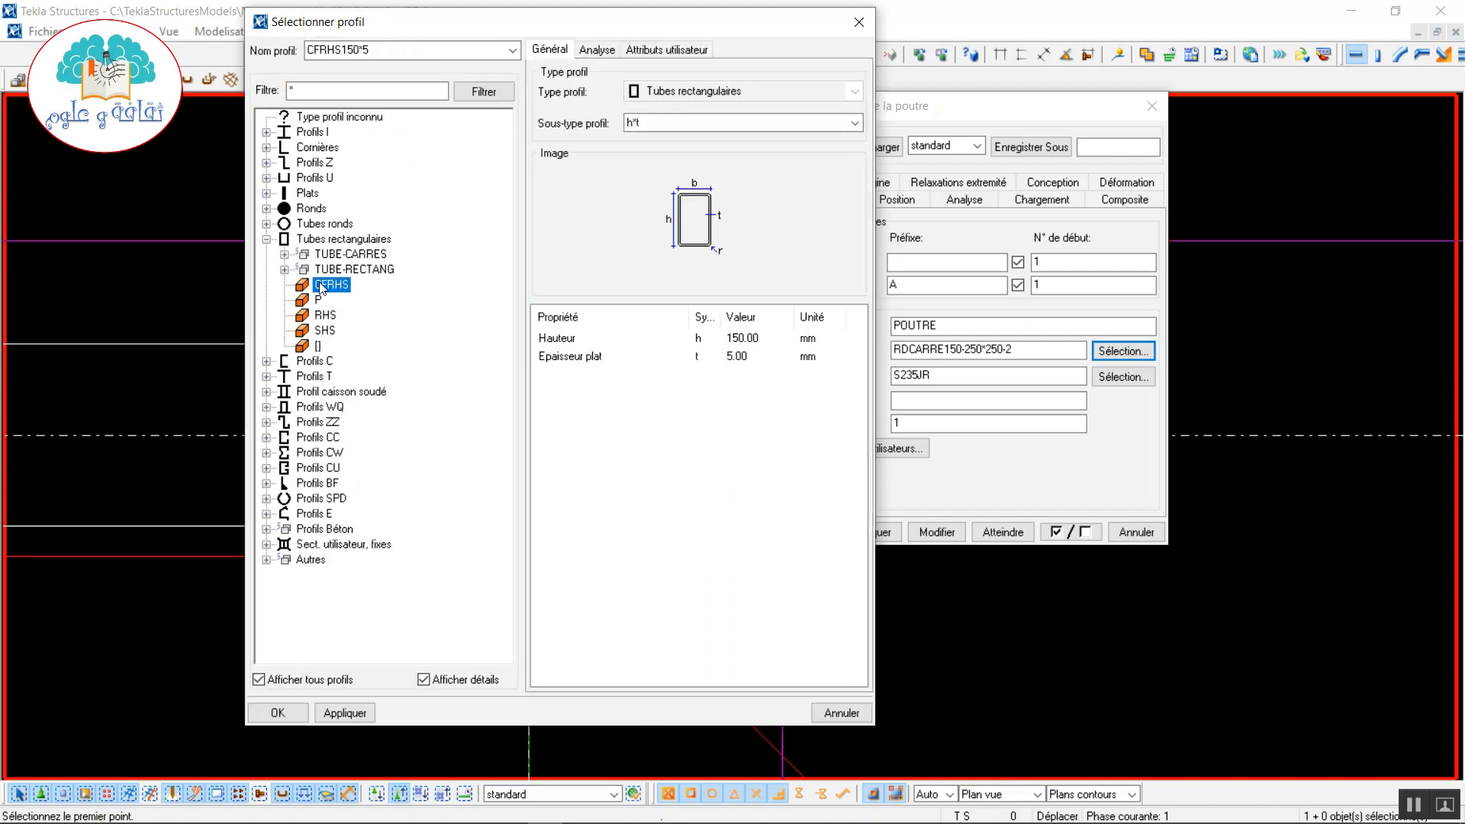
- Set the CFRHS profile's height to 250 mm and plate thickness to 2 mm, and accept it for the beam
{"action": "left_click", "coordinate": [732, 338]}
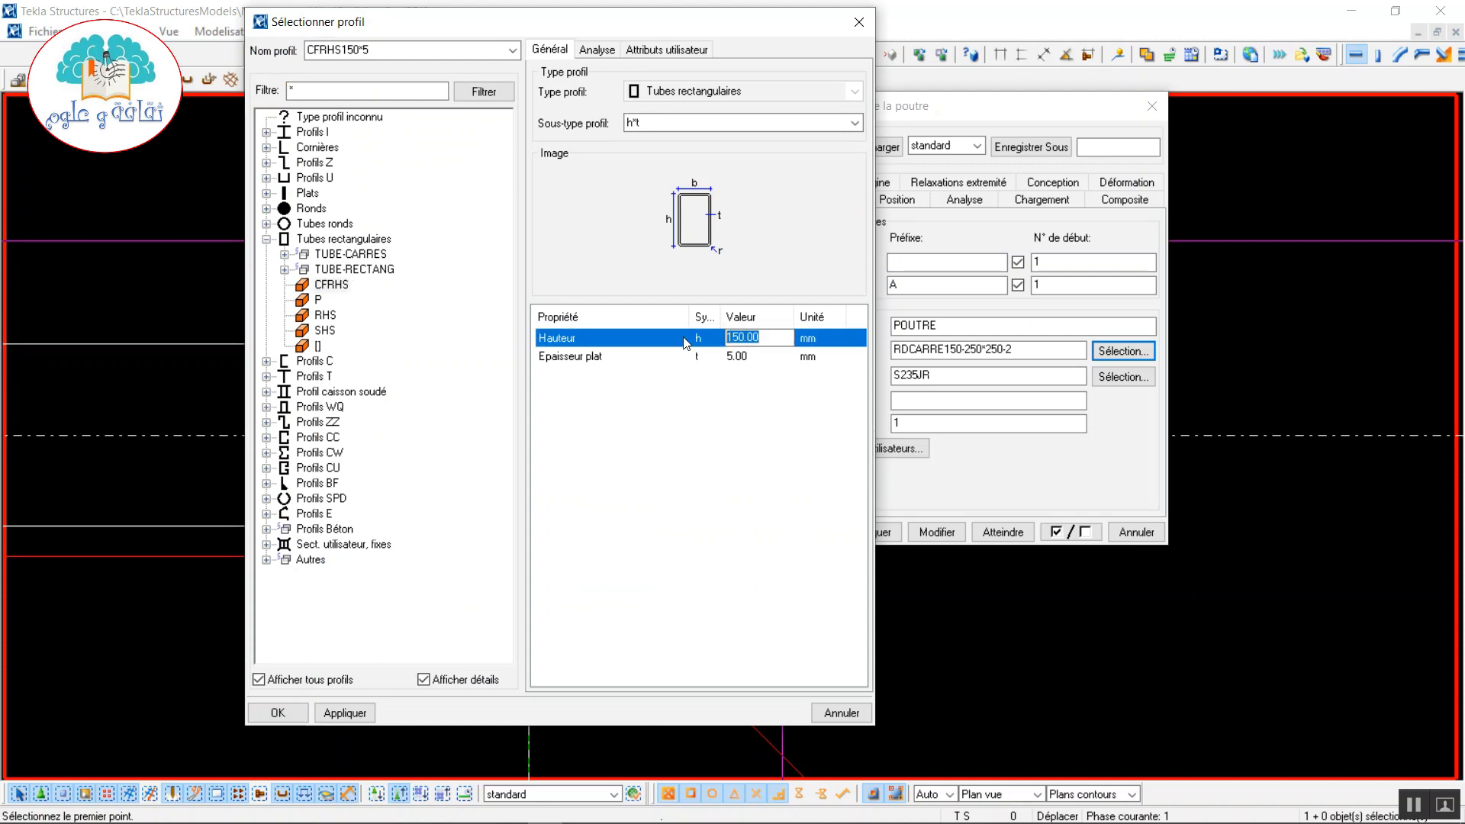
{"action": "type", "text": "250"}
{"action": "left_click", "coordinate": [751, 357]}
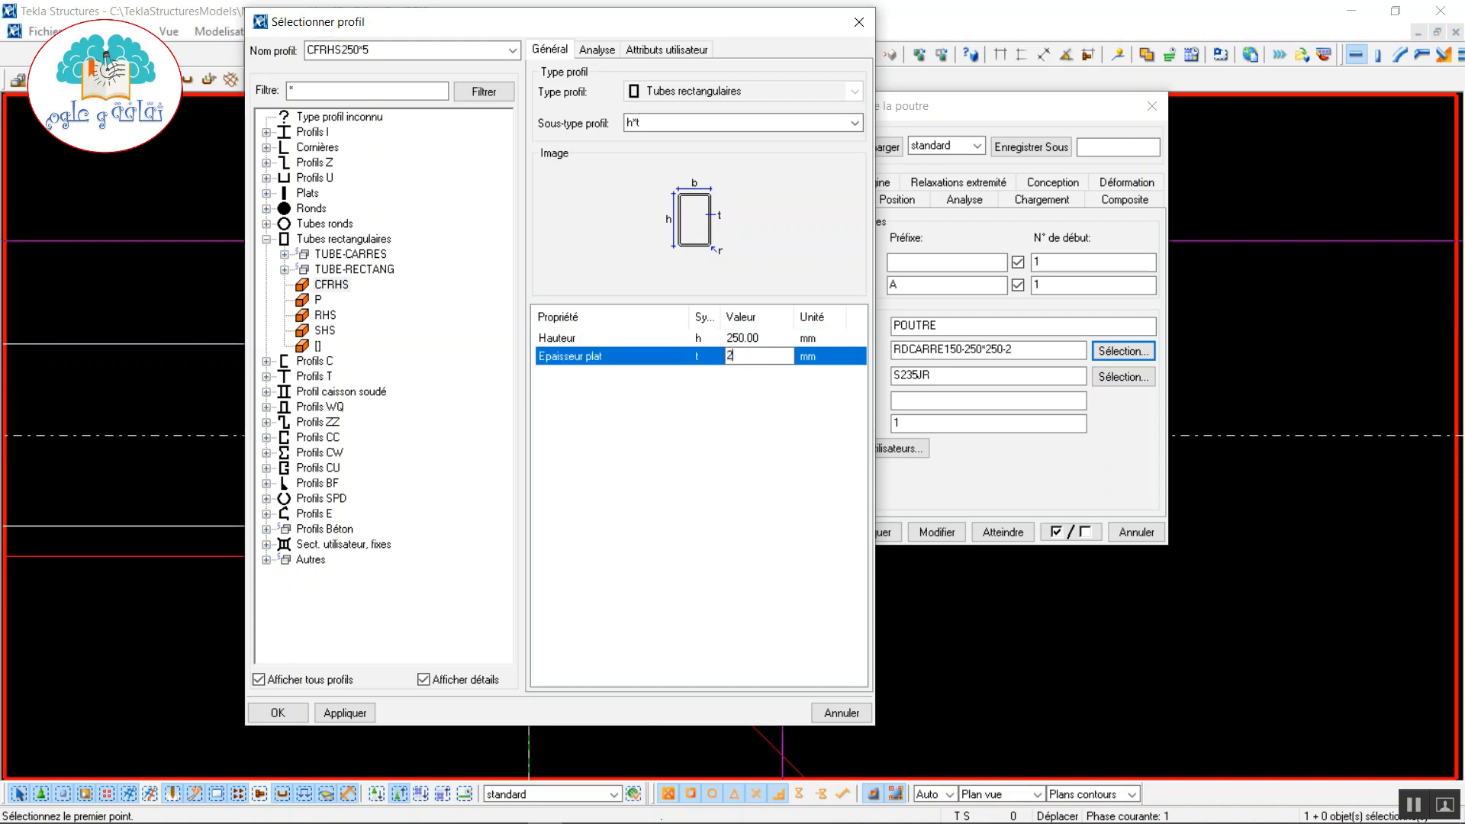
{"action": "left_click", "coordinate": [345, 712]}
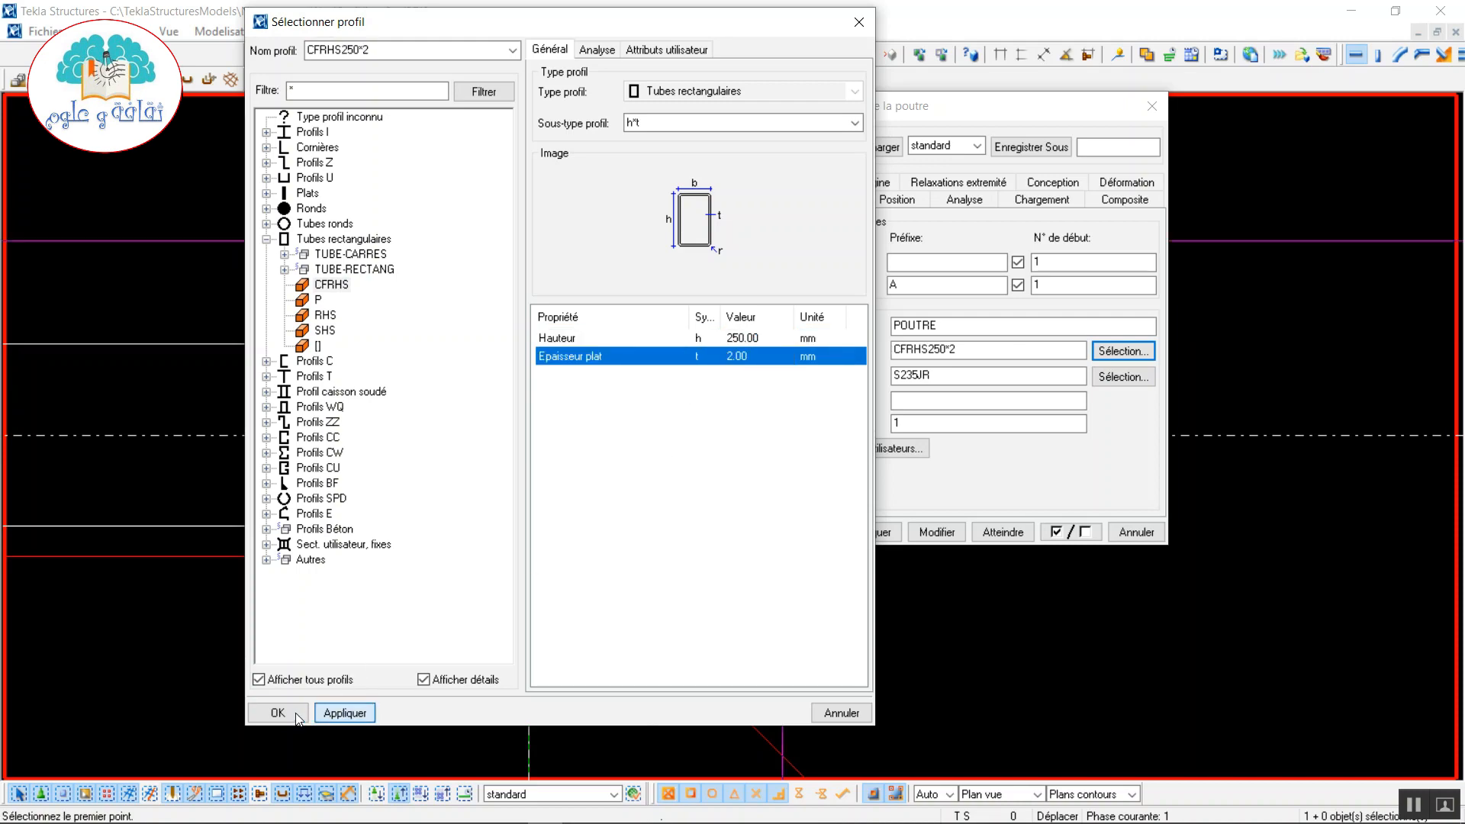
{"action": "left_click", "coordinate": [277, 712]}
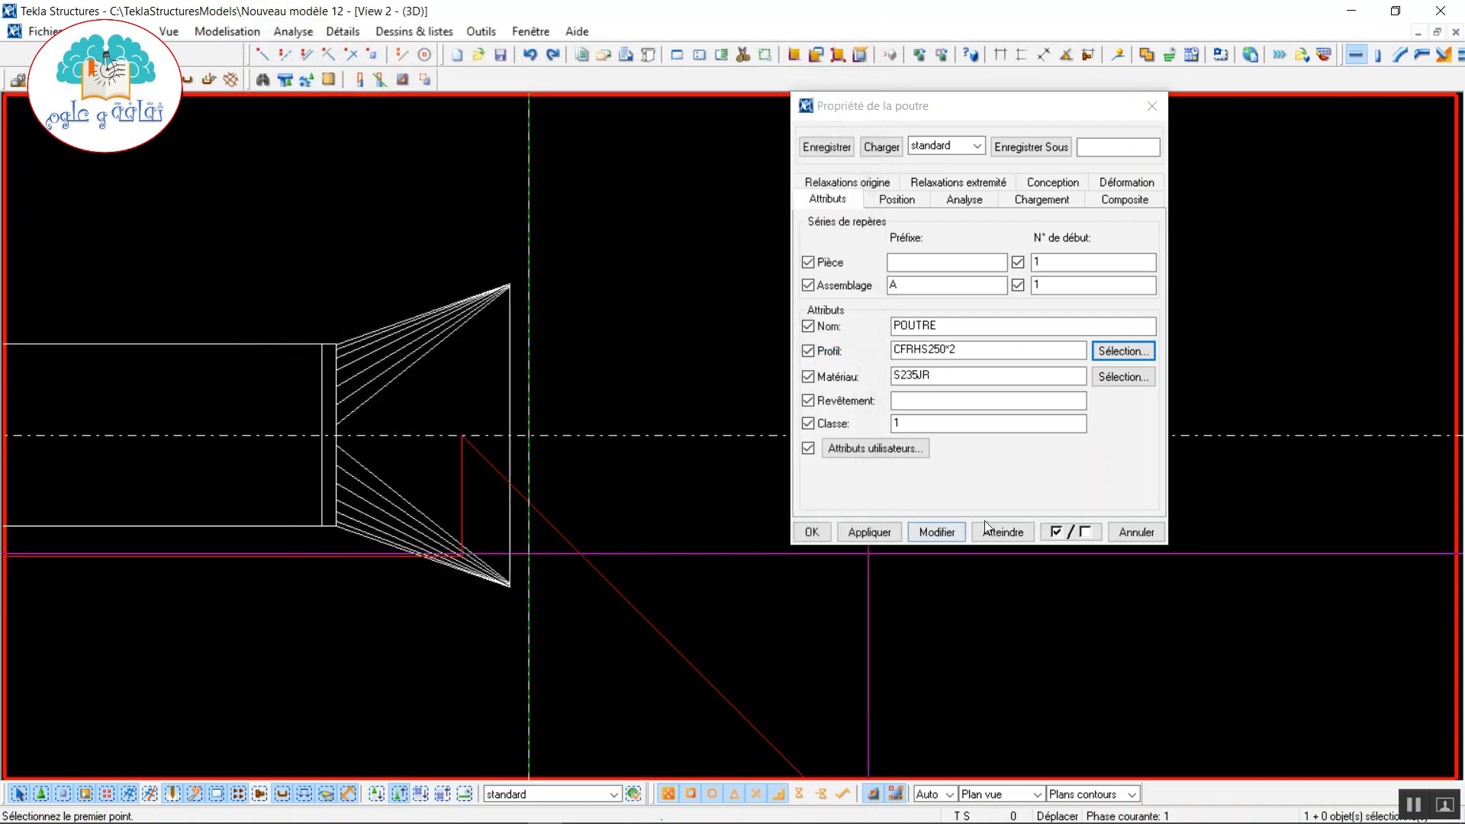
{"action": "left_click", "coordinate": [812, 532]}
- Model the short CFRHS250*2 piece along the axis from the vertical grid line to the transition's square end
{"action": "scroll", "coordinate": [538, 427], "scroll_direction": "up", "scroll_amount": 3}
{"action": "scroll", "coordinate": [543, 434], "scroll_direction": "up", "scroll_amount": 3}
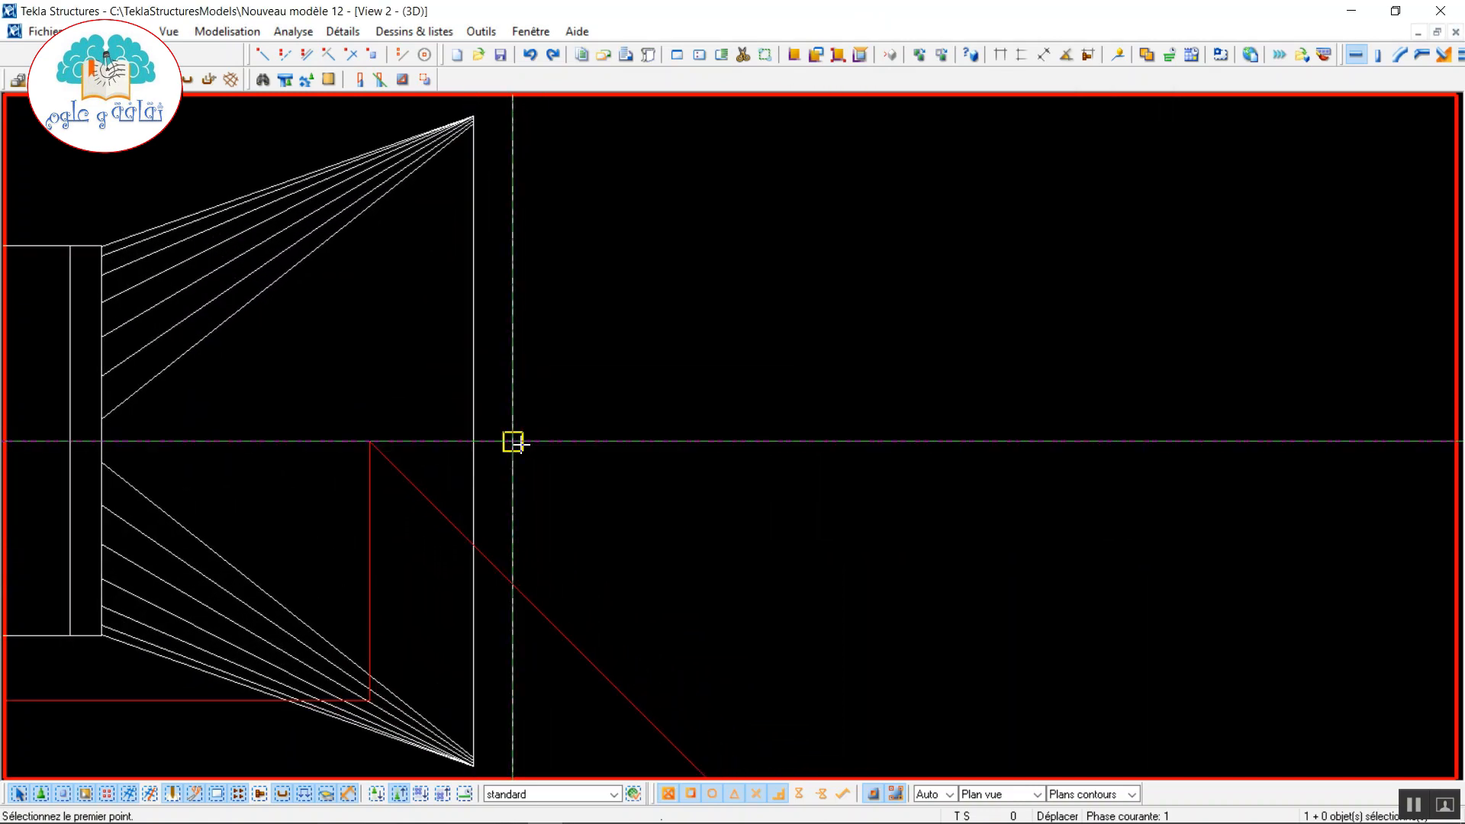
{"action": "scroll", "coordinate": [513, 441], "scroll_direction": "down", "scroll_amount": 1}
{"action": "middle_click_drag", "start_coordinate": [514, 441], "coordinate": [572, 410]}
{"action": "left_click", "coordinate": [572, 410]}
{"action": "left_click", "coordinate": [536, 410]}
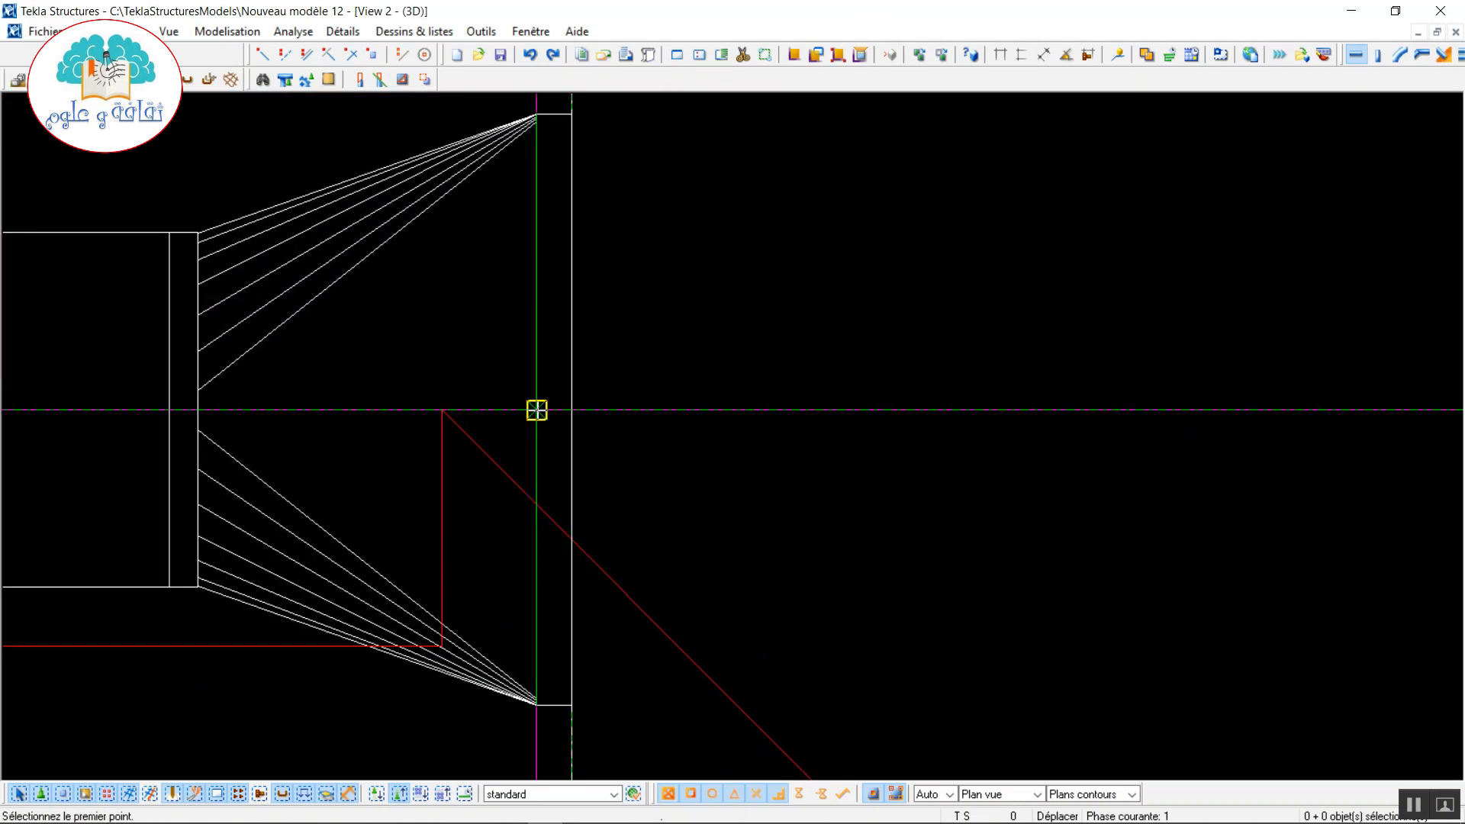
{"action": "right_click", "coordinate": [812, 229]}
{"action": "left_click", "coordinate": [834, 242]}
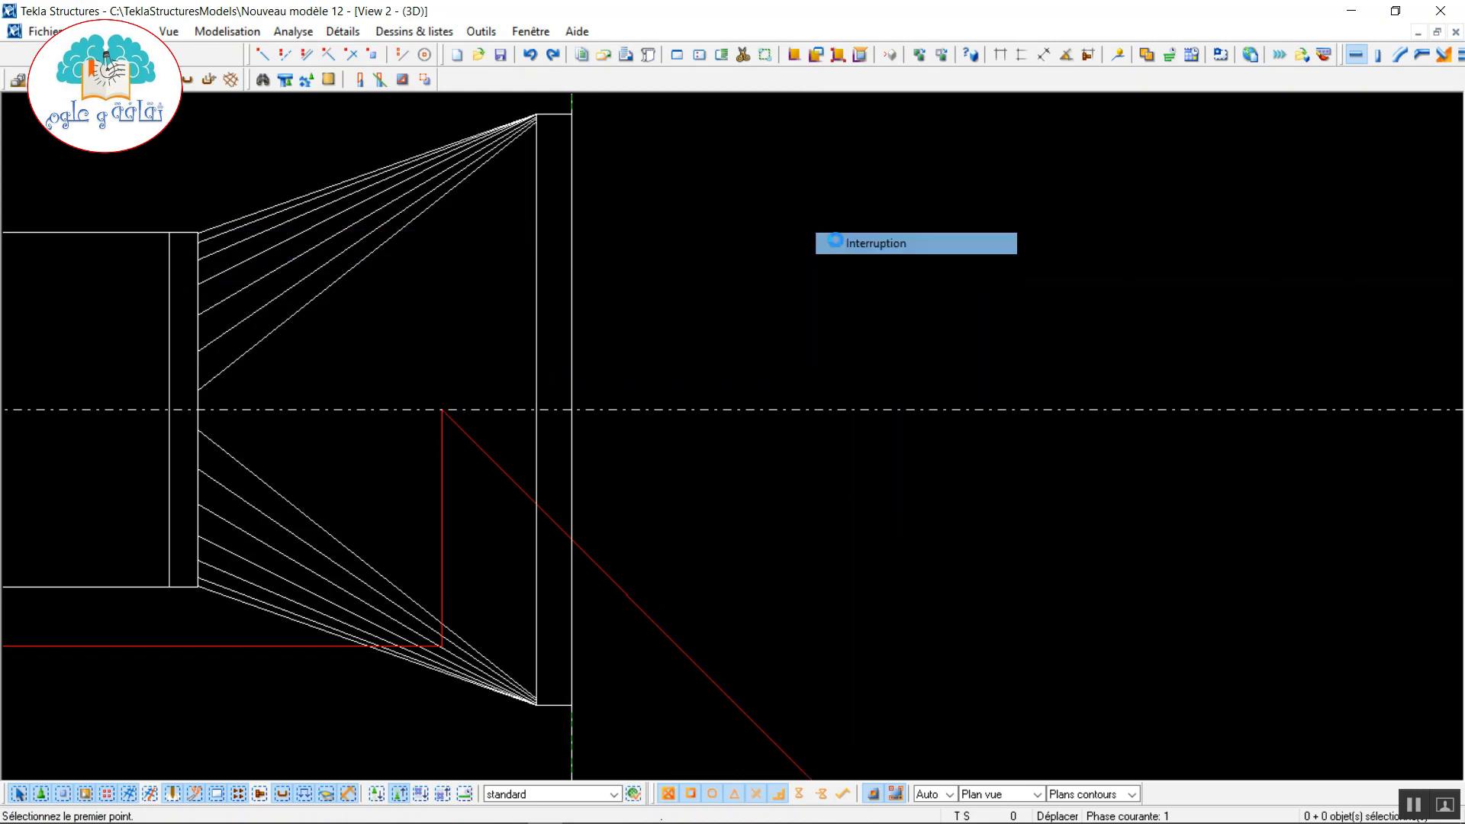
- Draw a construction line along the pipe axis, starting where the bend's last segment meets the straight pipe
{"action": "scroll", "coordinate": [857, 275], "scroll_direction": "down", "scroll_amount": 5}
{"action": "middle_click_drag", "start_coordinate": [764, 328], "coordinate": [1022, 324]}
{"action": "middle_click_drag", "start_coordinate": [649, 300], "coordinate": [745, 336]}
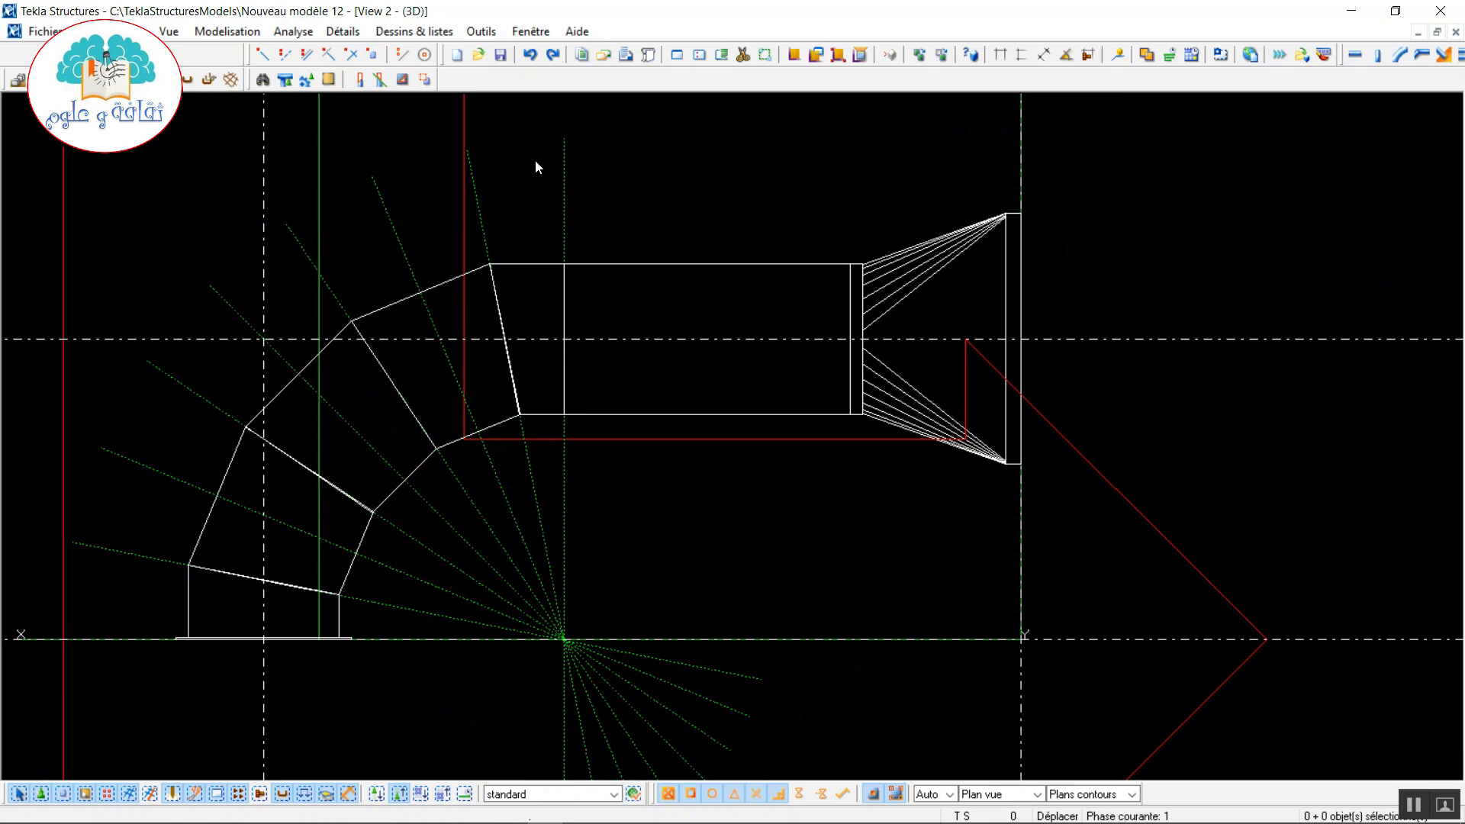
{"action": "left_click", "coordinate": [403, 57]}
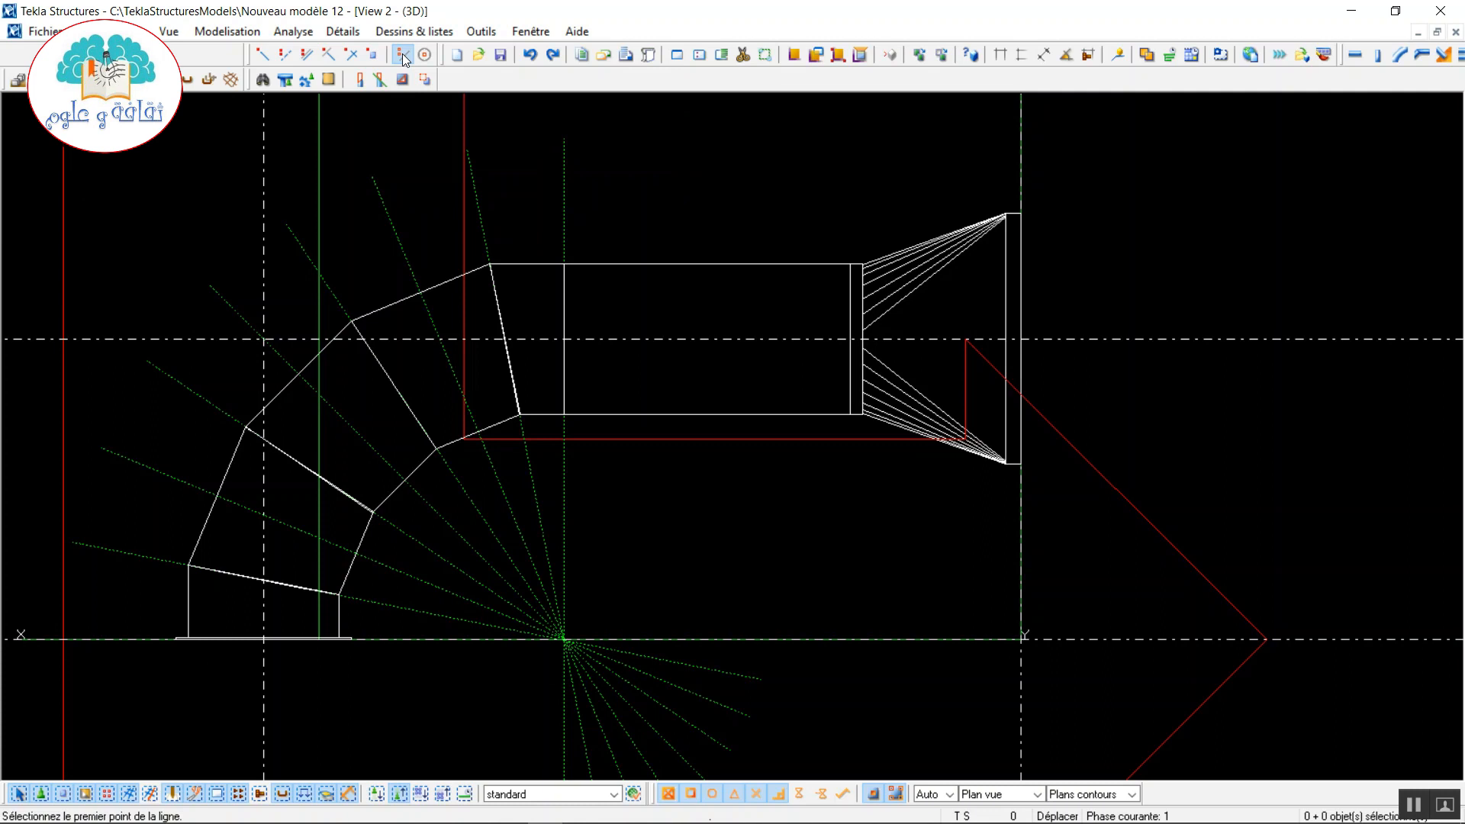
{"action": "left_click", "coordinate": [564, 339]}
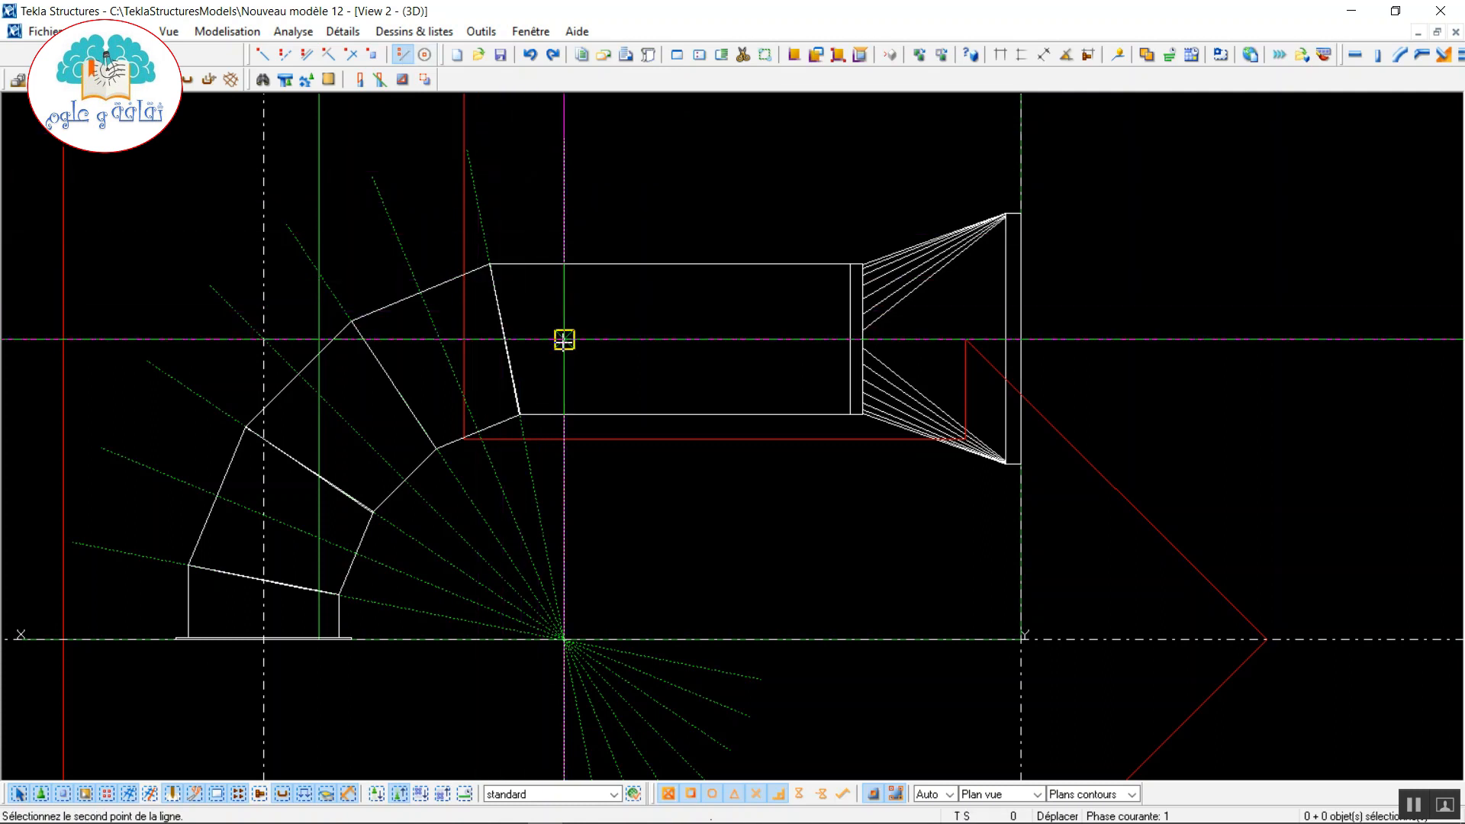
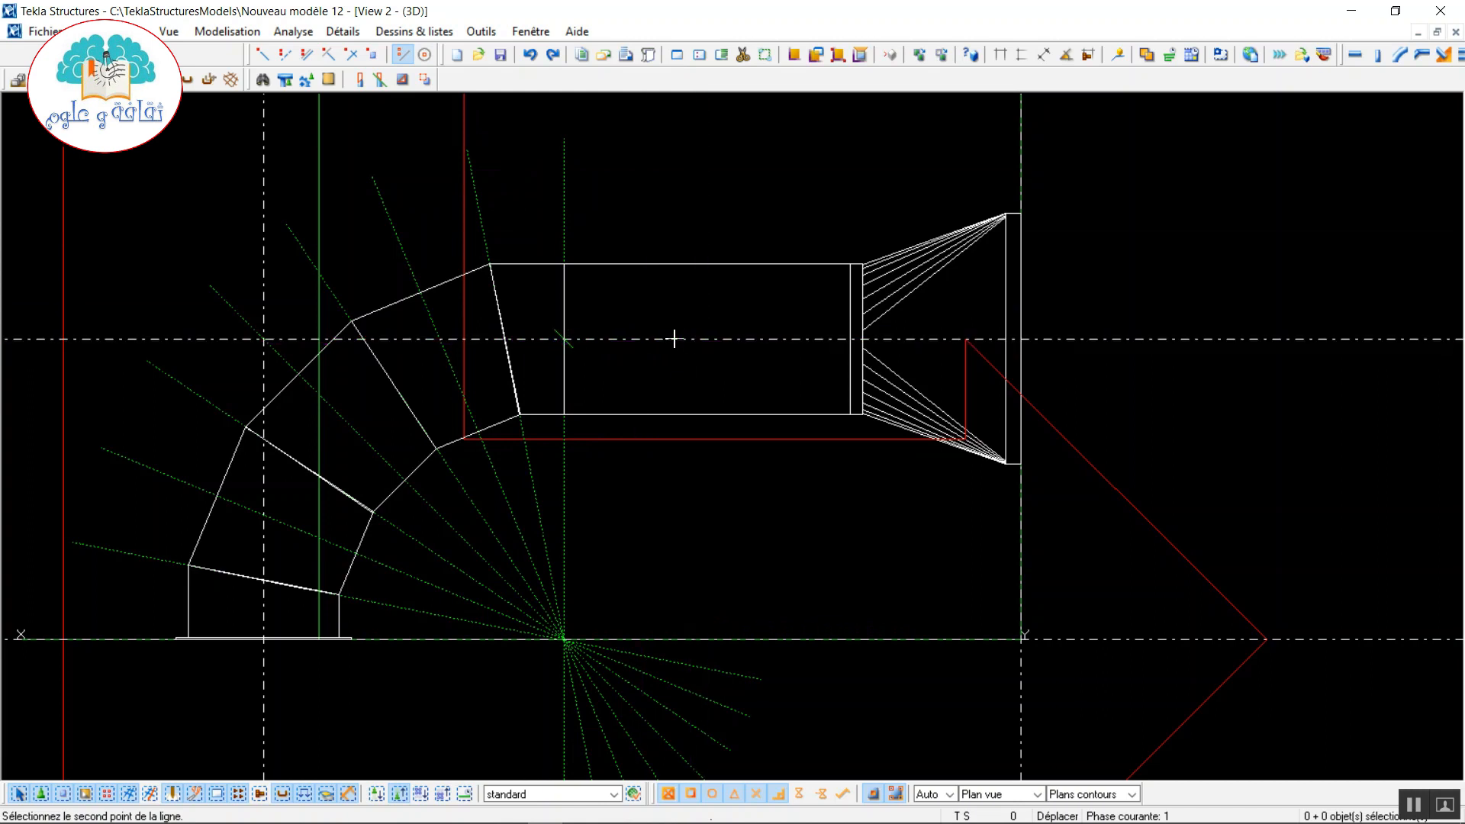
{"action": "right_click", "coordinate": [633, 307]}
{"action": "left_click", "coordinate": [650, 319]}
- Move the axial construction line 80 mm along the straight pipe, away from the bend
{"action": "left_click", "coordinate": [657, 339]}
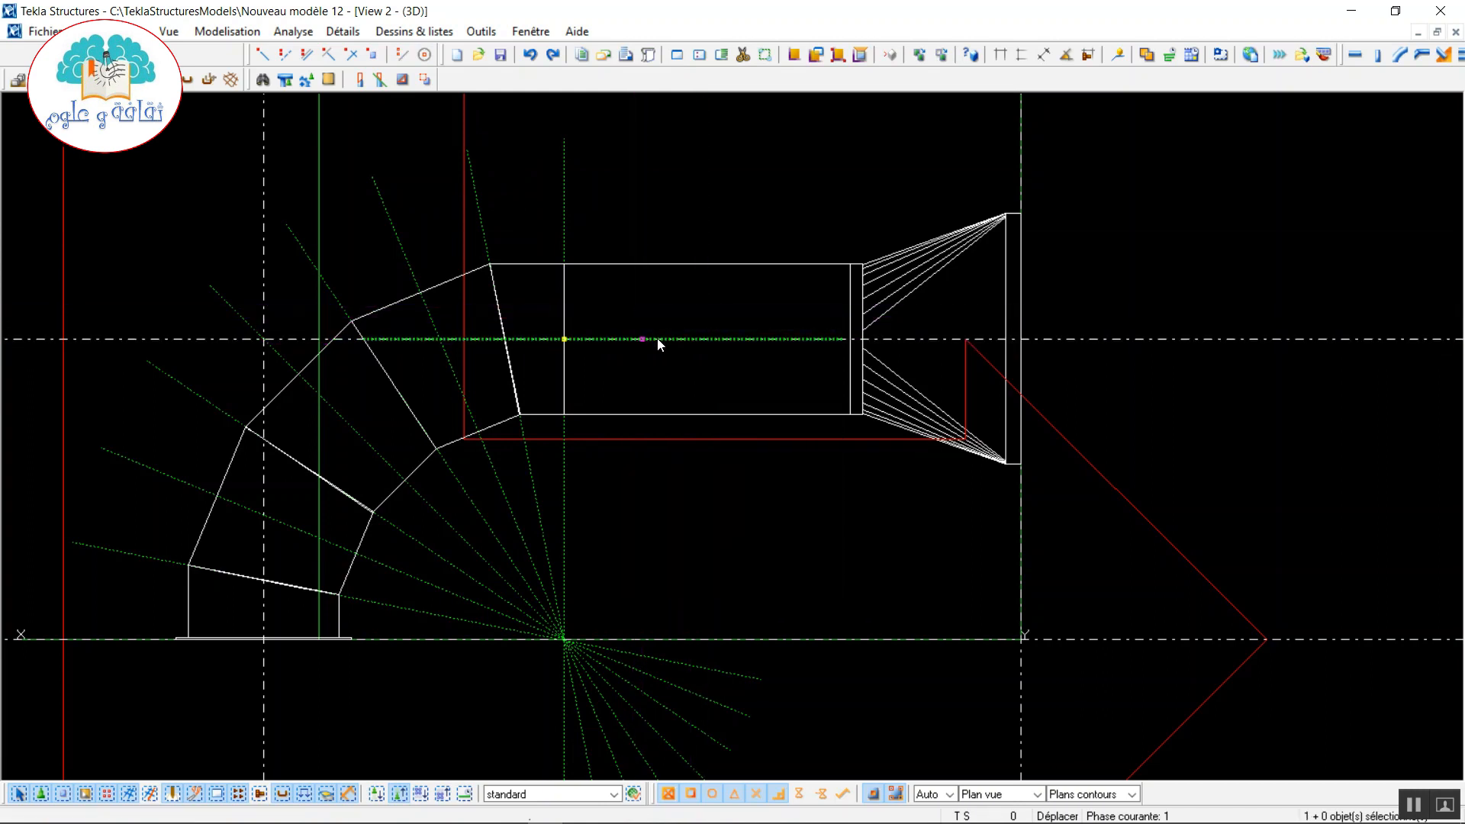
{"action": "right_click", "coordinate": [658, 344]}
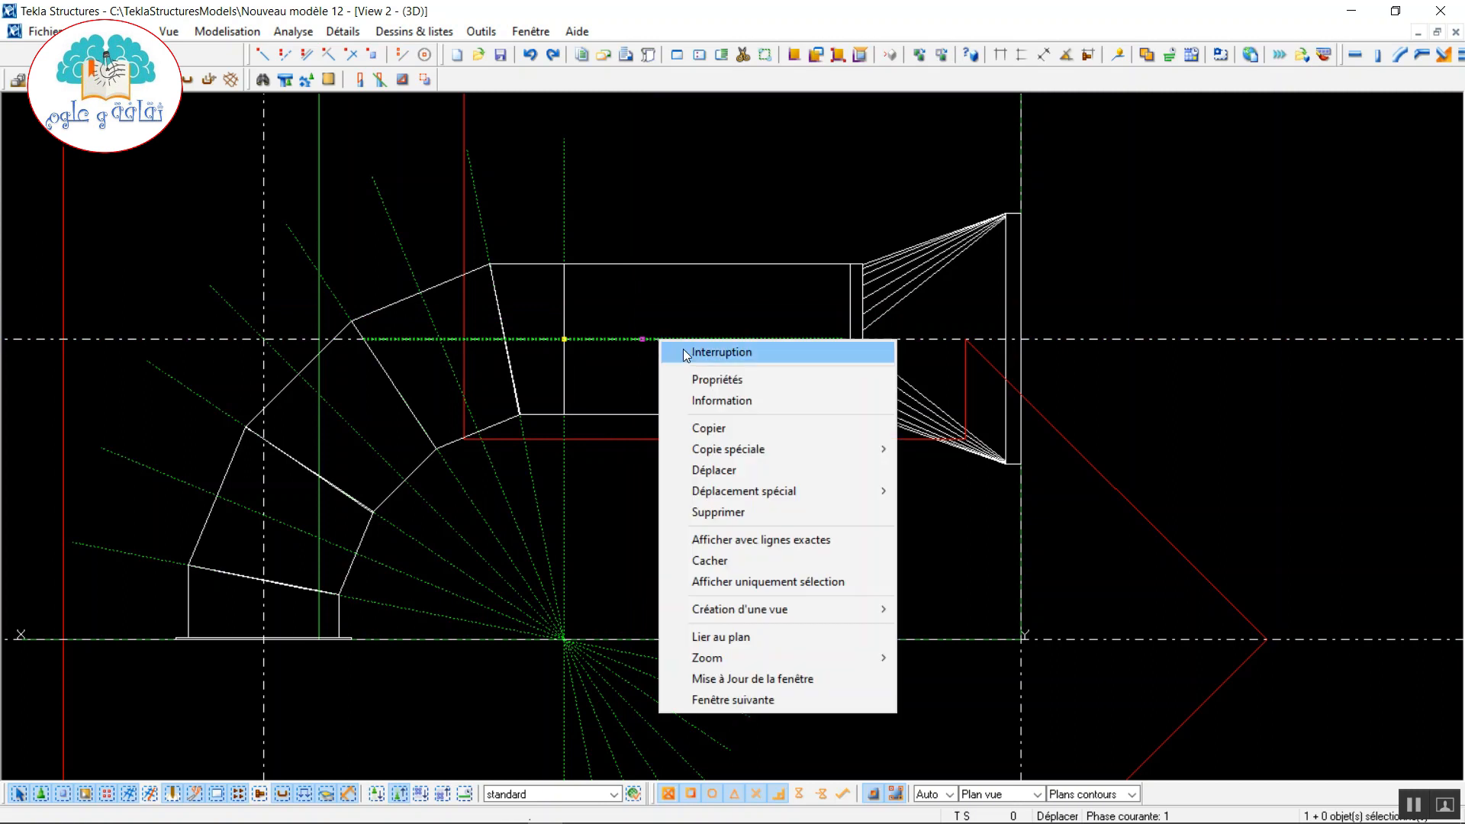
{"action": "left_click", "coordinate": [736, 468]}
{"action": "left_click", "coordinate": [565, 340]}
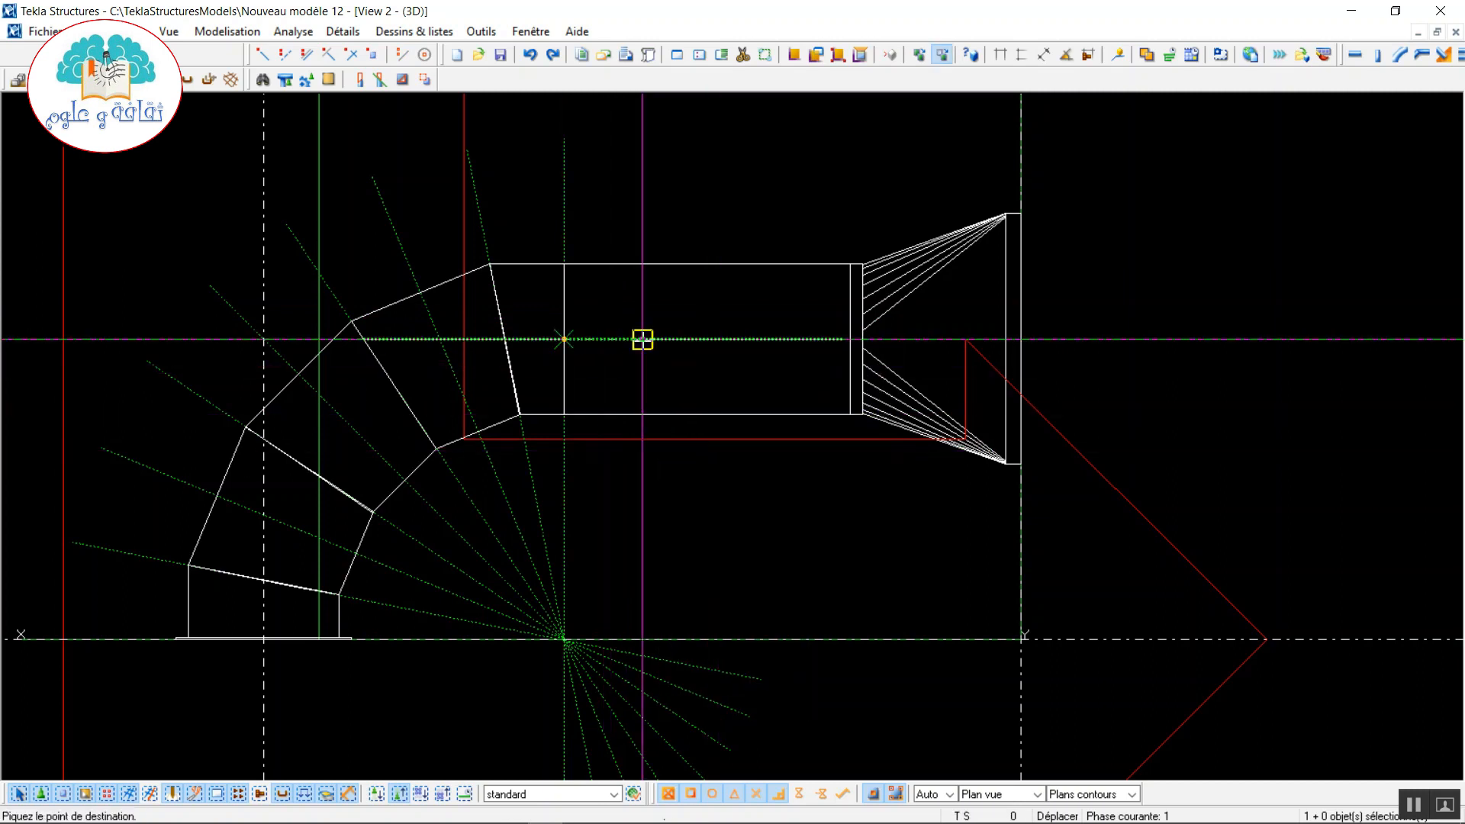
{"action": "type", "text": "100"}
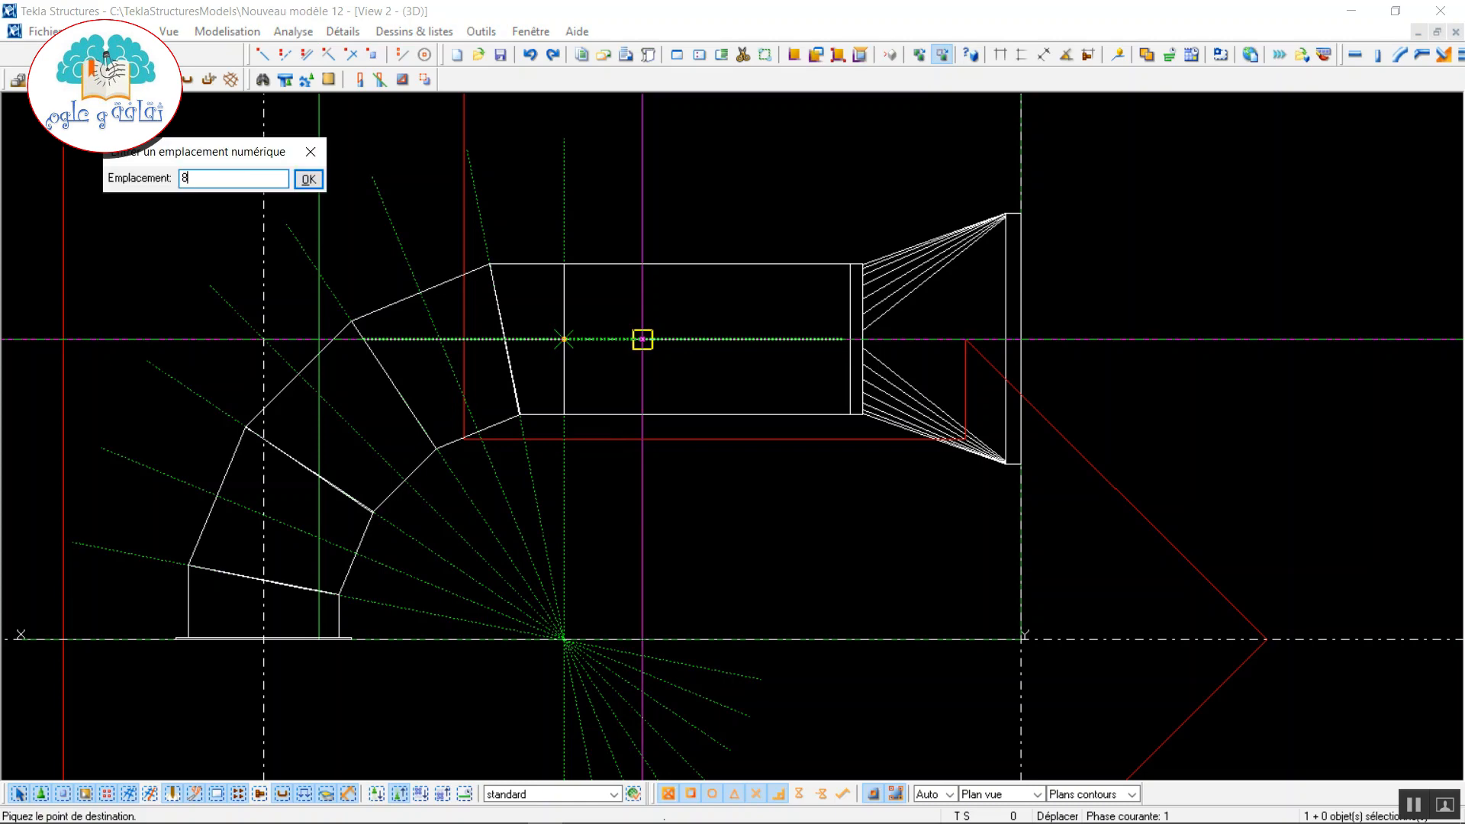
{"action": "key", "text": "Return"}
{"action": "scroll", "coordinate": [693, 356], "scroll_direction": "up", "scroll_amount": 5}
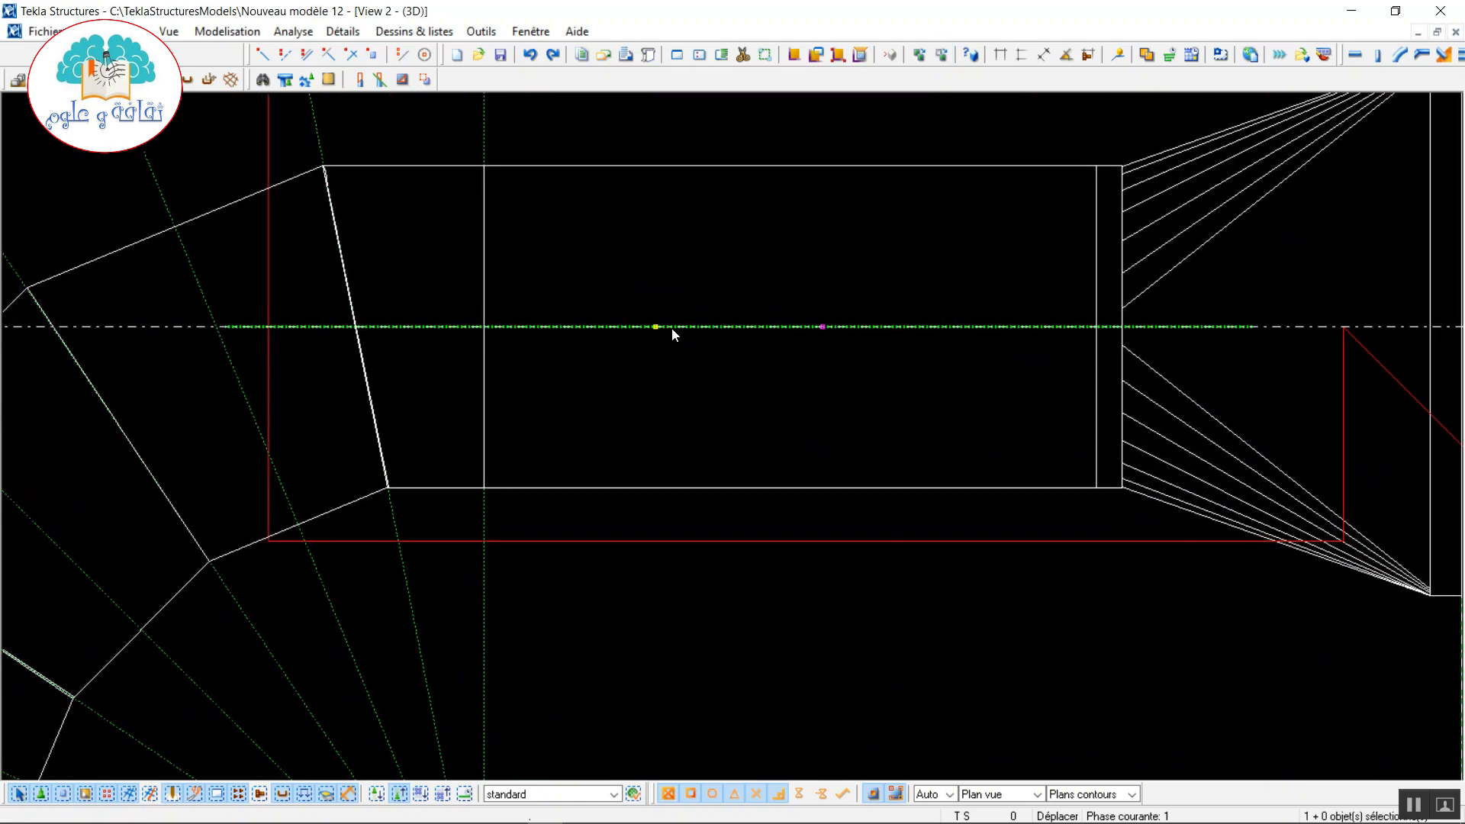
- Rotate the axial construction line 50 degrees about Z around its starting point on the straight pipe's axis
{"action": "right_click", "coordinate": [671, 328]}
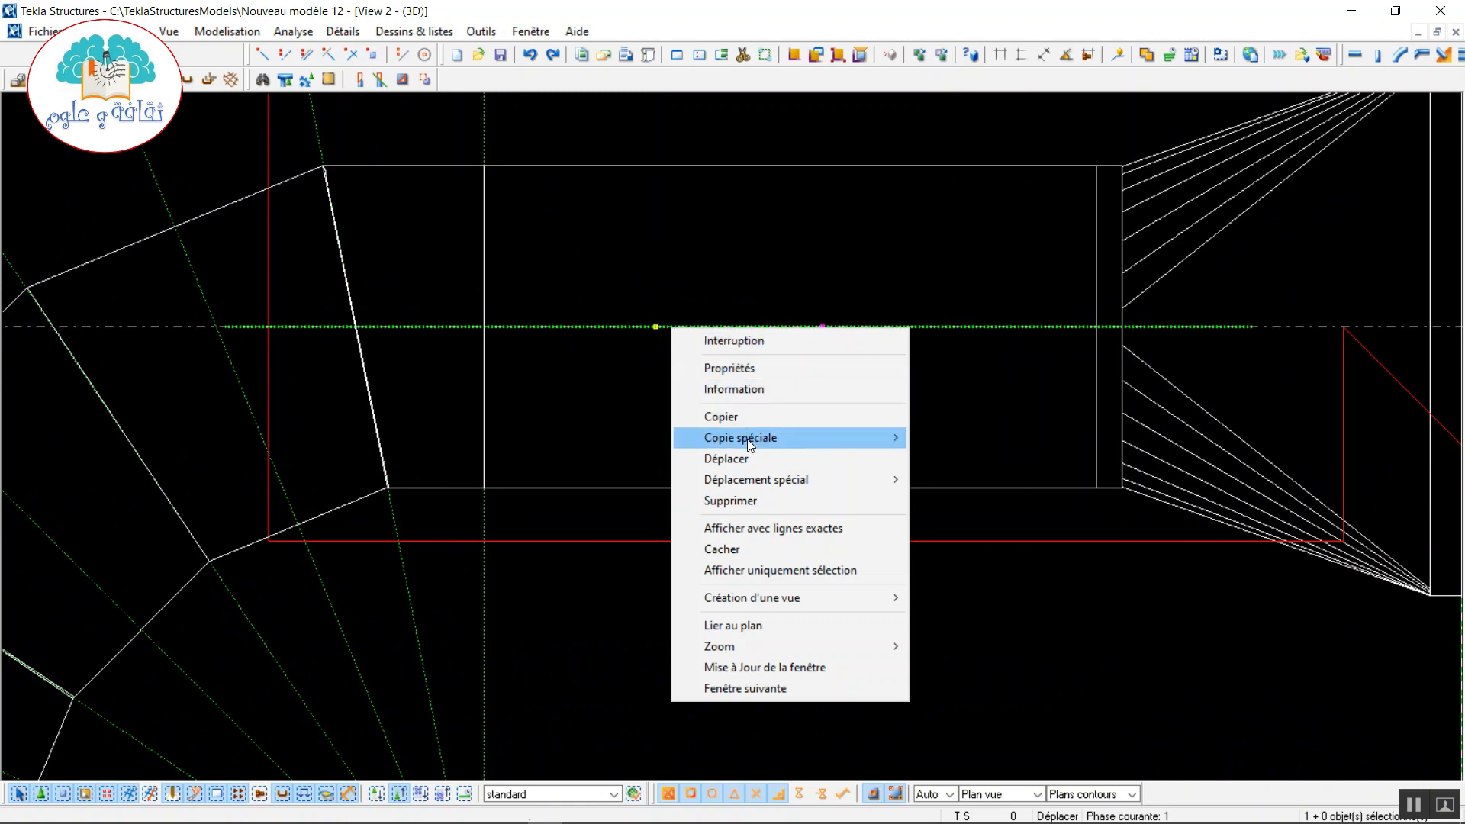
{"action": "mouse_move", "coordinate": [775, 479]}
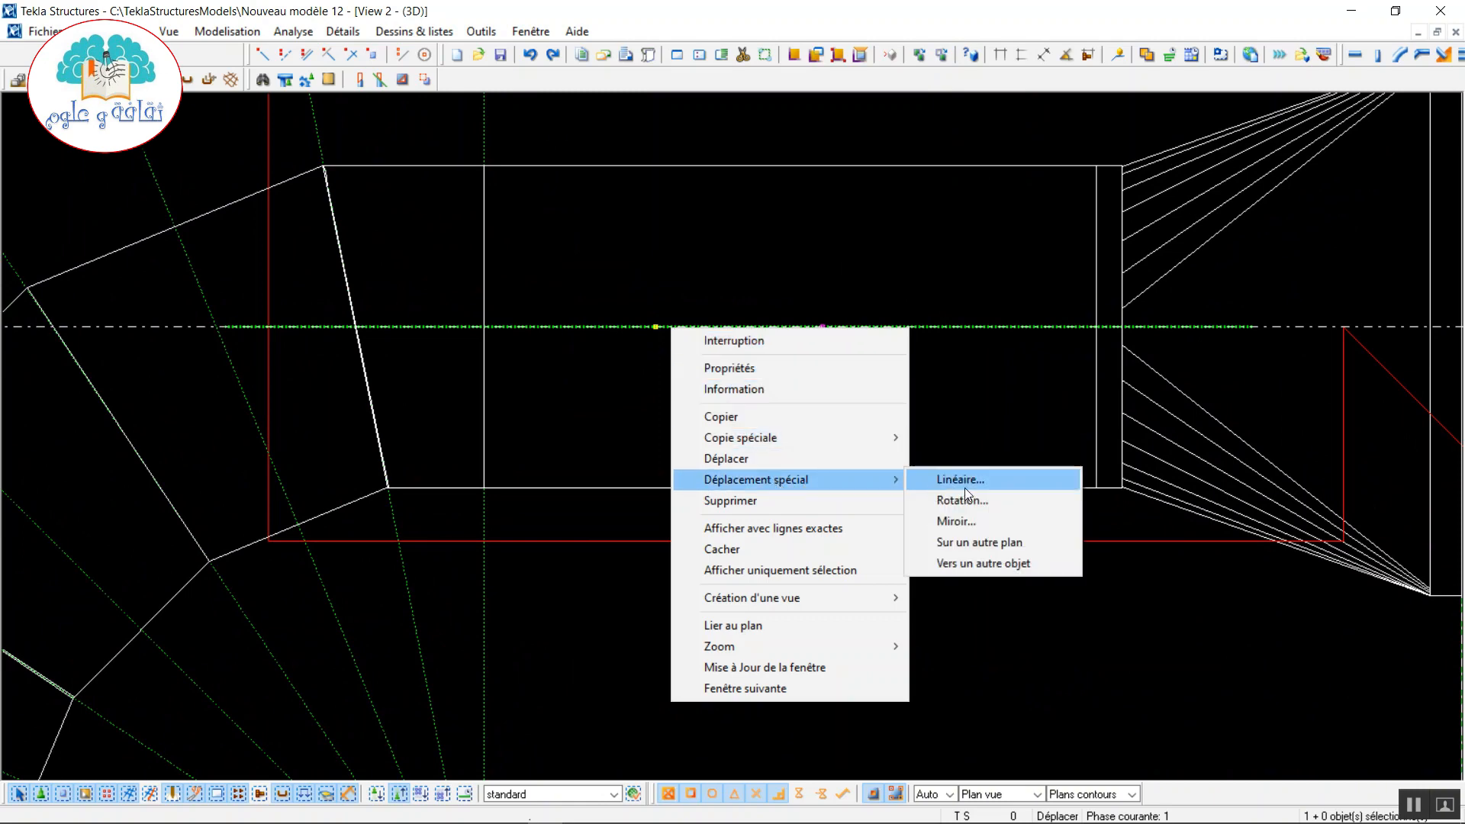
{"action": "left_click", "coordinate": [986, 501]}
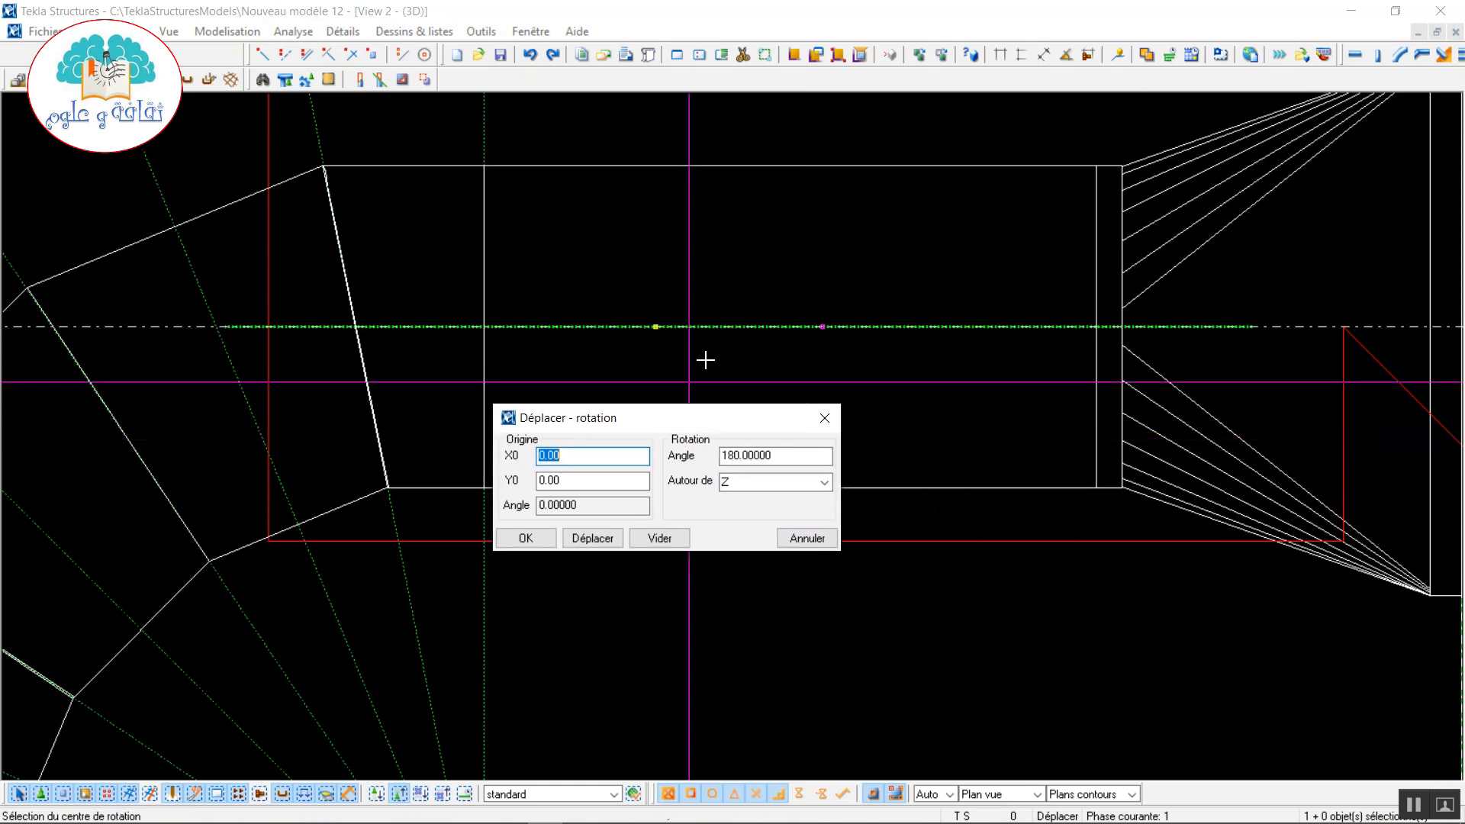
{"action": "left_click", "coordinate": [656, 326]}
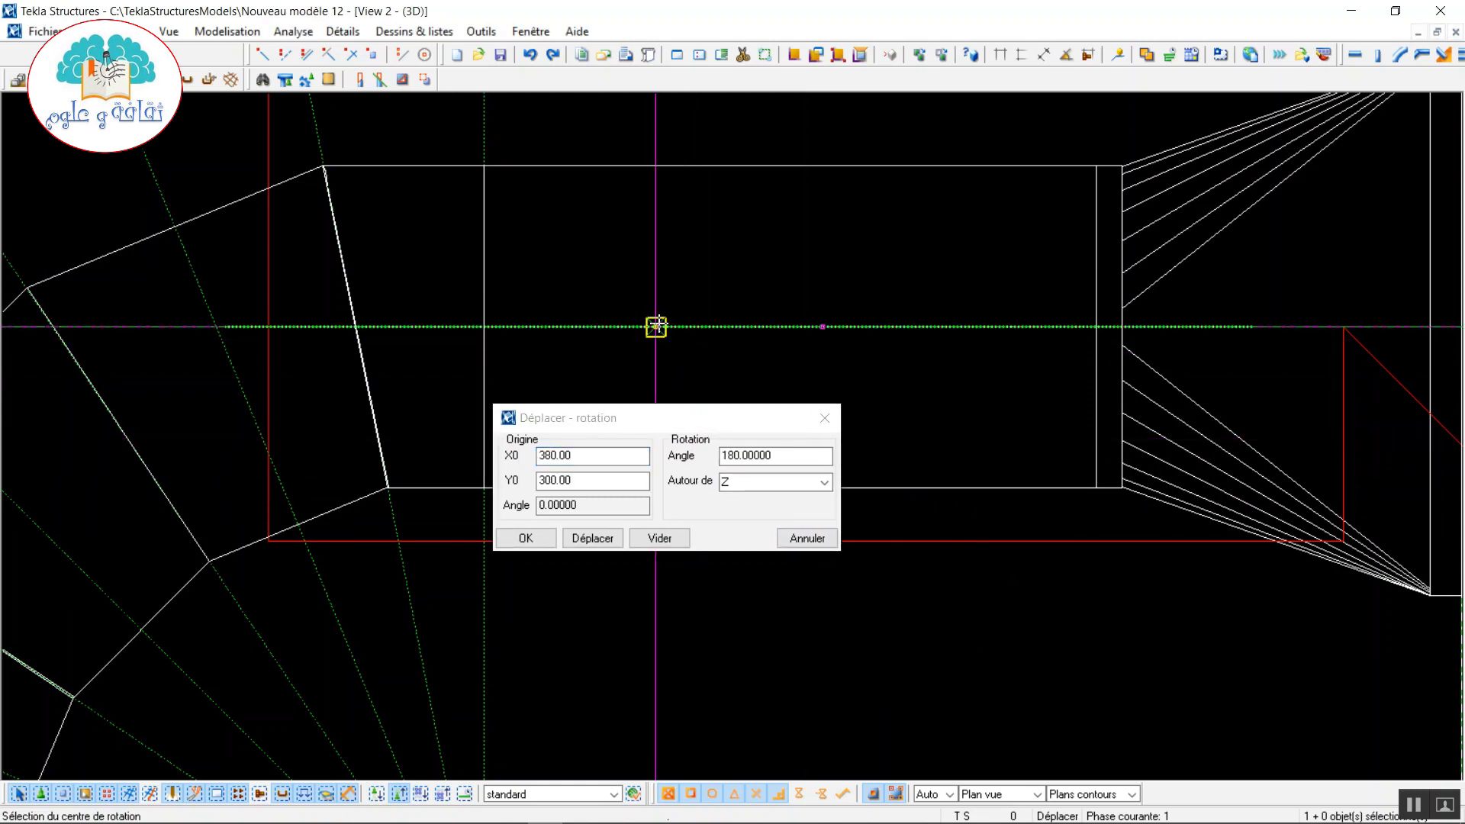
{"action": "left_click_drag", "start_coordinate": [778, 455], "coordinate": [741, 448]}
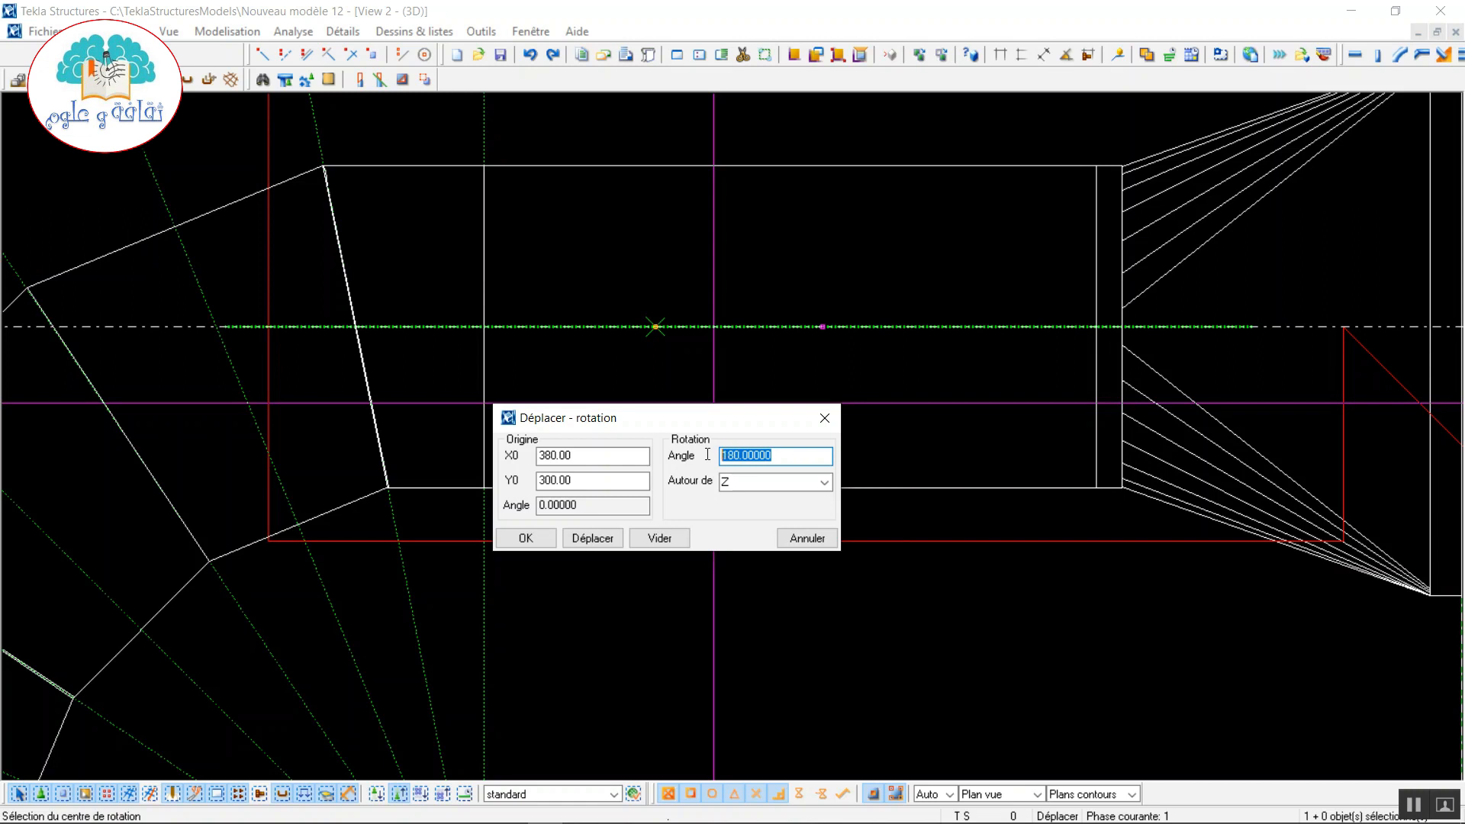
{"action": "type", "text": "50"}
{"action": "left_click", "coordinate": [592, 537]}
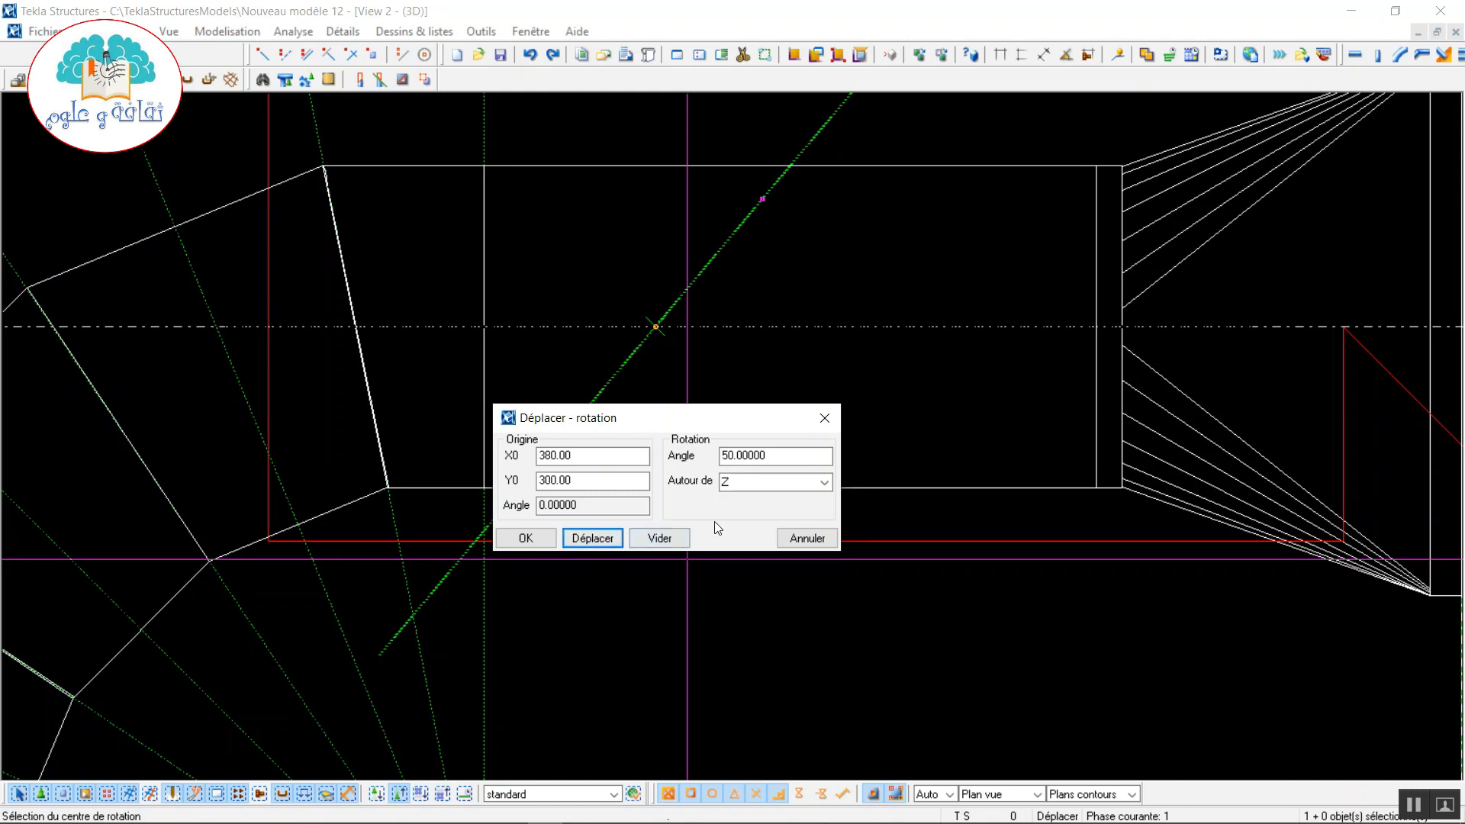
{"action": "left_click", "coordinate": [824, 417]}
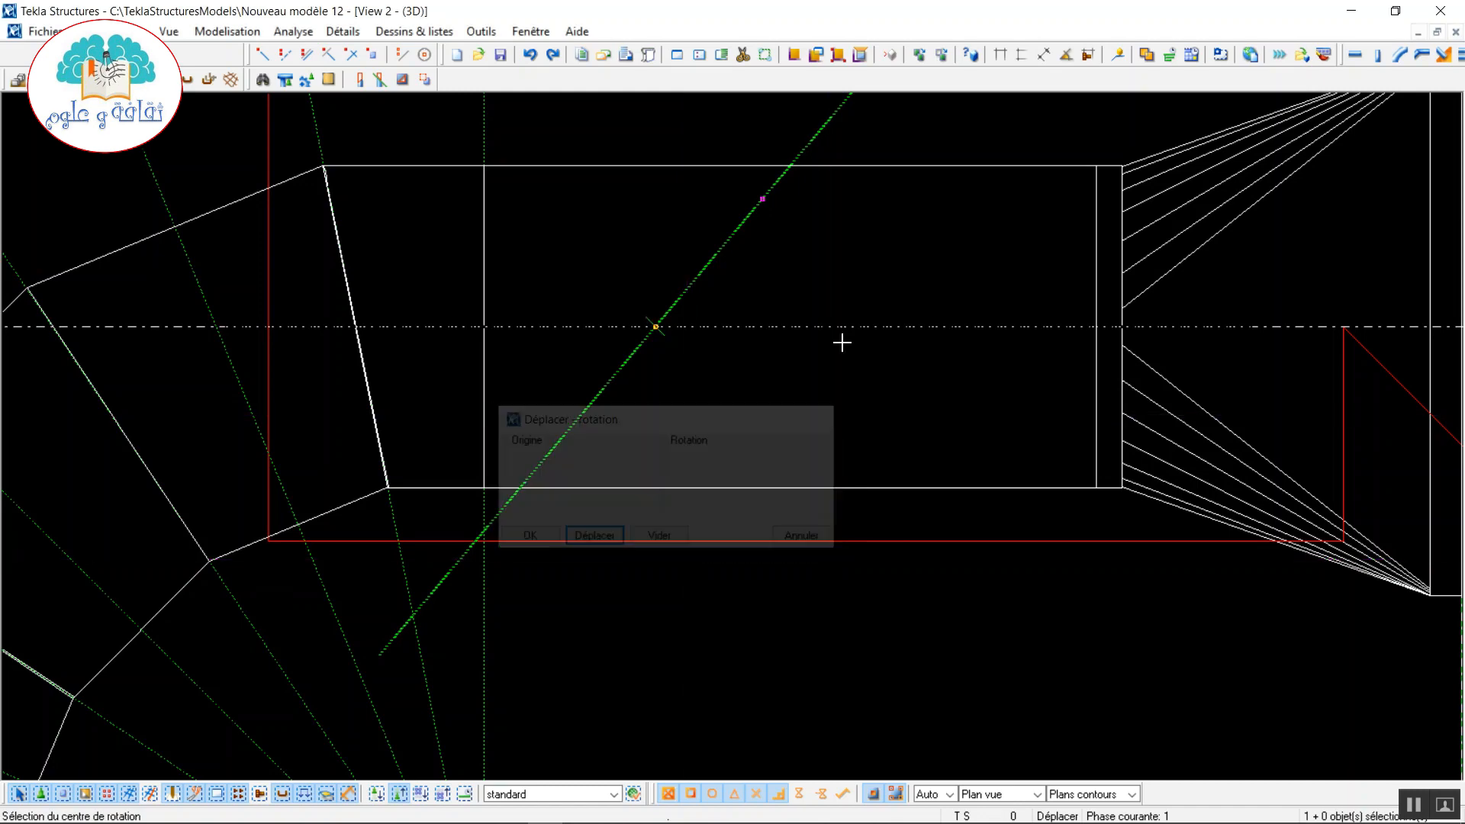
{"action": "right_click", "coordinate": [860, 245]}
{"action": "left_click", "coordinate": [889, 259]}
- Set the inclined construction line's extension to 300 mm
{"action": "scroll", "coordinate": [889, 259], "scroll_direction": "down", "scroll_amount": 5}
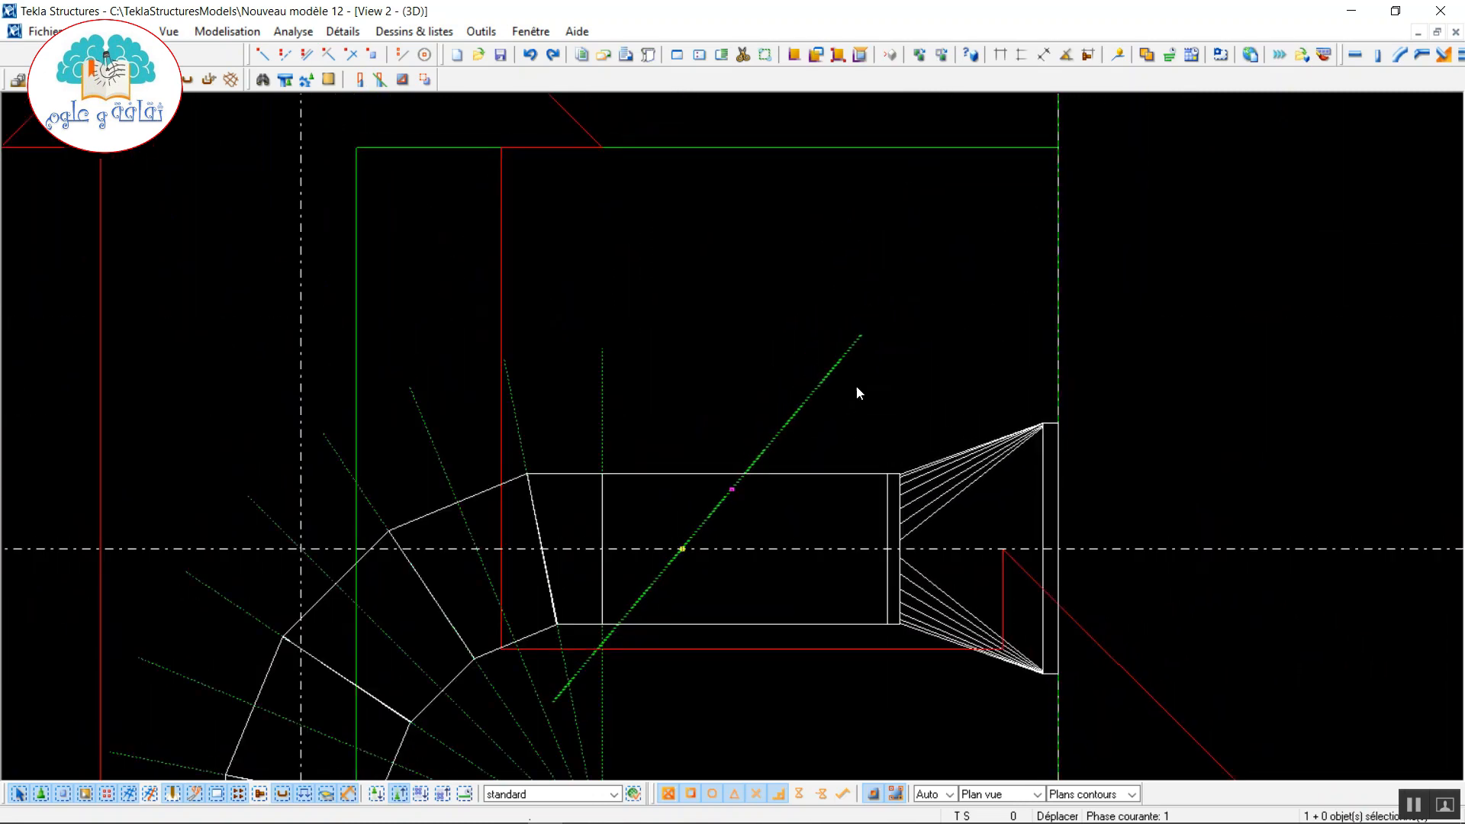
{"action": "double_click", "coordinate": [822, 380]}
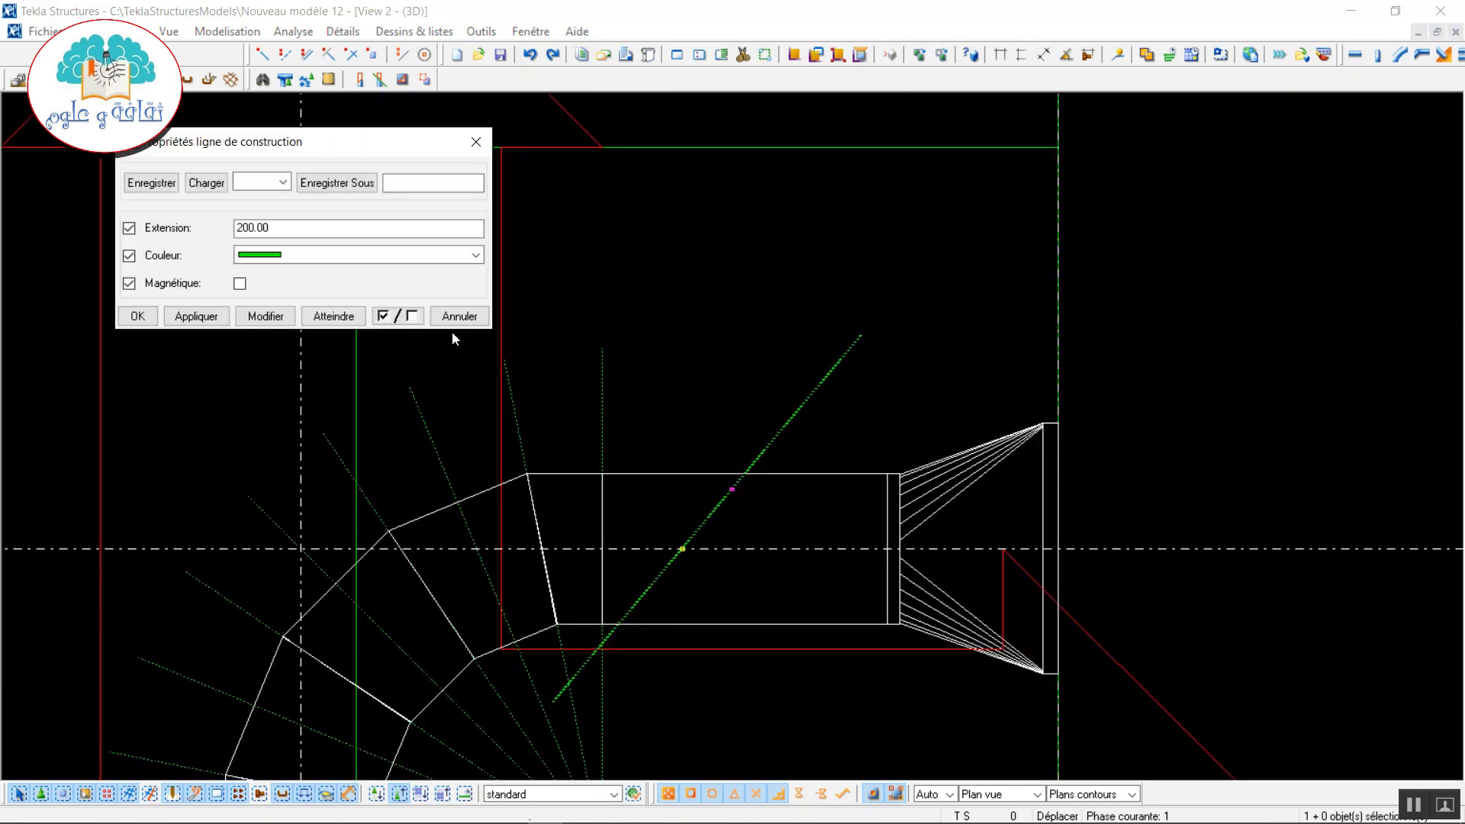
{"action": "left_click", "coordinate": [281, 228]}
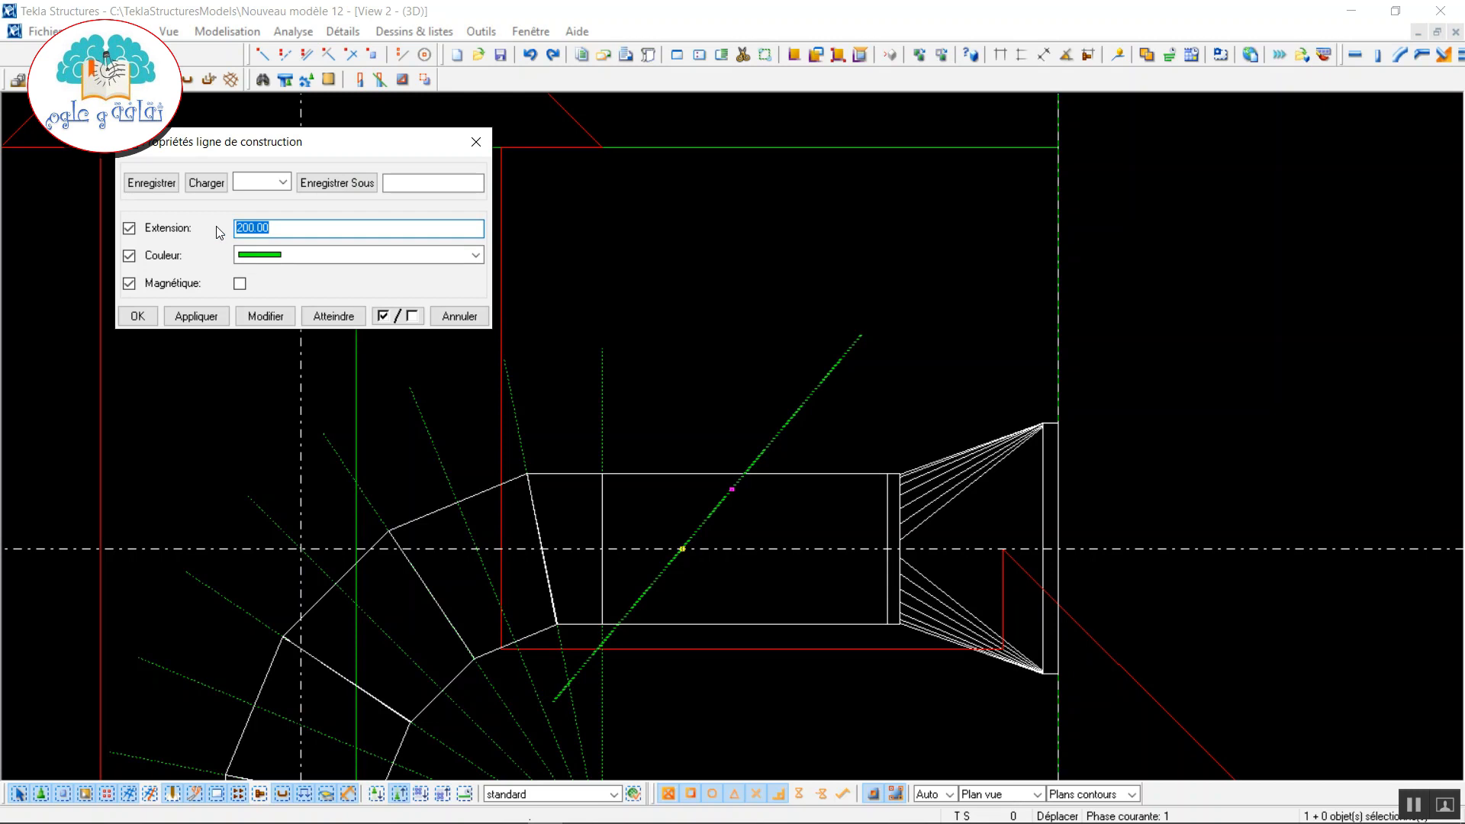
{"action": "type", "text": "300"}
{"action": "left_click", "coordinate": [266, 316]}
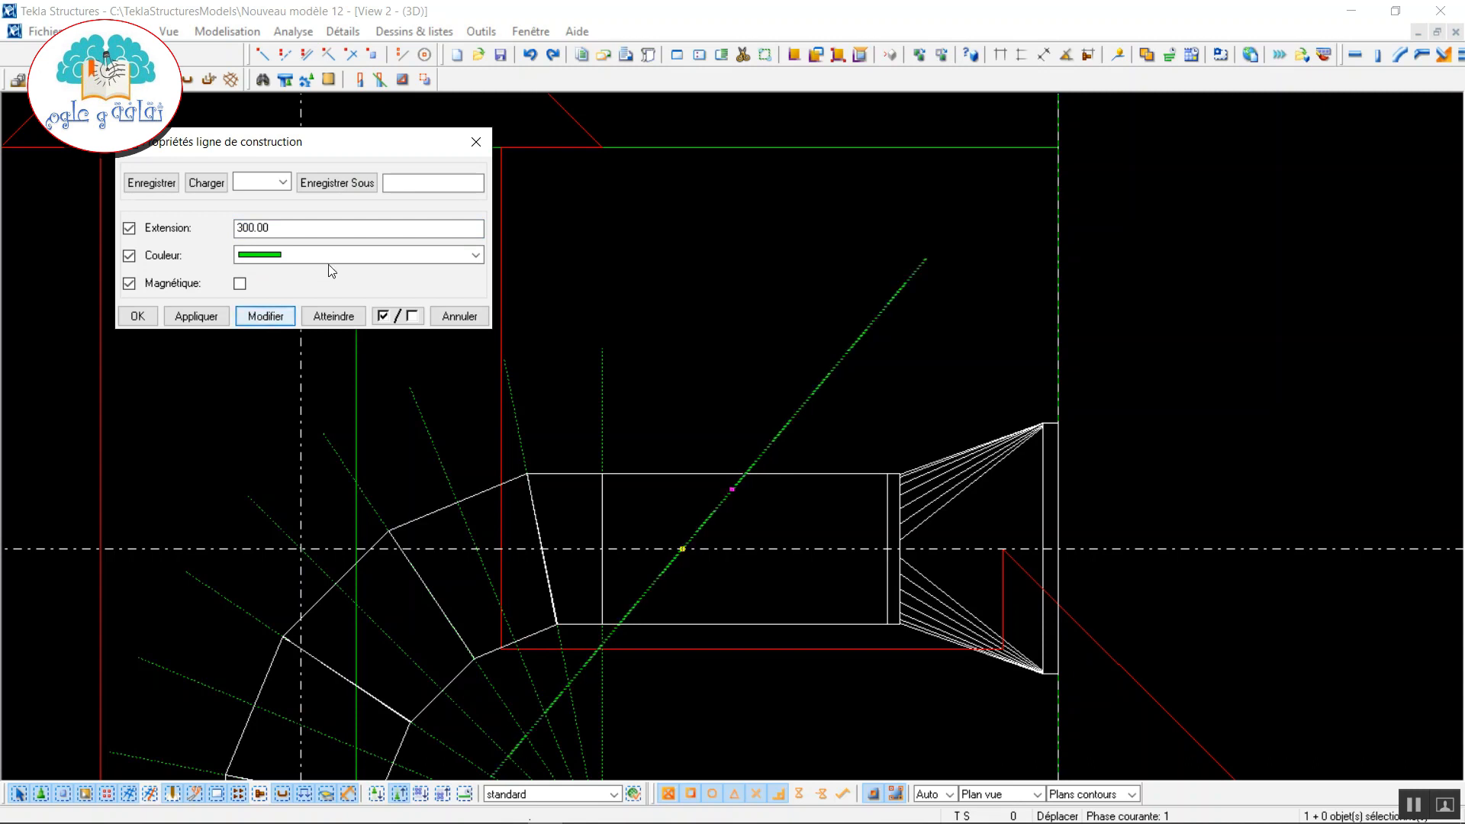
{"action": "left_click", "coordinate": [476, 142]}
{"action": "left_click", "coordinate": [713, 334]}
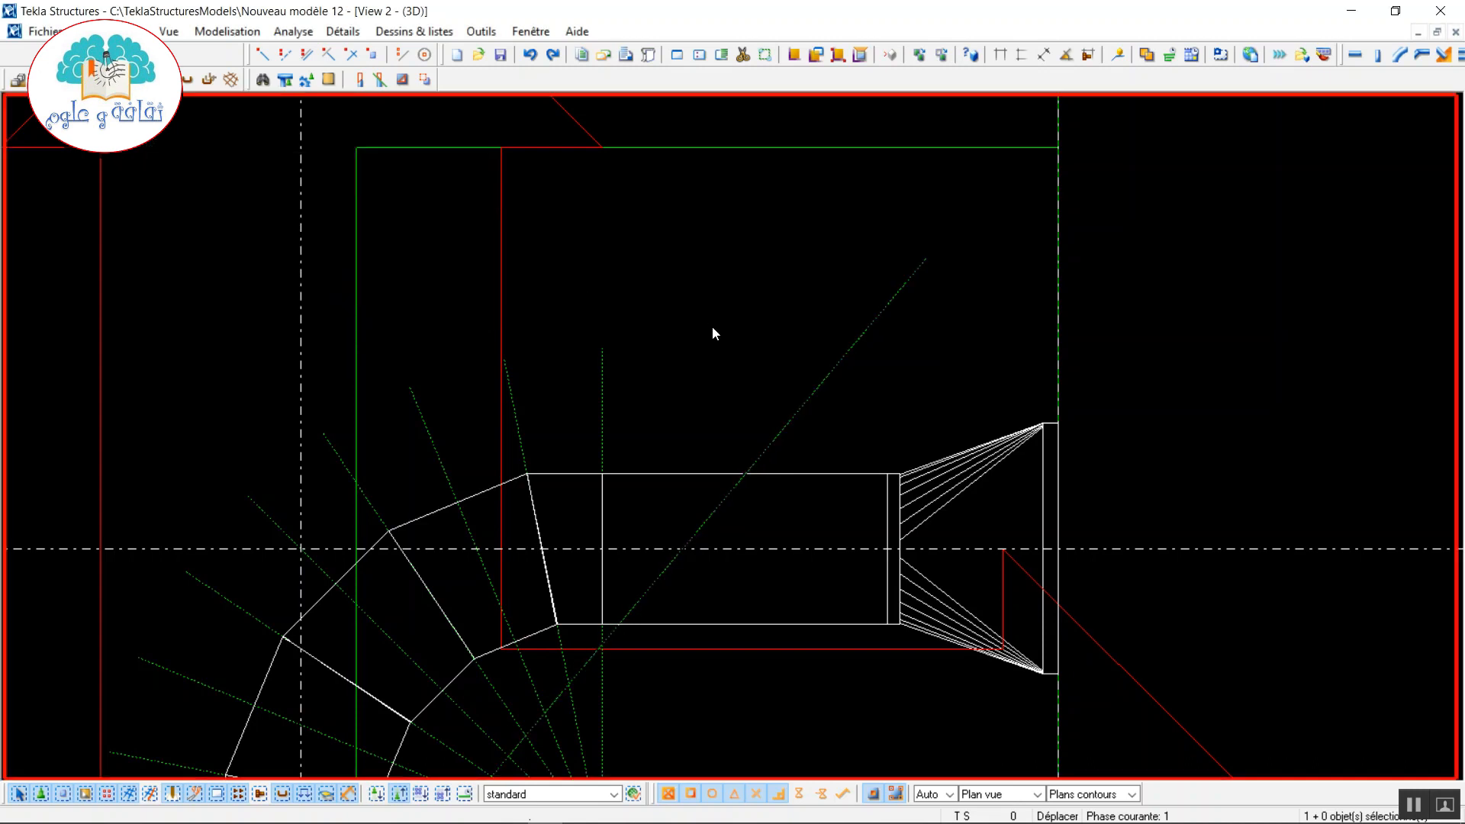
- Model an Ø150*2 branch pipe along the inclined construction line, starting on the straight pipe's axis and reusing the straight pipe's properties
{"action": "left_click", "coordinate": [685, 473]}
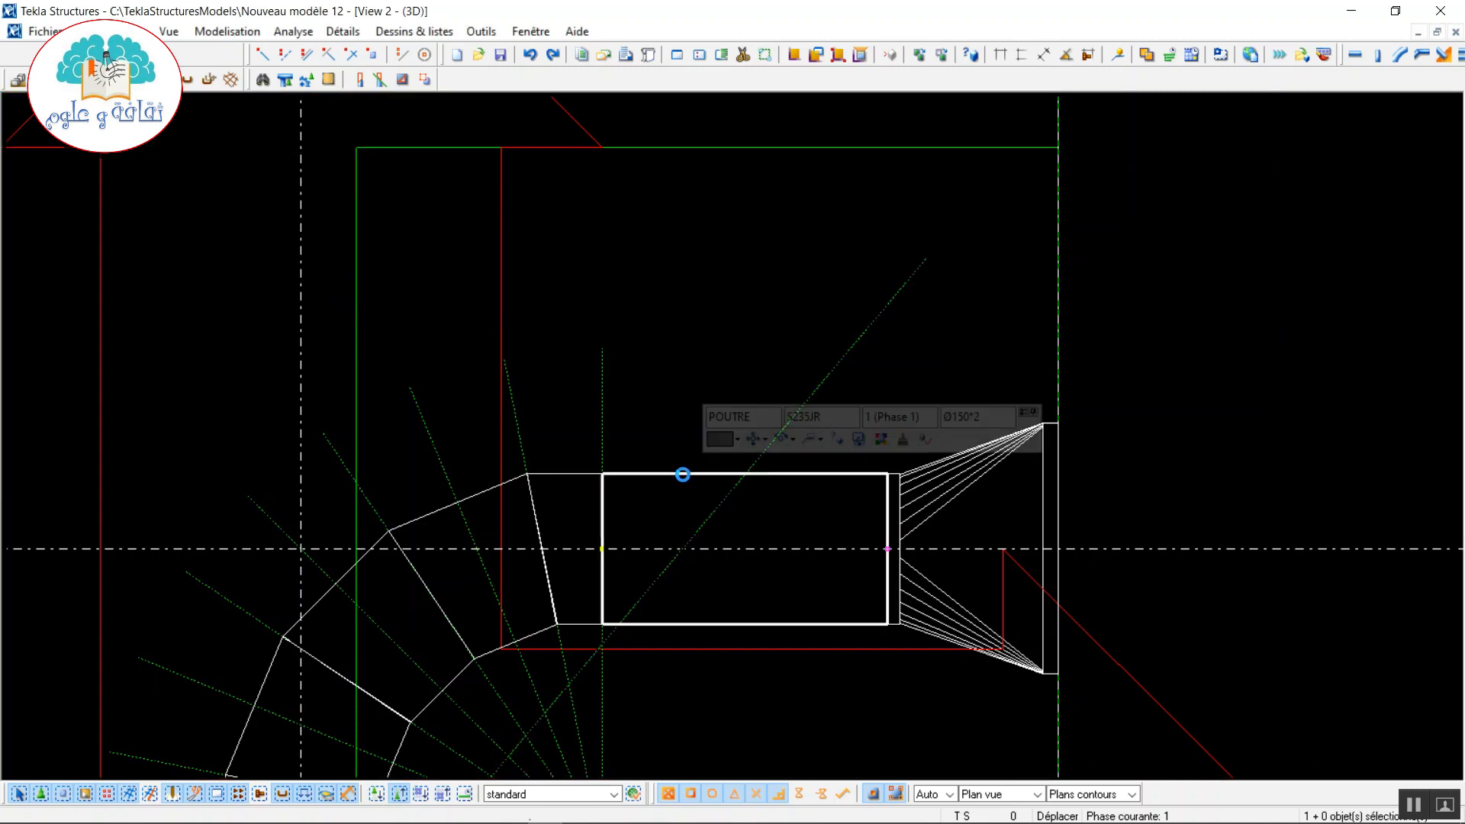
{"action": "double_click", "coordinate": [683, 474]}
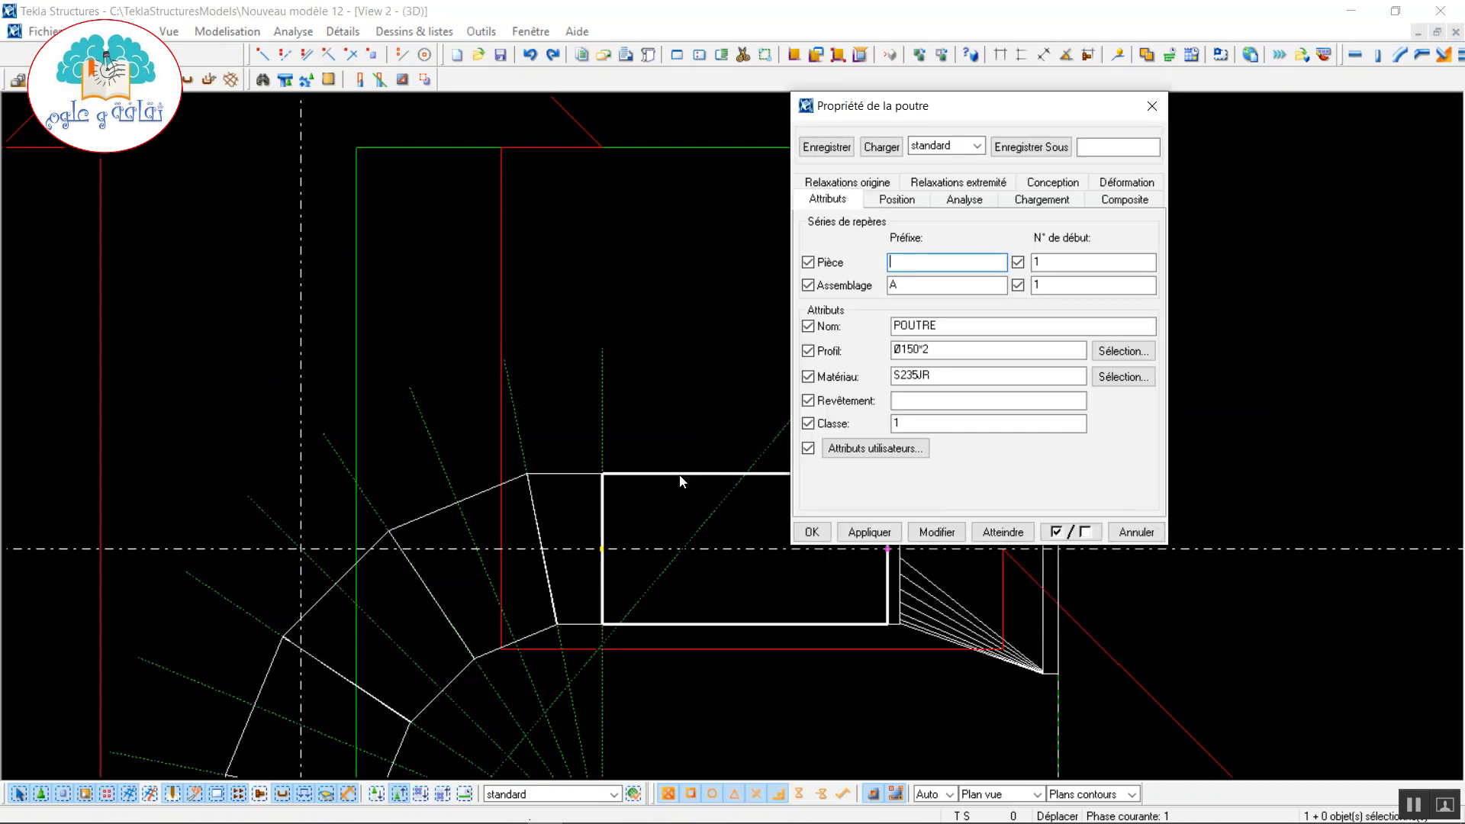
{"action": "left_click", "coordinate": [869, 532]}
{"action": "left_click", "coordinate": [810, 531]}
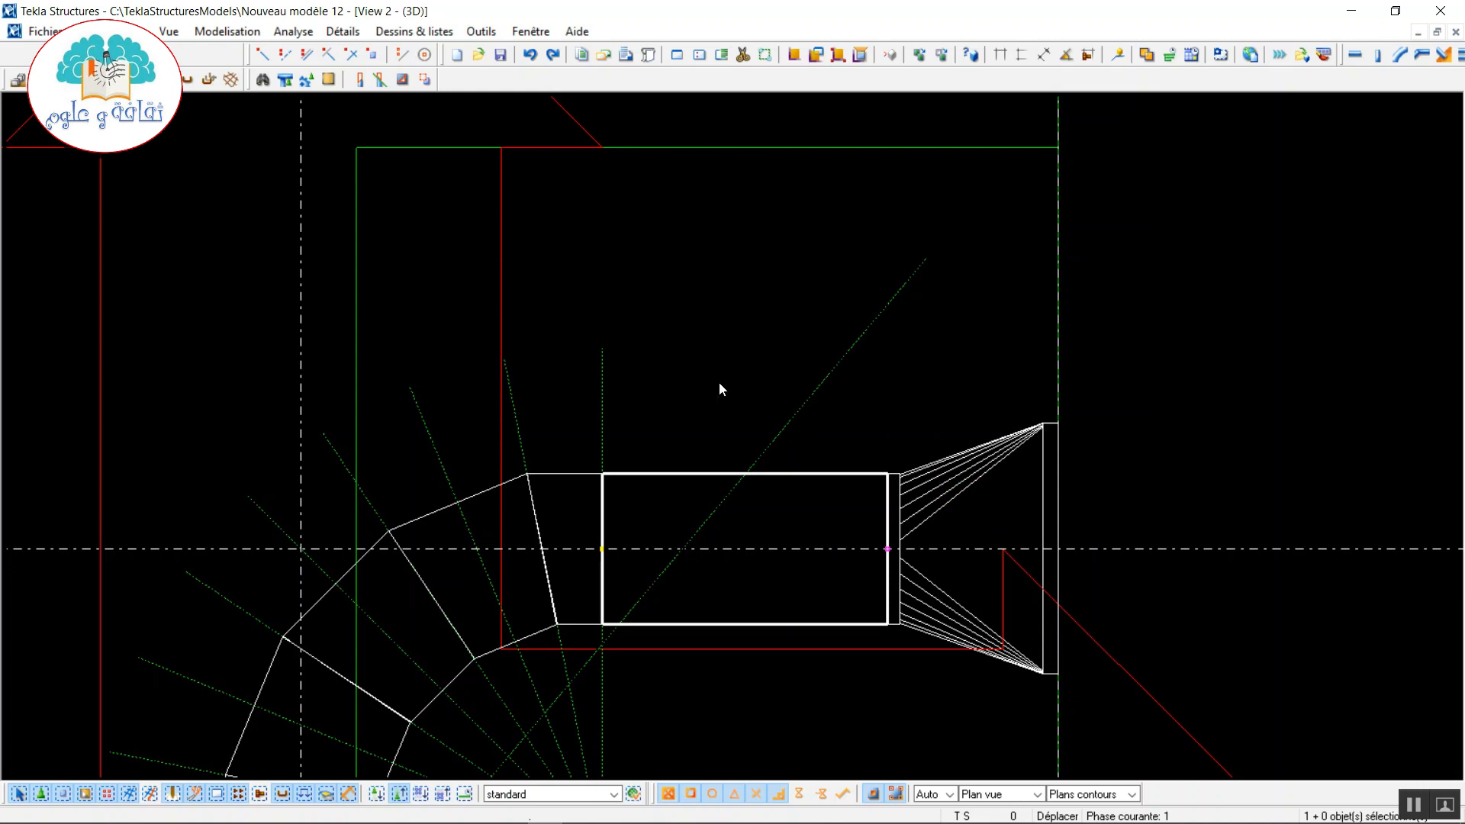
{"action": "left_click", "coordinate": [1355, 54]}
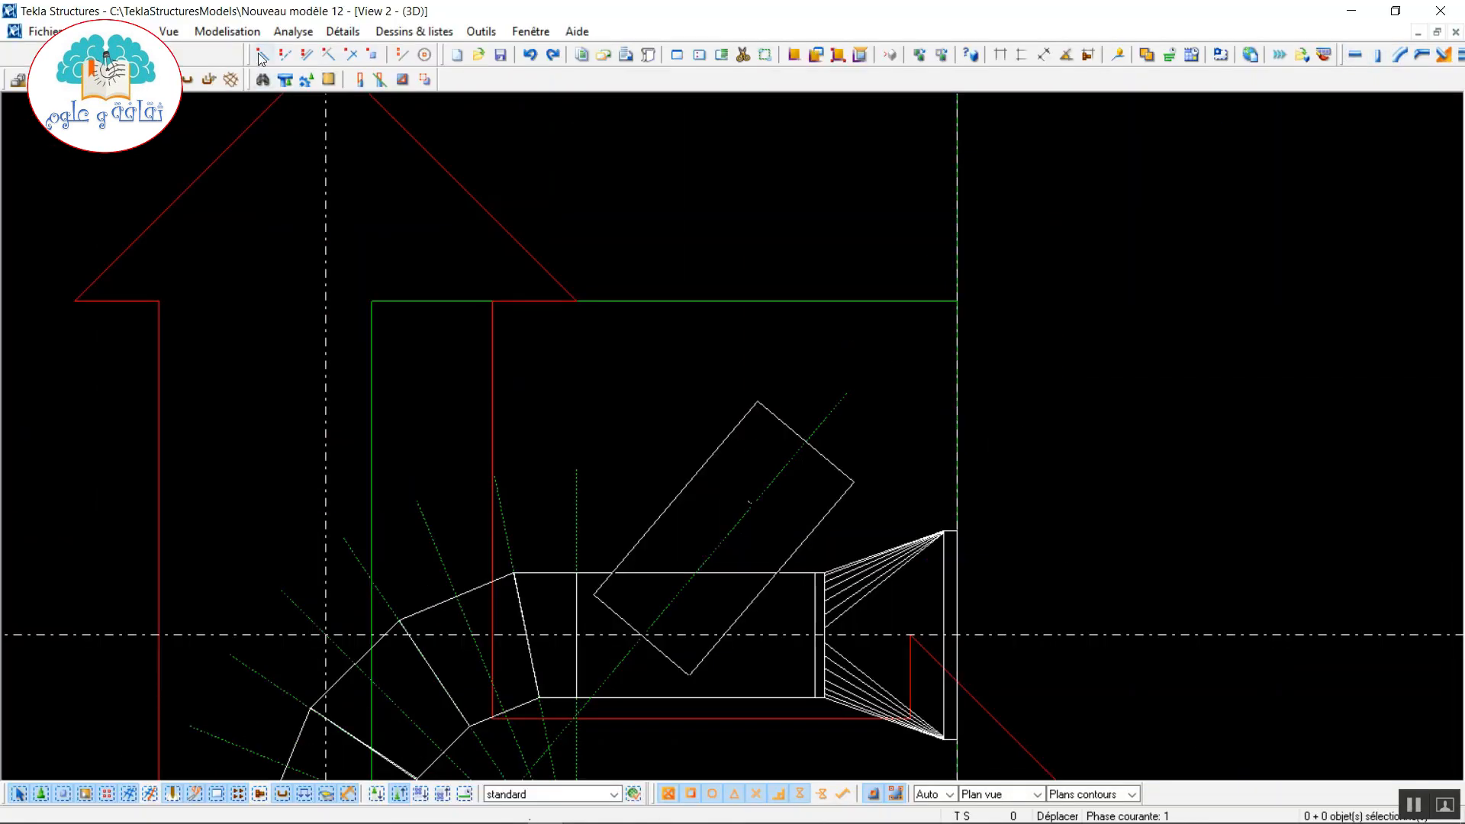
- Place a point on the branch pipe's upper-left edge, 250 mm beyond its intersection with the straight pipe's upper edge
{"action": "left_click", "coordinate": [262, 55]}
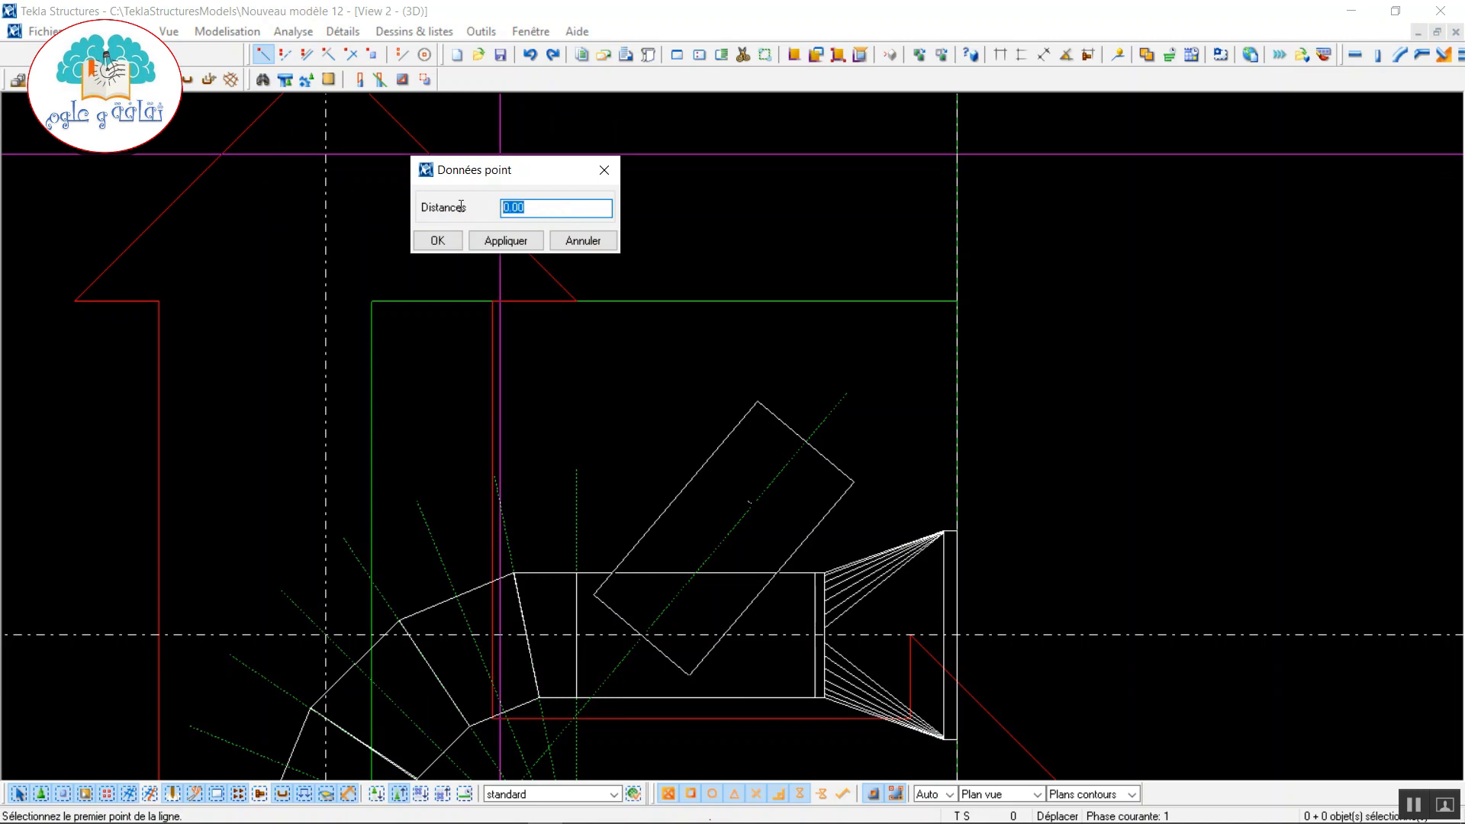
{"action": "type", "text": "250"}
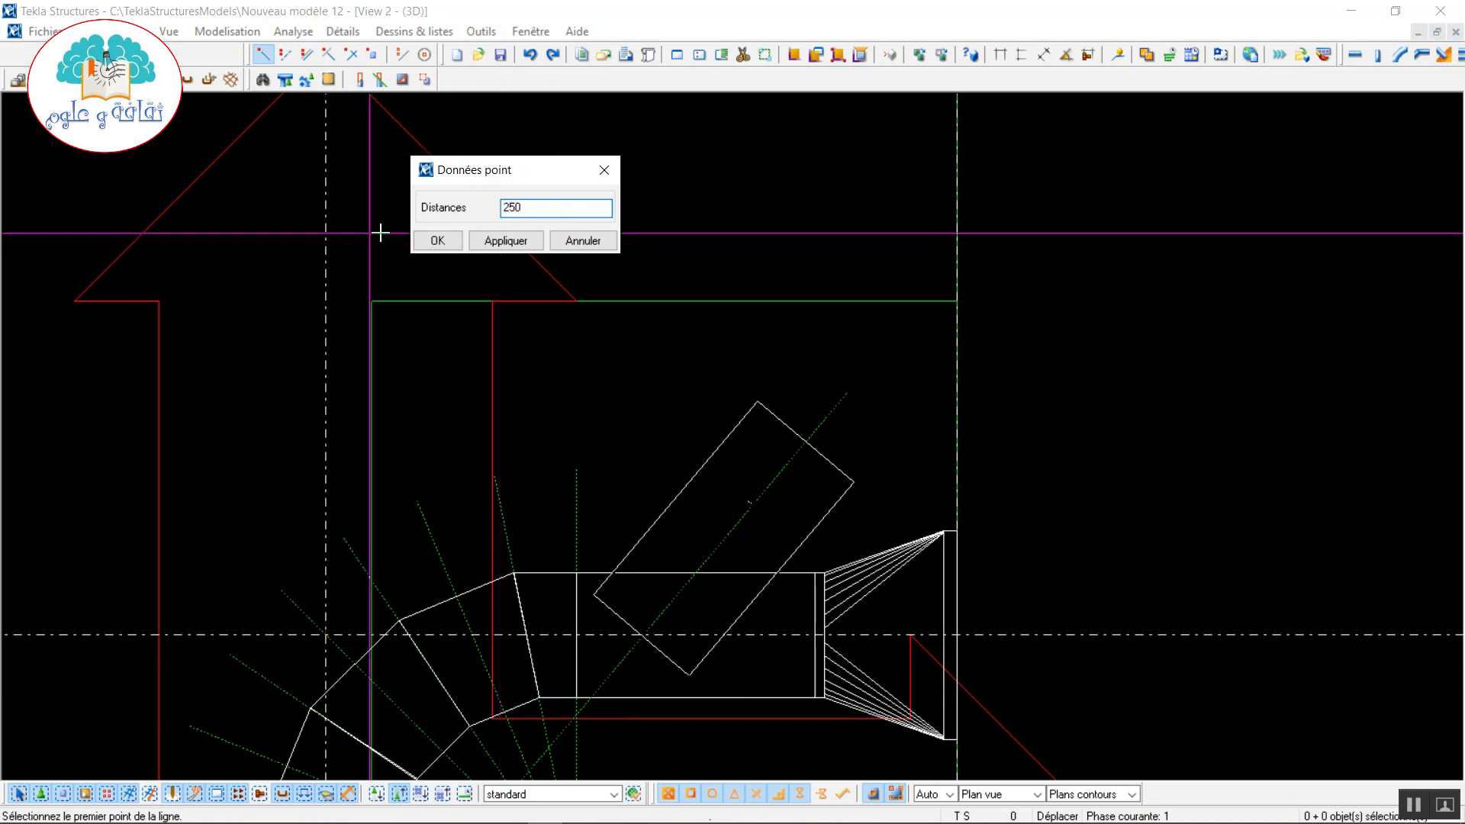
{"action": "left_click", "coordinate": [437, 238]}
{"action": "scroll", "coordinate": [605, 625], "scroll_direction": "up", "scroll_amount": 5}
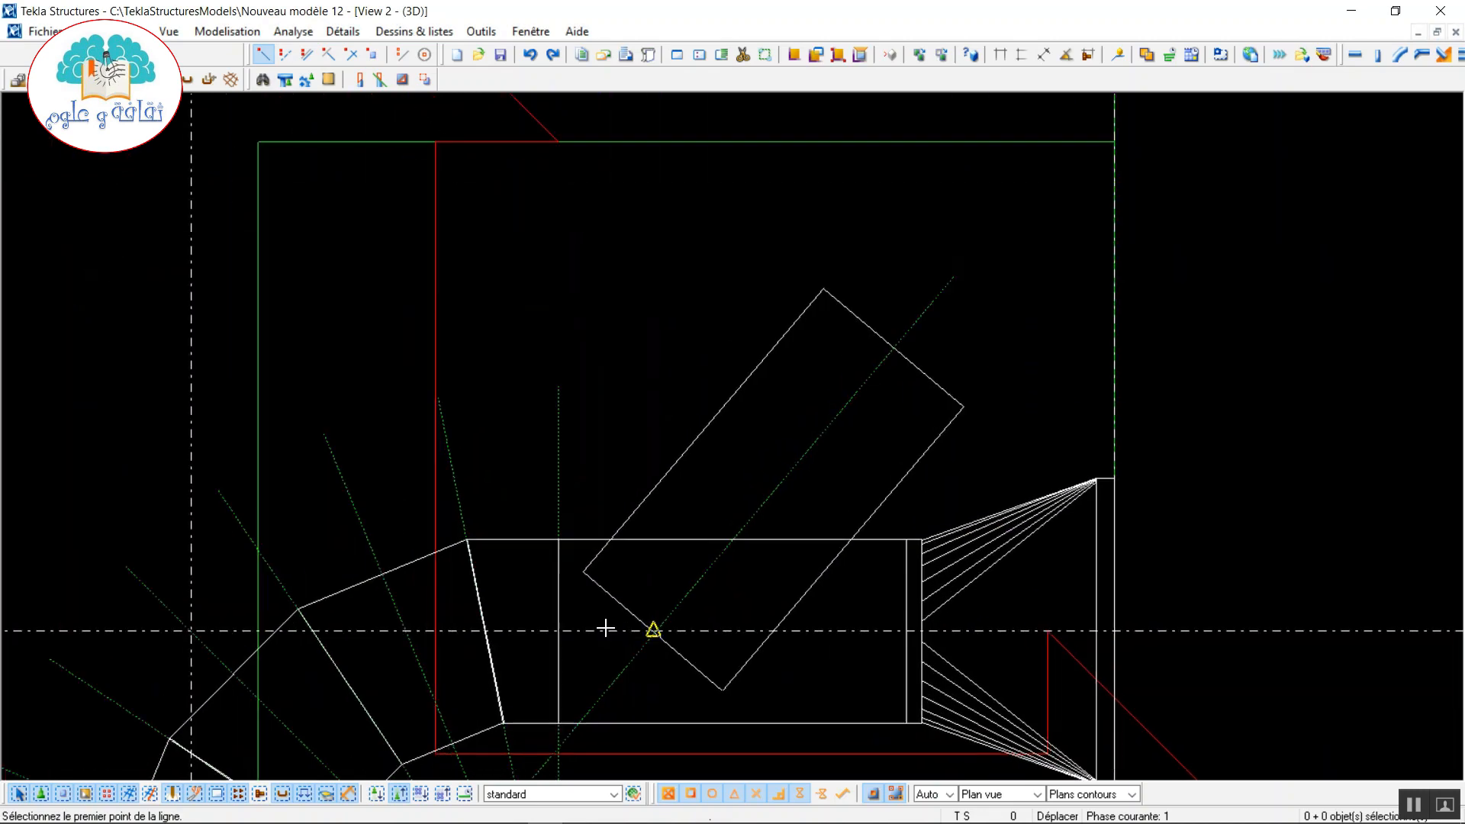
{"action": "scroll", "coordinate": [574, 552], "scroll_direction": "up", "scroll_amount": 4}
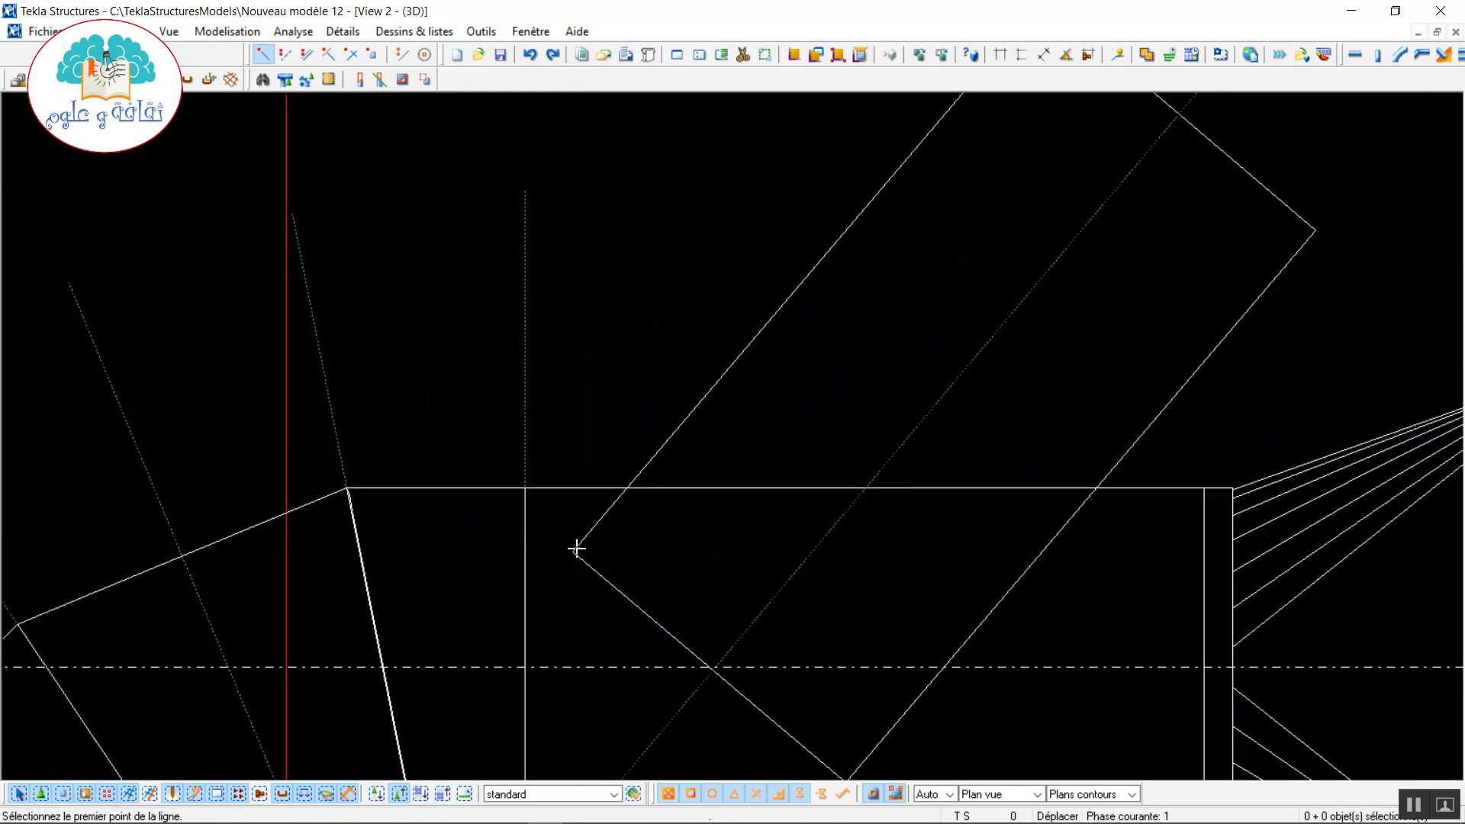
{"action": "left_click", "coordinate": [575, 552]}
{"action": "left_click", "coordinate": [654, 450]}
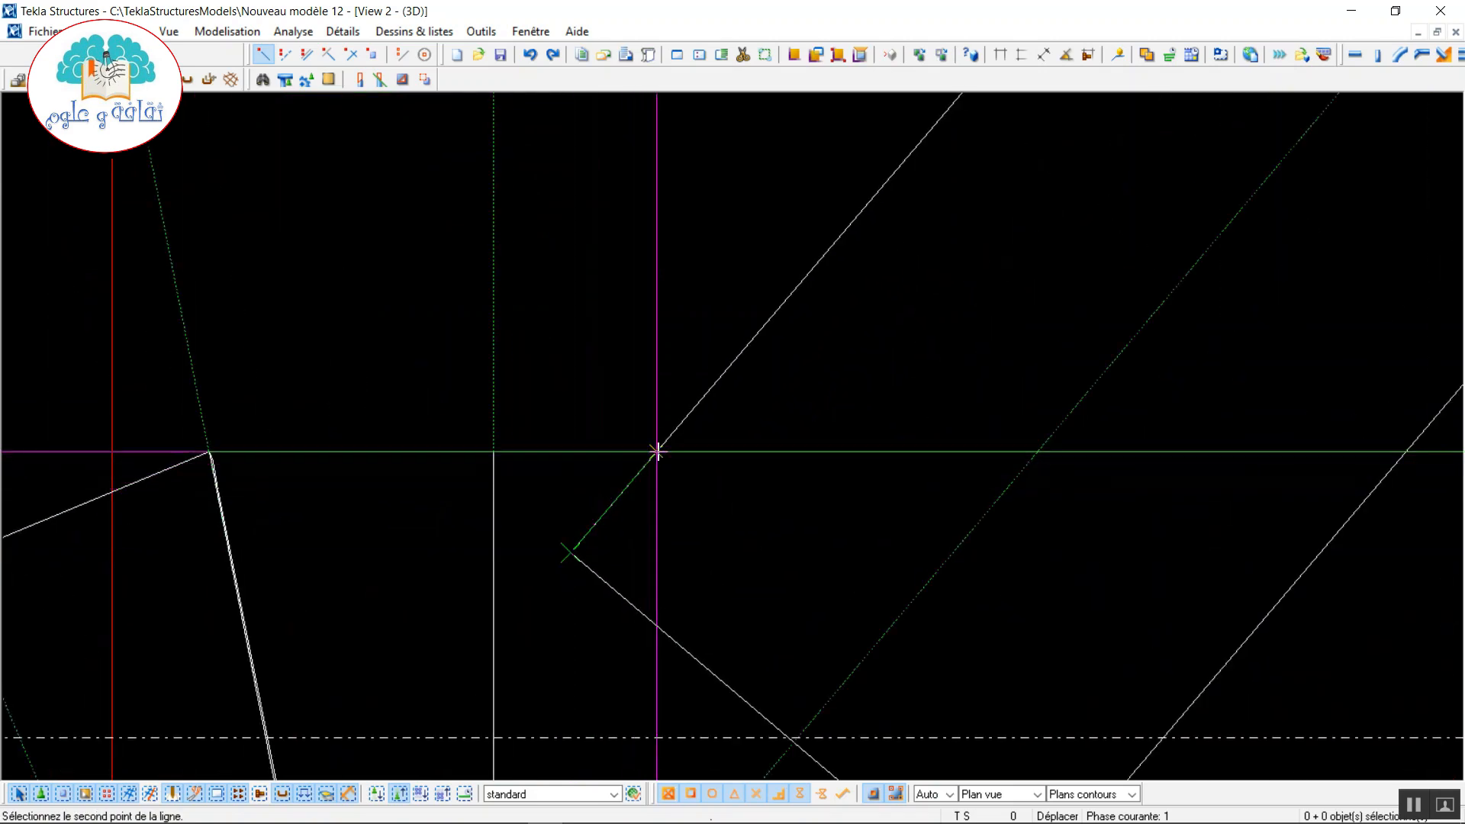
{"action": "scroll", "coordinate": [661, 514], "scroll_direction": "down", "scroll_amount": 4}
{"action": "scroll", "coordinate": [828, 389], "scroll_direction": "down", "scroll_amount": 3}
{"action": "scroll", "coordinate": [922, 227], "scroll_direction": "up", "scroll_amount": 4}
{"action": "right_click", "coordinate": [949, 199]}
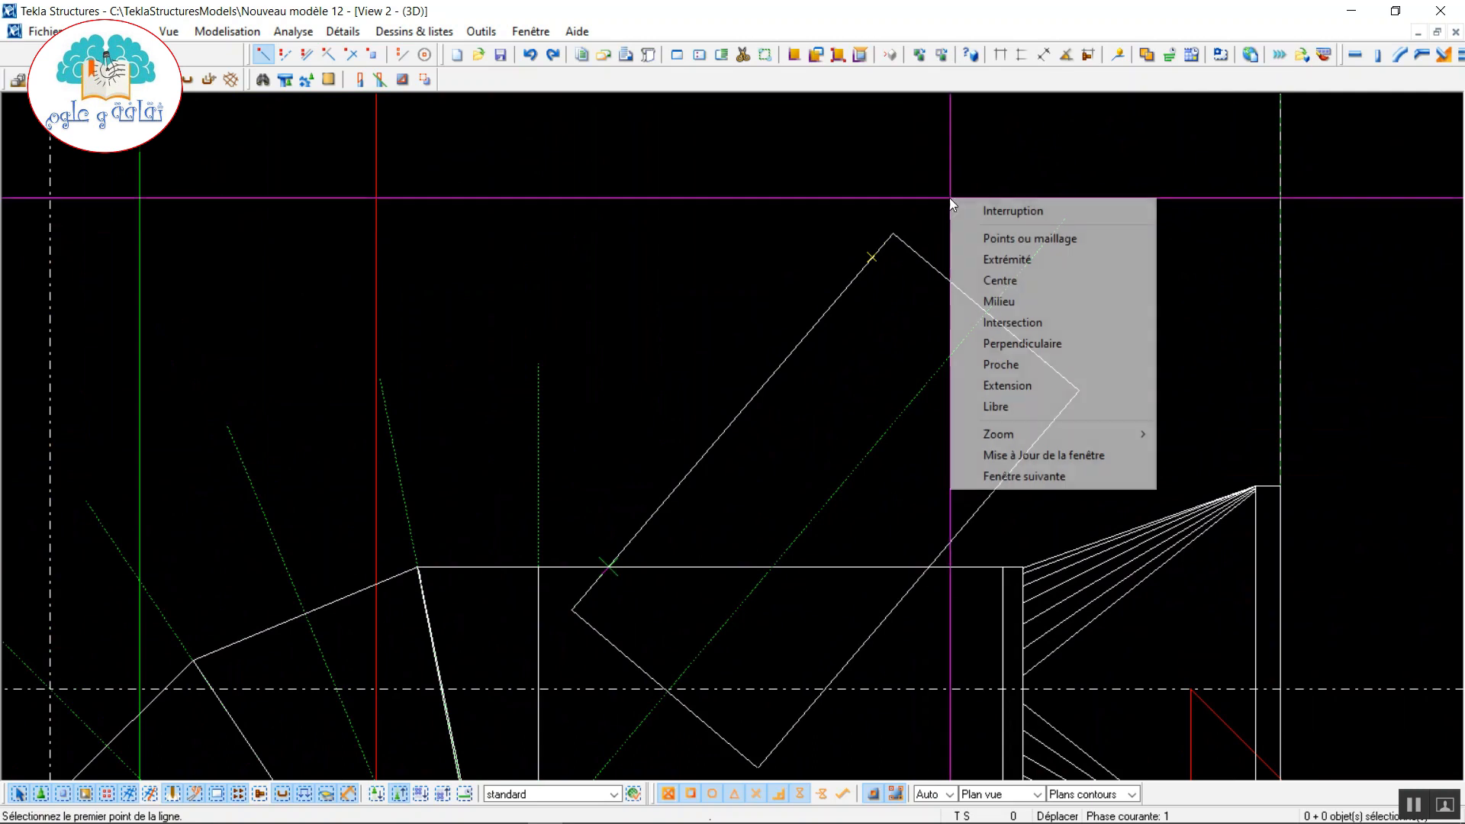
{"action": "left_click", "coordinate": [975, 214]}
- Move the branch pipe's outer end handle so that its upper corner meets the 250 mm point
{"action": "scroll", "coordinate": [976, 277], "scroll_direction": "up", "scroll_amount": 3}
{"action": "scroll", "coordinate": [976, 280], "scroll_direction": "up", "scroll_amount": 2}
{"action": "left_click", "coordinate": [945, 295]}
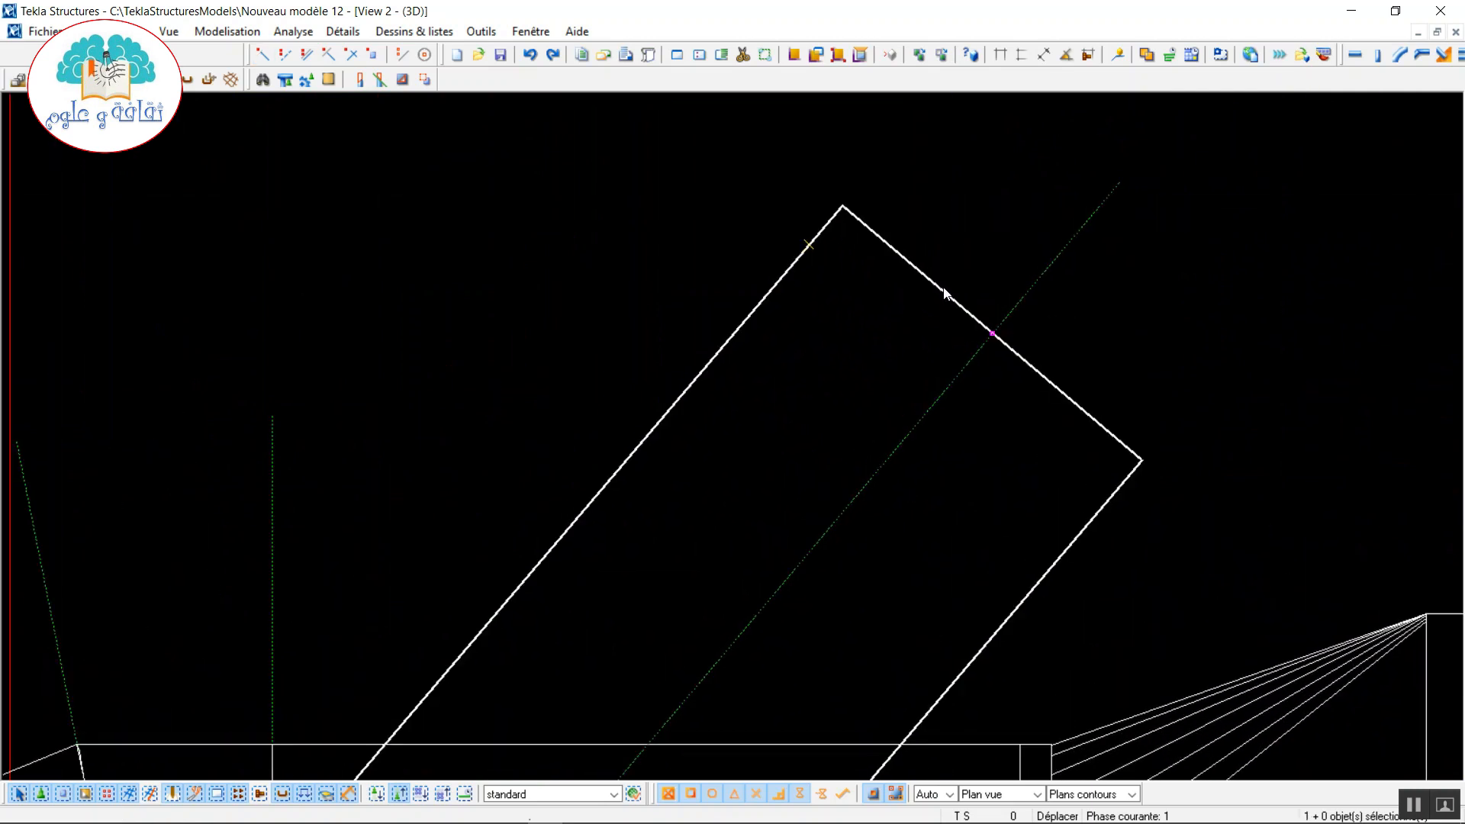
{"action": "left_click", "coordinate": [992, 334]}
{"action": "right_click", "coordinate": [942, 336]}
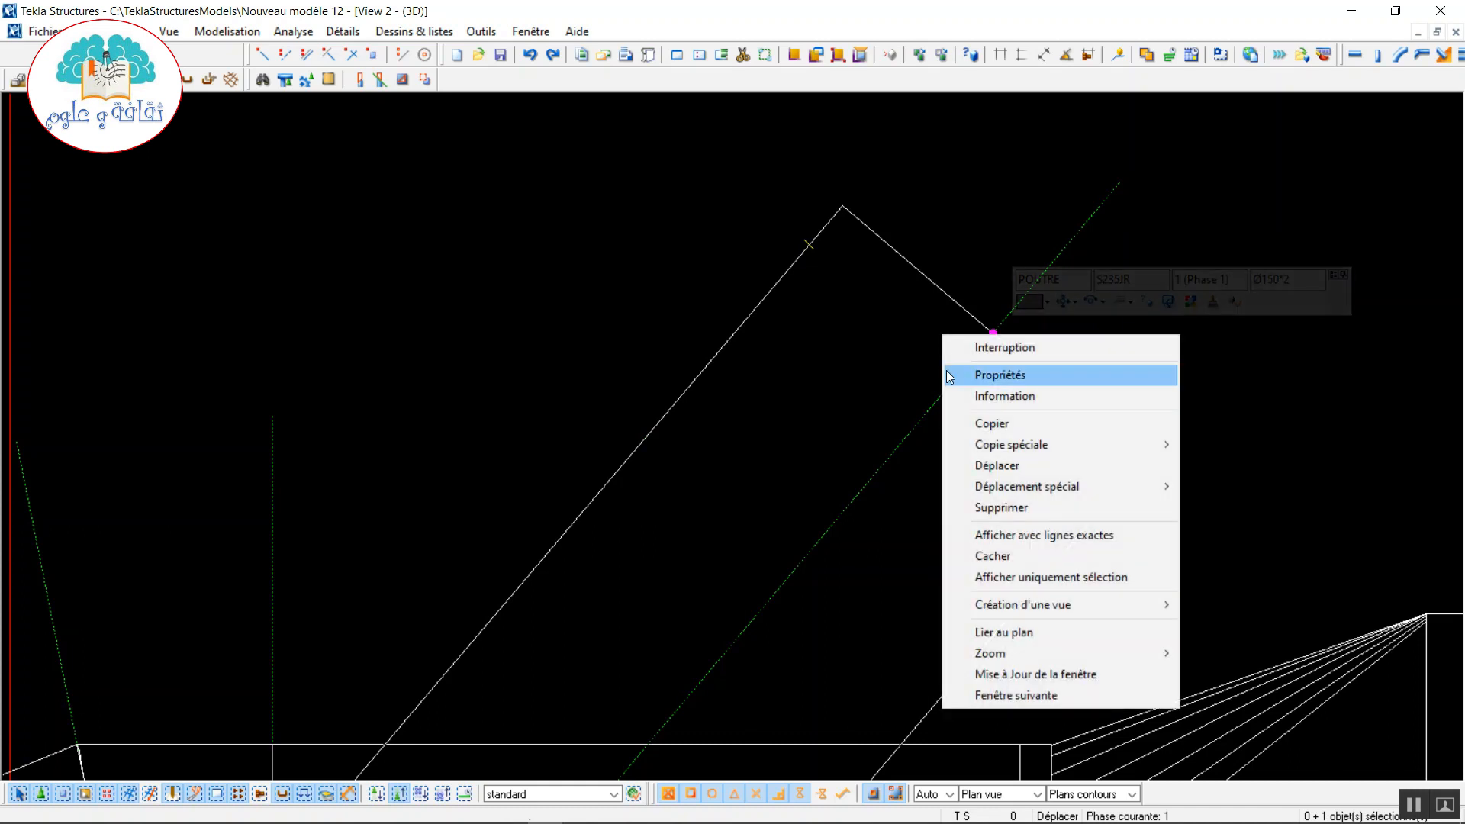
{"action": "left_click", "coordinate": [997, 465]}
{"action": "scroll", "coordinate": [841, 206], "scroll_direction": "up", "scroll_amount": 2}
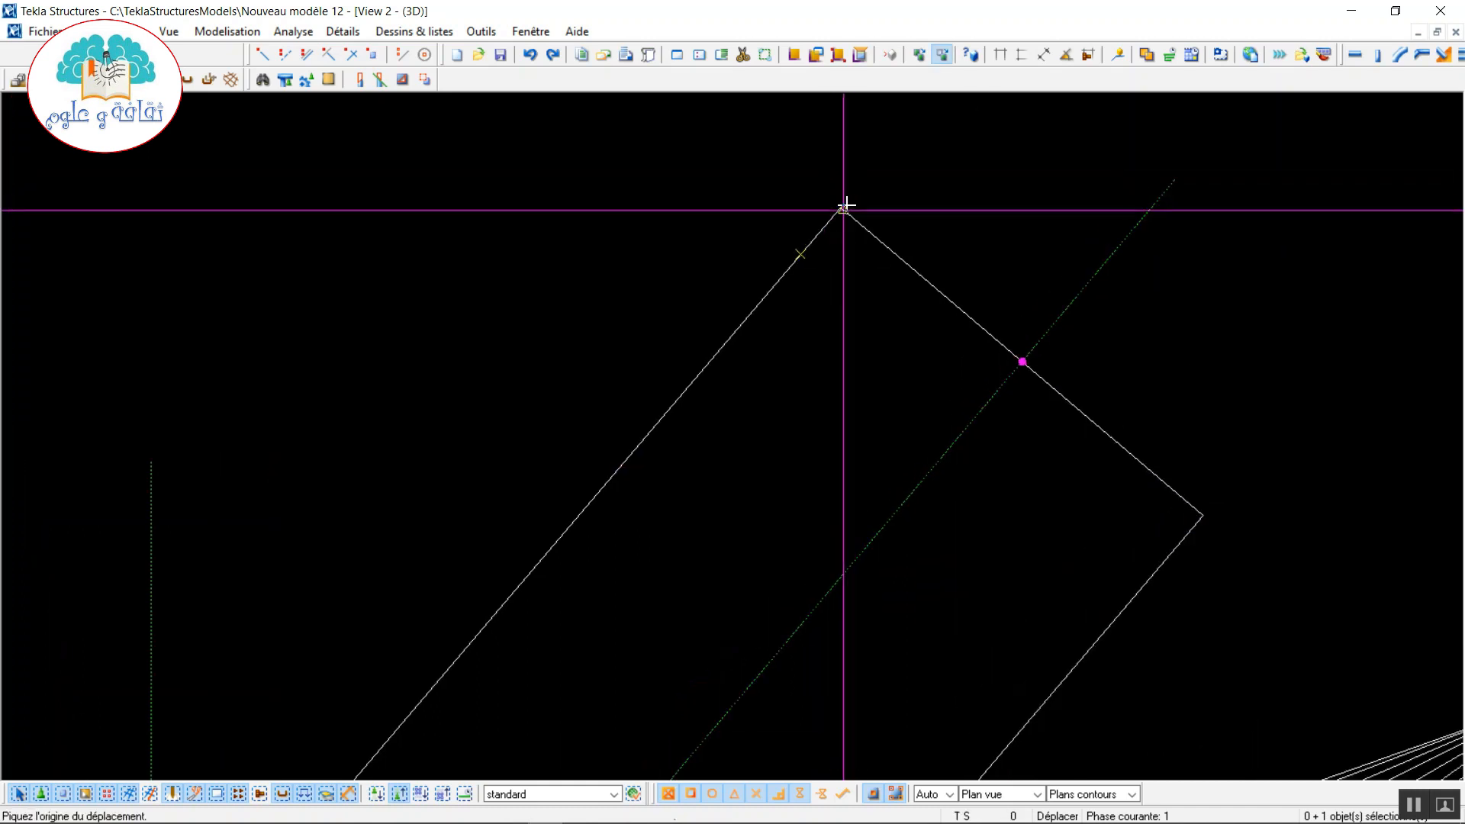
{"action": "left_click", "coordinate": [841, 206]}
{"action": "left_click", "coordinate": [801, 252]}
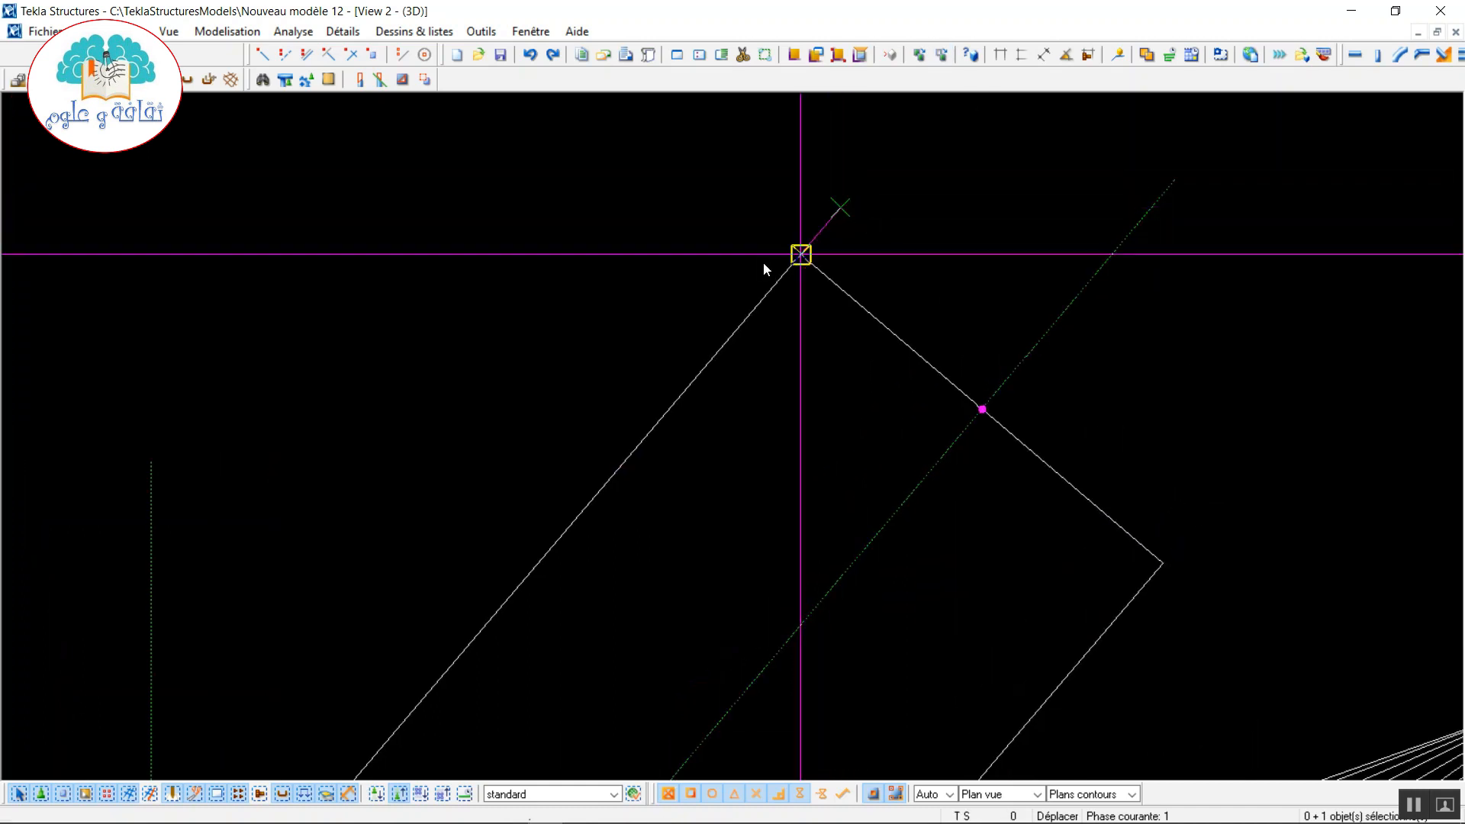
{"action": "scroll", "coordinate": [619, 302], "scroll_direction": "down", "scroll_amount": 3}
{"action": "scroll", "coordinate": [619, 303], "scroll_direction": "down", "scroll_amount": 3}
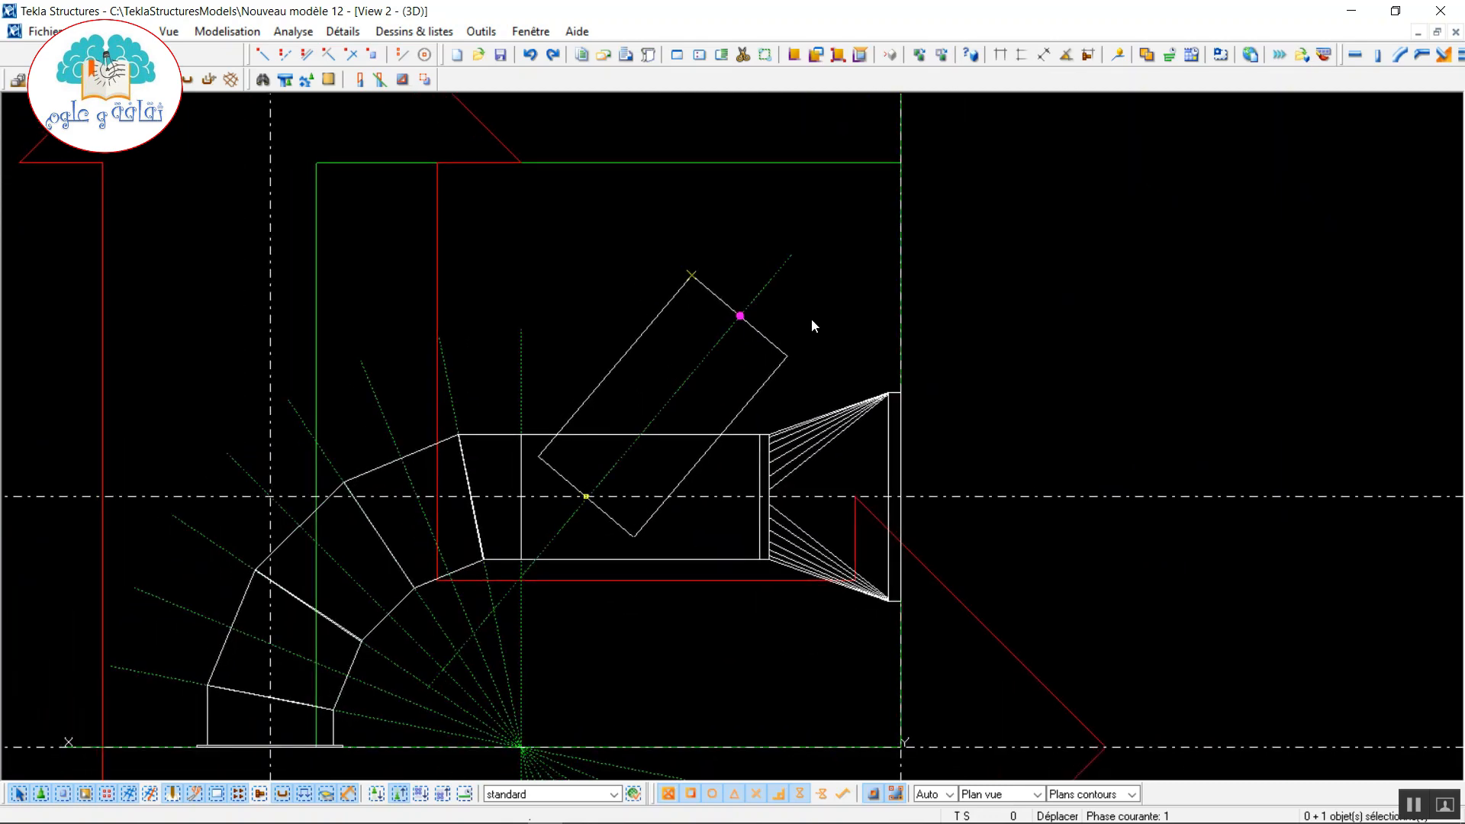
{"action": "middle_click_drag", "start_coordinate": [665, 342], "coordinate": [798, 319]}
{"action": "scroll", "coordinate": [953, 289], "scroll_direction": "up", "scroll_amount": 1}
{"action": "left_click", "coordinate": [959, 289]}
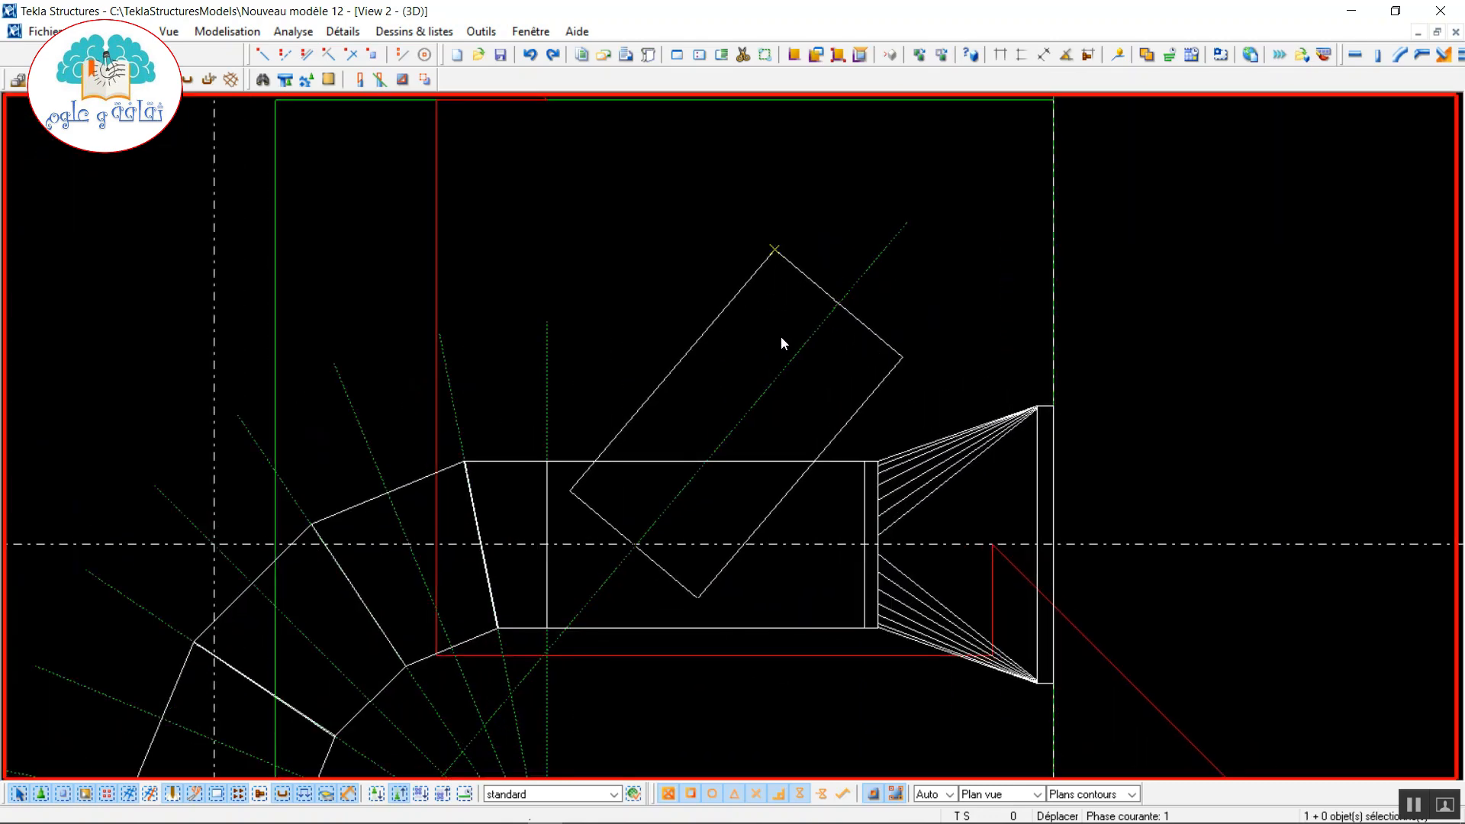
- Change the branch pipe's profile to D150, copying its original profile designation before replacing it
{"action": "left_click", "coordinate": [735, 296]}
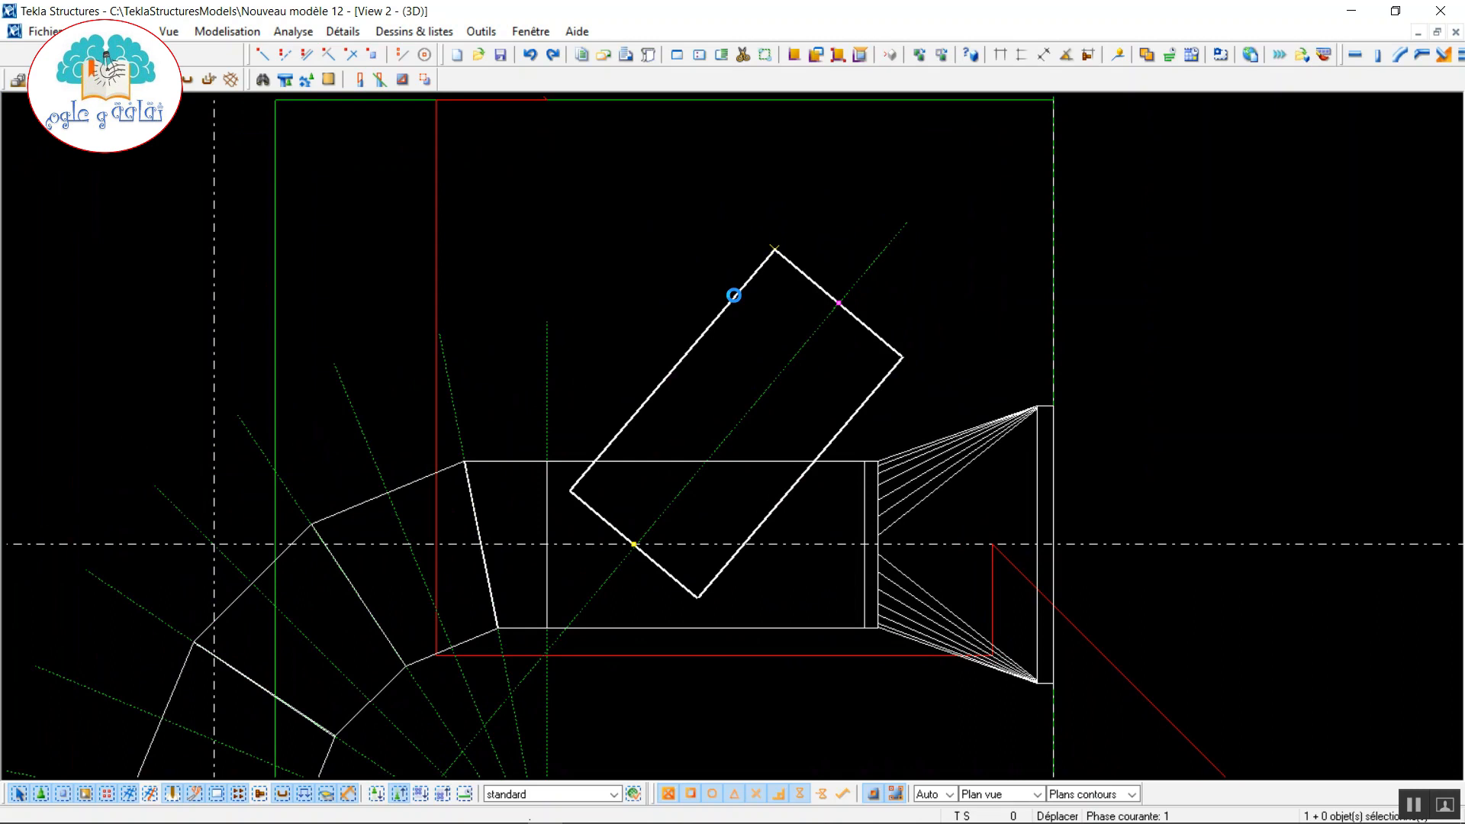
{"action": "double_click", "coordinate": [663, 311]}
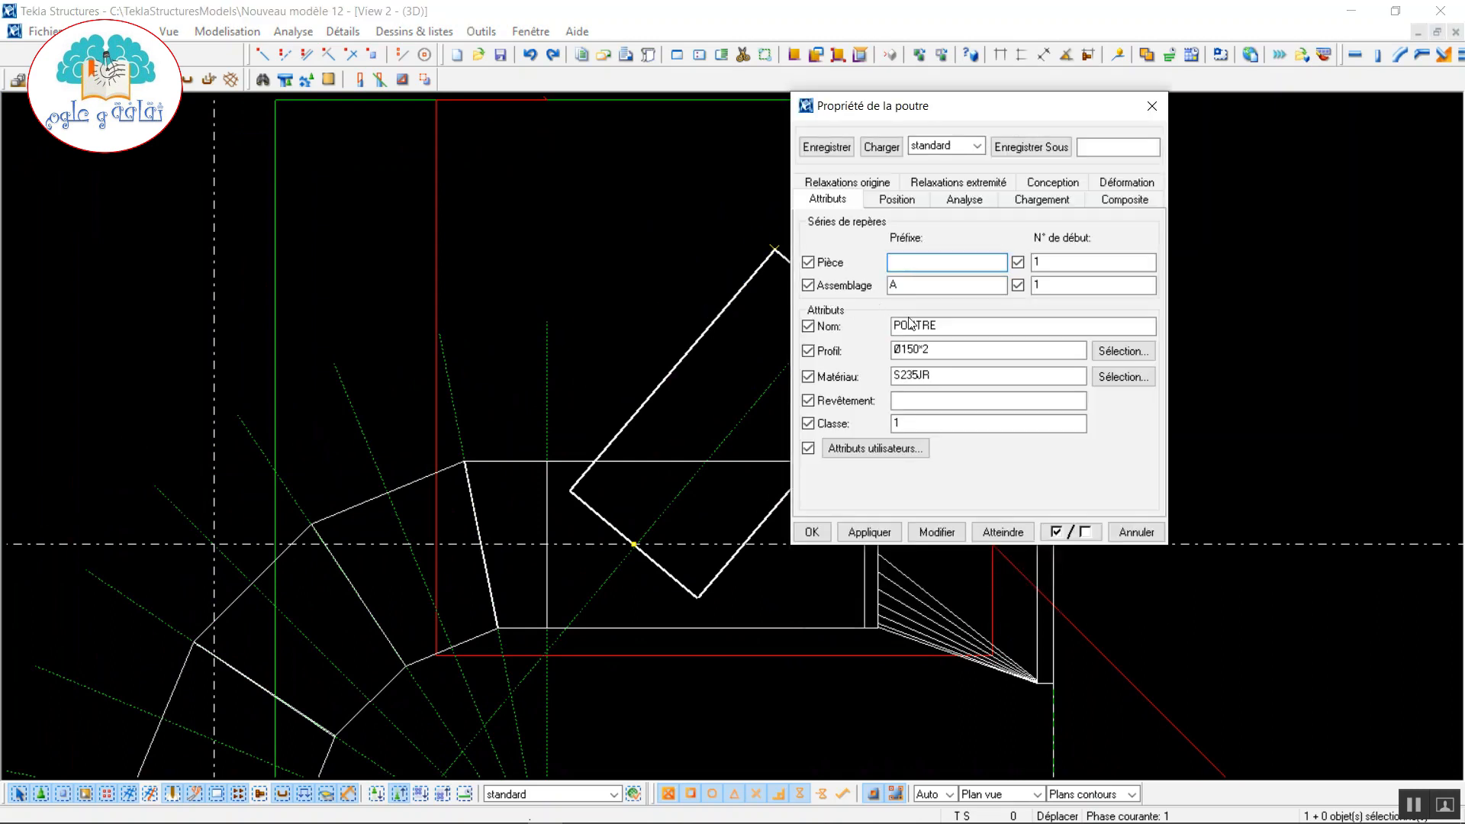
{"action": "double_click", "coordinate": [893, 351]}
{"action": "right_click", "coordinate": [906, 357]}
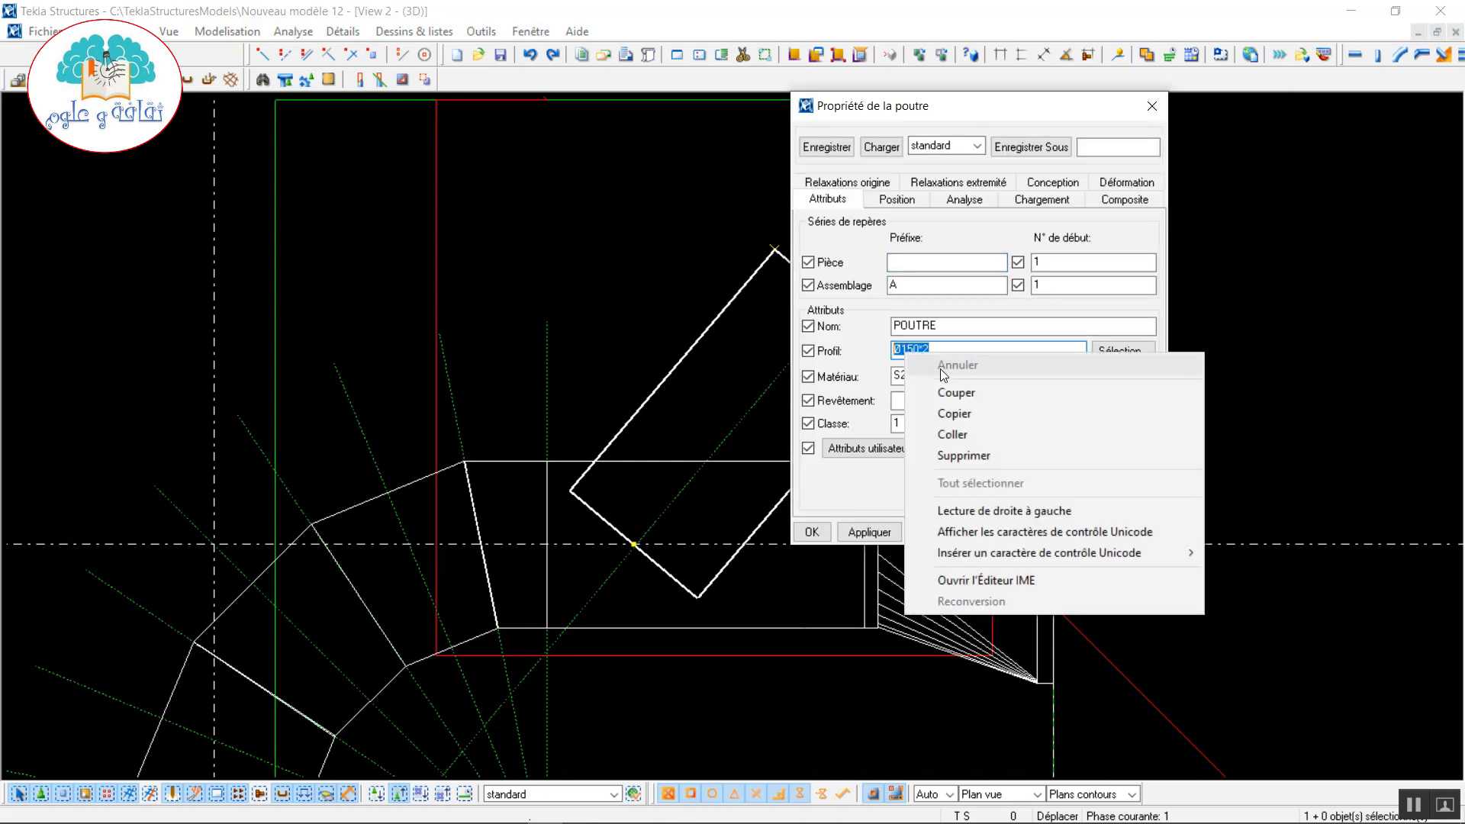
{"action": "left_click", "coordinate": [961, 410]}
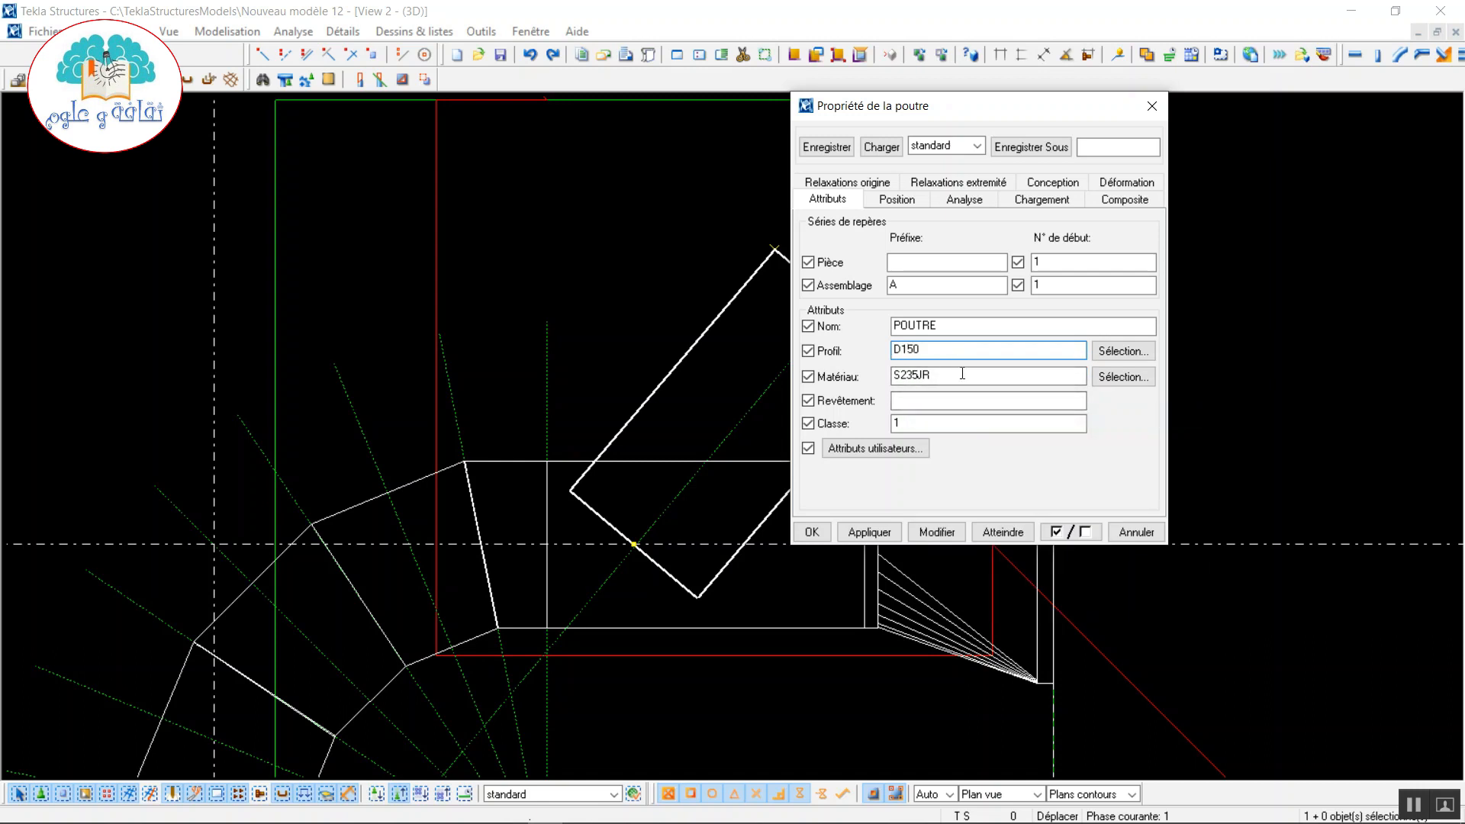
{"action": "left_click", "coordinate": [885, 536]}
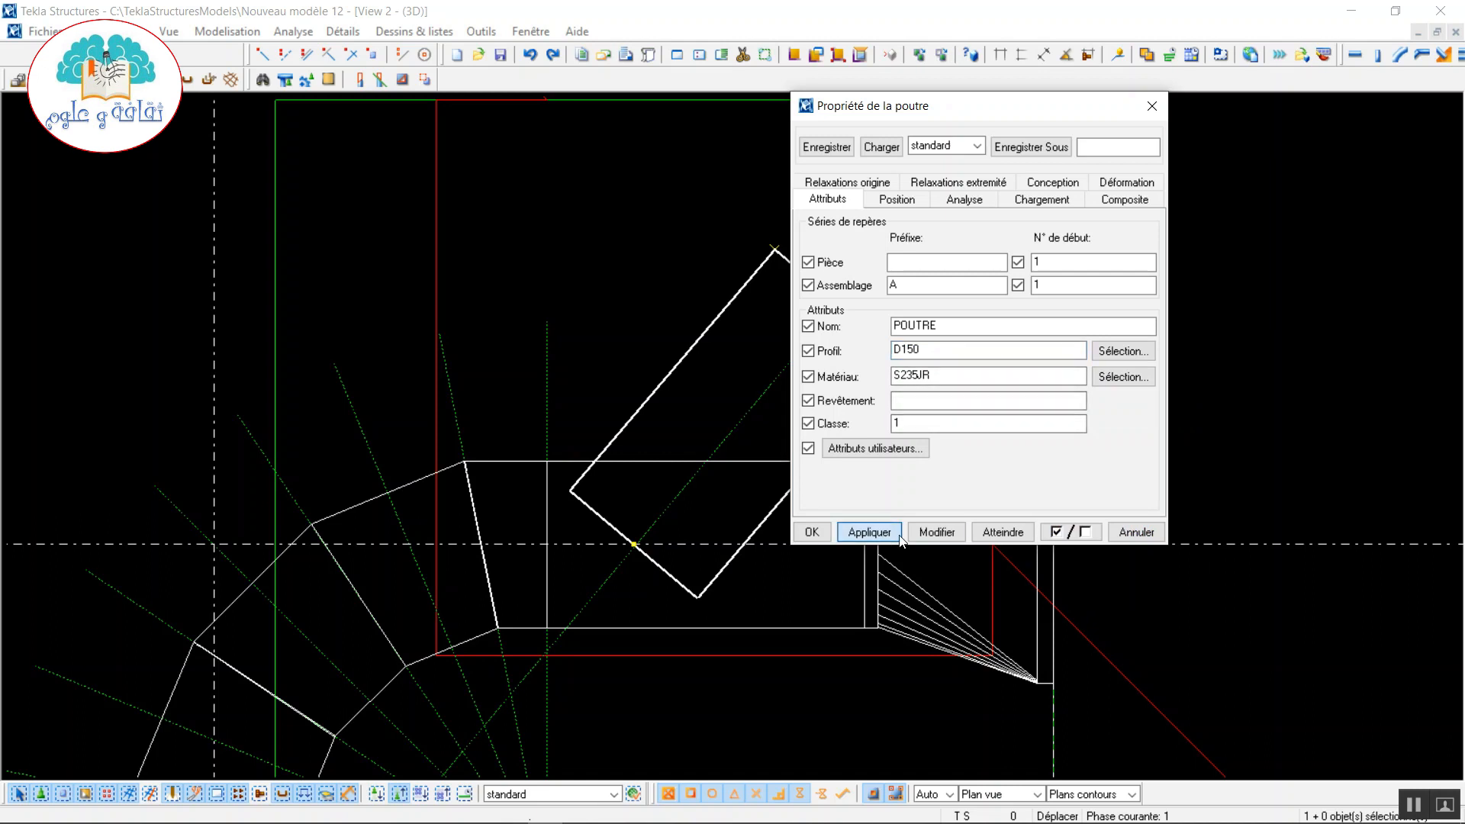
{"action": "left_click", "coordinate": [937, 531]}
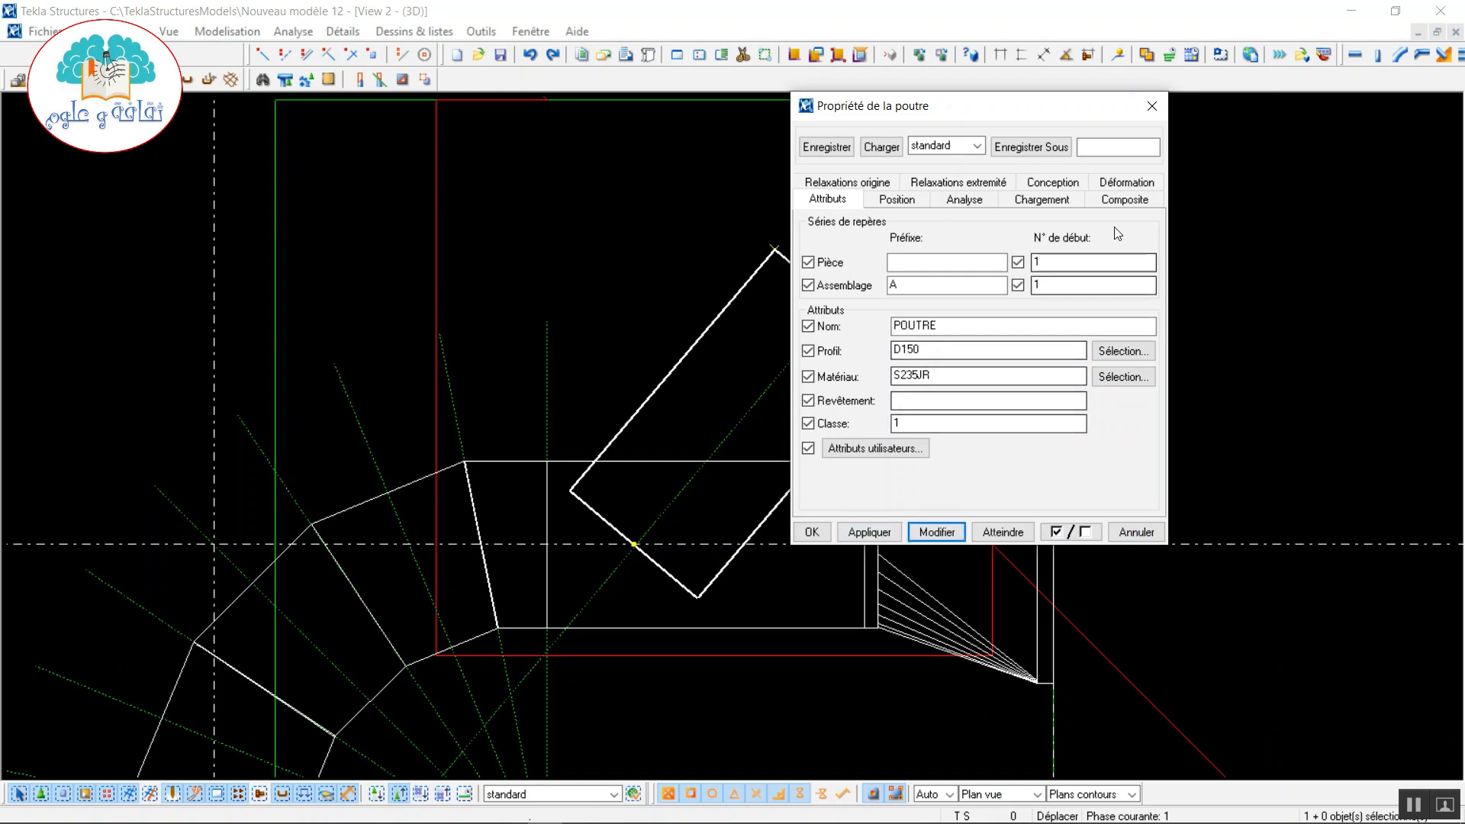
{"action": "left_click", "coordinate": [1120, 169]}
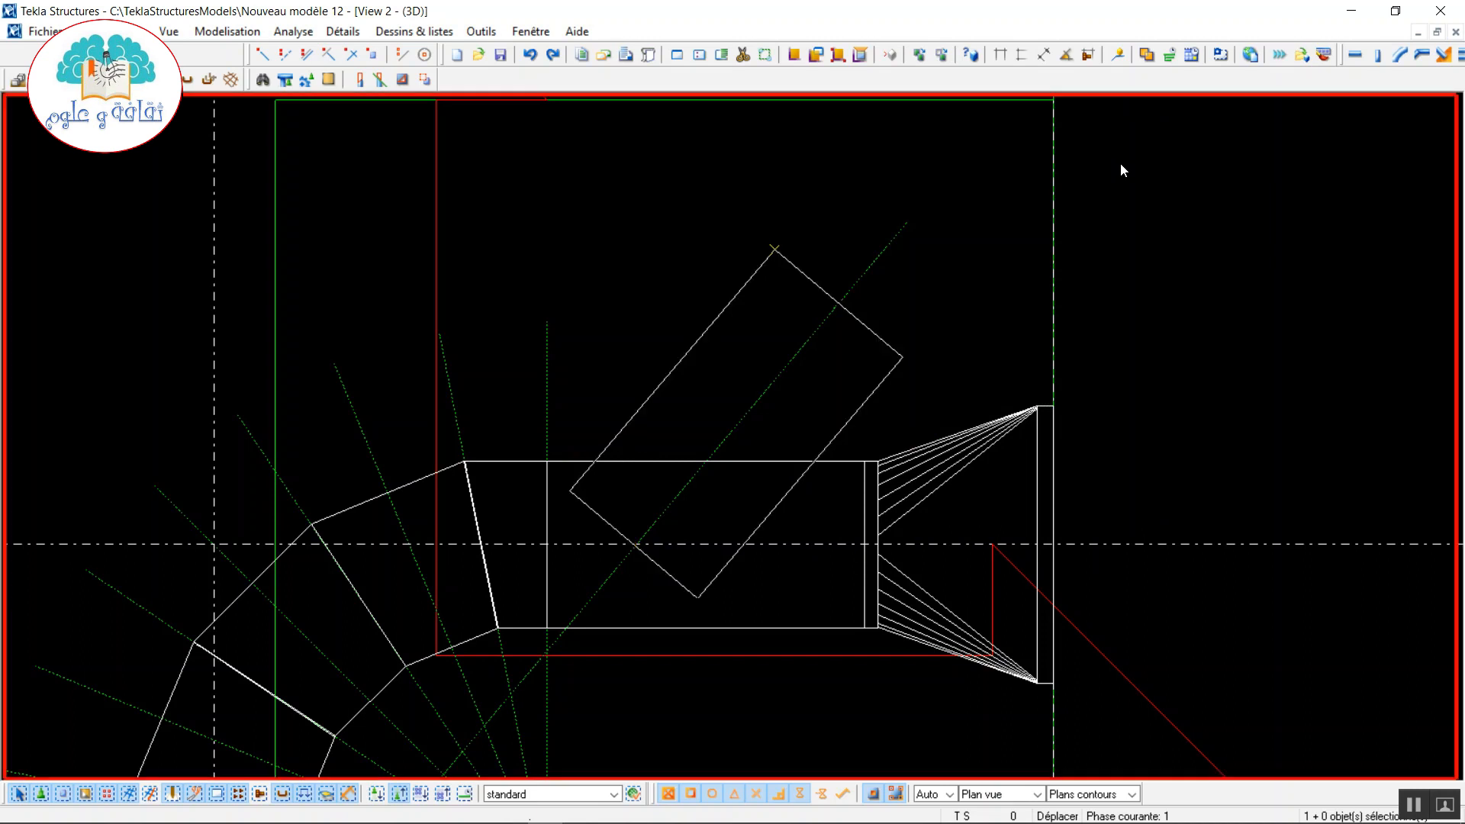
- Cut the straight pipe with the solid branch pipe as the cutting part, and end the part cut command
{"action": "left_click", "coordinate": [425, 79]}
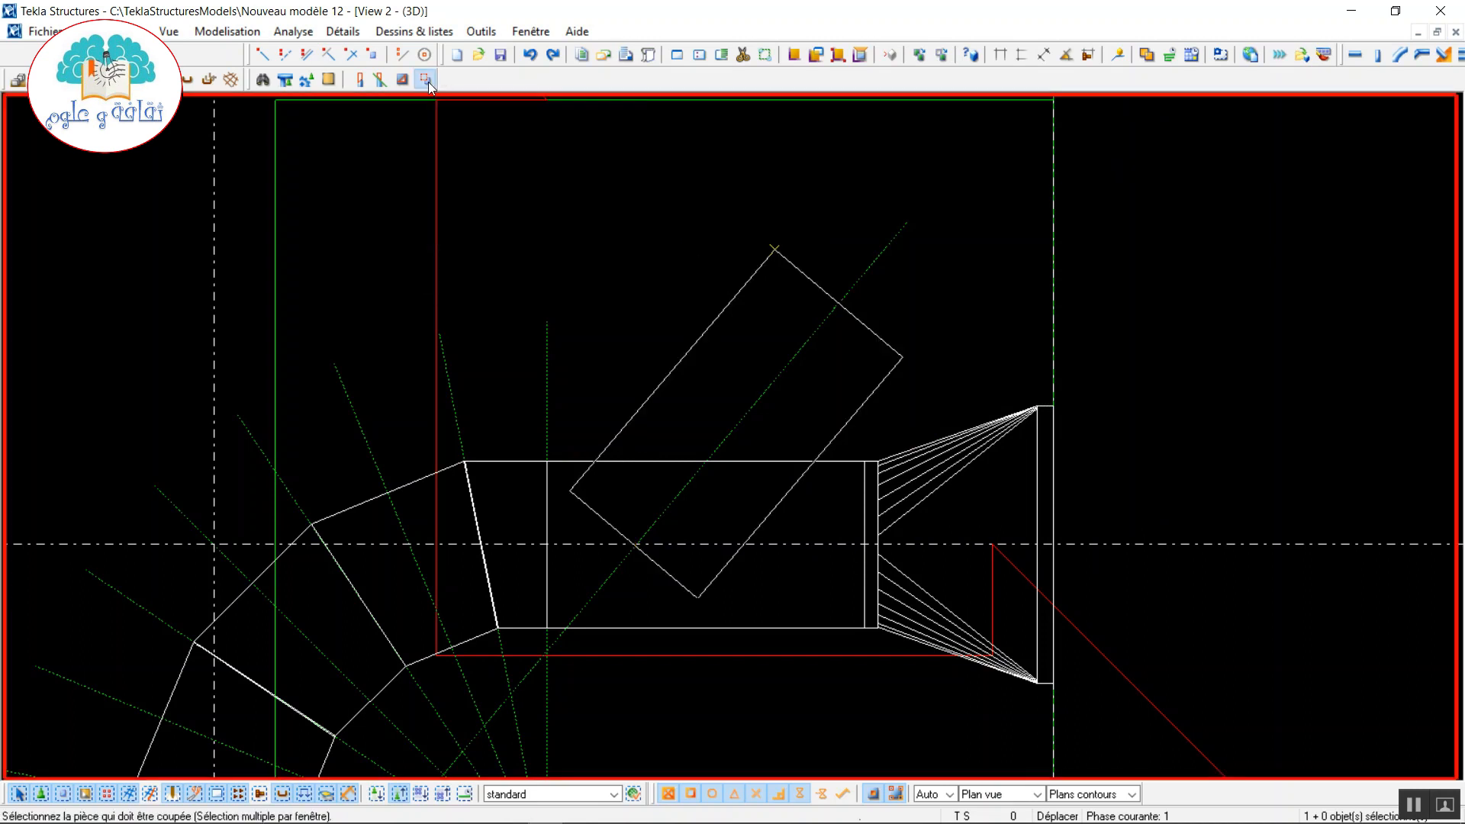
{"action": "left_click", "coordinate": [837, 458]}
{"action": "left_click", "coordinate": [852, 422]}
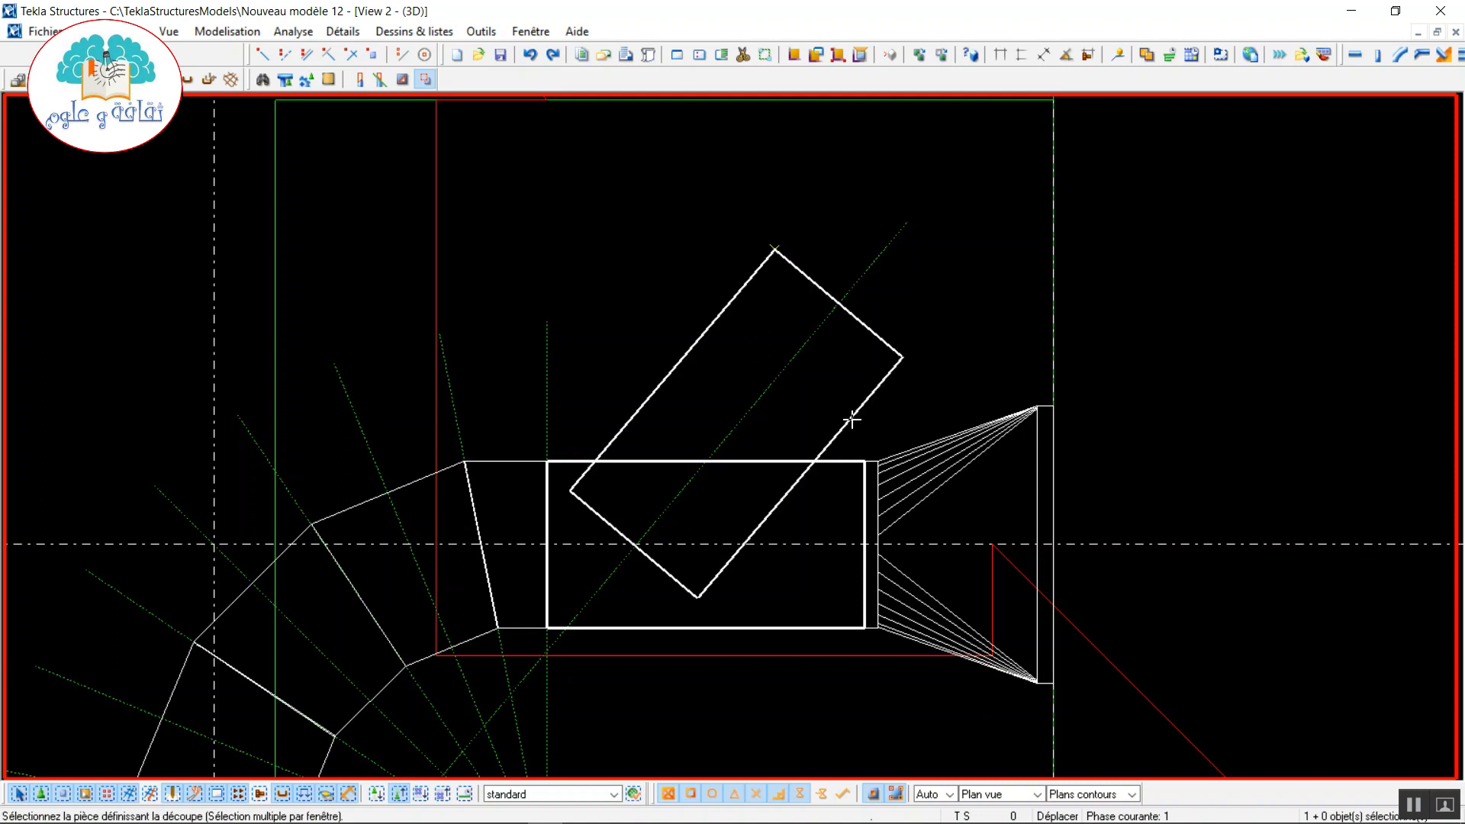
{"action": "right_click", "coordinate": [642, 254]}
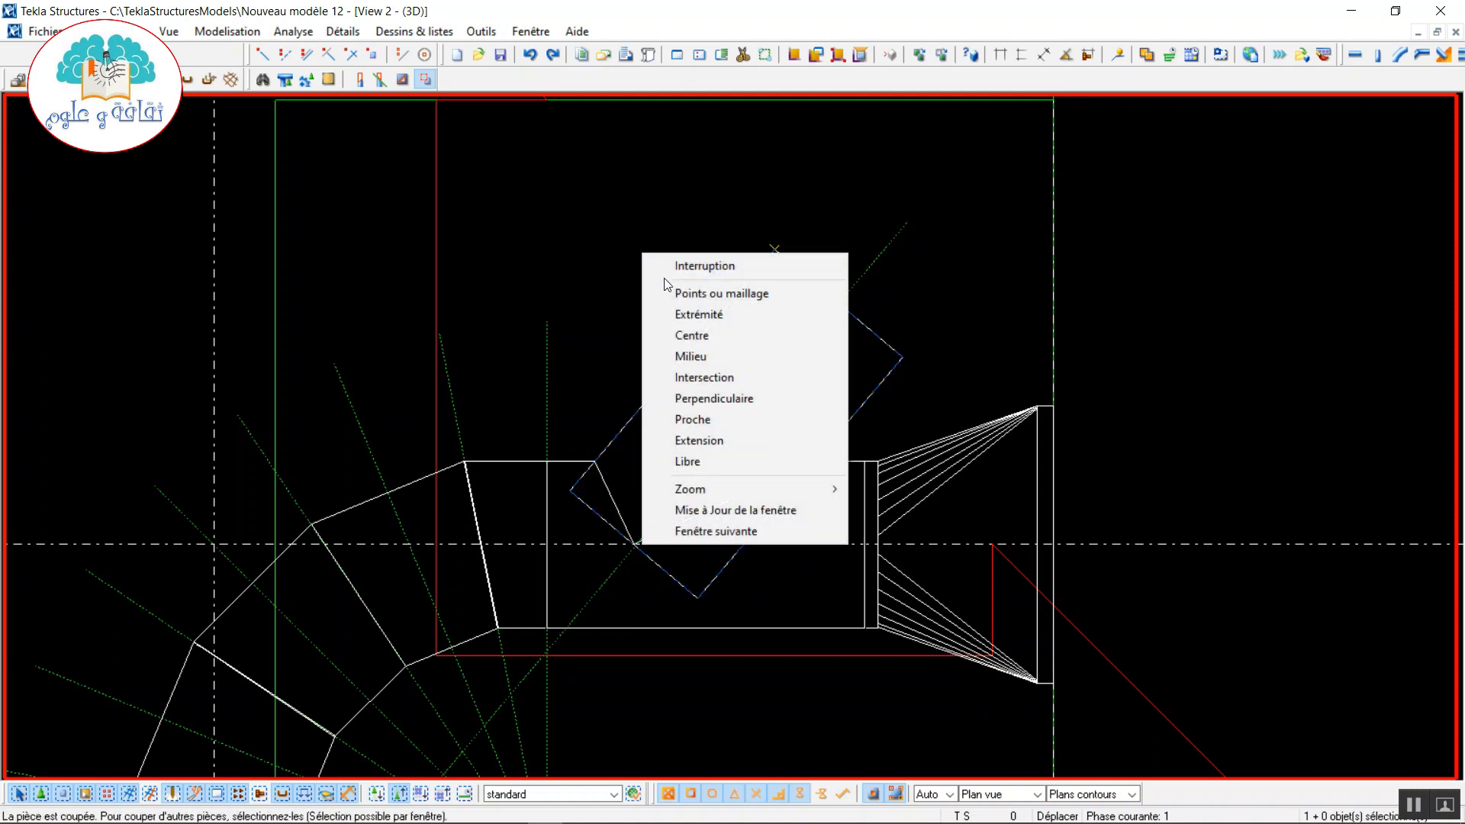
{"action": "left_click", "coordinate": [670, 267]}
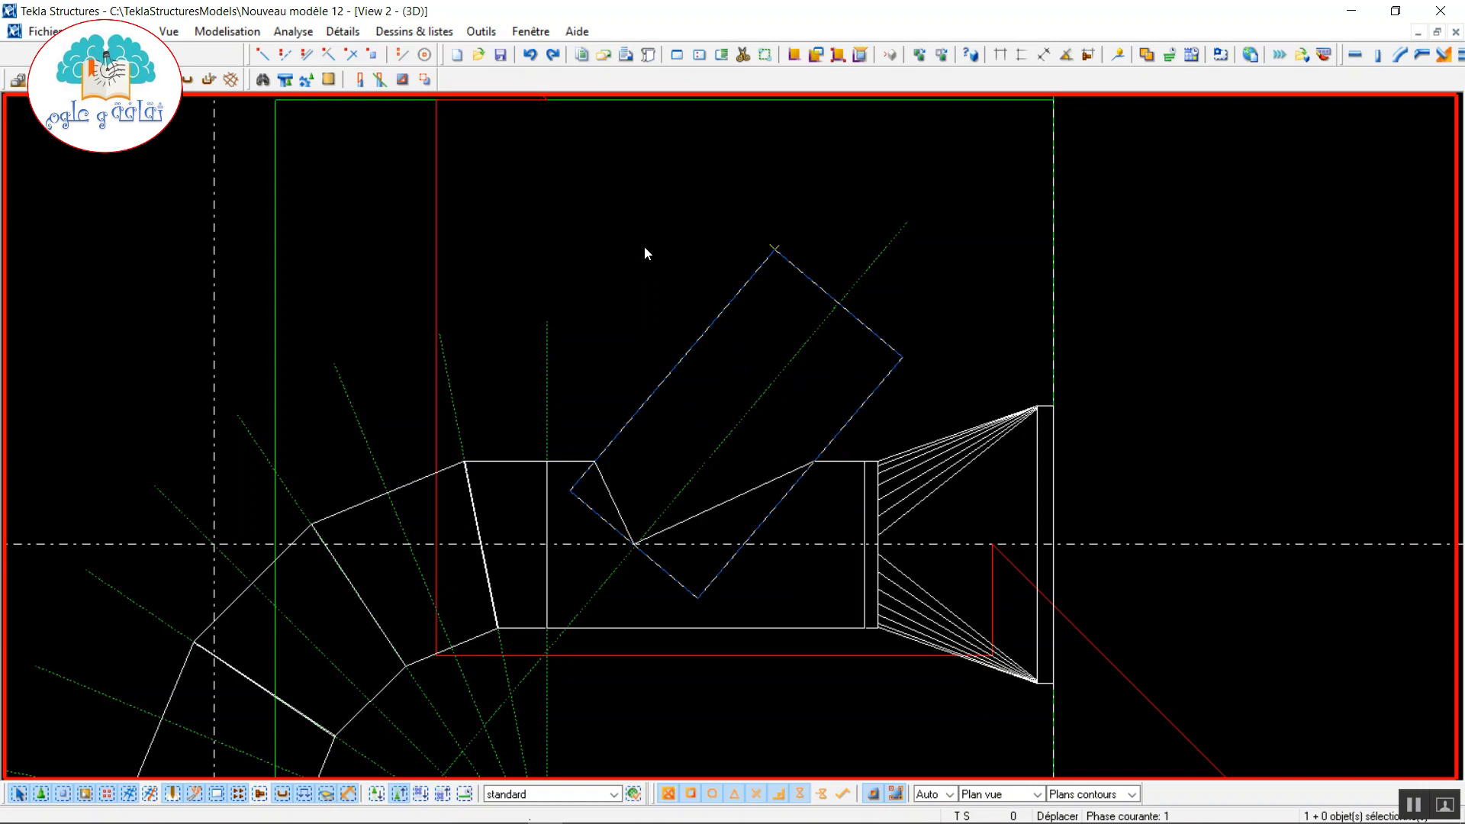
- Inspect the cut junction between the branch and straight pipes in the 3D view, and redraw that view
{"action": "key", "text": "ctrl+Tab"}
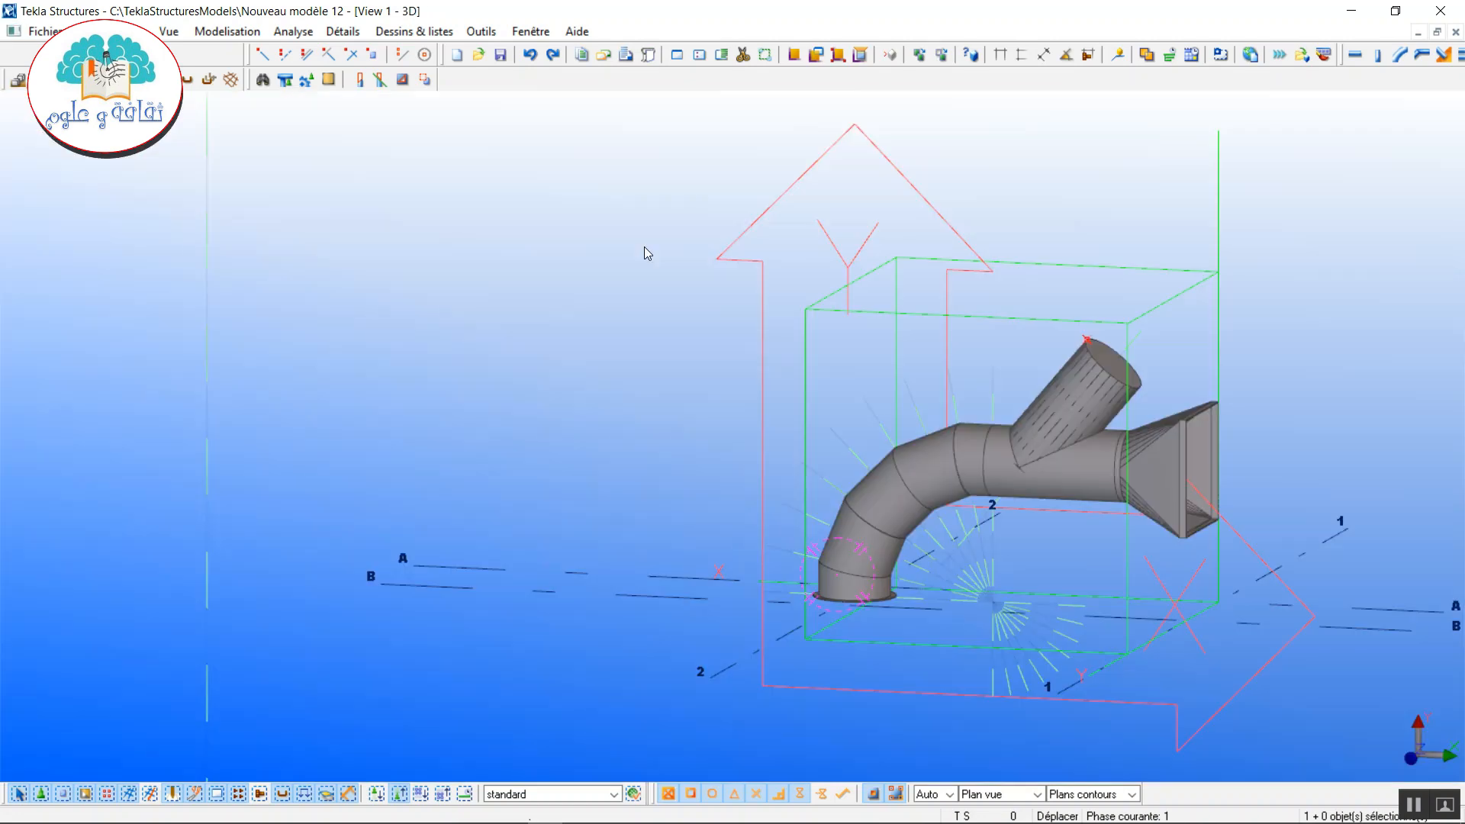
{"action": "left_click", "coordinate": [1102, 381]}
{"action": "scroll", "coordinate": [808, 420], "scroll_direction": "up", "scroll_amount": 6}
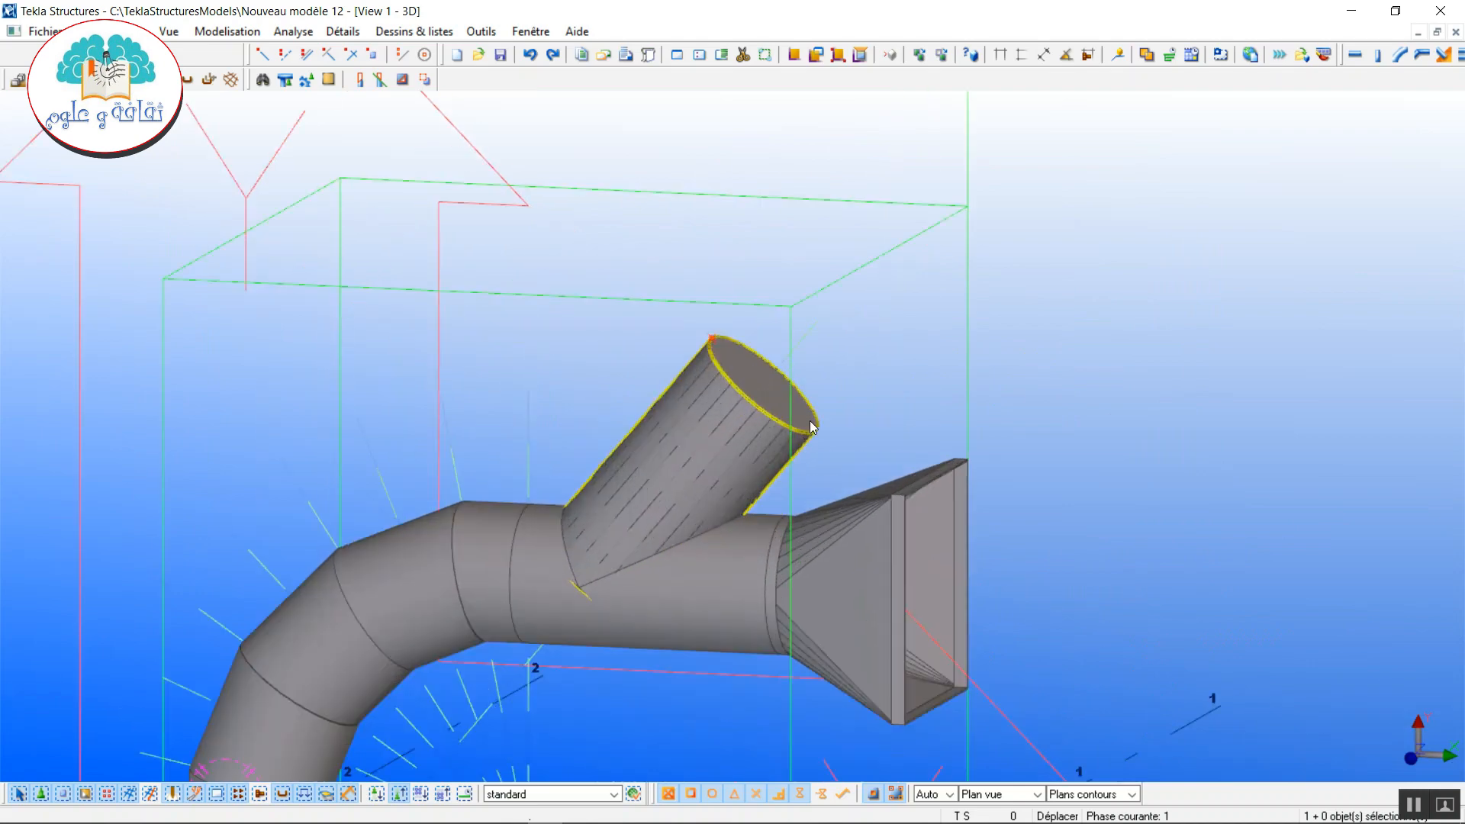
{"action": "scroll", "coordinate": [793, 420], "scroll_direction": "up", "scroll_amount": 2}
{"action": "left_click", "coordinate": [877, 381]}
{"action": "right_click", "coordinate": [900, 296]}
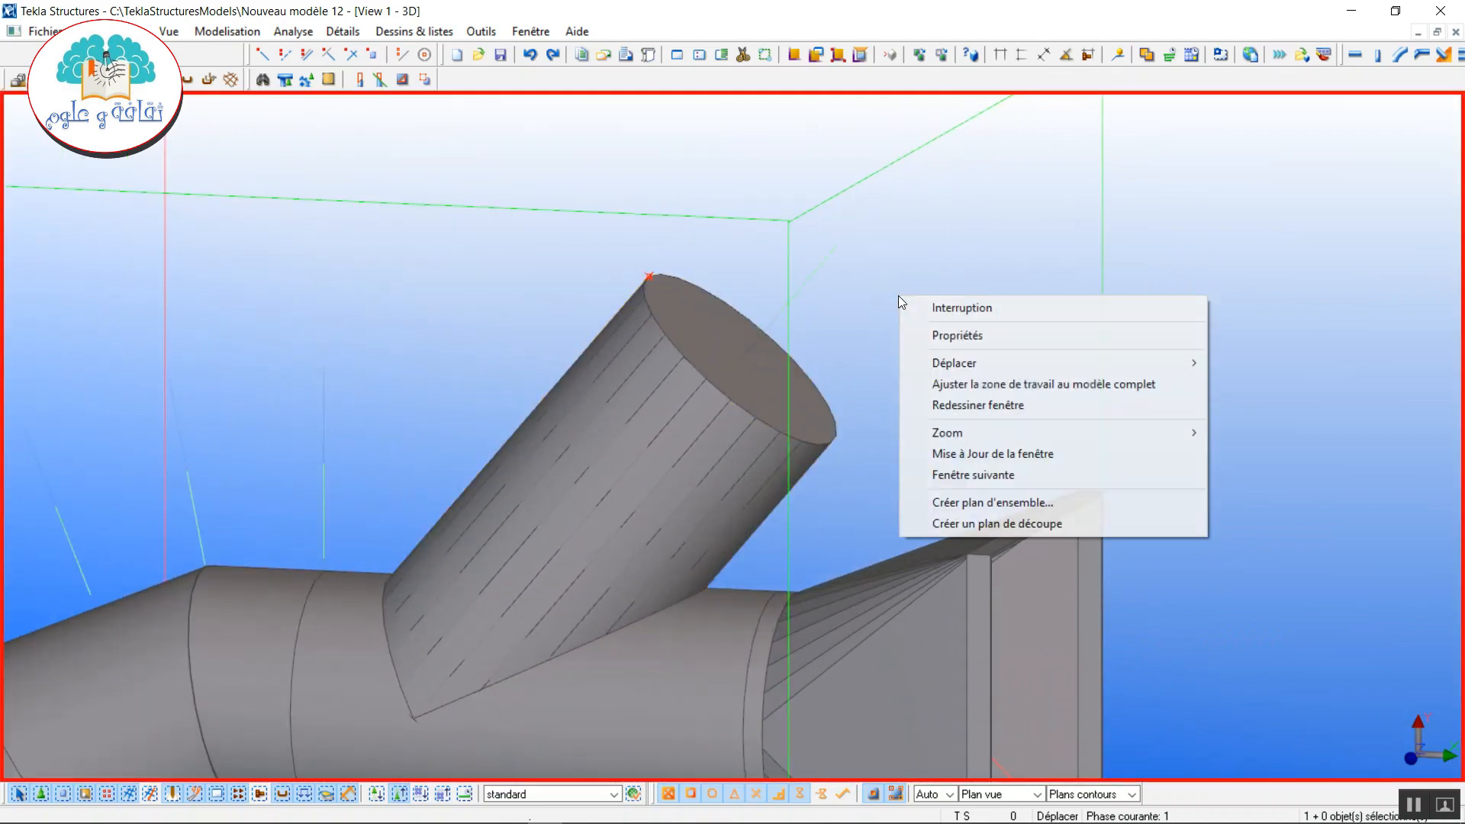
{"action": "left_click", "coordinate": [965, 405]}
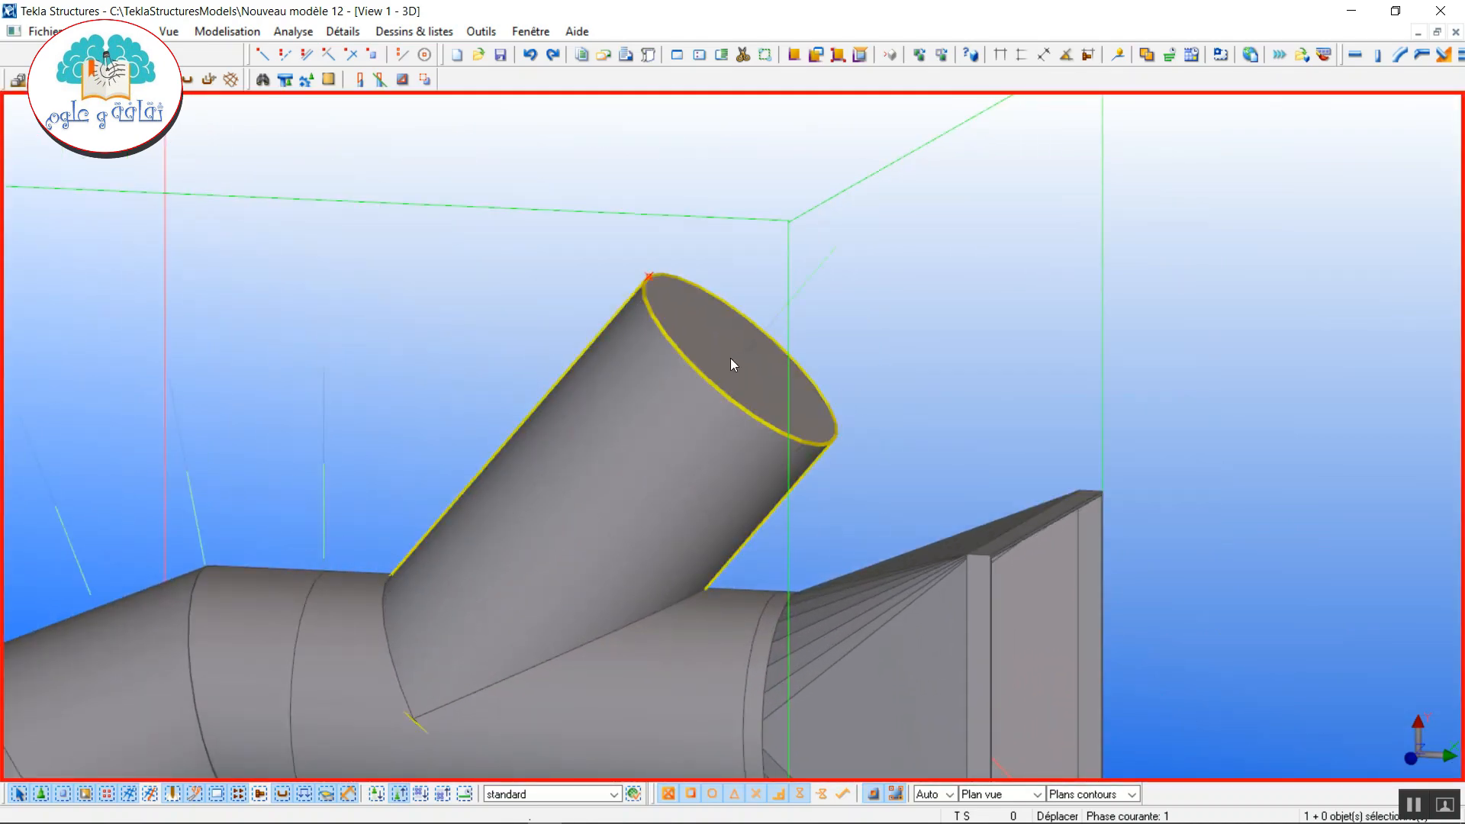
- Set the branch pipe's profile back to Ø150*2 by pasting the copied designation, and apply the modification
{"action": "left_click", "coordinate": [652, 403]}
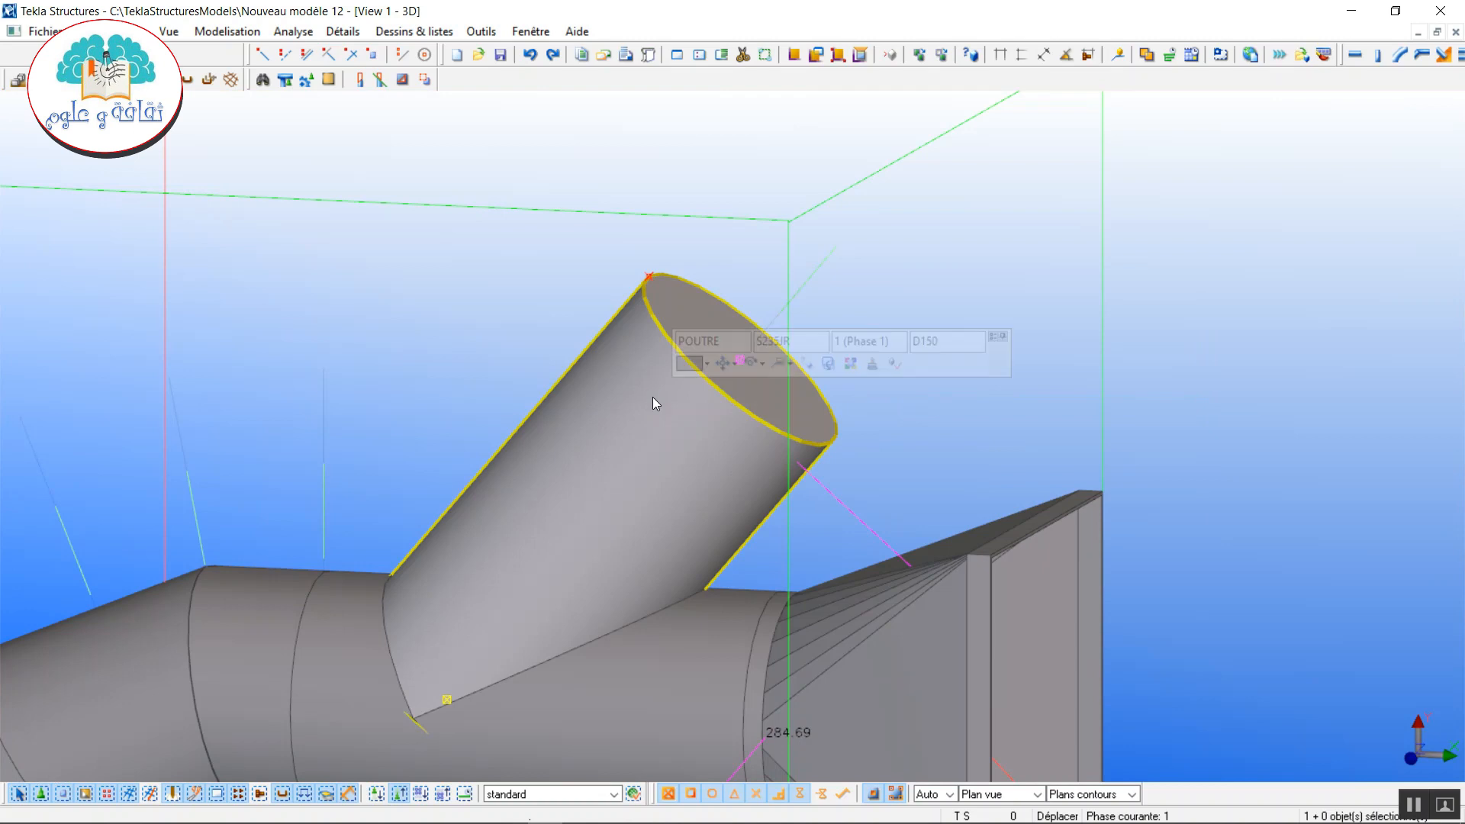
{"action": "double_click", "coordinate": [663, 407]}
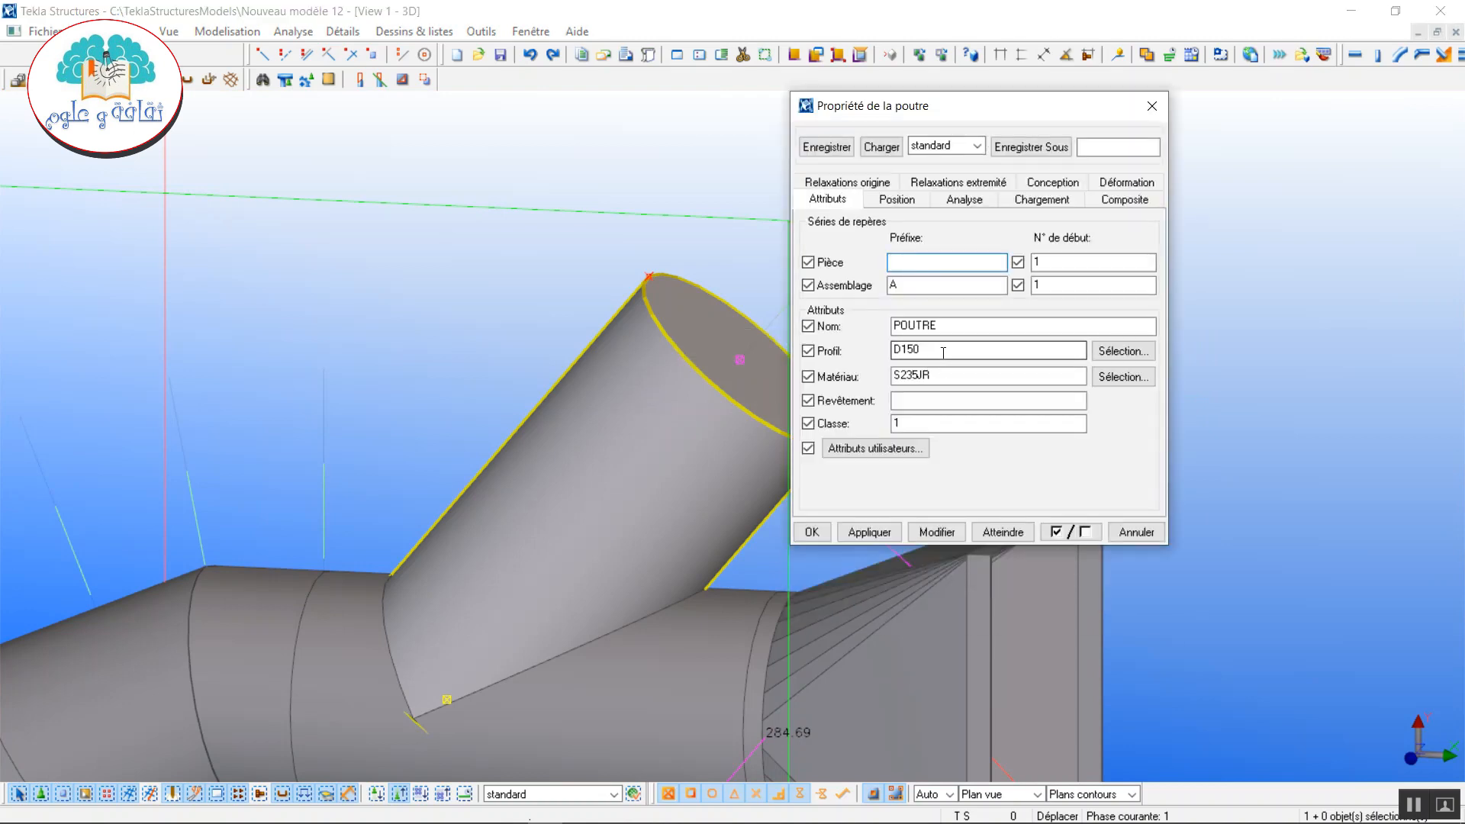
{"action": "left_click_drag", "start_coordinate": [925, 350], "coordinate": [906, 352]}
{"action": "right_click", "coordinate": [902, 352]}
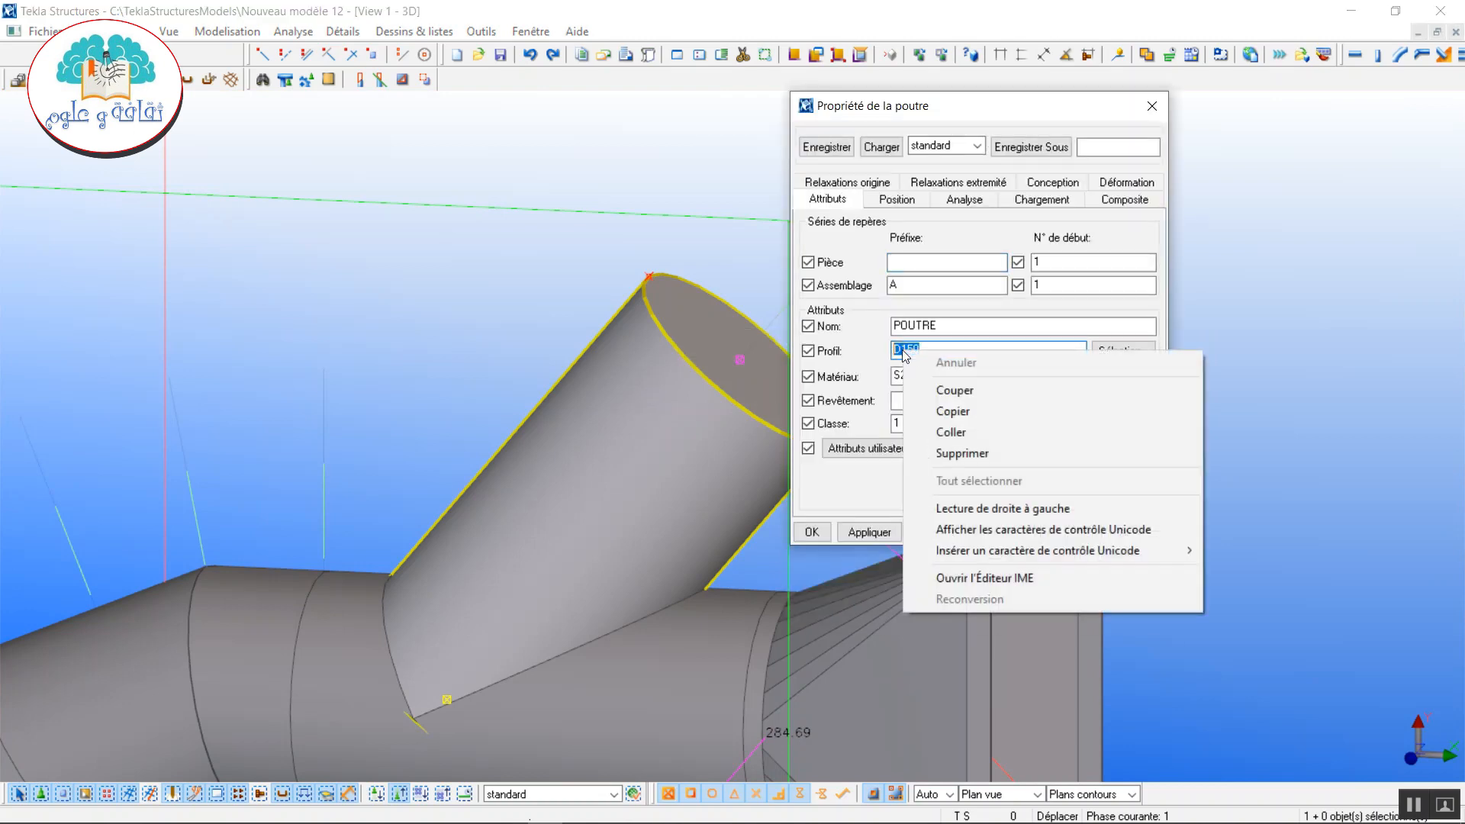
{"action": "left_click", "coordinate": [955, 432]}
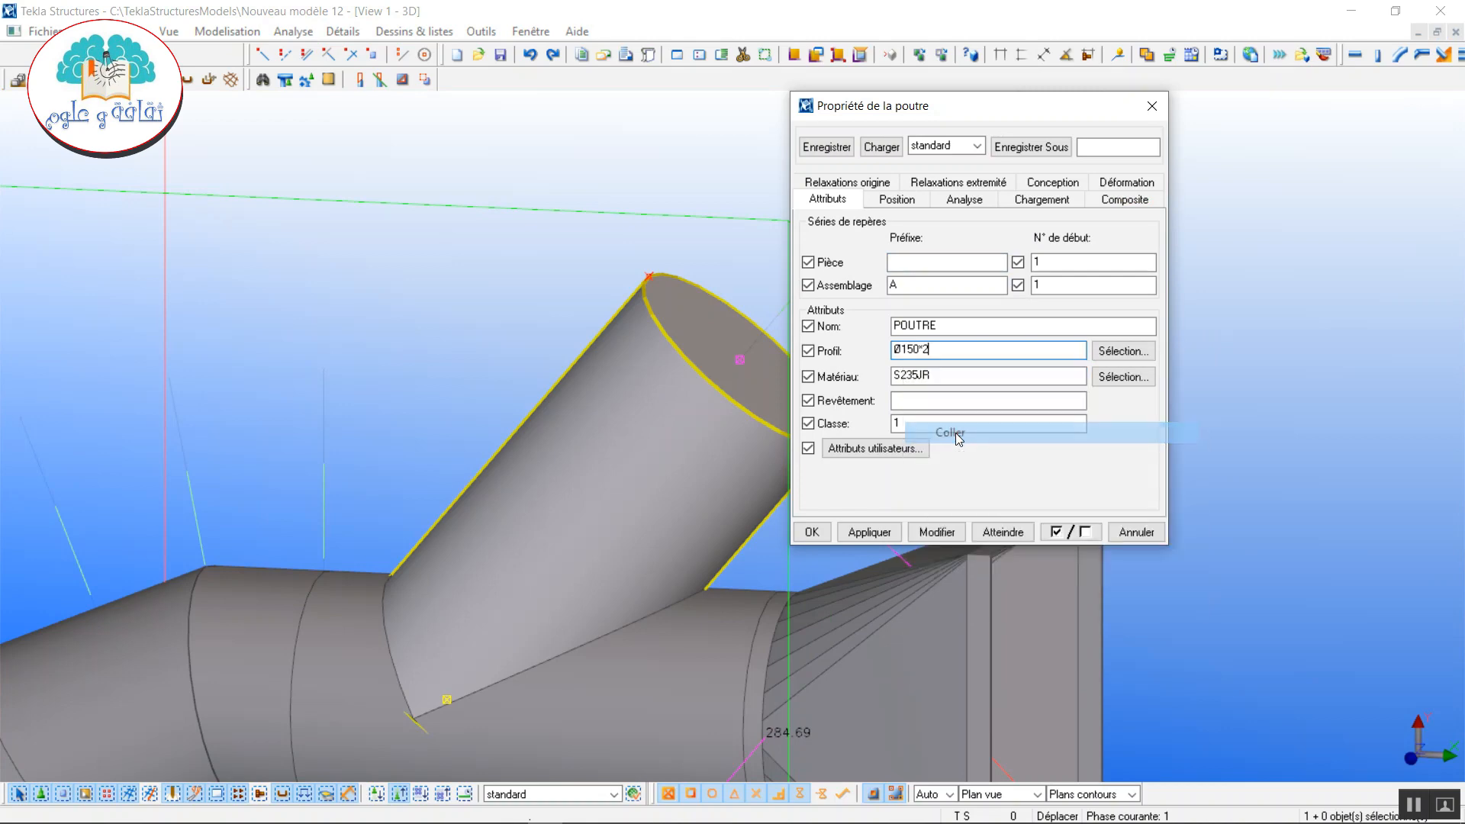
{"action": "left_click", "coordinate": [932, 533]}
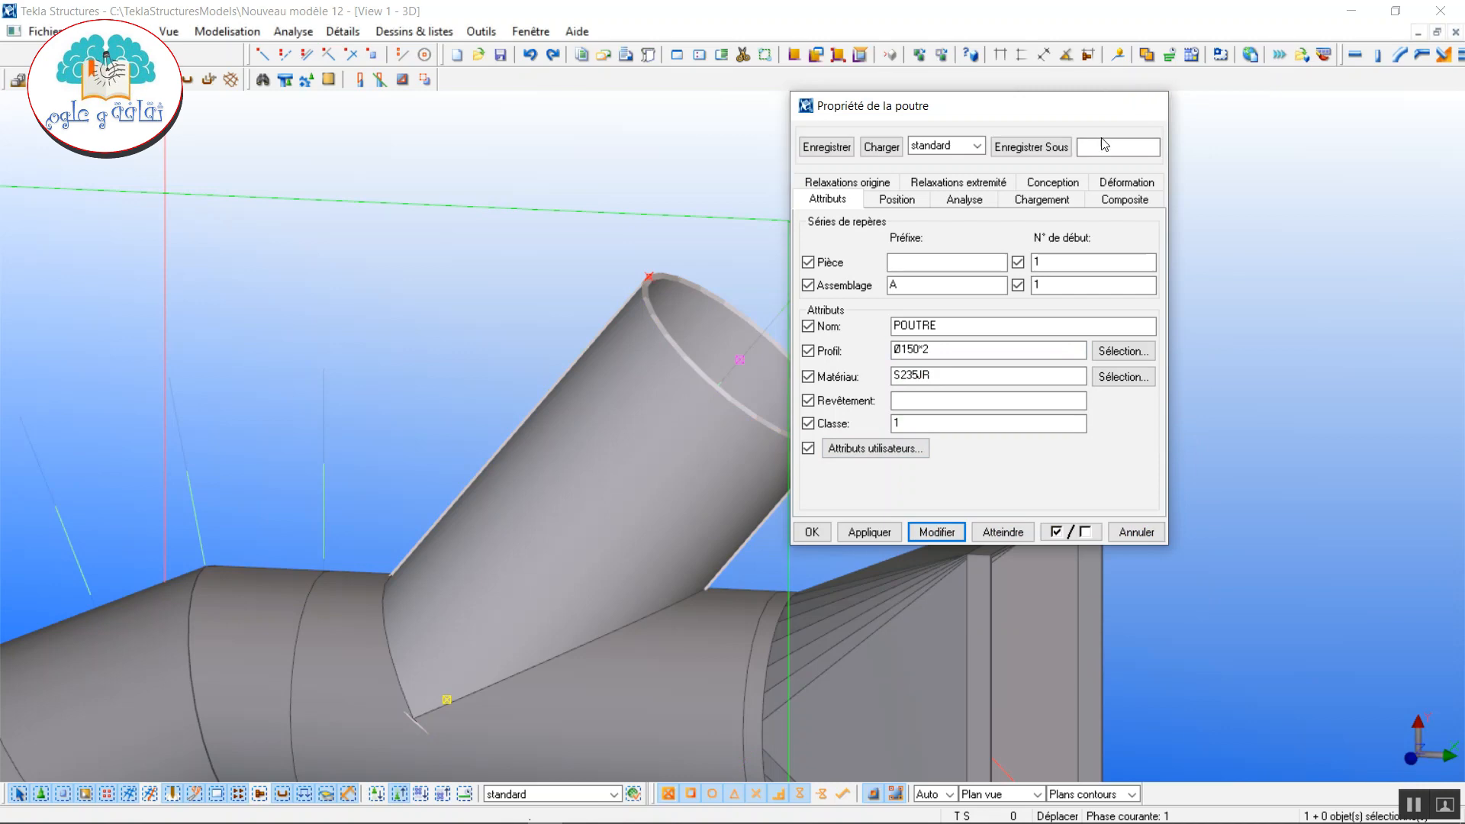
{"action": "left_click", "coordinate": [1151, 105]}
{"action": "right_click", "coordinate": [812, 163]}
{"action": "left_click", "coordinate": [839, 175]}
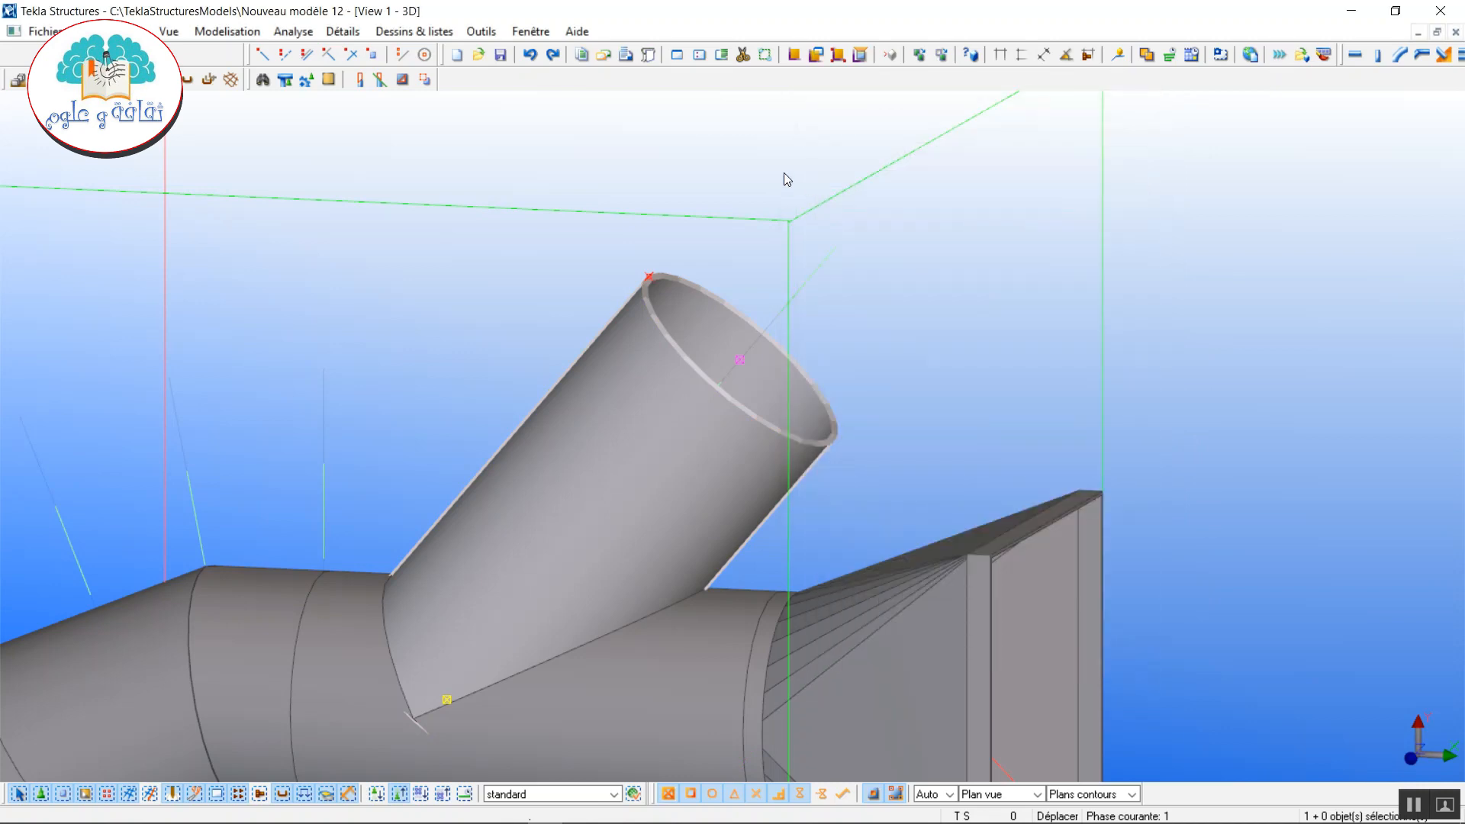
- Apply the Gueule de loup (23) component with the straight pipe as main part and the branch pipe as secondary, and redraw the view
{"action": "scroll", "coordinate": [744, 271], "scroll_direction": "down", "scroll_amount": 3}
{"action": "left_click", "coordinate": [263, 81]}
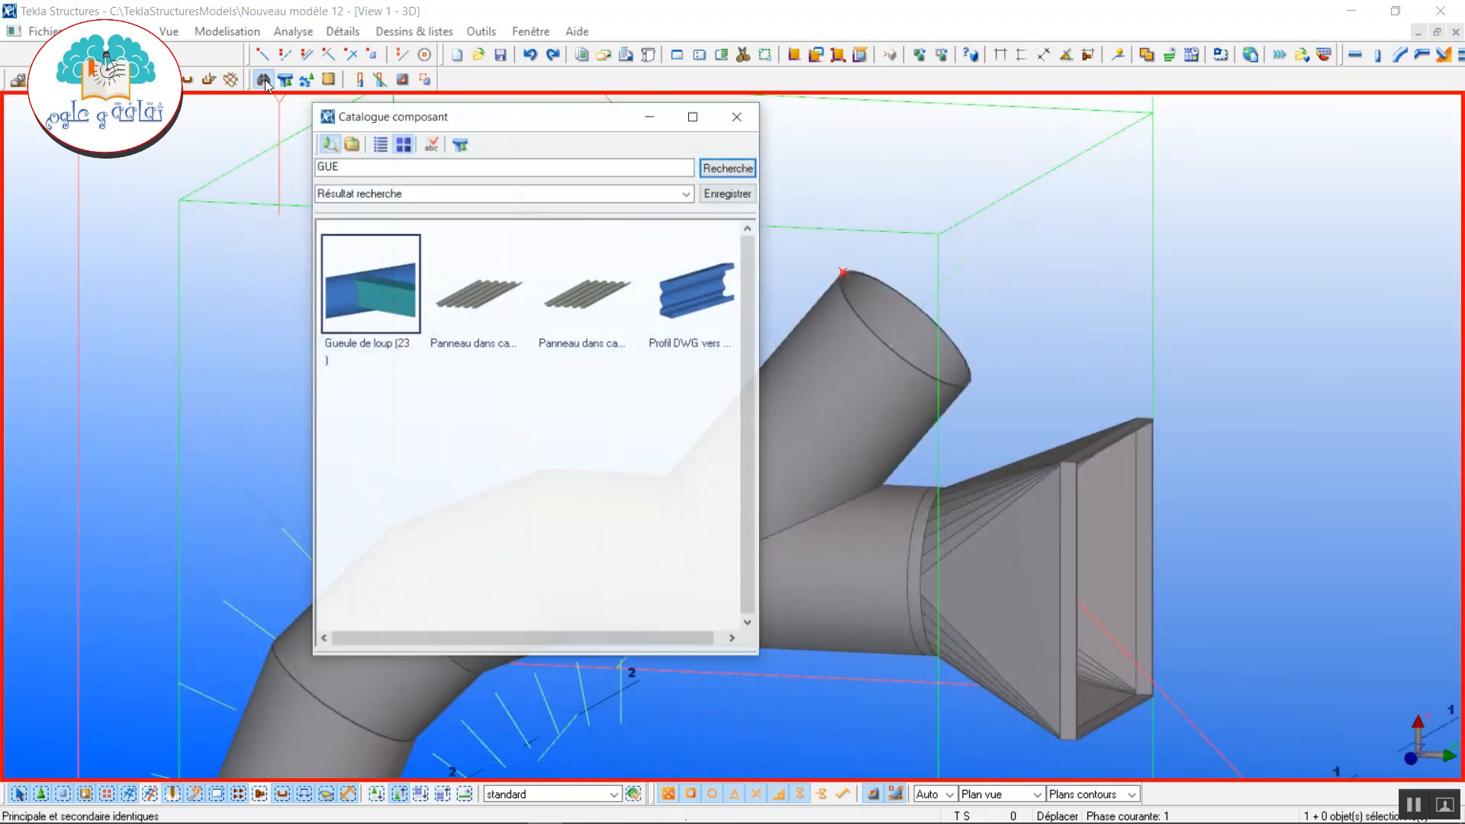
{"action": "double_click", "coordinate": [380, 260]}
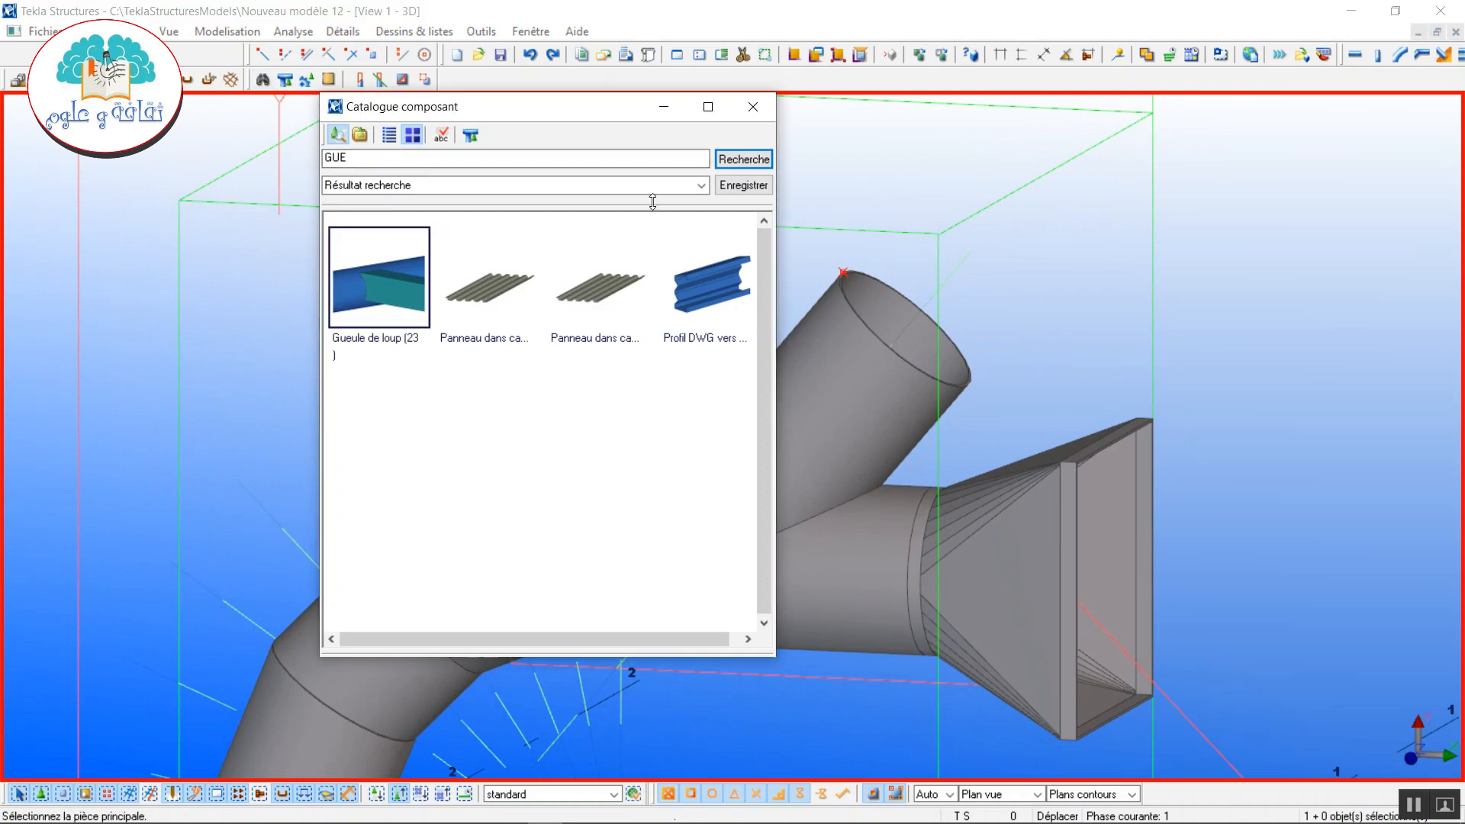
{"action": "left_click", "coordinate": [661, 106]}
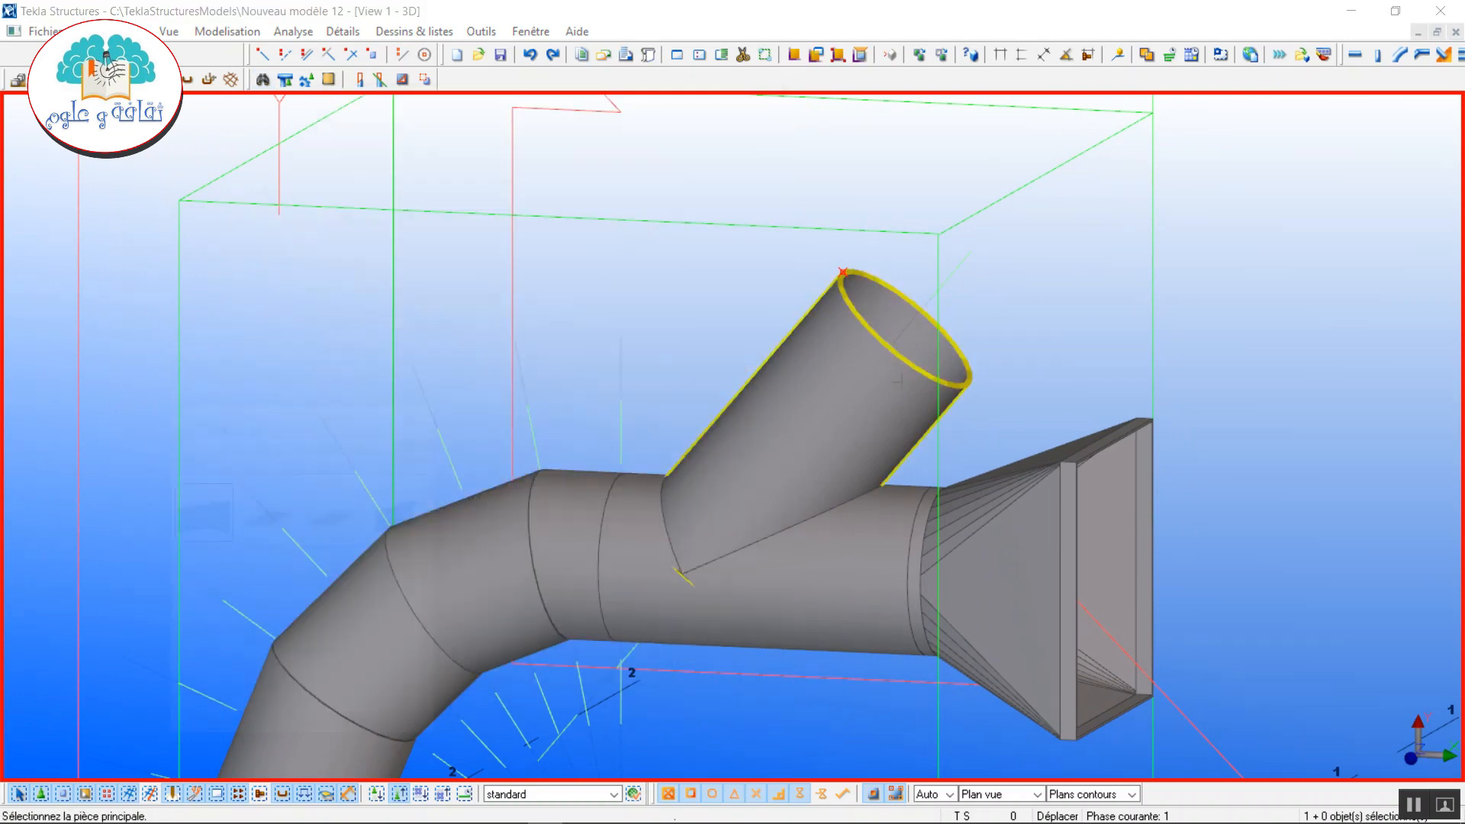
{"action": "left_click", "coordinate": [814, 584]}
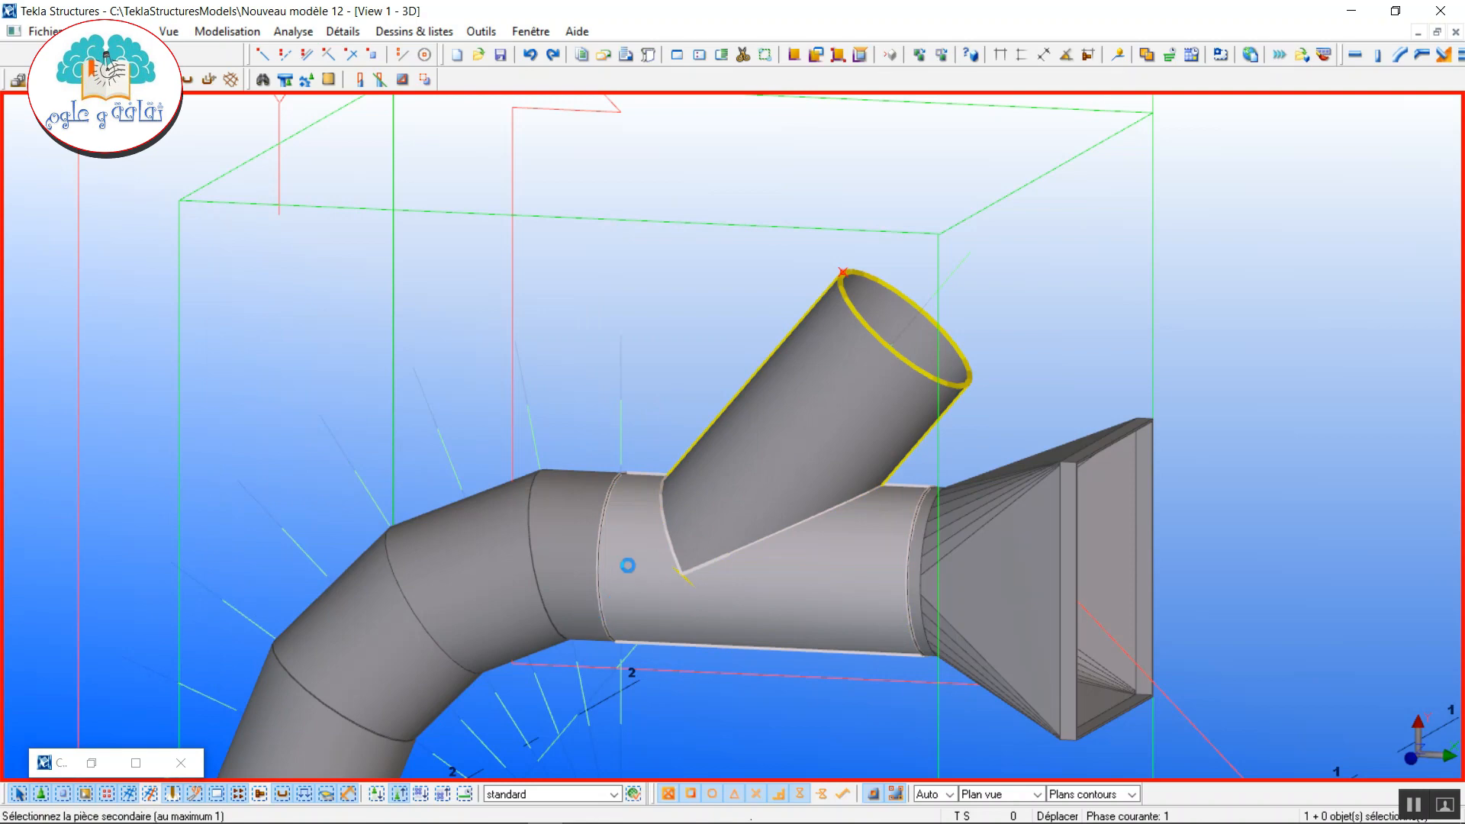
{"action": "left_click", "coordinate": [665, 547]}
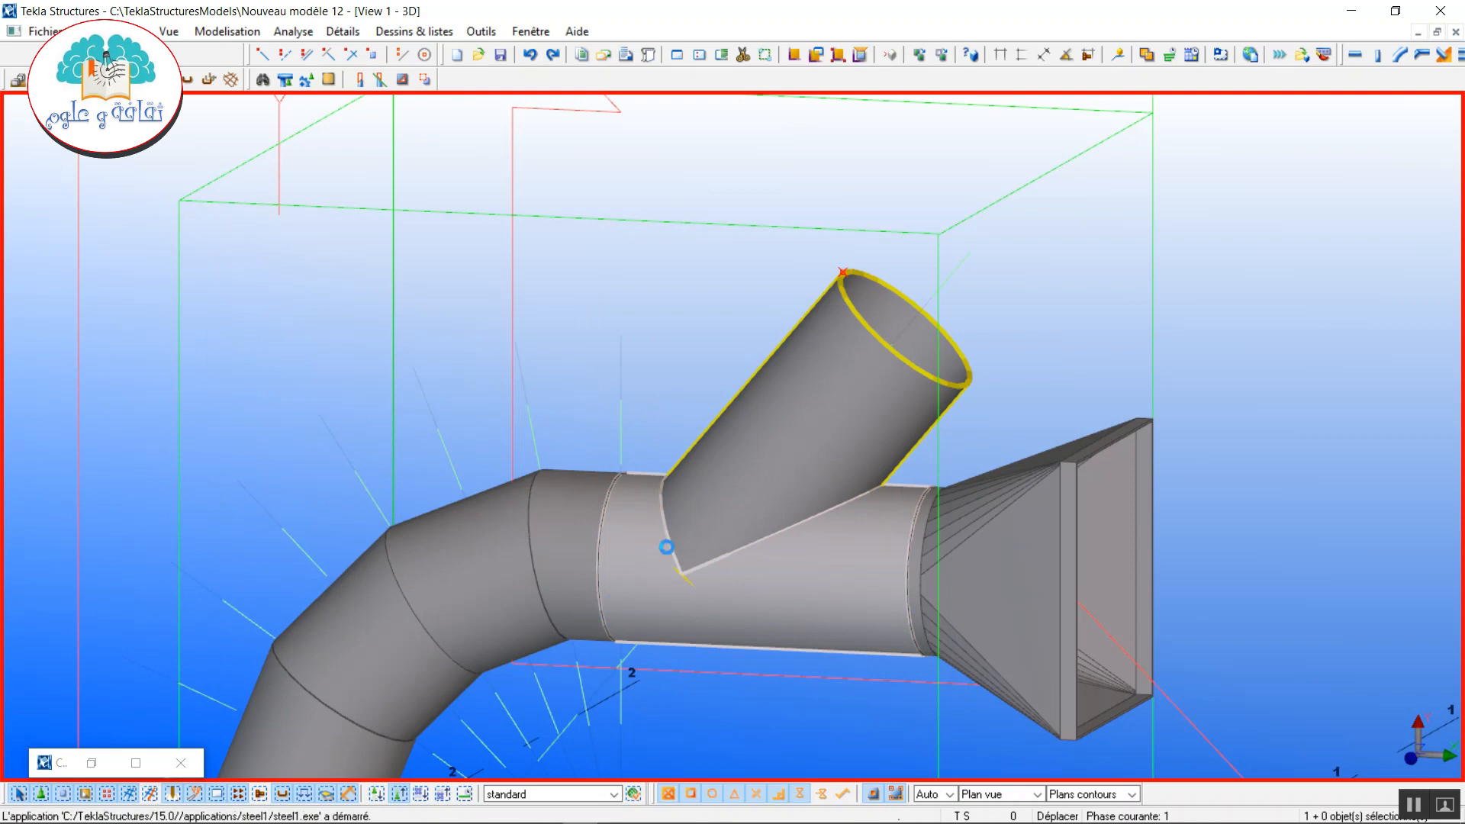
{"action": "right_click", "coordinate": [693, 276]}
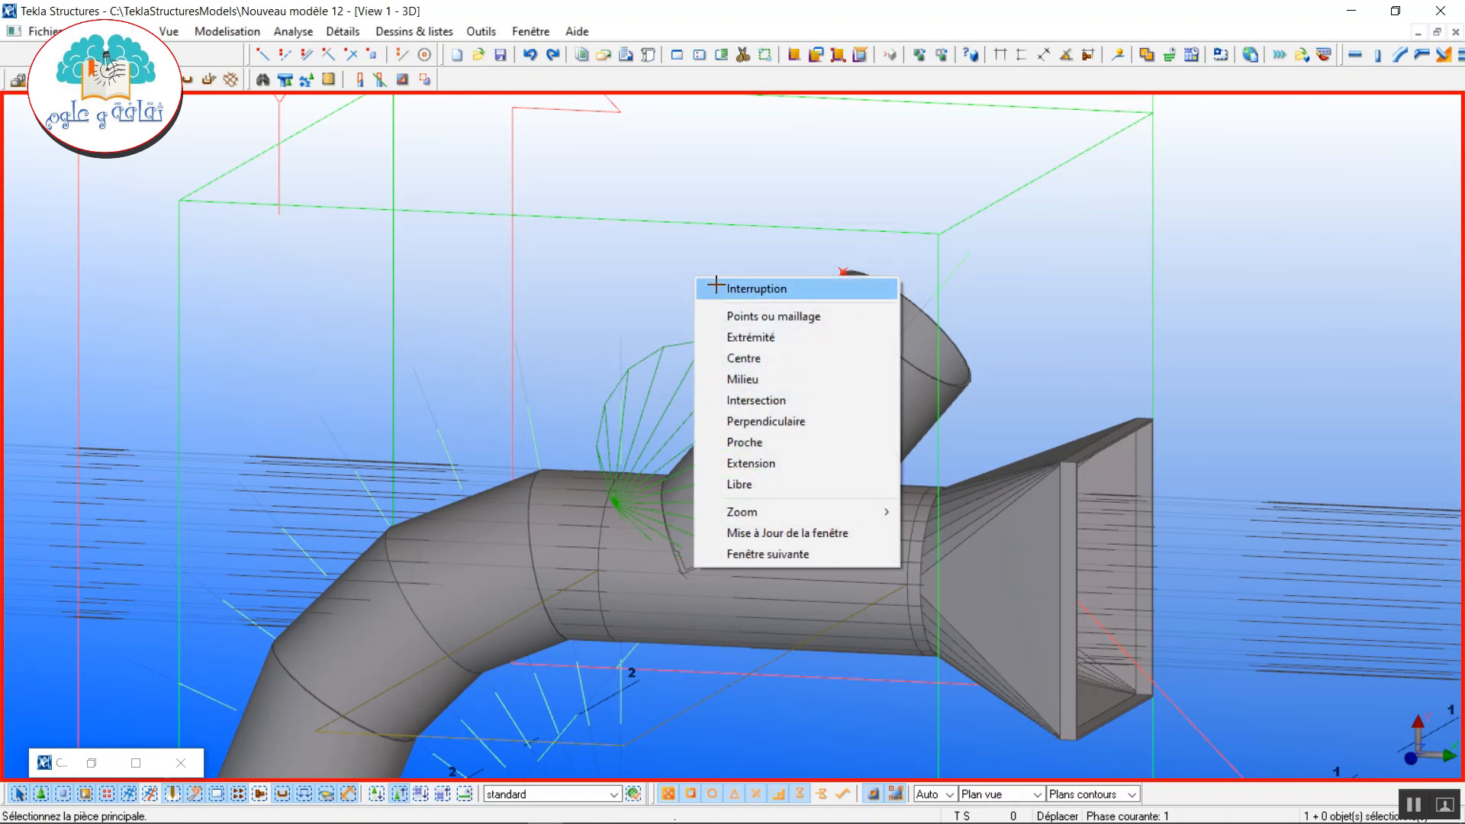
{"action": "left_click", "coordinate": [720, 285]}
{"action": "right_click", "coordinate": [705, 276]}
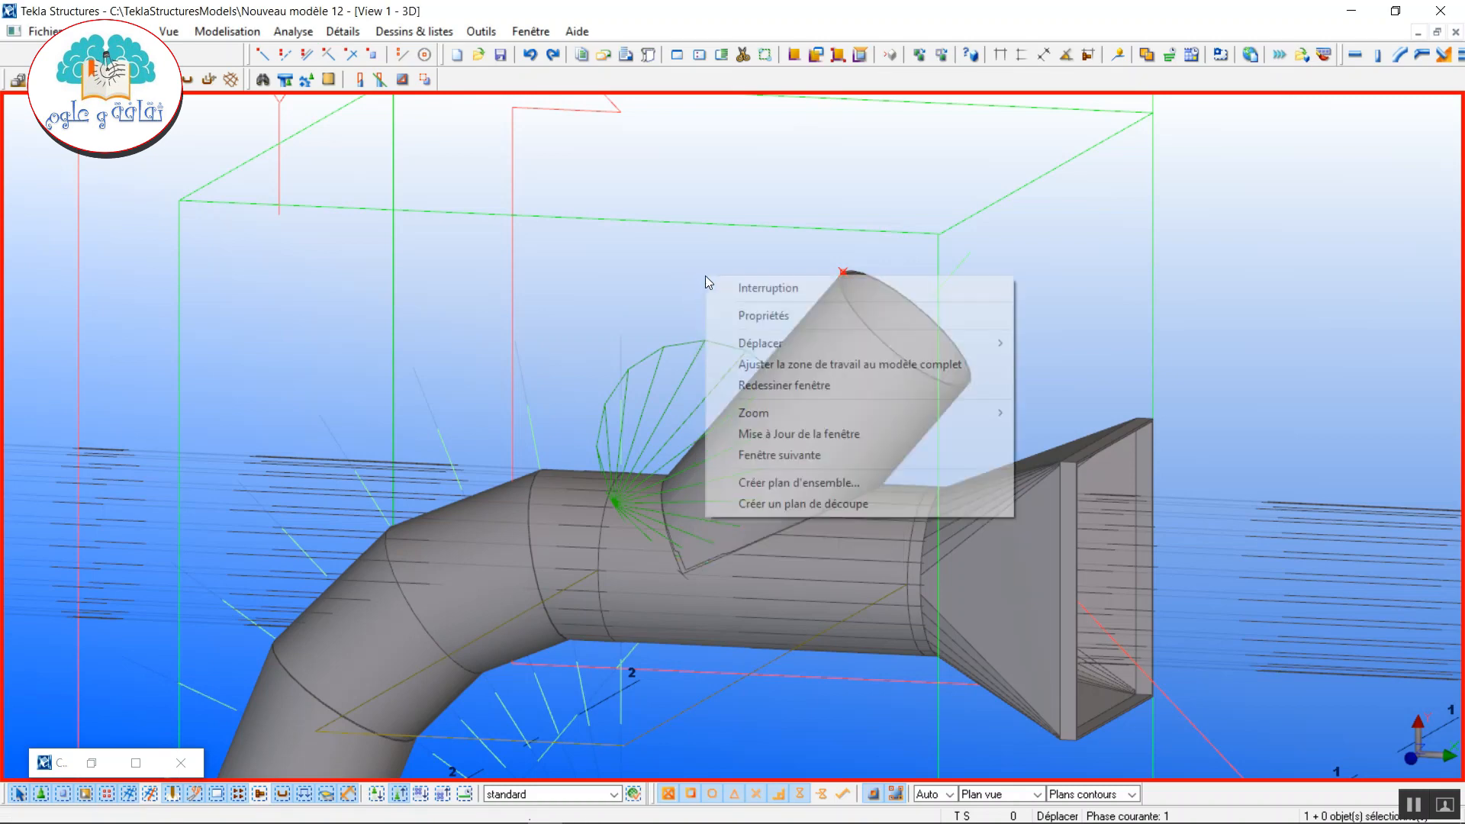
{"action": "left_click", "coordinate": [790, 388]}
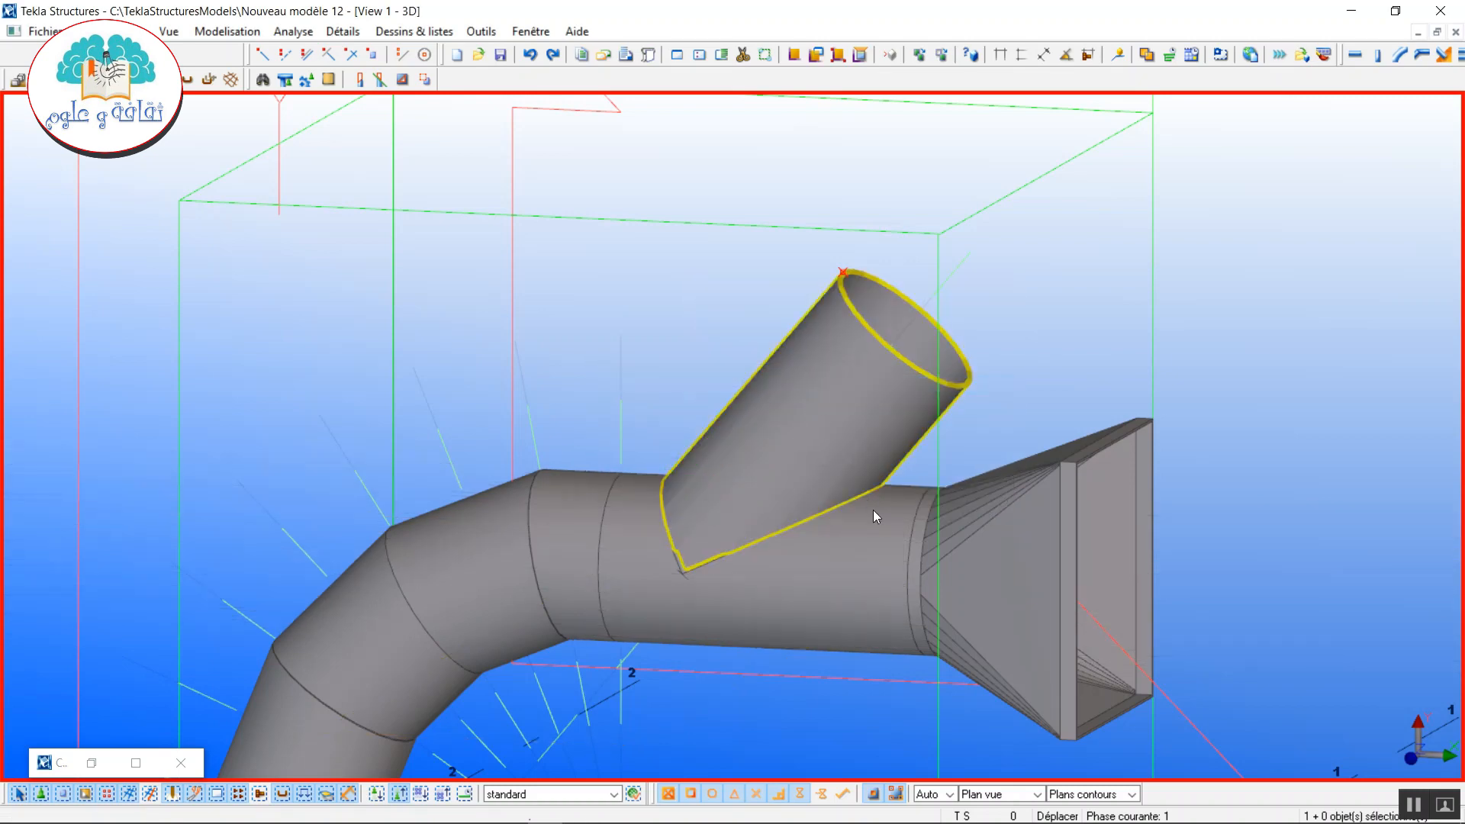
- Orbit the 3D view to check the pipe junction, return to View 2, and redraw it
{"action": "scroll", "coordinate": [916, 528], "scroll_direction": "down", "scroll_amount": 3}
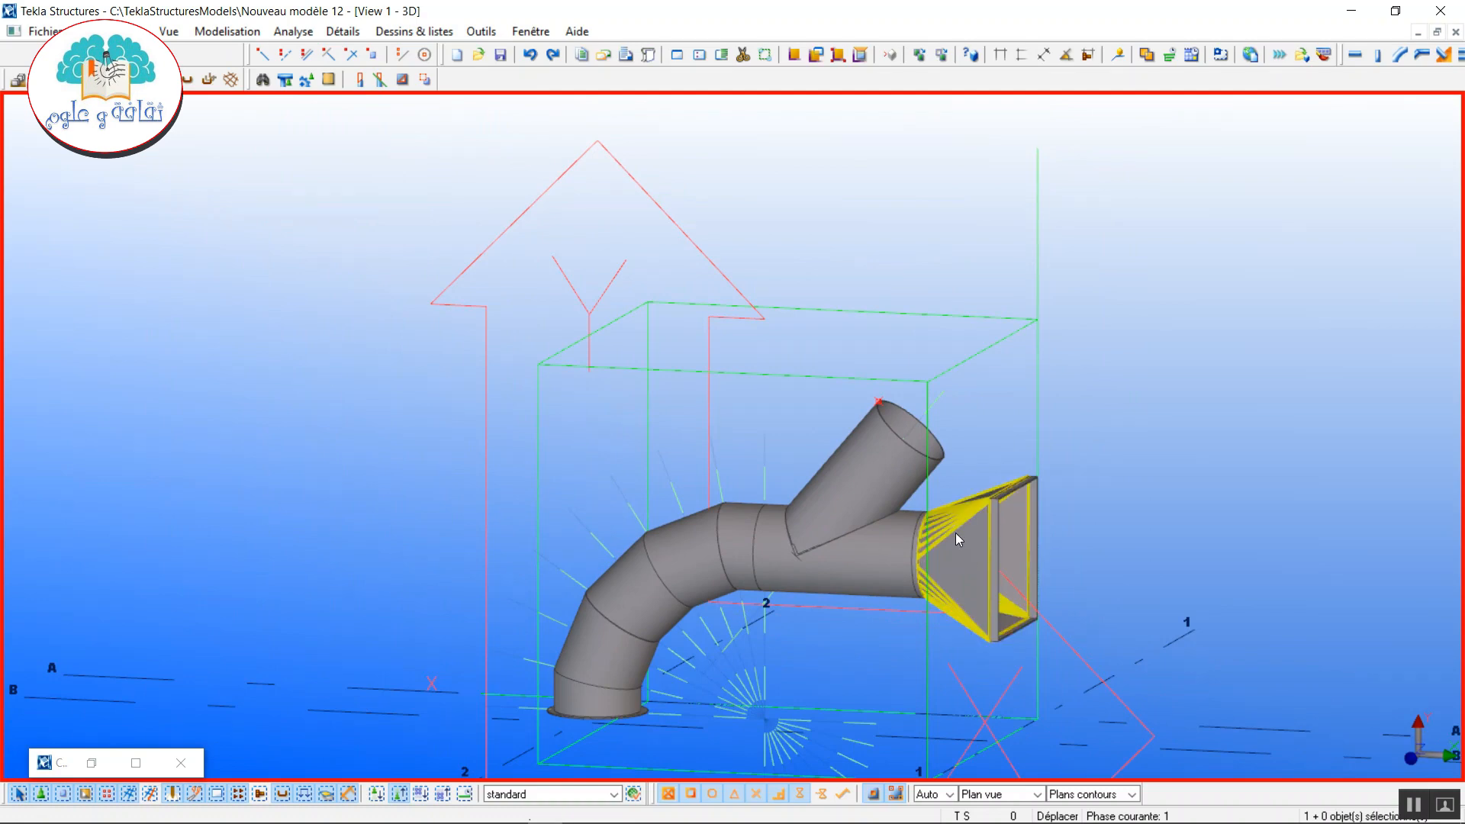
{"action": "key", "text": "v"}
{"action": "middle_click_drag", "start_coordinate": [980, 568], "coordinate": [657, 526], "text": "ctrl"}
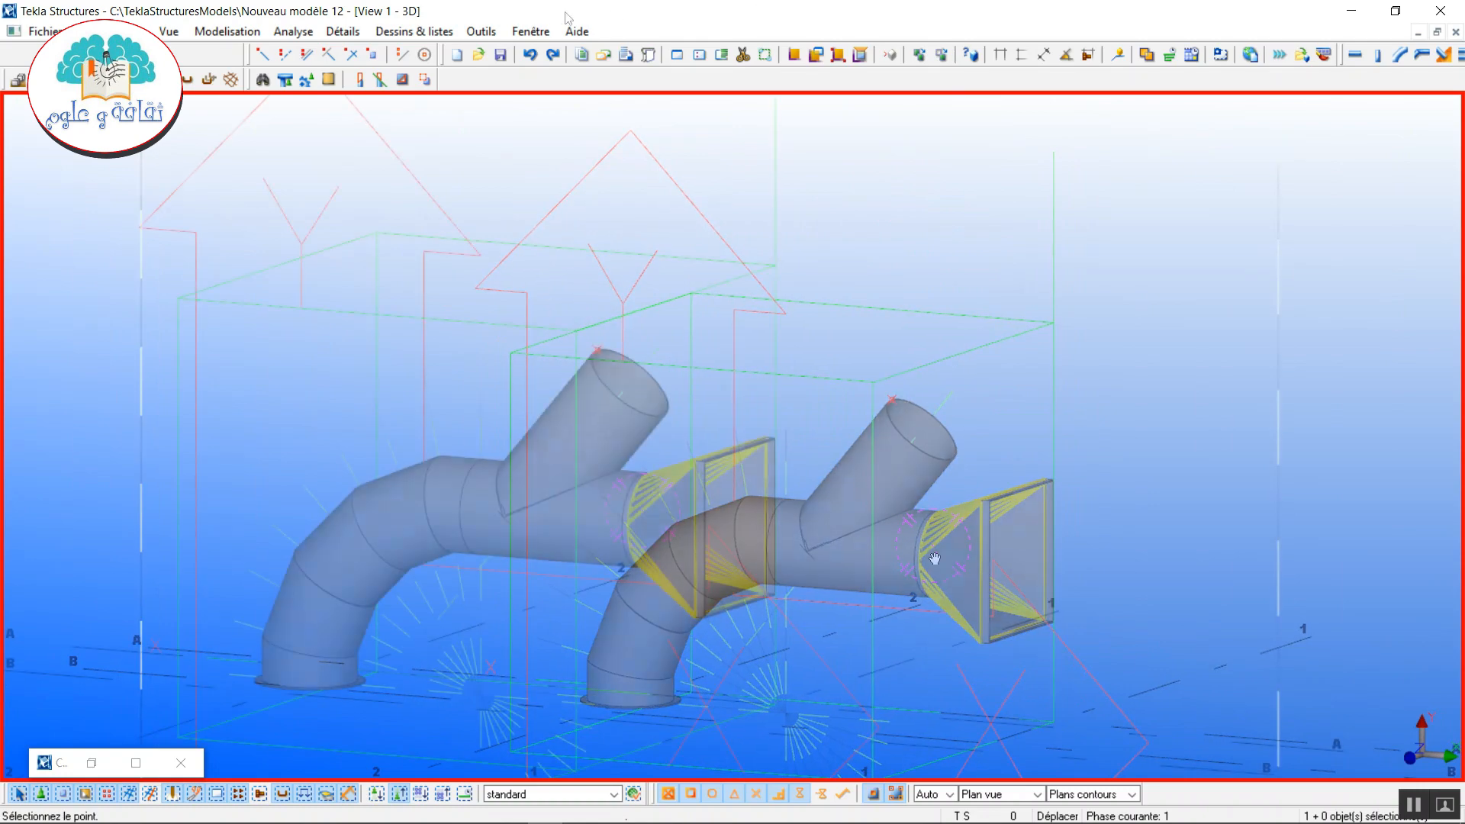
{"action": "left_click", "coordinate": [530, 32]}
{"action": "left_click", "coordinate": [576, 164]}
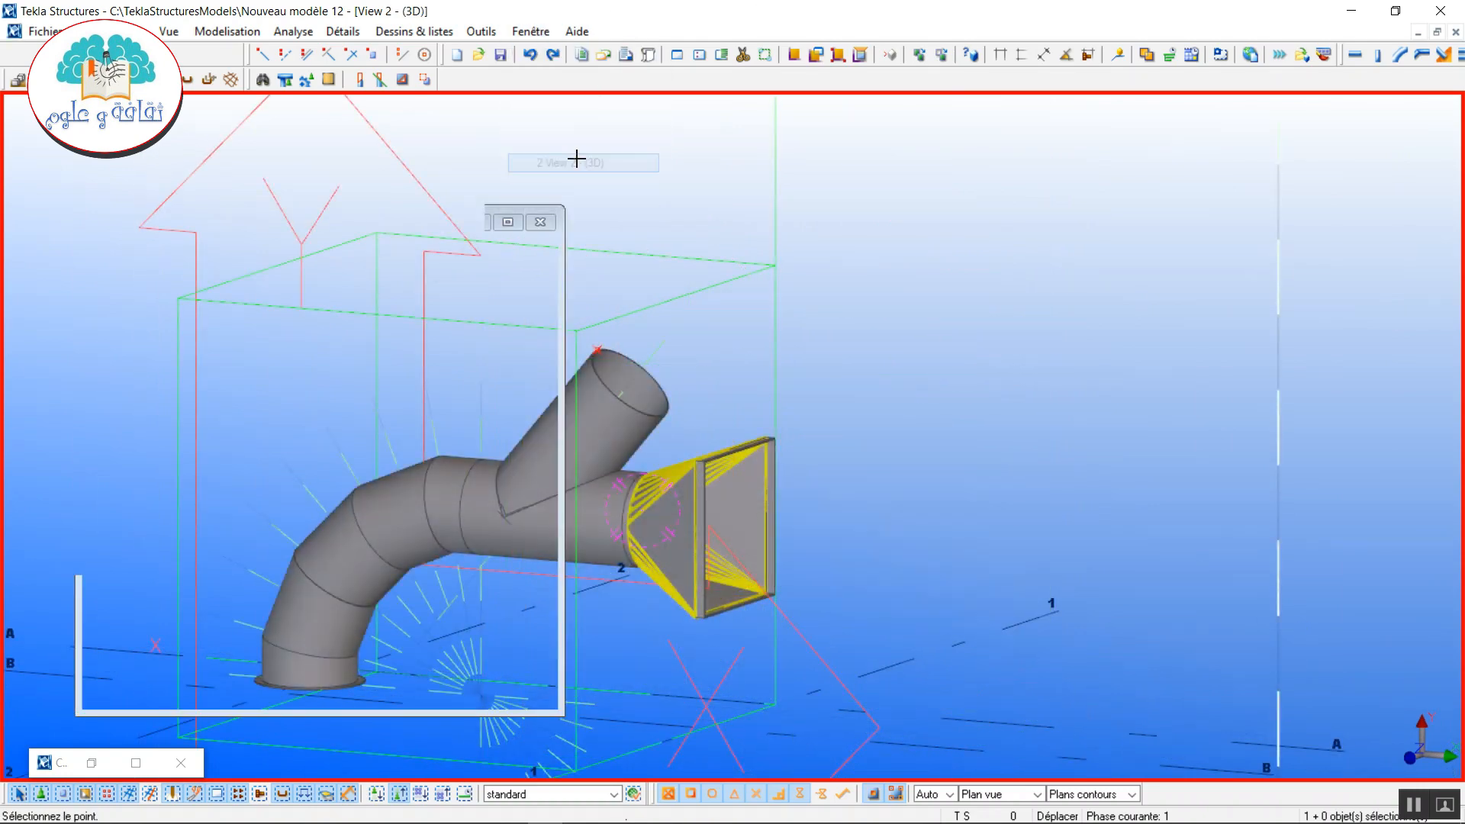
{"action": "right_click", "coordinate": [963, 267]}
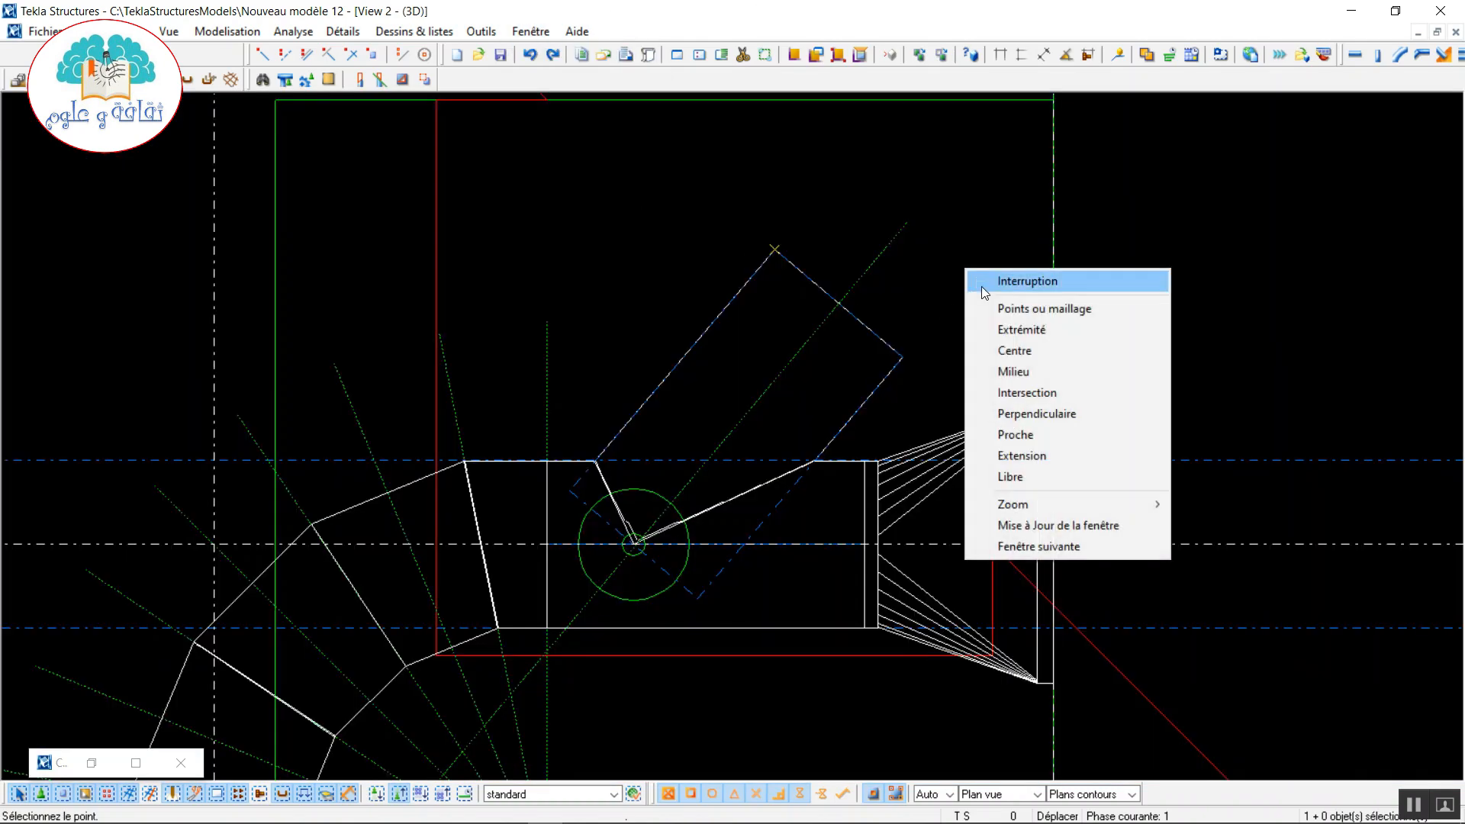
{"action": "left_click", "coordinate": [1024, 283]}
{"action": "right_click", "coordinate": [952, 217]}
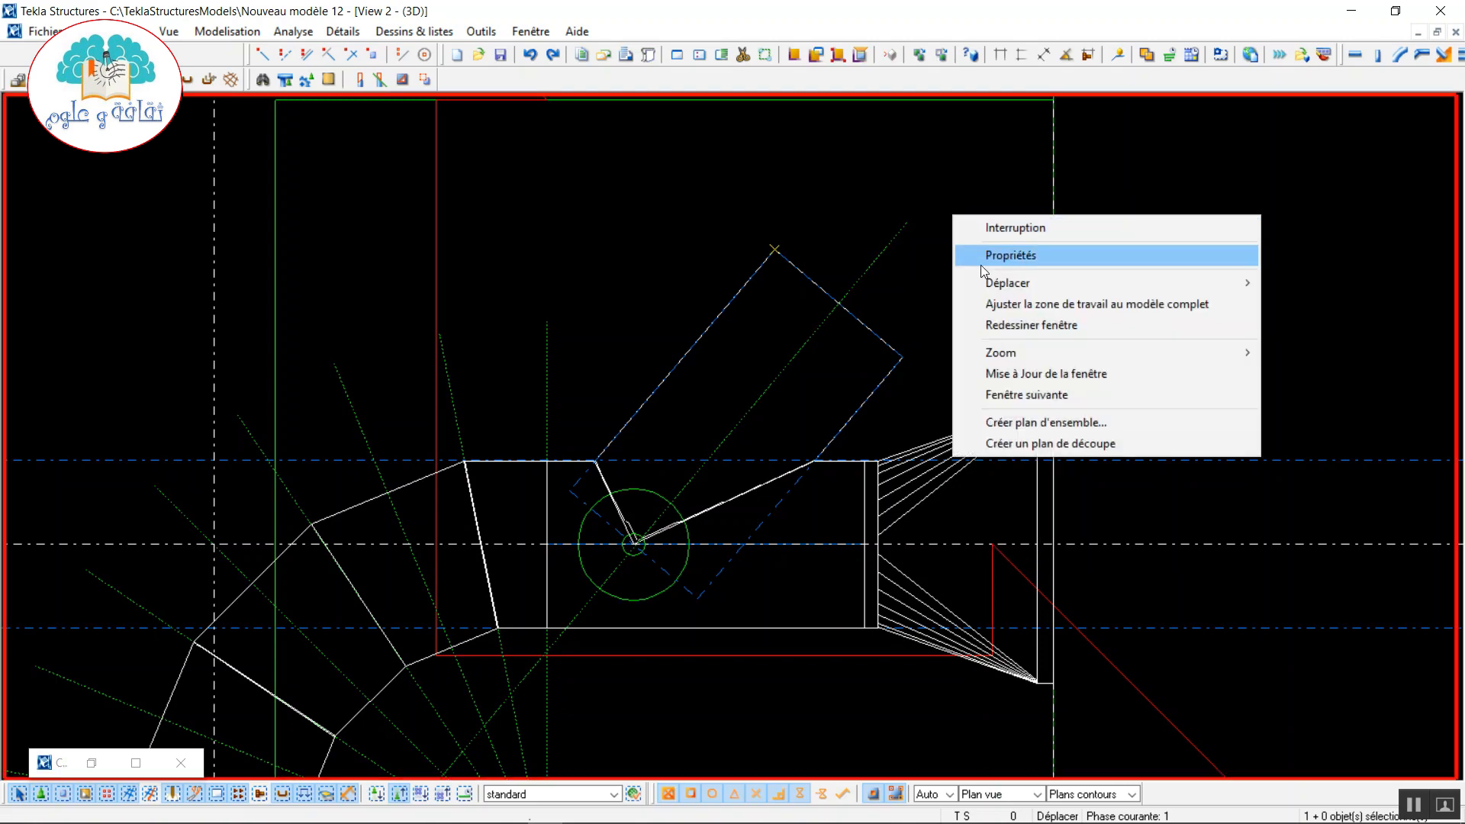
{"action": "left_click", "coordinate": [1014, 327]}
- Set the beam properties to profile D150 and class 2 for a disc at the branch pipe's open end
{"action": "scroll", "coordinate": [1105, 526], "scroll_direction": "up", "scroll_amount": 5}
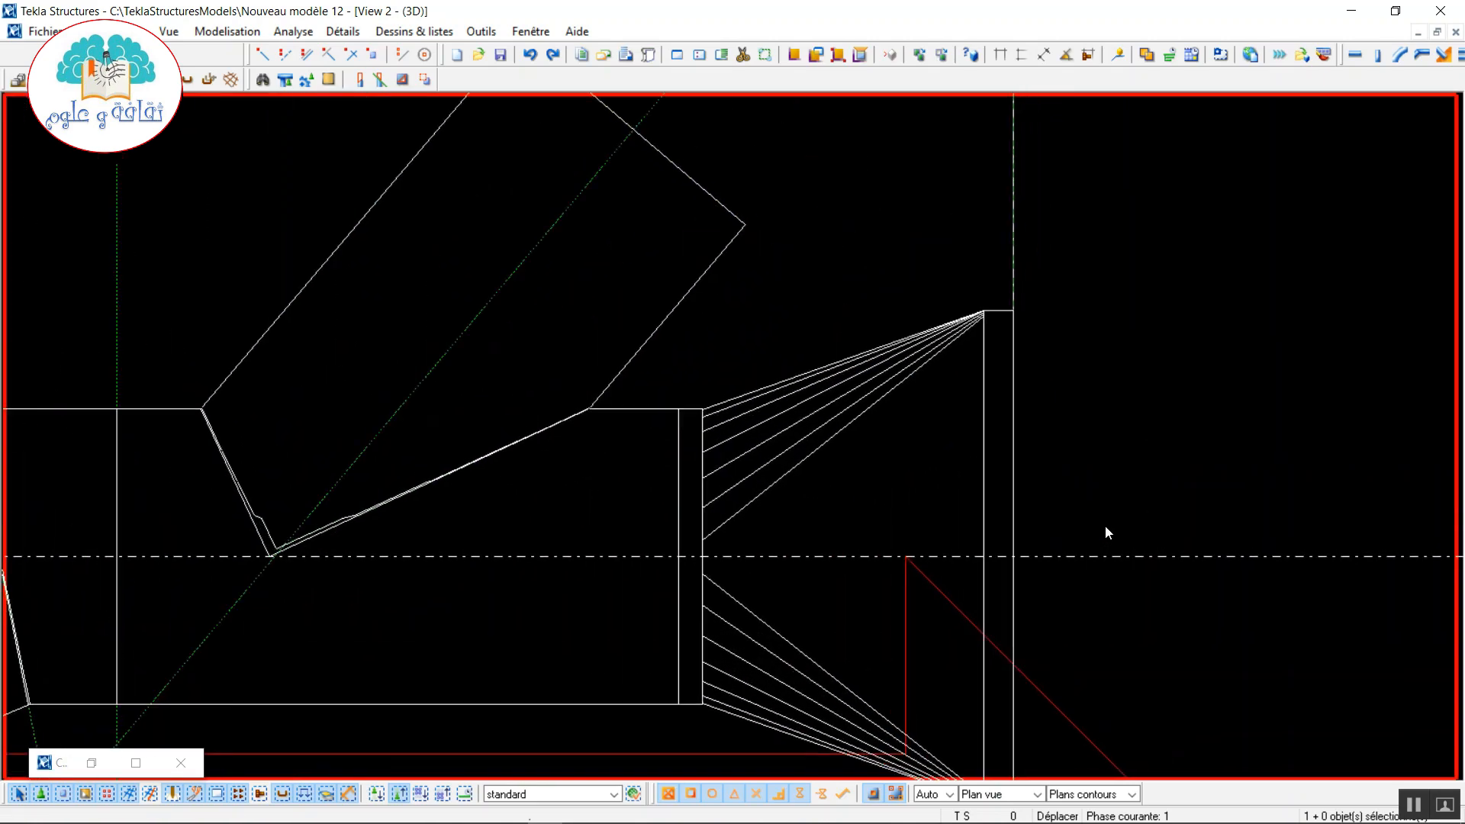
{"action": "middle_click_drag", "start_coordinate": [611, 408], "coordinate": [601, 596]}
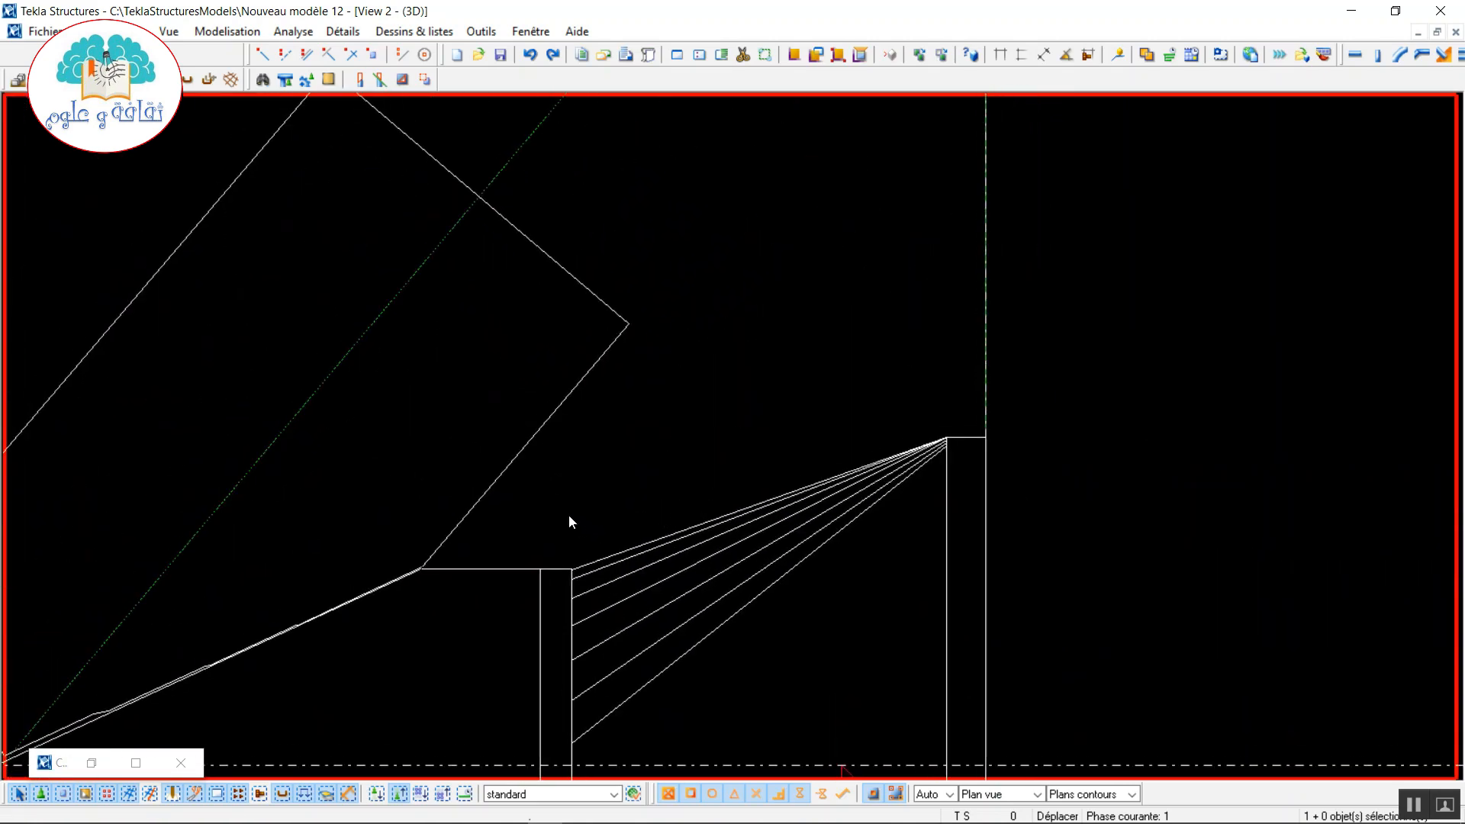
{"action": "middle_click_drag", "start_coordinate": [569, 517], "coordinate": [654, 697]}
{"action": "middle_click_drag", "start_coordinate": [474, 480], "coordinate": [538, 557]}
{"action": "scroll", "coordinate": [456, 528], "scroll_direction": "up", "scroll_amount": 4}
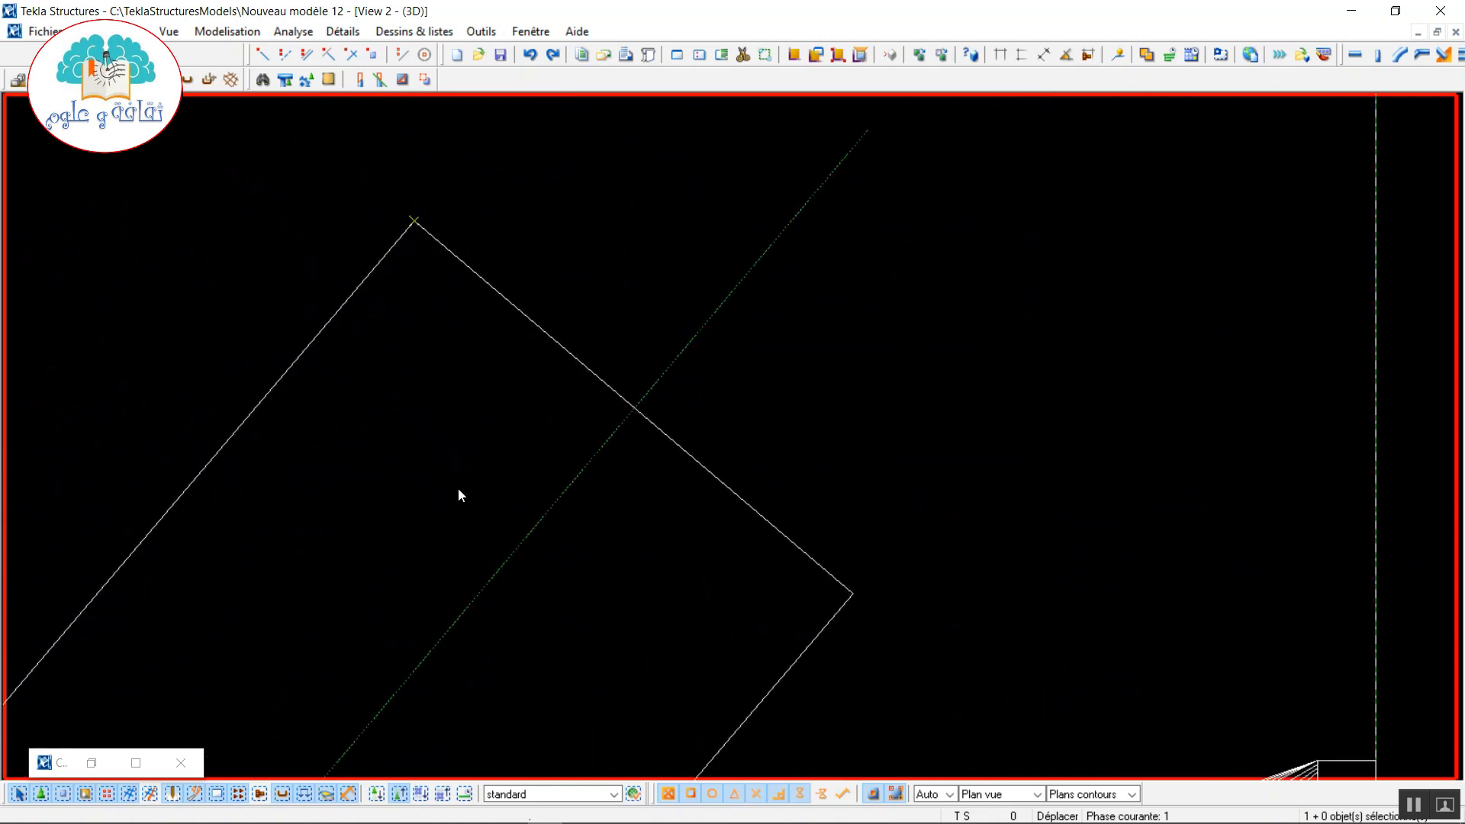
{"action": "left_click", "coordinate": [1357, 54]}
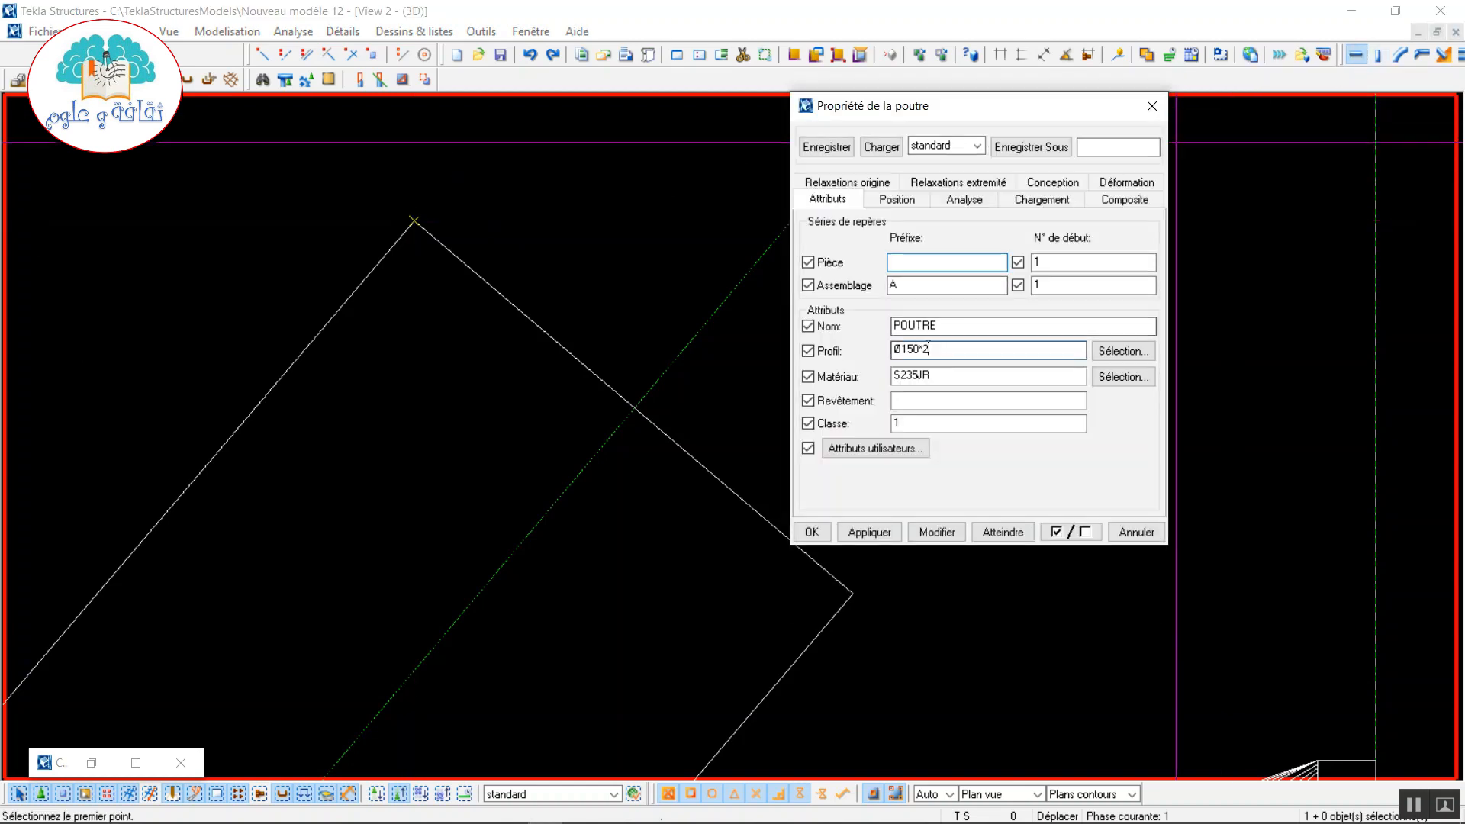
{"action": "left_click_drag", "start_coordinate": [929, 348], "coordinate": [860, 345]}
{"action": "type", "text": "D"}
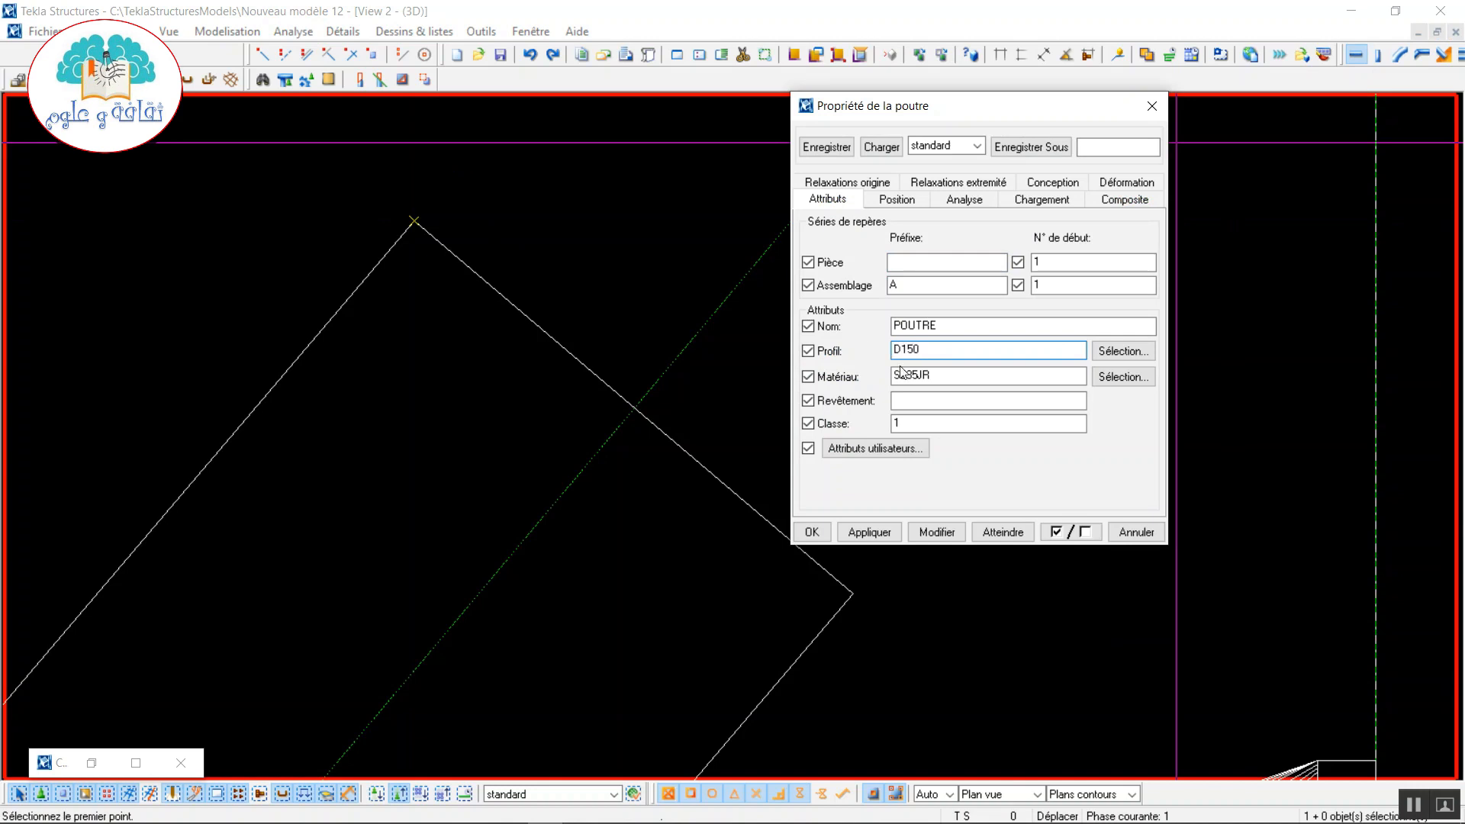
{"action": "key", "text": "Tab"}
{"action": "key", "text": "Tab"}
{"action": "key", "text": "Tab"}
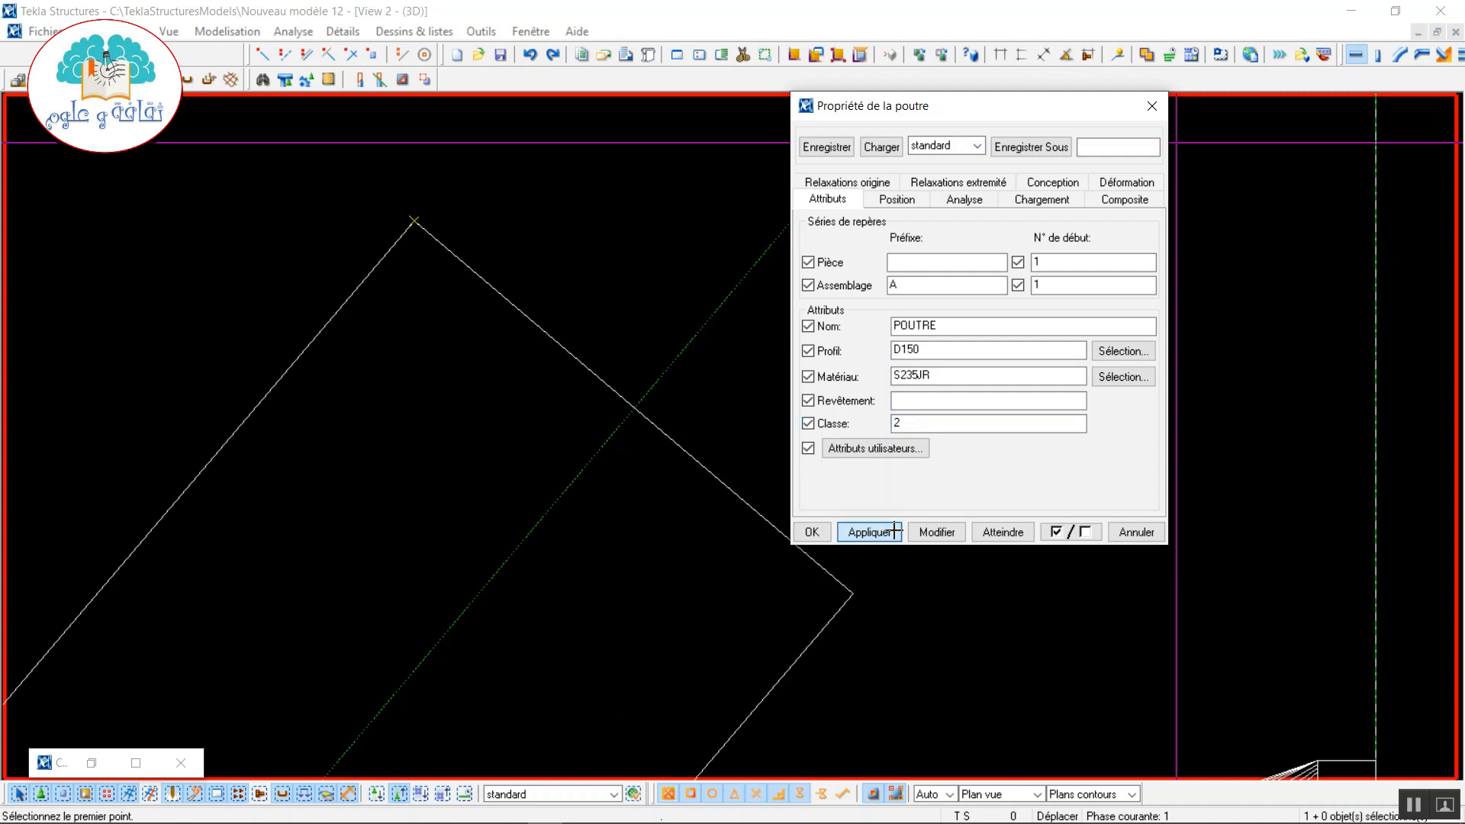
{"action": "left_click", "coordinate": [811, 532]}
- Model the disc from the centre of the branch pipe's open end, 2 mm outward along the branch axis
{"action": "scroll", "coordinate": [626, 409], "scroll_direction": "up", "scroll_amount": 1}
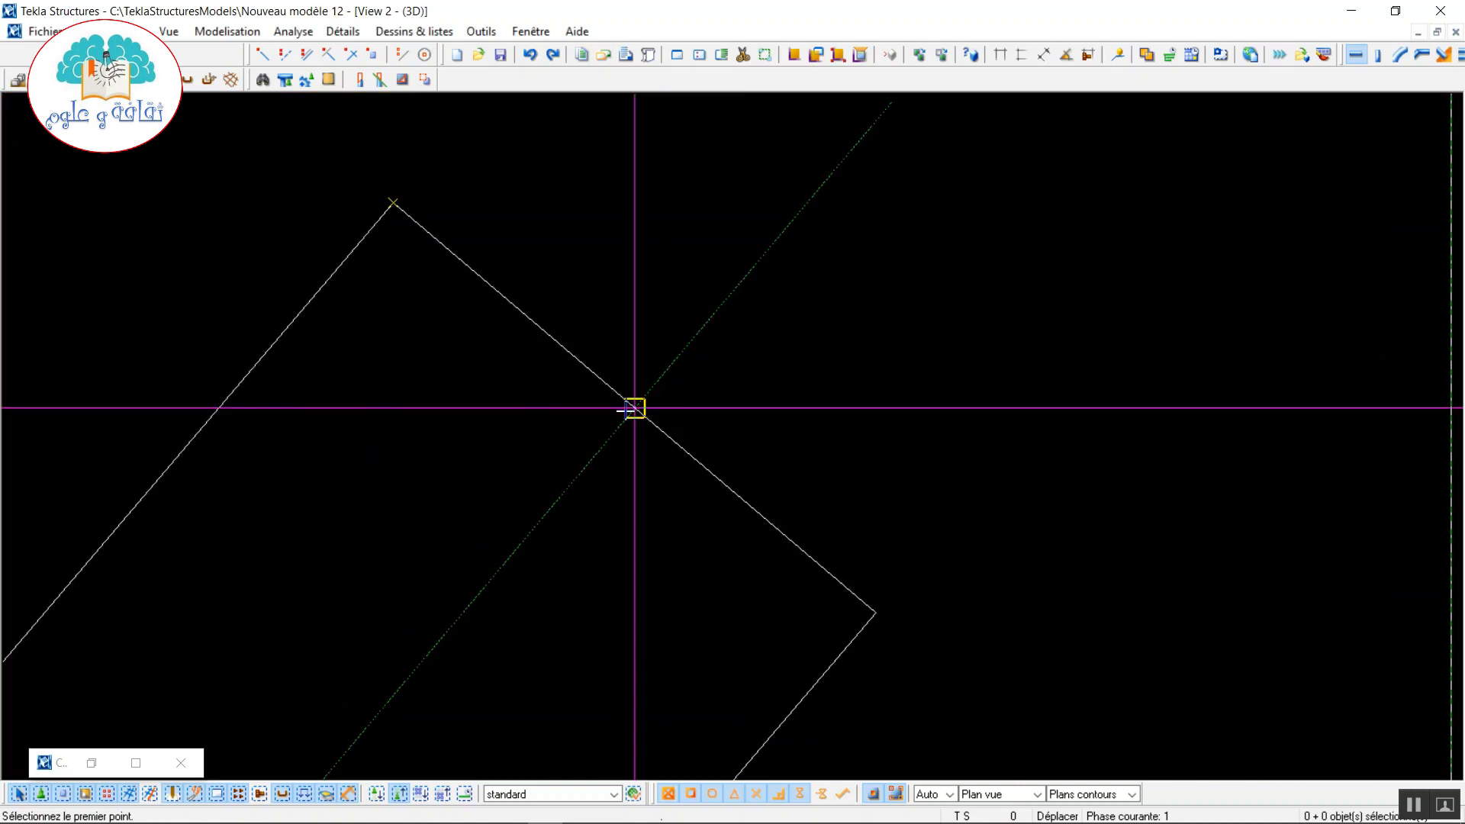
{"action": "left_click", "coordinate": [634, 409]}
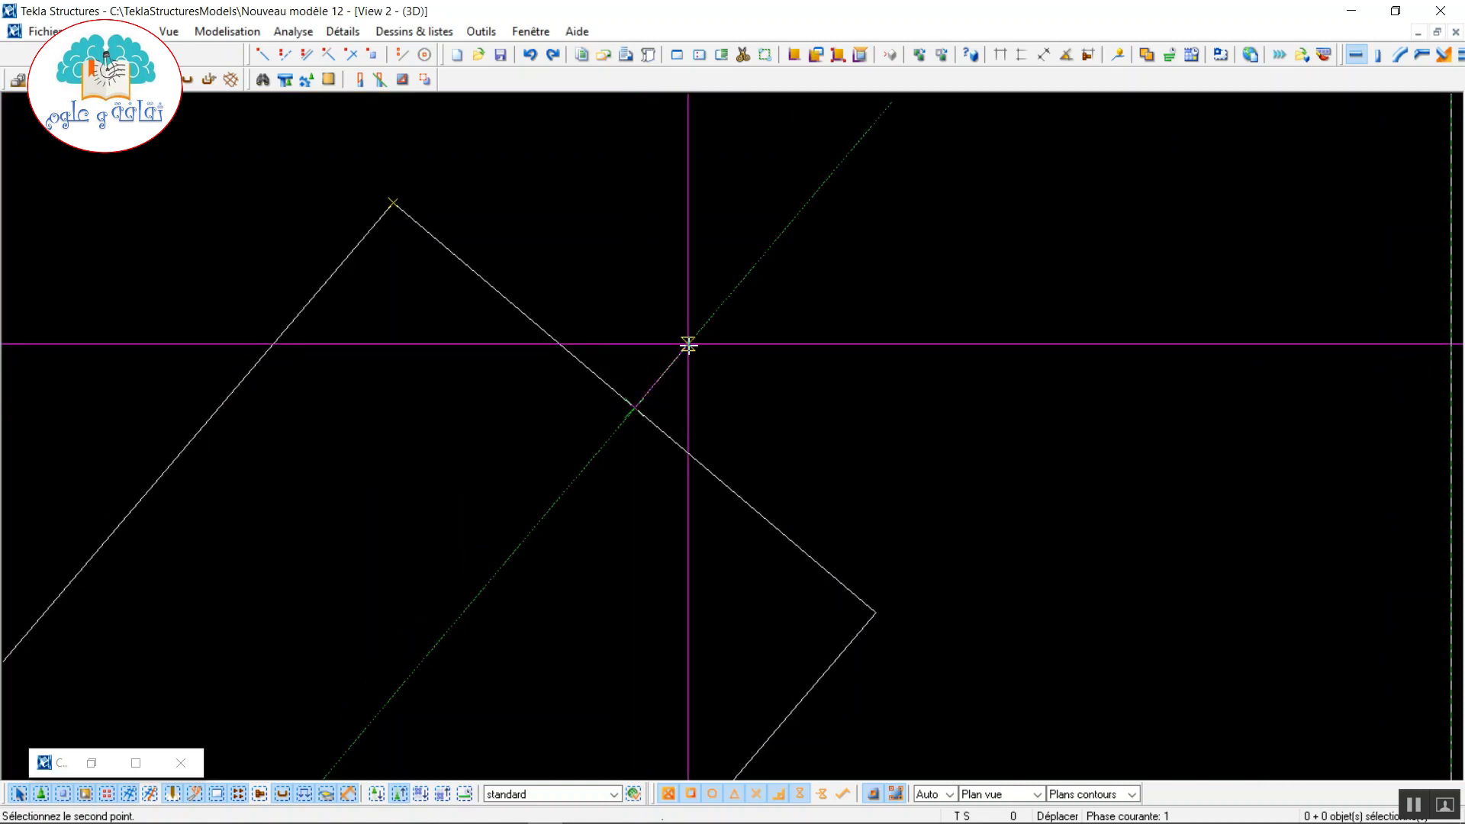
{"action": "type", "text": "2"}
{"action": "key", "text": "Return"}
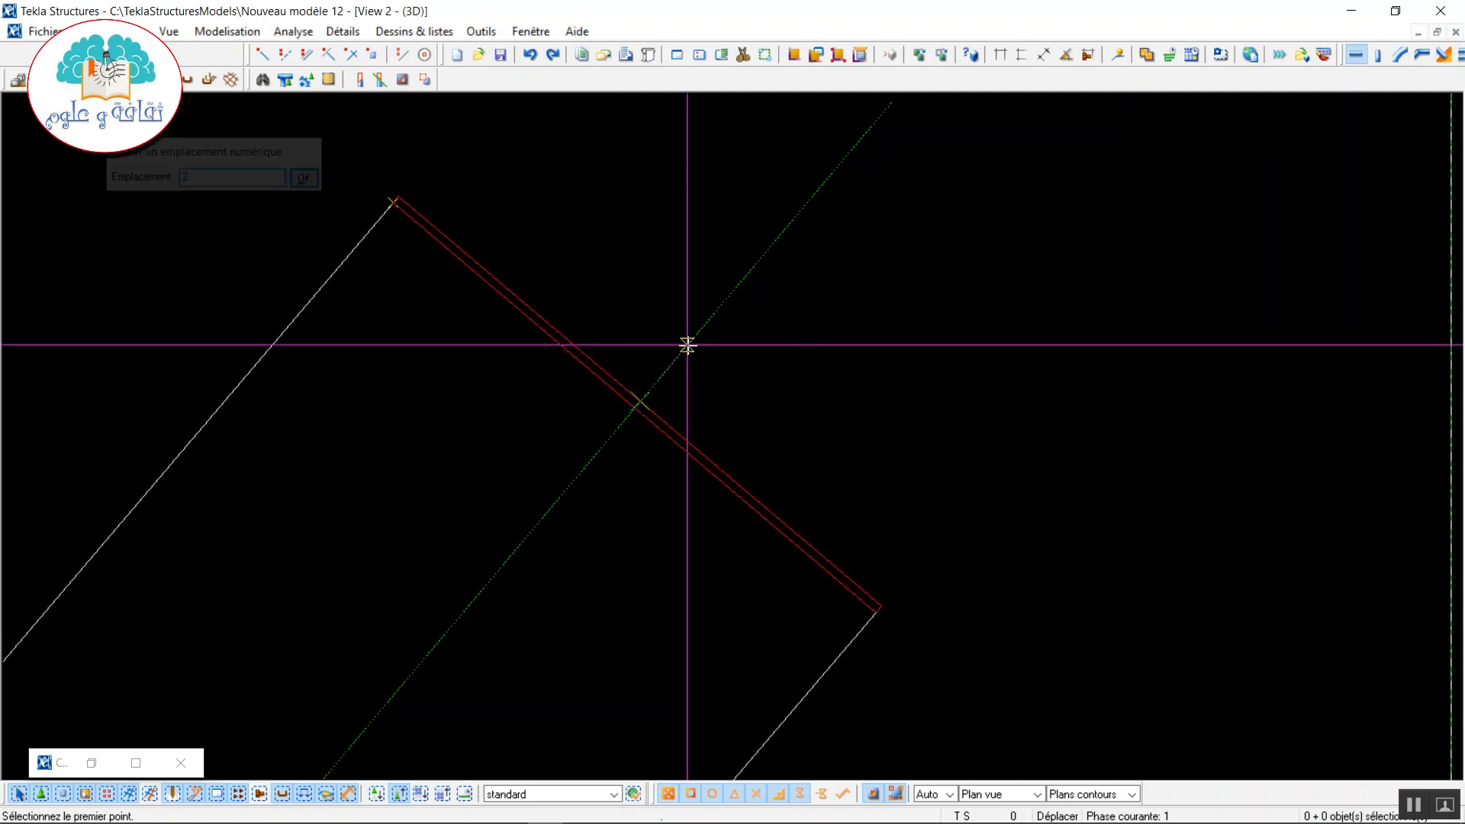
{"action": "right_click", "coordinate": [645, 286]}
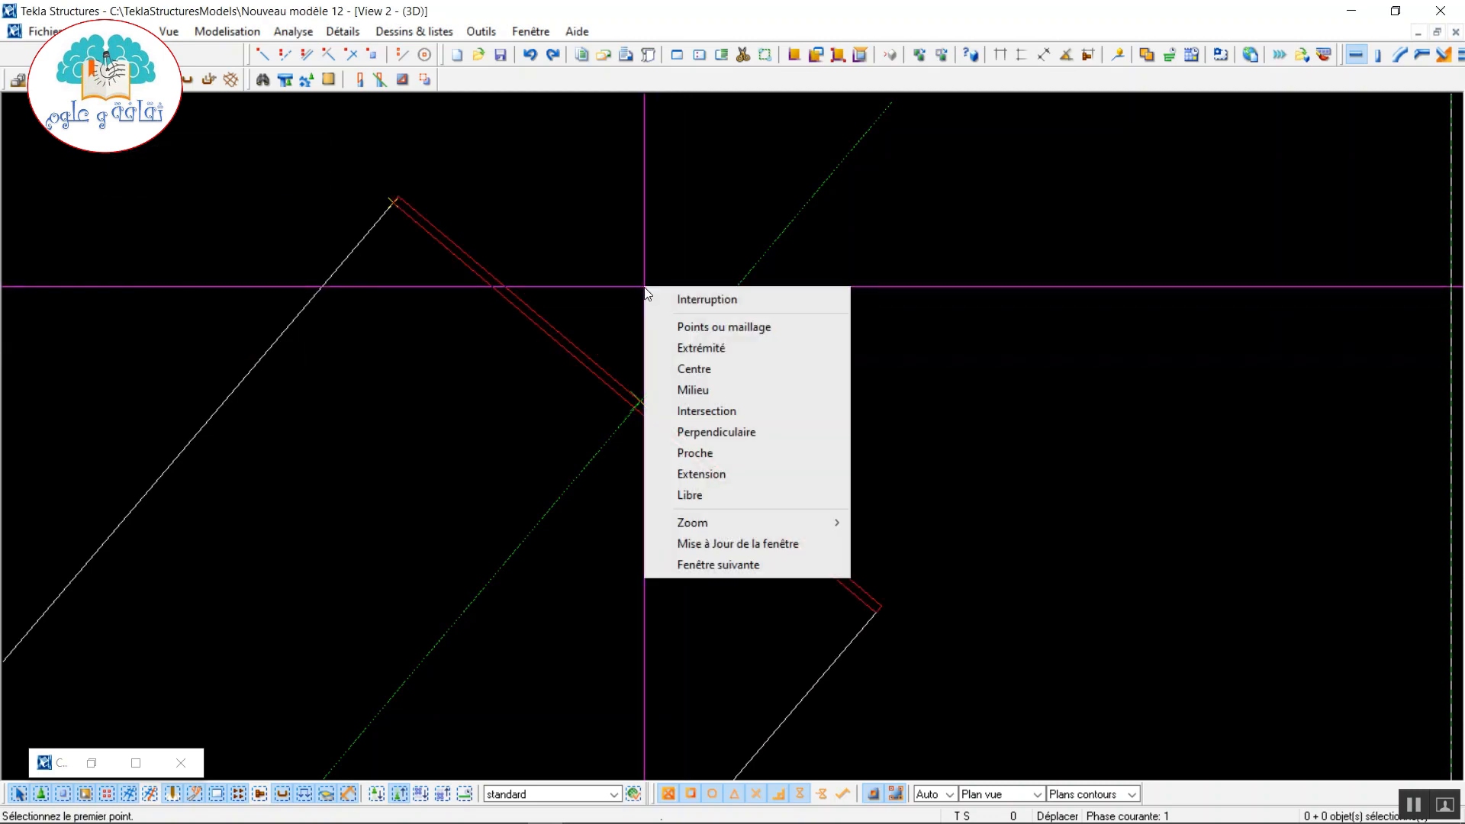
{"action": "left_click", "coordinate": [682, 293]}
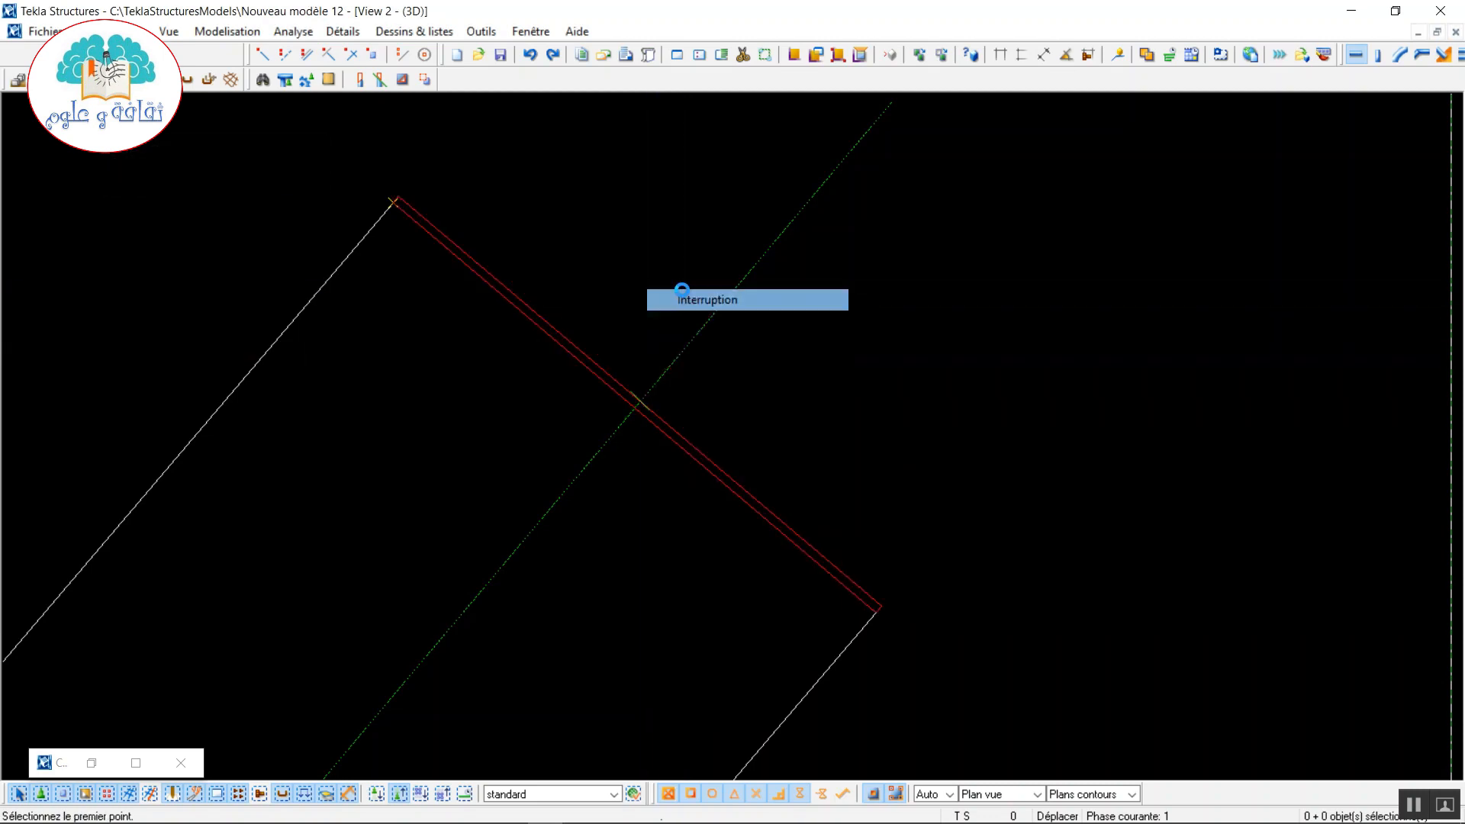
- Set the beam profile to D175 for a larger disc
{"action": "left_click", "coordinate": [1354, 56]}
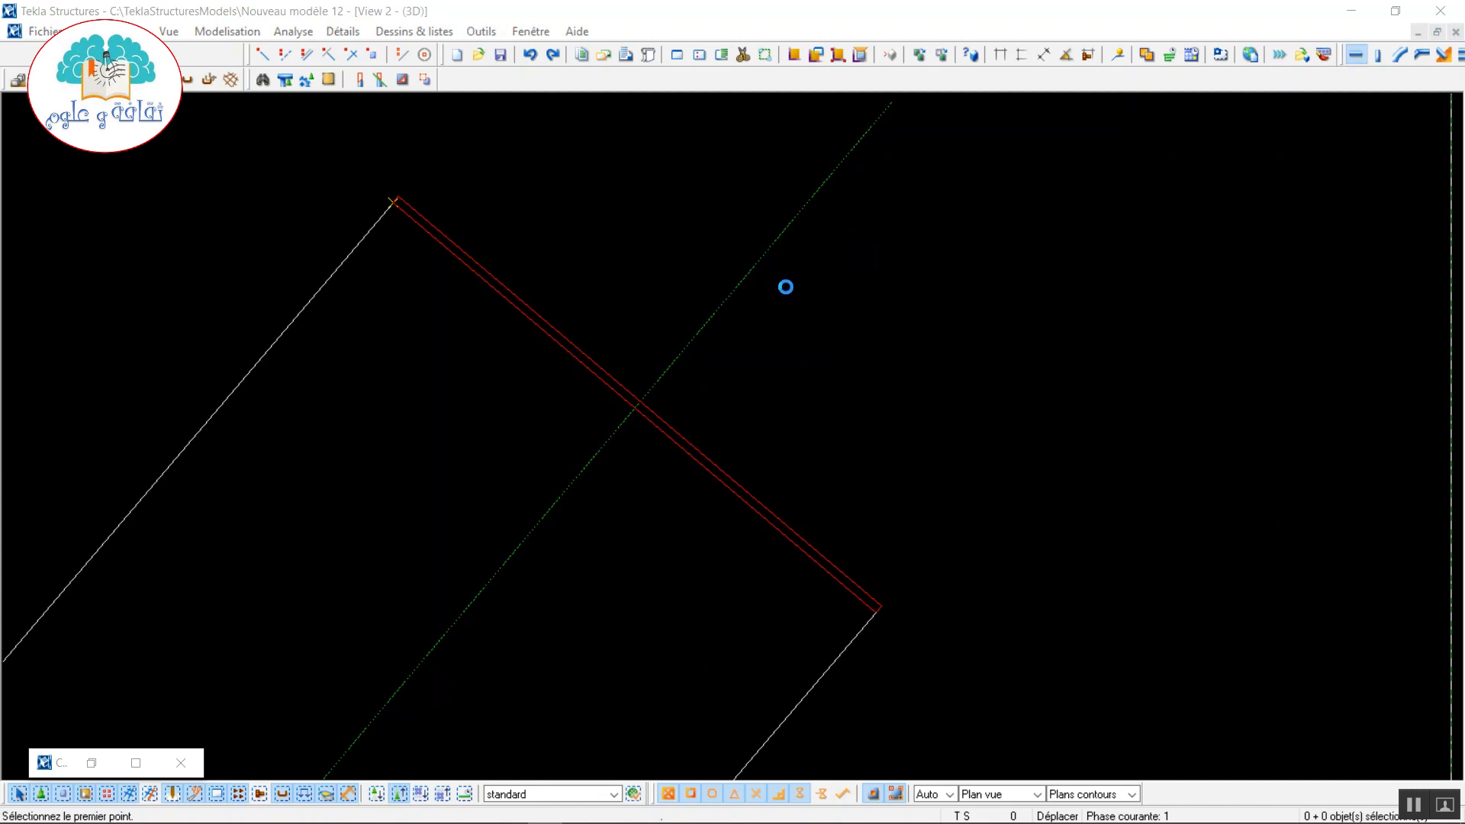
{"action": "left_click", "coordinate": [918, 350]}
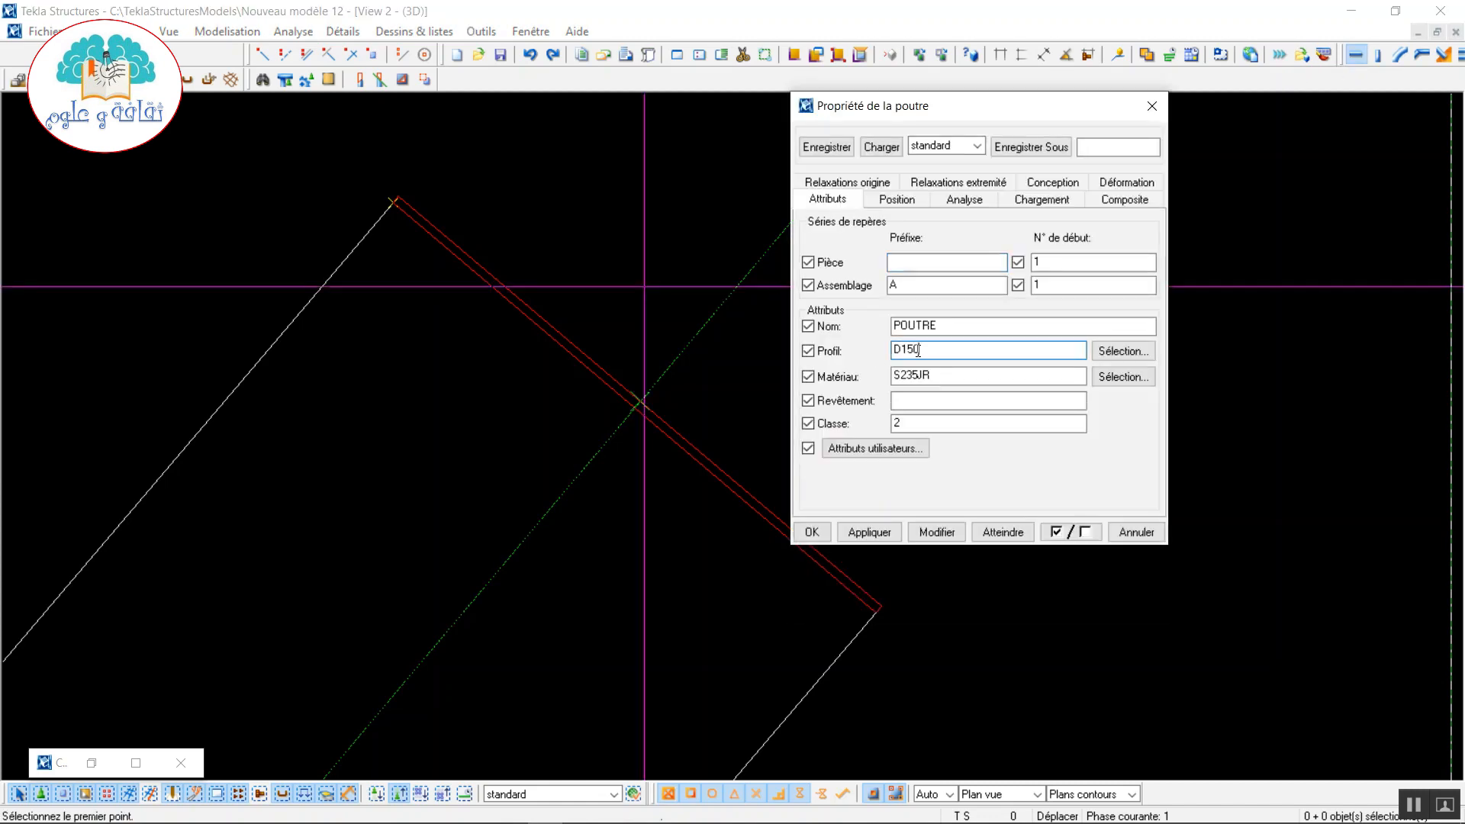
{"action": "type", "text": "75"}
{"action": "left_click", "coordinate": [811, 532]}
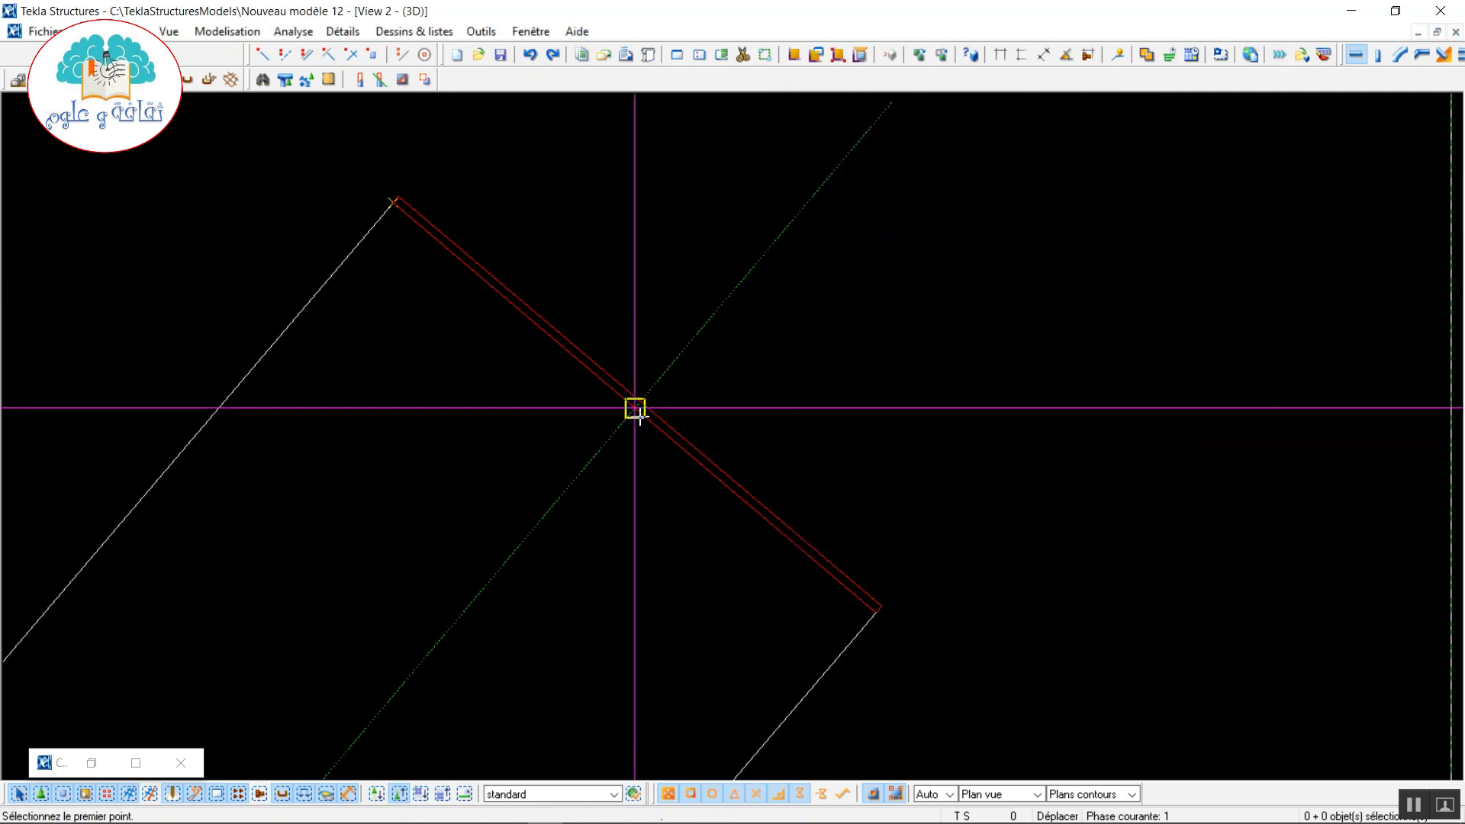
- Model the larger disc along the branch axis between the centres of the D150 disc's two faces
{"action": "left_click", "coordinate": [635, 412]}
{"action": "scroll", "coordinate": [635, 411], "scroll_direction": "up", "scroll_amount": 4}
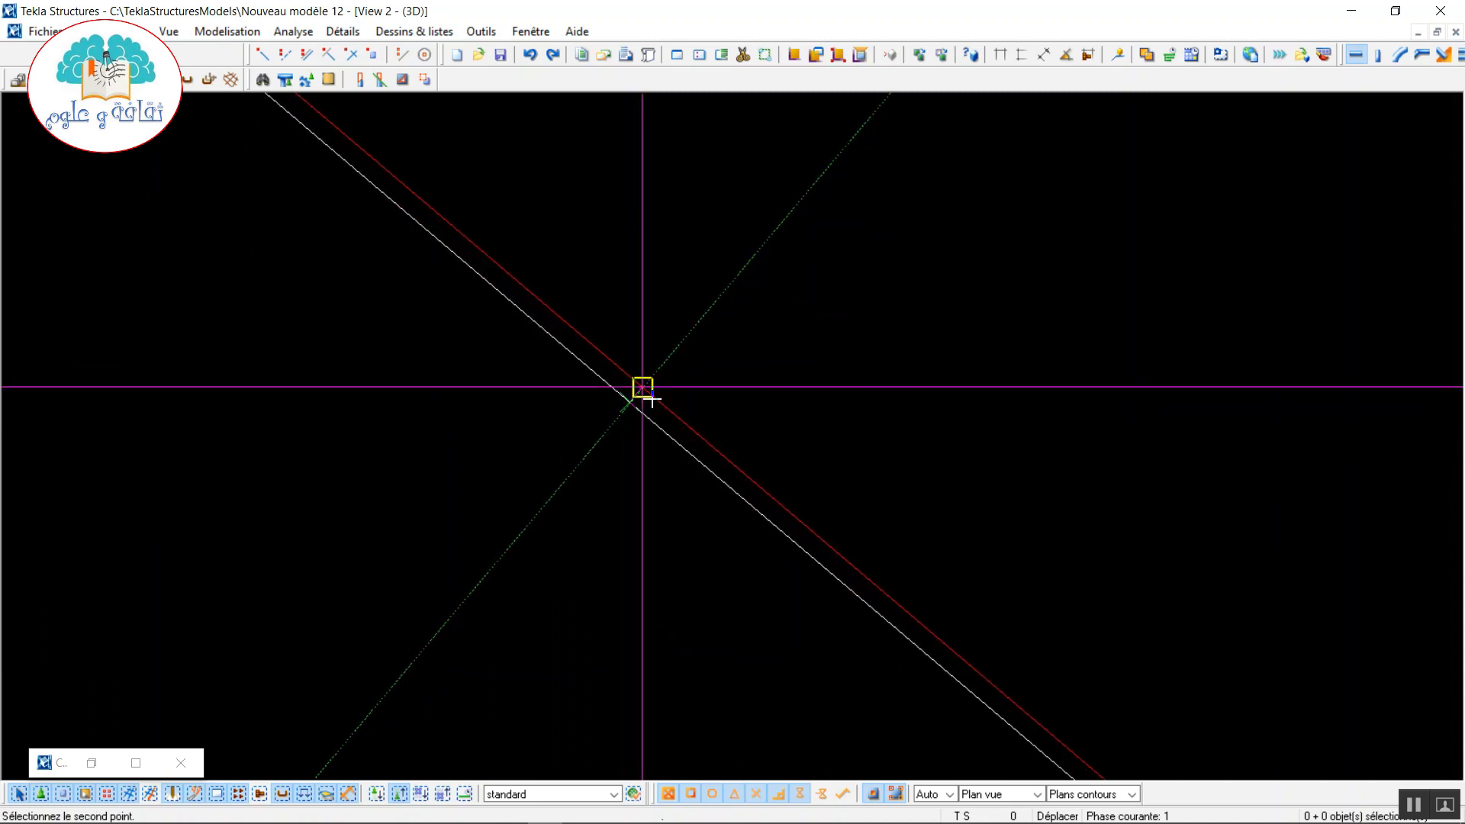
{"action": "left_click", "coordinate": [643, 387]}
{"action": "scroll", "coordinate": [643, 387], "scroll_direction": "down", "scroll_amount": 5}
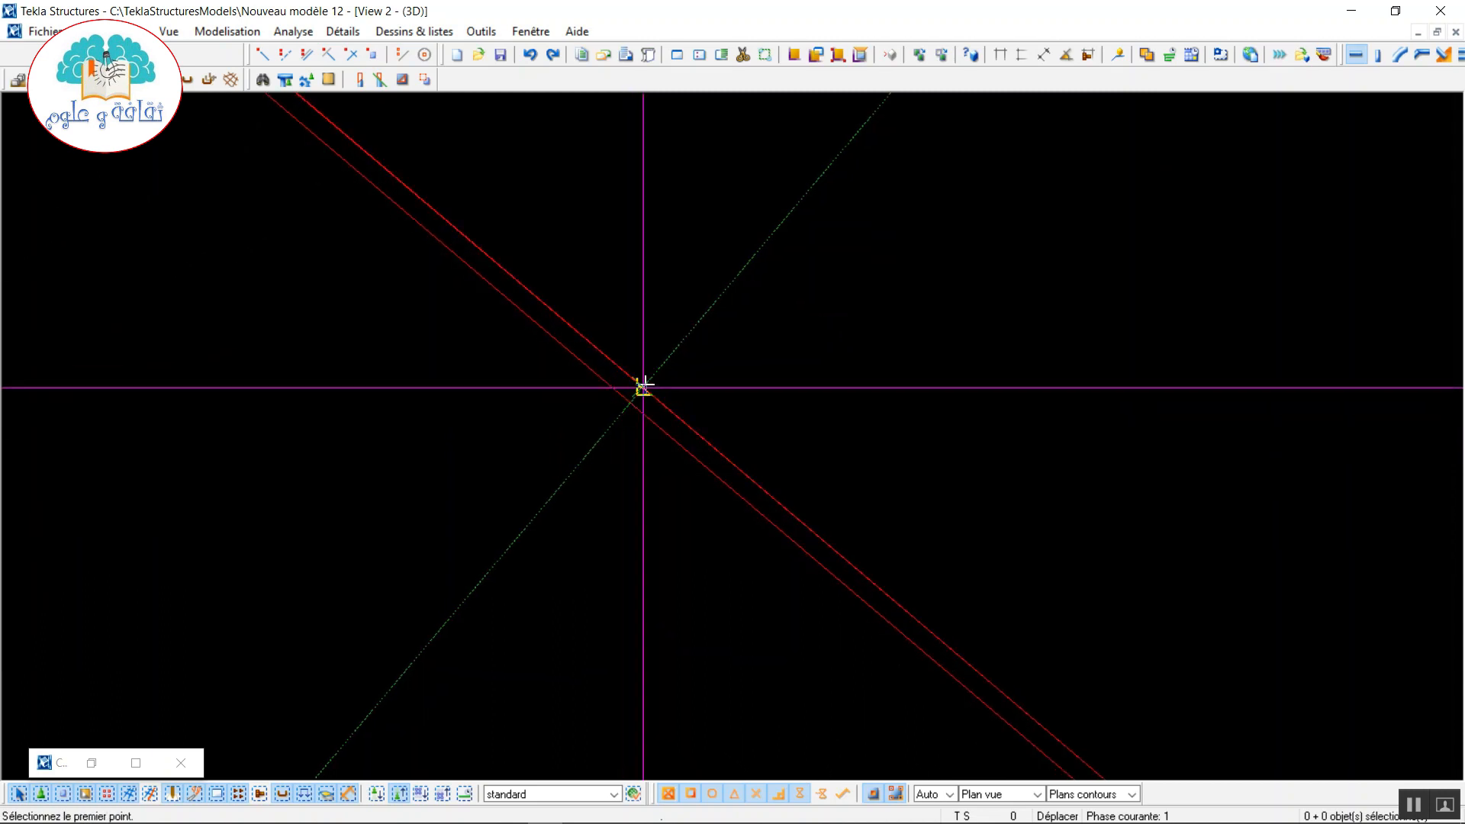
{"action": "right_click", "coordinate": [719, 281]}
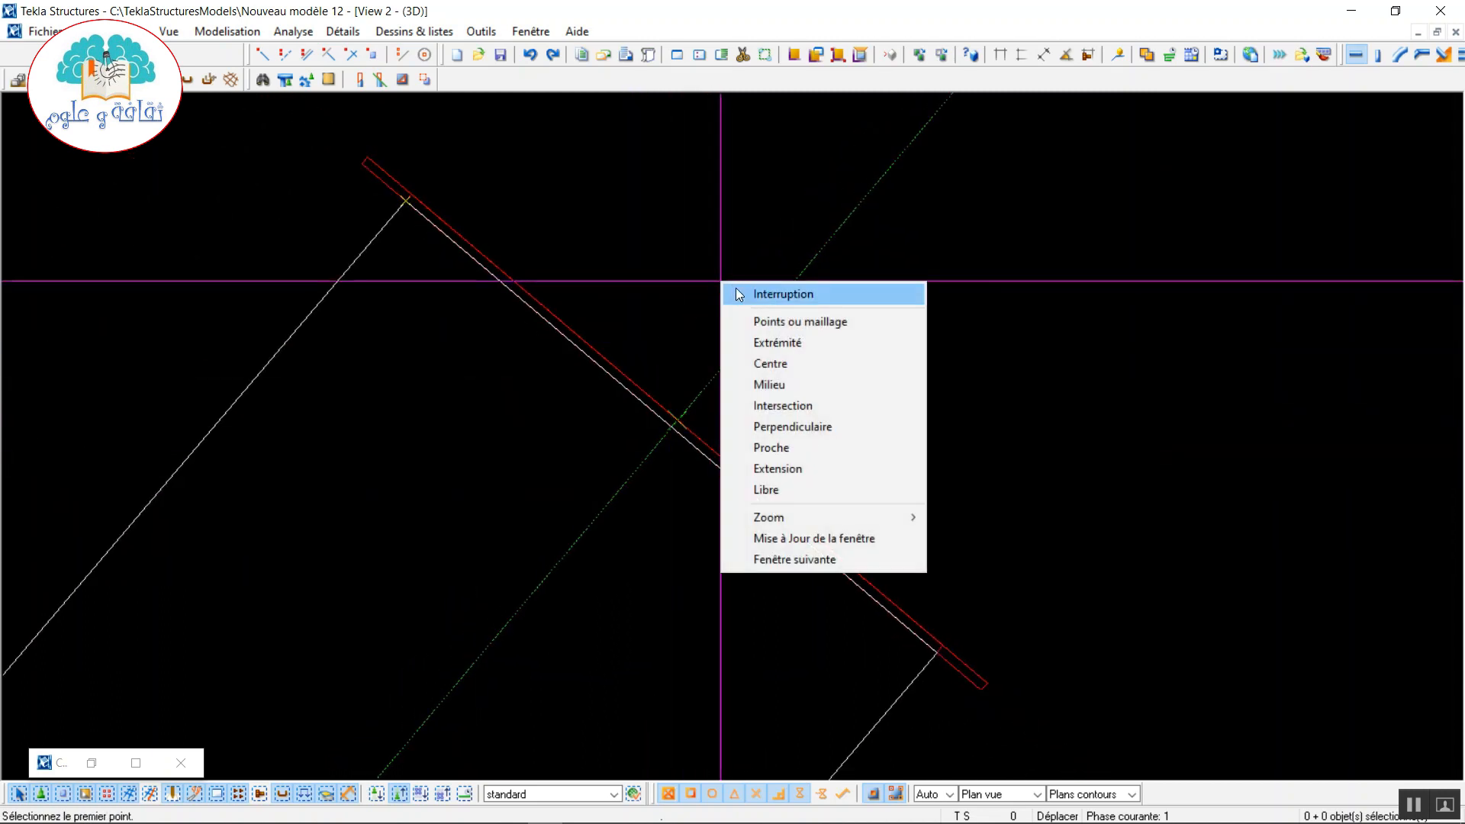
{"action": "left_click", "coordinate": [769, 298]}
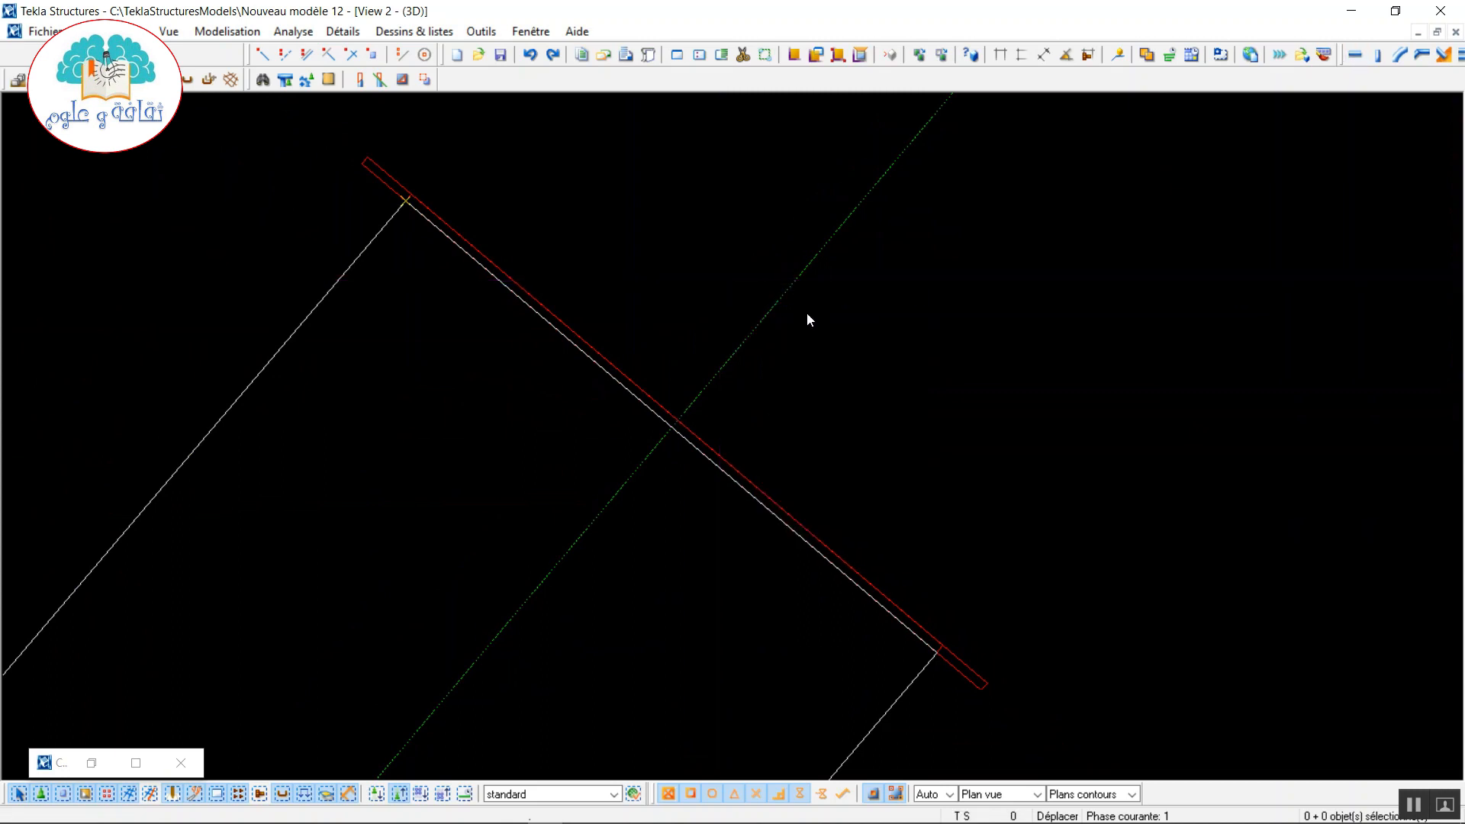
- Cut the D175 disc with the D150 disc as the cutting part
{"action": "left_click", "coordinate": [427, 79]}
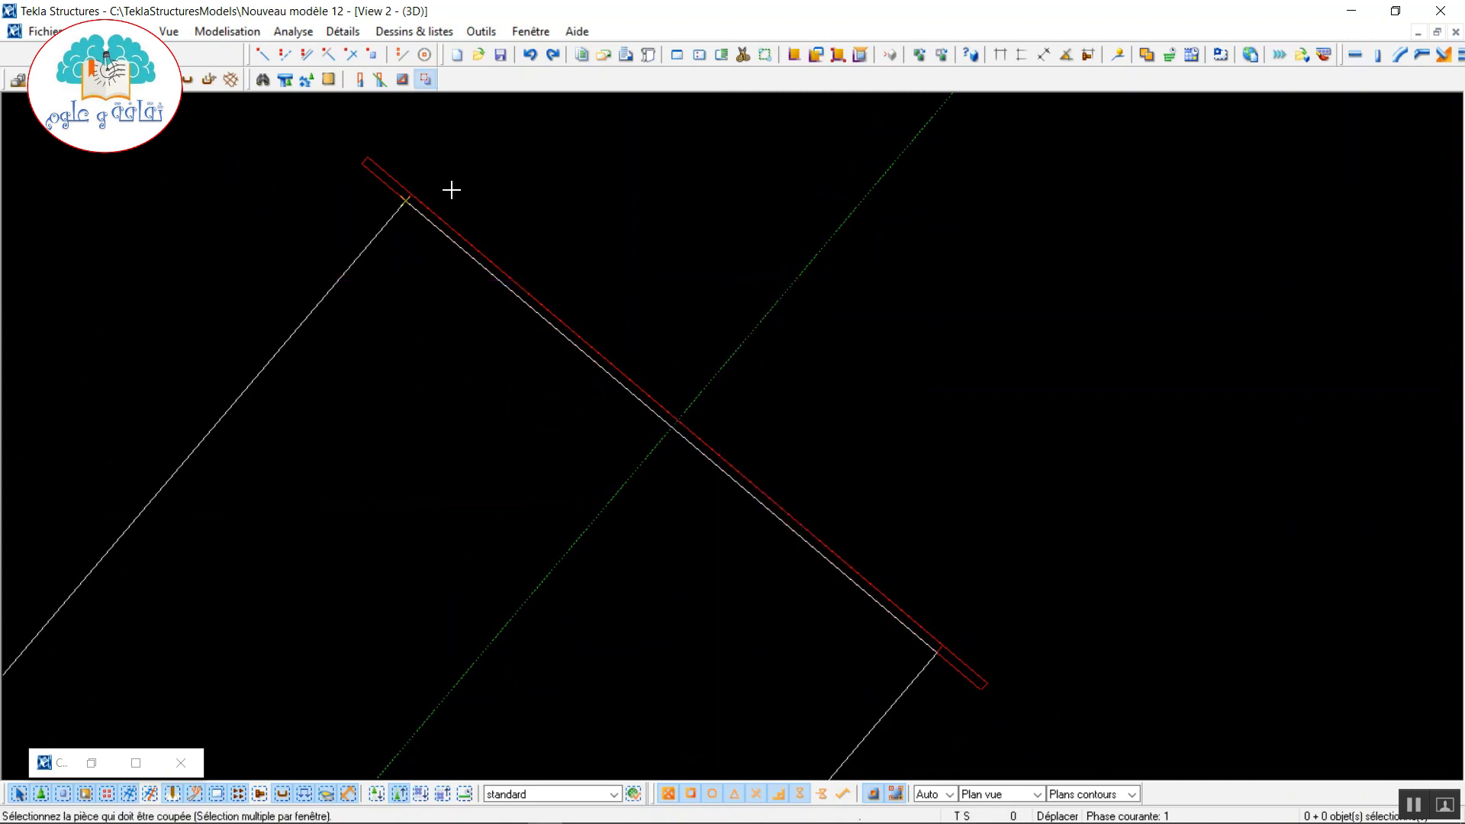
{"action": "left_click", "coordinate": [394, 175]}
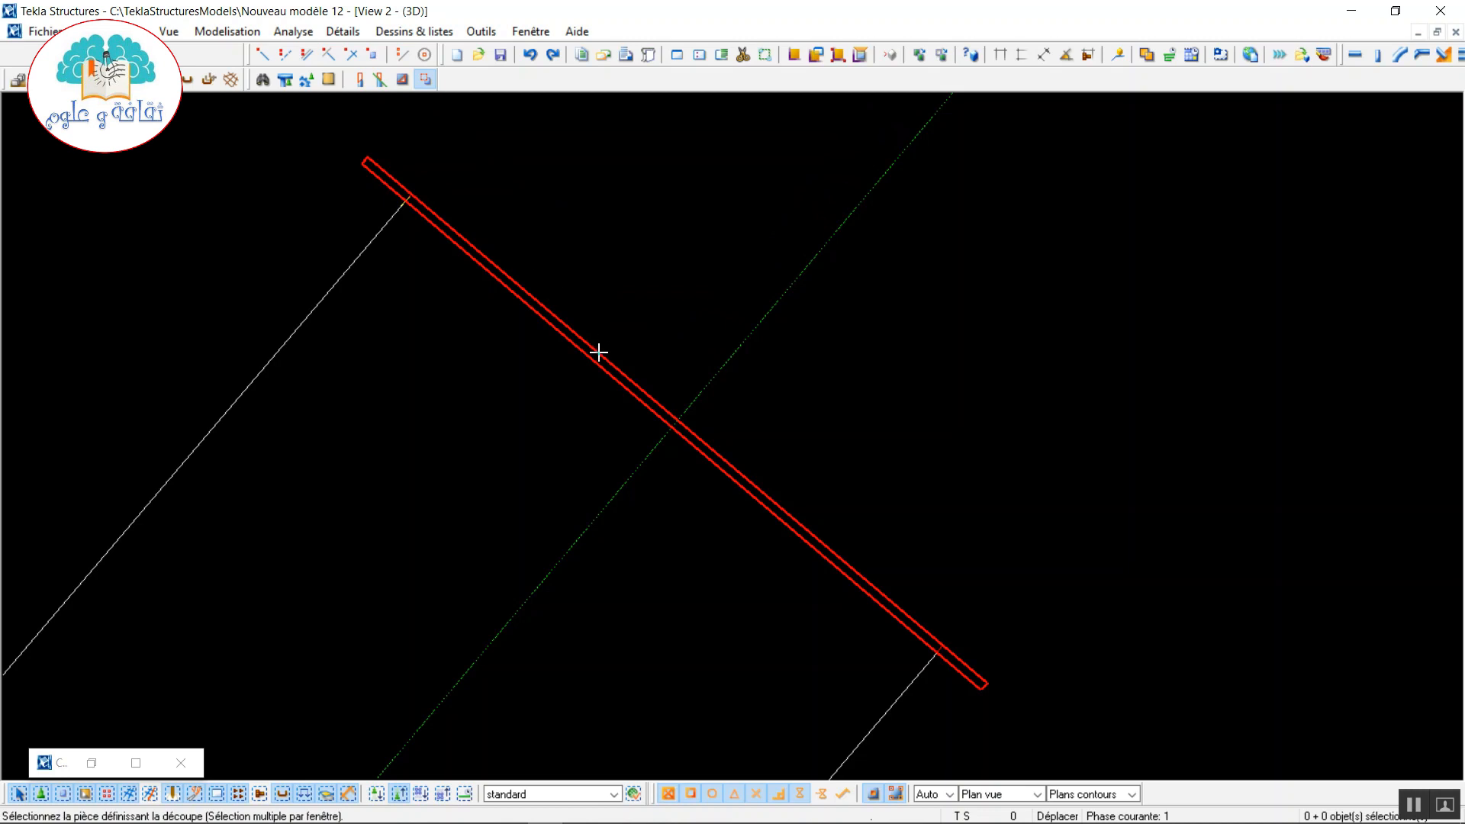
{"action": "scroll", "coordinate": [415, 209], "scroll_direction": "up", "scroll_amount": 5}
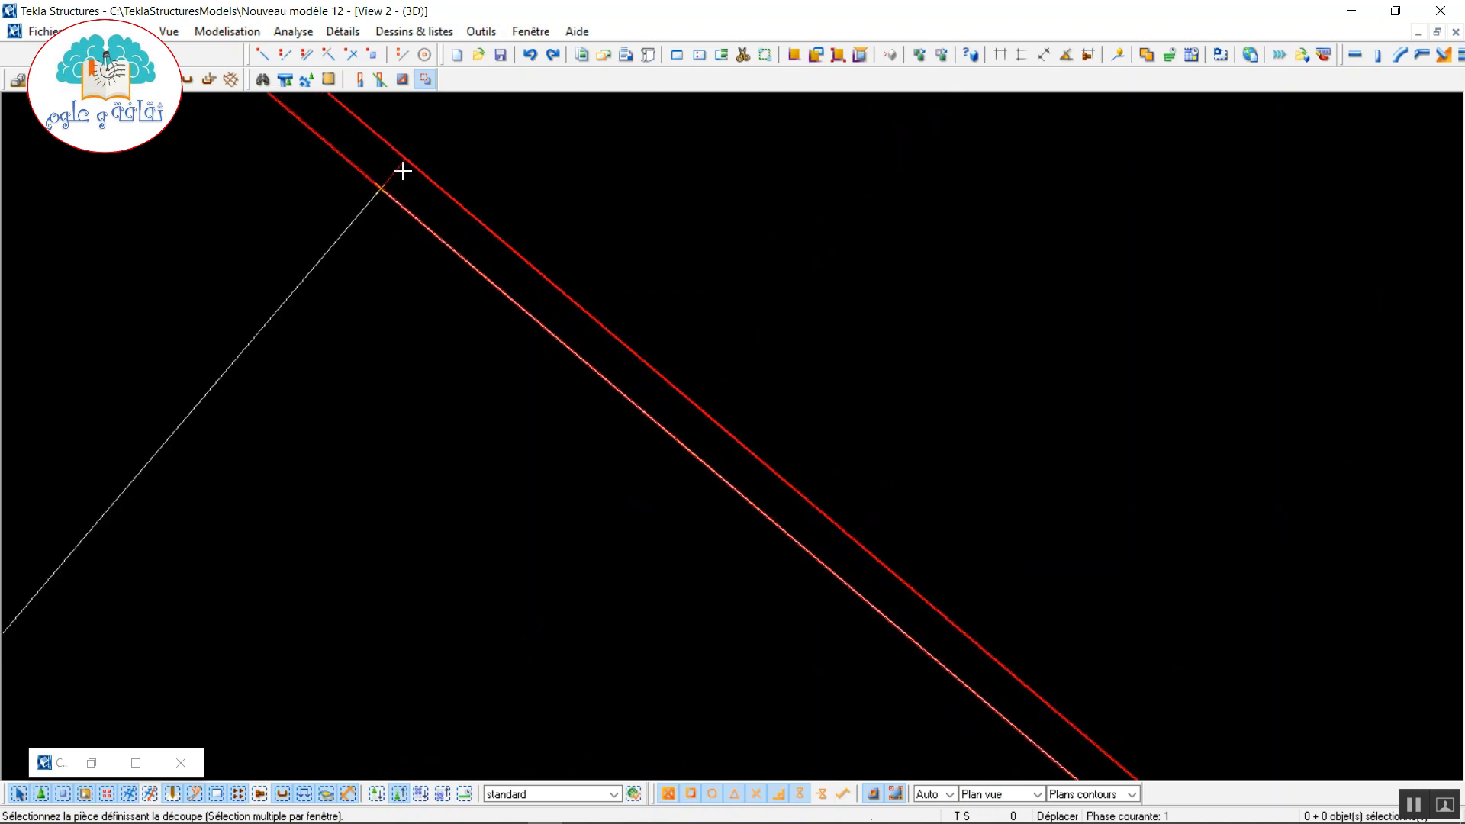
{"action": "right_click", "coordinate": [561, 144]}
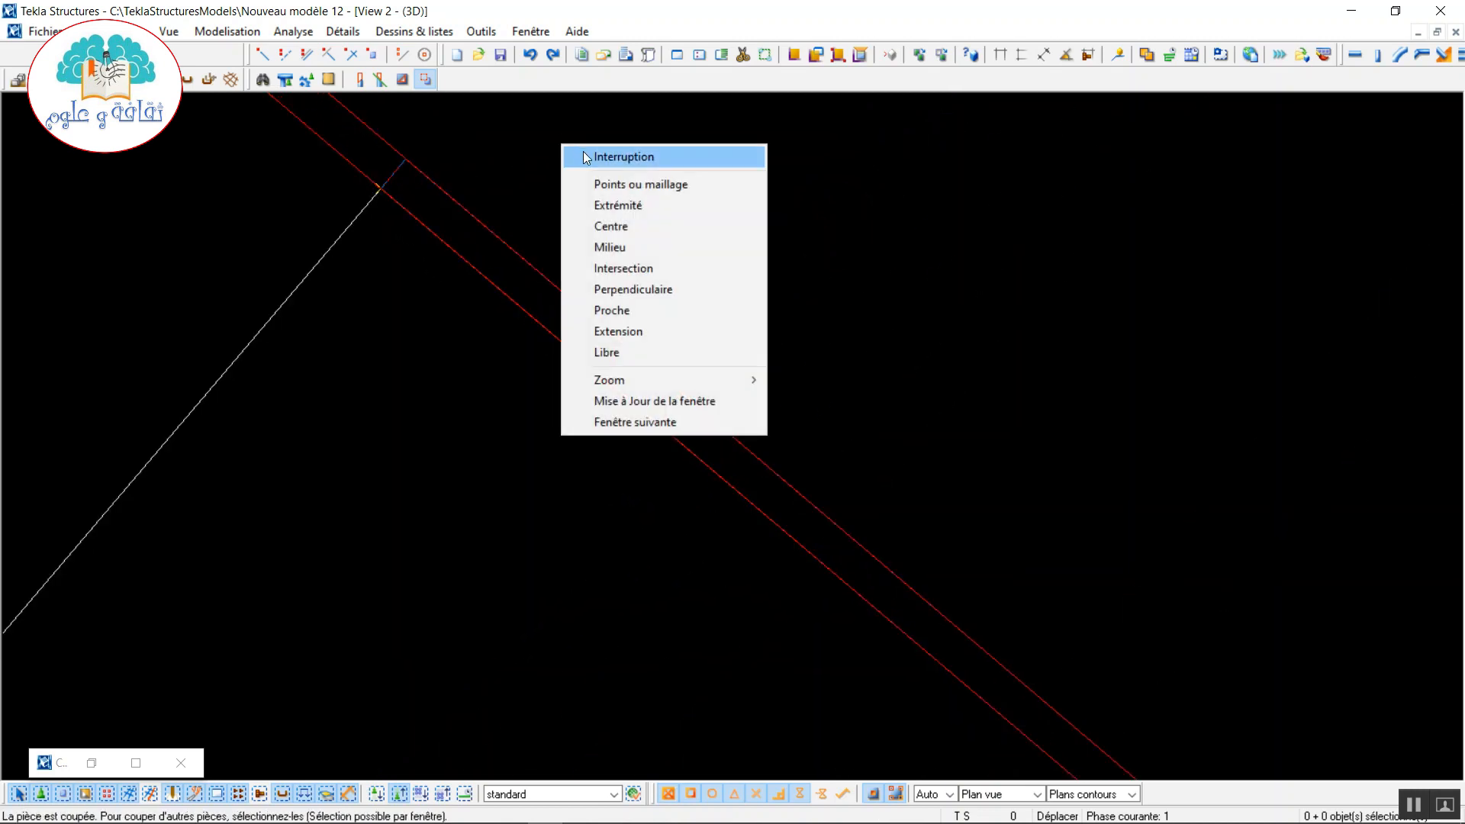
{"action": "left_click", "coordinate": [587, 156]}
- Redraw the view and delete the D150 disc used as the cutting part
{"action": "right_click", "coordinate": [583, 128]}
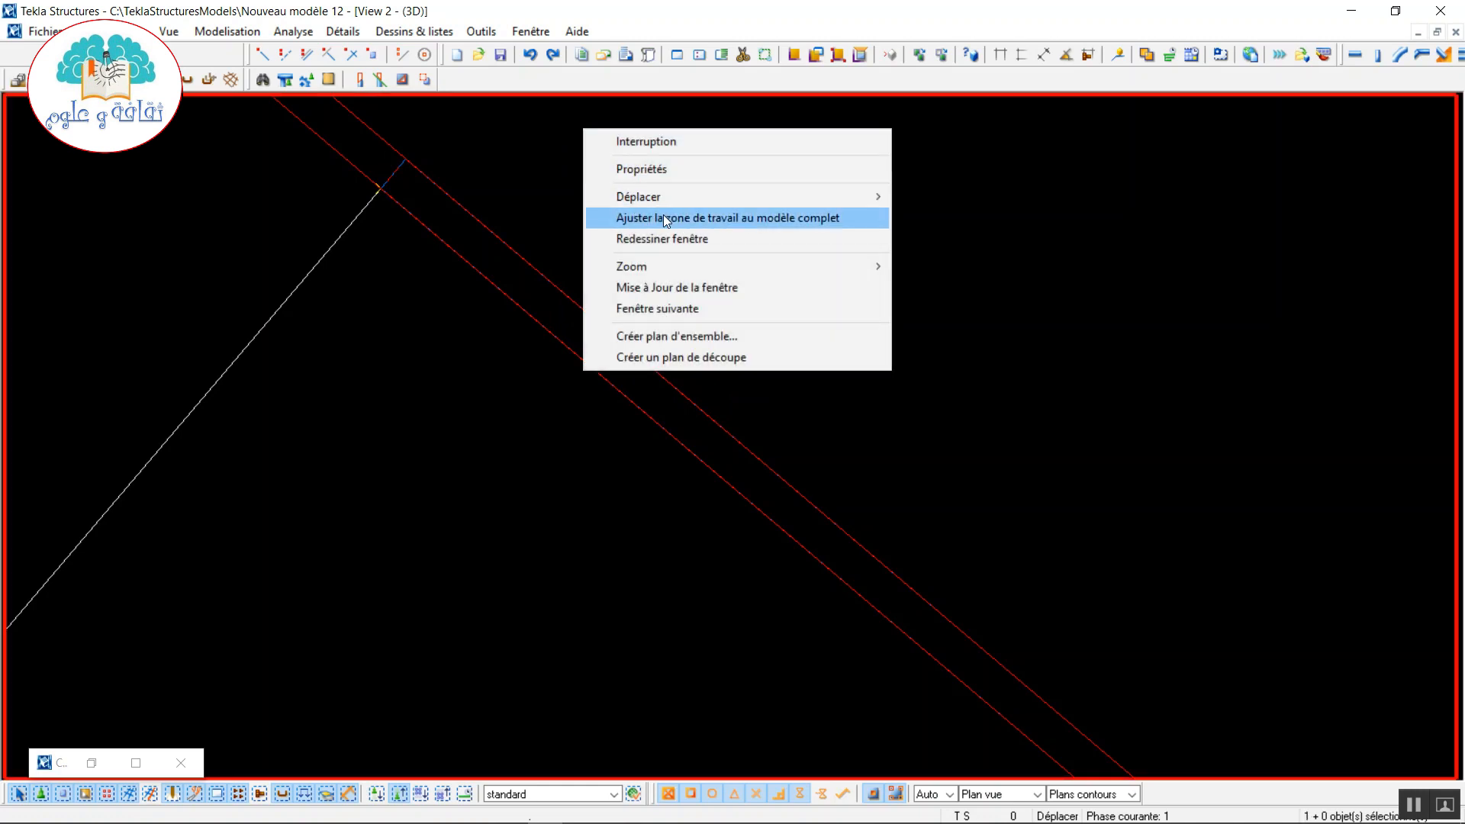
{"action": "left_click", "coordinate": [662, 239]}
{"action": "key", "text": "Delete"}
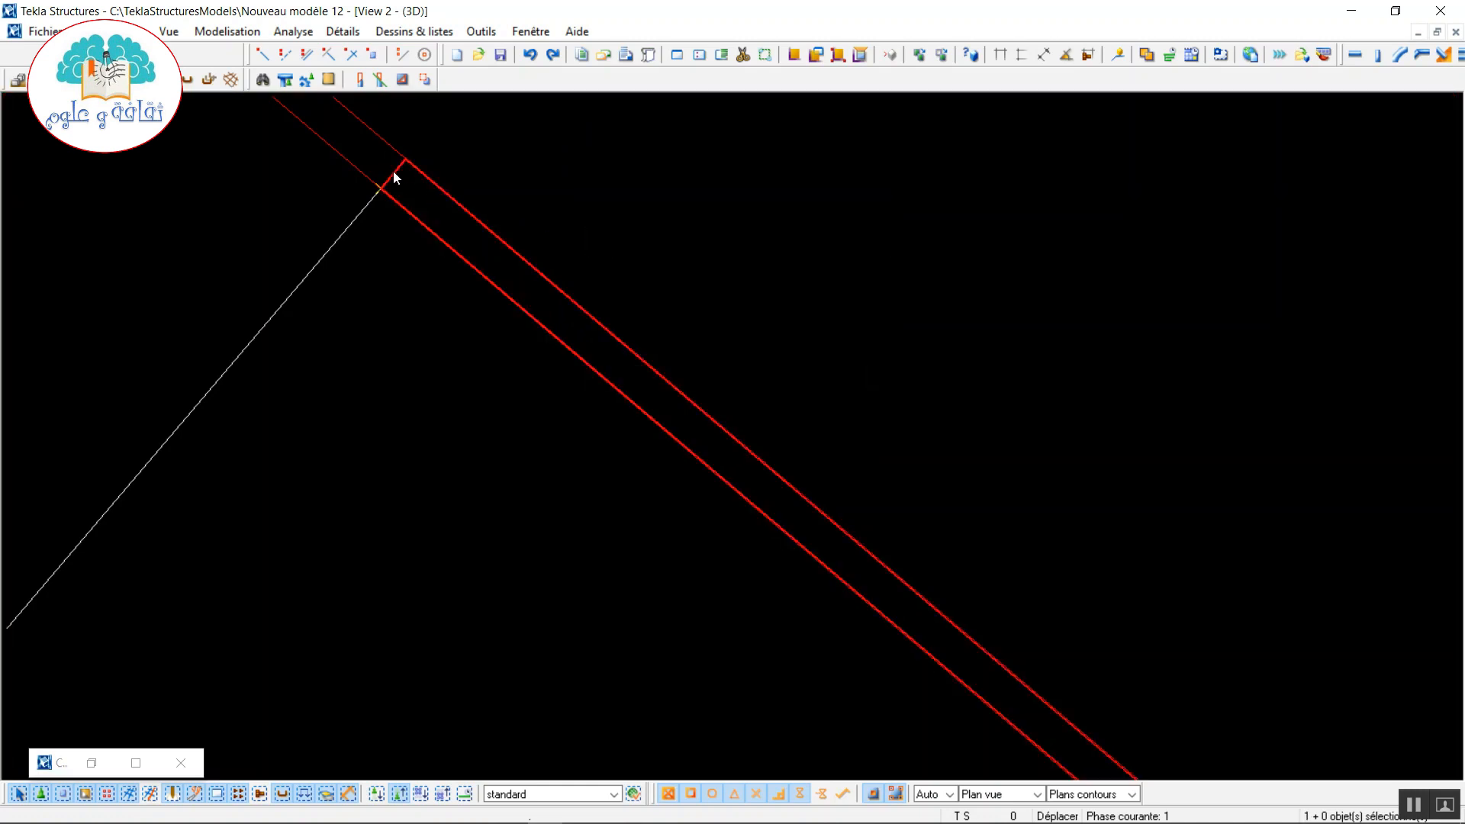
{"action": "key", "text": "ctrl+z"}
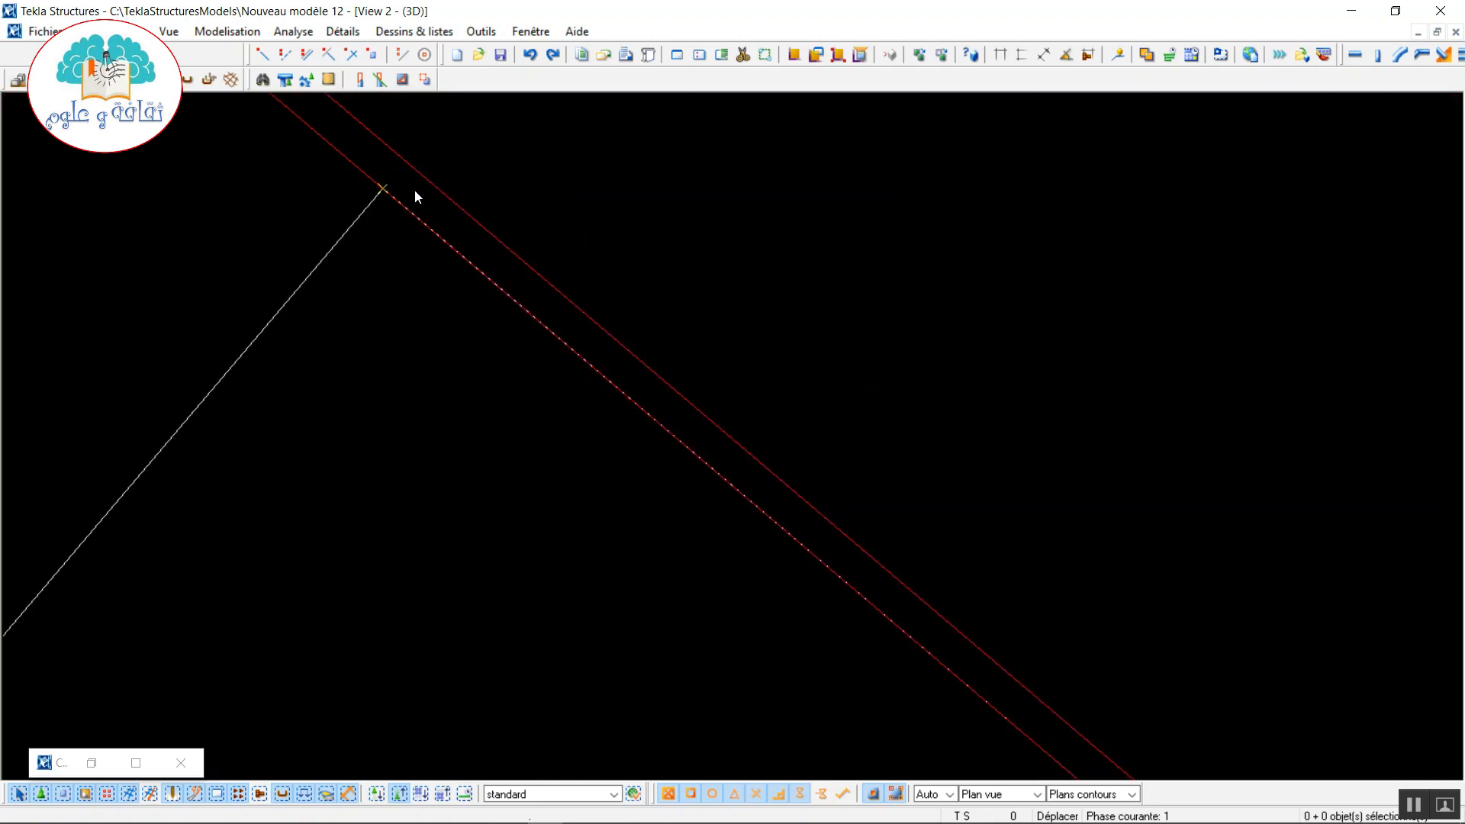
- Move the D175 disc 2 mm back along the branch pipe from its end corner
{"action": "right_click", "coordinate": [397, 158]}
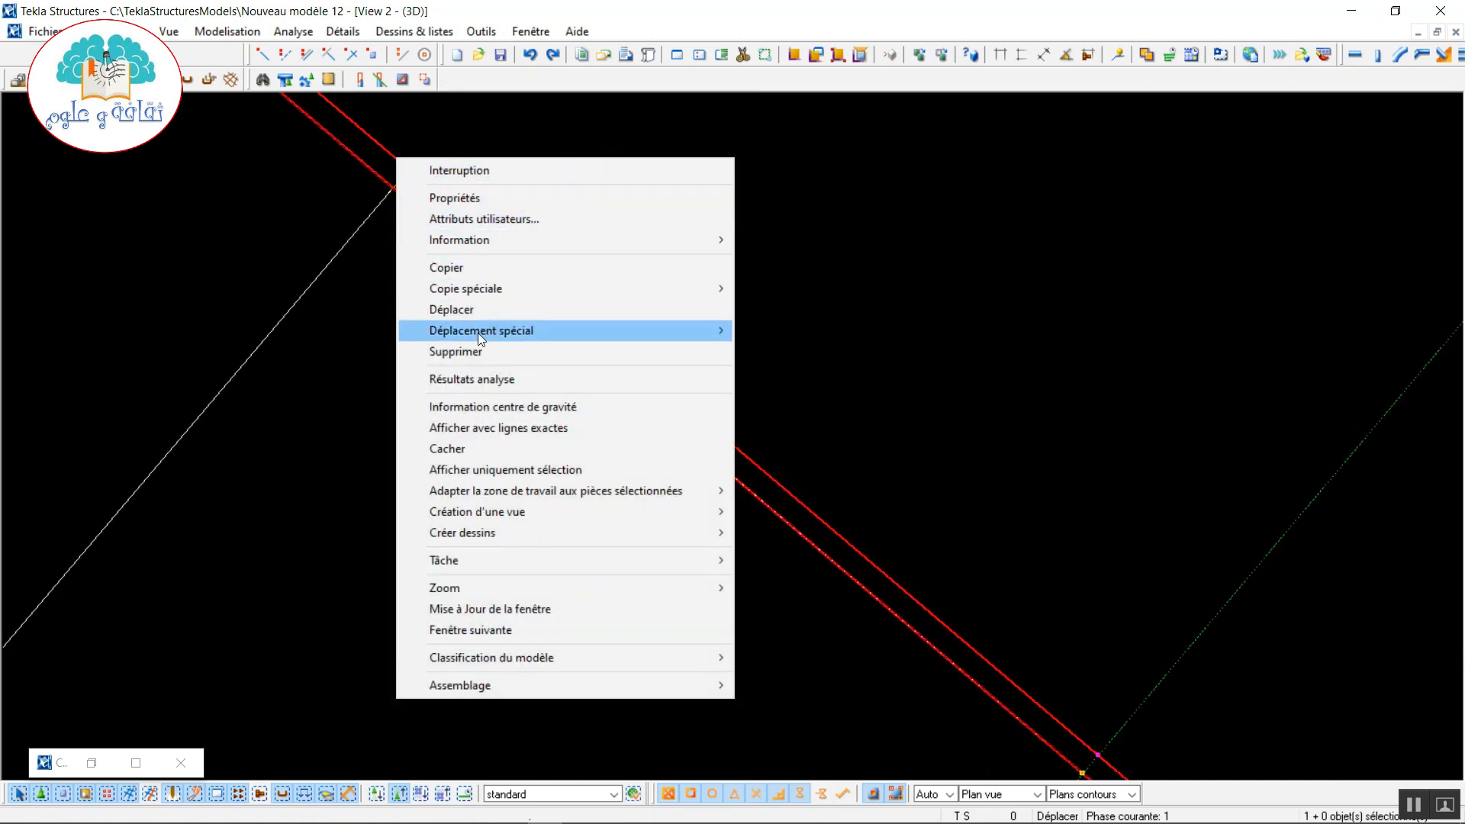
{"action": "left_click", "coordinate": [480, 310]}
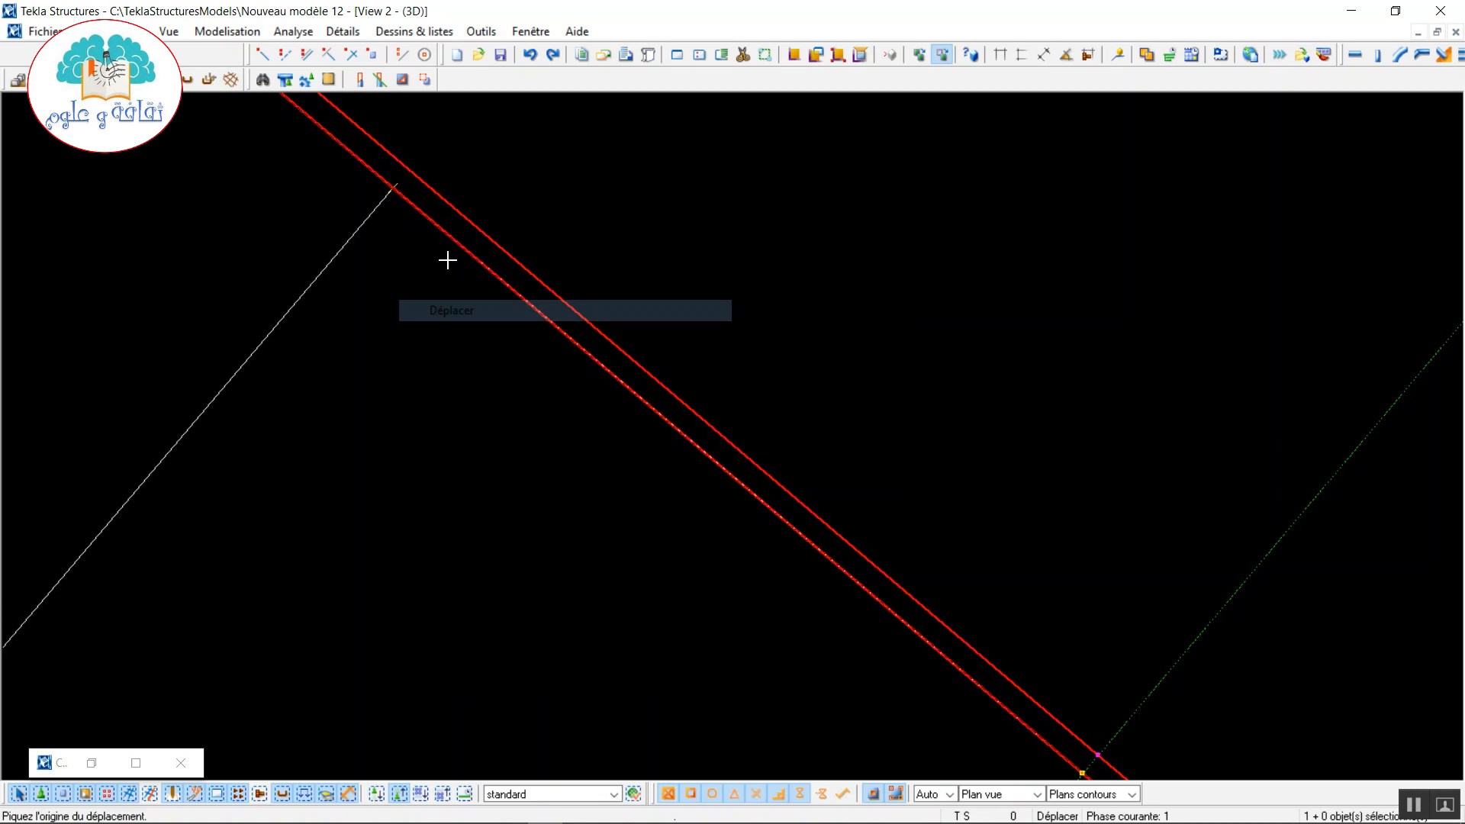
{"action": "left_click", "coordinate": [393, 186]}
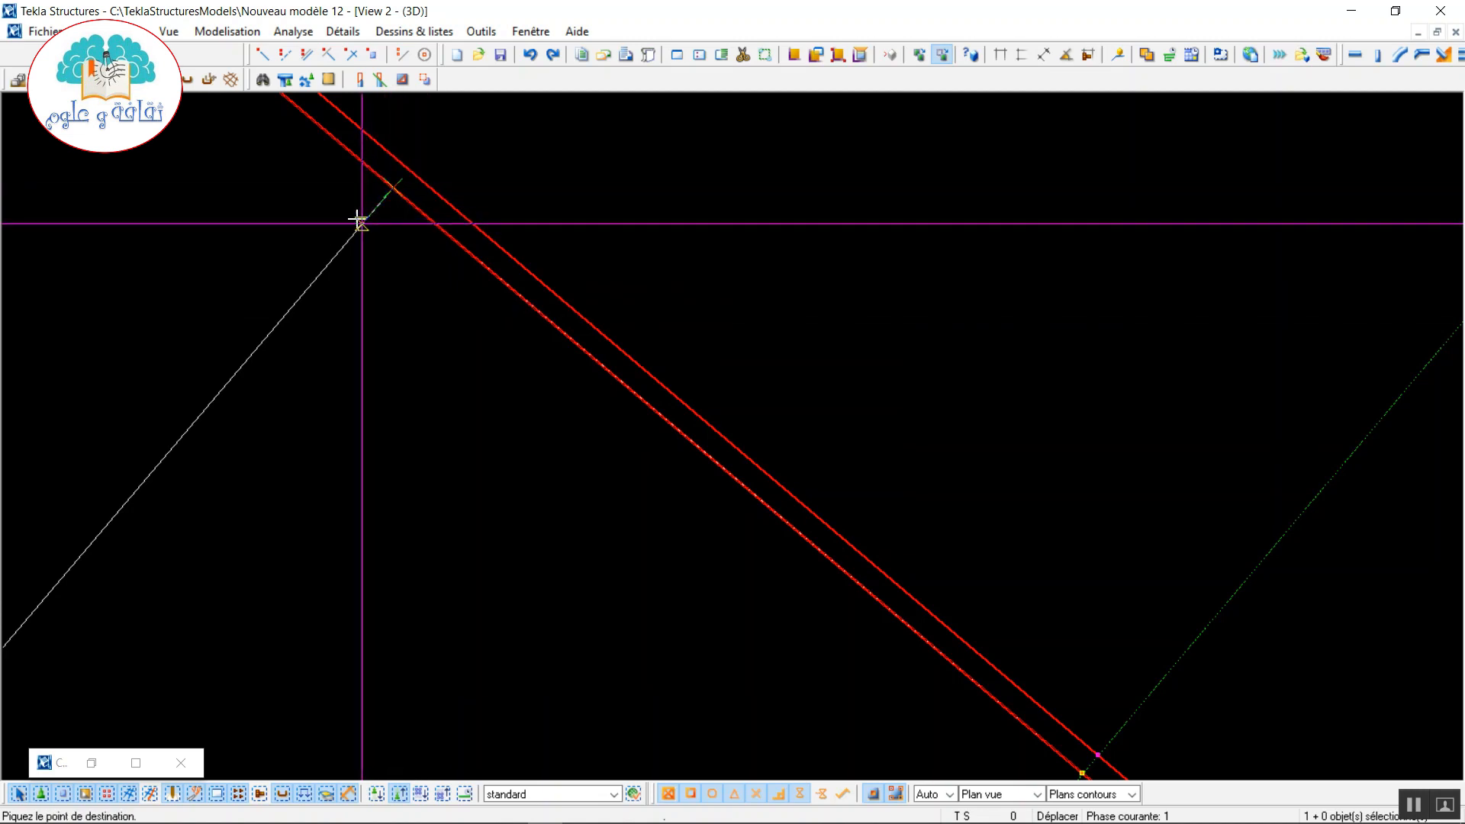
{"action": "type", "text": "2"}
{"action": "key", "text": "Return"}
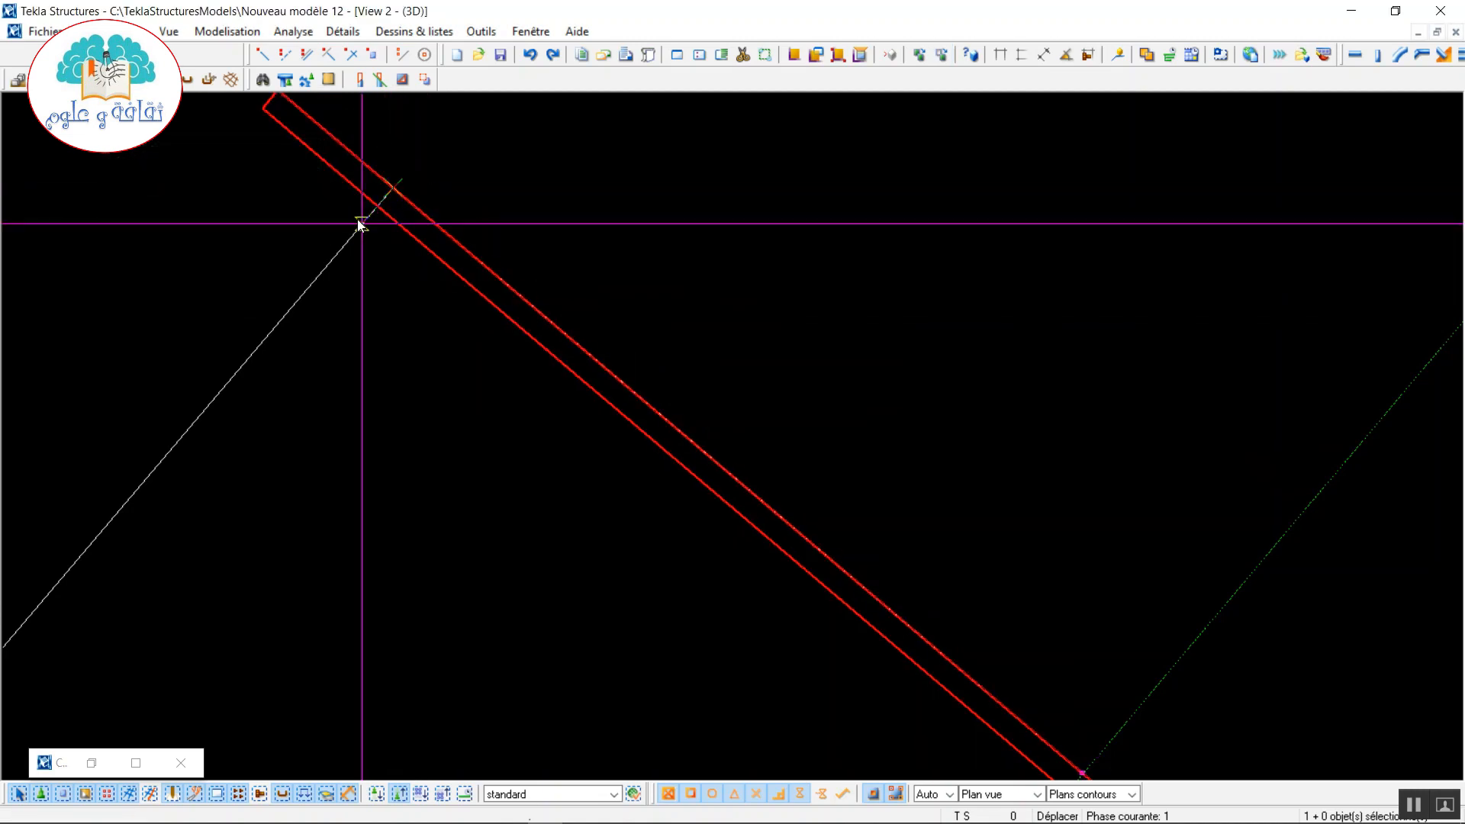
- Attach the D175 disc to the branch pipe with Attacher pièce
{"action": "scroll", "coordinate": [340, 235], "scroll_direction": "down", "scroll_amount": 3}
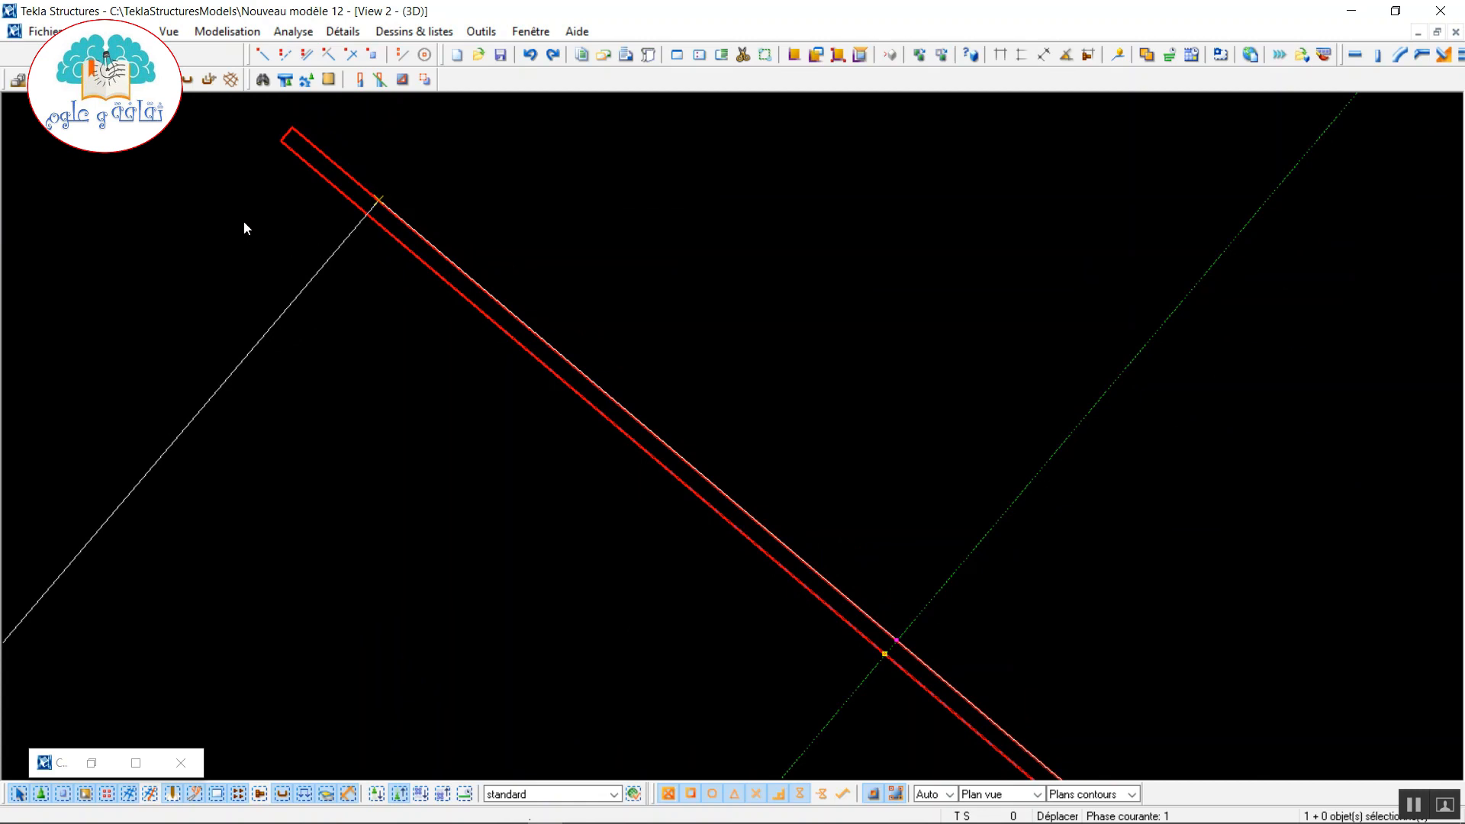
{"action": "scroll", "coordinate": [245, 227], "scroll_direction": "down", "scroll_amount": 2}
{"action": "left_click", "coordinate": [344, 32]}
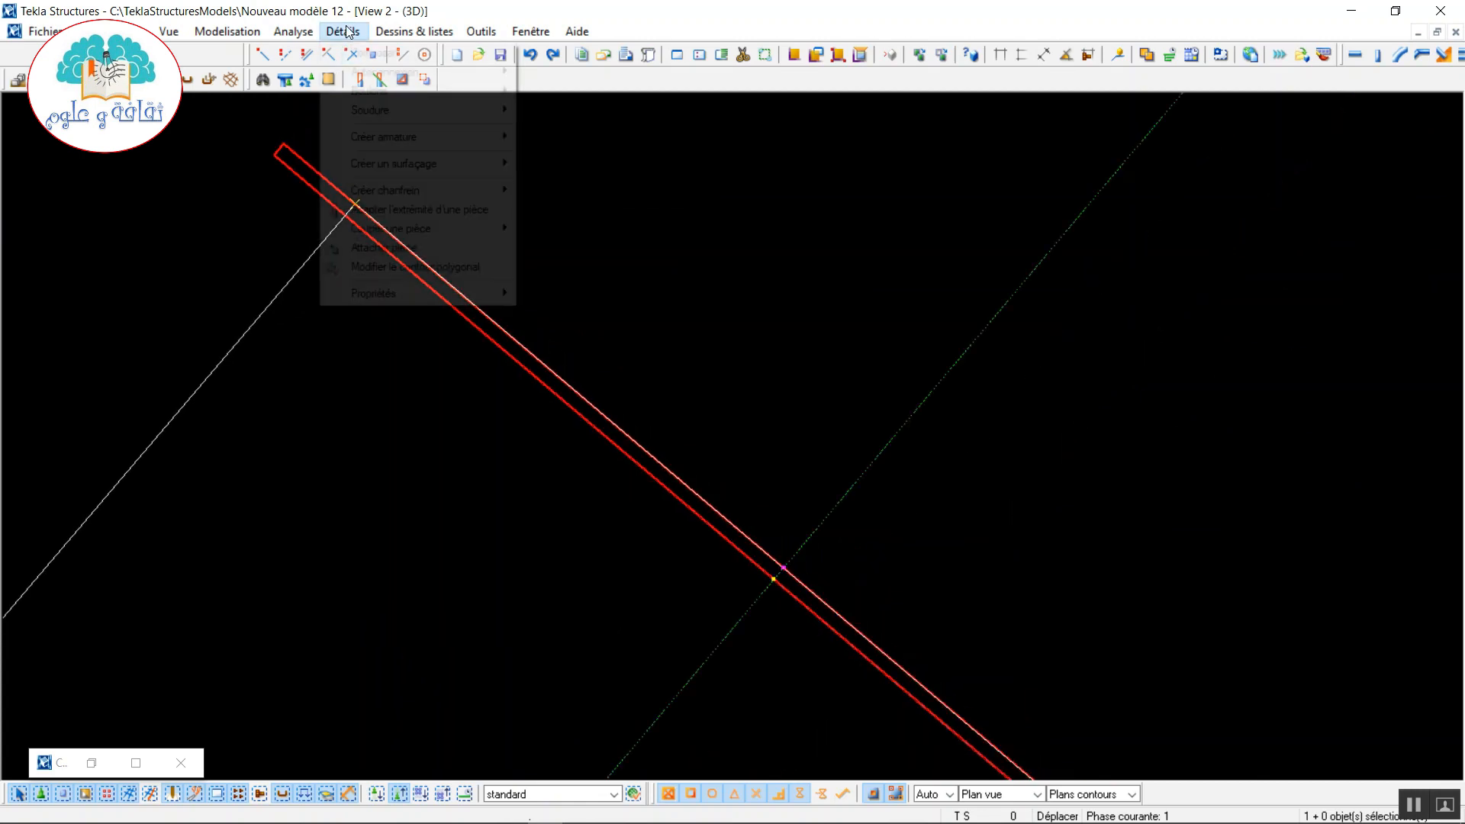
{"action": "left_click", "coordinate": [400, 244]}
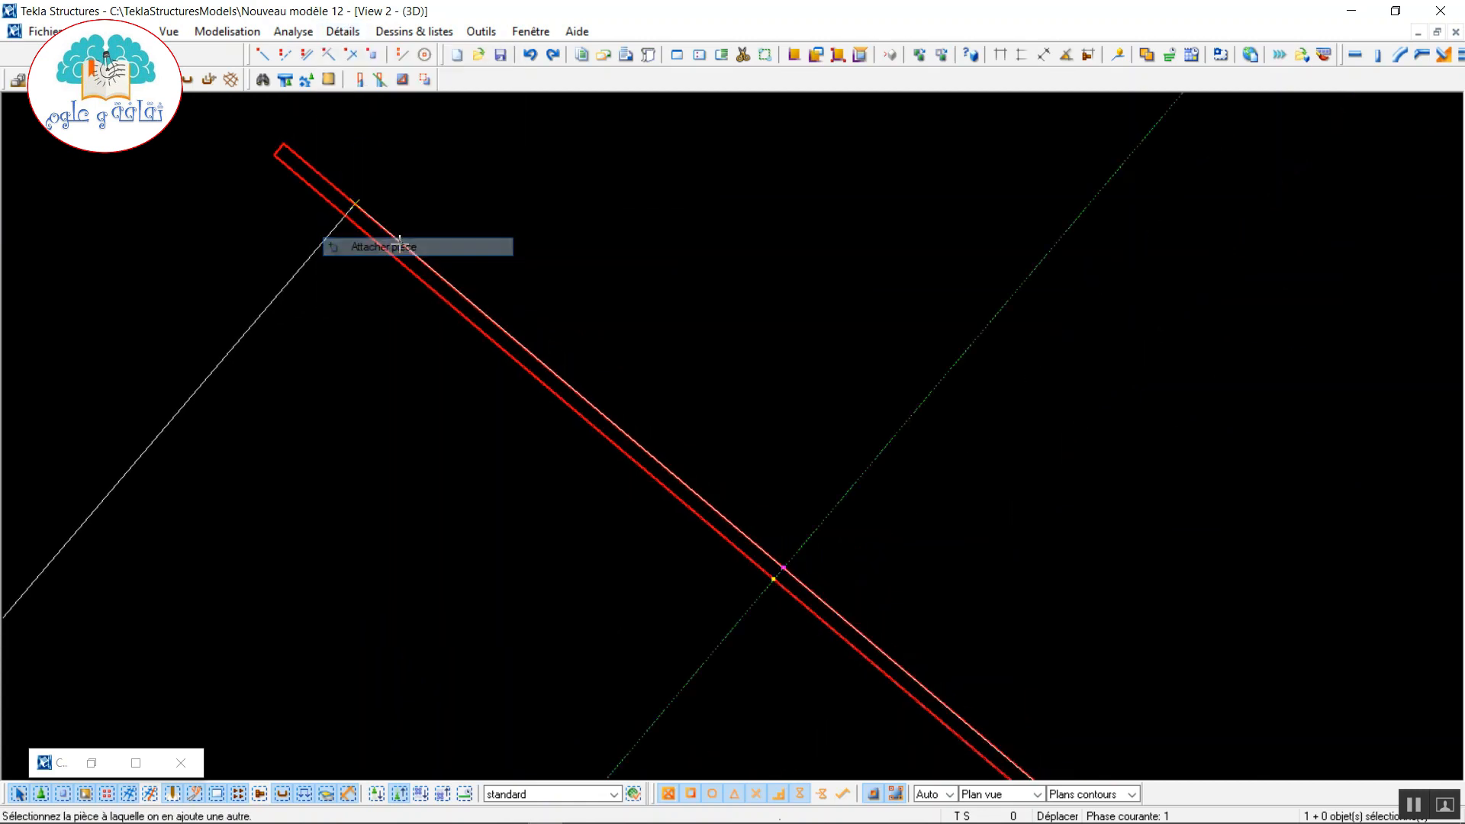
{"action": "left_click", "coordinate": [307, 252]}
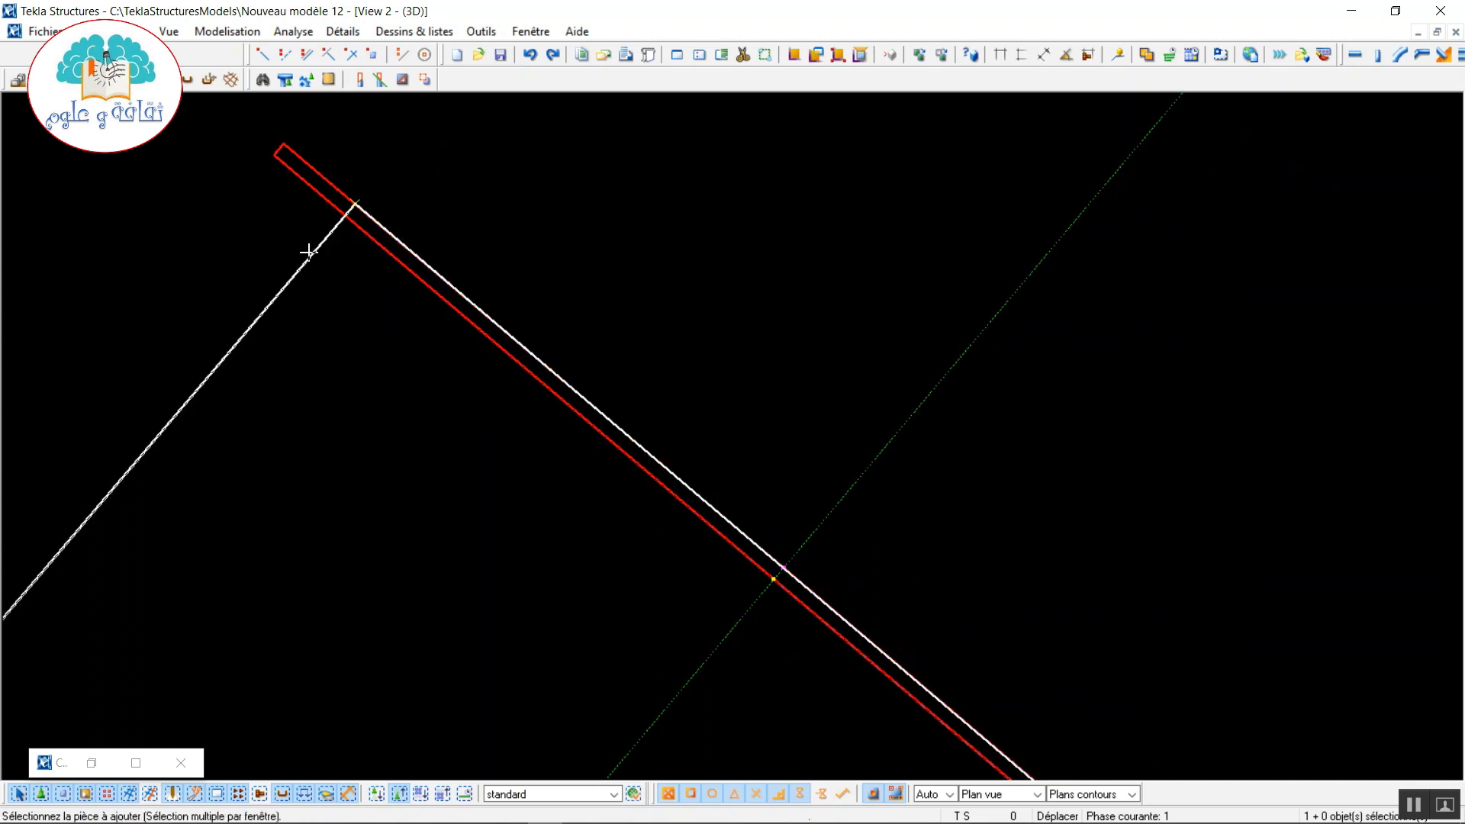
{"action": "left_click", "coordinate": [323, 194]}
{"action": "scroll", "coordinate": [306, 204], "scroll_direction": "down", "scroll_amount": 2}
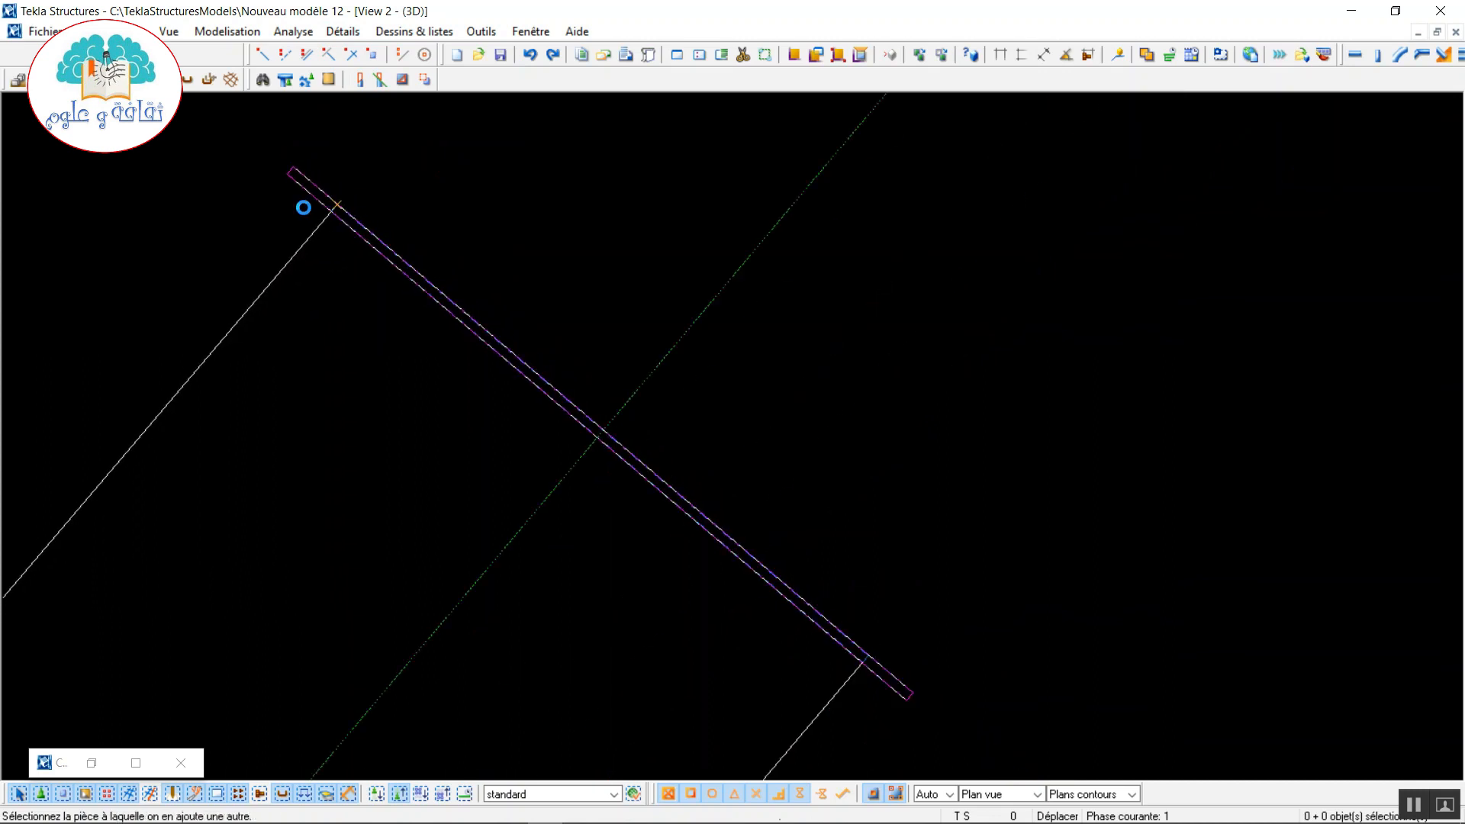
{"action": "right_click", "coordinate": [414, 156]}
{"action": "left_click", "coordinate": [444, 162]}
{"action": "right_click", "coordinate": [442, 152]}
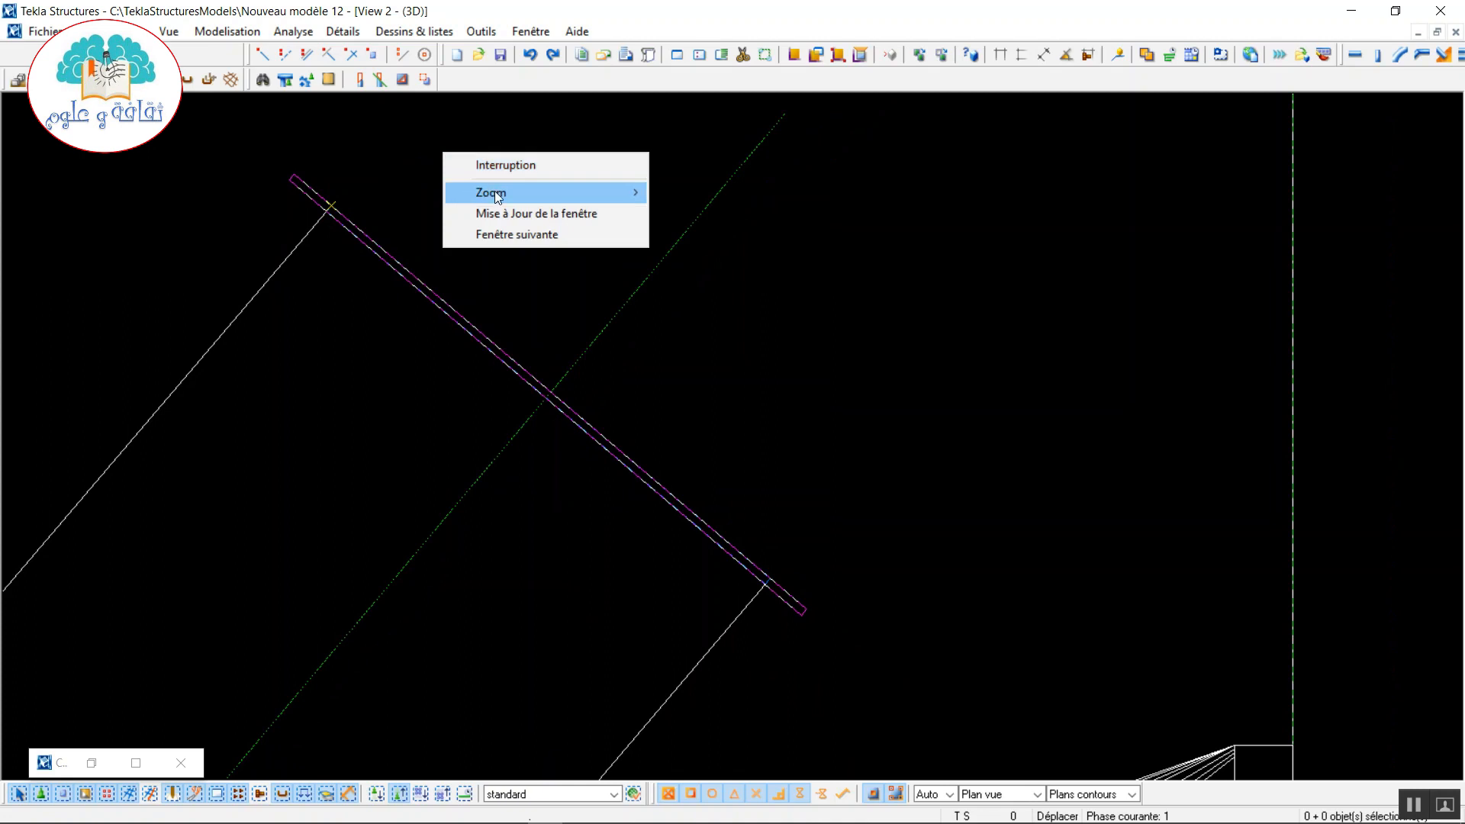
- End the attach command and redraw the section view
{"action": "left_click", "coordinate": [500, 164]}
{"action": "right_click", "coordinate": [498, 158]}
{"action": "left_click", "coordinate": [501, 163]}
{"action": "right_click", "coordinate": [492, 156]}
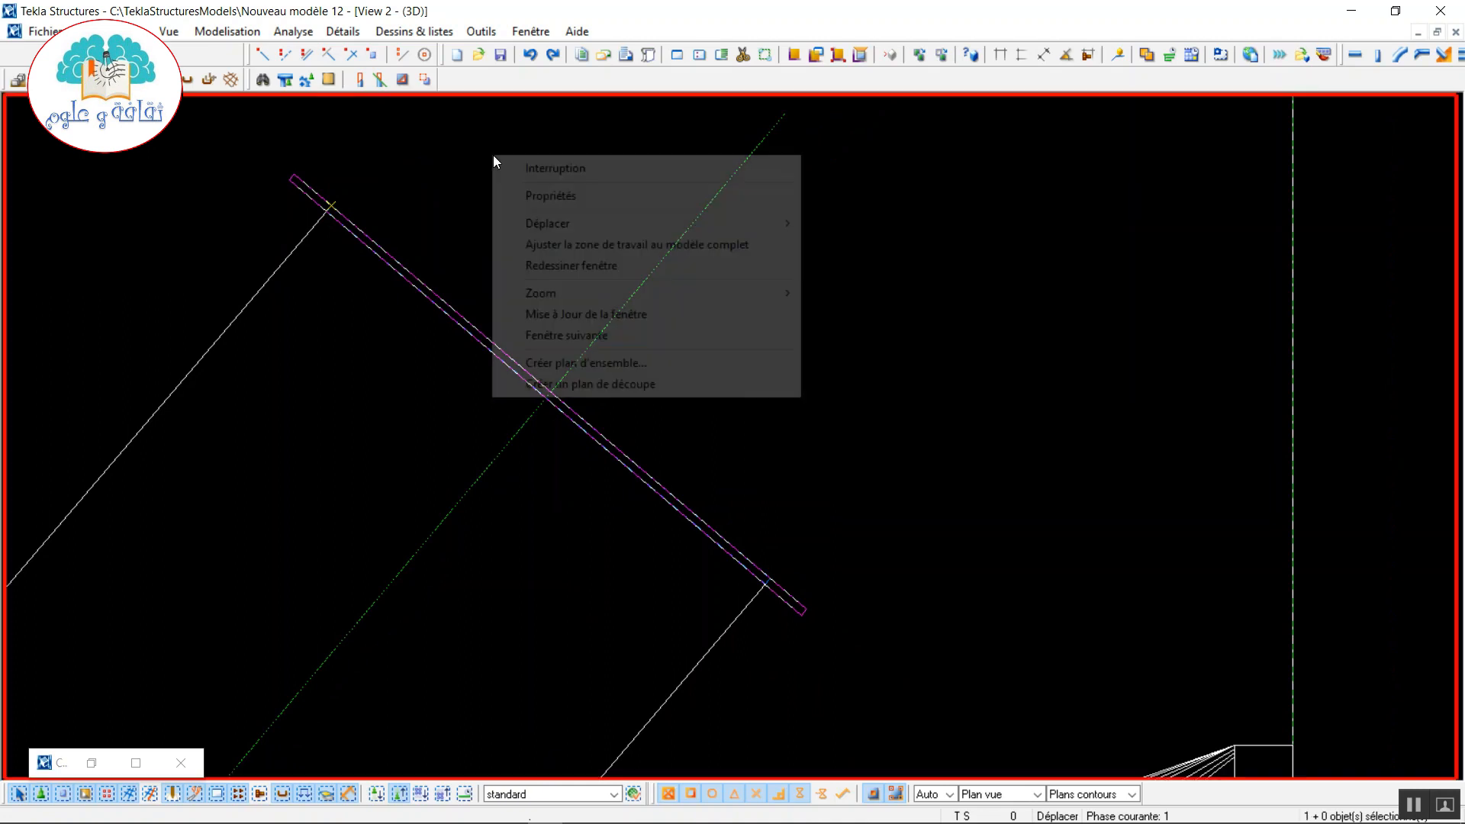
{"action": "left_click", "coordinate": [571, 265]}
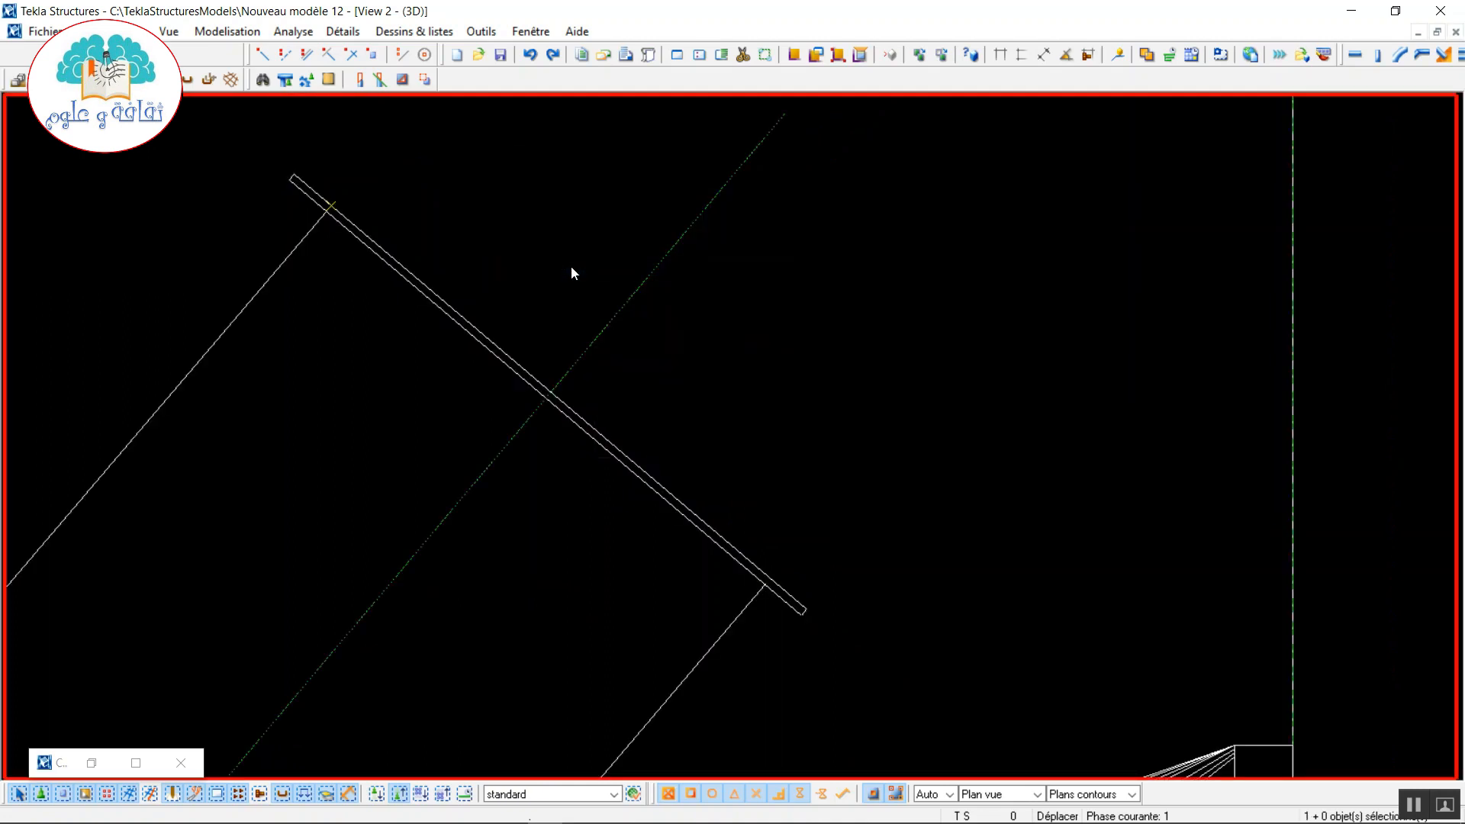
- Switch to the 3D view and check the branch pipe with its attached end collar
{"action": "key", "text": "ctrl+Tab"}
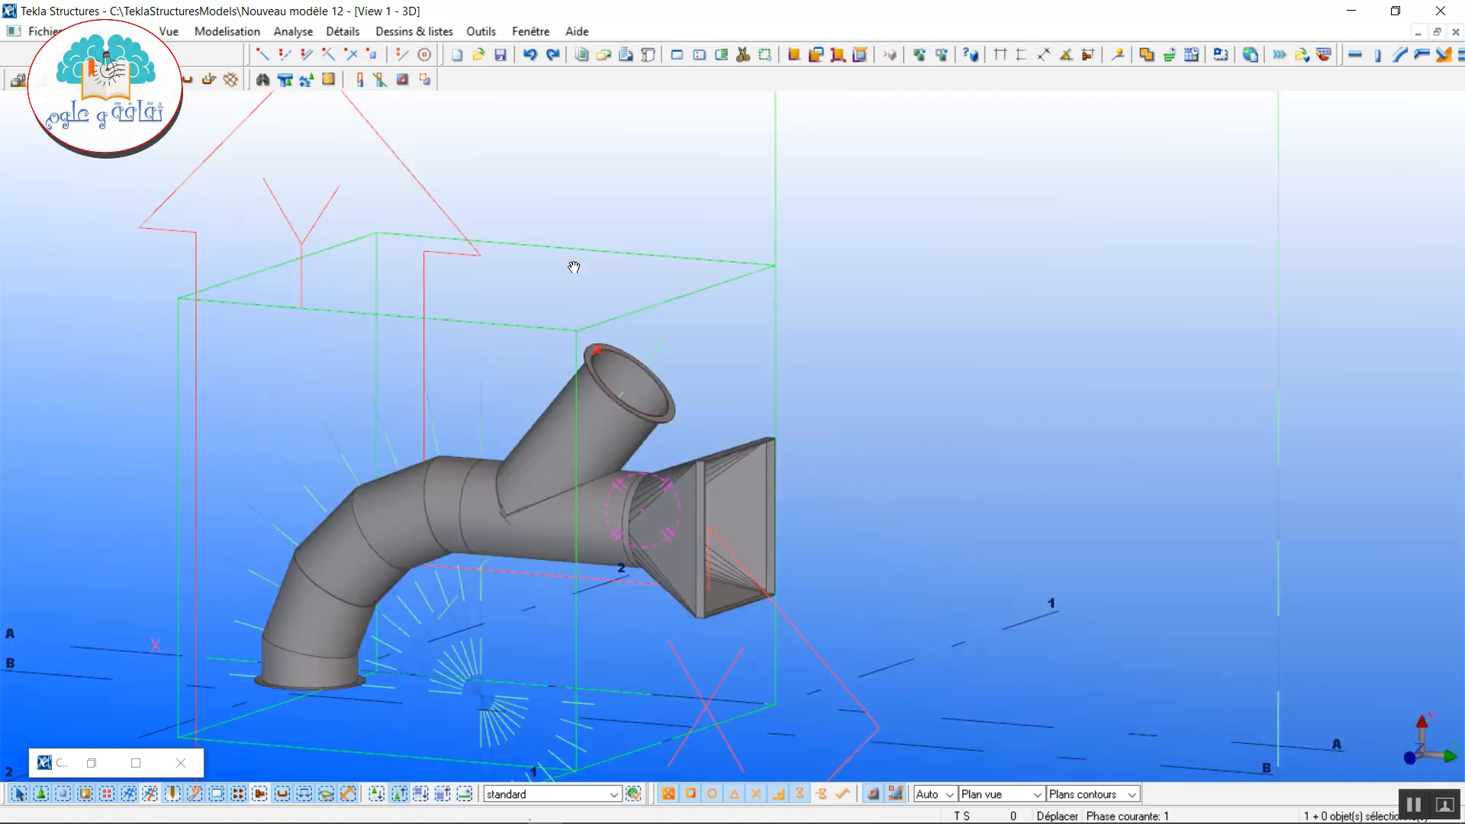
{"action": "scroll", "coordinate": [635, 424], "scroll_direction": "up", "scroll_amount": 6}
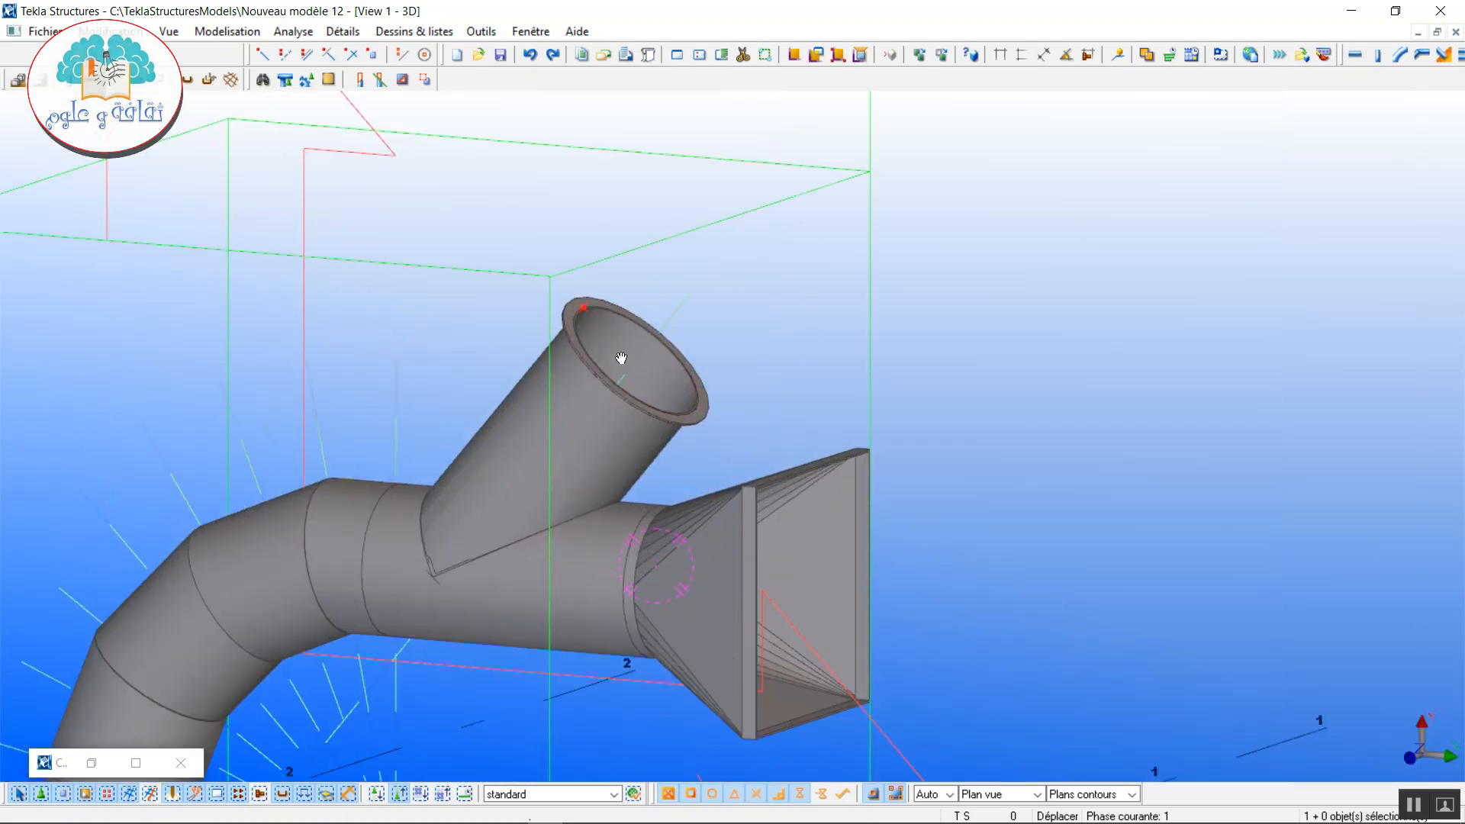
{"action": "right_click", "coordinate": [589, 190]}
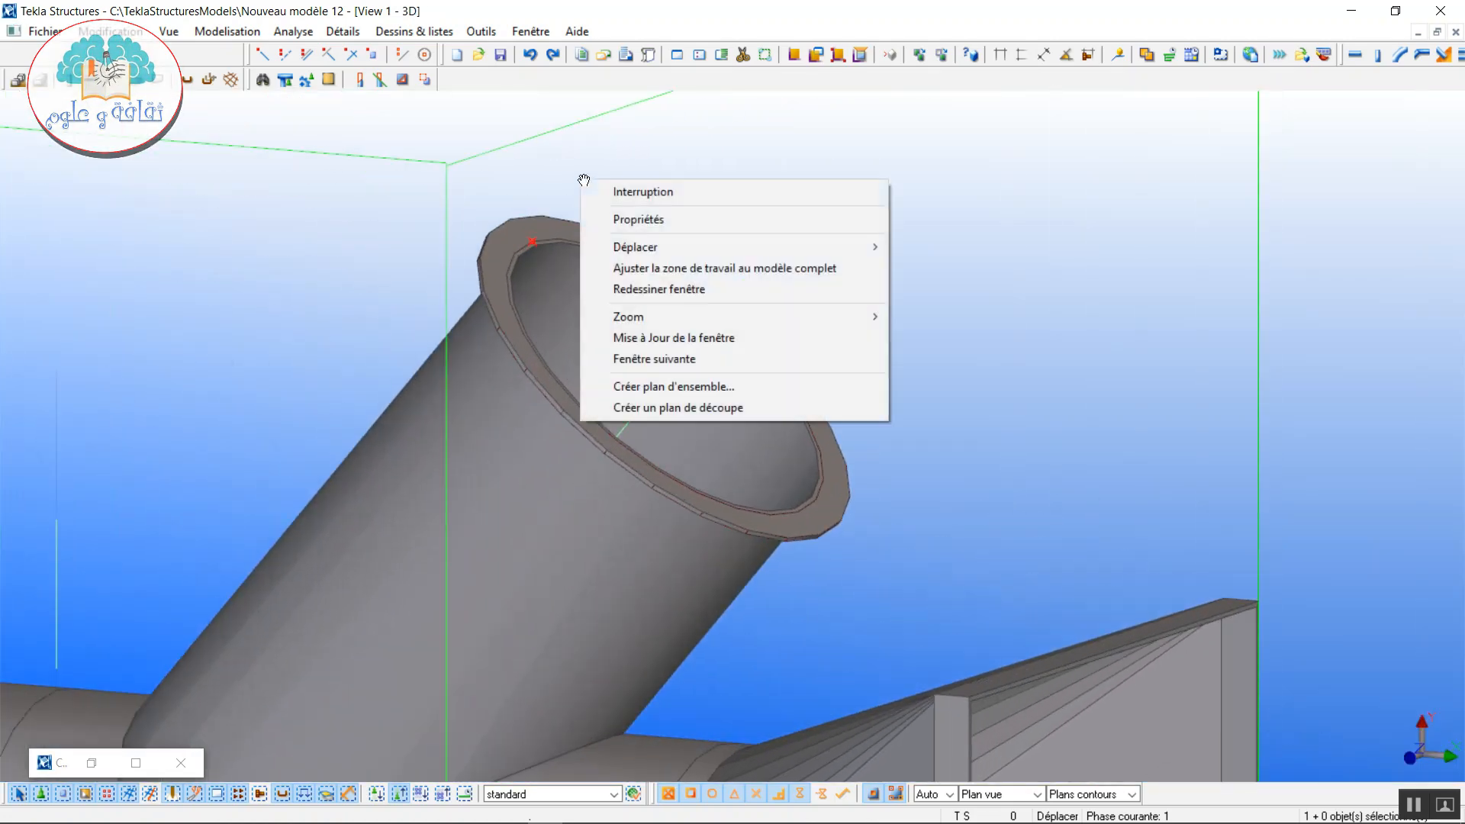
{"action": "left_click", "coordinate": [624, 192]}
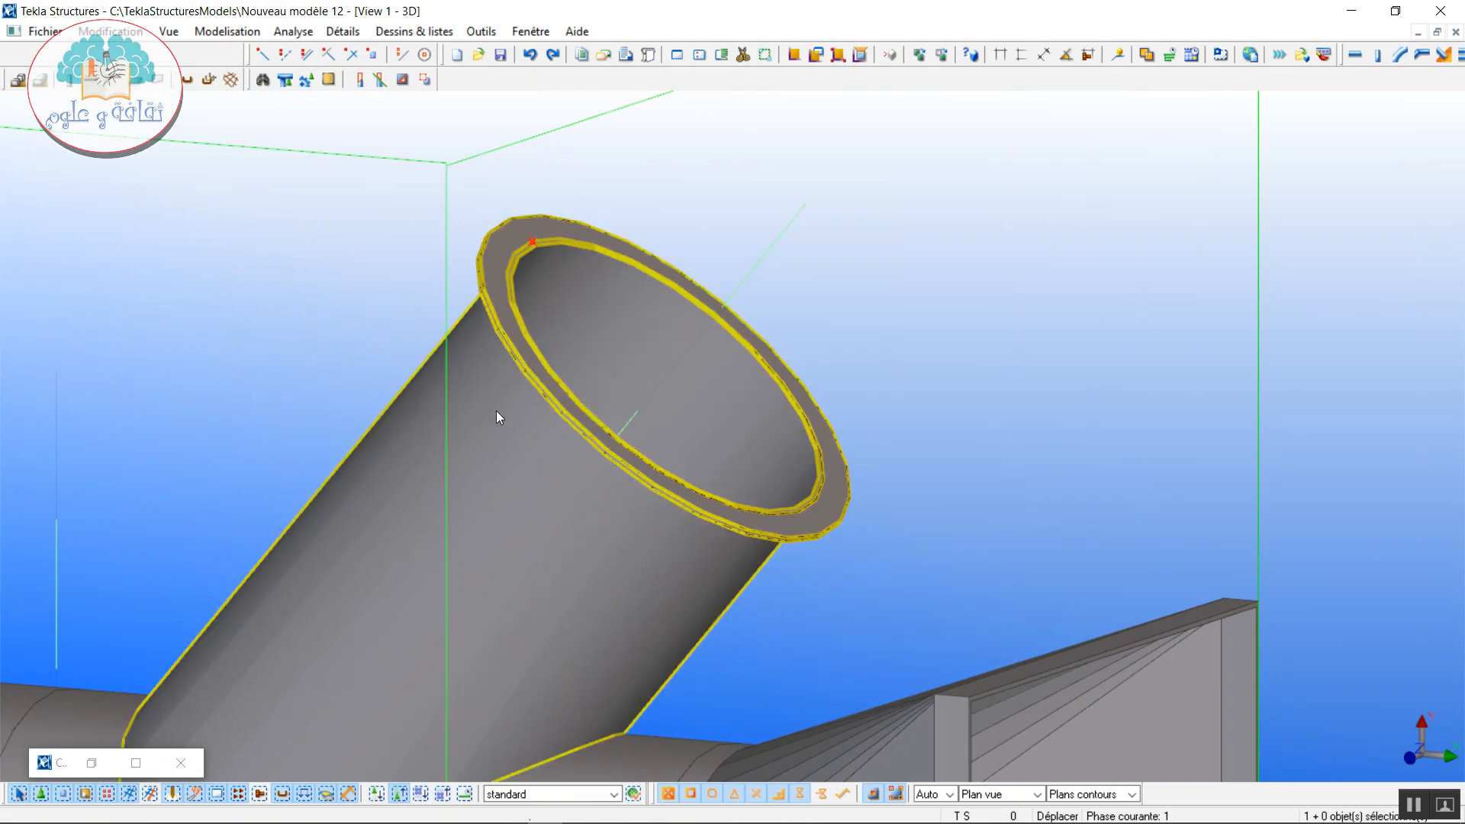
{"action": "left_click", "coordinate": [497, 421]}
{"action": "left_click", "coordinate": [886, 235]}
- Examine the whole pipe model in 3D, from the branch and square transition to the lower end collar of the segmented bend
{"action": "scroll", "coordinate": [836, 273], "scroll_direction": "down", "scroll_amount": 1}
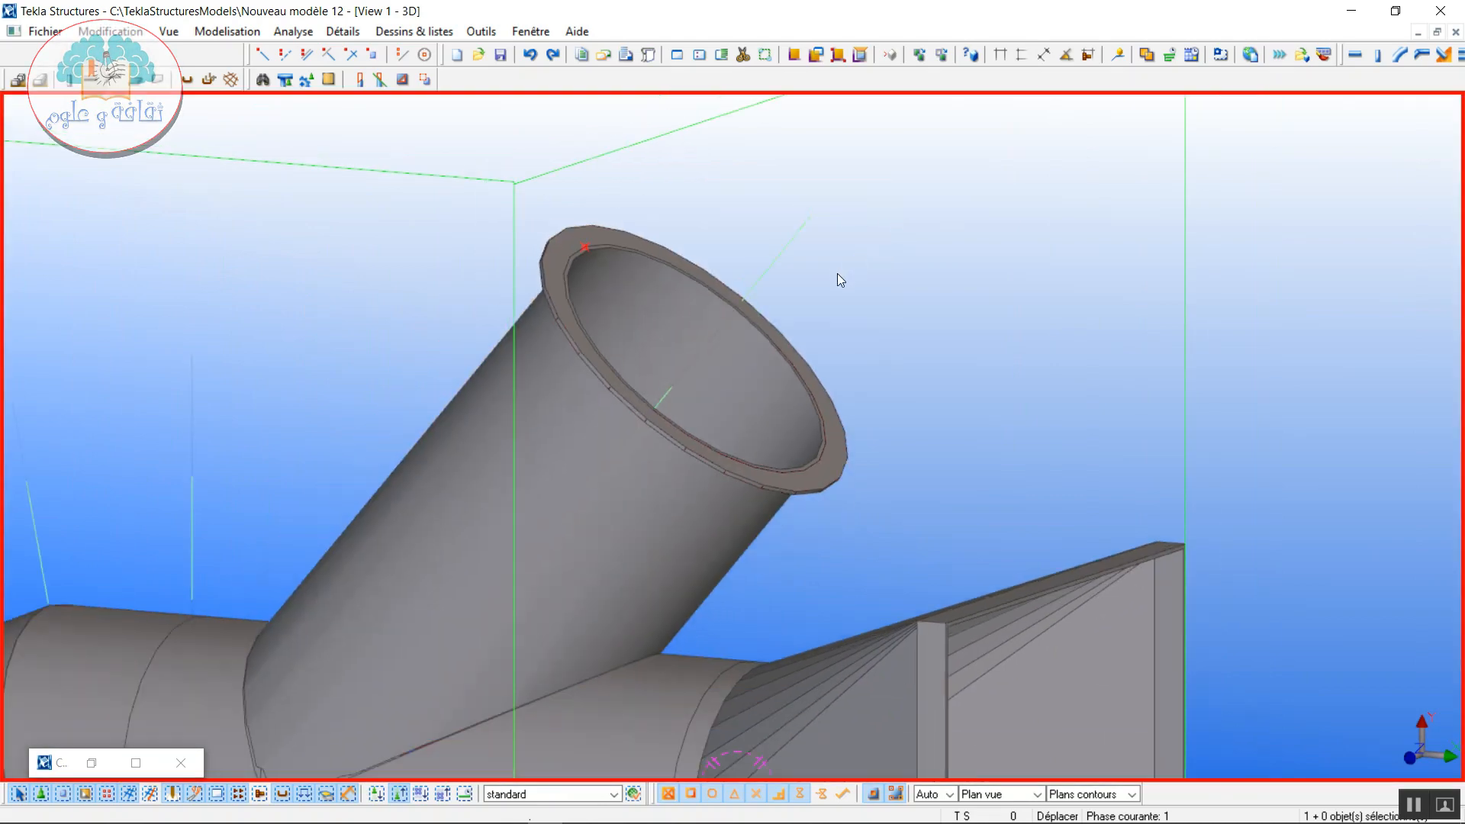
{"action": "scroll", "coordinate": [843, 326], "scroll_direction": "down", "scroll_amount": 2}
{"action": "scroll", "coordinate": [736, 321], "scroll_direction": "down", "scroll_amount": 4}
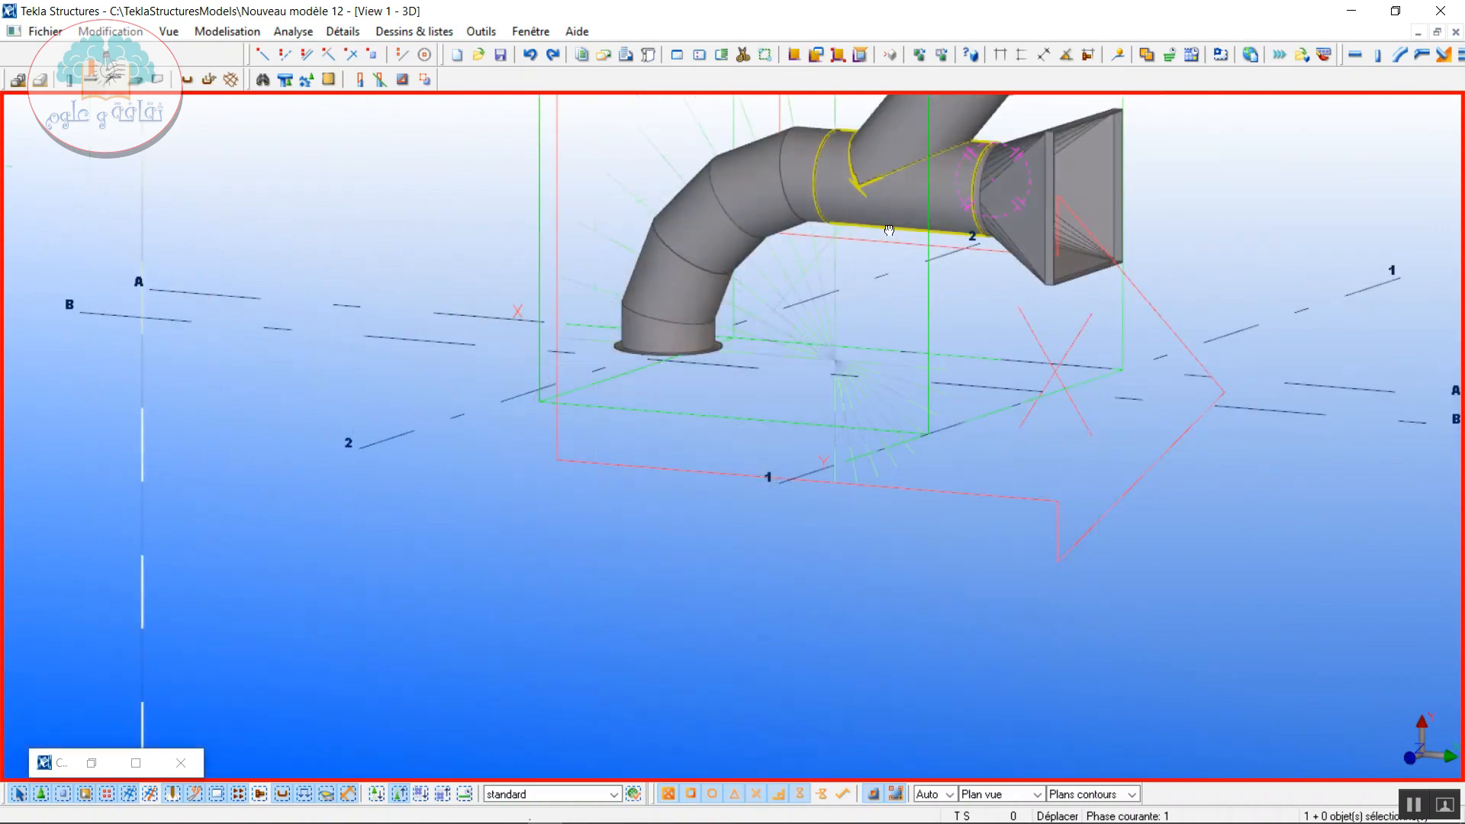
{"action": "middle_click_drag", "start_coordinate": [889, 229], "coordinate": [553, 650]}
{"action": "scroll", "coordinate": [656, 473], "scroll_direction": "up", "scroll_amount": 2}
{"action": "middle_click_drag", "start_coordinate": [715, 451], "coordinate": [840, 270]}
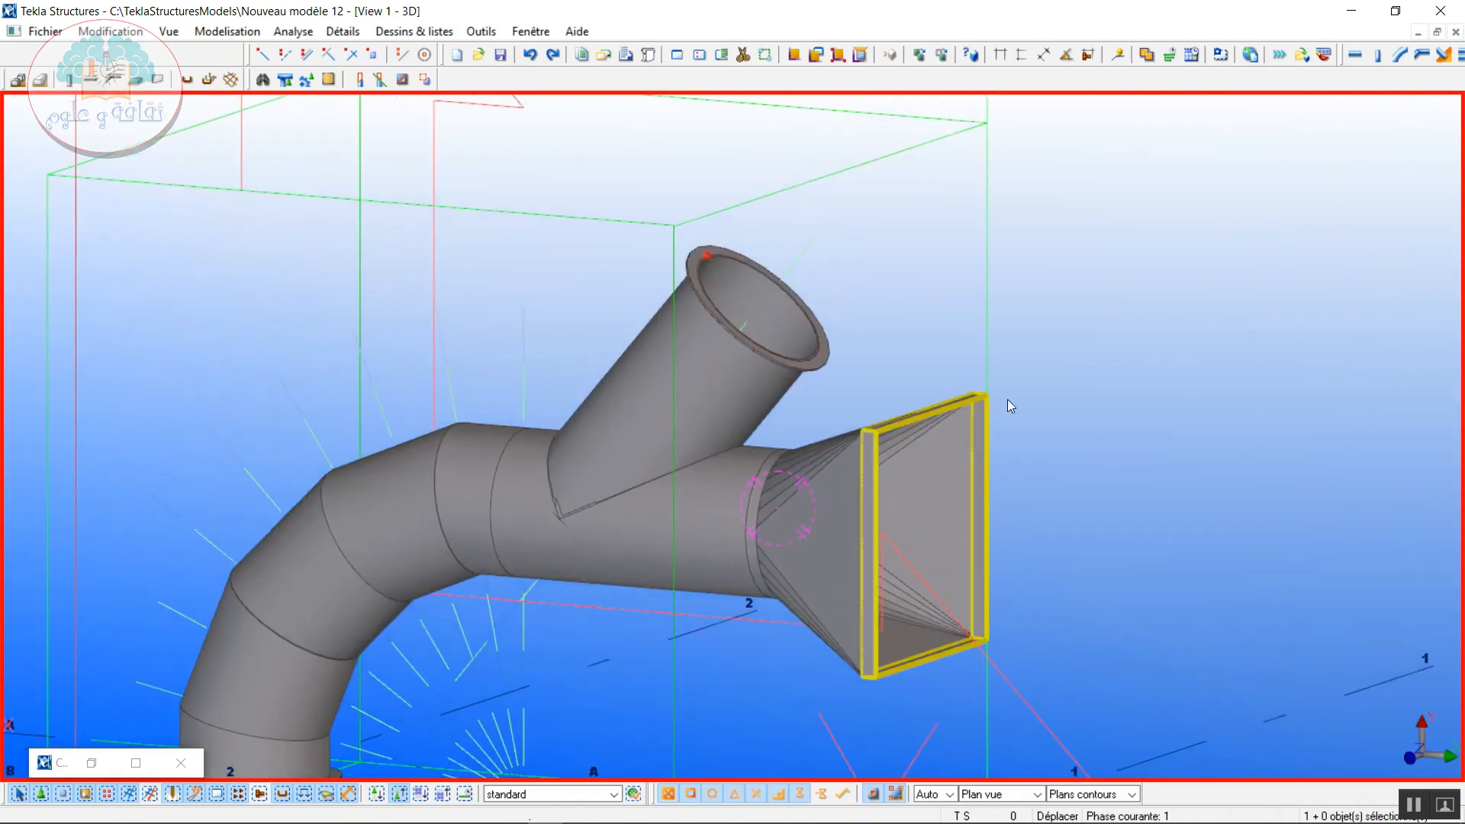
{"action": "scroll", "coordinate": [992, 402], "scroll_direction": "up", "scroll_amount": 1}
{"action": "scroll", "coordinate": [460, 561], "scroll_direction": "down", "scroll_amount": 4}
{"action": "middle_click_drag", "start_coordinate": [457, 566], "coordinate": [769, 273]}
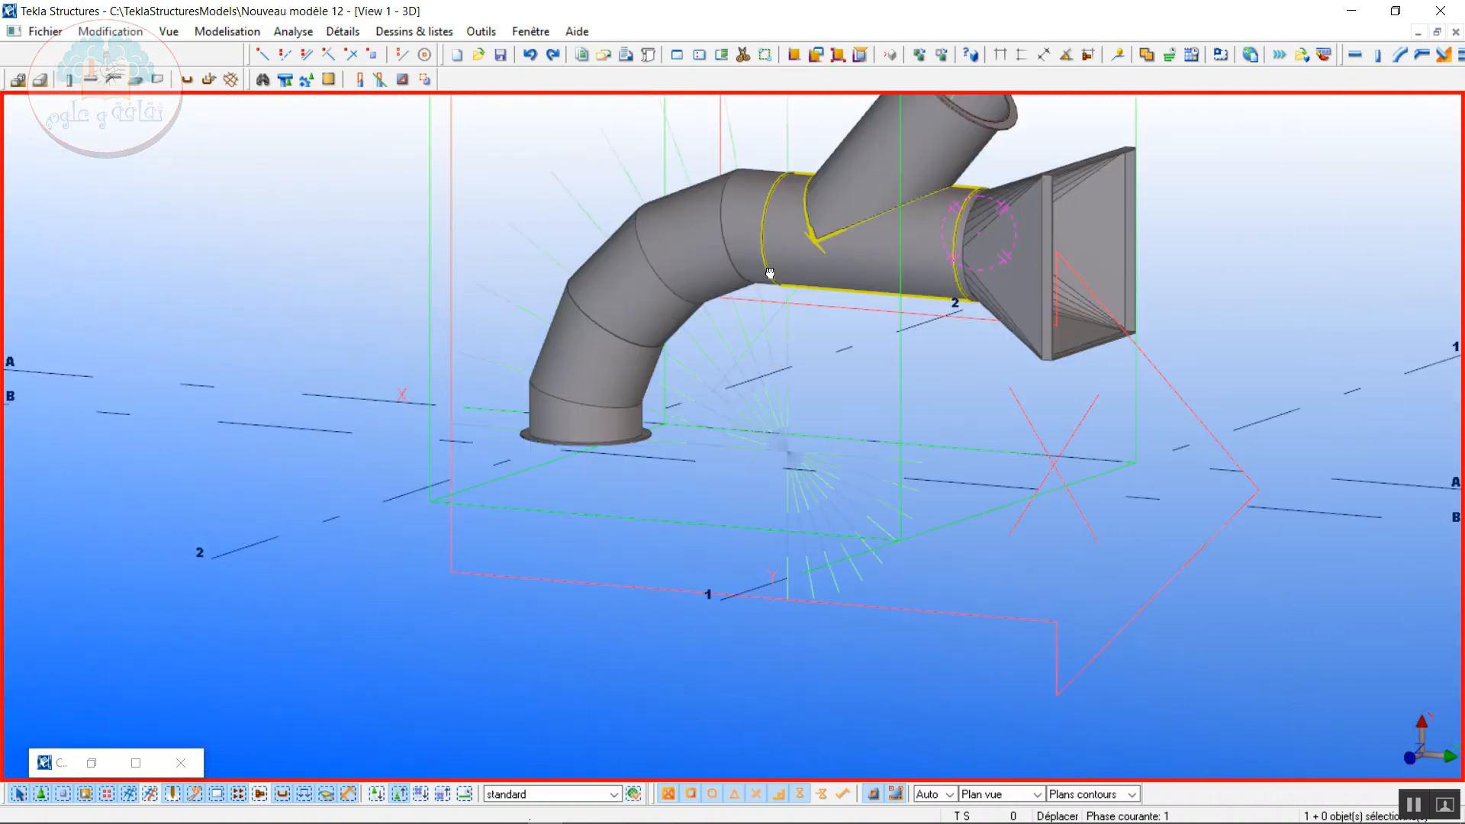
{"action": "scroll", "coordinate": [615, 412], "scroll_direction": "up", "scroll_amount": 4}
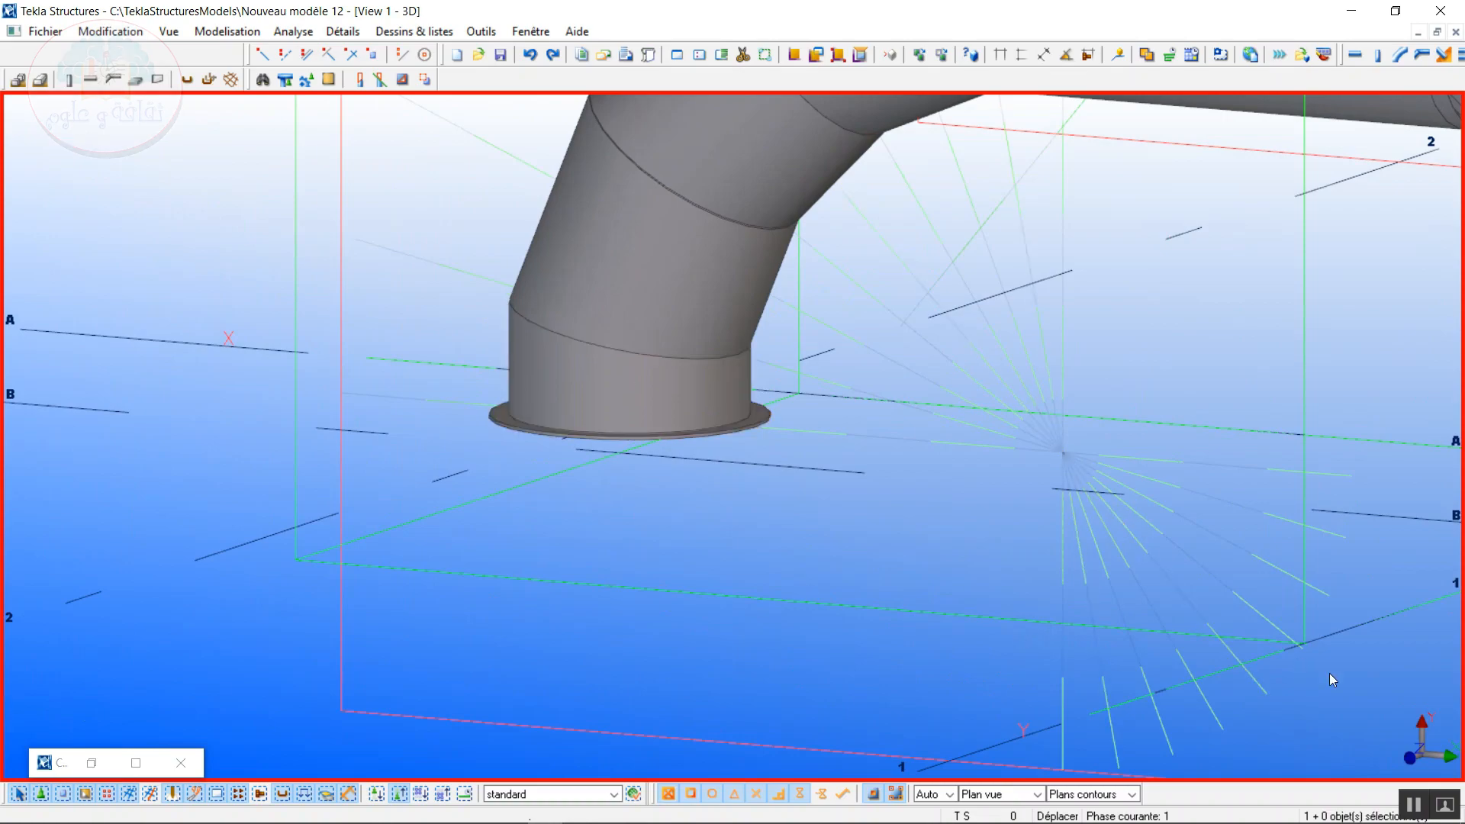